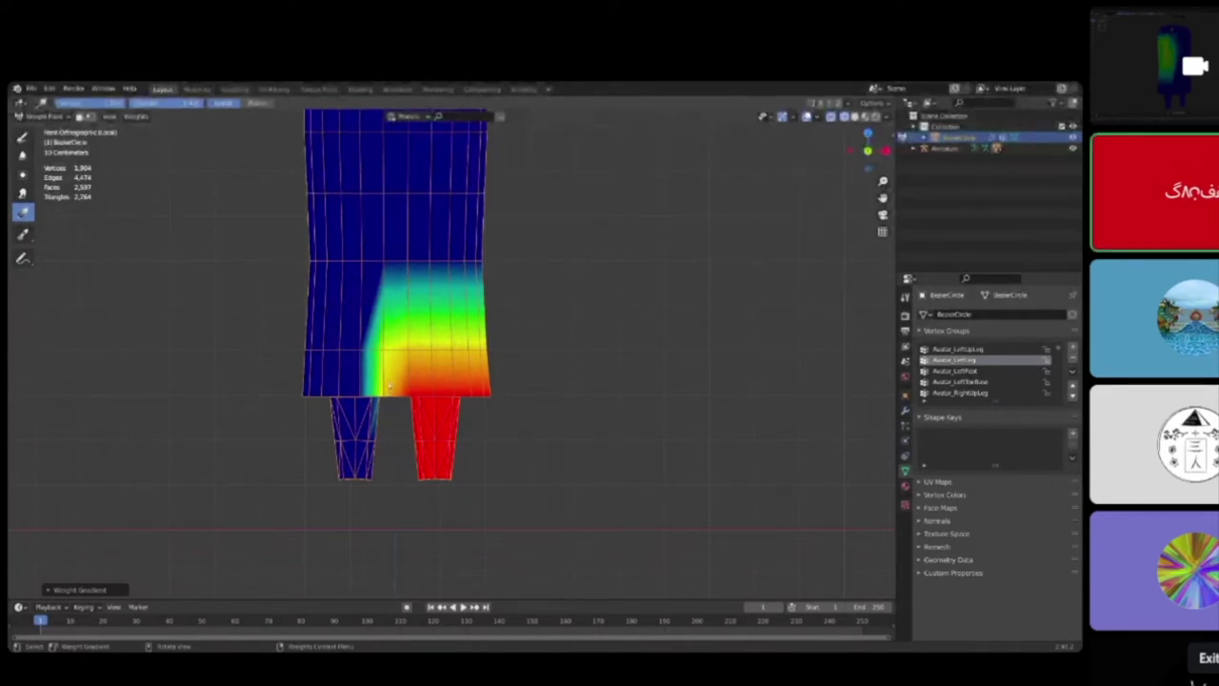
Step: Undo the last weight gradient changes on the lower front of the skirt for the Avatar_LeftLeg vertex group
key("ctrl+z")
key("ctrl+z")
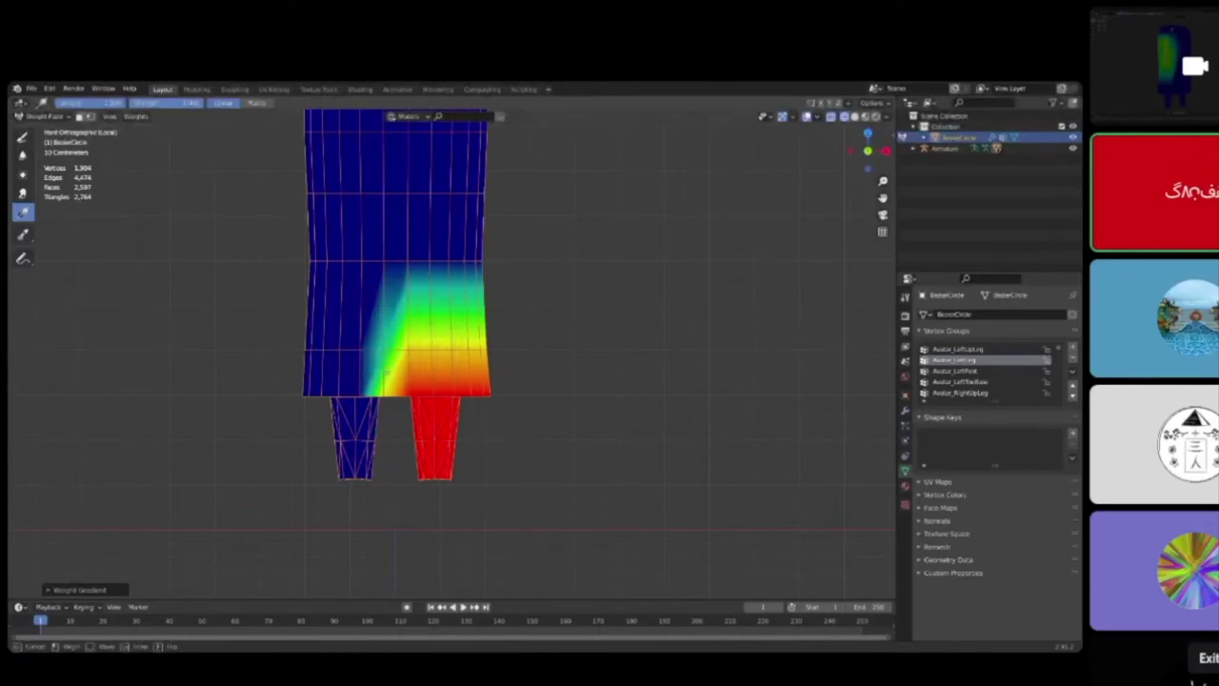
key("ctrl+z")
key("ctrl+z")
key("ctrl+z")
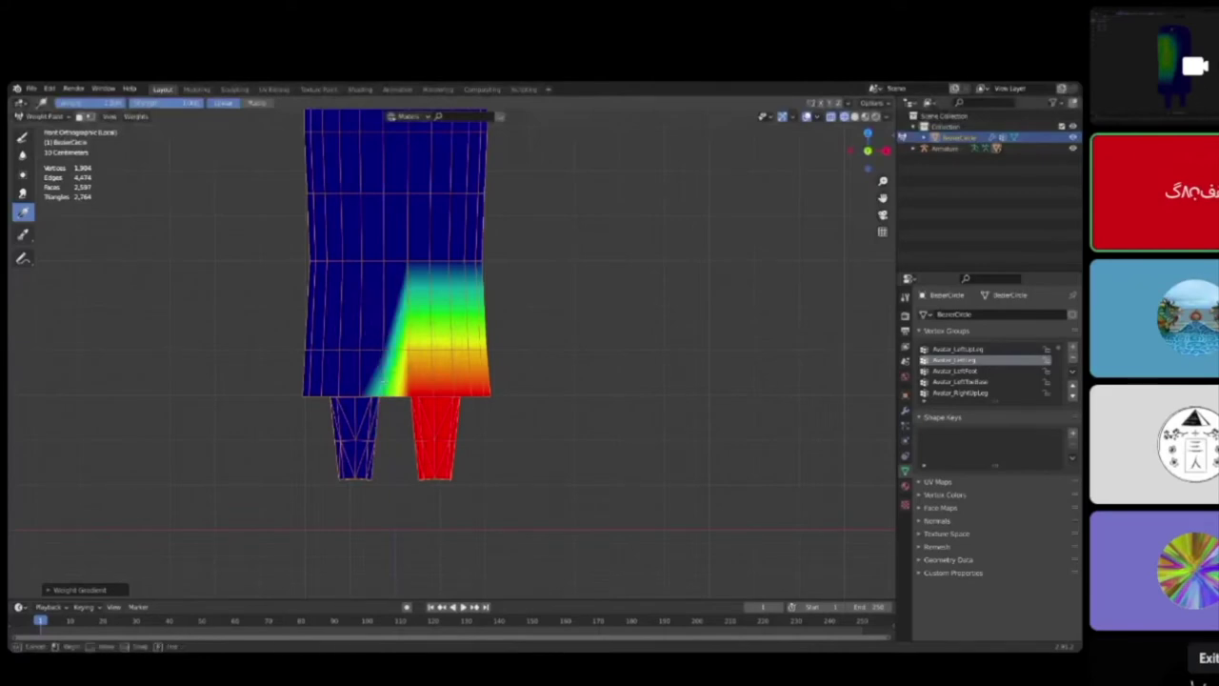
key("ctrl+z")
key("ctrl+z")
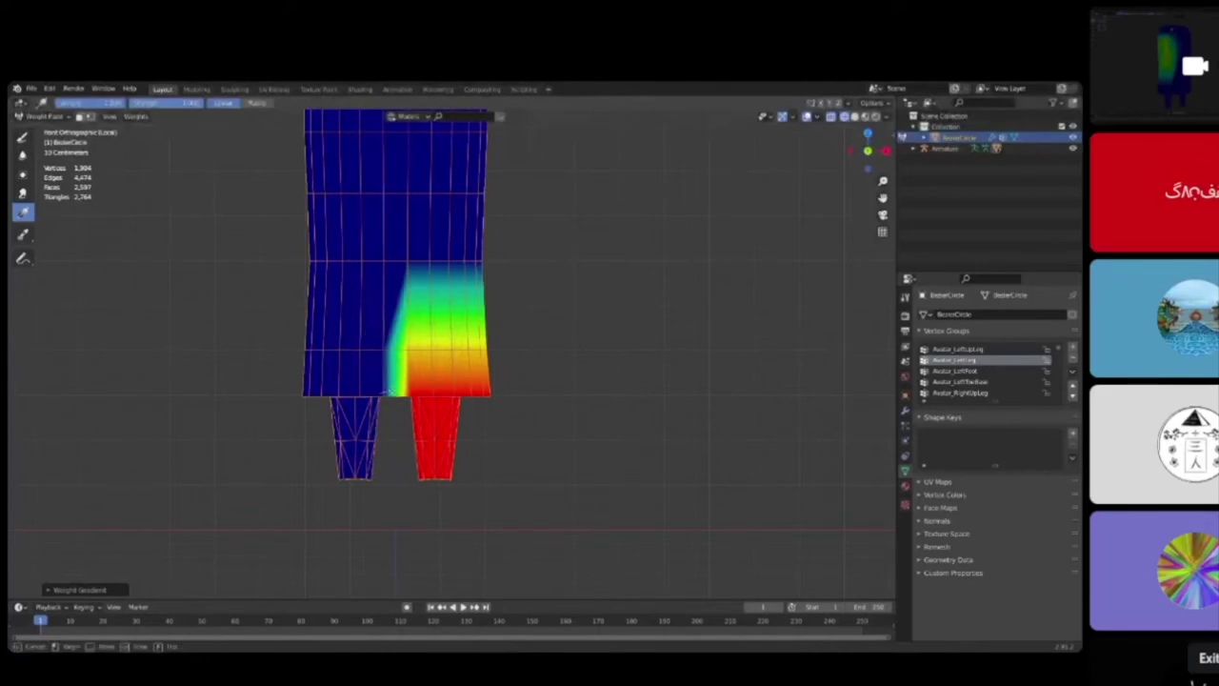
Step: Switch to the Add brush at strength 0.183 and paint Avatar_LeftLeg weight along the gradient's edge on the skirt's front
middle_click_drag(436, 359, 489, 370)
left_click(22, 138)
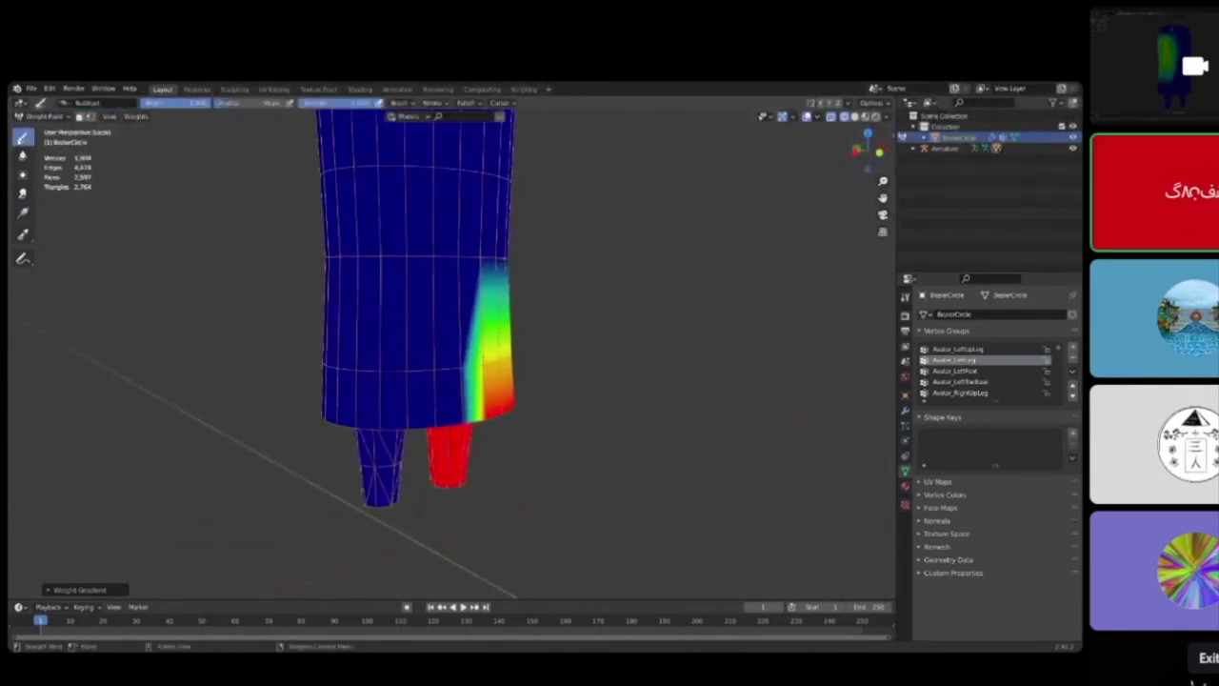
left_click(62, 103)
left_click(80, 131)
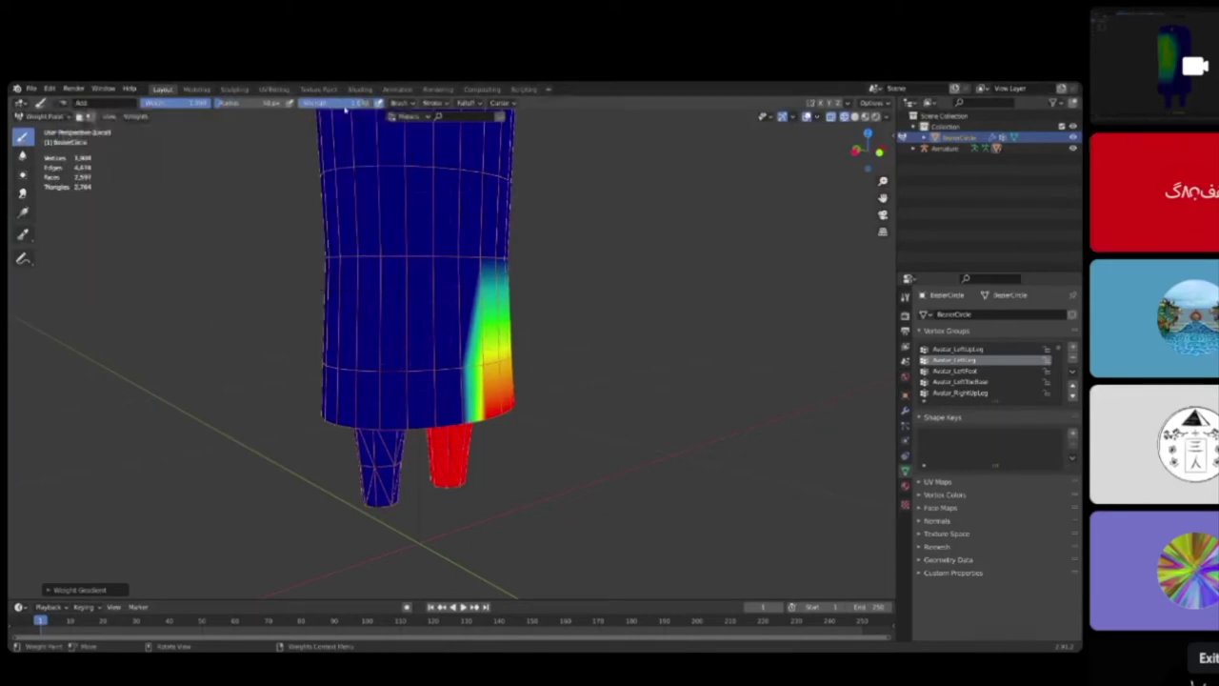
middle_click_drag(374, 226, 330, 217)
mouse_move(392, 278)
left_mouse_down()
mouse_move(391, 254)
mouse_move(390, 353)
mouse_move(423, 249)
mouse_move(386, 402)
mouse_move(408, 295)
mouse_move(467, 247)
left_mouse_up()
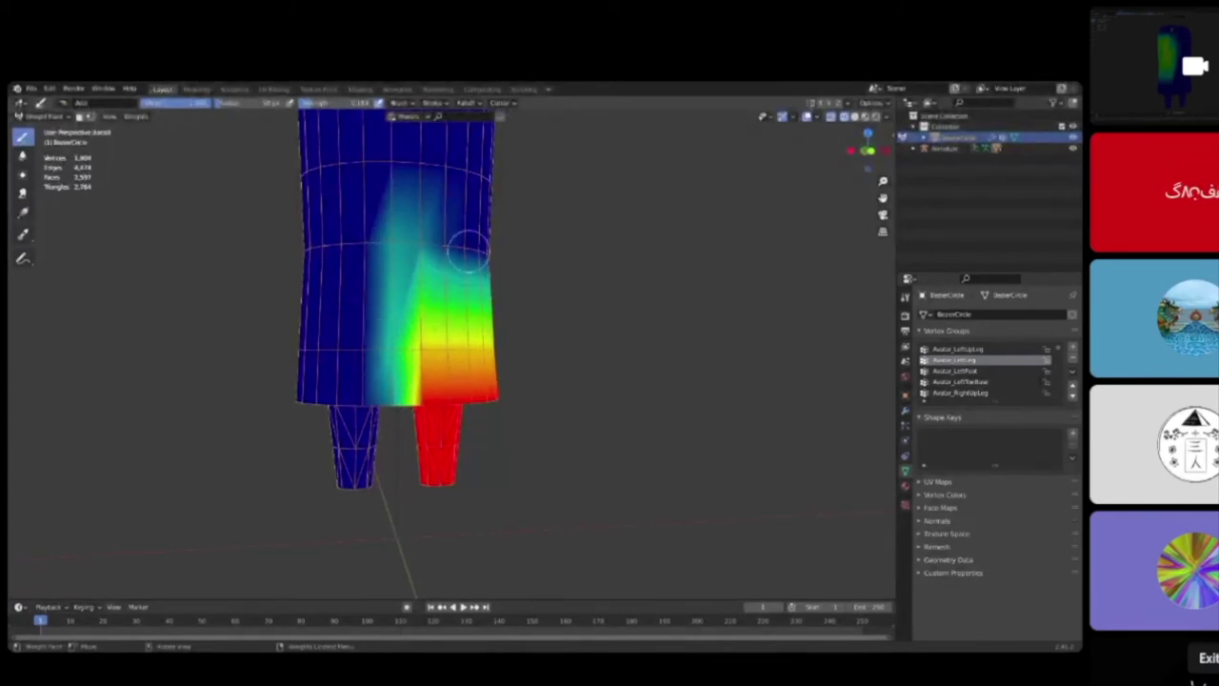
Step: Paint soft added weight around the avatar's left side of the skirt, just above the existing gradient
middle_click_drag(469, 248, 409, 252)
left_click_drag(410, 252, 514, 263)
middle_click_drag(513, 263, 409, 258)
left_click_drag(419, 260, 558, 255)
middle_click_drag(560, 255, 397, 264)
left_click_drag(399, 263, 420, 260)
Step: Paint added weight down the back of the skirt and along the hem beside the gradient's edge
middle_click_drag(560, 283, 514, 271)
mouse_move(514, 271)
left_mouse_down()
mouse_move(525, 402)
mouse_move(543, 386)
mouse_move(558, 402)
mouse_move(552, 345)
mouse_move(561, 365)
left_mouse_up()
left_click_drag(535, 260, 535, 325)
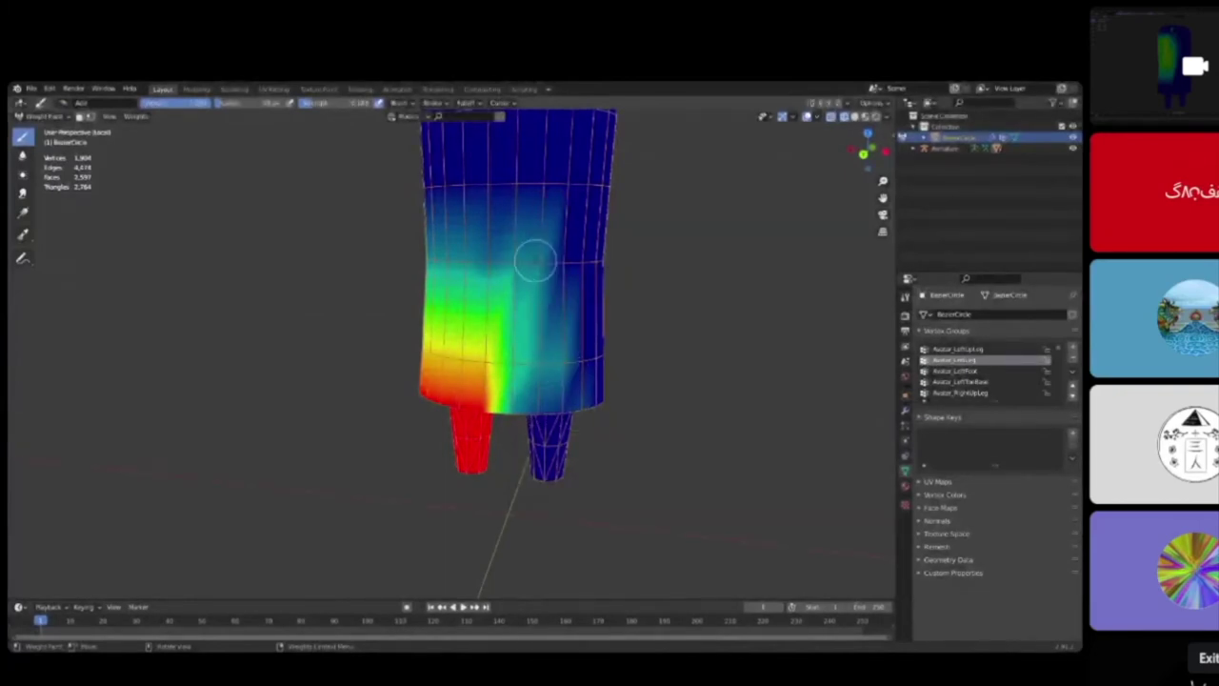
left_click_drag(539, 407, 579, 412)
middle_click_drag(561, 404, 523, 317)
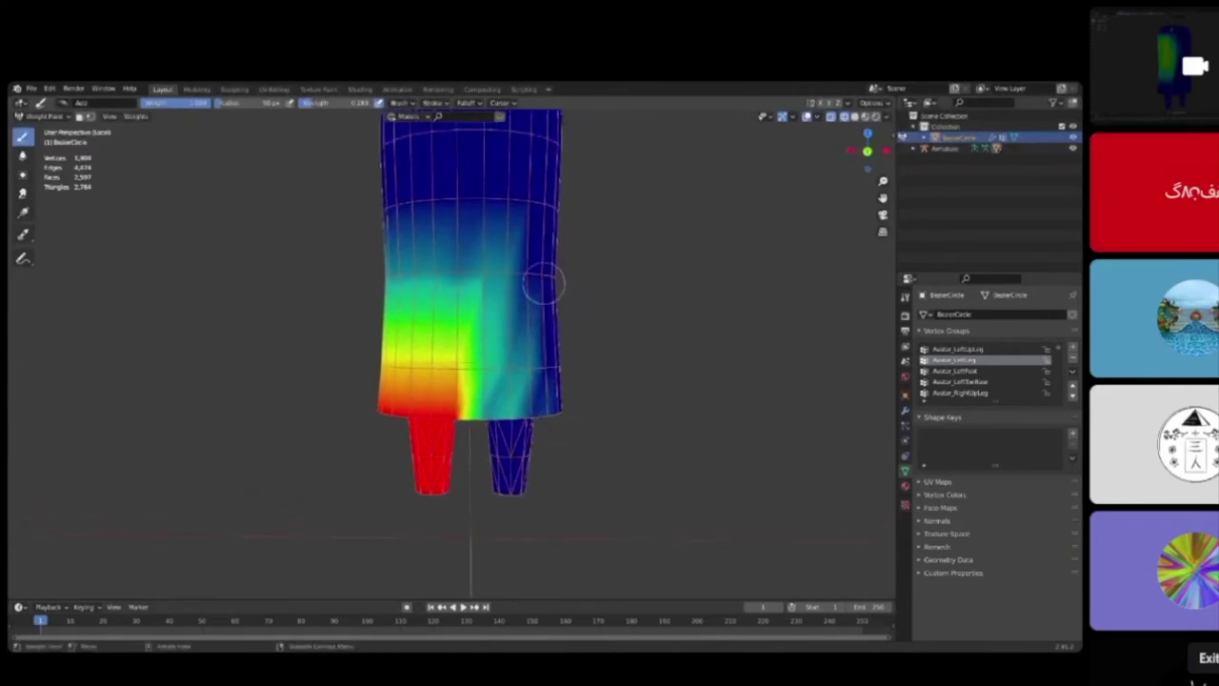
left_click(476, 277)
Step: Return the skirt to Object Mode, leave local view and show the whole avatar in solid shading
scroll(606, 291, "down", 3)
mouse_move(441, 280)
middle_mouse_down()
mouse_move(606, 291)
mouse_move(452, 299)
mouse_move(370, 283)
mouse_move(521, 301)
mouse_move(509, 351)
mouse_move(642, 343)
middle_mouse_up()
scroll(381, 284, "down", 2)
scroll(509, 352, "up", 3)
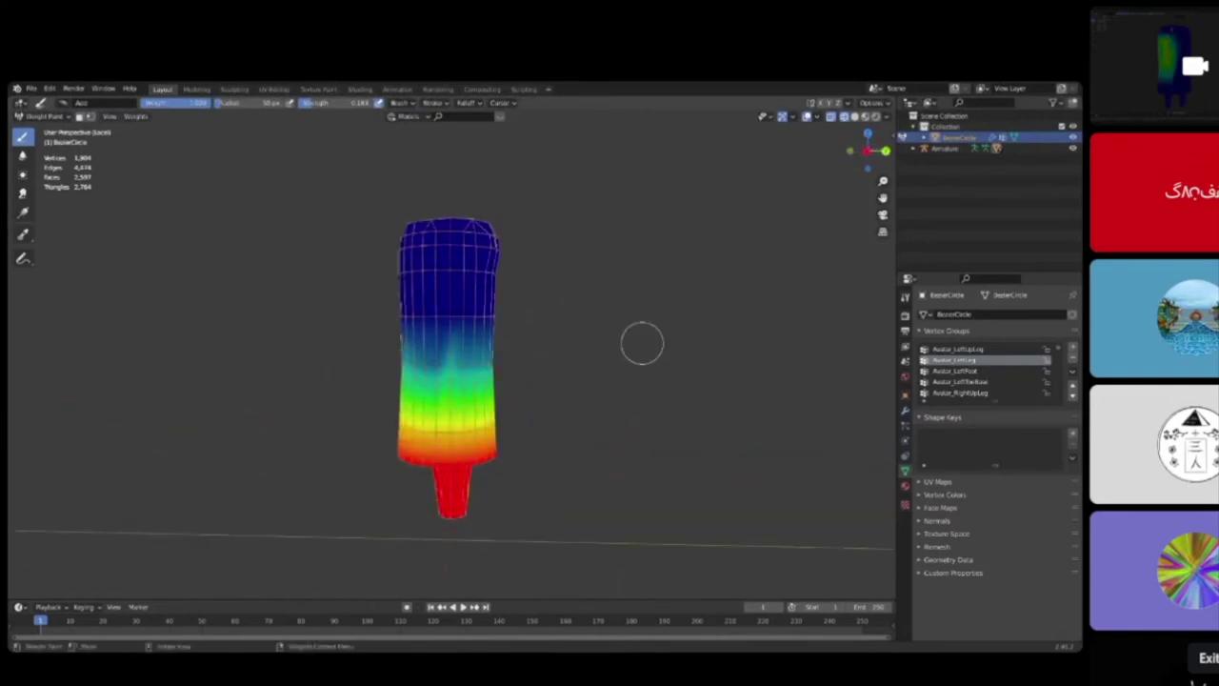
key("Tab")
middle_click_drag(642, 296, 734, 272)
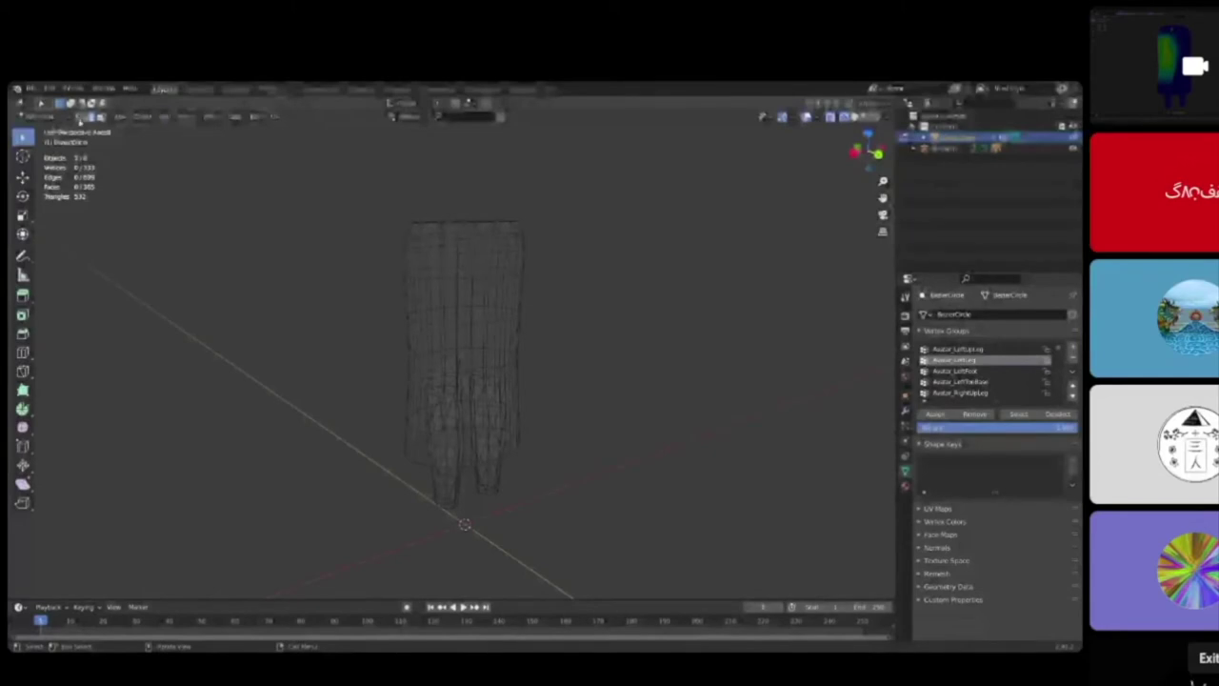
left_click(49, 117)
left_click(59, 129)
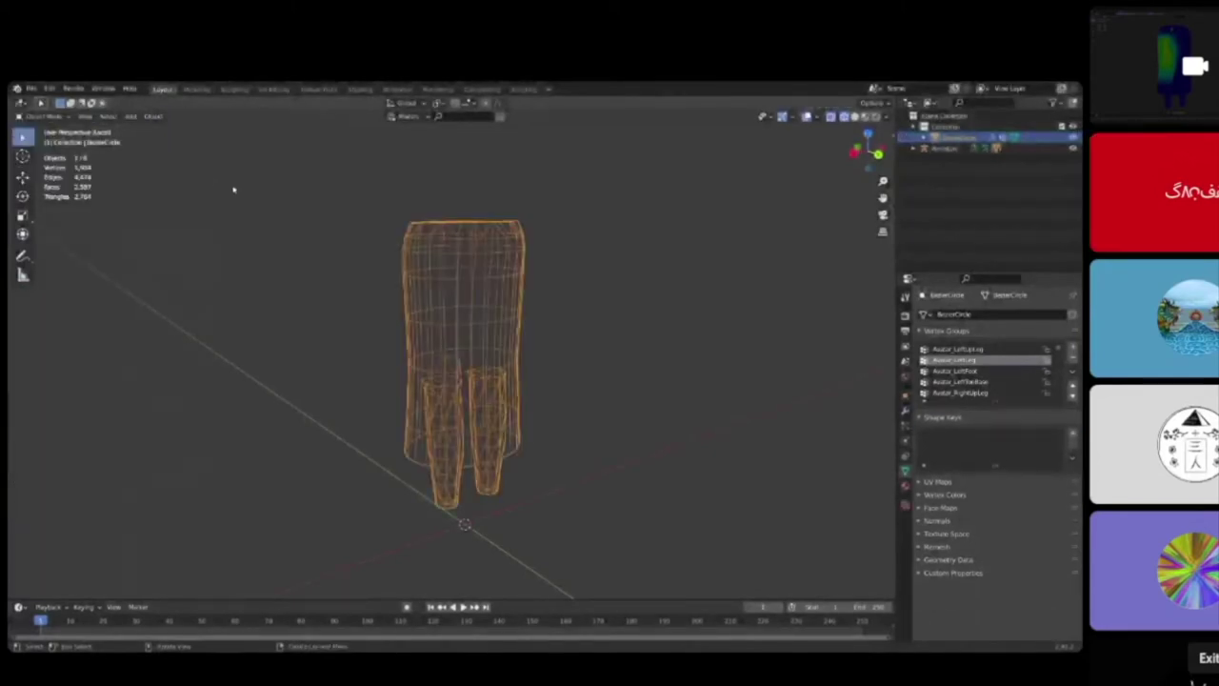
key("KP_Divide")
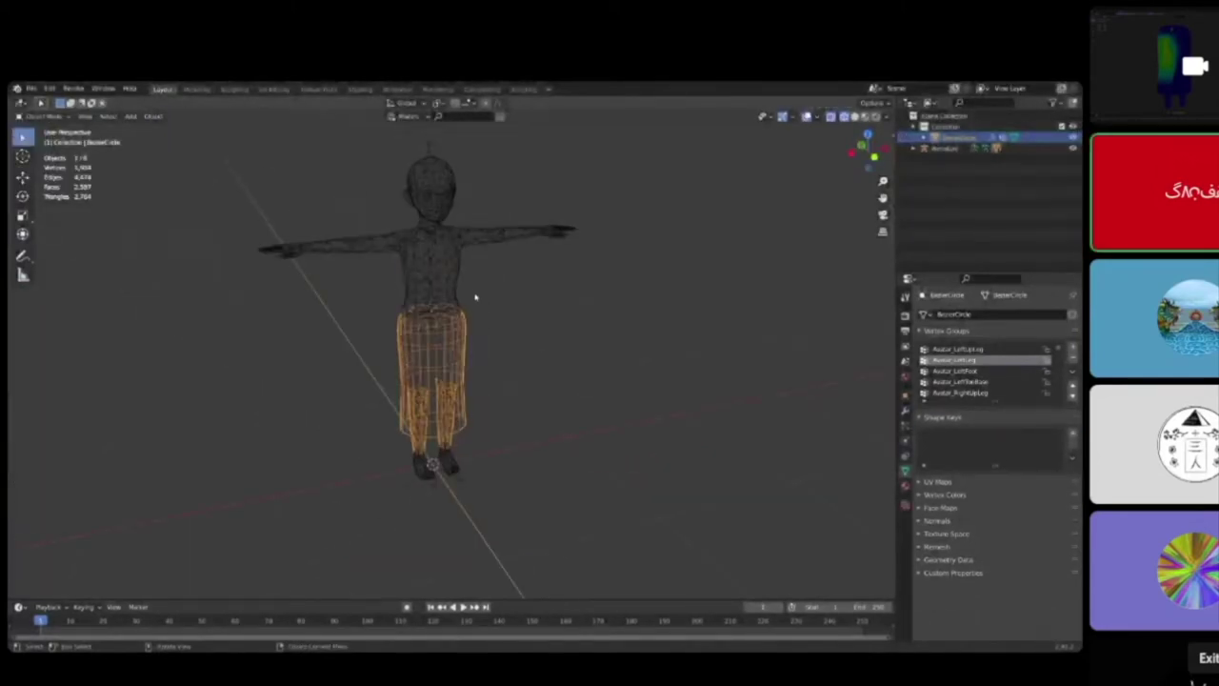
middle_click_drag(558, 341, 492, 395)
left_click(489, 400)
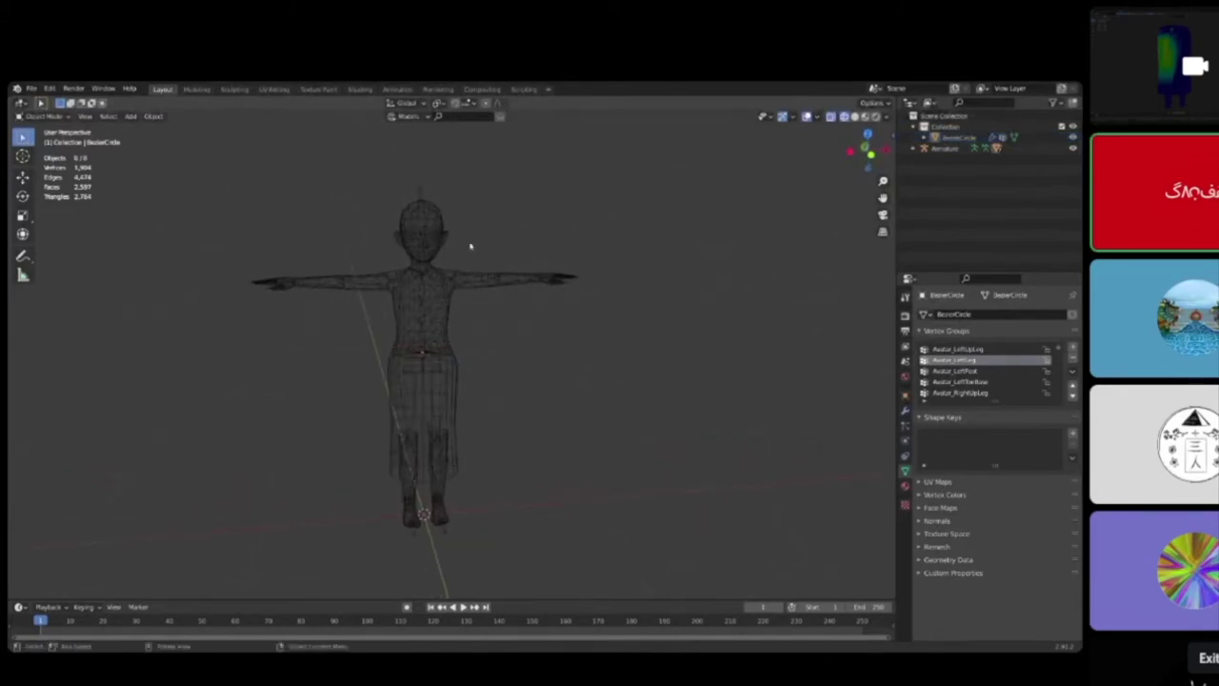
left_click(853, 116)
scroll(504, 267, "up", 6)
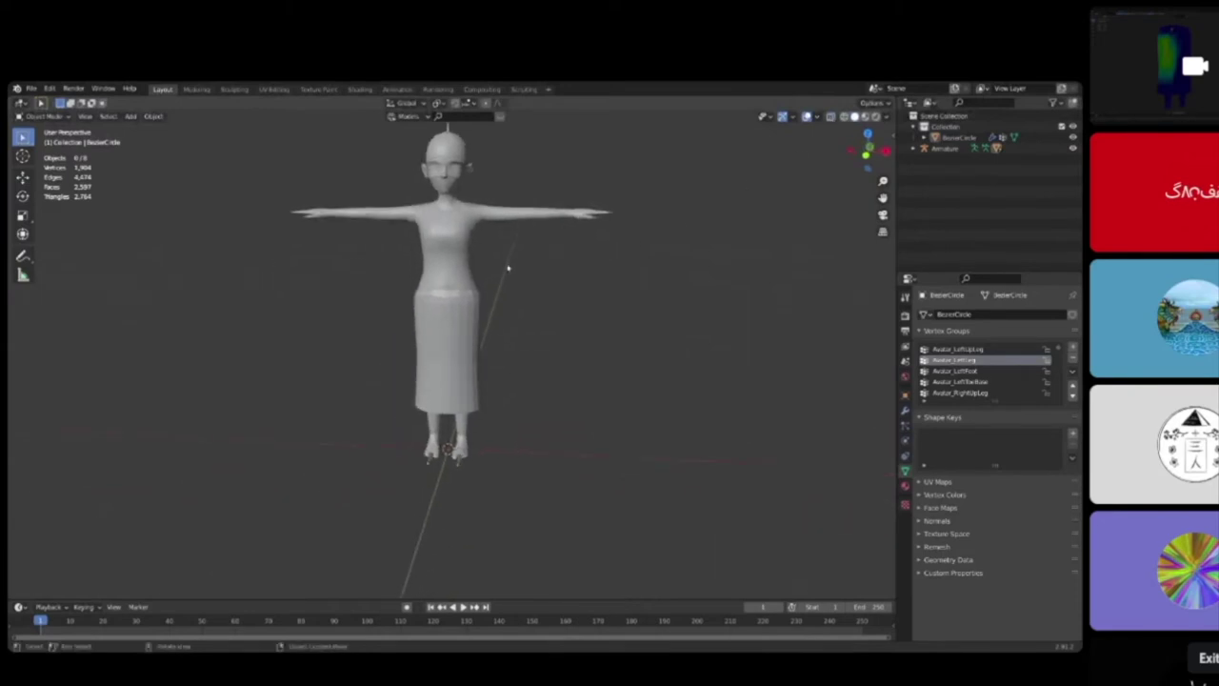
Step: Select the armature and put it in Pose Mode, seen from the right orthographic side
left_click(485, 244)
middle_click_drag(485, 243, 461, 277)
scroll(371, 279, "down", 3)
scroll(461, 276, "down", 2)
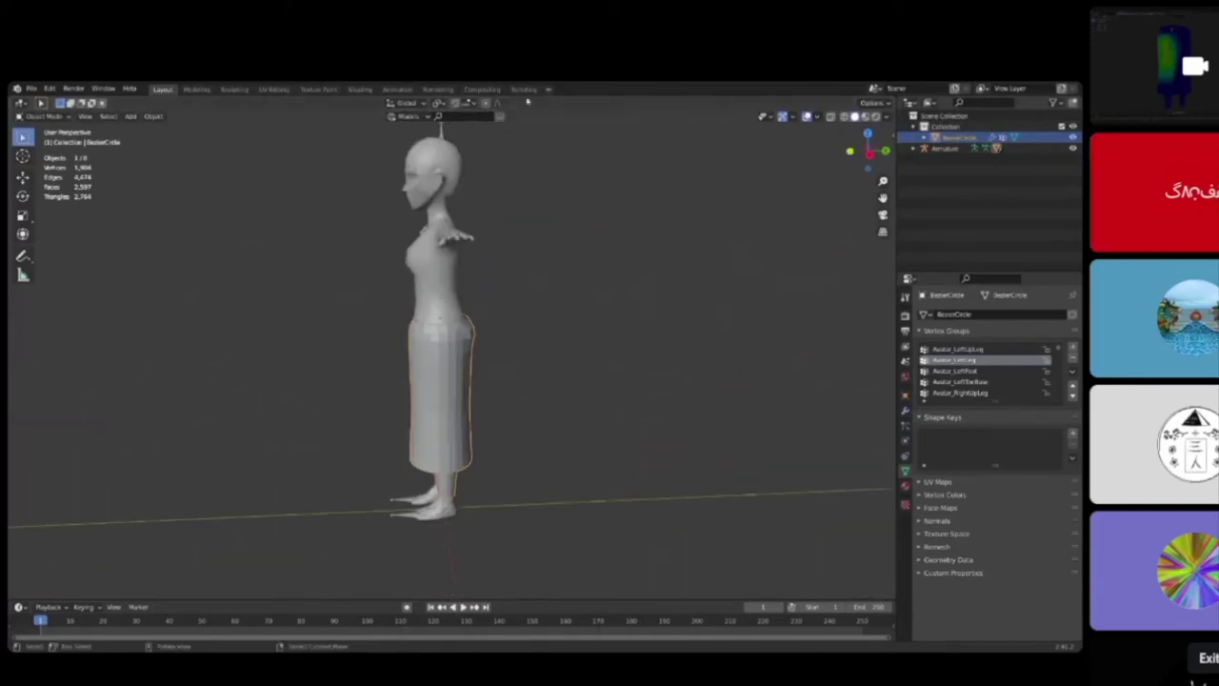
left_click(441, 134)
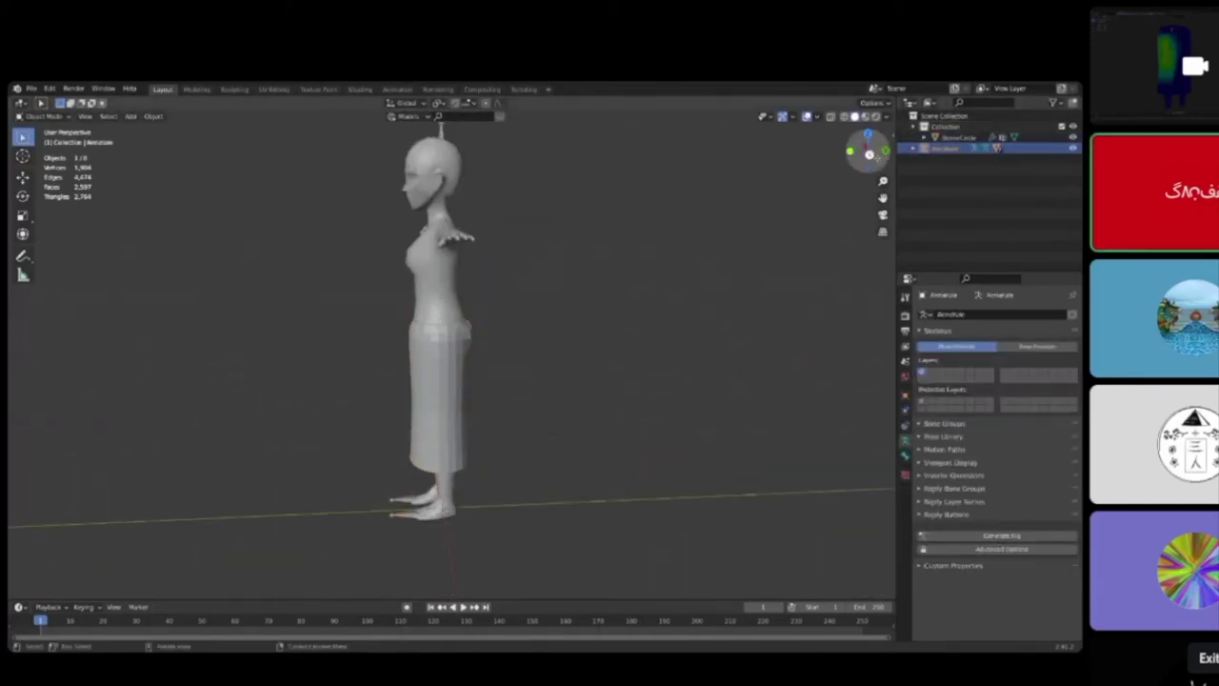
left_click(868, 152)
left_click(59, 118)
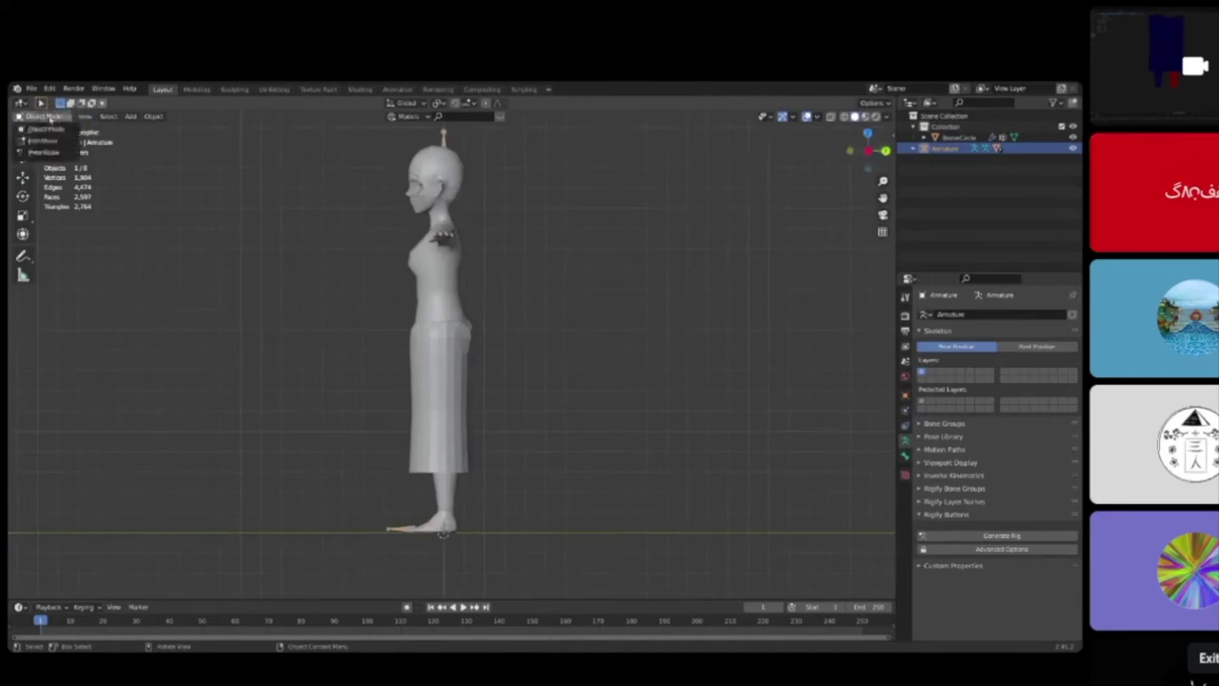
left_click(51, 157)
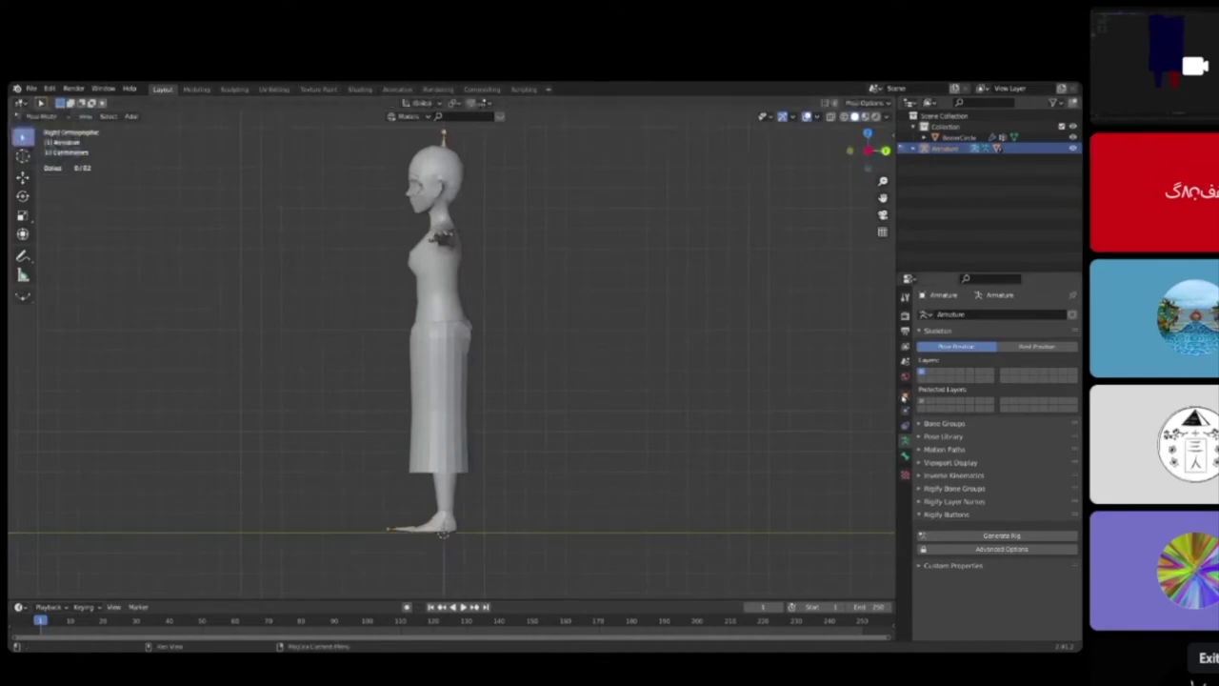
Step: Display the armature's bones in front of the mesh with the In Front viewport option
left_click(906, 396)
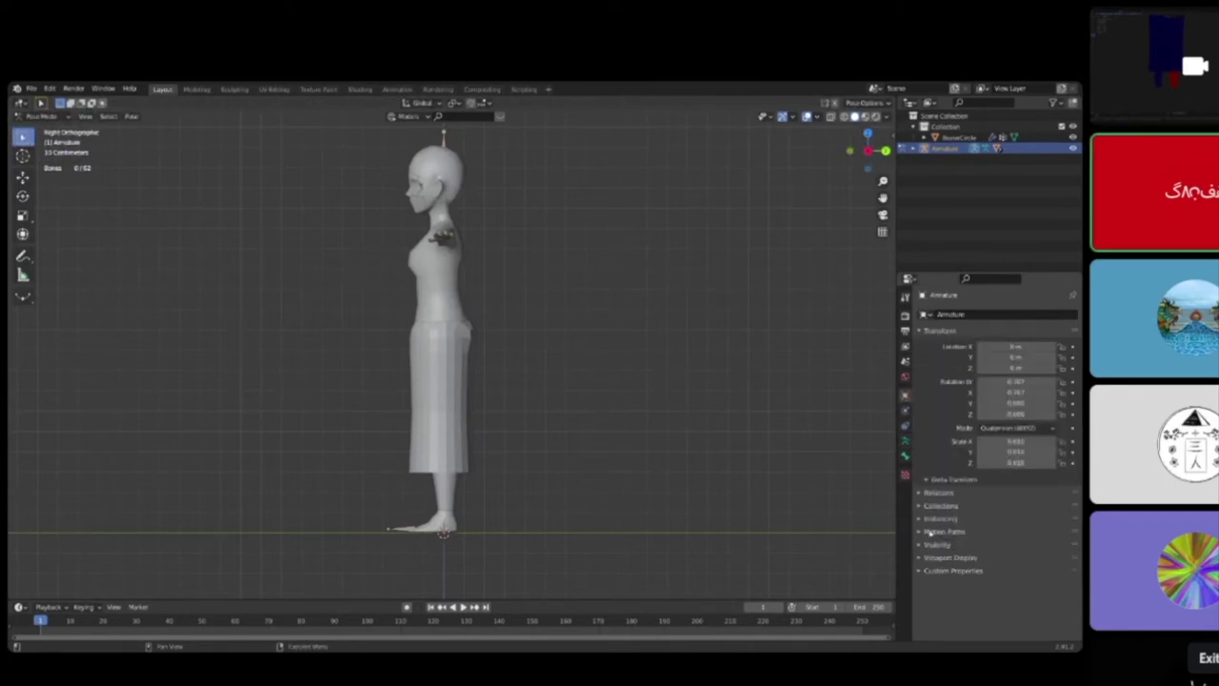
left_click(938, 557)
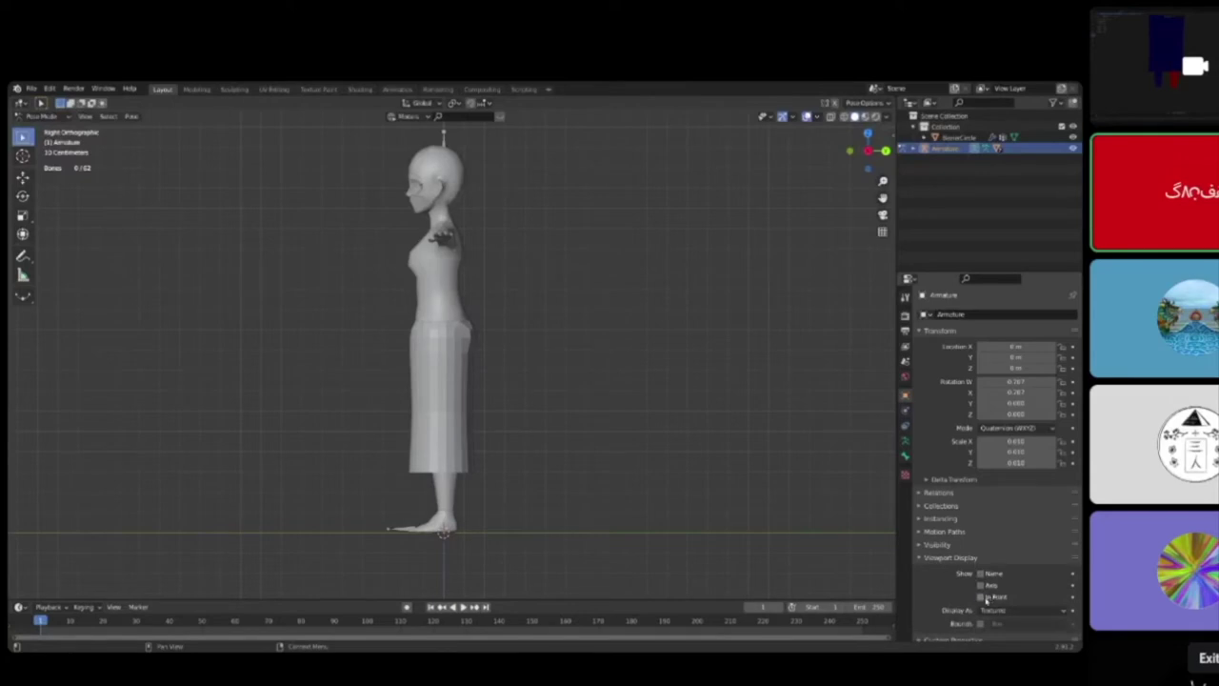
left_click(982, 597)
Step: Rotate the Avatar_LeftUpLeg bone forward to raise the thigh, and bend the lower leg bone at the knee
left_click(444, 382)
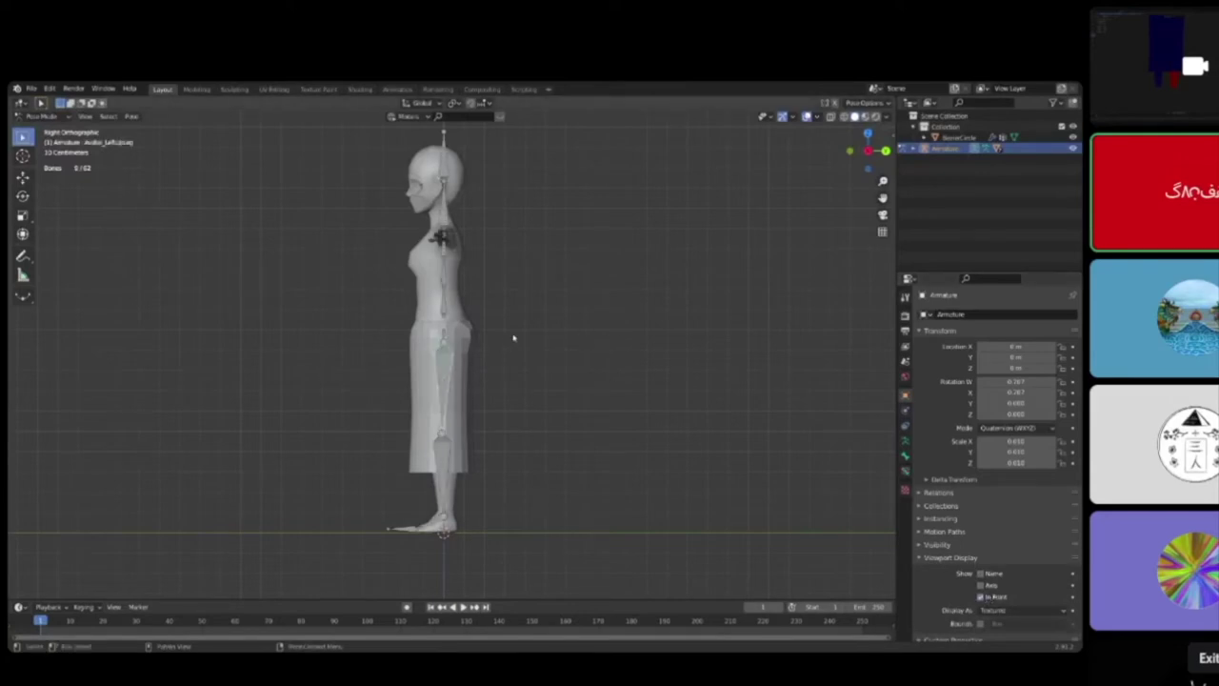
middle_click_drag(429, 379, 510, 385, "shift")
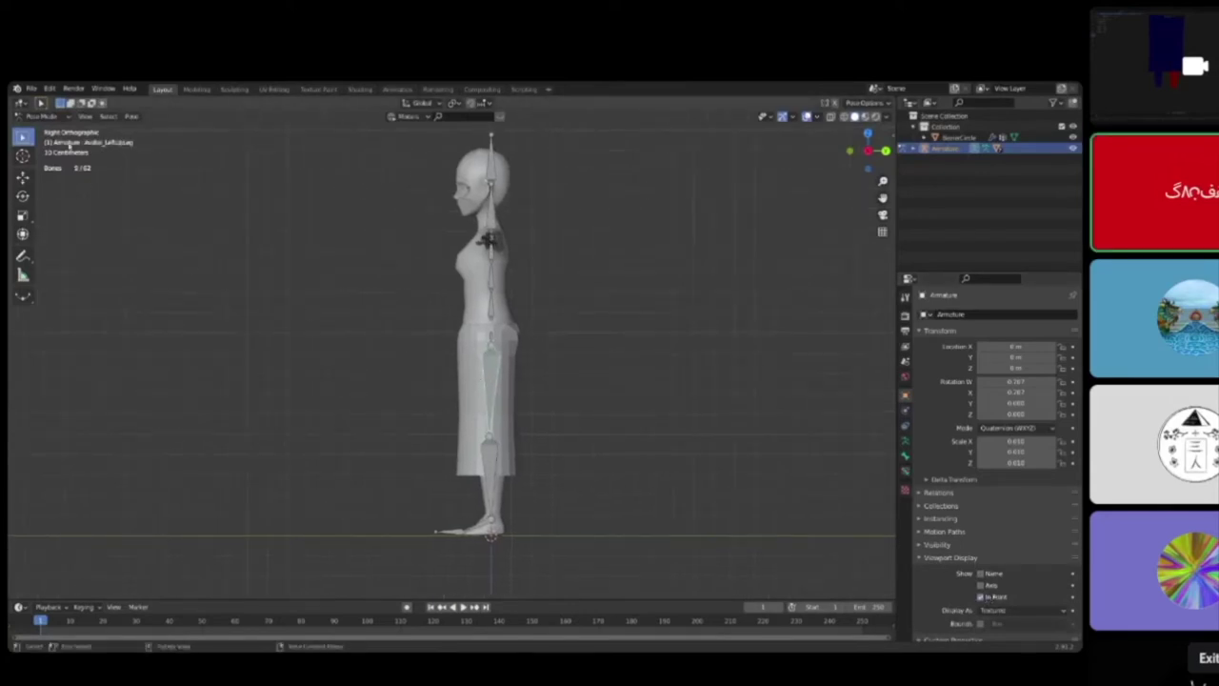
key("r")
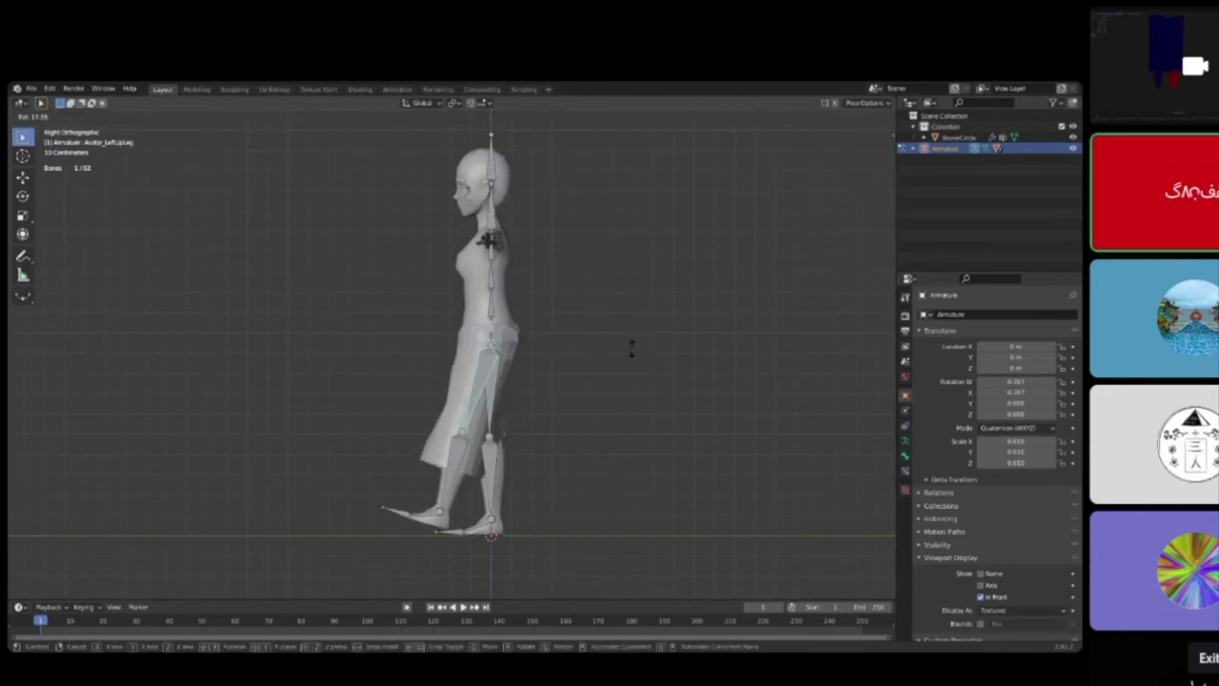
left_click(438, 425)
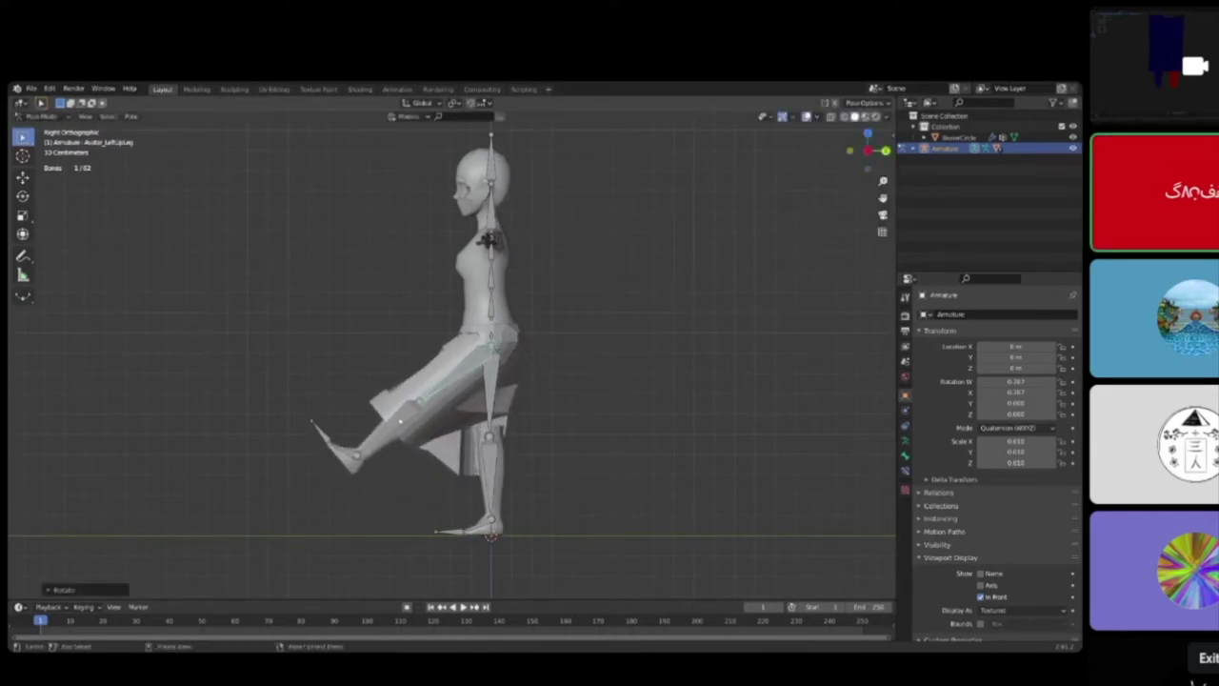
left_click(400, 420)
key("r")
left_click(427, 445)
Step: Turn off In Front for the armature and deselect the bones to inspect how the skirt deforms over the raised leg
middle_click_drag(428, 445, 430, 410)
scroll(533, 429, "up", 5)
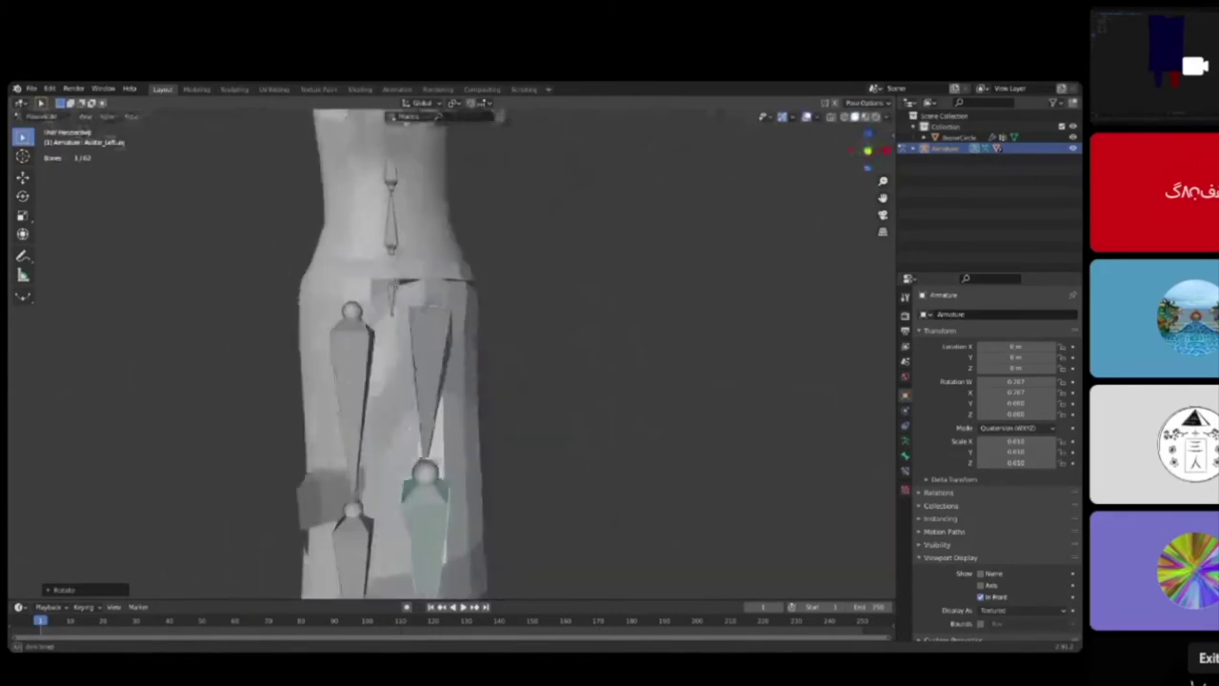
left_click(981, 598)
middle_click_drag(533, 419, 506, 345)
left_click(612, 351)
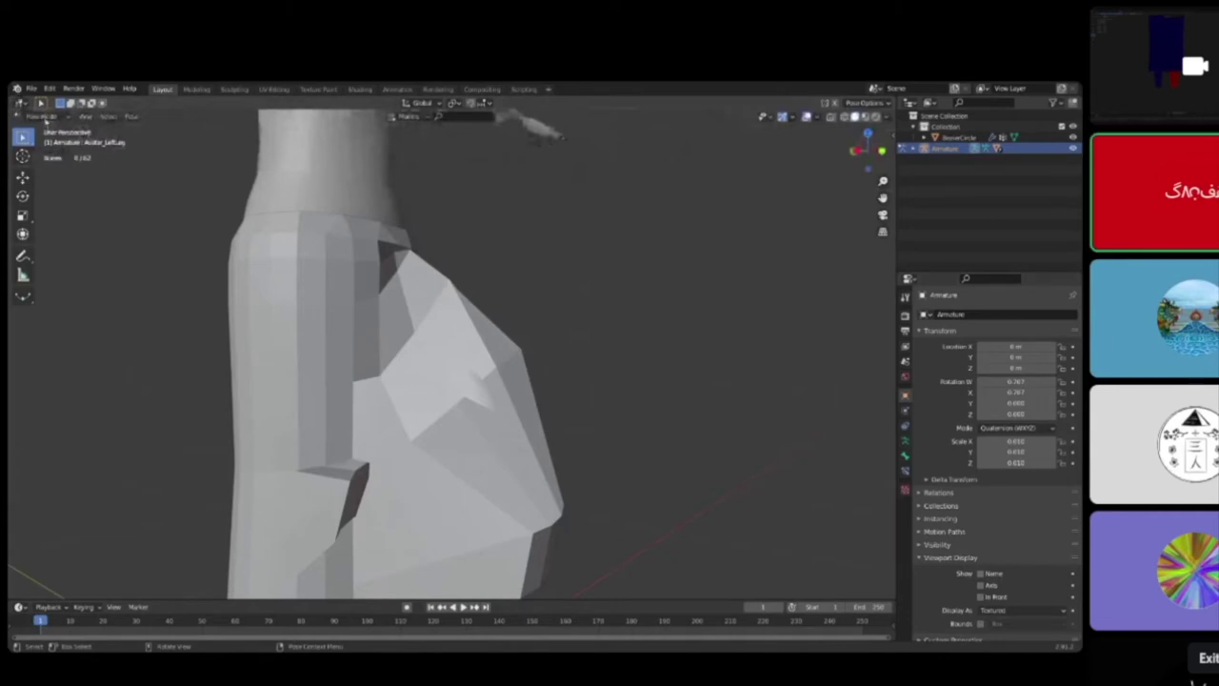
Step: Switch the armature back to Object Mode, select the skirt and enter Weight Paint mode on it
left_click(47, 118)
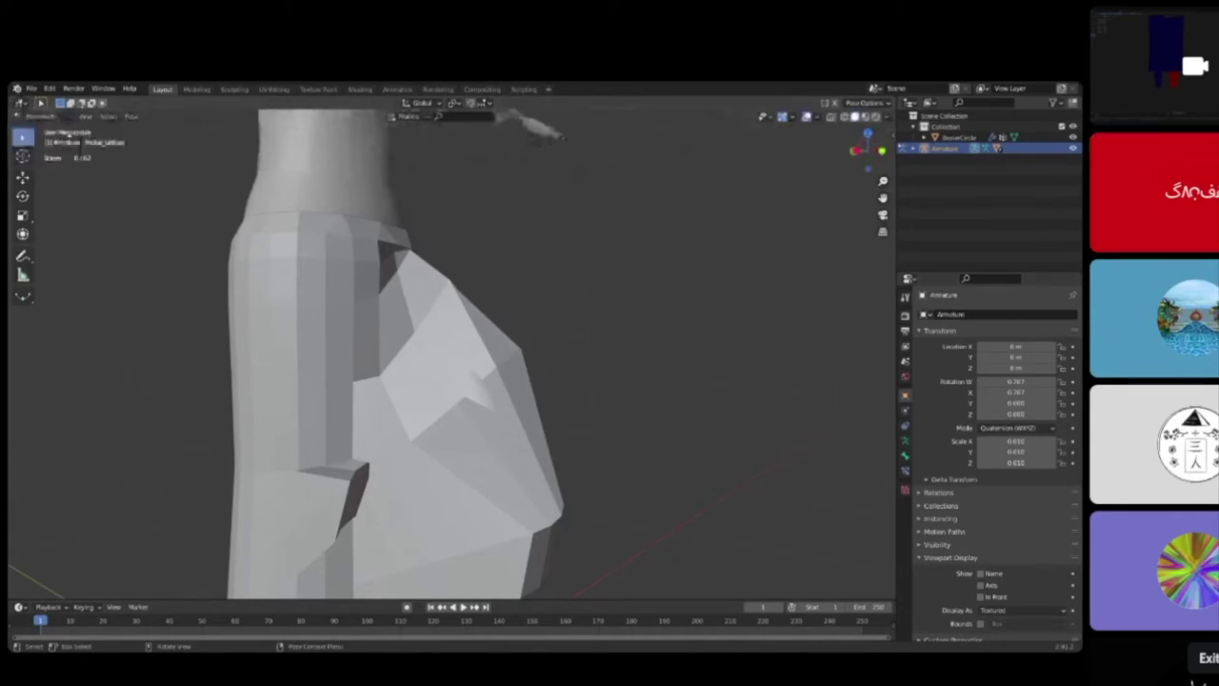
left_click(64, 118)
left_click(63, 129)
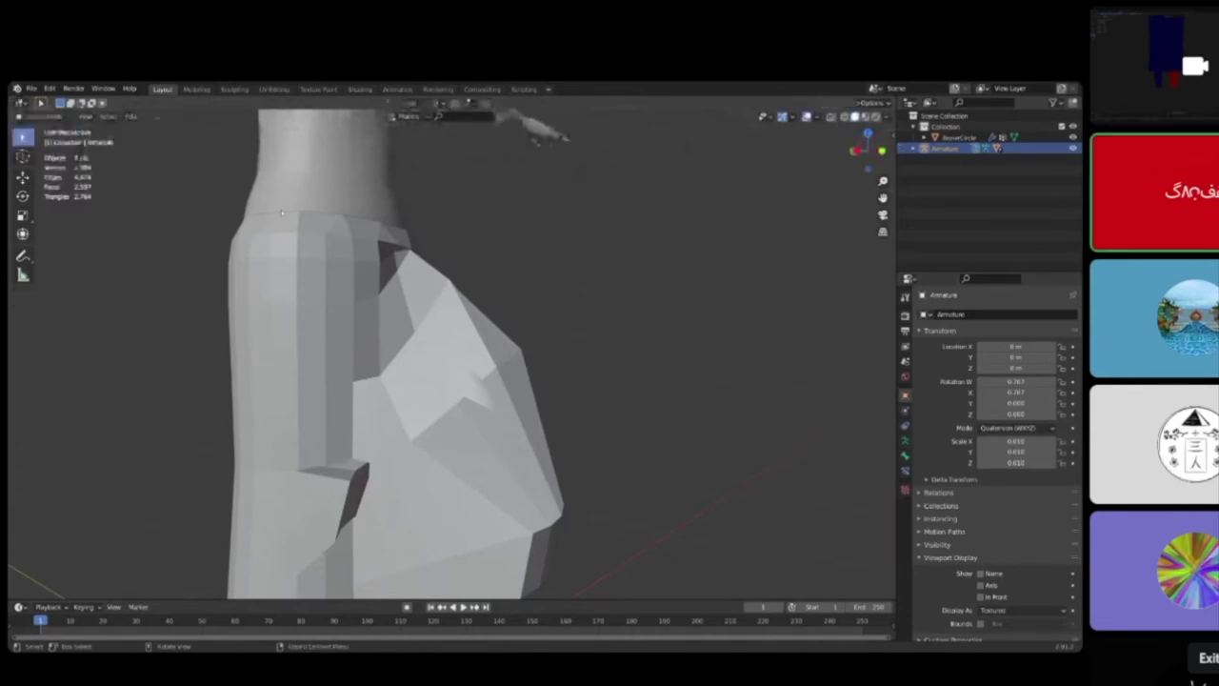
left_click(321, 311)
left_click(59, 115)
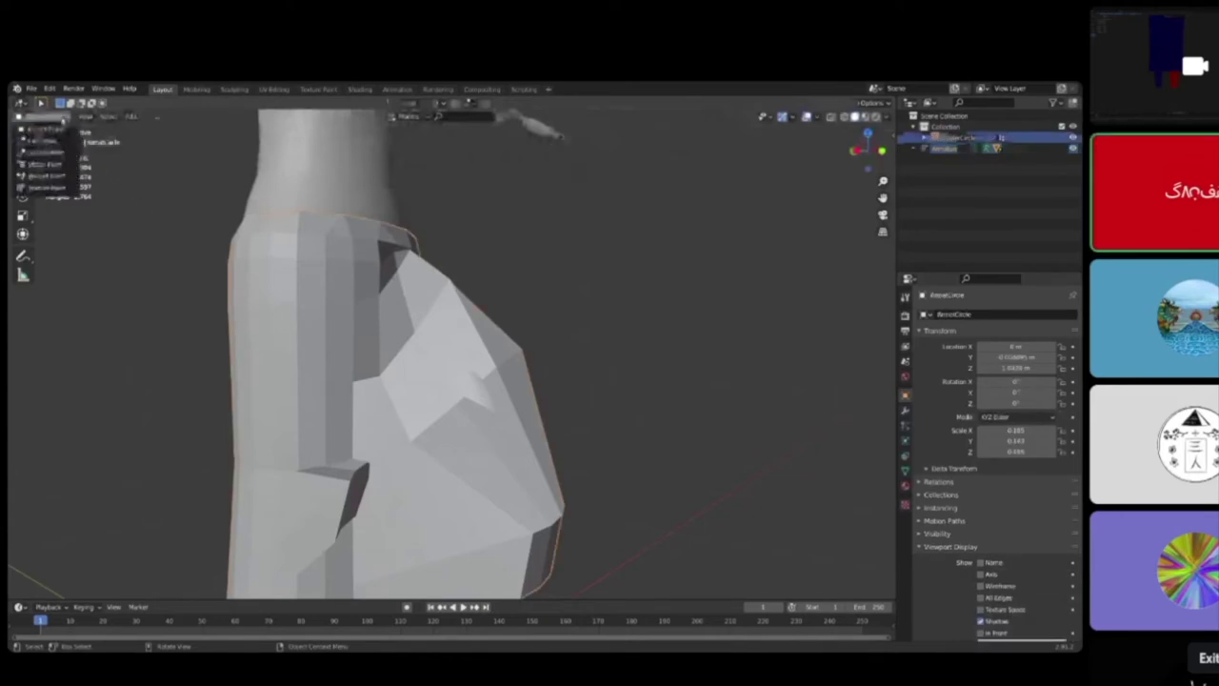
left_click(59, 187)
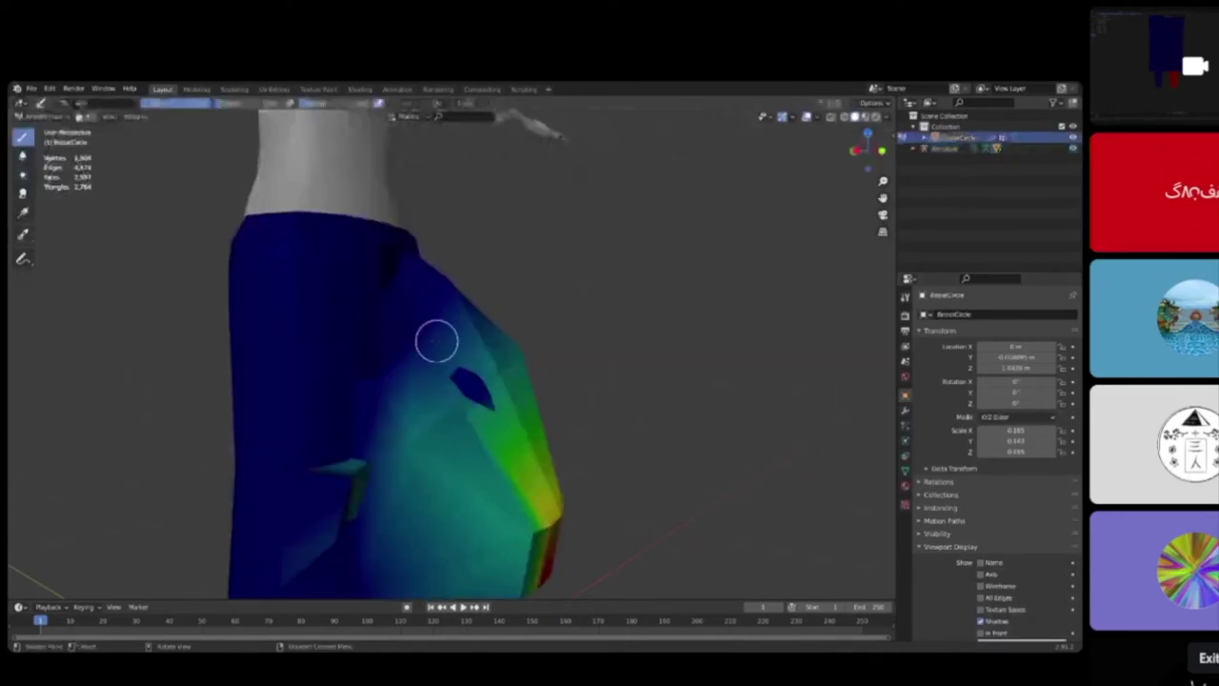
Step: Paint added weight over the unweighted patch on the skirt's front above the raised leg
mouse_move(398, 356)
left_mouse_down()
mouse_move(444, 390)
mouse_move(435, 409)
left_mouse_up()
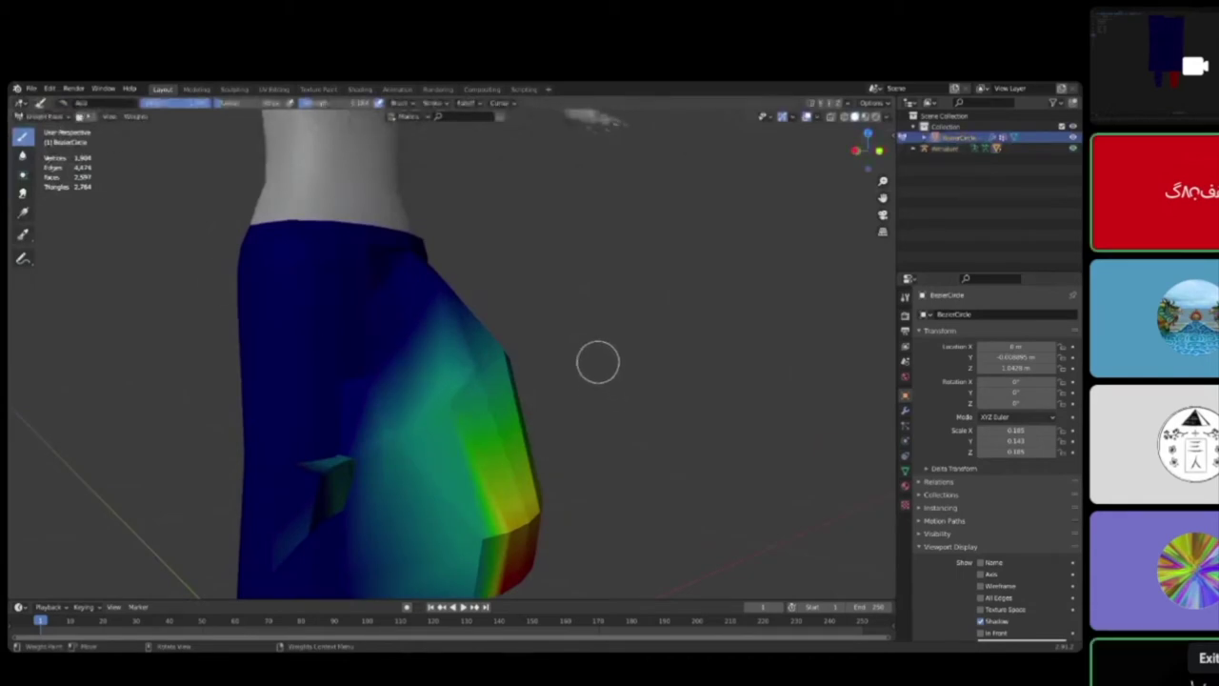
mouse_move(579, 375)
middle_mouse_down()
mouse_move(410, 371)
mouse_move(527, 381)
mouse_move(457, 367)
mouse_move(596, 368)
mouse_move(477, 378)
mouse_move(456, 398)
middle_mouse_up()
scroll(456, 398, "up", 4)
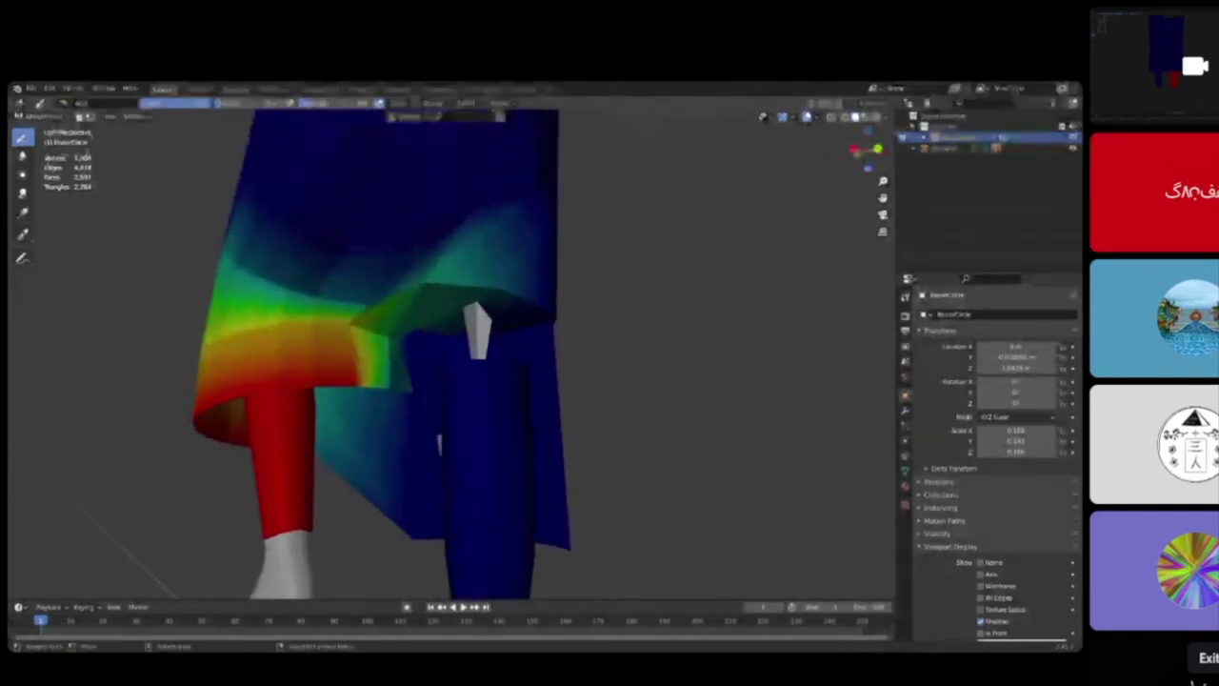
Step: Switch to the Subtract brush and paint over the distorted rear flap of the skirt hem between the legs
left_click(51, 118)
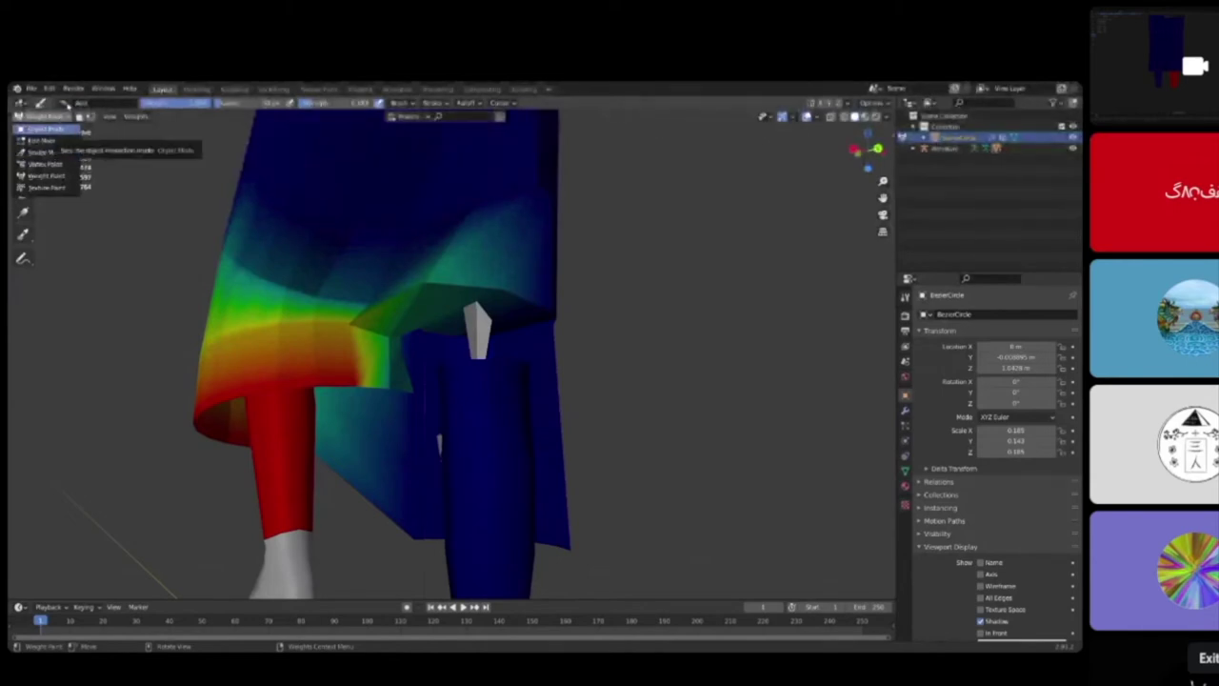
left_click(67, 114)
left_click(76, 102)
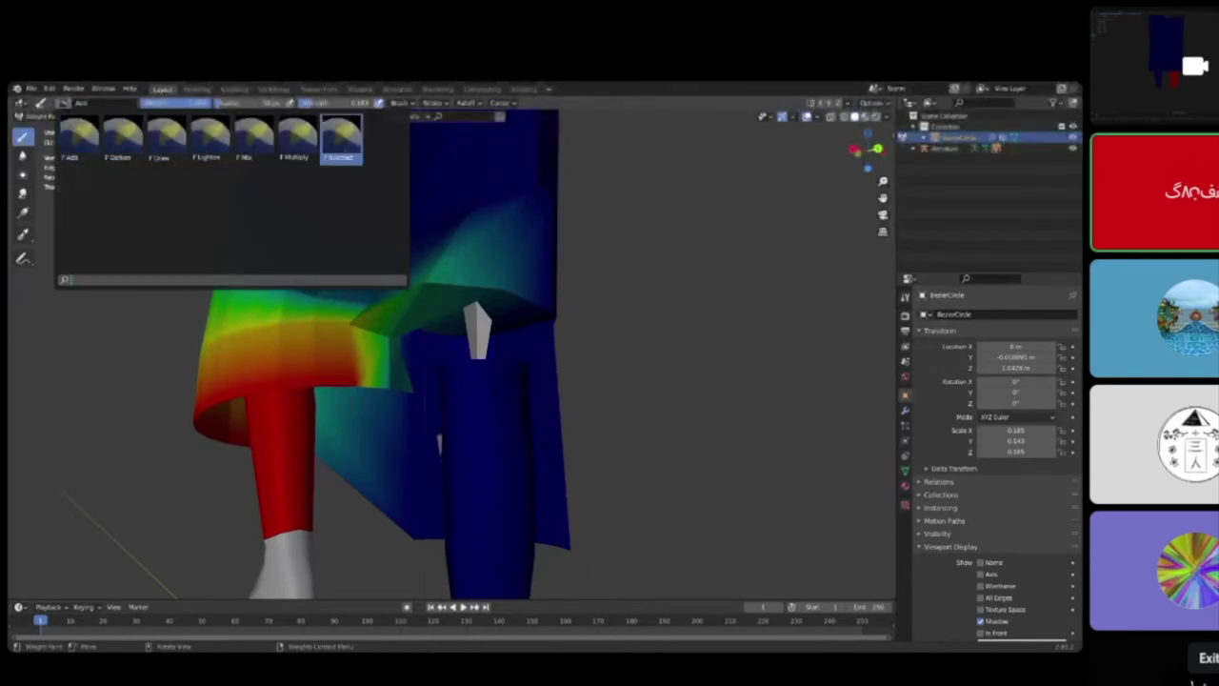
left_click(340, 140)
mouse_move(463, 289)
left_mouse_down()
mouse_move(394, 315)
mouse_move(414, 378)
mouse_move(479, 349)
mouse_move(459, 352)
left_mouse_up()
middle_click_drag(457, 333, 527, 357)
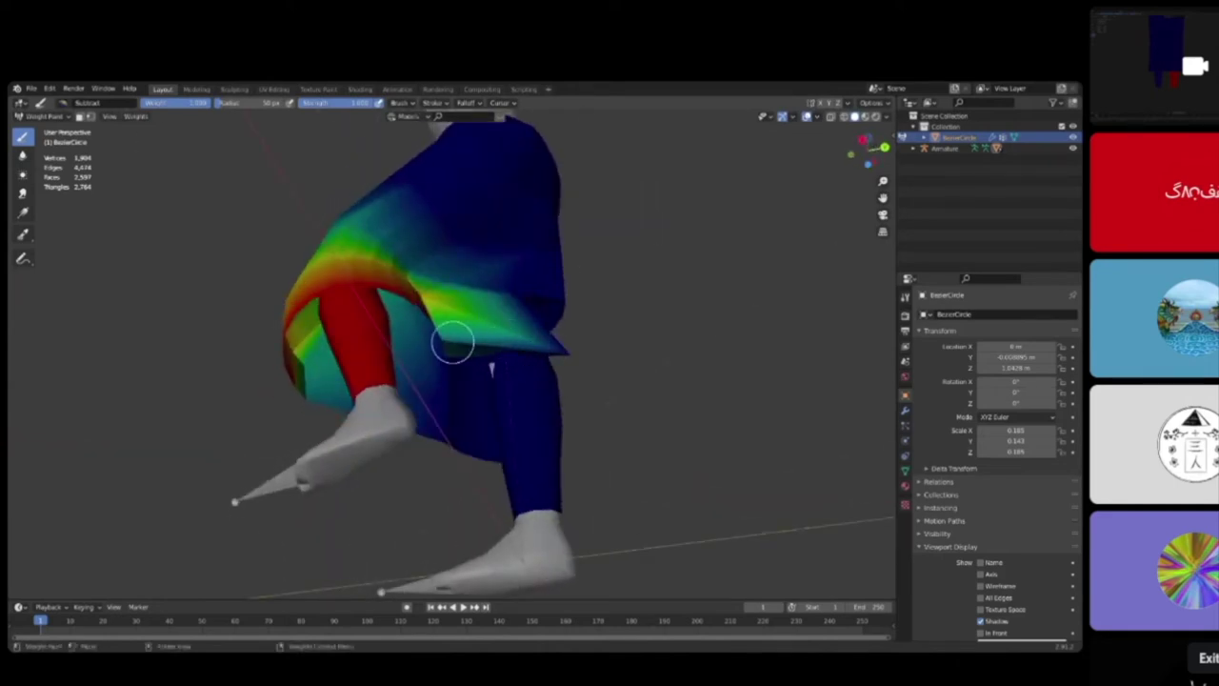
Step: Subtract more left-leg weight from the skirt's rear hem beside the standing leg
mouse_move(449, 304)
middle_mouse_down()
mouse_move(467, 328)
mouse_move(424, 381)
mouse_move(457, 338)
middle_mouse_up()
left_click_drag(467, 345, 461, 390)
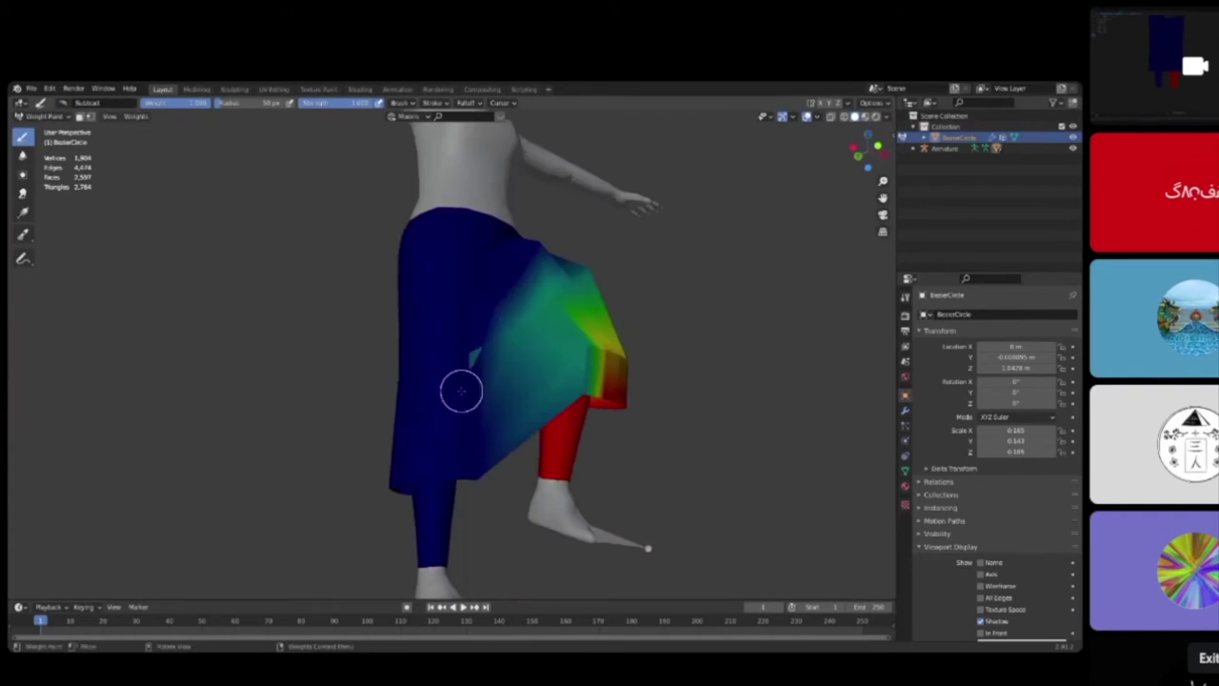
mouse_move(479, 345)
middle_mouse_down()
mouse_move(682, 395)
mouse_move(489, 365)
middle_mouse_up()
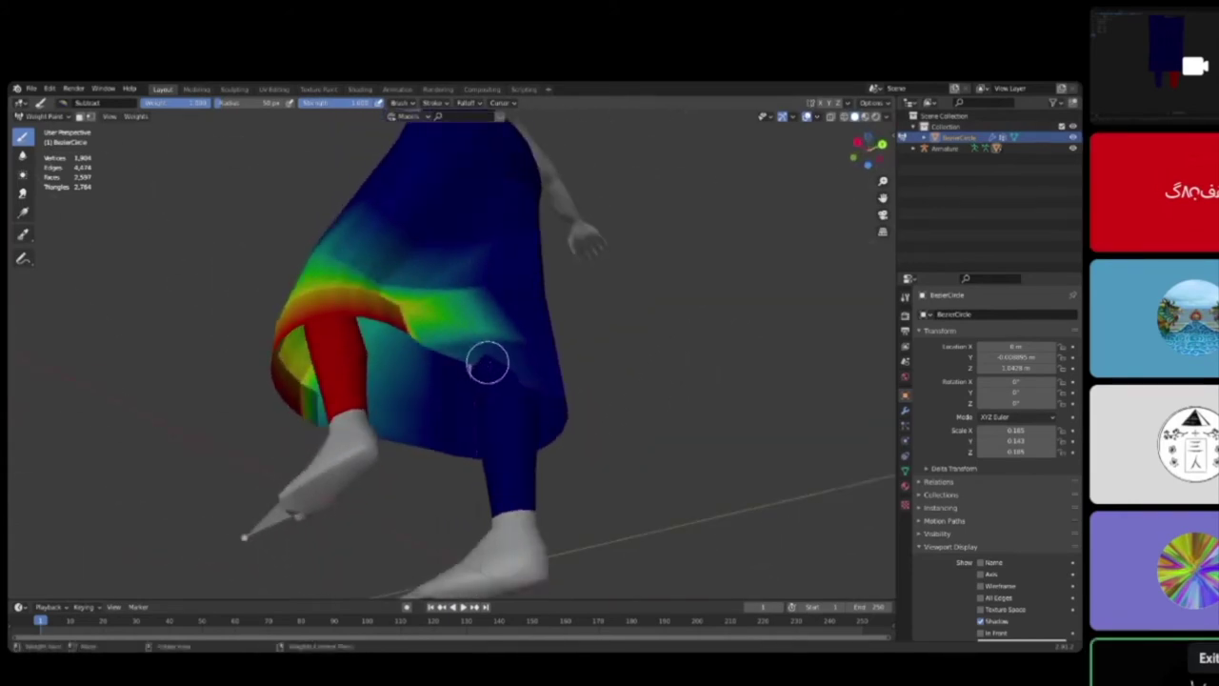
middle_click_drag(464, 345, 447, 314)
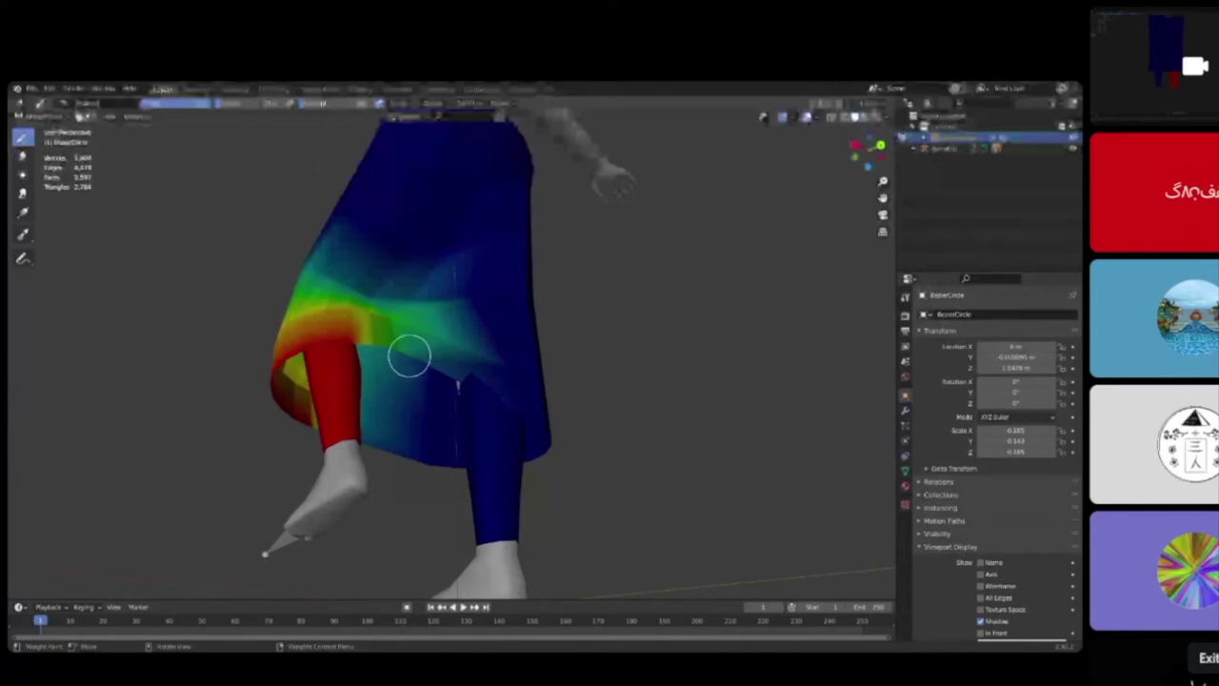
Step: Subtract left-leg weight along the middle of the skirt, between the raised leg and the standing leg
mouse_move(409, 356)
middle_mouse_down()
mouse_move(444, 371)
mouse_move(505, 345)
mouse_move(580, 343)
mouse_move(515, 401)
middle_mouse_up()
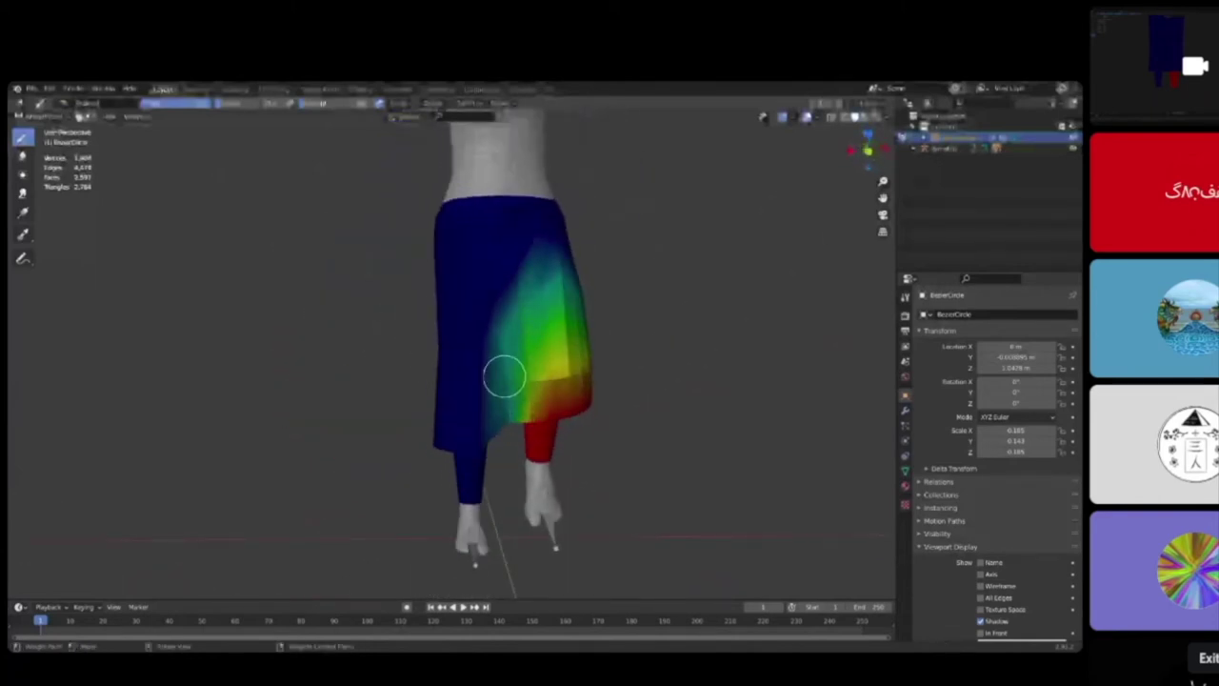
mouse_move(512, 372)
left_mouse_down()
mouse_move(512, 413)
mouse_move(499, 338)
left_mouse_up()
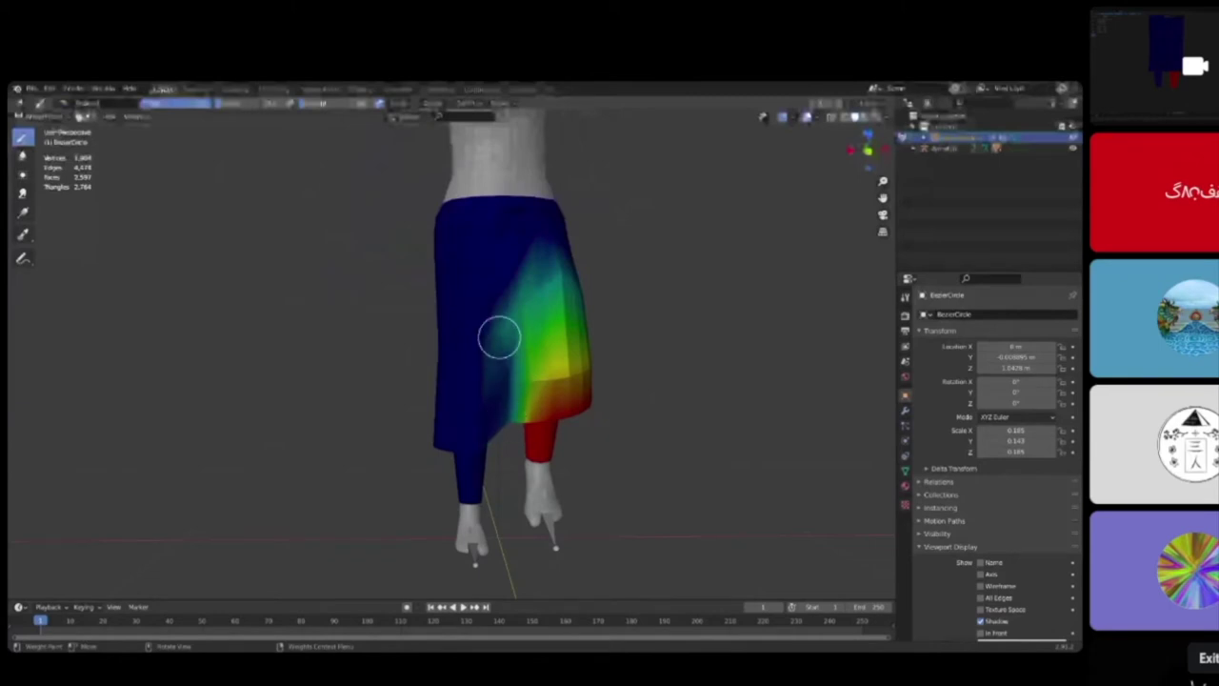
mouse_move(525, 403)
middle_mouse_down()
mouse_move(572, 396)
mouse_move(504, 390)
mouse_move(444, 331)
middle_mouse_up()
left_click_drag(445, 331, 439, 291)
middle_click_drag(439, 292, 562, 329)
middle_click_drag(552, 286, 472, 358)
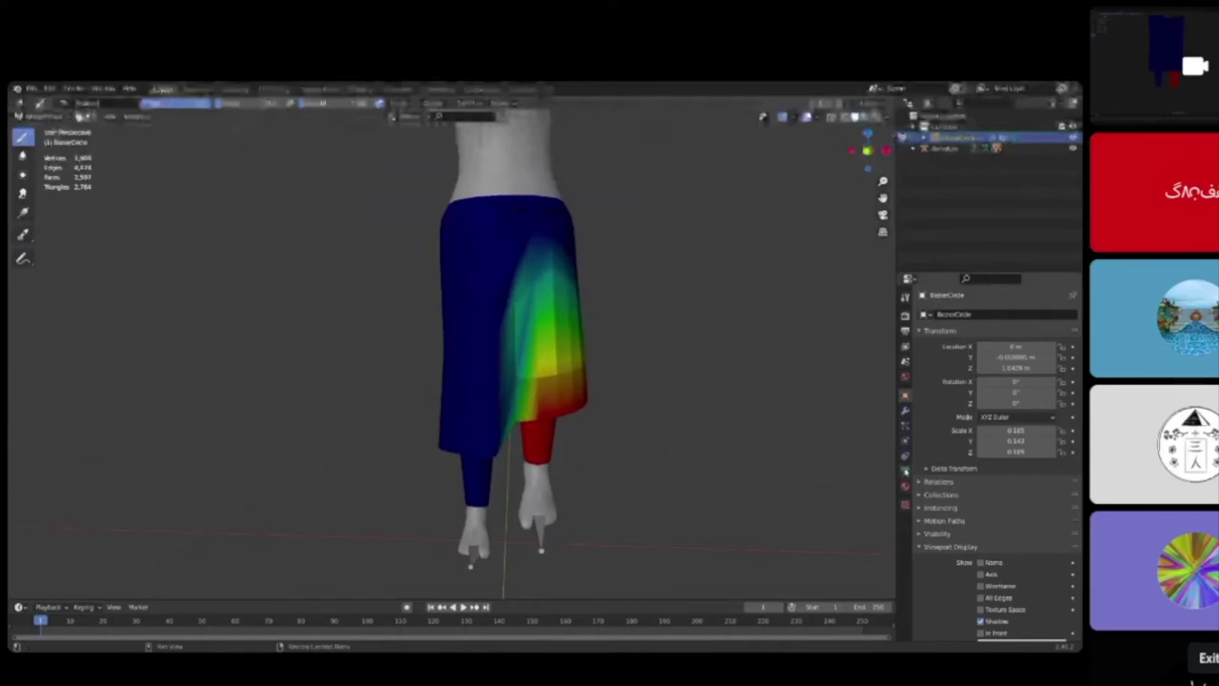
Step: Make Avatar_RightLeg the active vertex group on the skirt and switch to the Add brush
left_click(905, 470)
scroll(975, 375, "down", 1)
left_click(983, 382)
mouse_move(505, 339)
middle_mouse_down()
mouse_move(620, 302)
mouse_move(611, 233)
mouse_move(551, 331)
mouse_move(489, 356)
mouse_move(518, 349)
middle_mouse_up()
scroll(487, 359, "up", 3)
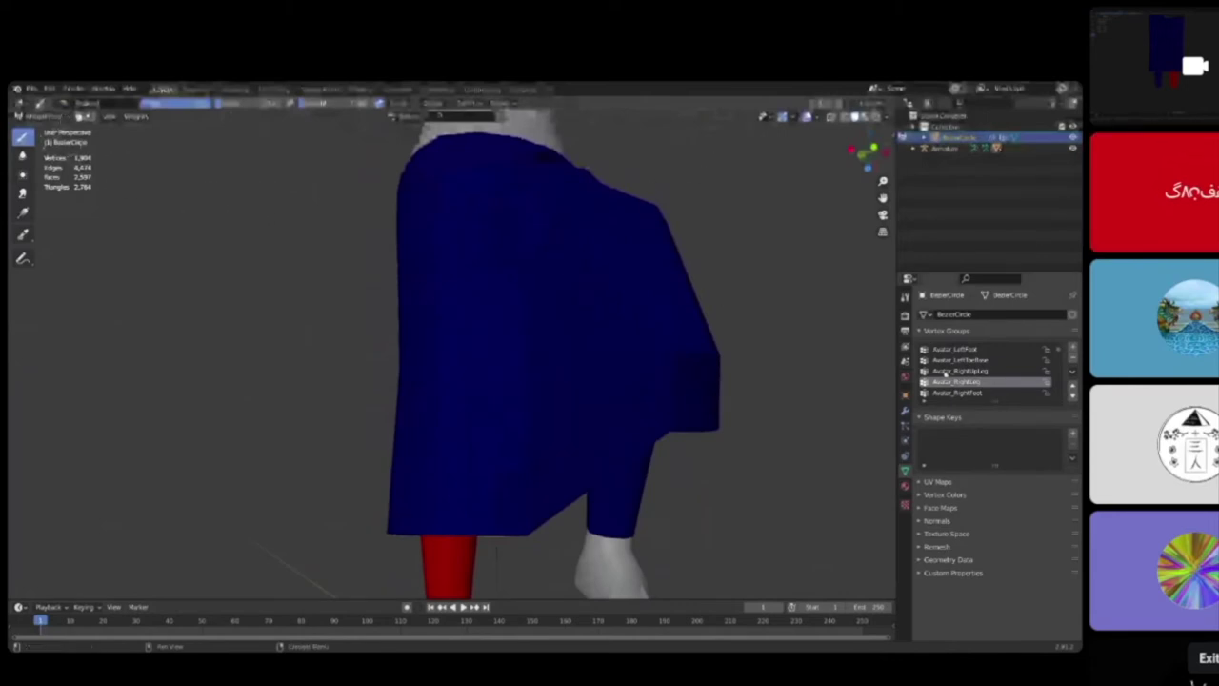
mouse_move(643, 350)
middle_mouse_down()
mouse_move(584, 359)
mouse_move(596, 341)
middle_mouse_up()
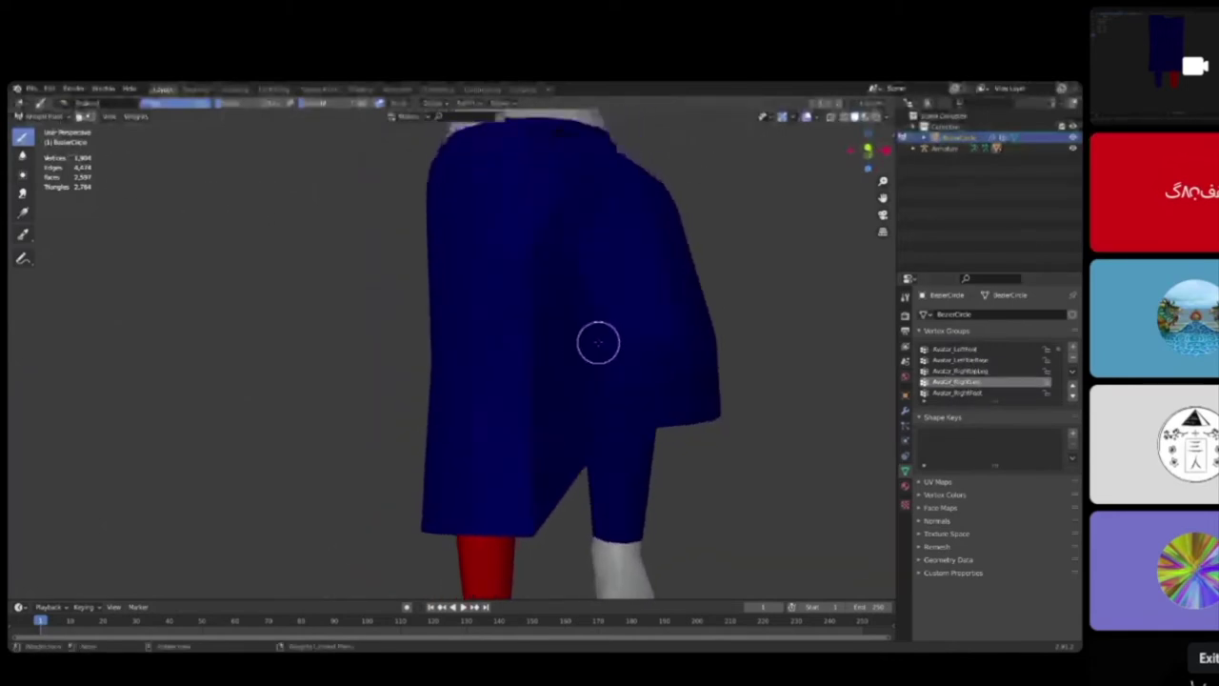
scroll(582, 349, "down", 4)
left_click(65, 103)
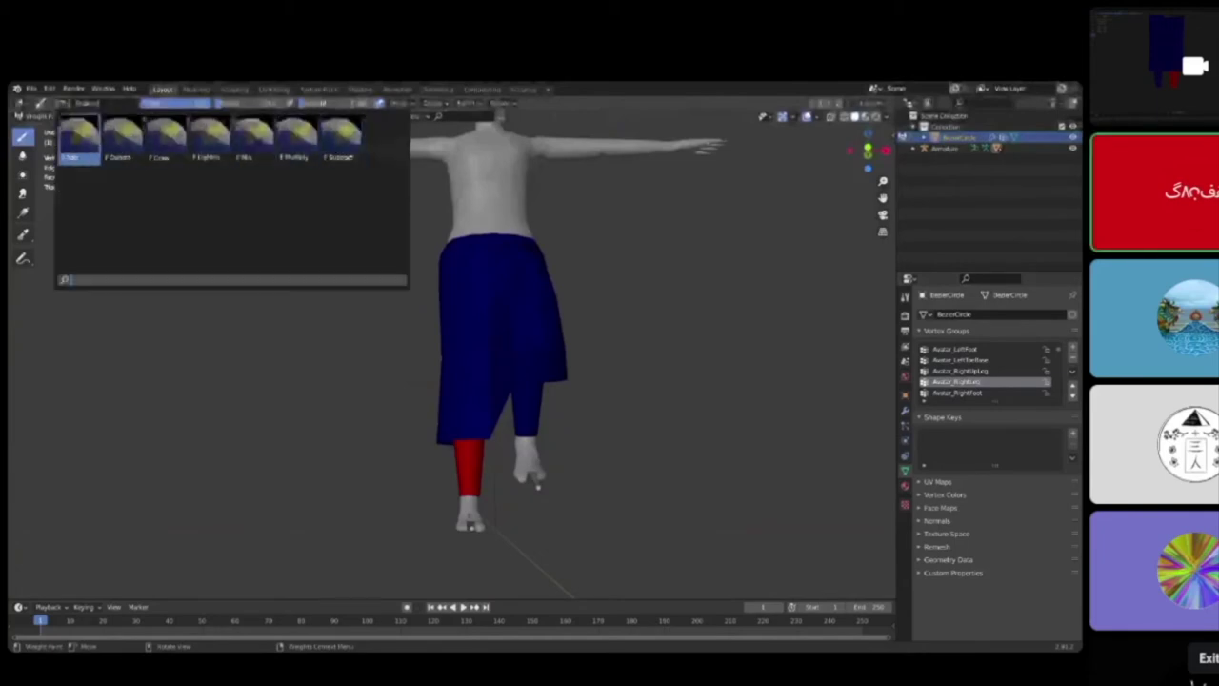
left_click(80, 140)
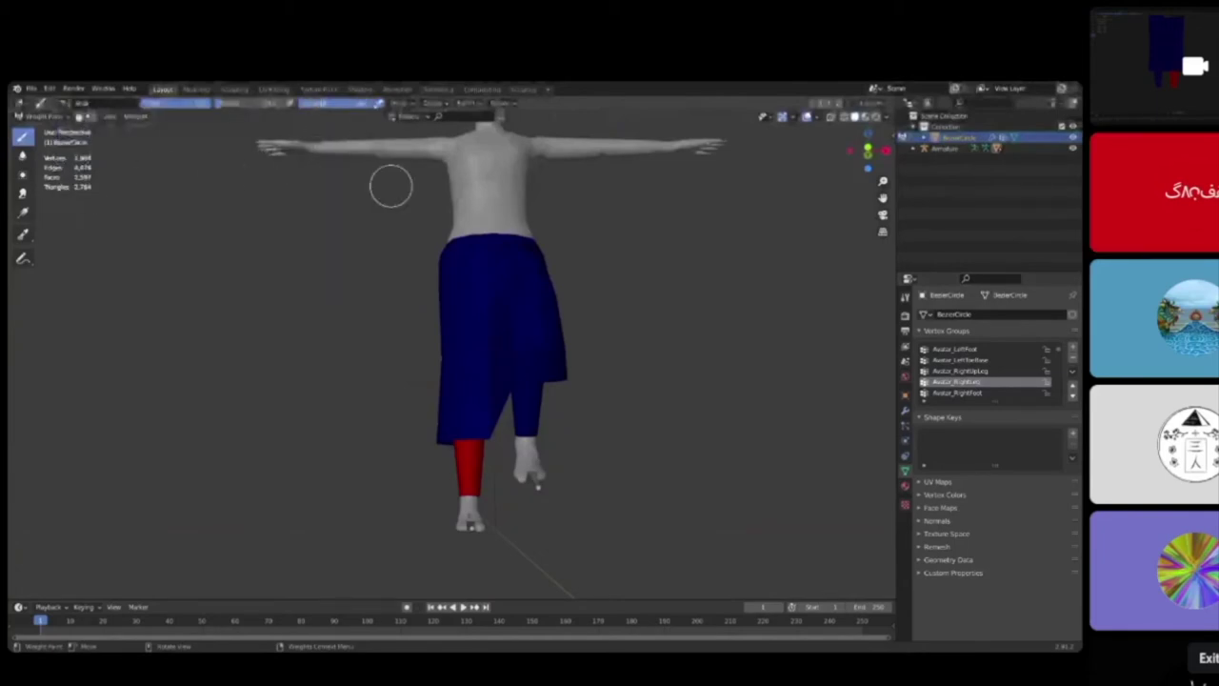
Step: Paint right-leg weight all around the lower skirt over the standing leg and up the fold toward the raised leg
middle_click_drag(419, 334, 425, 367)
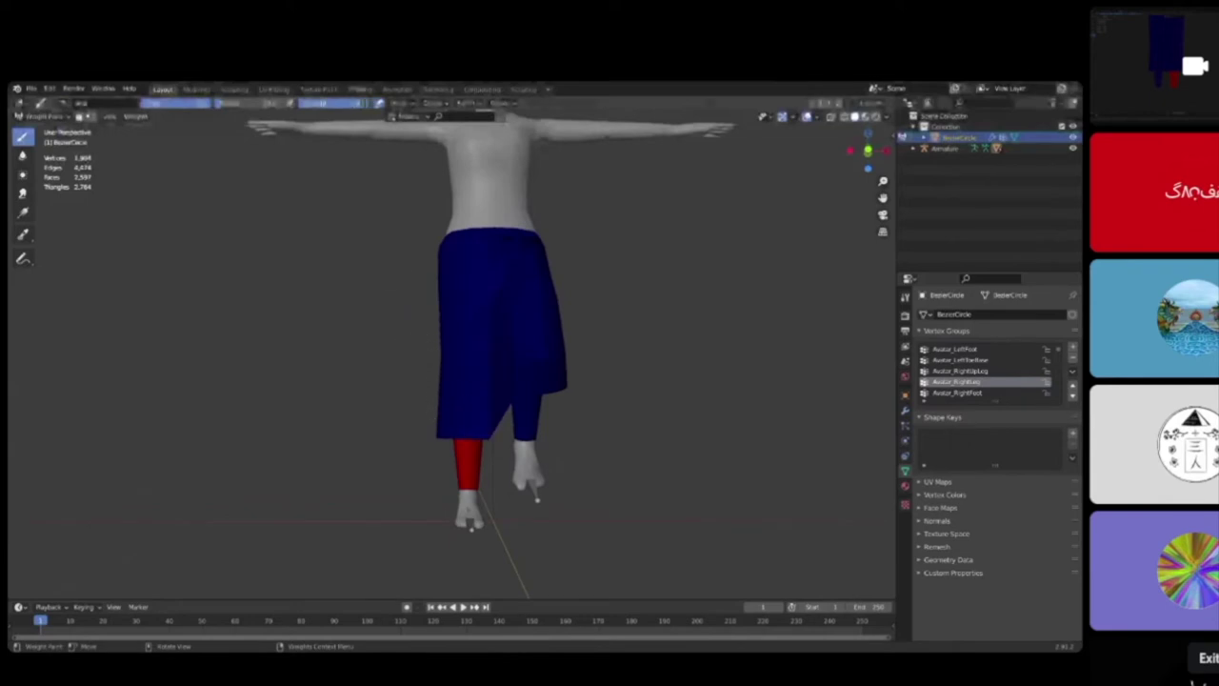
left_click_drag(458, 430, 470, 415)
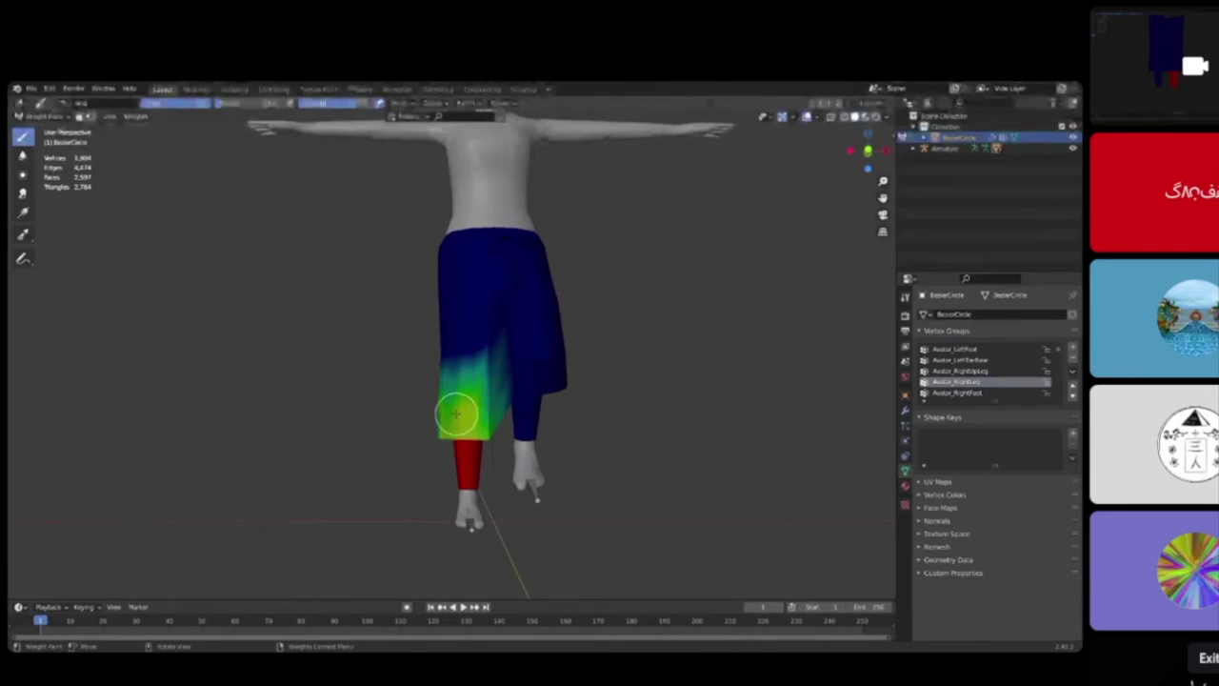
middle_click_drag(412, 415, 509, 419)
left_click_drag(413, 427, 369, 425)
middle_click_drag(353, 422, 522, 434)
left_click_drag(443, 436, 397, 410)
middle_click_drag(395, 409, 483, 403)
left_click_drag(452, 398, 468, 412)
middle_click_drag(499, 422, 372, 412)
left_click_drag(372, 409, 458, 435)
middle_click_drag(448, 431, 390, 433)
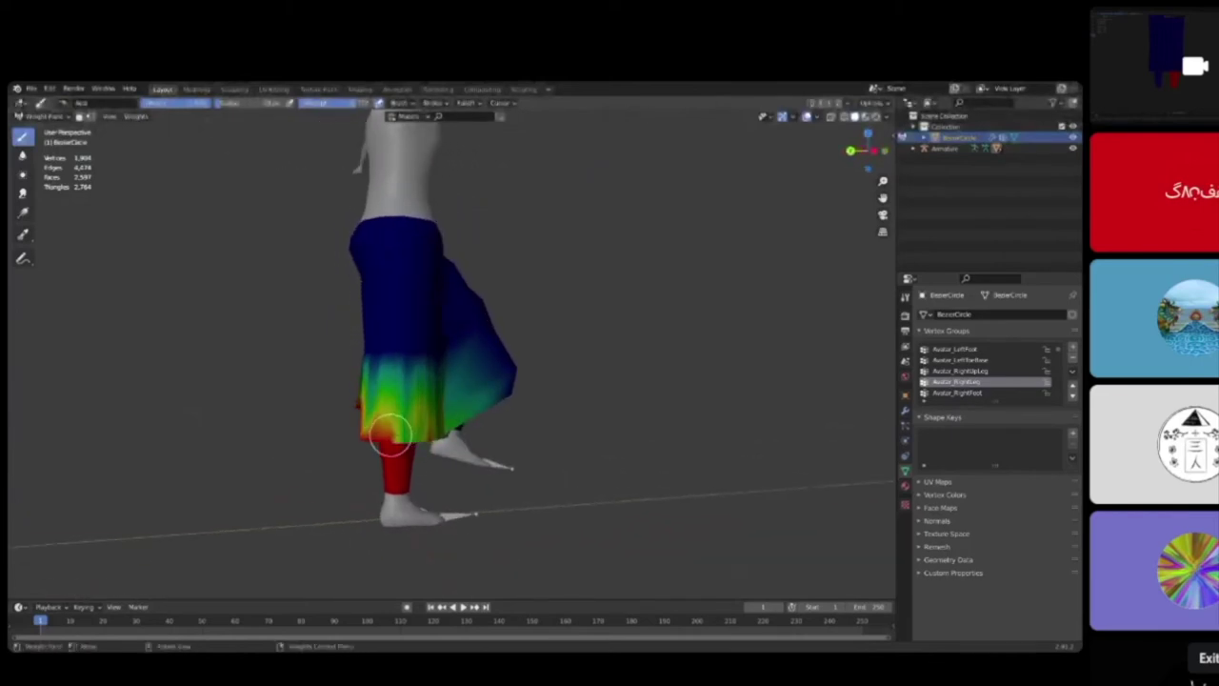
middle_click_drag(472, 420, 410, 406)
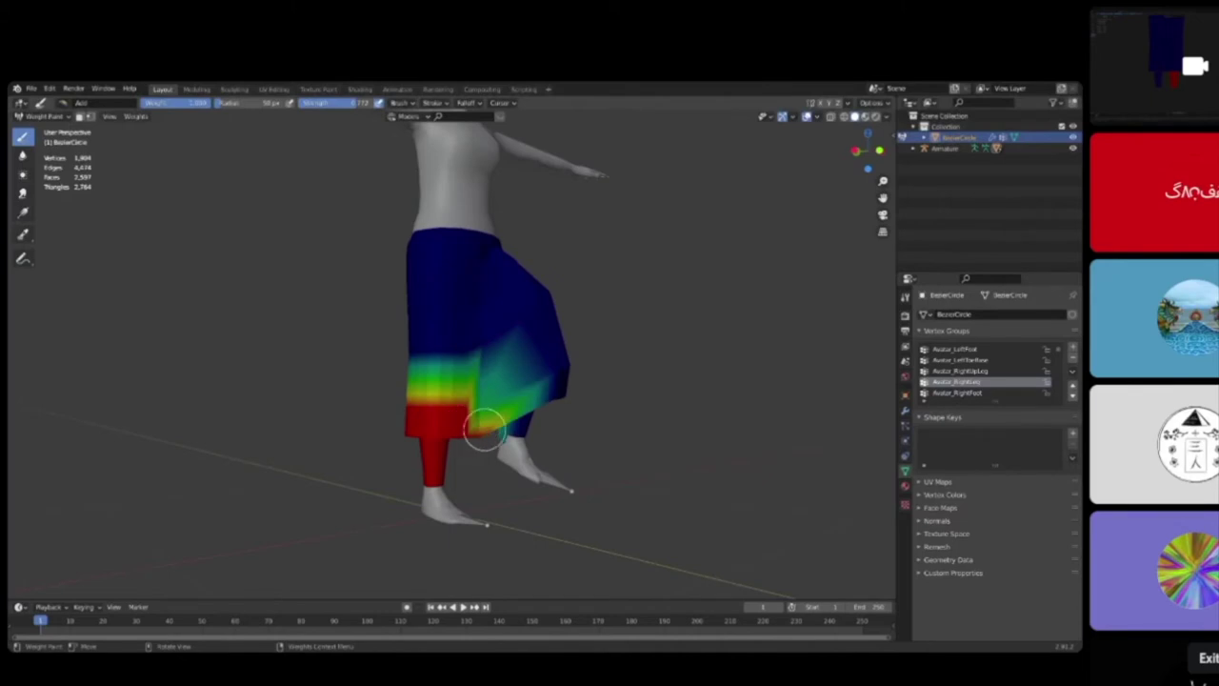
left_click_drag(469, 412, 515, 367)
Step: Switch to the Subtract brush and reduce the right-leg weight around the skirt's hem
left_click(59, 103)
left_click(338, 143)
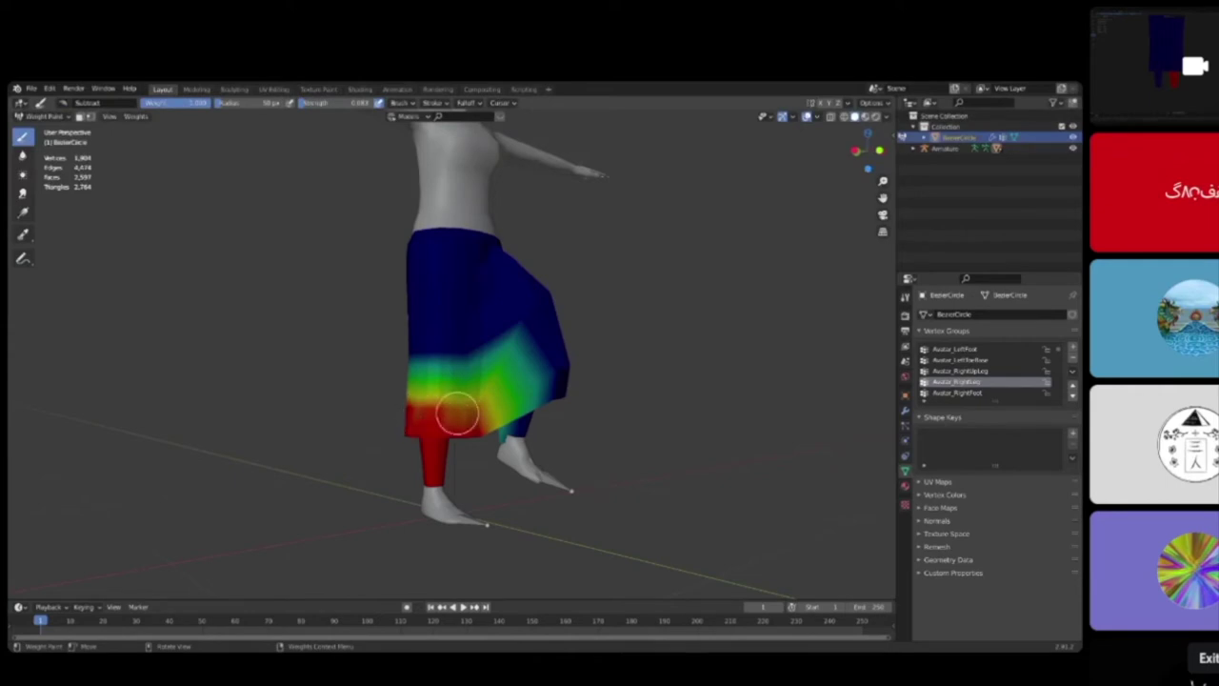
middle_click_drag(434, 414, 450, 438)
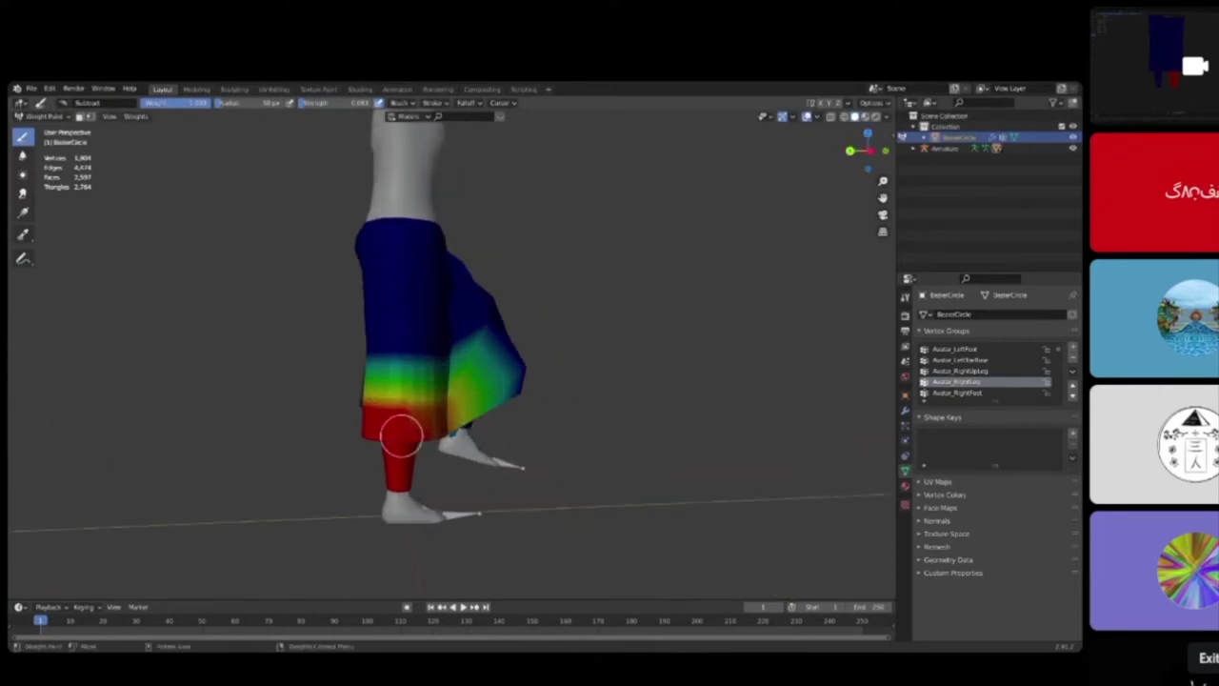
middle_click_drag(398, 420, 416, 422)
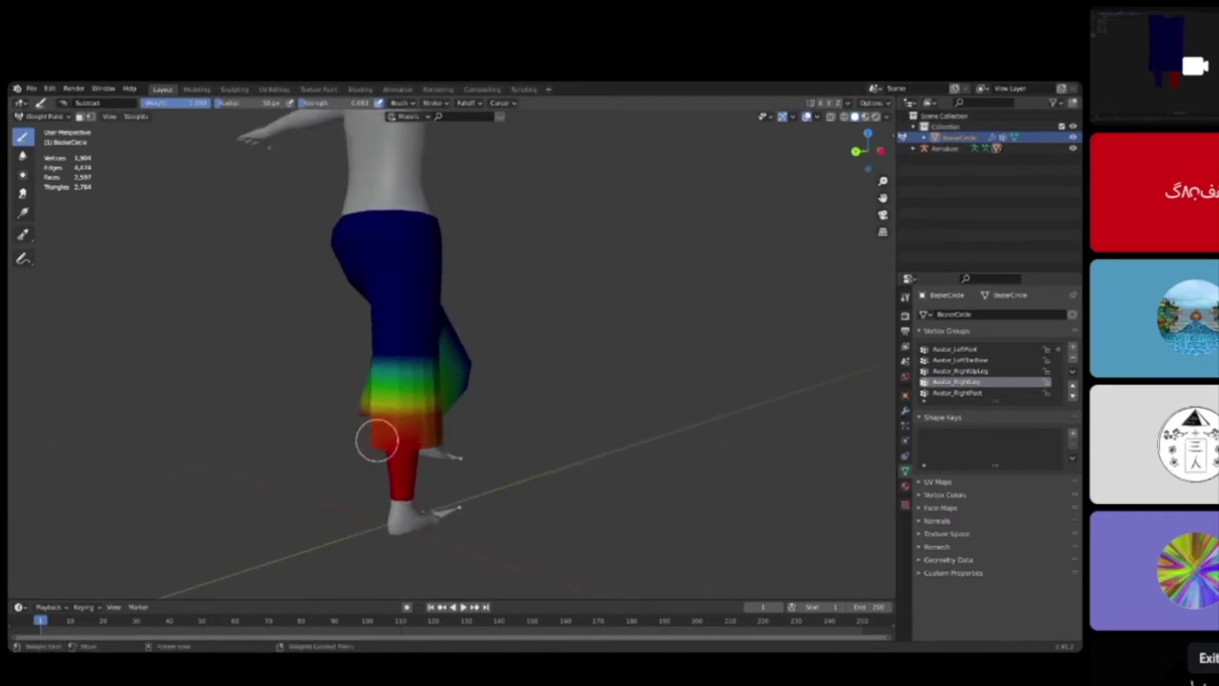
mouse_move(416, 440)
middle_mouse_down()
mouse_move(557, 398)
mouse_move(545, 419)
middle_mouse_up()
Step: Switch back to the Add brush, try a dab of weight beside the raised leg and undo it
left_click(70, 103)
left_click(80, 135)
middle_click_drag(517, 394, 440, 357)
middle_click_drag(441, 313, 530, 366)
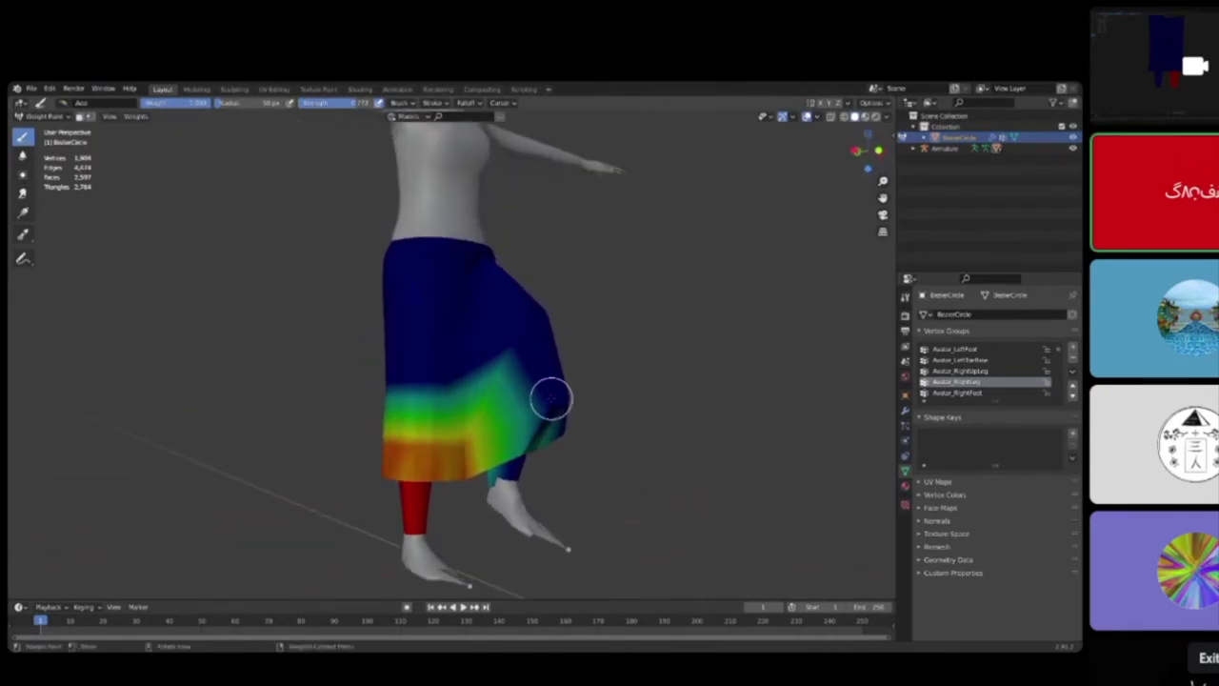
left_click(551, 398)
key("ctrl+z")
Step: Make Avatar_LeftLeg the active vertex group and add weight at the skirt's inner hem corner between the legs
mouse_move(573, 362)
middle_mouse_down()
mouse_move(470, 375)
mouse_move(457, 436)
mouse_move(449, 383)
middle_mouse_up()
scroll(457, 436, "up", 3)
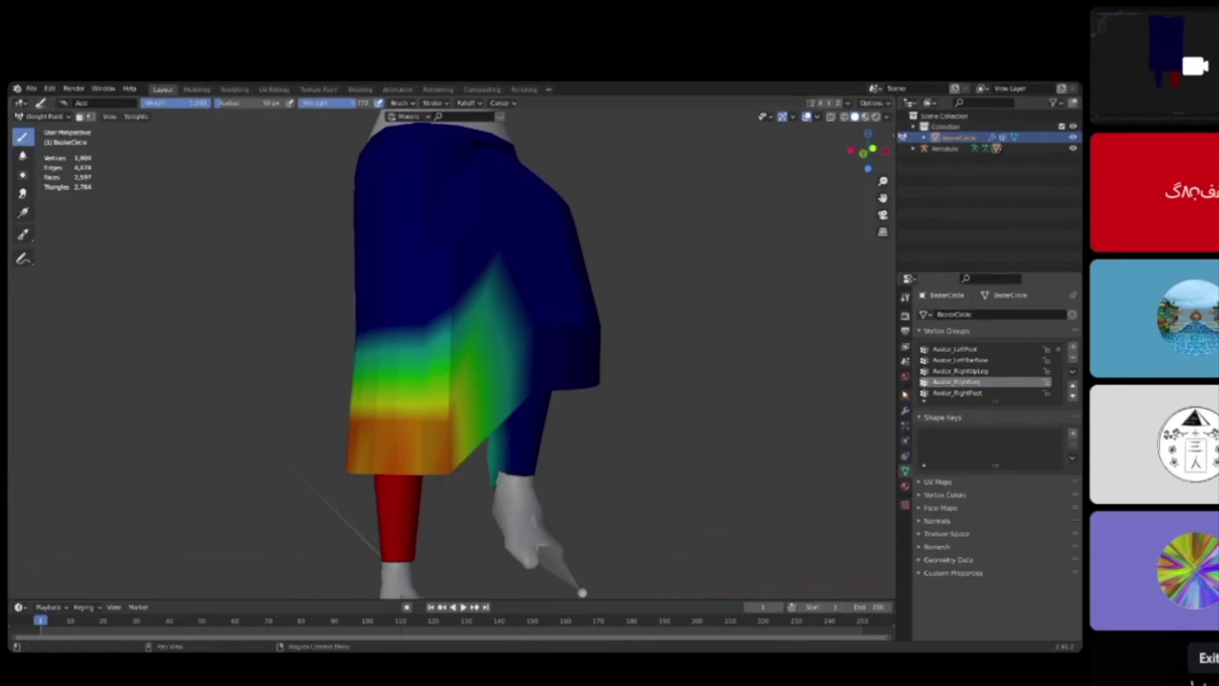
scroll(984, 354, "up", 1)
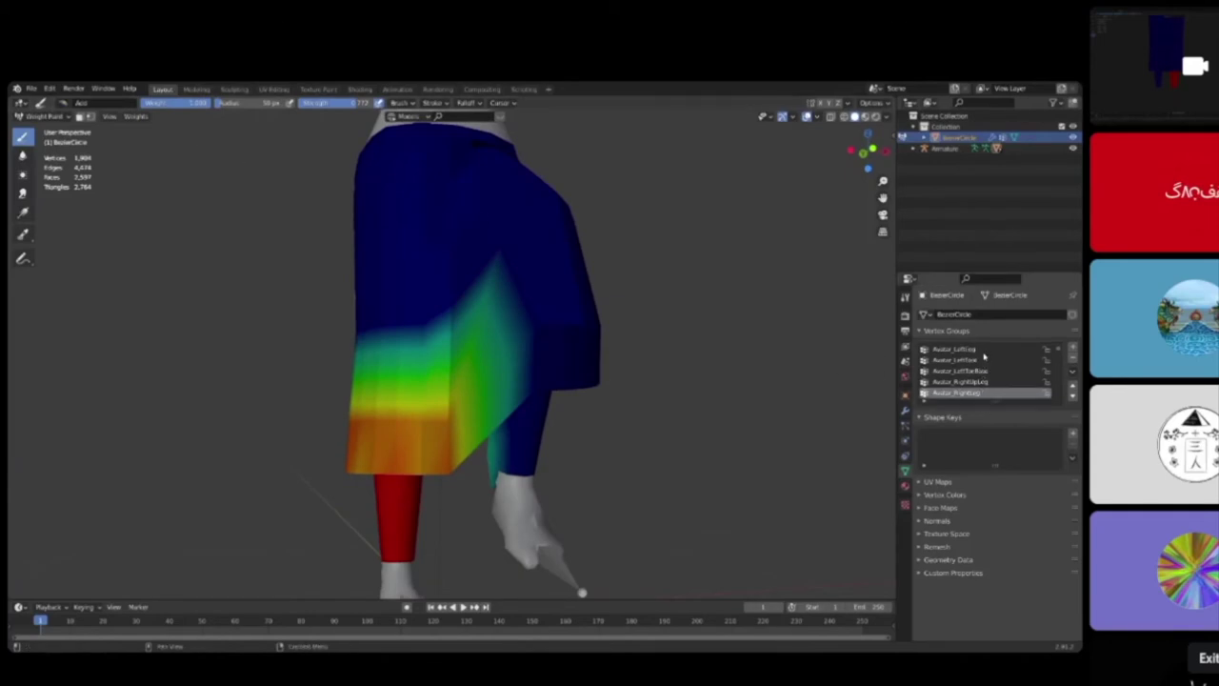
left_click(984, 350)
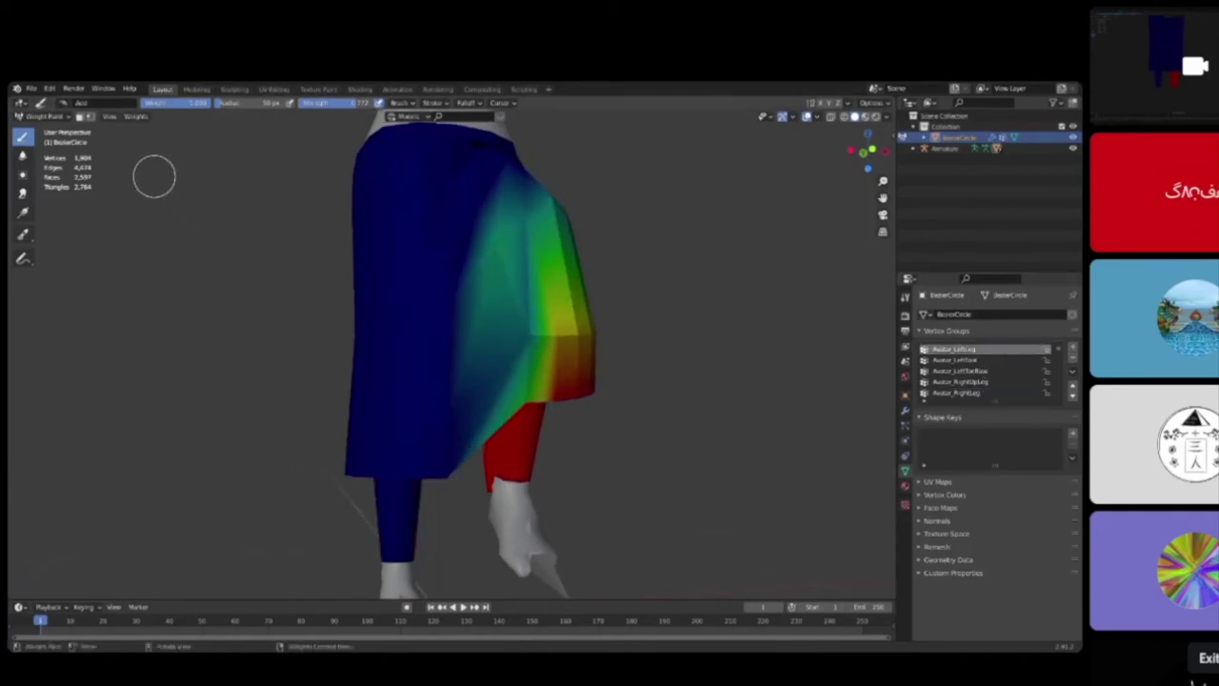
left_click_drag(452, 465, 450, 407)
mouse_move(451, 408)
middle_mouse_down()
mouse_move(682, 367)
mouse_move(567, 381)
mouse_move(428, 433)
middle_mouse_up()
middle_click_drag(534, 428, 560, 359)
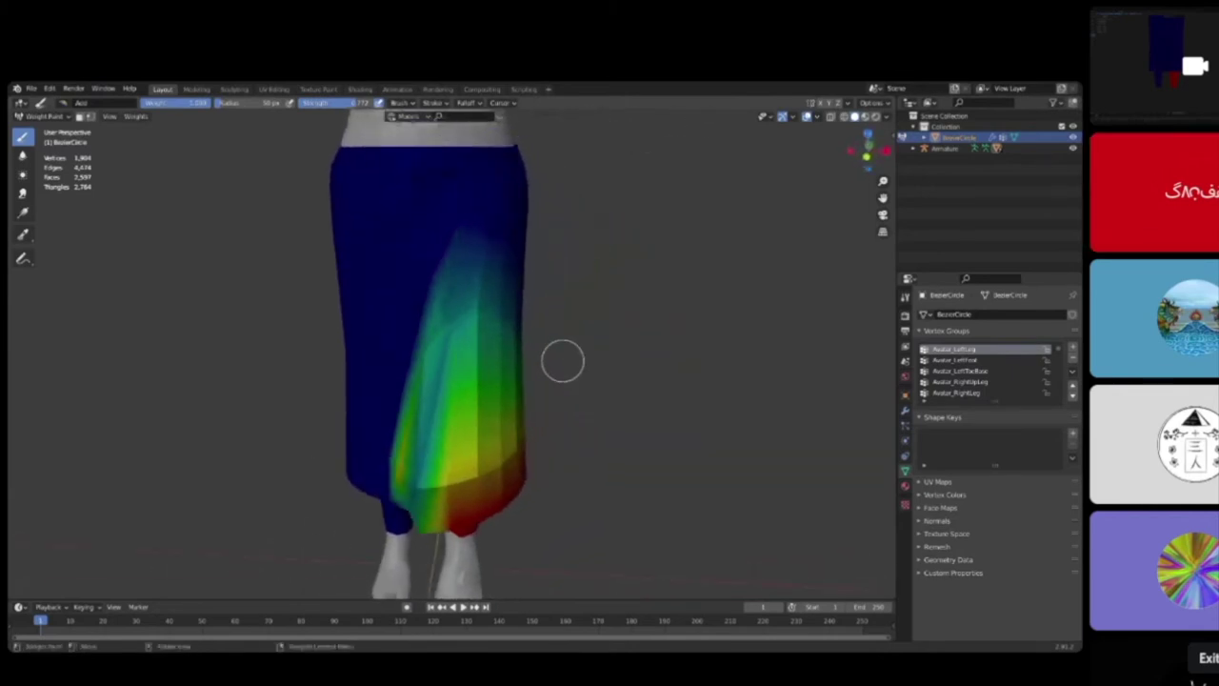
Step: Display the Avatar_LeftUpLeg vertex group and examine its weights on the skirt's thigh and waist from several sides
scroll(991, 355, "up", 2)
left_click(991, 359)
middle_click_drag(476, 381, 446, 488)
scroll(446, 488, "up", 3)
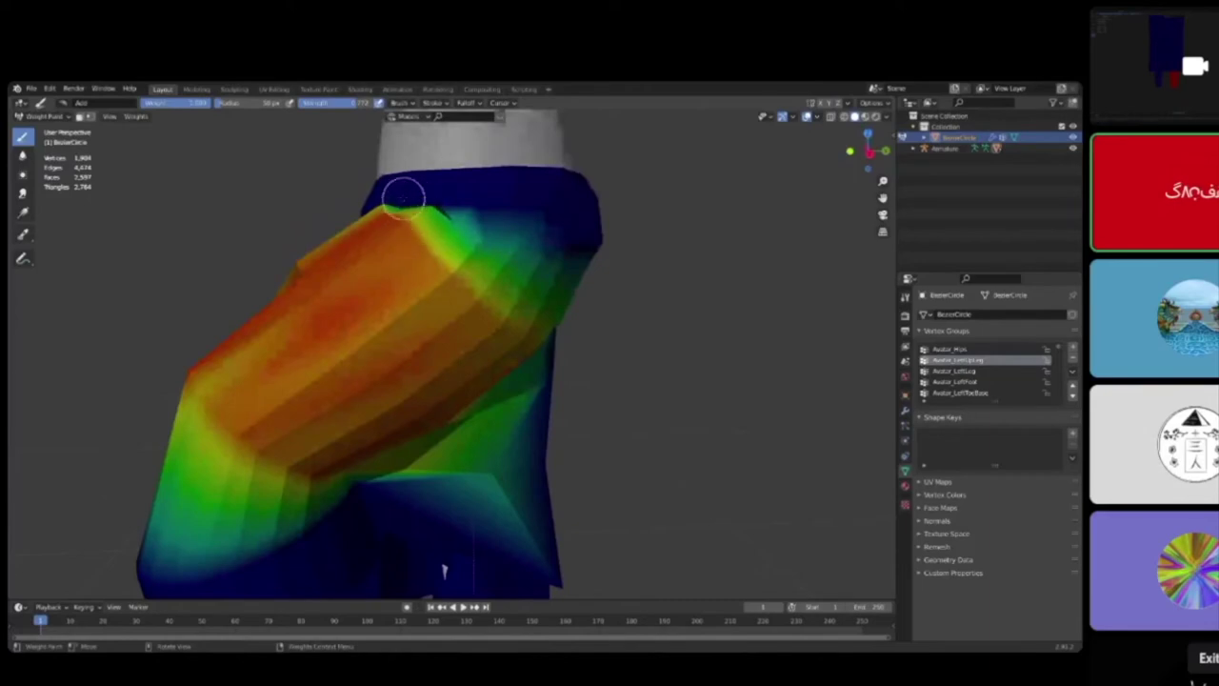
mouse_move(395, 219)
middle_mouse_down()
mouse_move(539, 269)
mouse_move(438, 272)
middle_mouse_up()
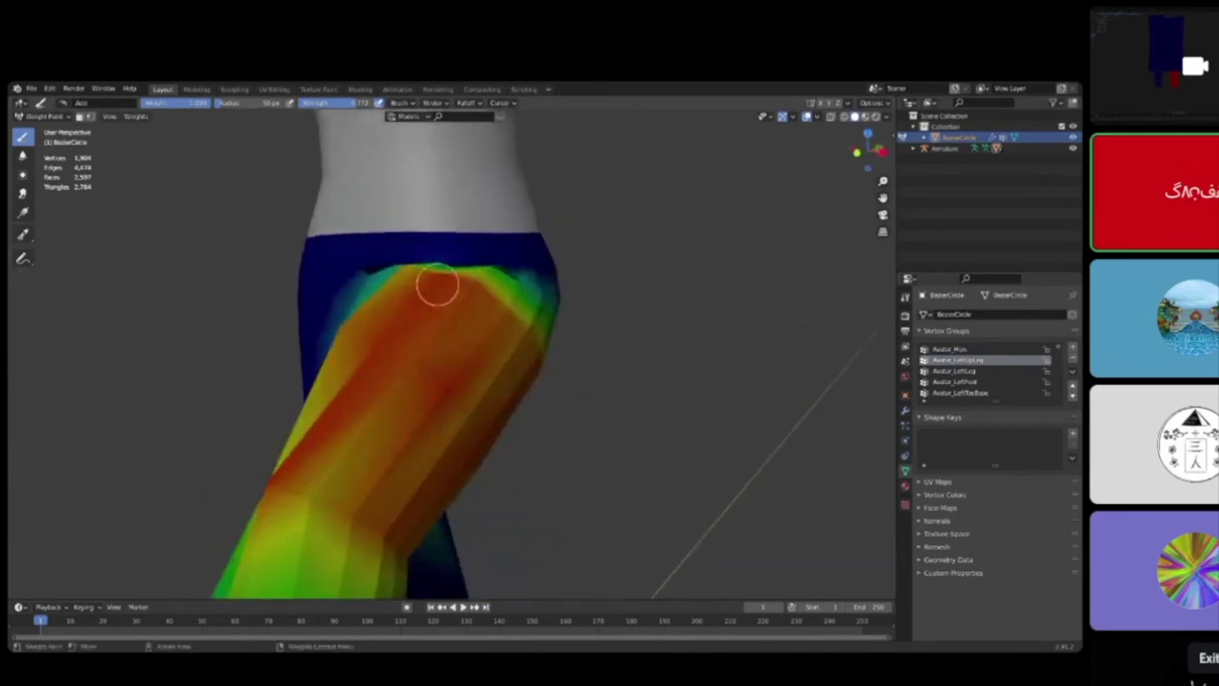
scroll(124, 152, "down", 2)
middle_click_drag(153, 181, 261, 193)
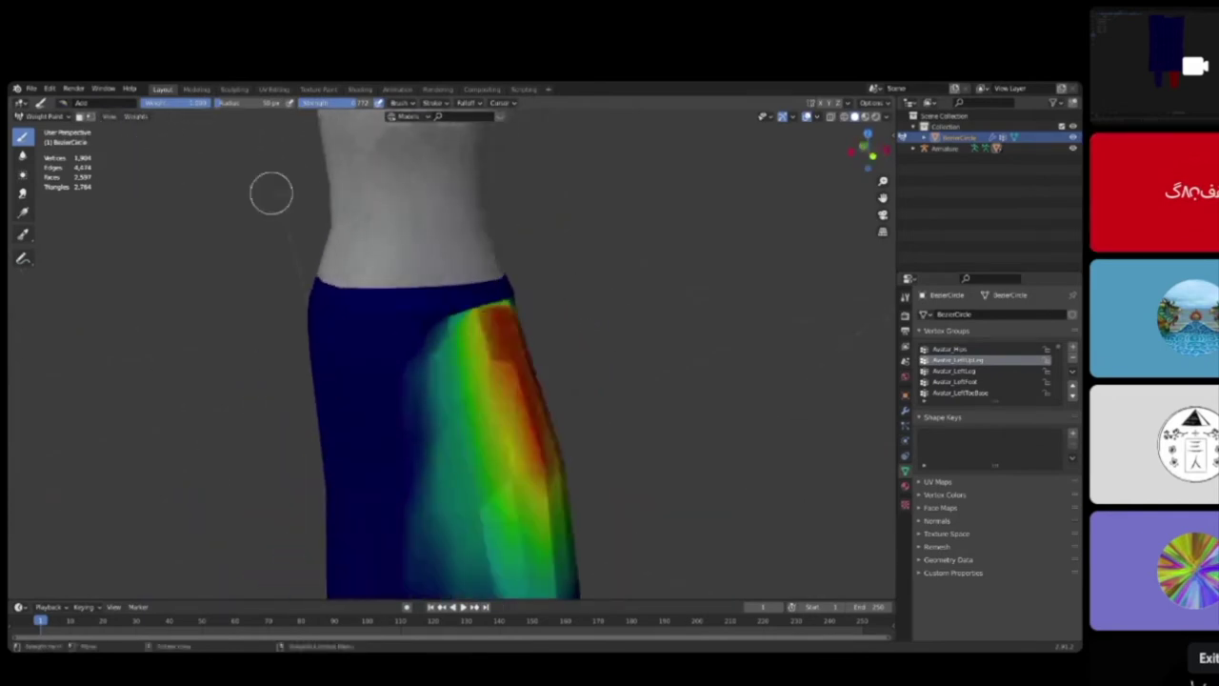
scroll(693, 336, "down", 3)
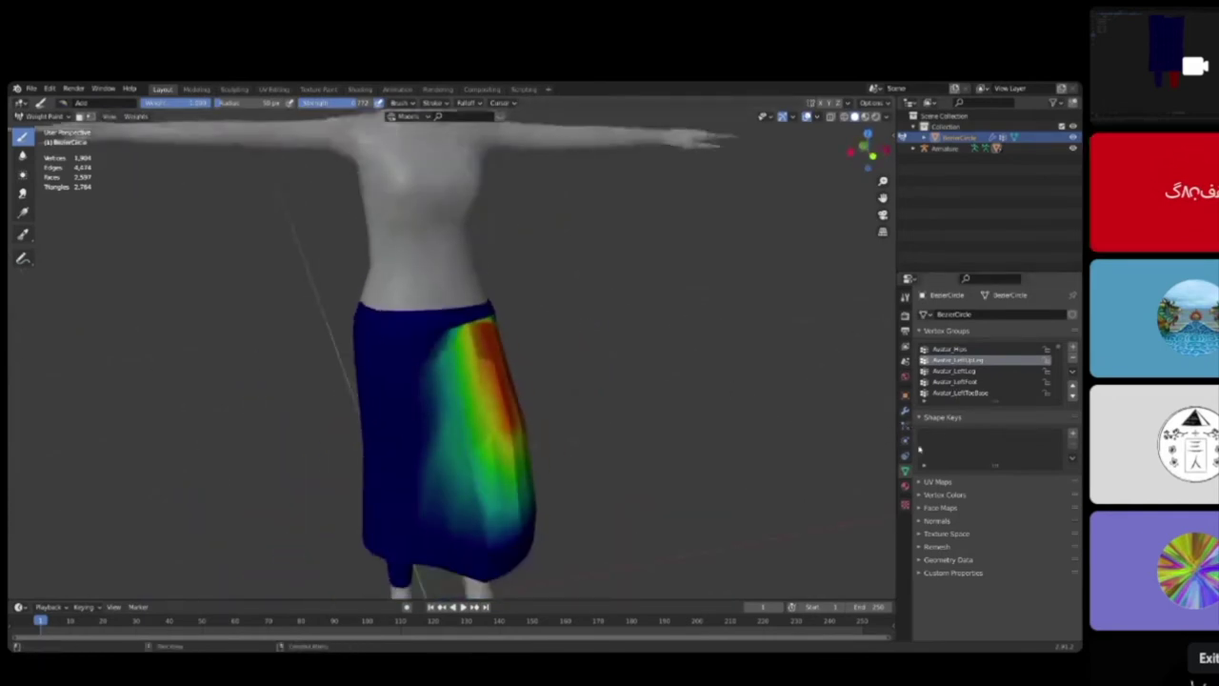
scroll(503, 220, "down", 2)
Step: Leave Weight Paint mode and return the skirt to Object Mode
key("Tab")
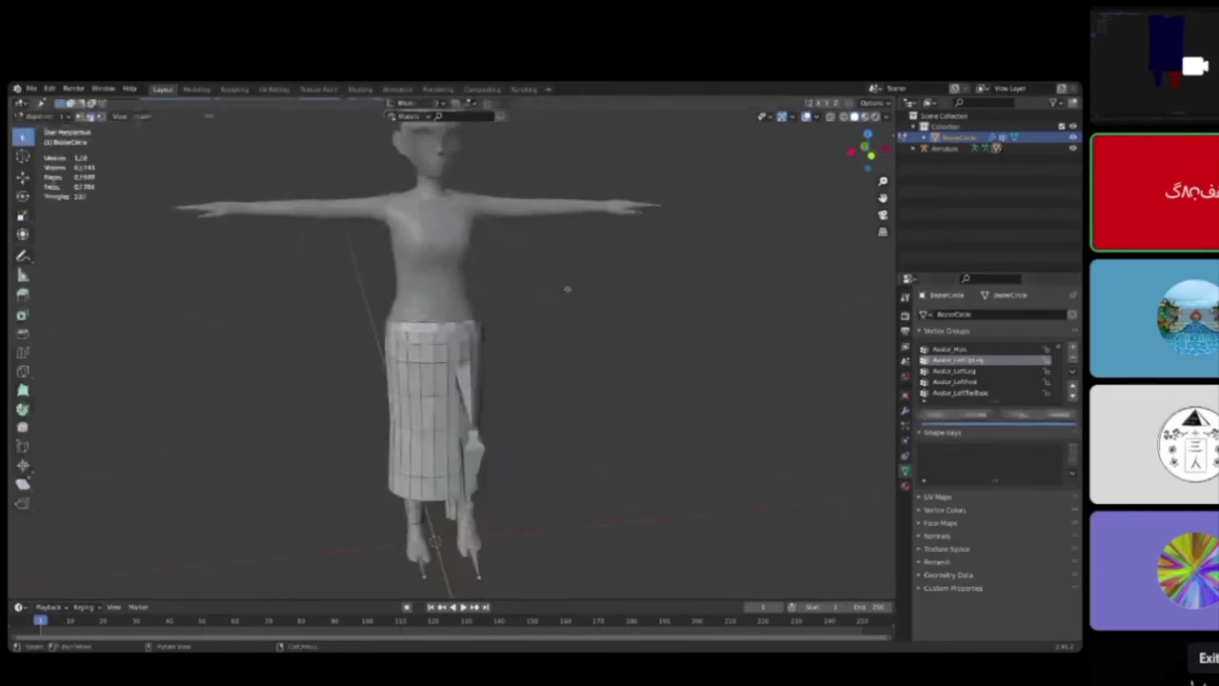
scroll(533, 282, "down", 4)
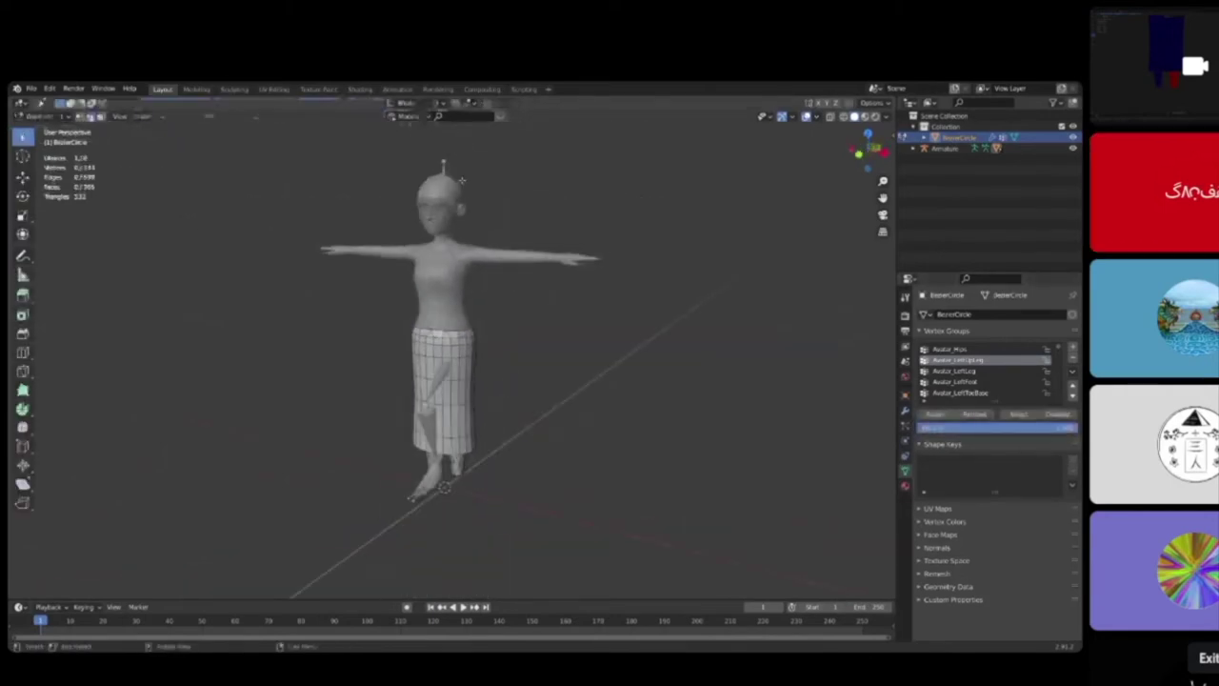
key("Tab")
left_click(63, 118)
left_click(55, 129)
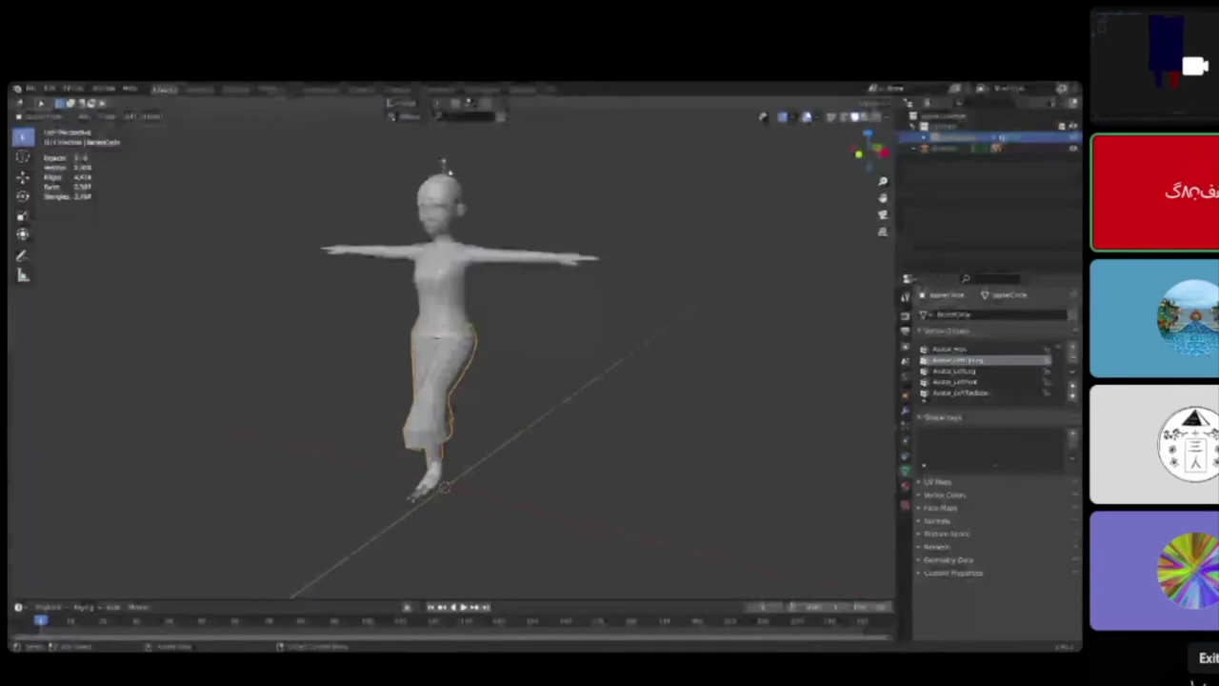
Step: Switch the armature to Rest Position and select the skirt
left_click(444, 170)
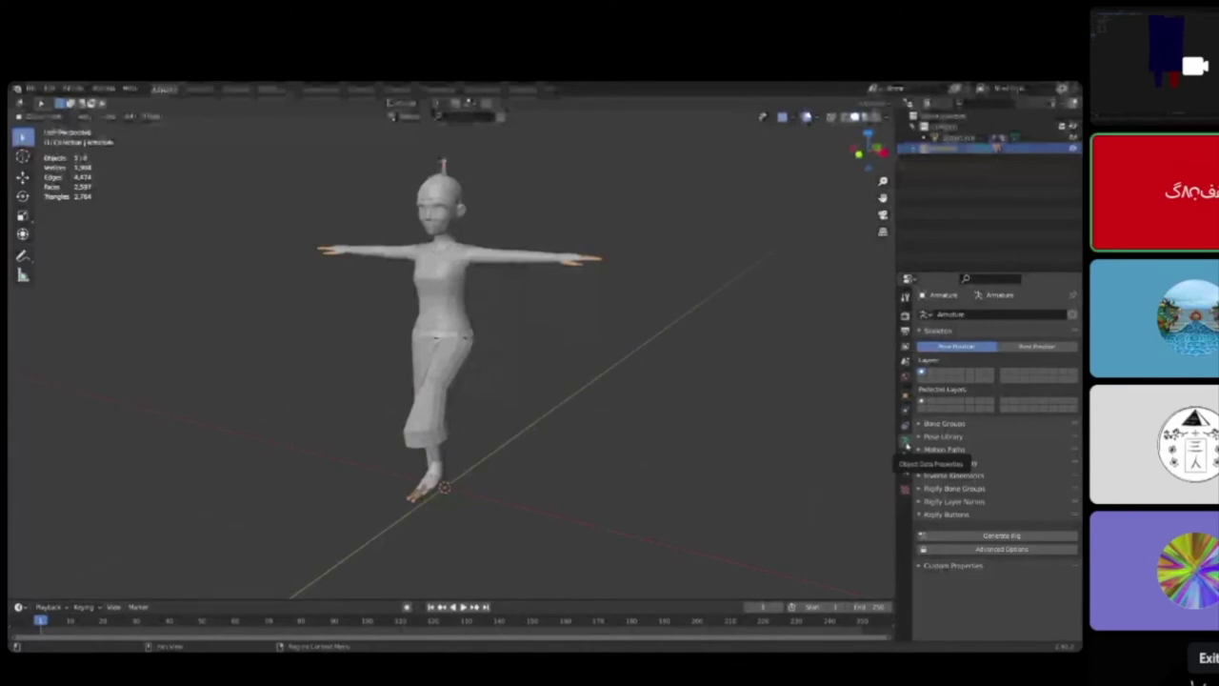
left_click(1035, 349)
middle_click_drag(365, 342, 431, 363)
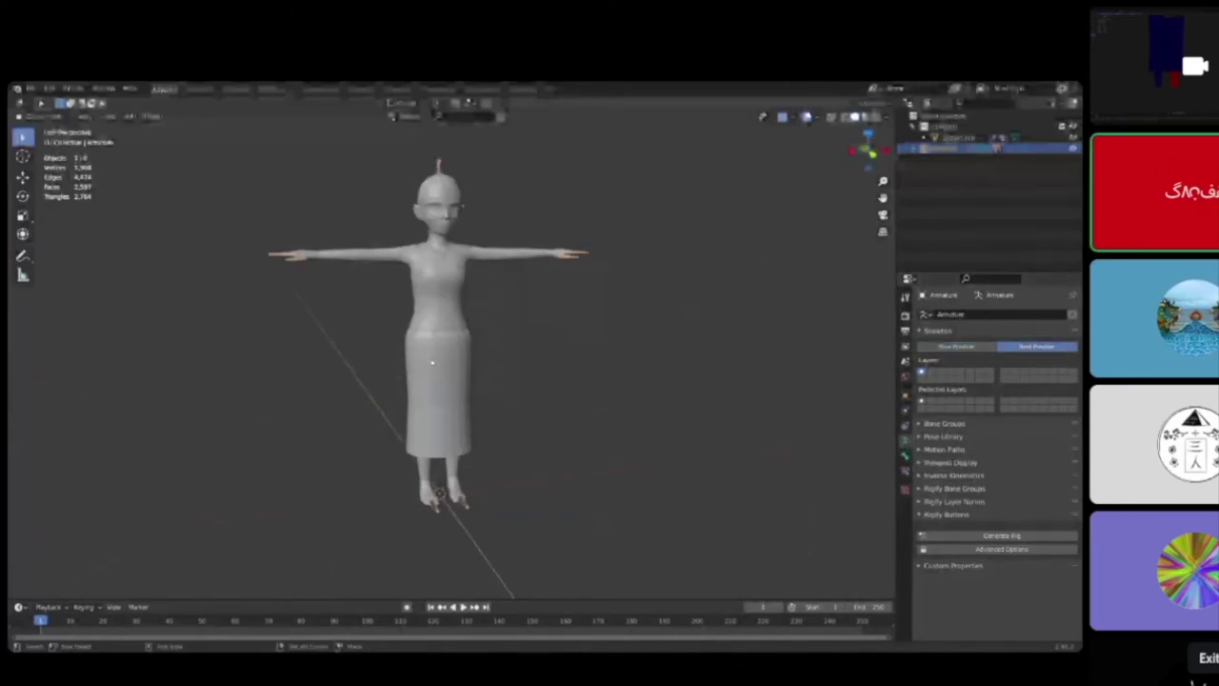
scroll(431, 363, "up", 5)
left_click(518, 299)
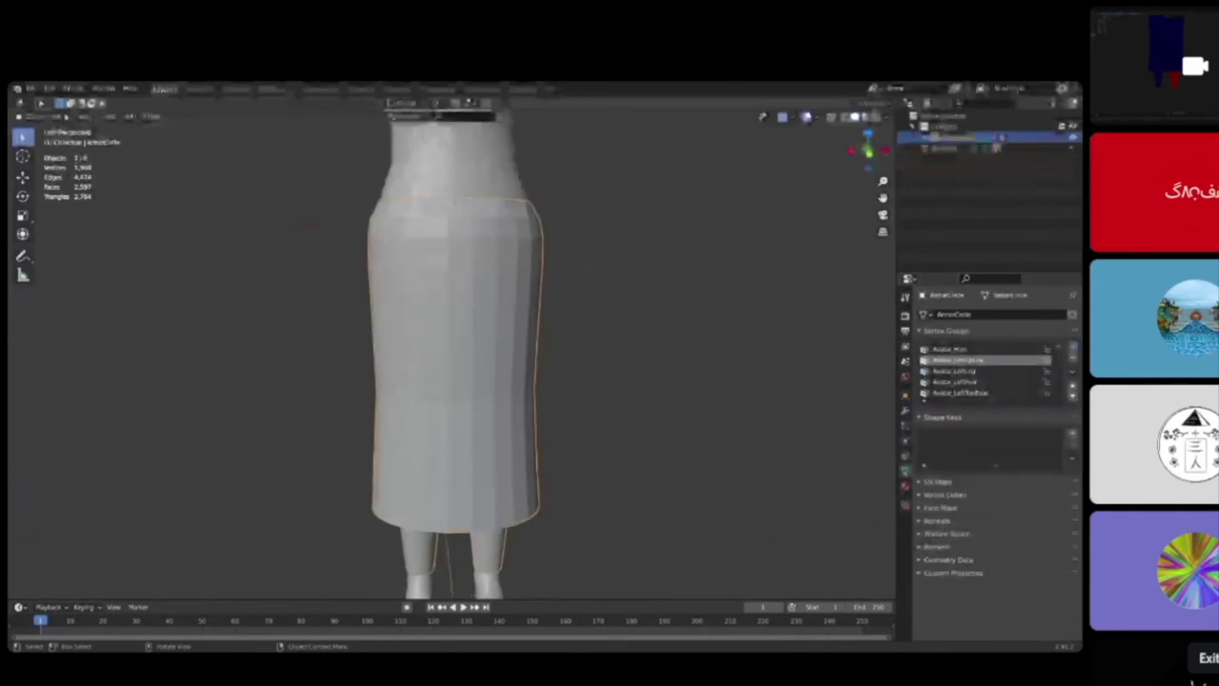
left_click(57, 116)
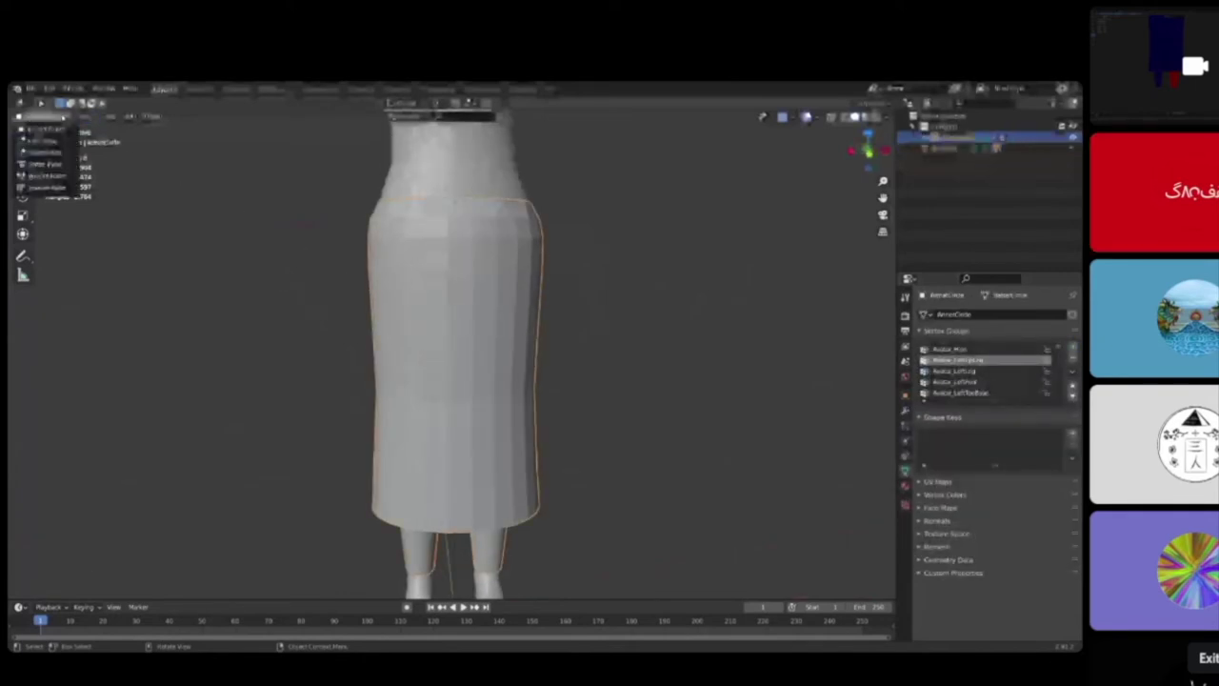
left_click(61, 177)
right_click(430, 297)
left_click(49, 116)
left_click(50, 129)
Step: Apply Shade Smooth to the skirt and inspect its waist and sides
right_click(495, 257)
left_click(495, 257)
middle_click_drag(486, 256, 707, 272)
middle_click_drag(533, 250, 433, 354)
scroll(432, 357, "up", 2)
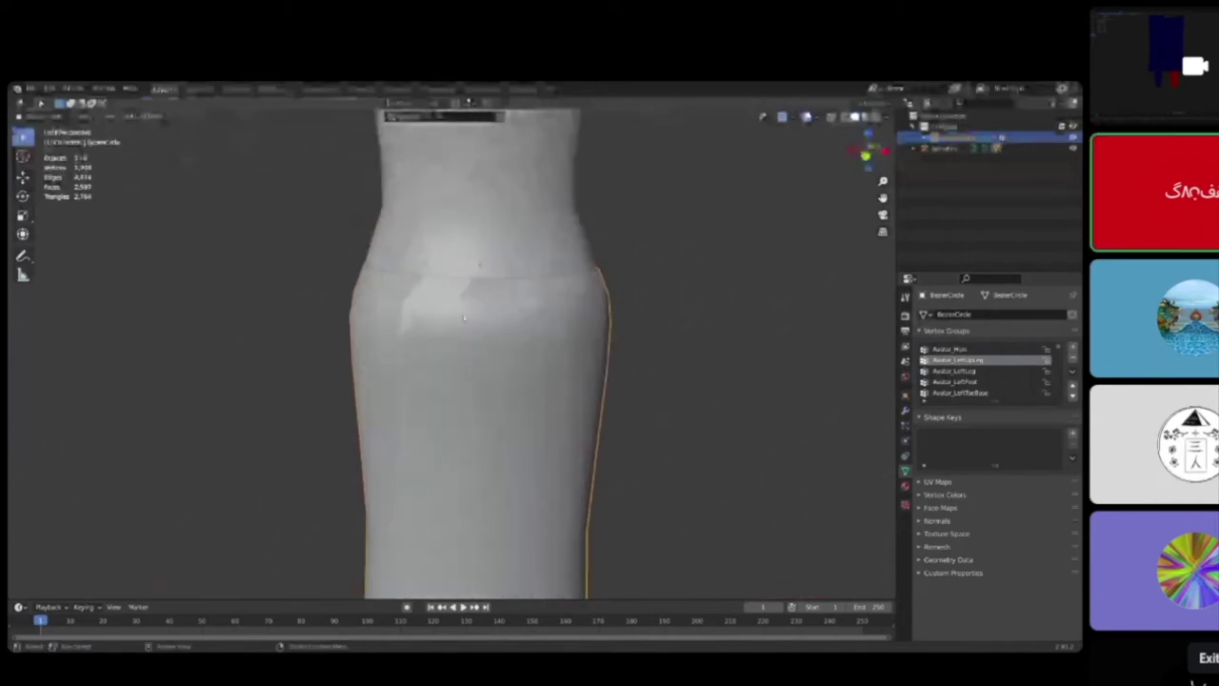
middle_click_drag(410, 271, 490, 282)
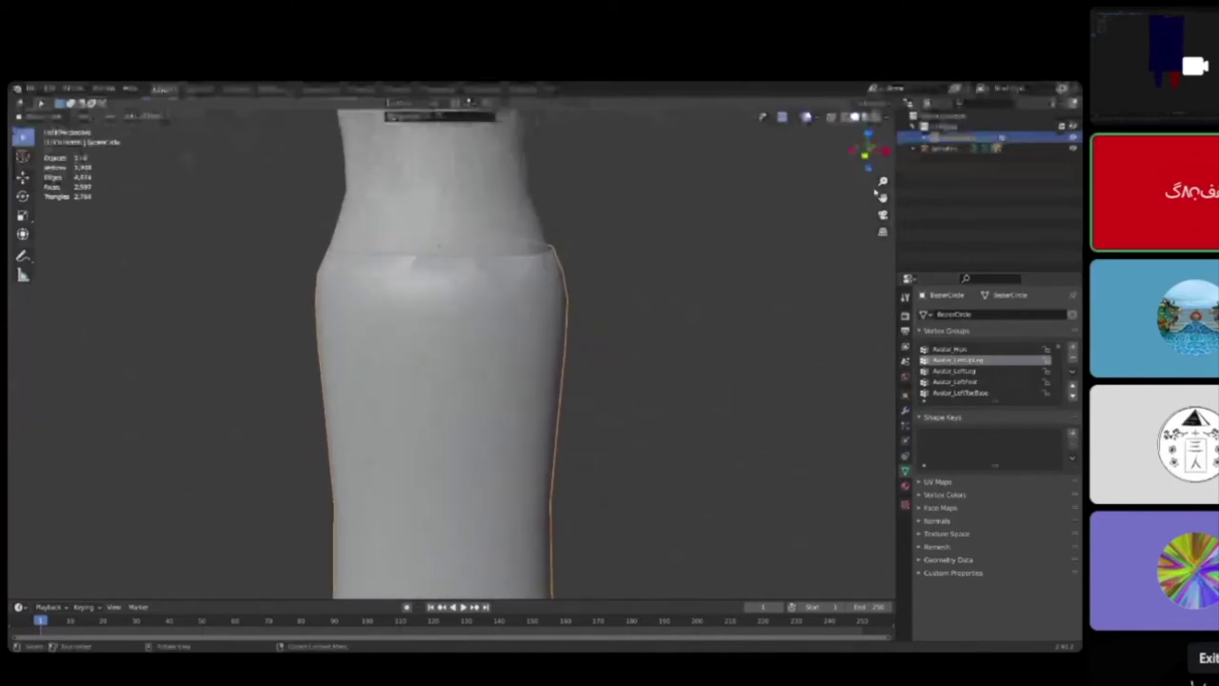
Step: Put the skirt into Weight Paint mode and view its Avatar_LeftUpLeg weights from the front
left_click(865, 153)
scroll(316, 292, "down", 5)
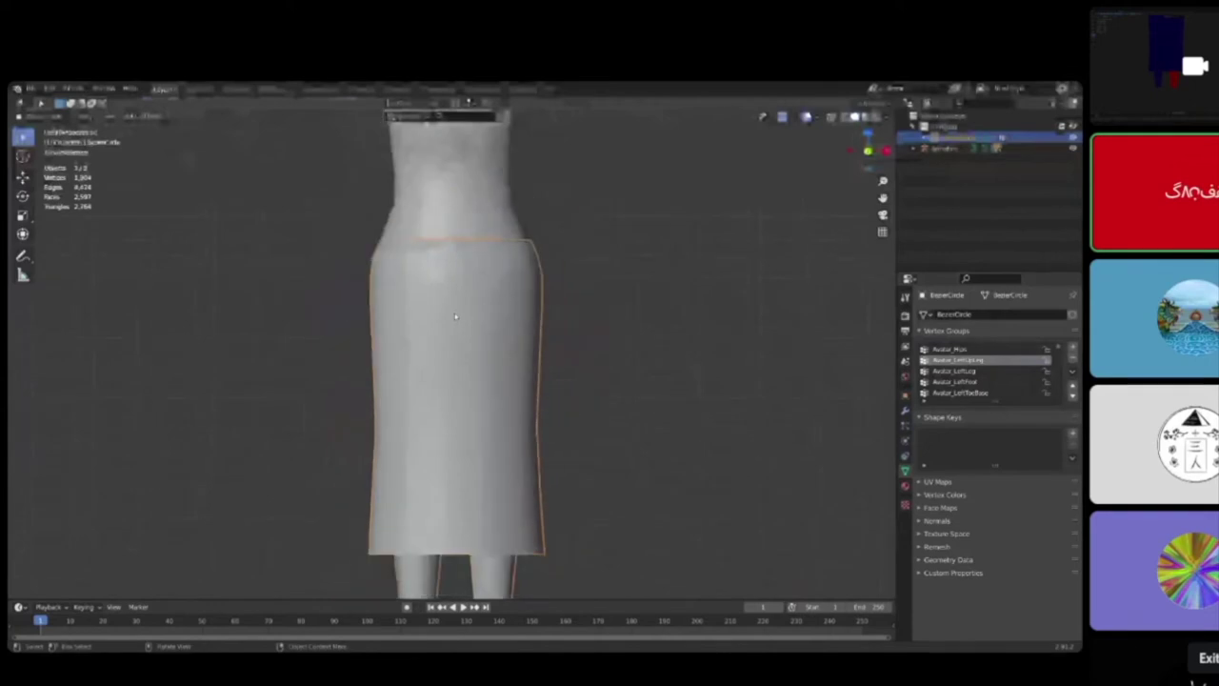
left_click(59, 117)
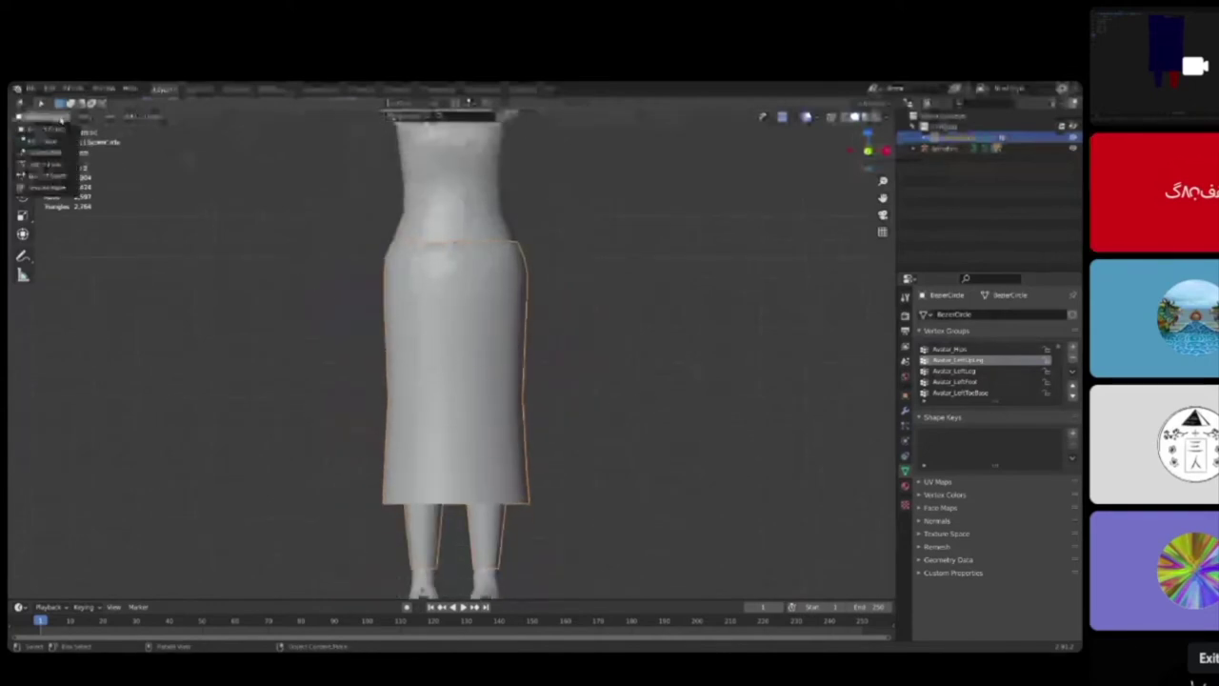
left_click(59, 176)
middle_click_drag(429, 341, 427, 306, "shift")
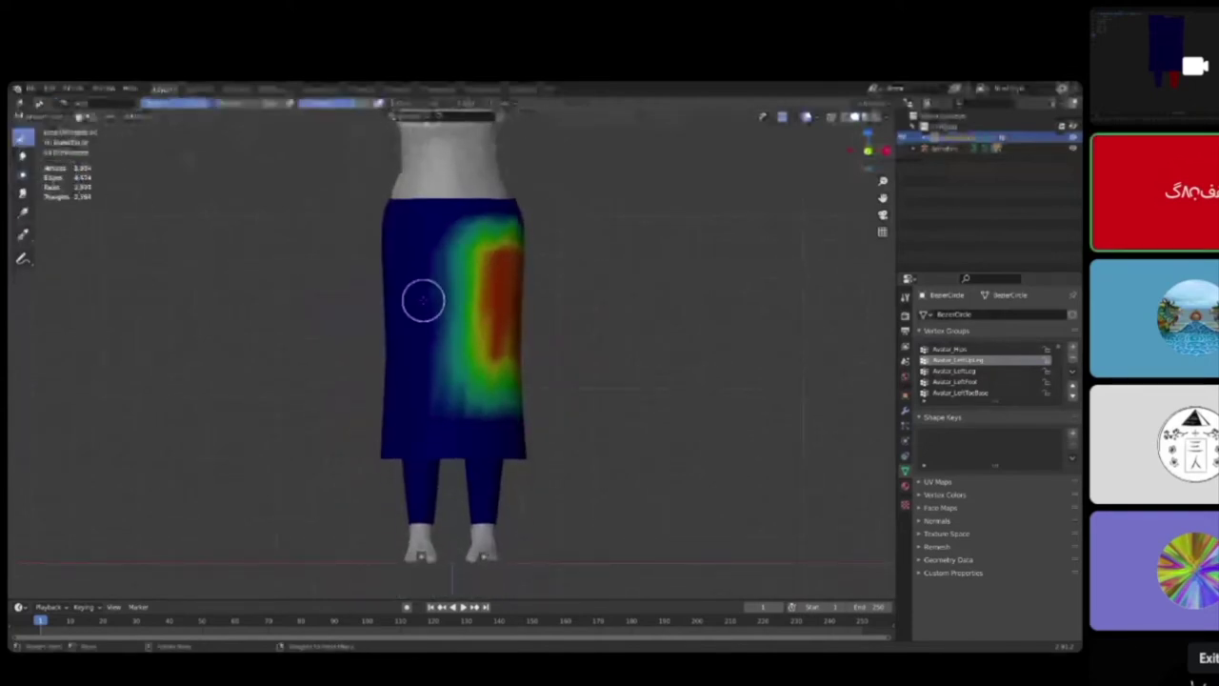
scroll(422, 299, "up", 4)
mouse_move(395, 240)
middle_mouse_down()
mouse_move(553, 245)
mouse_move(389, 254)
middle_mouse_up()
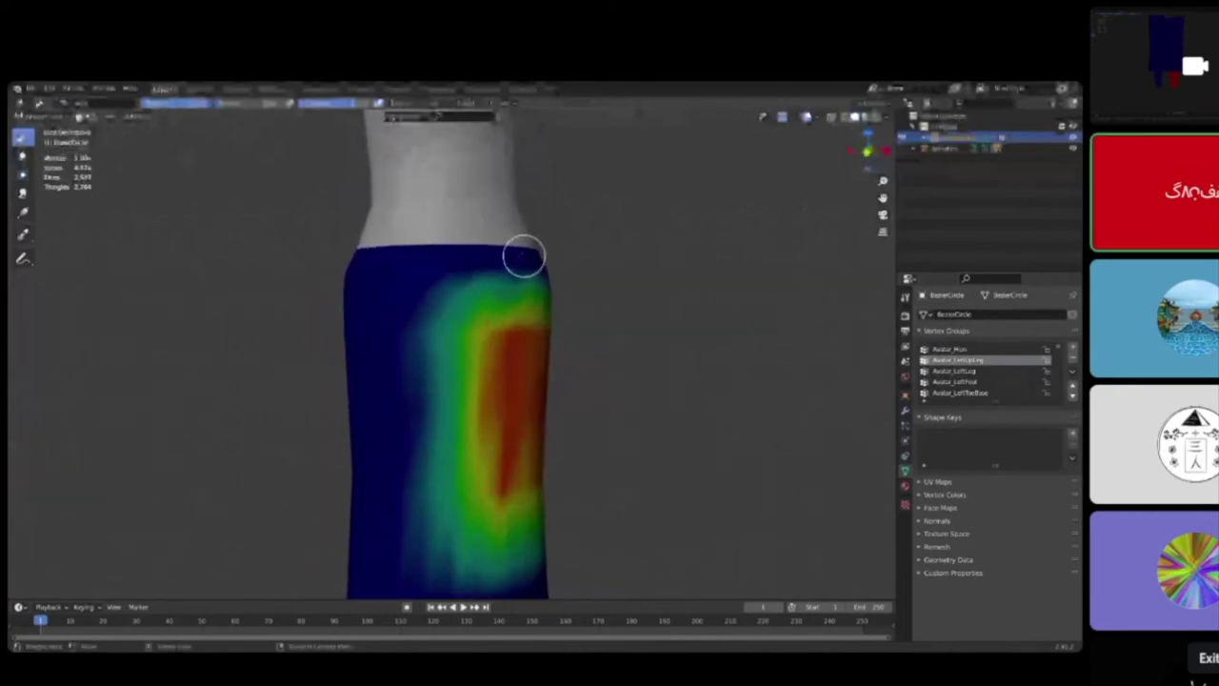
Step: Extend the full-weight band of the Avatar_Hips vertex group downward across the front of the skirt's waist with the Add brush
left_click(970, 349)
mouse_move(513, 256)
middle_mouse_down()
mouse_move(484, 283)
mouse_move(498, 332)
mouse_move(555, 296)
middle_mouse_up()
scroll(555, 296, "up", 3)
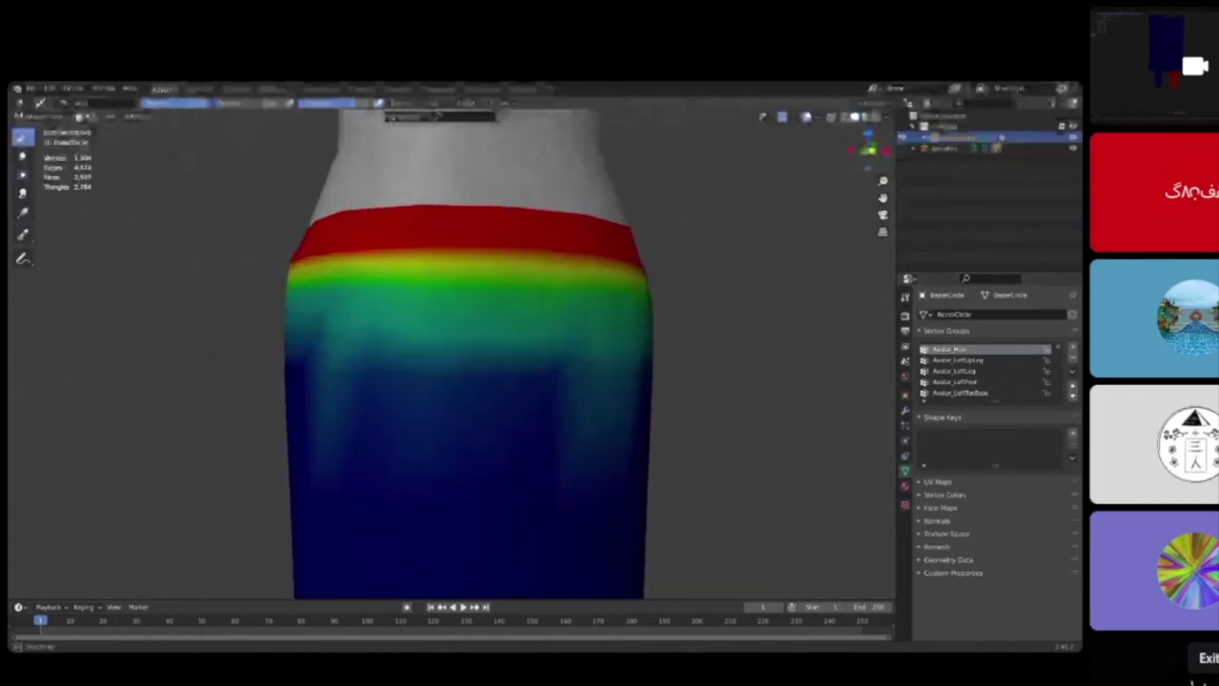
scroll(539, 294, "down", 2)
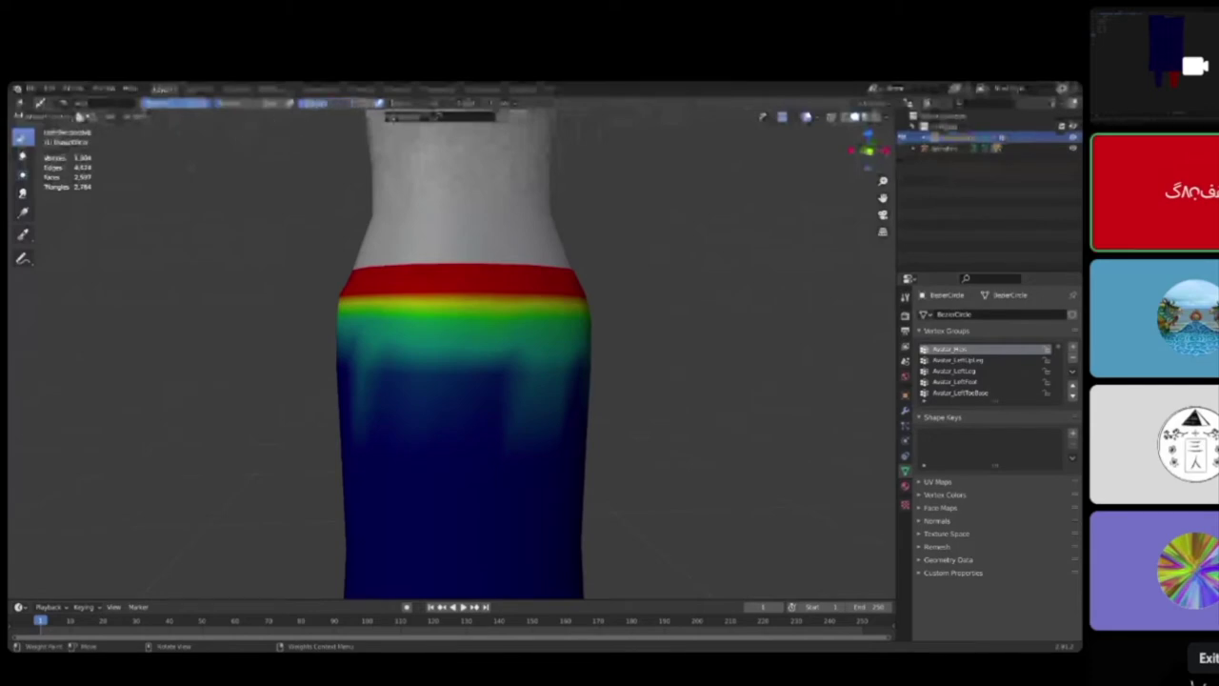
mouse_move(527, 333)
left_mouse_down()
mouse_move(558, 308)
mouse_move(539, 321)
mouse_move(357, 307)
left_mouse_up()
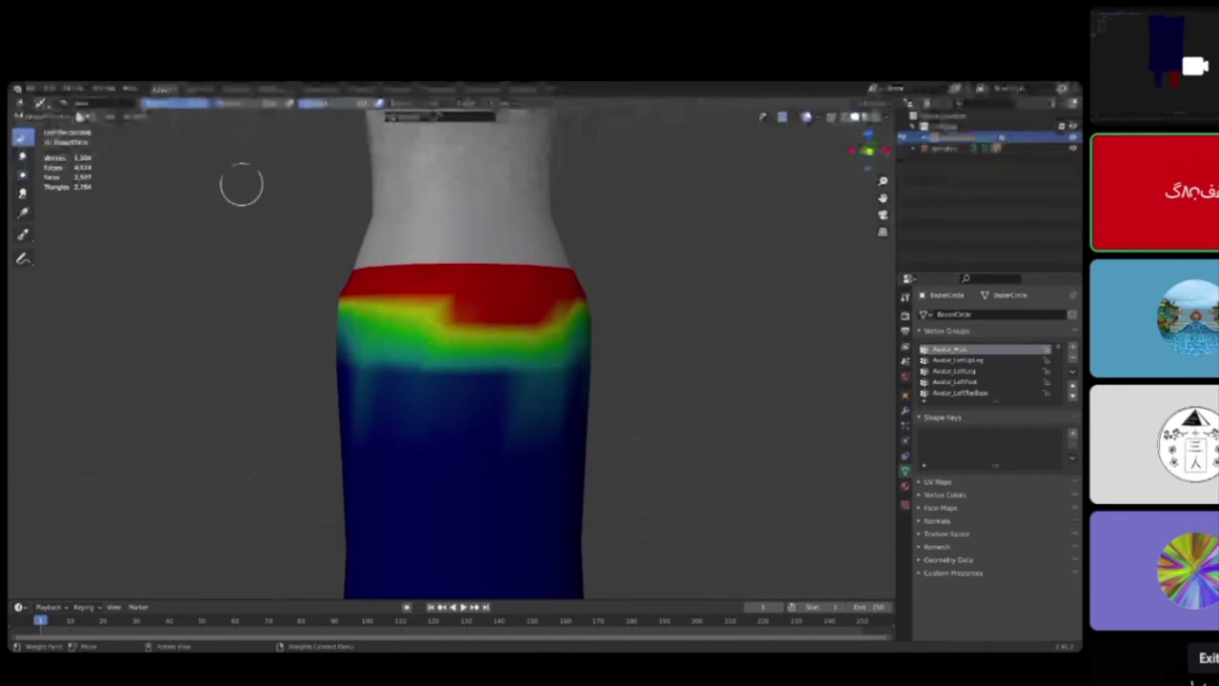
mouse_move(595, 330)
left_mouse_down()
mouse_move(493, 314)
mouse_move(365, 315)
mouse_move(539, 330)
left_mouse_up()
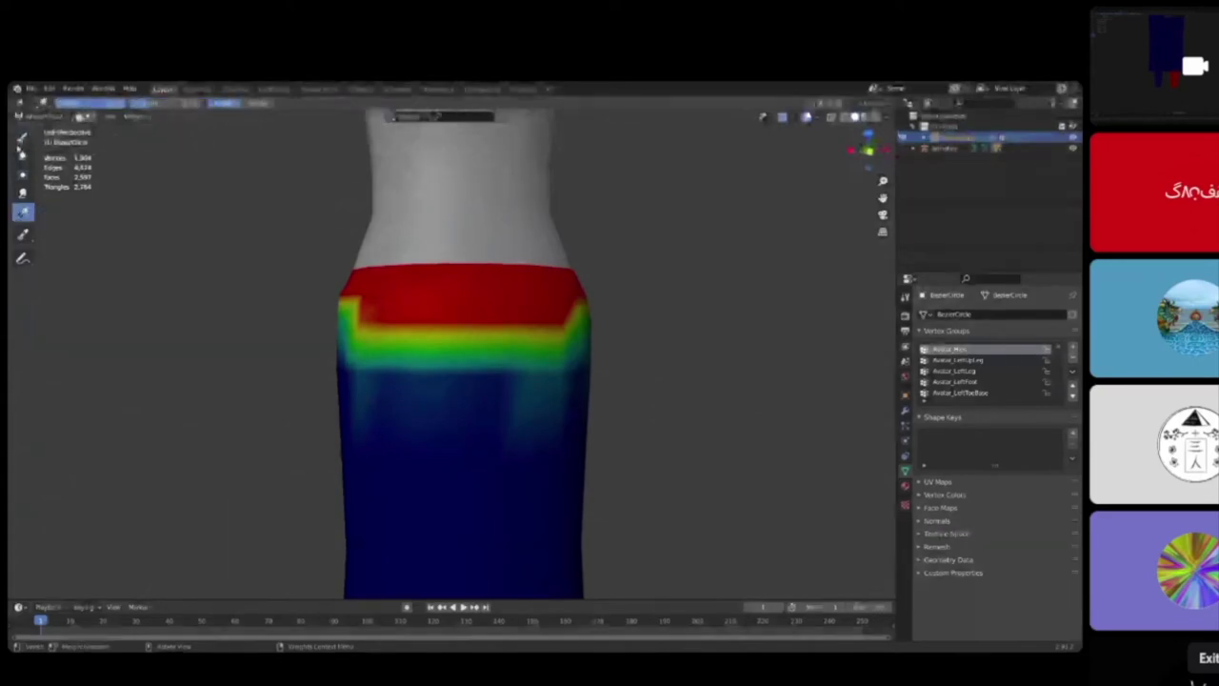
Step: Choose the Subtract brush, and apply vertical linear weight gradients from the upper skirt past the waistline on the Avatar_Hips group
left_click(57, 103)
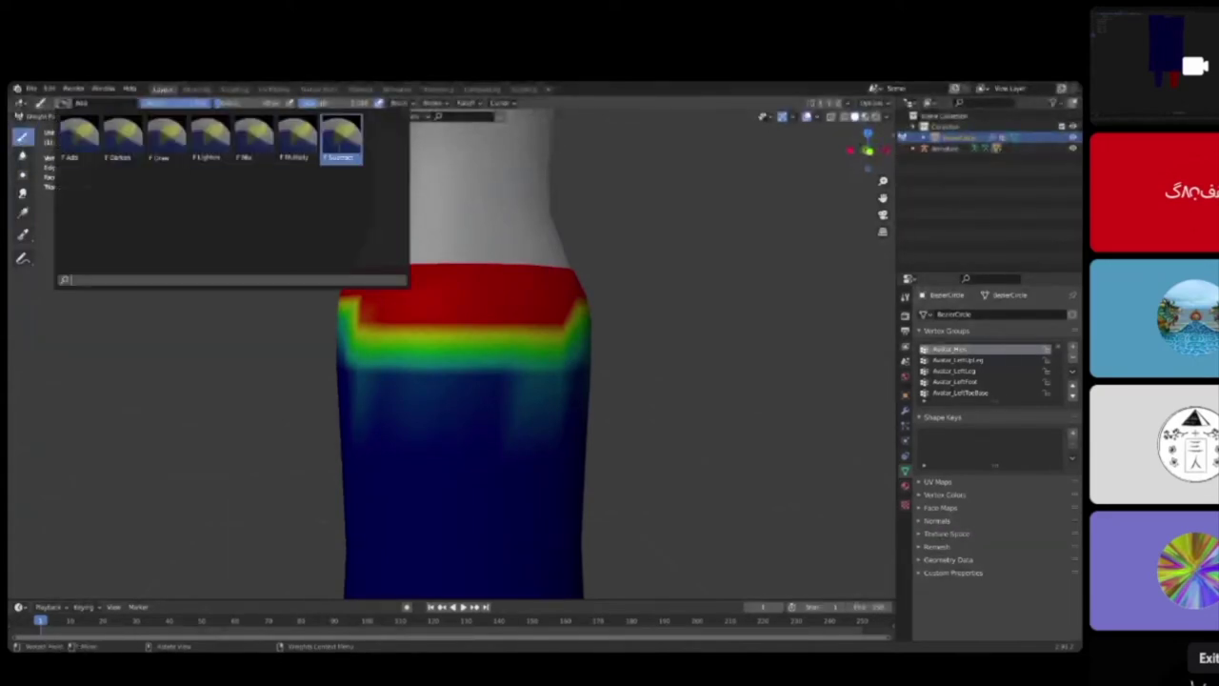
left_click(340, 130)
left_click(23, 211)
left_click_drag(502, 373, 498, 250)
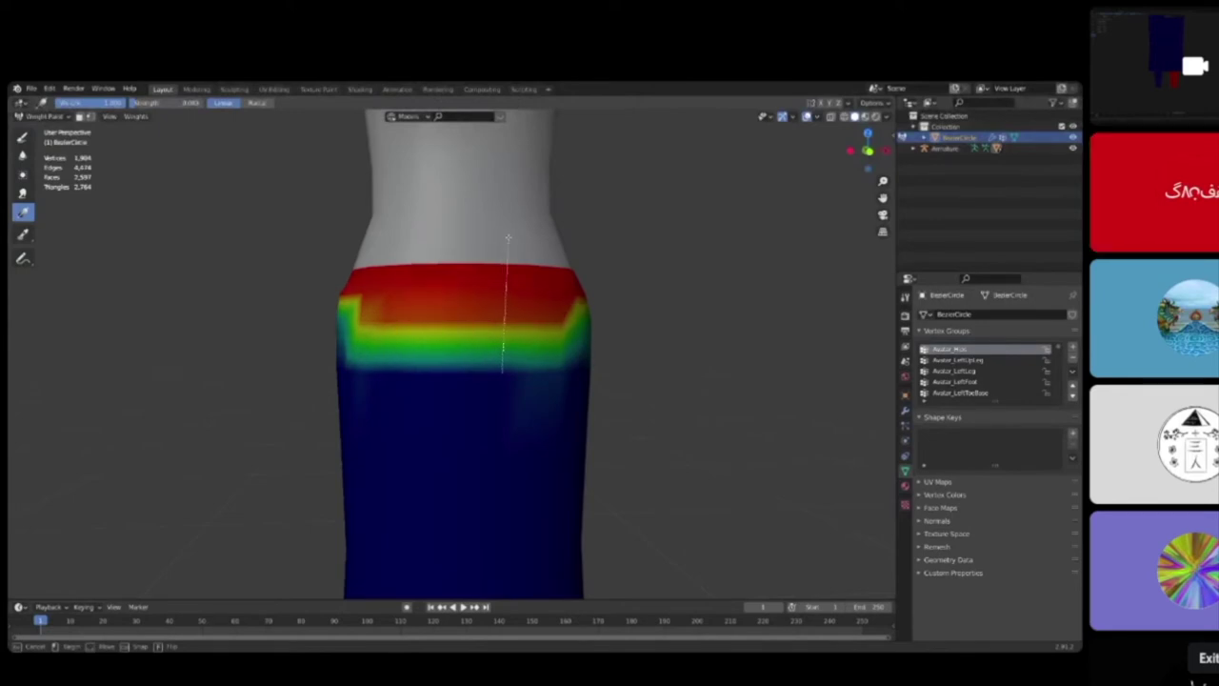
left_click_drag(506, 246, 507, 251)
left_click_drag(507, 430, 511, 233)
middle_click_drag(626, 308, 615, 357)
Step: Display the Avatar_LeftUpLeg weights from the side, and return the skirt to Object Mode
left_click(997, 360)
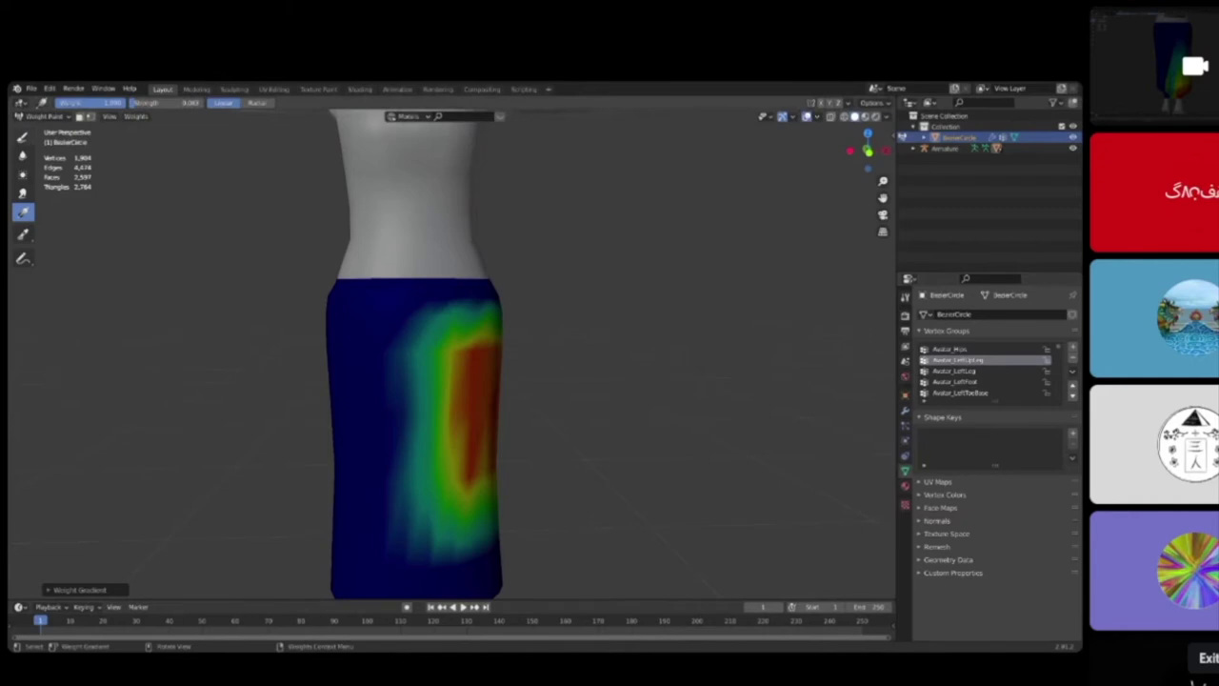
middle_click_drag(317, 285, 223, 277)
scroll(223, 277, "down", 3)
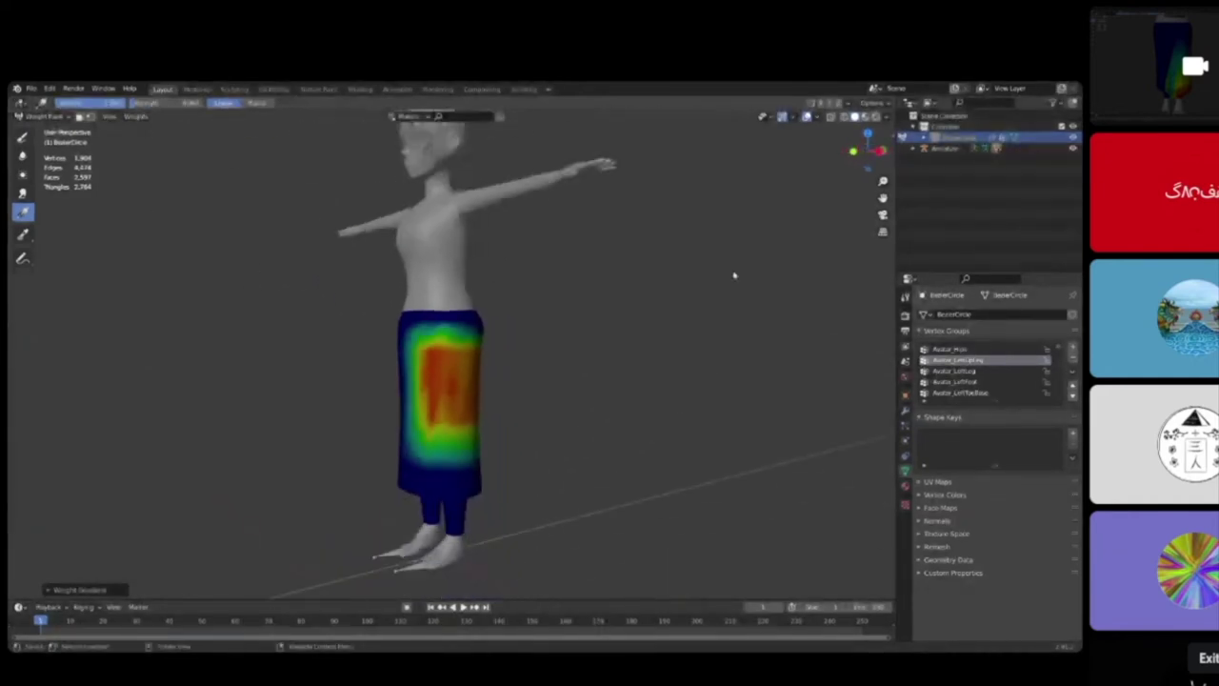
left_click(45, 117)
left_click(44, 128)
middle_click_drag(375, 211, 463, 234)
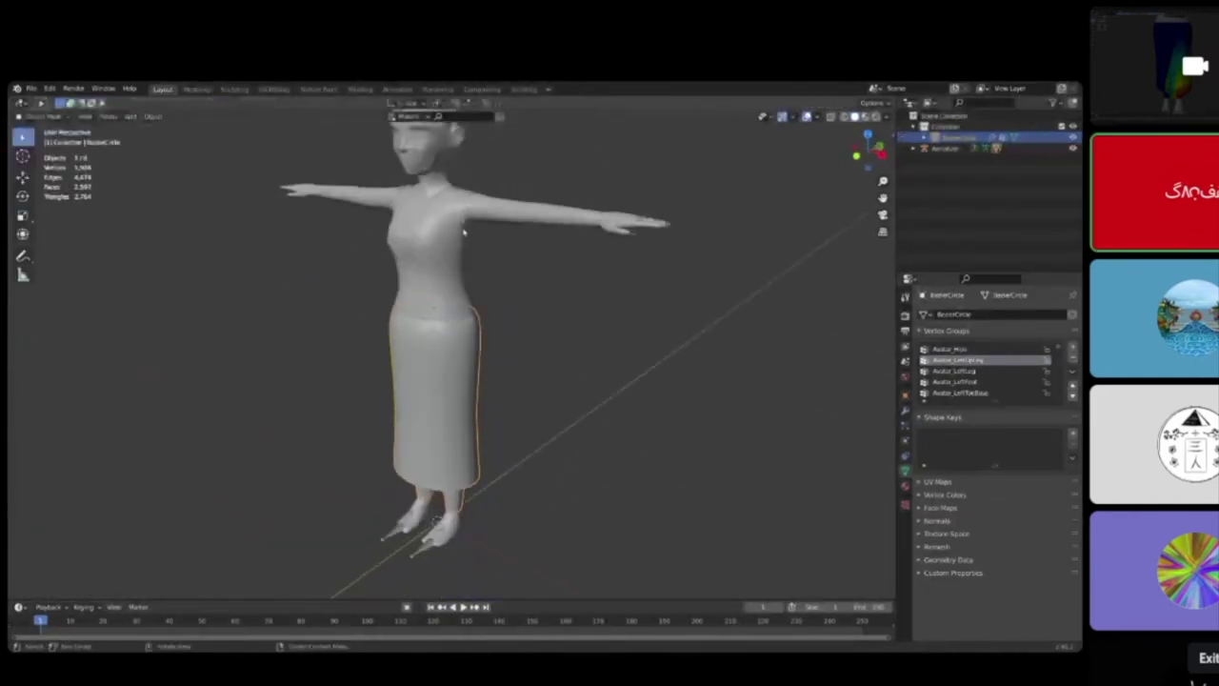
Step: Select the avatar's armature and switch it to Pose Mode
scroll(463, 233, "down", 3)
left_click(440, 160)
scroll(476, 272, "up", 2)
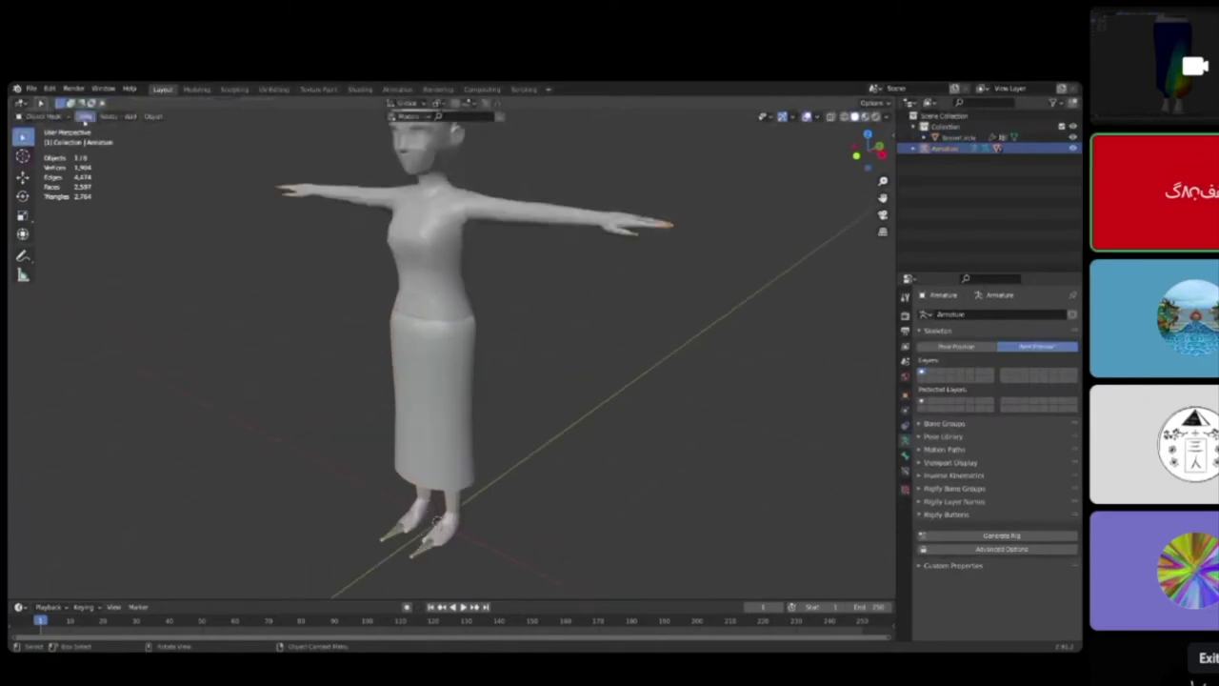
left_click(58, 116)
left_click(44, 152)
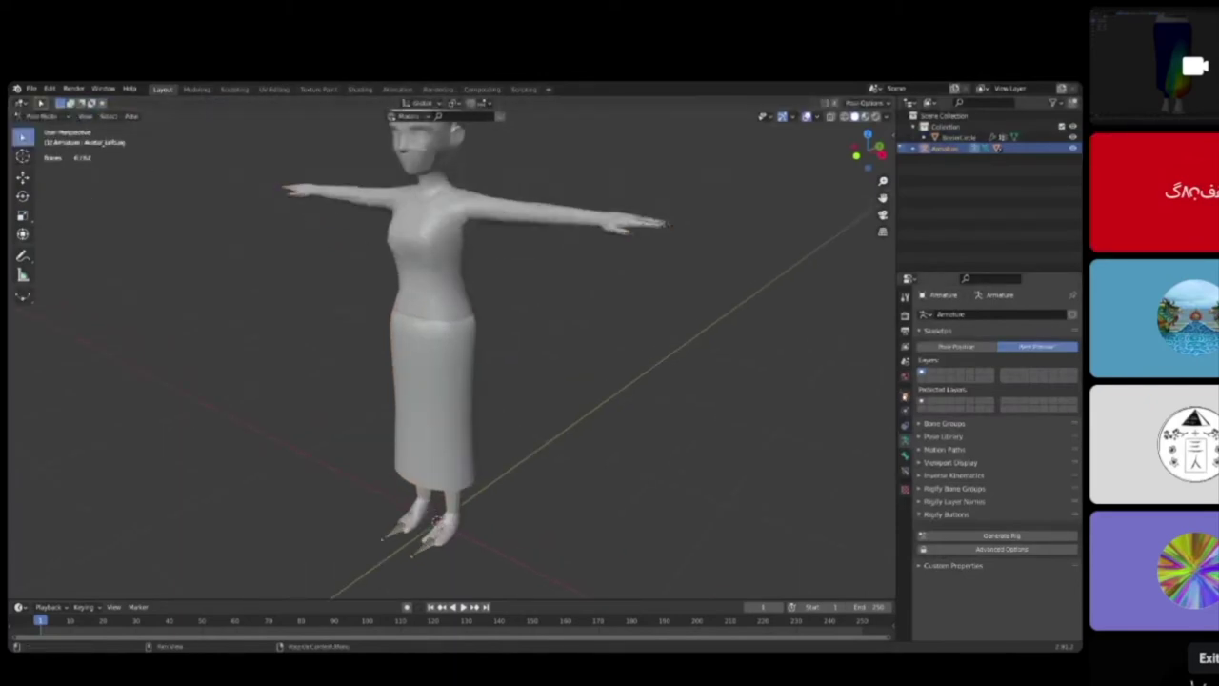
Step: Turn on In Front in the armature's viewport display and view the bones from the side
left_click(904, 395)
left_click(990, 596)
middle_click_drag(591, 314, 857, 506)
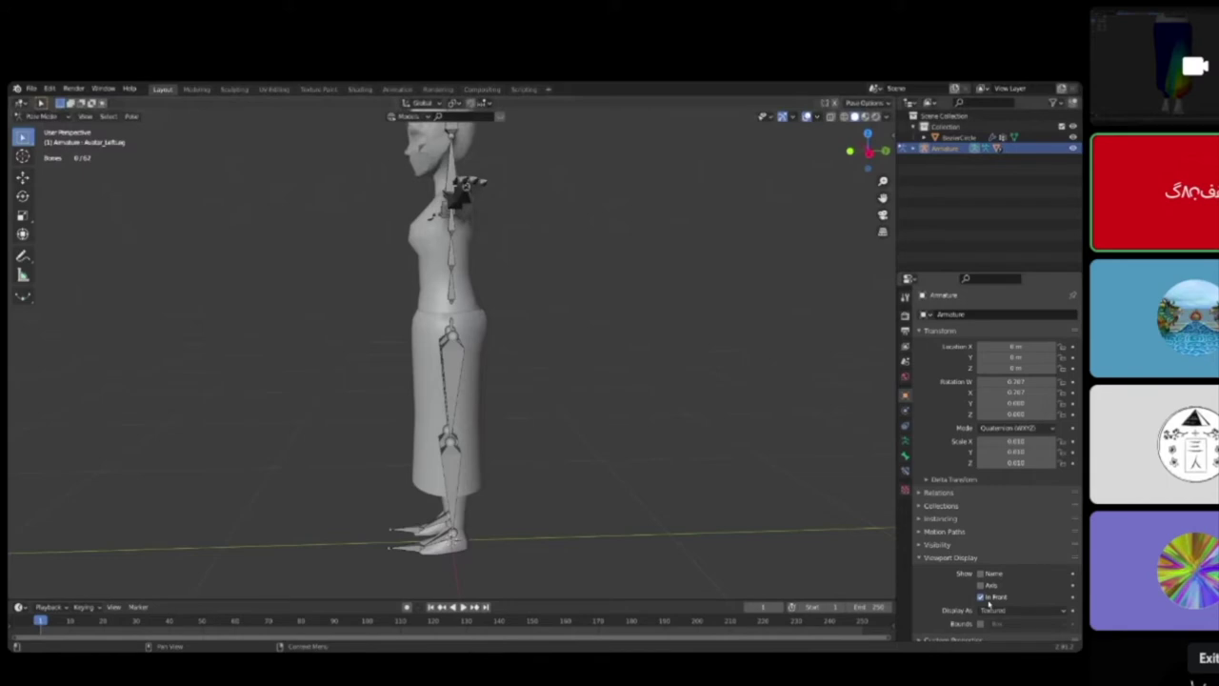
Step: Try to rotate the left upper leg bone in the right side view
left_click(866, 148)
left_click(471, 366)
key("r")
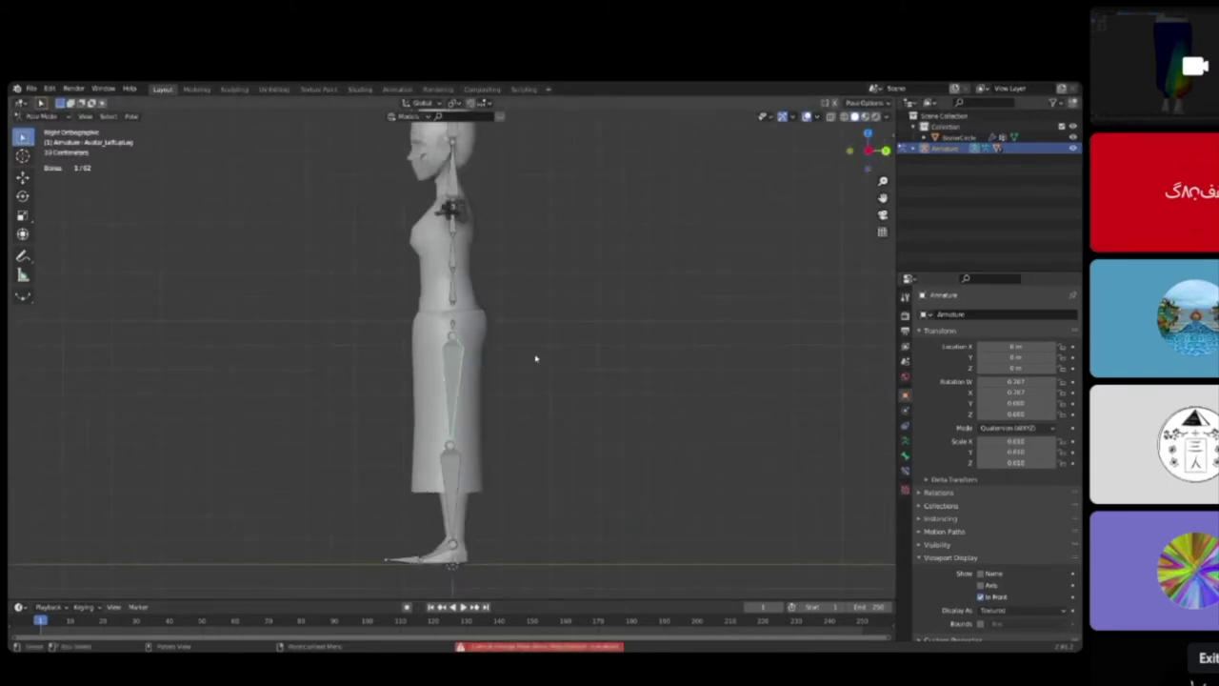
key("r")
key("KP_5")
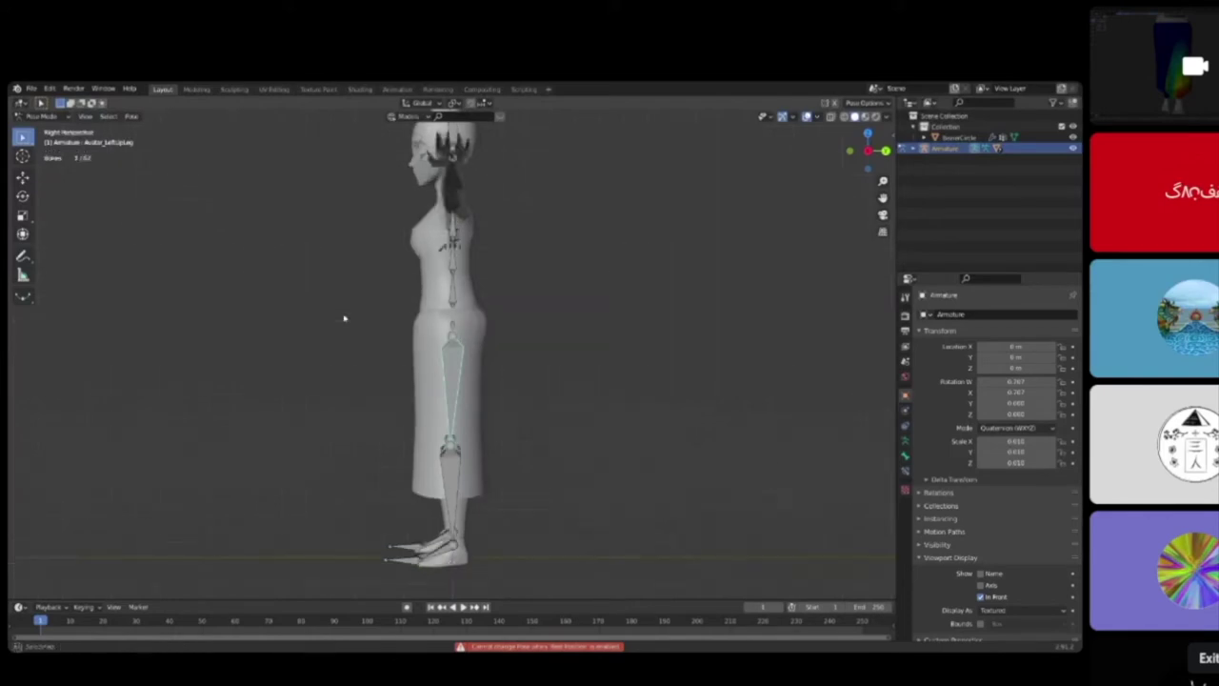
middle_click_drag(205, 199, 330, 239)
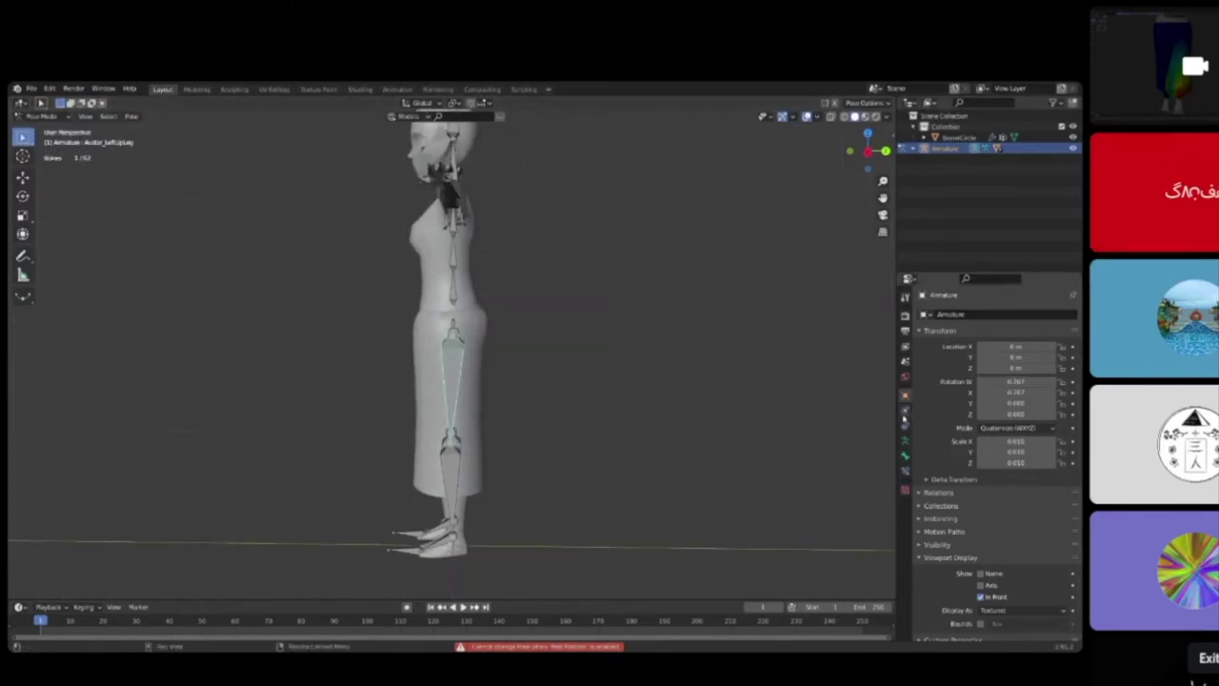
Step: Switch the armature to Pose Position and inspect the skirt's deformation around the waist and bent thigh
left_click(904, 448)
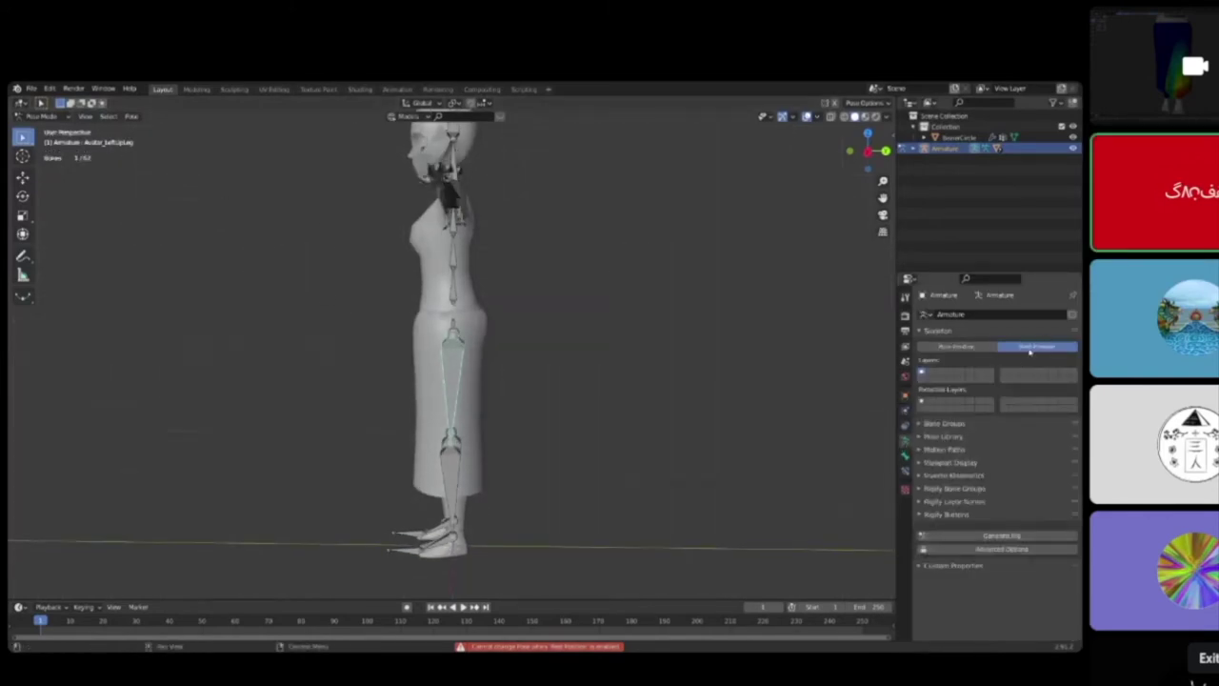
left_click(982, 349)
middle_click_drag(700, 375, 781, 379)
scroll(610, 340, "up", 4)
middle_click_drag(609, 340, 422, 368)
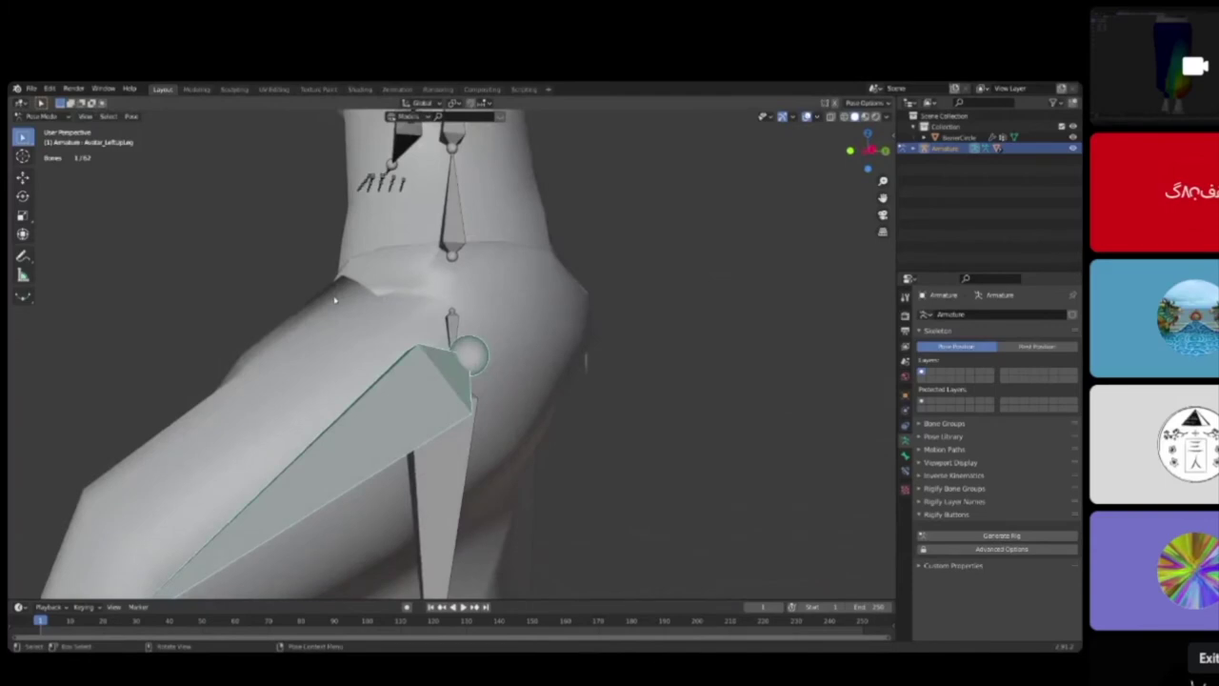
middle_click_drag(335, 301, 579, 295)
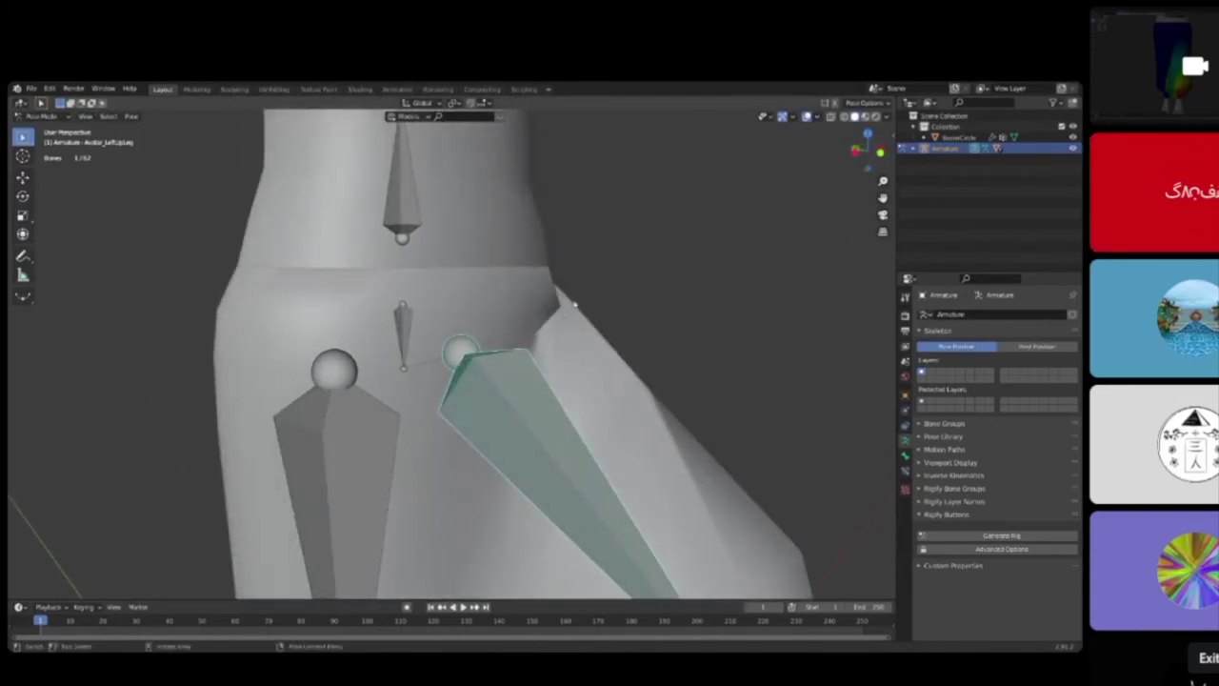
middle_click_drag(585, 292, 340, 280)
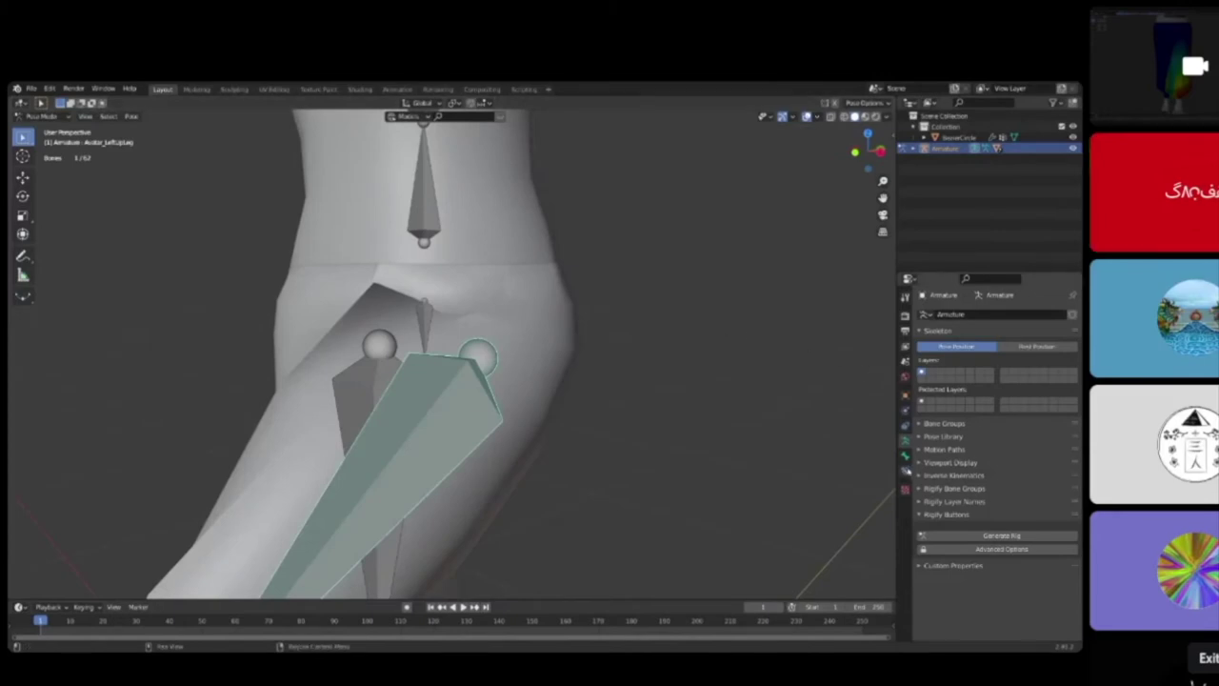
Step: Deselect the leg bone, leave Pose Mode, and put the skirt into Weight Paint mode
left_click(906, 456)
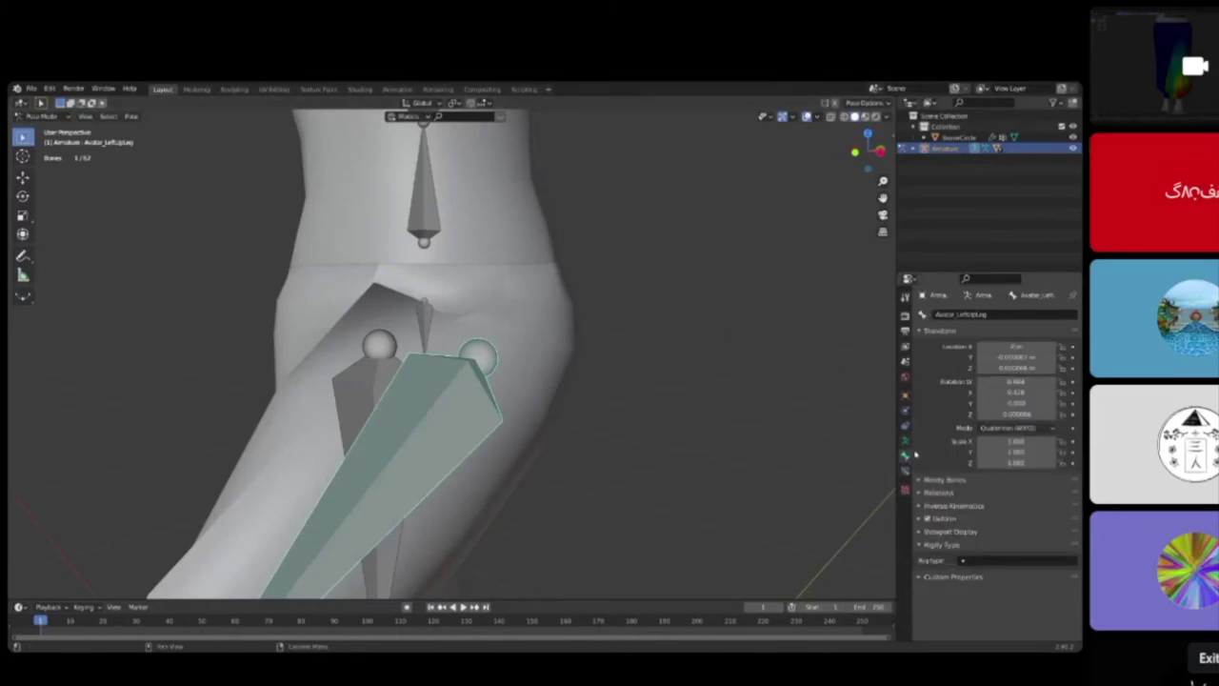
left_click(487, 284)
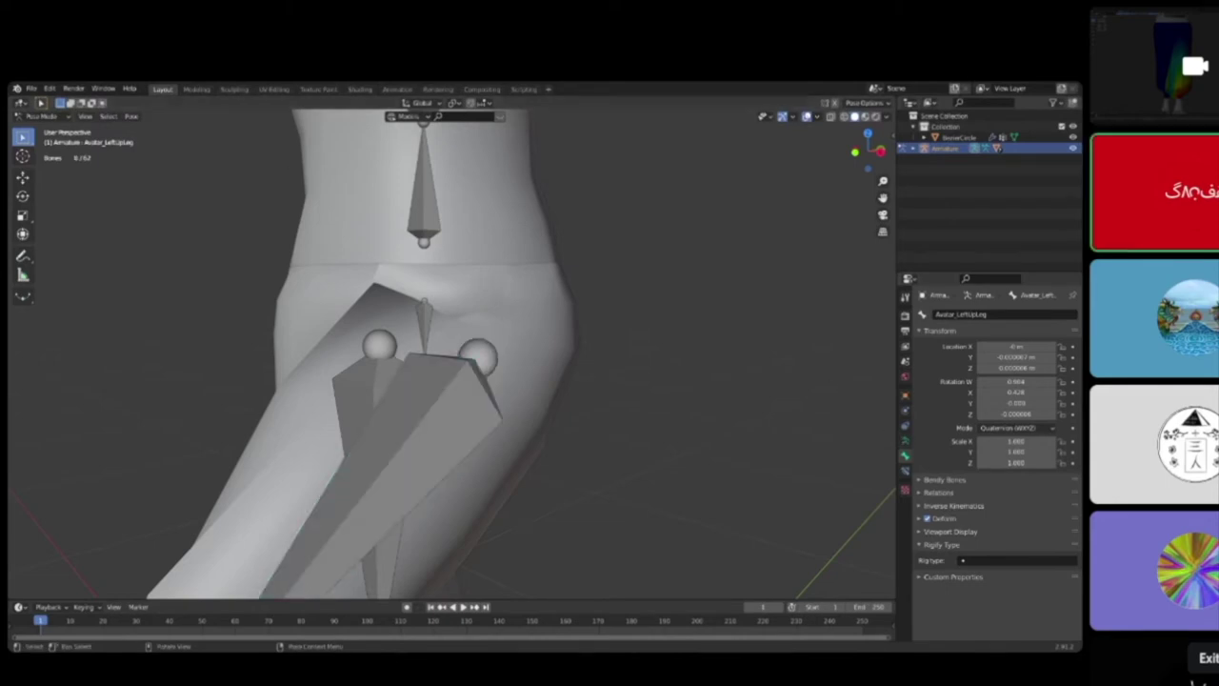
left_click(41, 116)
left_click(47, 128)
left_click(425, 288)
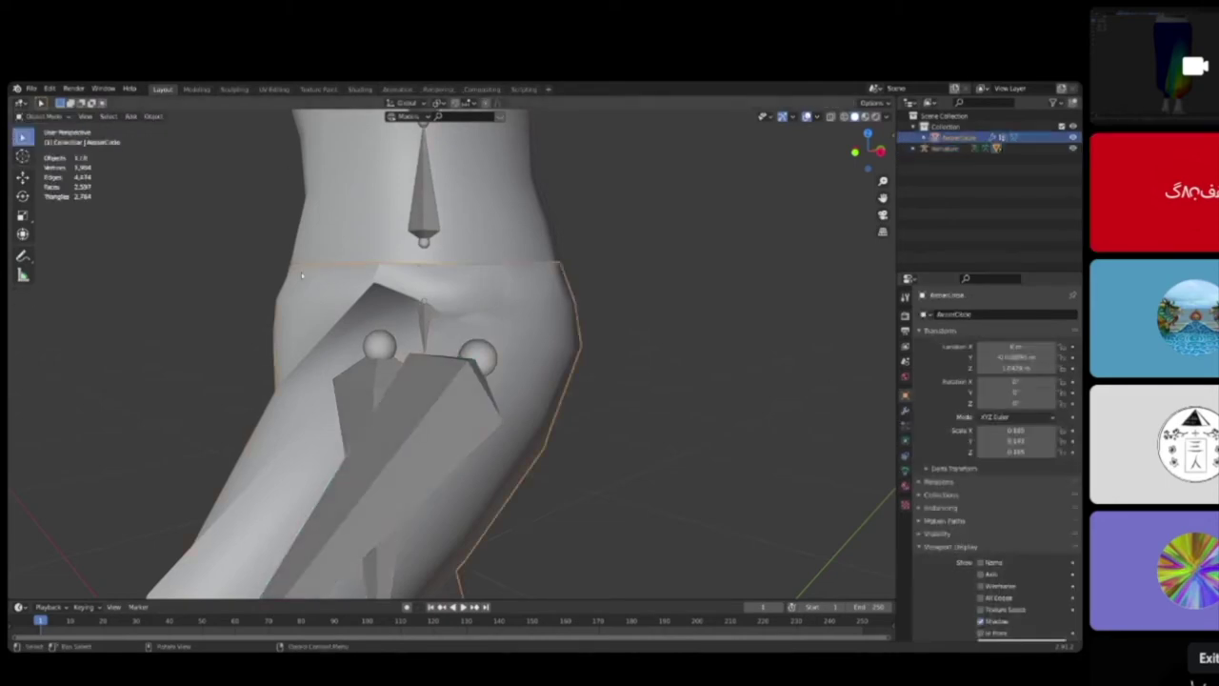
left_click(31, 115)
left_click(43, 171)
Step: Subtract Avatar_LeftUpLeg weight where the bent thigh meets the skirt's waist
middle_click_drag(196, 229, 334, 261)
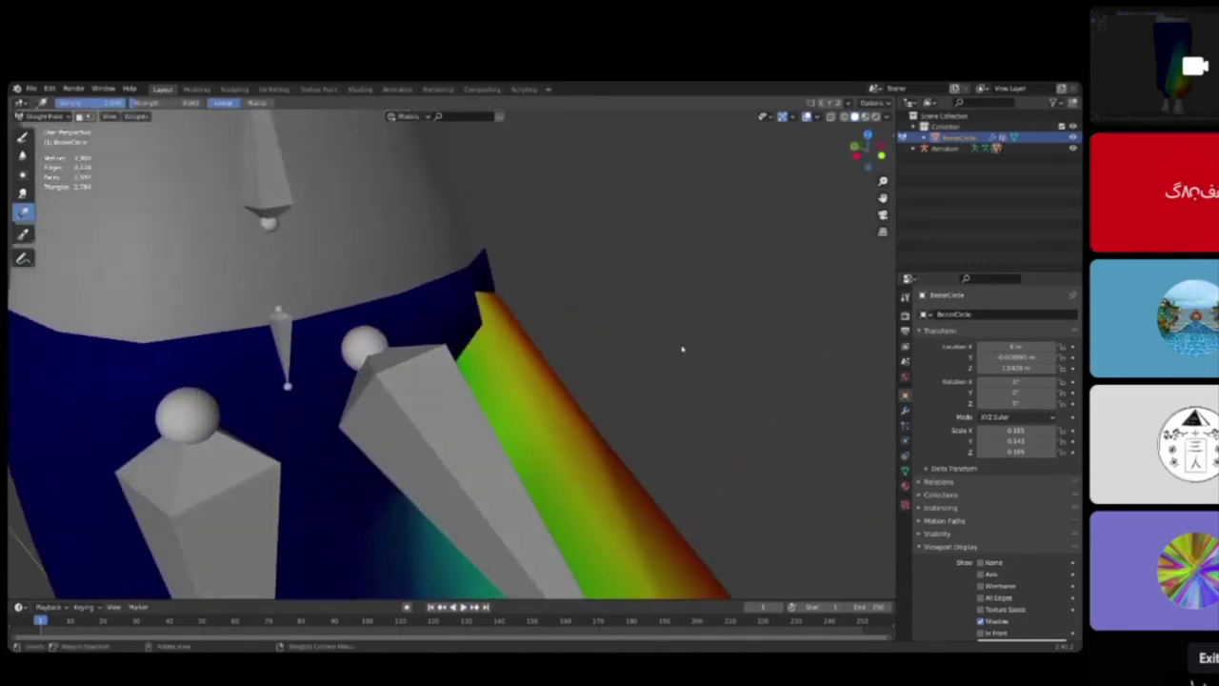
left_click(906, 471)
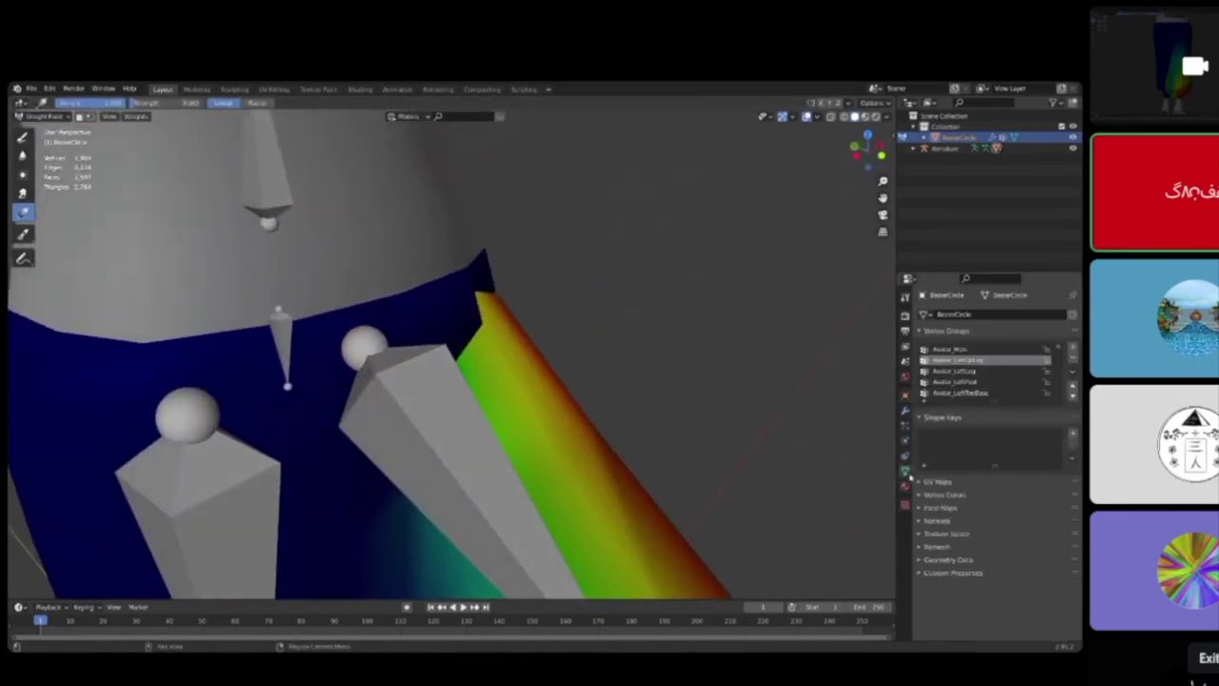
middle_click_drag(881, 404, 638, 388)
middle_click_drag(556, 341, 286, 219)
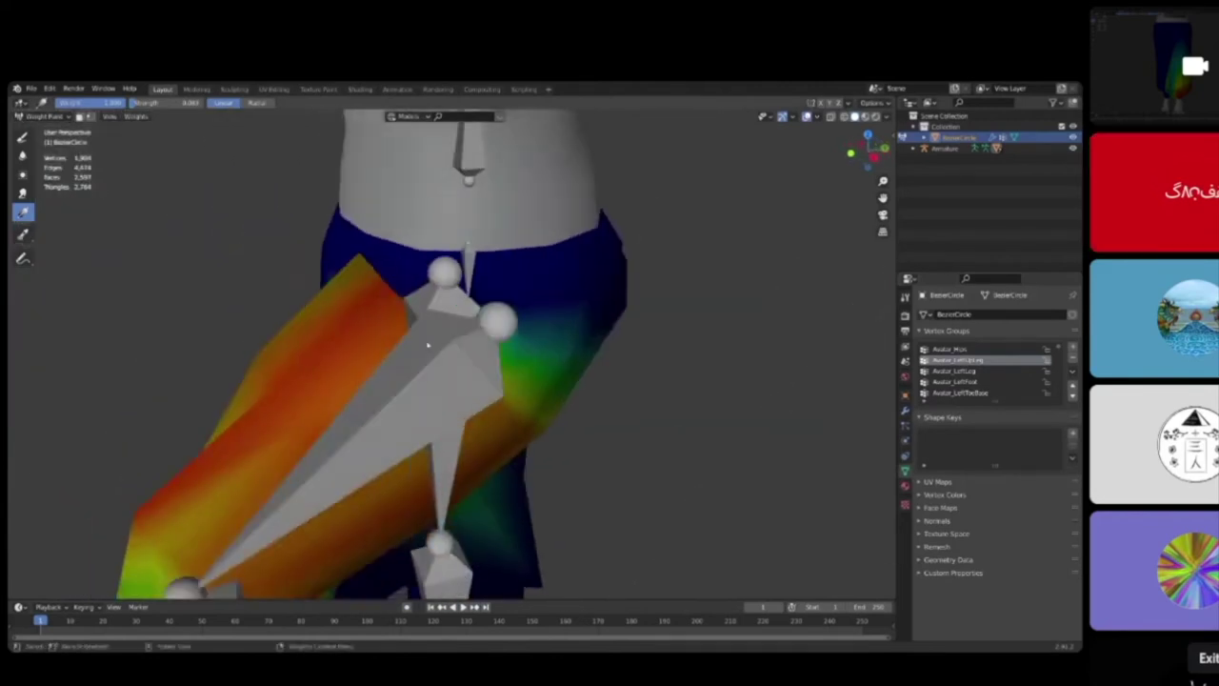
left_click(23, 136)
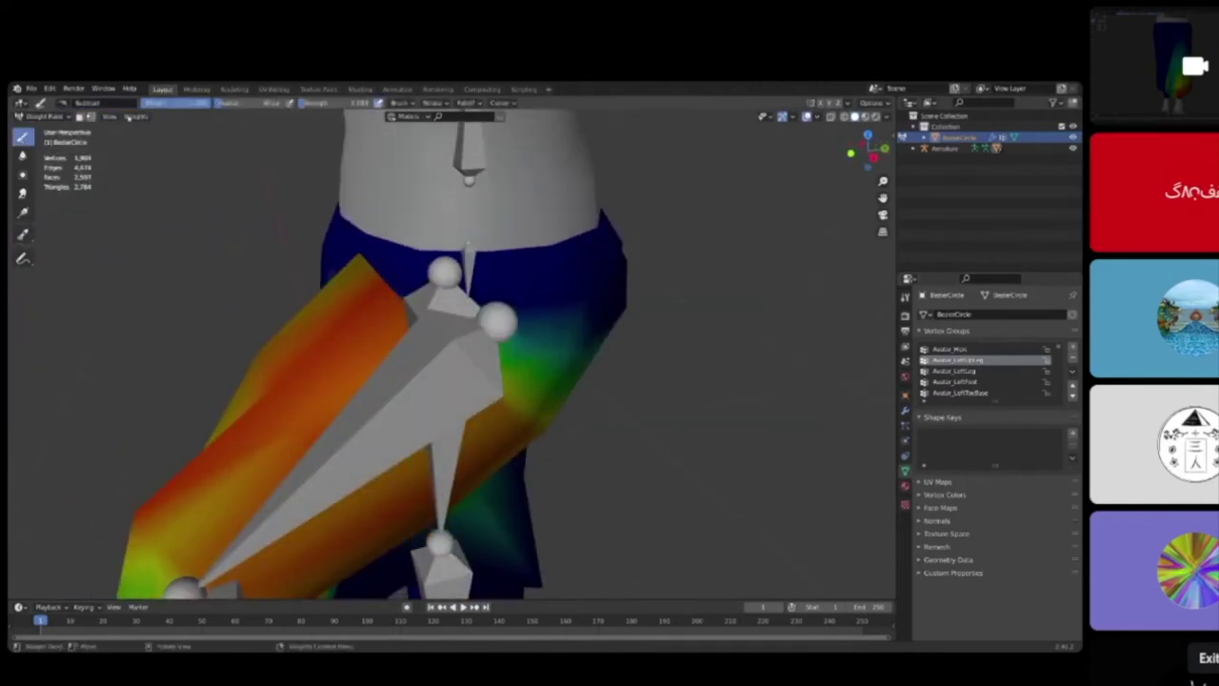
left_click_drag(359, 267, 420, 313)
mouse_move(359, 263)
left_mouse_down()
mouse_move(422, 321)
mouse_move(352, 257)
left_mouse_up()
middle_click_drag(325, 255, 447, 341)
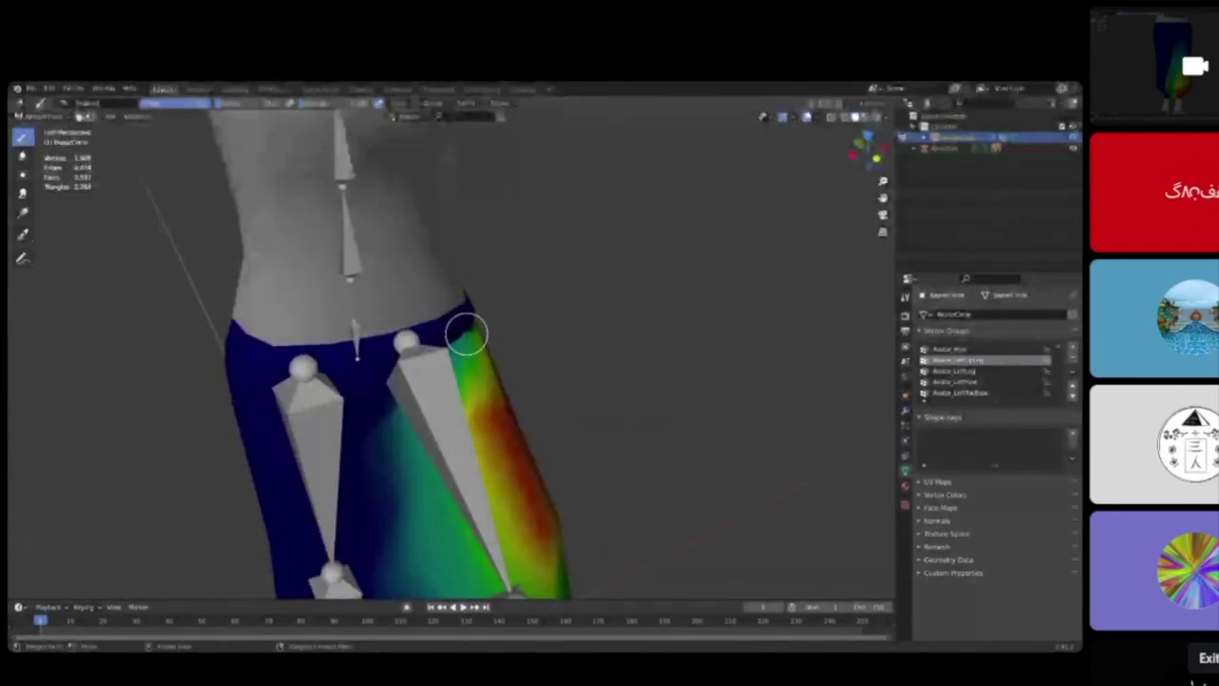
mouse_move(489, 325)
middle_mouse_down()
mouse_move(381, 333)
mouse_move(496, 329)
mouse_move(318, 287)
mouse_move(258, 245)
mouse_move(490, 280)
mouse_move(653, 354)
mouse_move(486, 327)
middle_mouse_up()
Step: Examine the posed skirt's Avatar_LeftUpLeg weights and deformation from several sides
scroll(559, 349, "down", 3)
mouse_move(558, 348)
middle_mouse_down()
mouse_move(310, 328)
mouse_move(534, 338)
mouse_move(476, 332)
mouse_move(594, 323)
mouse_move(318, 276)
middle_mouse_up()
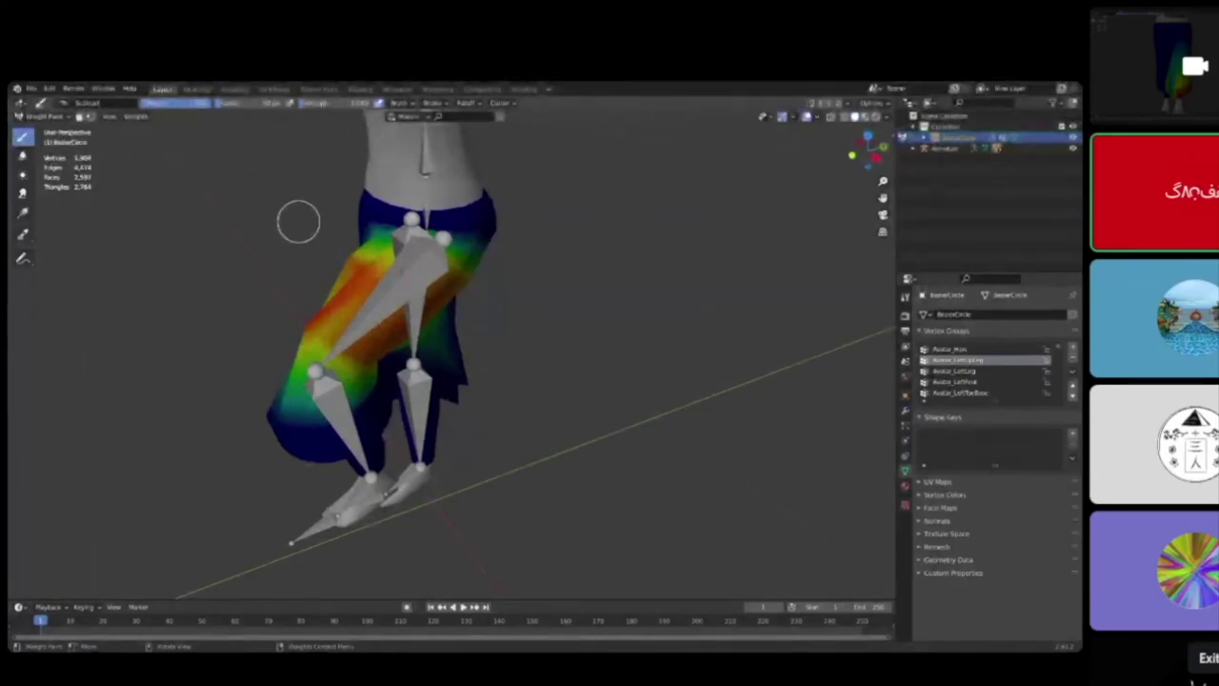
middle_click_drag(381, 272, 452, 313)
middle_click_drag(386, 341, 461, 314)
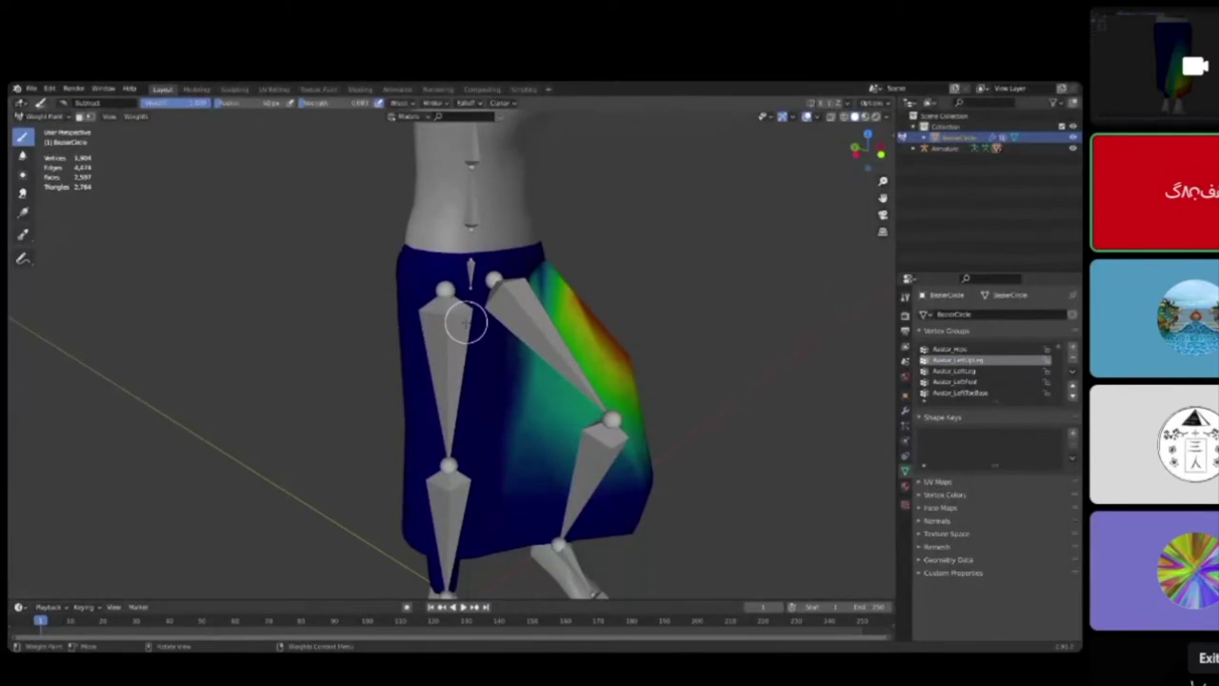
mouse_move(523, 334)
middle_mouse_down()
mouse_move(578, 354)
mouse_move(639, 328)
middle_mouse_up()
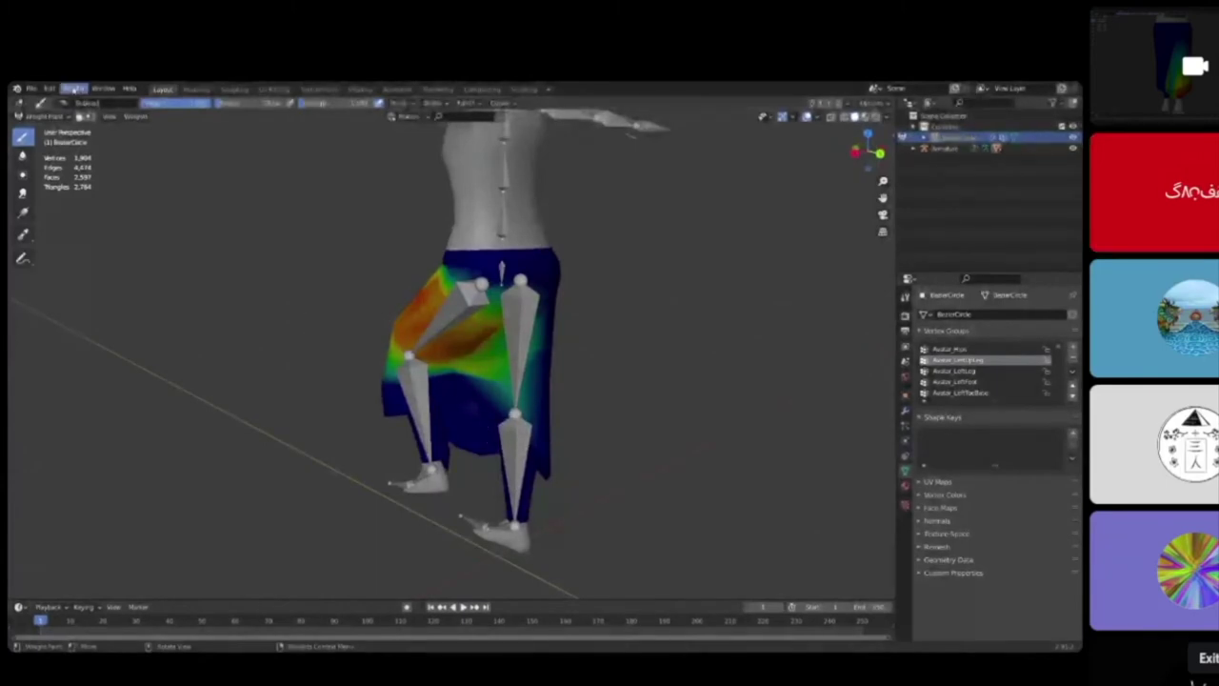
Step: Return the skirt to Object Mode and select the armature
left_click(43, 115)
left_click(43, 128)
middle_click_drag(375, 333, 424, 323)
left_click(382, 324)
middle_click_drag(345, 286, 430, 422)
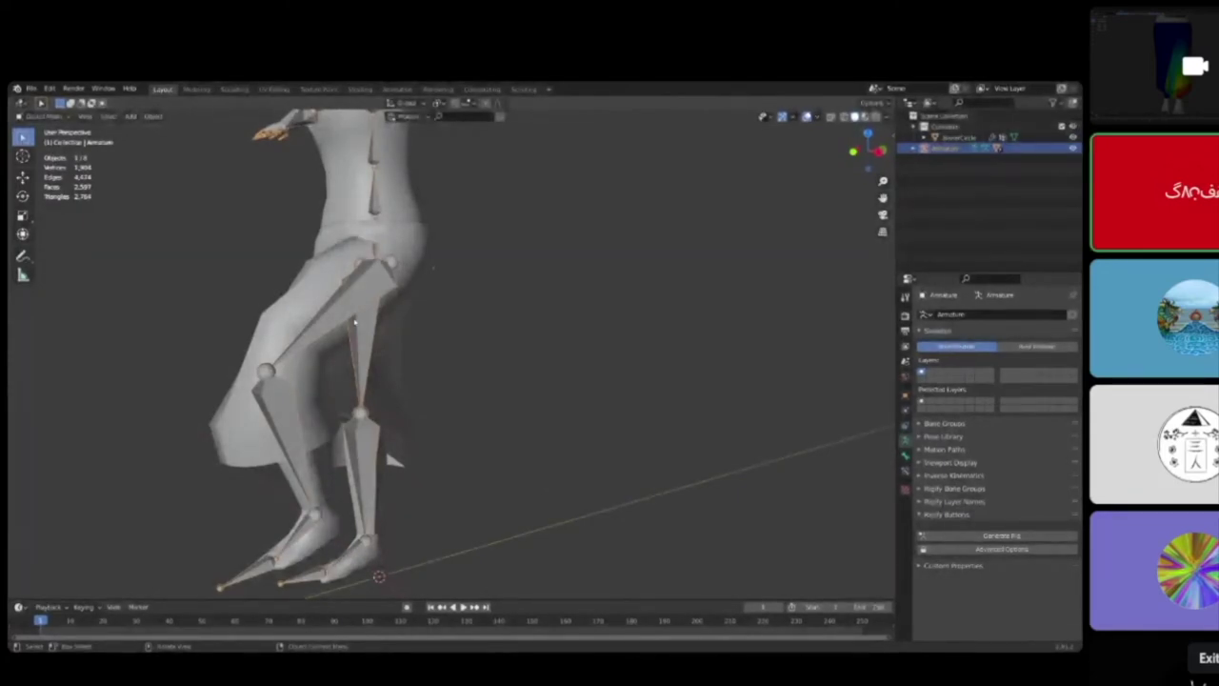
Step: Put the armature in Pose Mode and rotate the left upper and lower leg bones in side view to straighten the leg
middle_click_drag(375, 307, 467, 290)
scroll(505, 306, "down", 3)
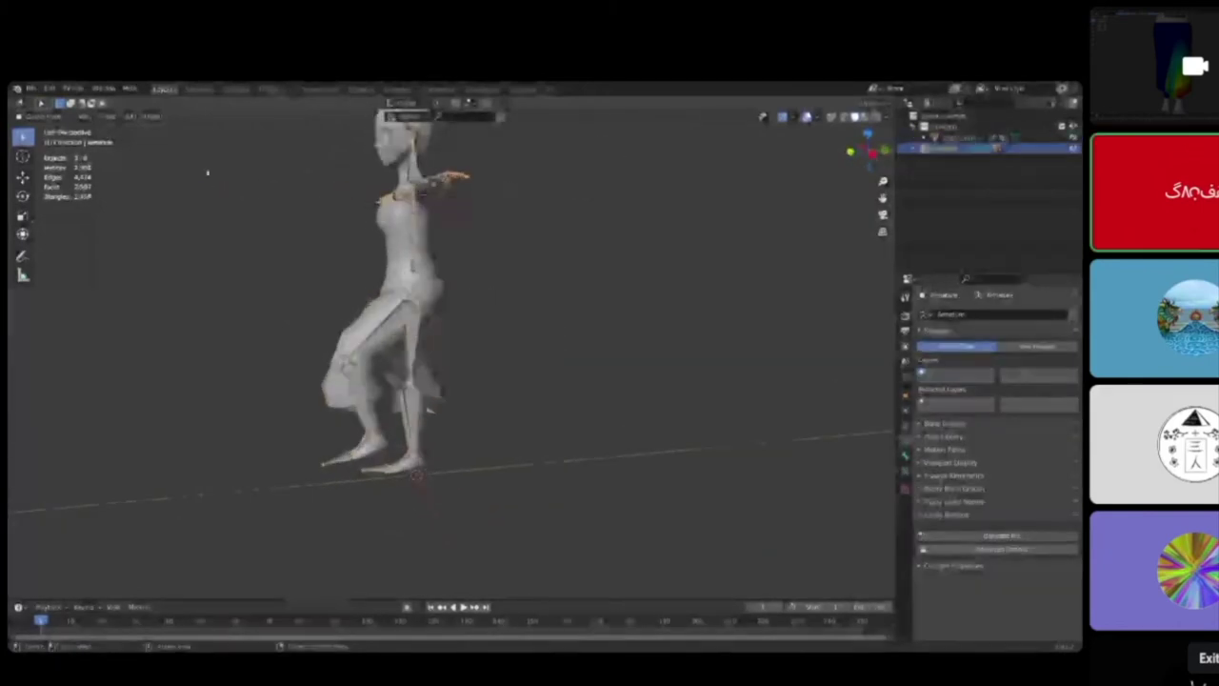
left_click(65, 118)
left_click(67, 142)
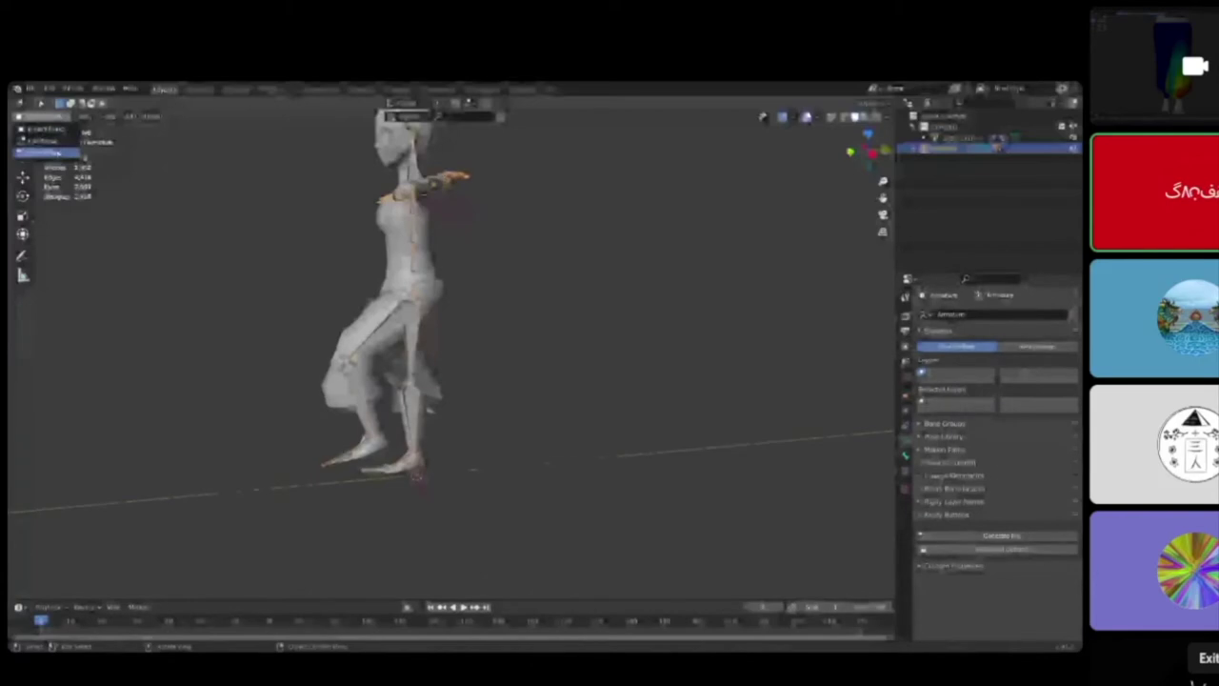
left_click(377, 325)
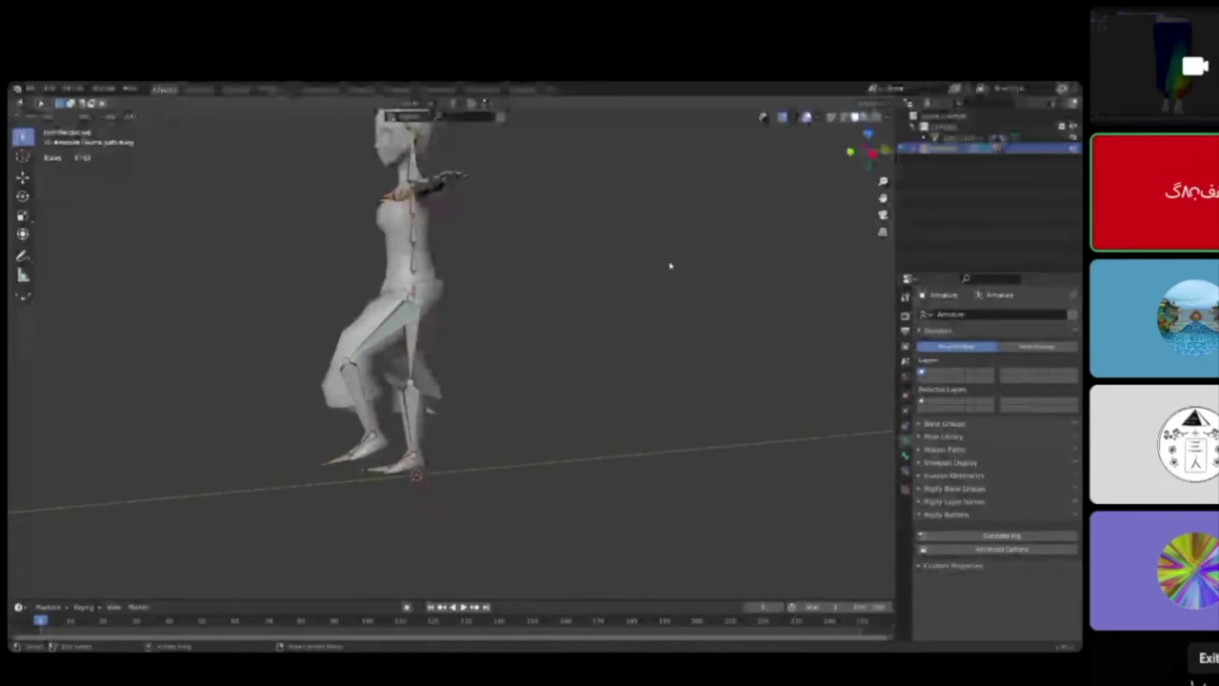
left_click(863, 151)
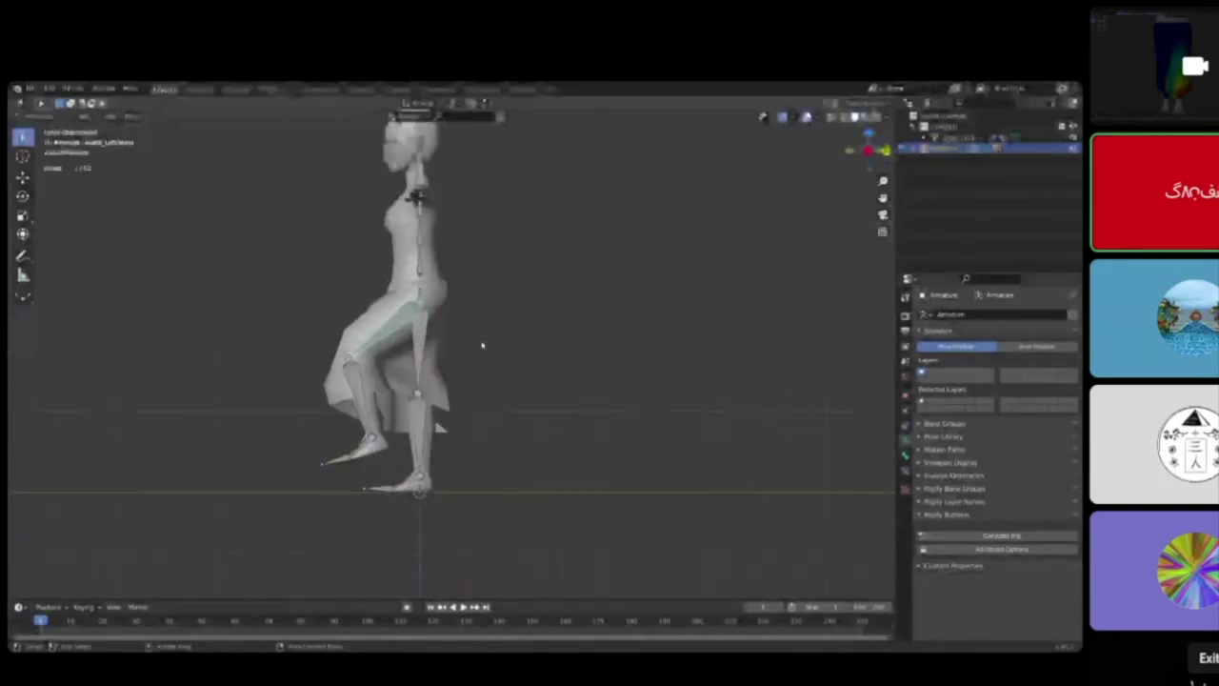
key("r")
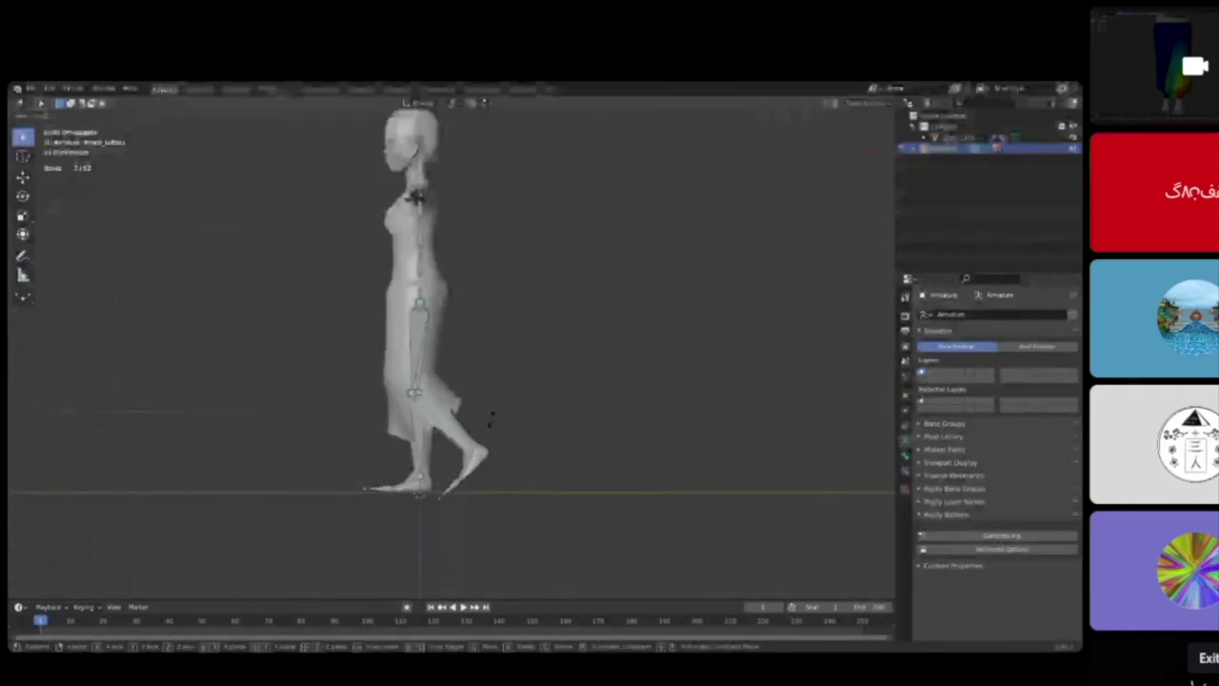
left_click(457, 458)
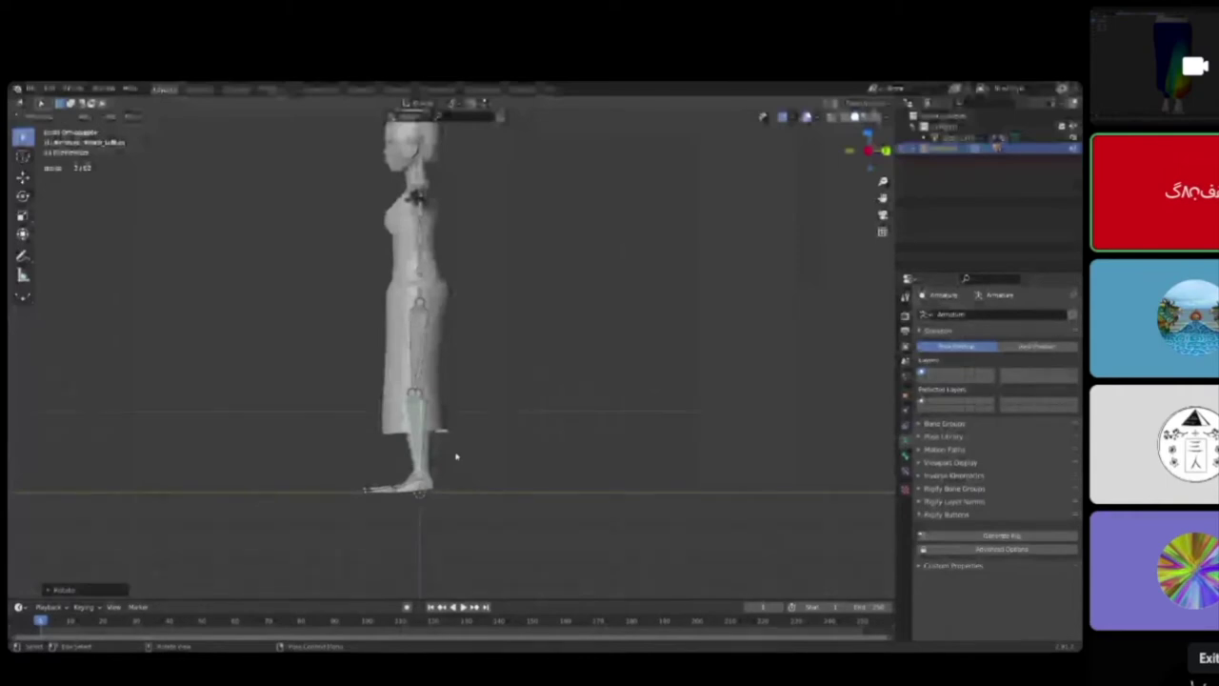
Step: Deselect all bones and return the armature to Object Mode
middle_click_drag(428, 370, 543, 367)
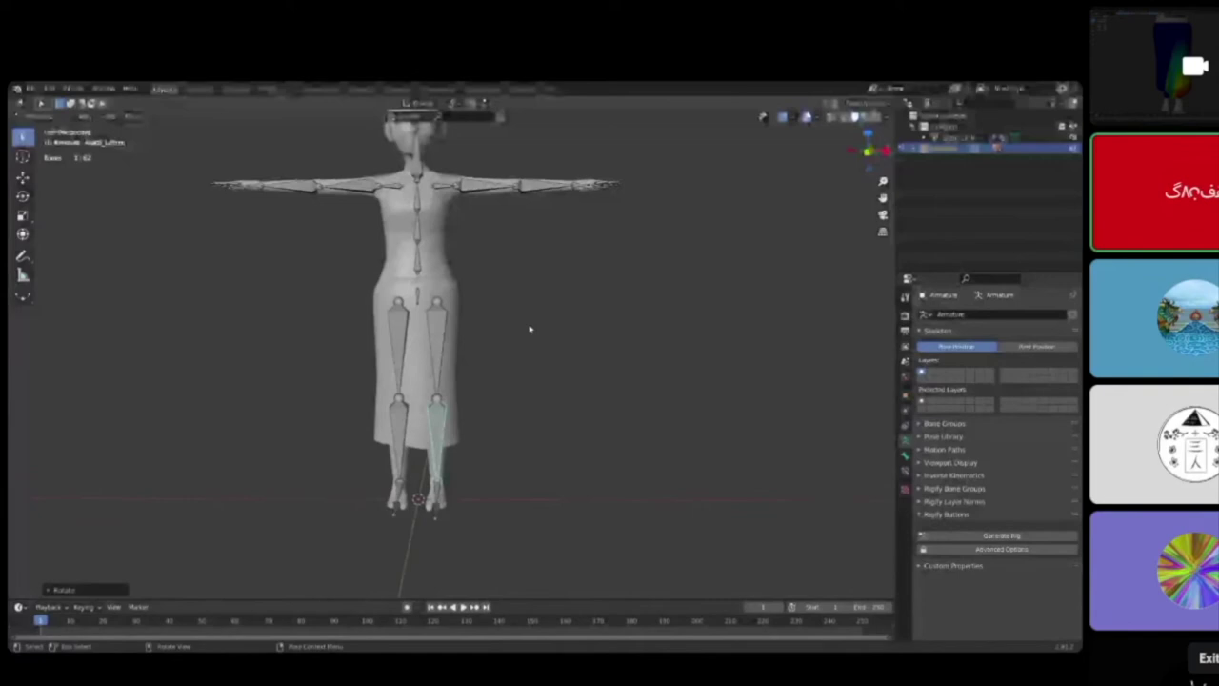
scroll(529, 328, "down", 2)
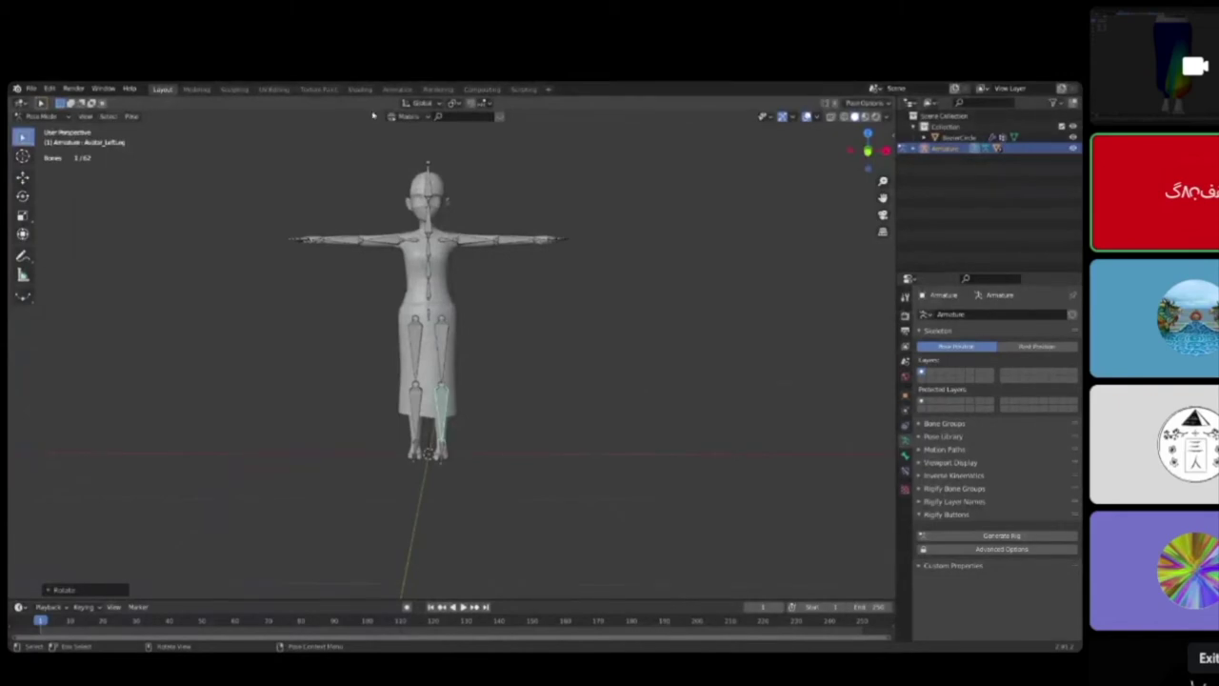
middle_click_drag(545, 270, 506, 389)
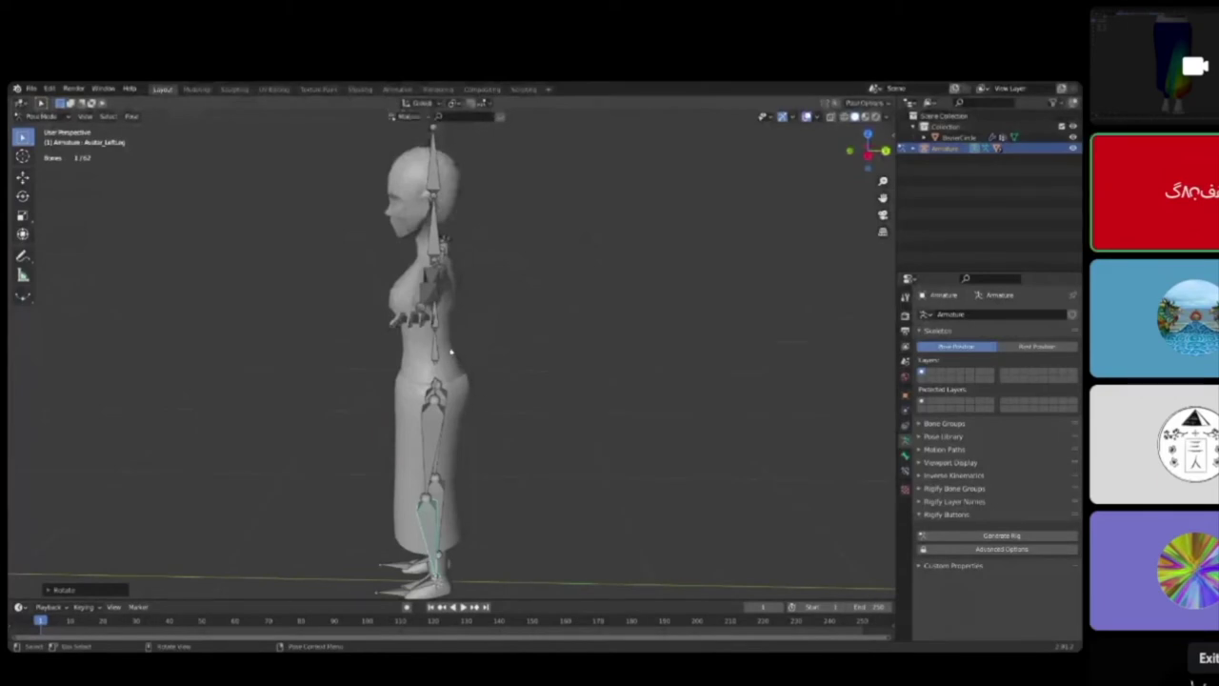
middle_click_drag(451, 354, 609, 373)
key("alt+a")
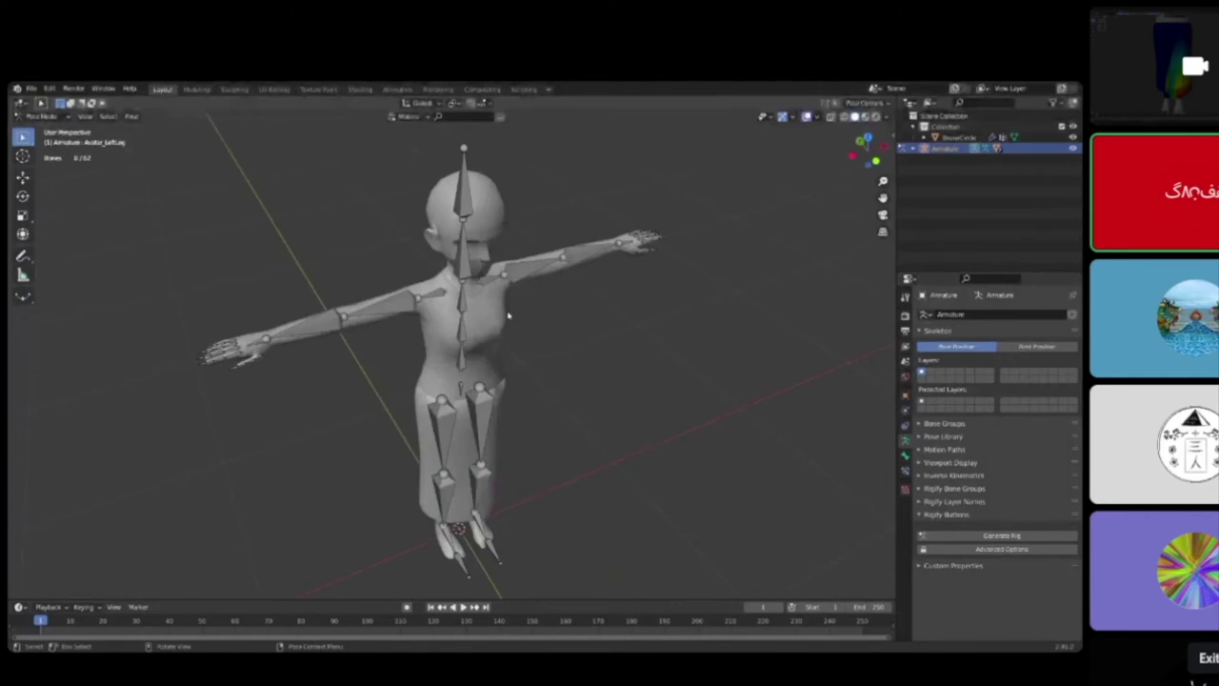
left_click(55, 115)
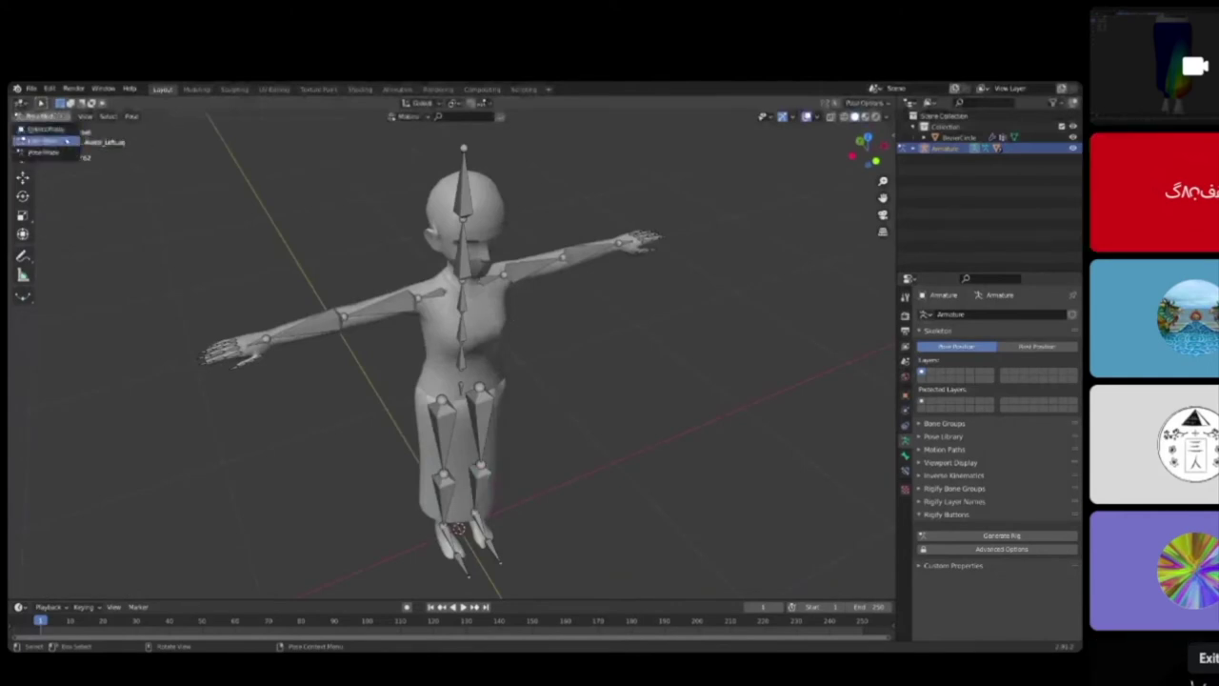
left_click(59, 130)
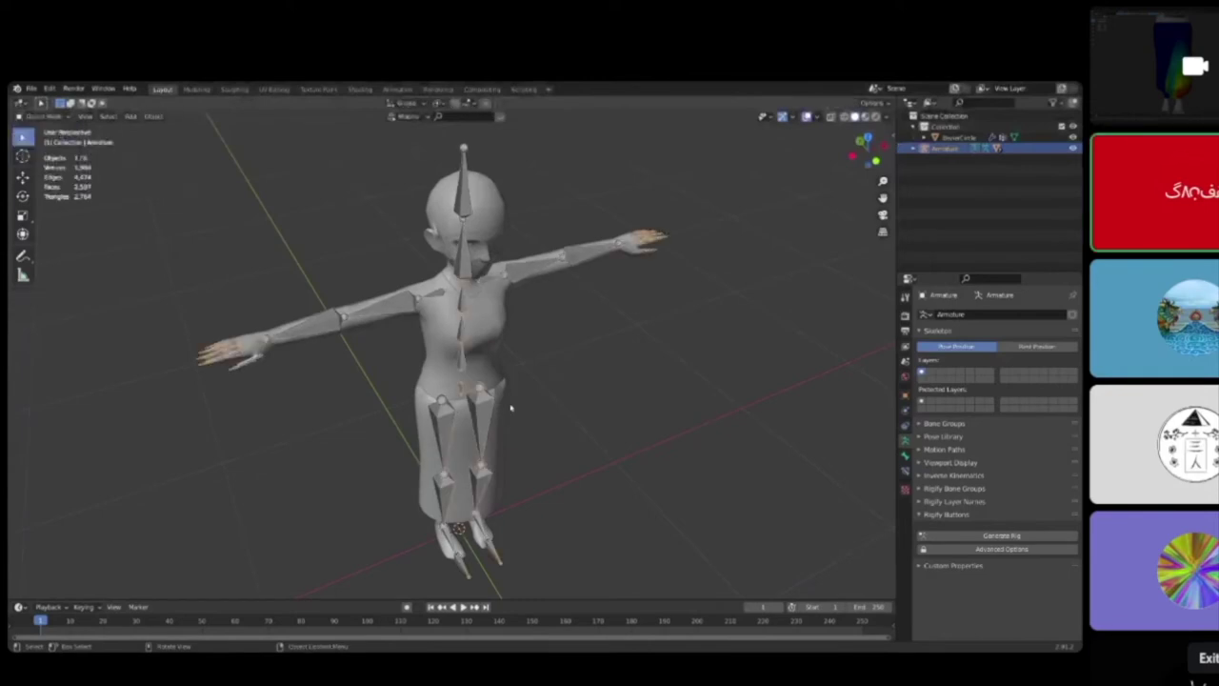
Step: Select the upper body mesh and enter Edit Mode with the chest and shoulders in view
middle_click_drag(509, 407, 429, 373)
left_click(463, 319)
middle_click_drag(511, 301, 440, 266)
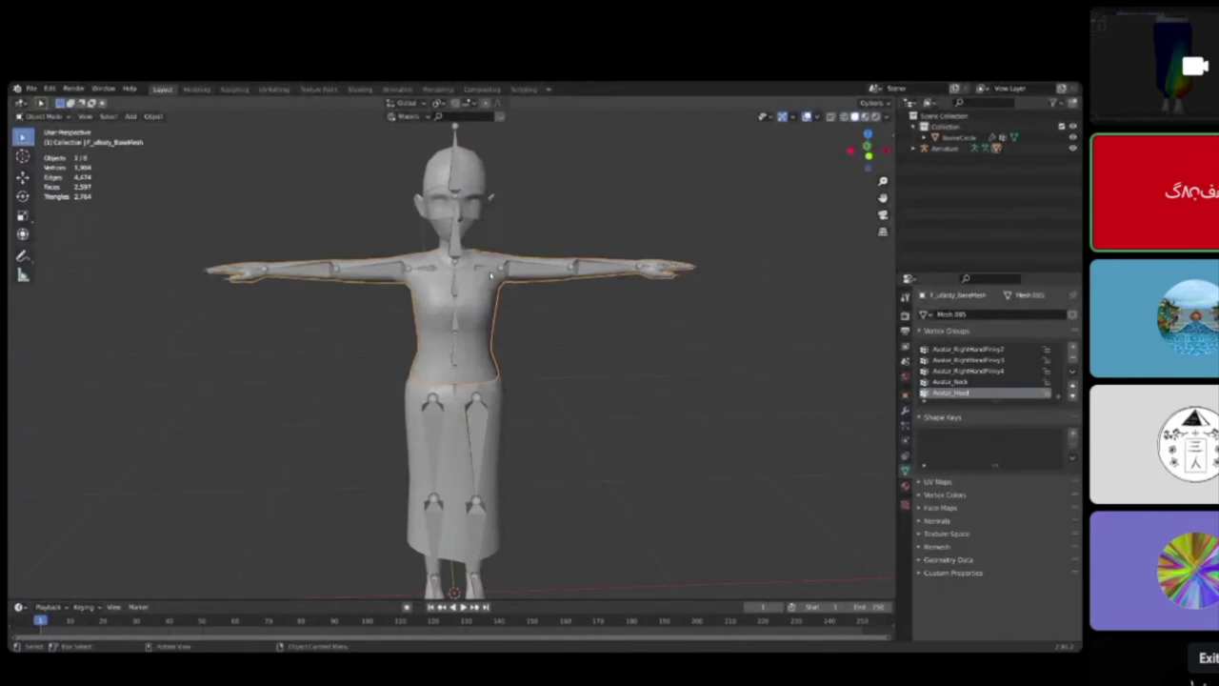
middle_click_drag(443, 170, 416, 277)
scroll(471, 326, "up", 6)
middle_click_drag(358, 210, 378, 296, "shift")
middle_click_drag(457, 246, 447, 369)
key("Tab")
scroll(519, 322, "up", 5)
scroll(448, 370, "down", 3)
middle_click_drag(567, 328, 777, 480)
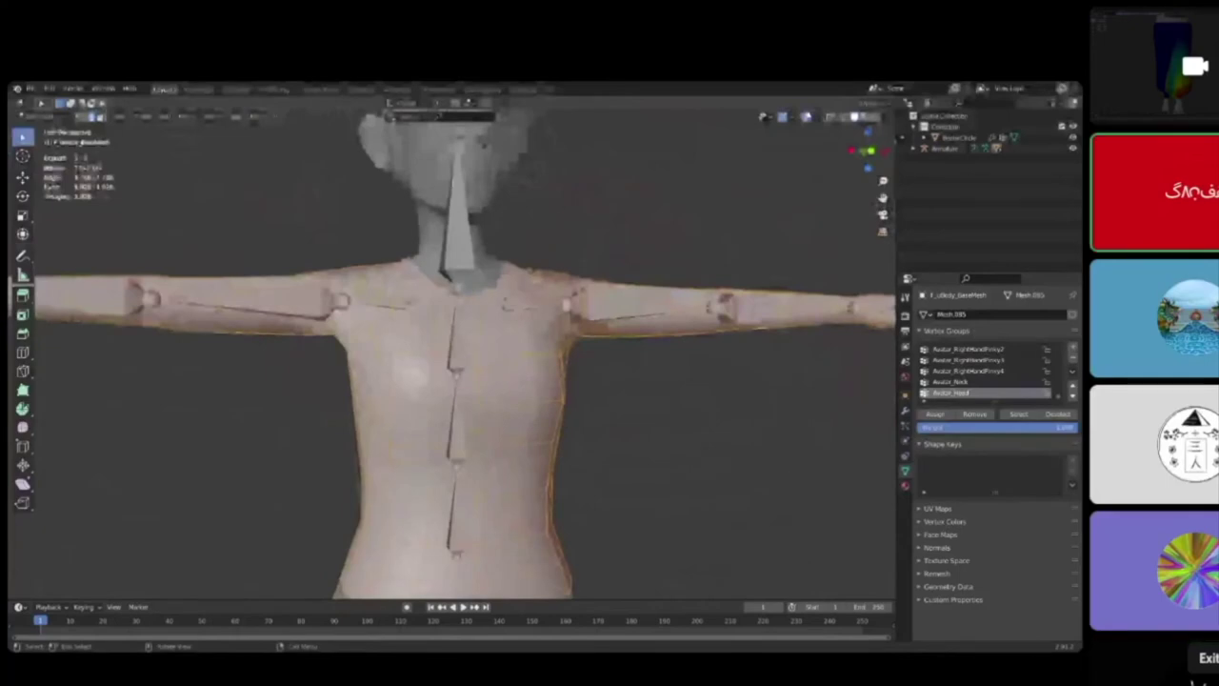
Step: Turn off the armature's In Front display and reopen the upper body mesh in Edit Mode
left_click(443, 203)
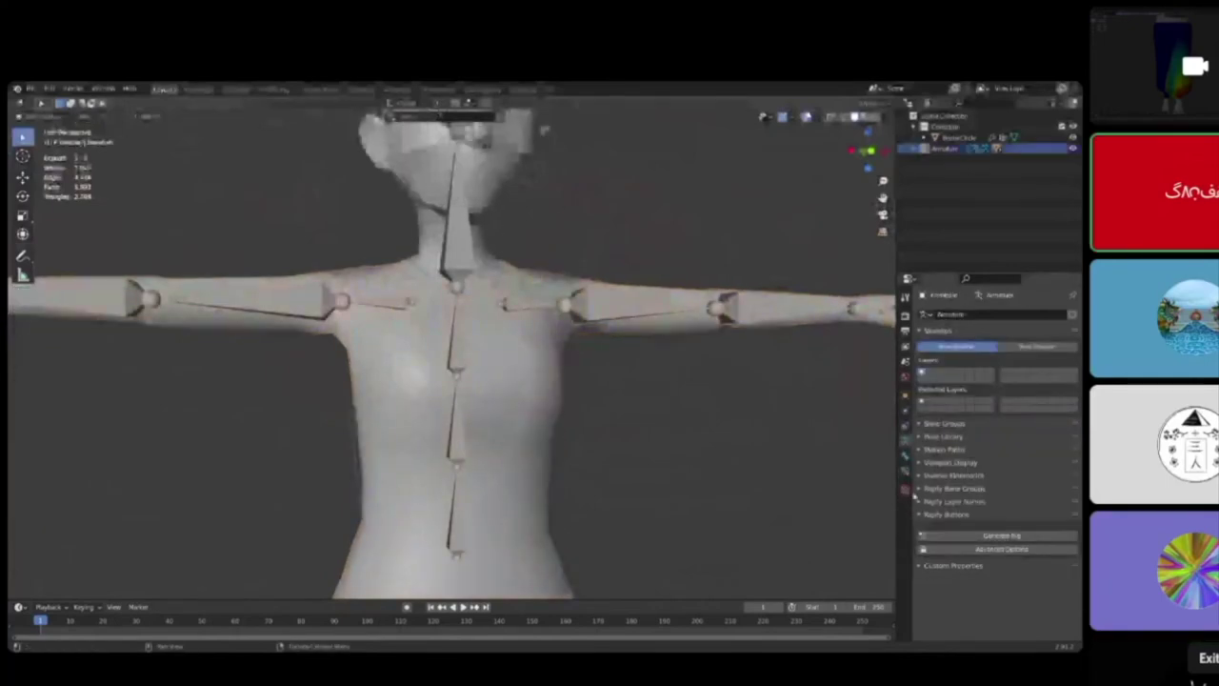
left_click(906, 397)
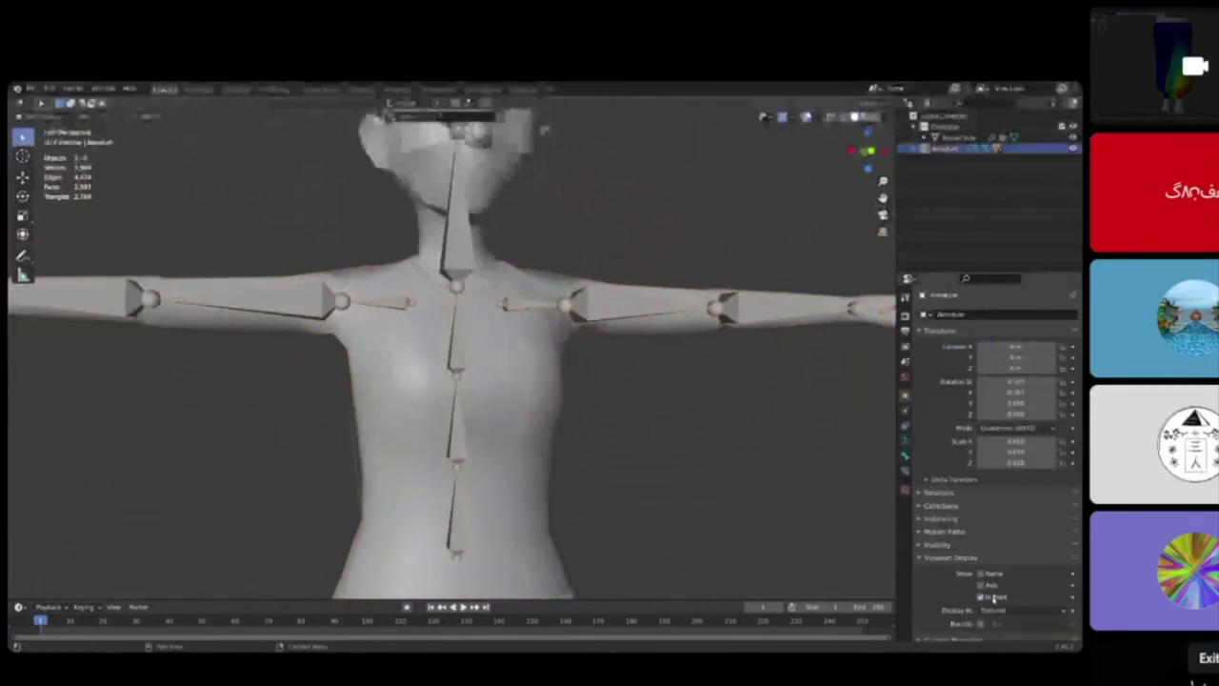
left_click(993, 598)
left_click(451, 334)
key("Tab")
Step: Examine the upper body mesh around the neckline, shoulders and back, clearing the full selection
middle_click_drag(452, 333, 569, 387)
scroll(432, 360, "down", 3)
scroll(377, 288, "up", 3)
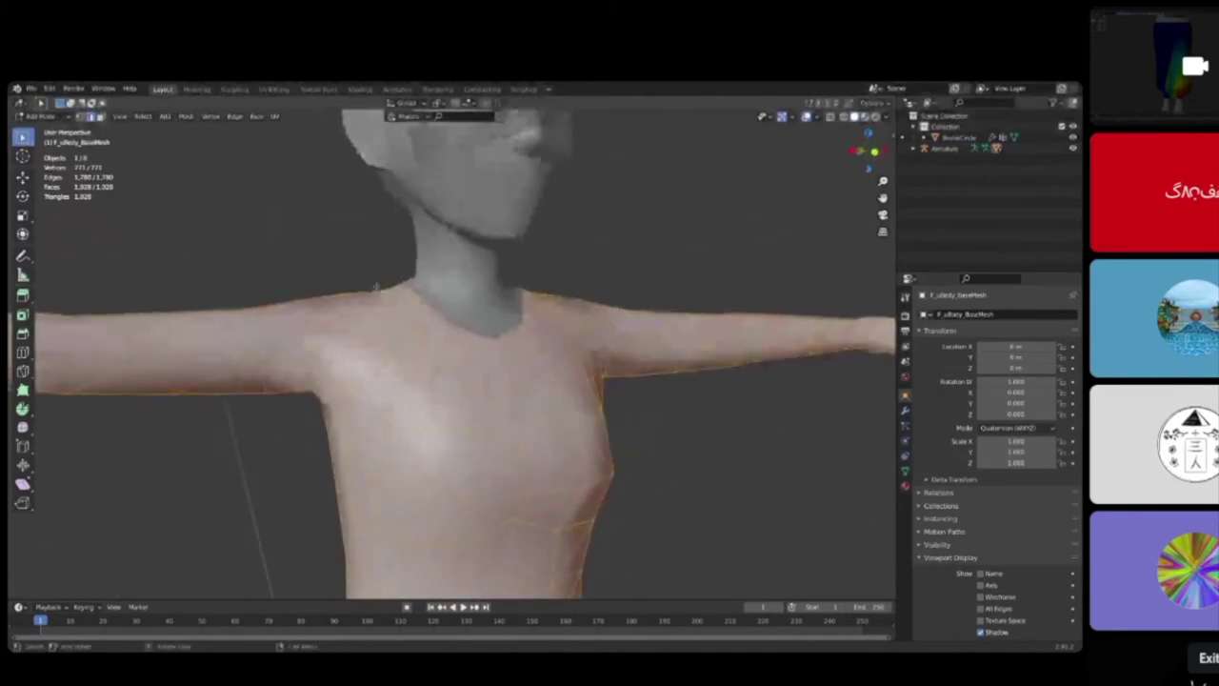
middle_click_drag(633, 274, 546, 274)
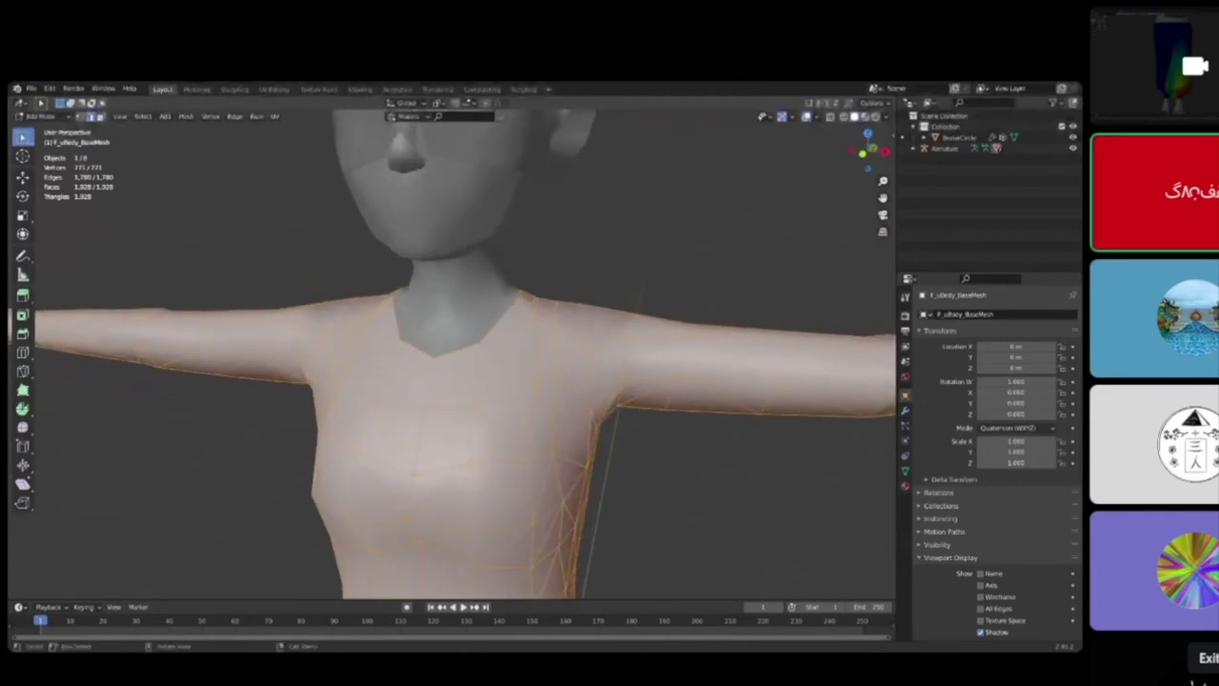
middle_click_drag(546, 275, 541, 245)
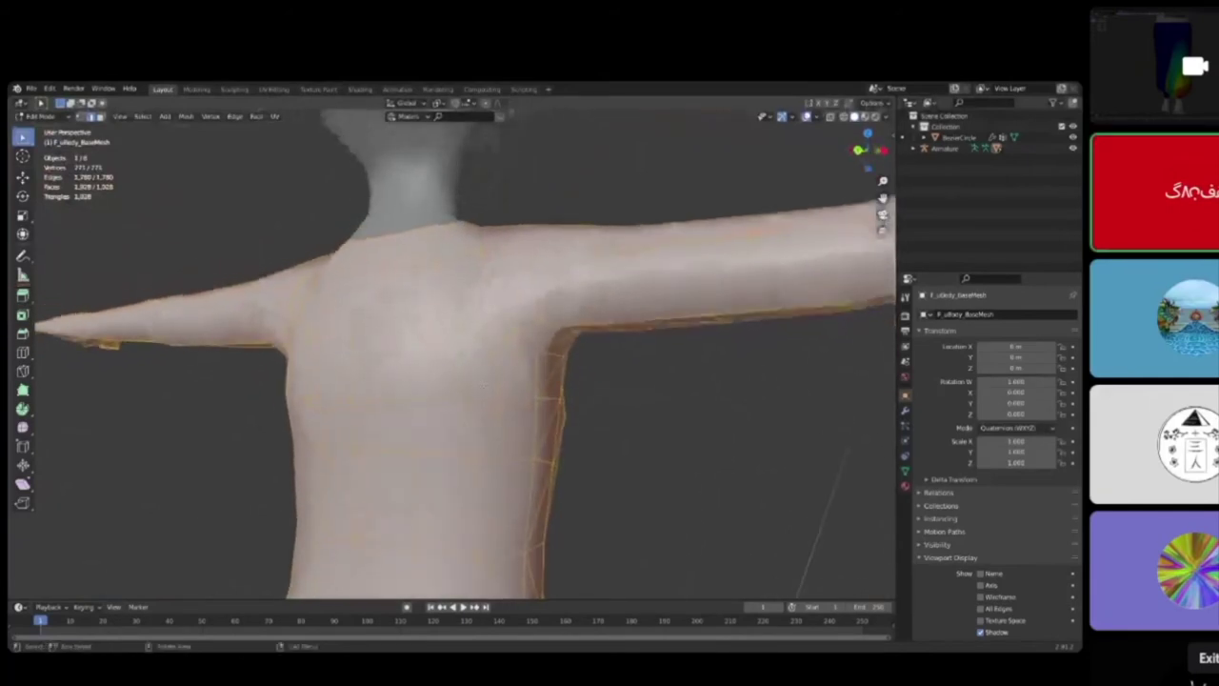
left_click(505, 384)
scroll(511, 381, "down", 5)
mouse_move(511, 381)
middle_mouse_down()
mouse_move(347, 392)
mouse_move(571, 403)
mouse_move(525, 364)
middle_mouse_up()
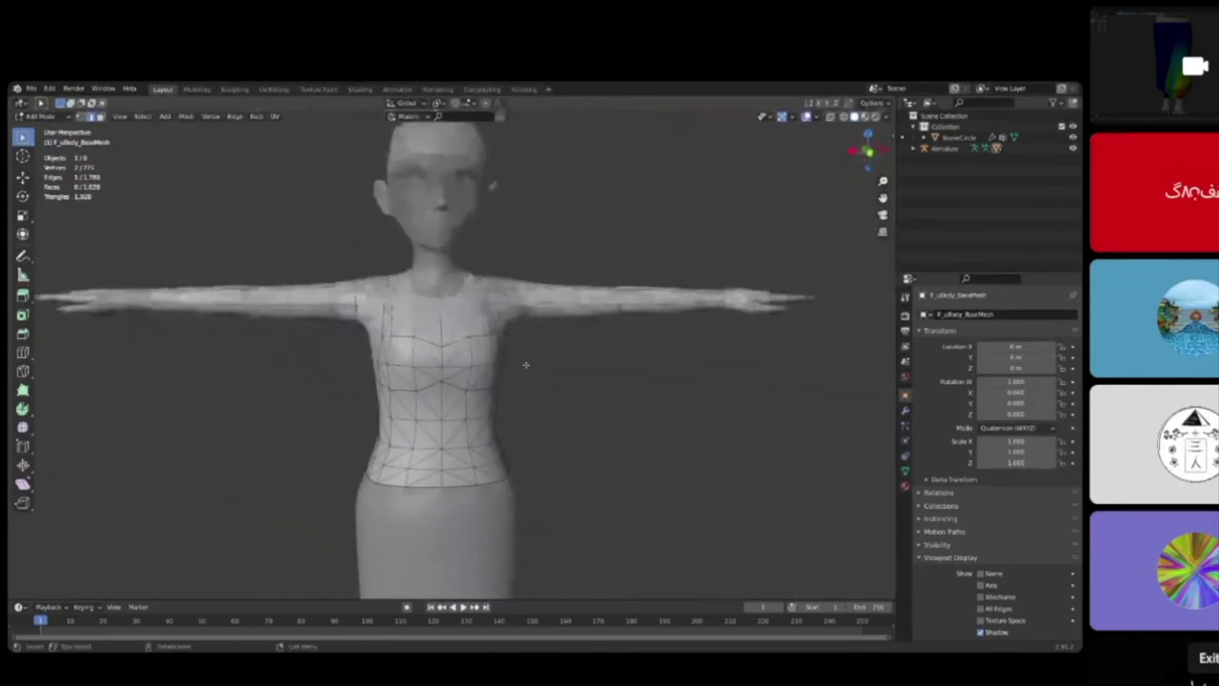
Step: Delete the vertices of the avatar's right half of the upper body mesh, using X-ray in front view to select them through the mesh
left_click(868, 151)
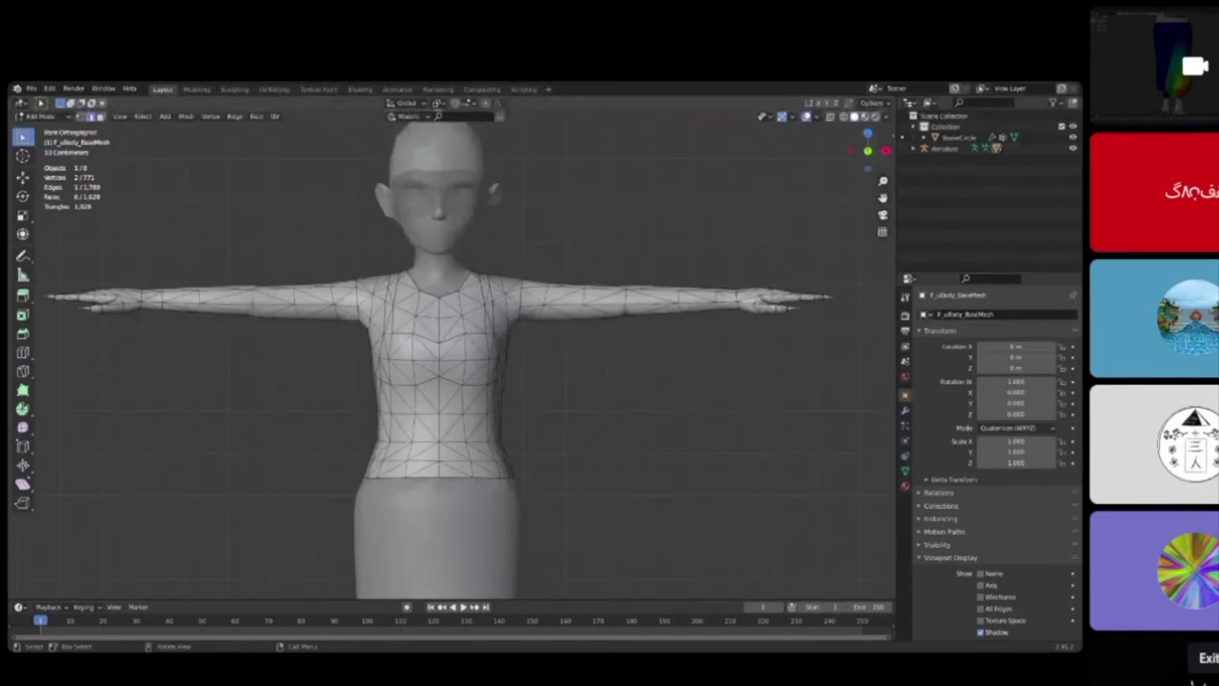
key("Tab")
key("Tab")
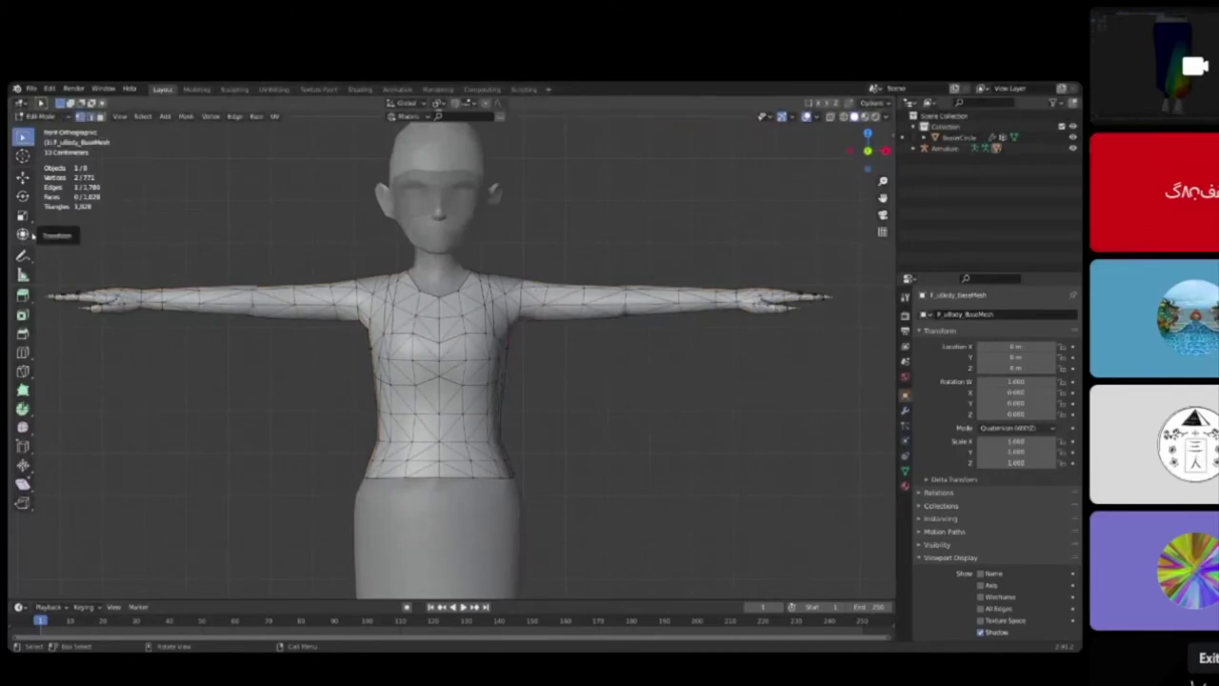
left_click_drag(44, 227, 427, 524)
left_click(830, 116)
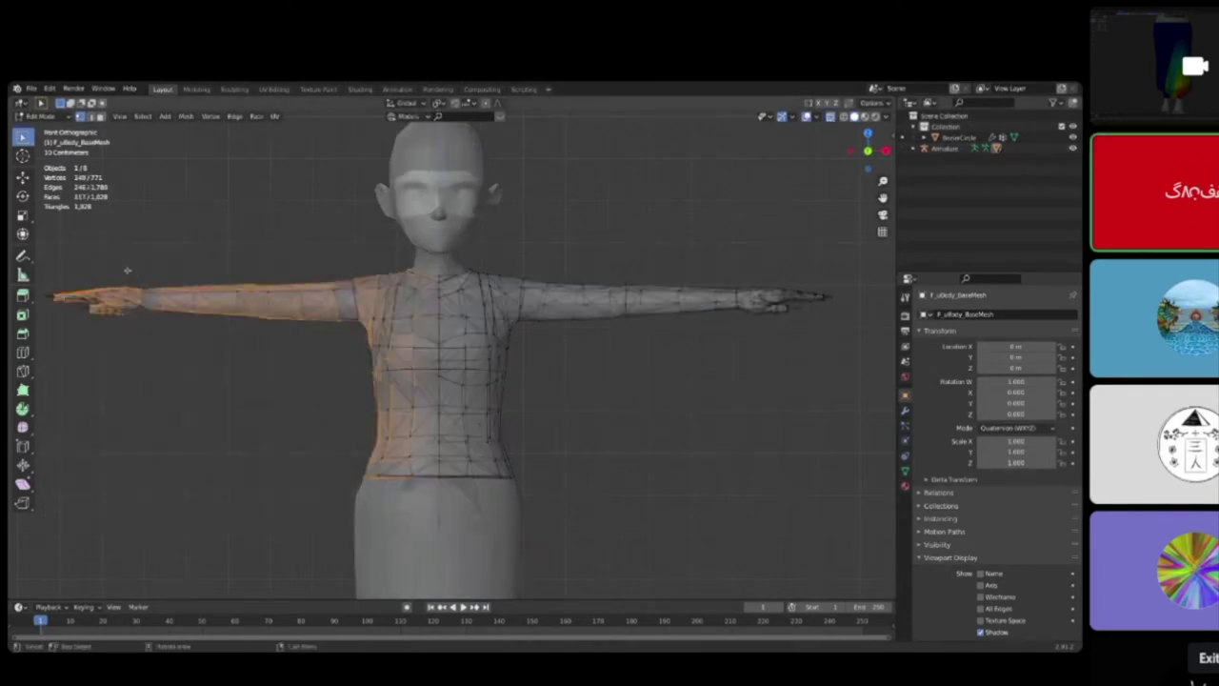
left_click_drag(45, 243, 430, 496)
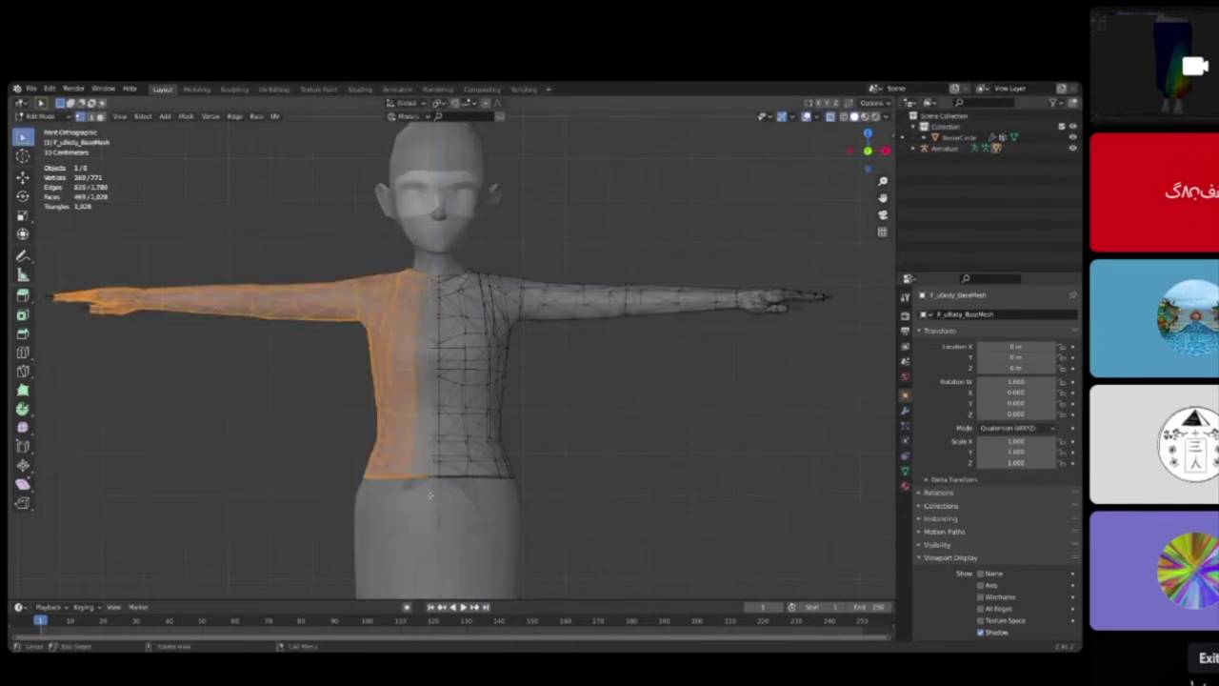
key("x")
left_click(429, 476)
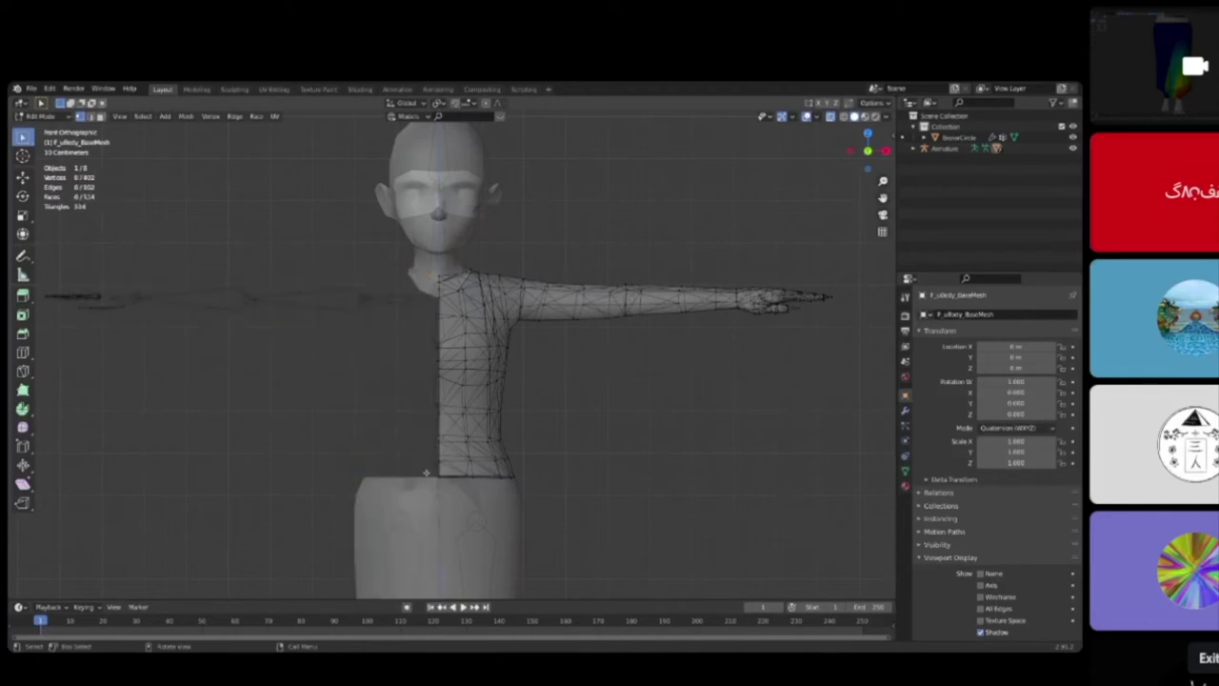
Step: Add a Mirror modifier to the halved upper body mesh to rebuild the missing side
key("Tab")
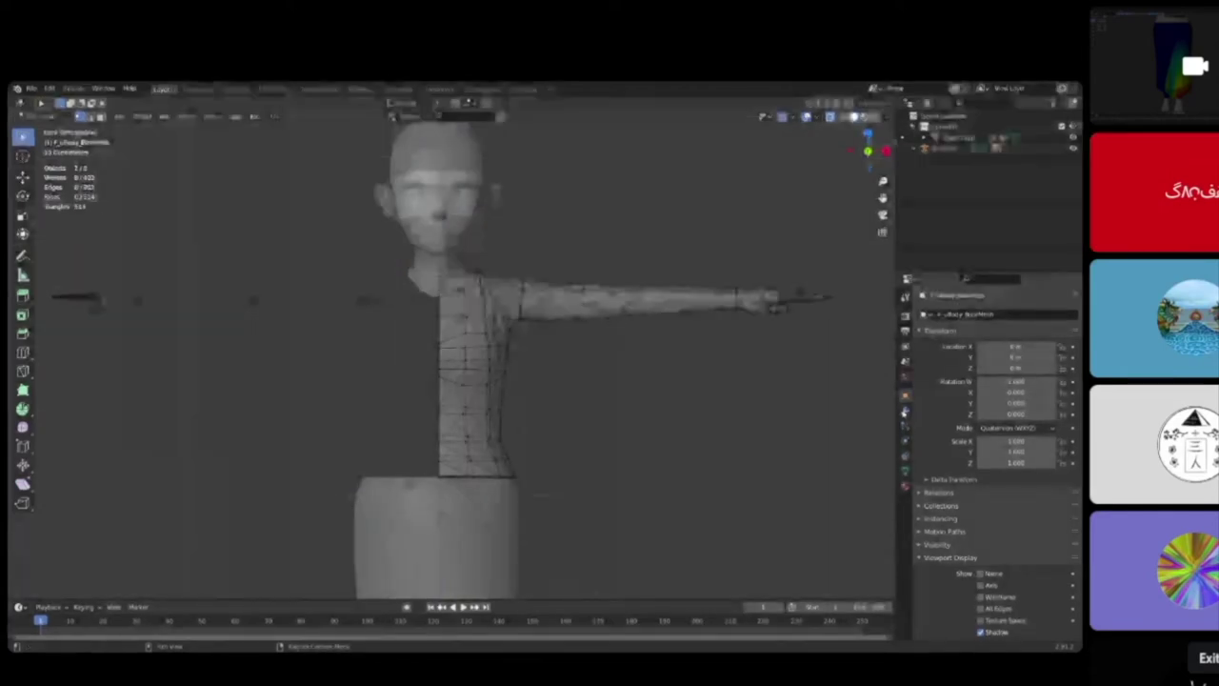
left_click(905, 411)
left_click(997, 315)
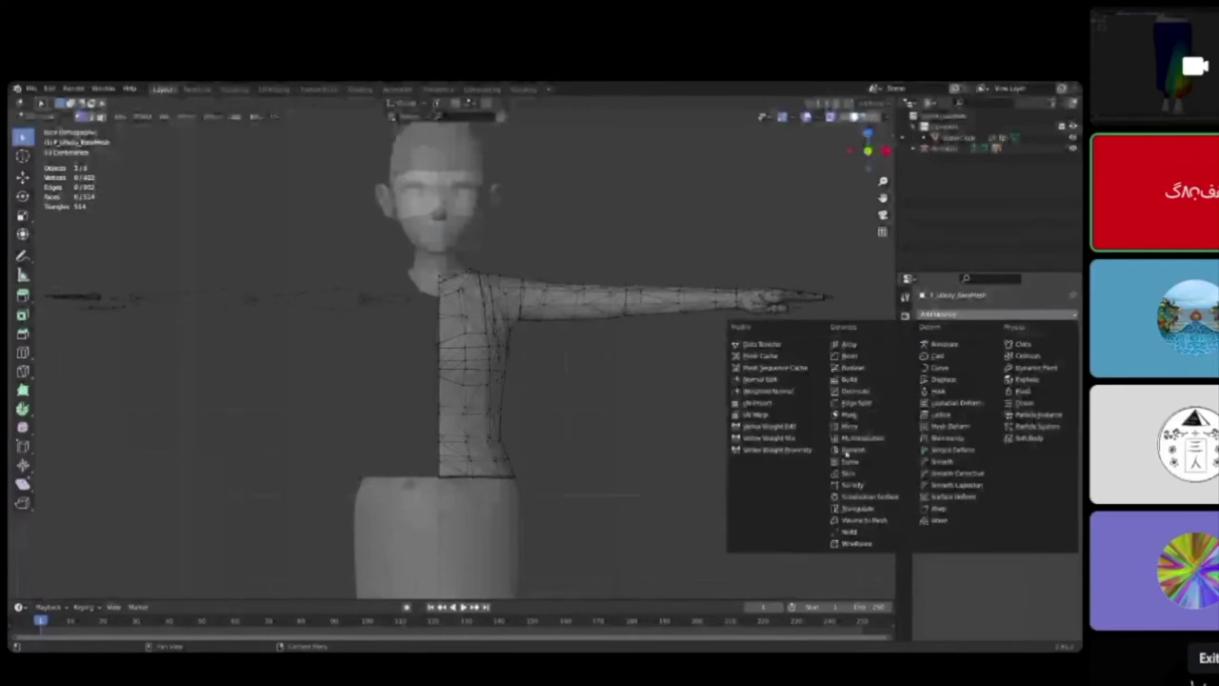
left_click(850, 426)
middle_click_drag(557, 376, 95, 293)
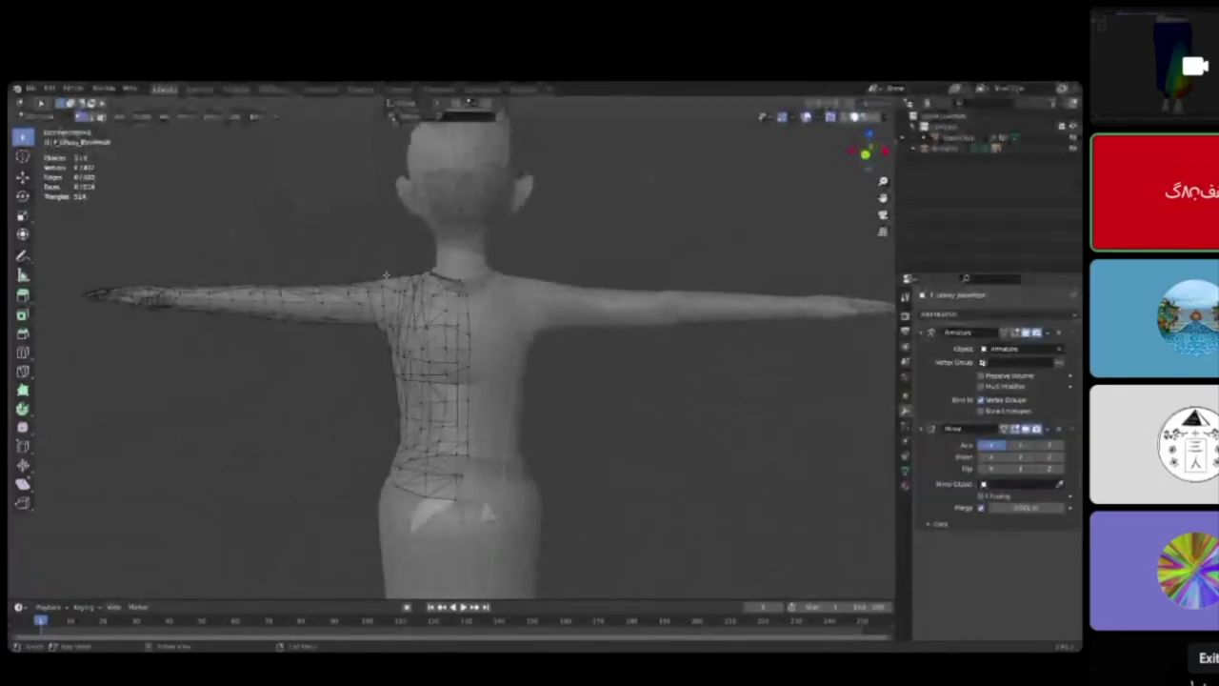
middle_click_drag(367, 305, 443, 351)
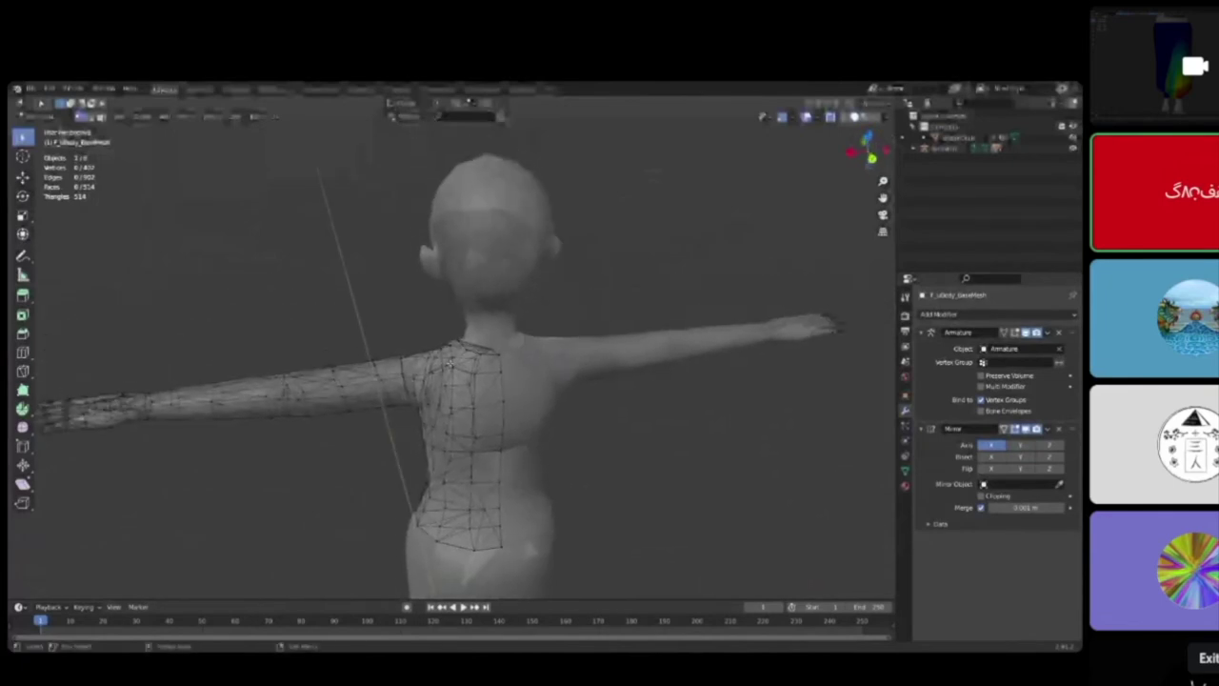
Step: Turn off X-ray and examine the mirrored torso's topology from the front, side and back
scroll(443, 351, "up", 5)
middle_click_drag(446, 395, 444, 308)
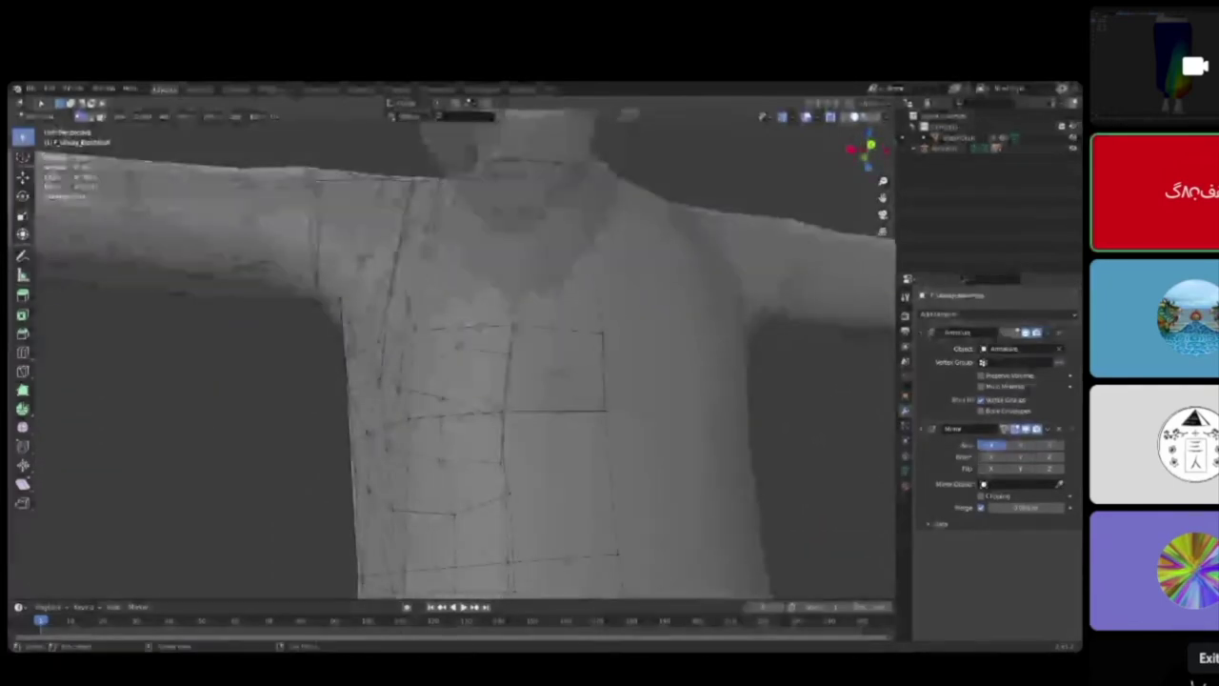
middle_click_drag(414, 308, 493, 279)
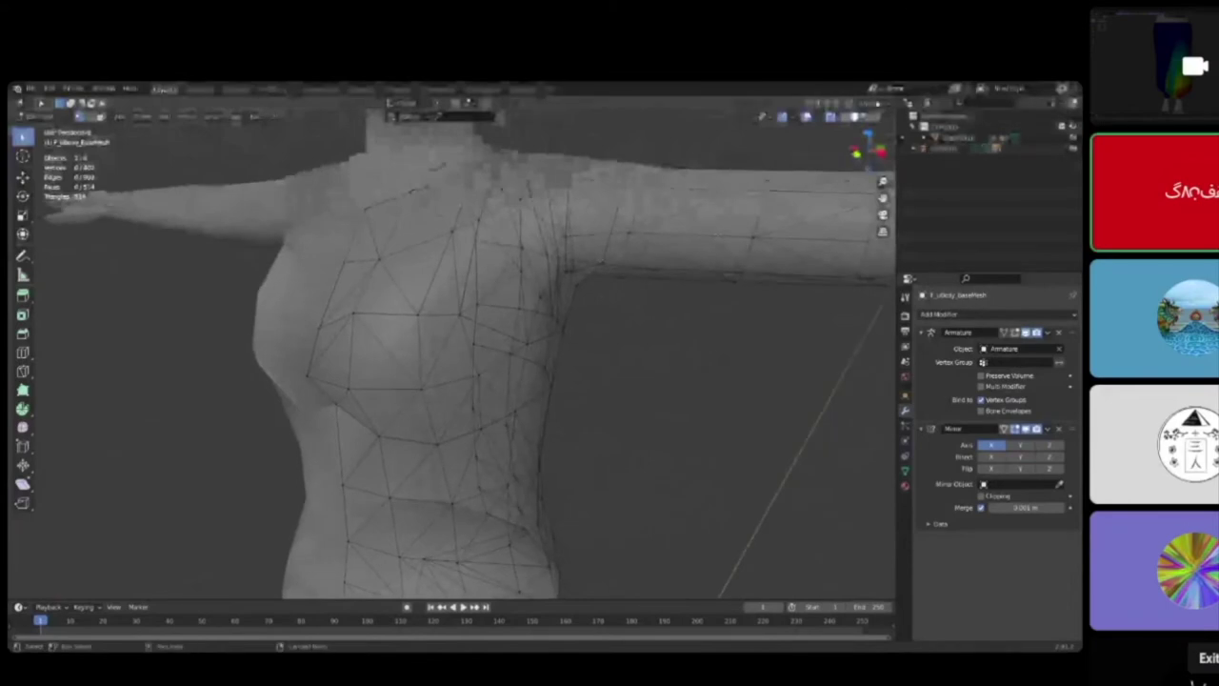
left_click(829, 118)
mouse_move(572, 314)
middle_mouse_down()
mouse_move(553, 345)
mouse_move(615, 347)
mouse_move(567, 341)
middle_mouse_up()
middle_click_drag(520, 291, 497, 286)
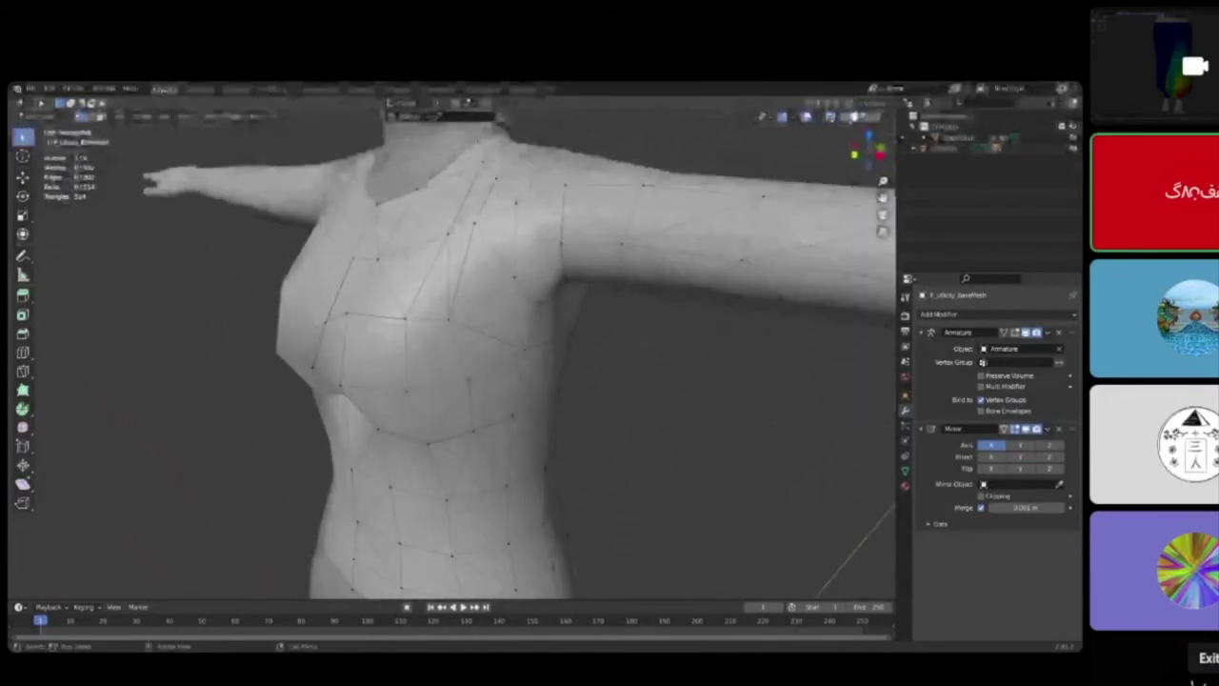
middle_click_drag(489, 341, 609, 329)
middle_click_drag(514, 359, 407, 360)
scroll(322, 332, "down", 3)
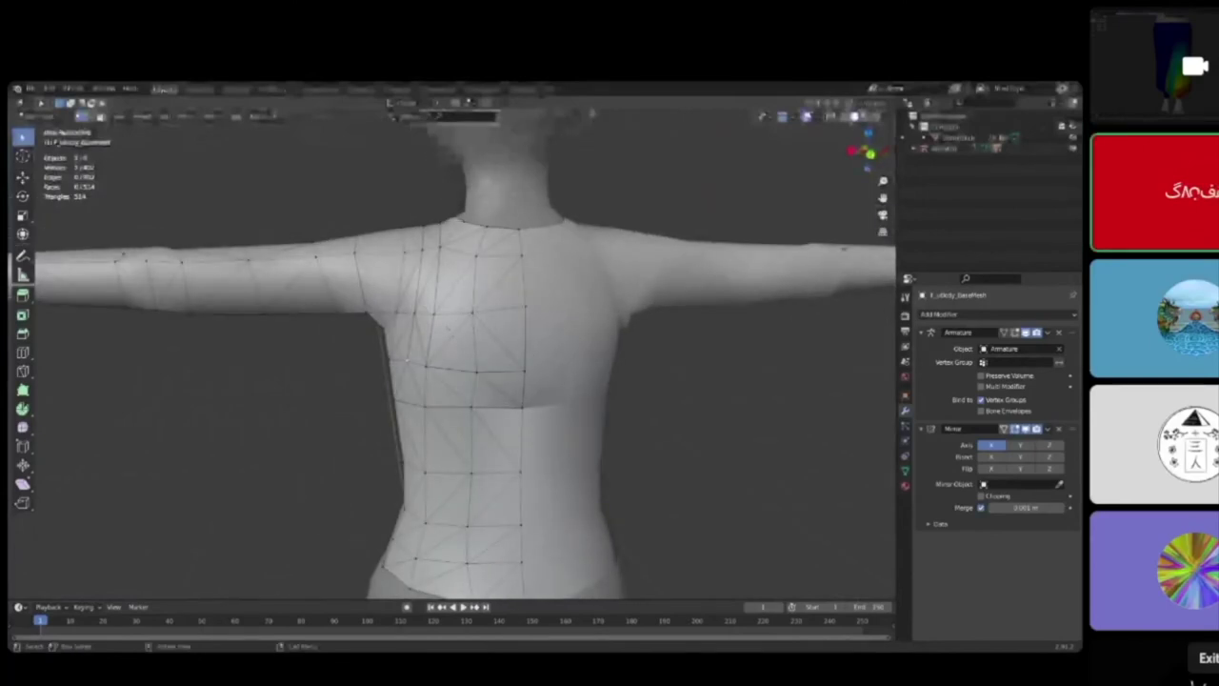
Step: Select the faces in the middle of the back on the upper body mesh, next to the centre line
left_click(445, 331)
left_click(505, 328, "ctrl")
middle_click_drag(411, 356, 468, 370)
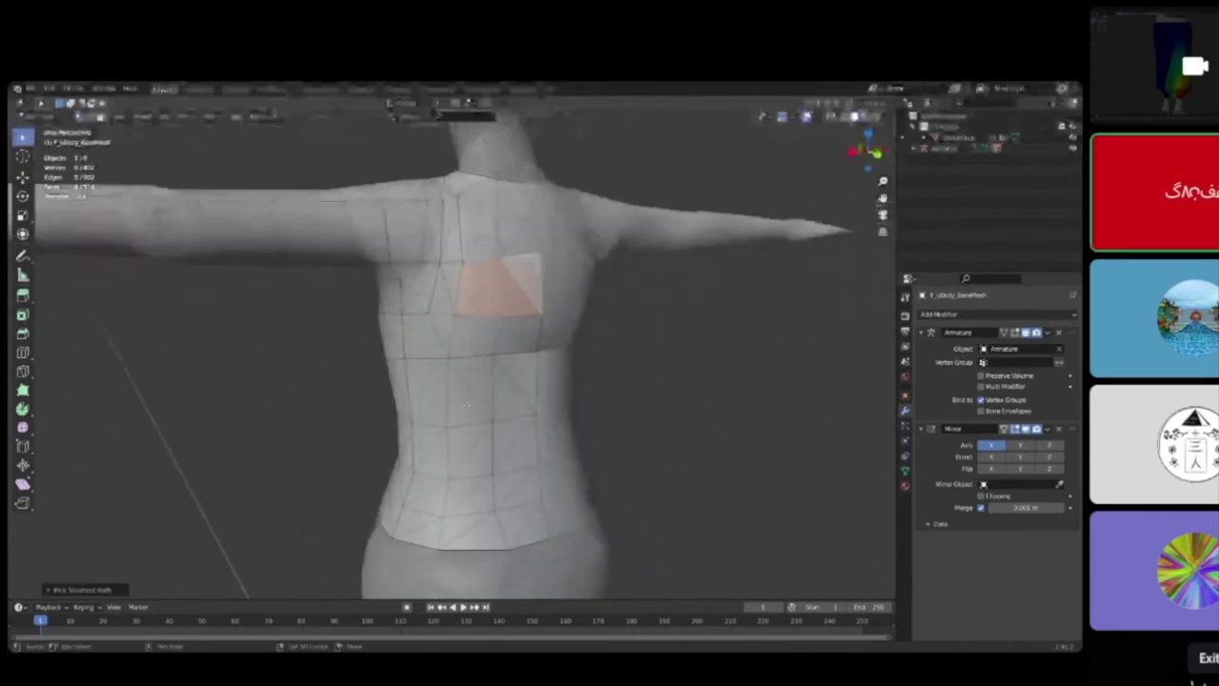
left_click(468, 406, "shift")
left_click(521, 372, "ctrl")
left_click(513, 341, "shift")
left_click(527, 328, "shift")
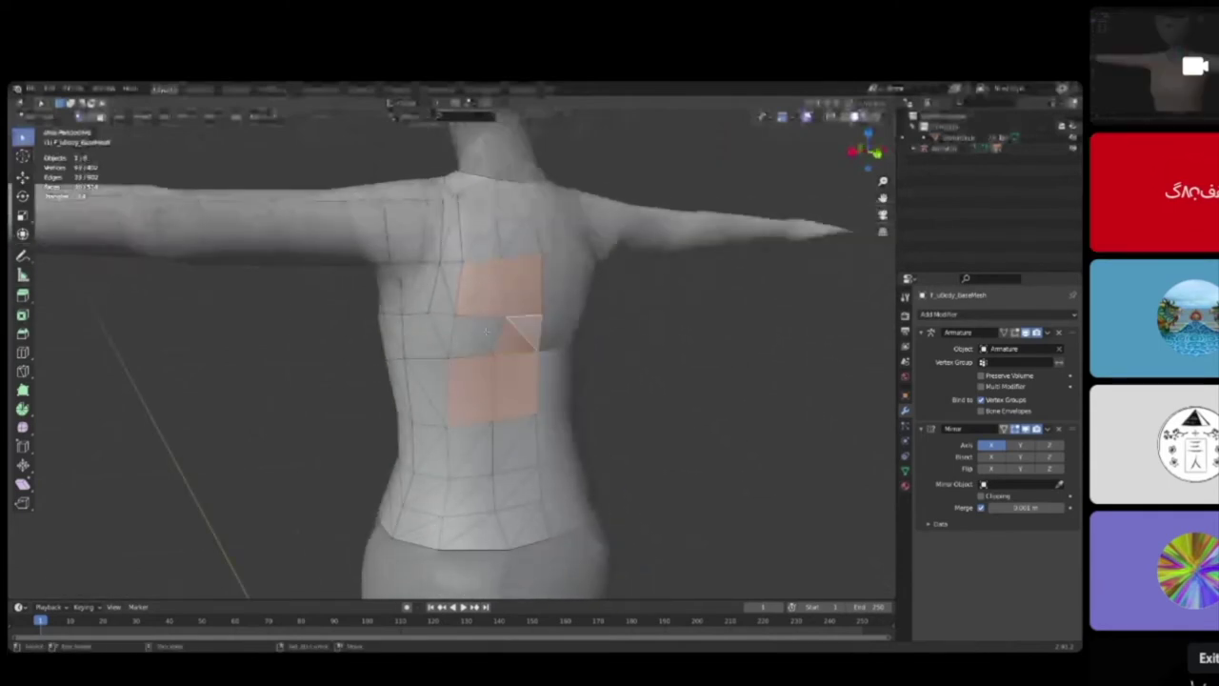
Step: Try extruding the selected back faces outward, undoing each attempt
mouse_move(488, 333)
middle_mouse_down()
mouse_move(537, 367)
mouse_move(553, 357)
mouse_move(479, 356)
mouse_move(493, 343)
middle_mouse_up()
key("e")
right_click(529, 351)
key("ctrl+z")
key("e")
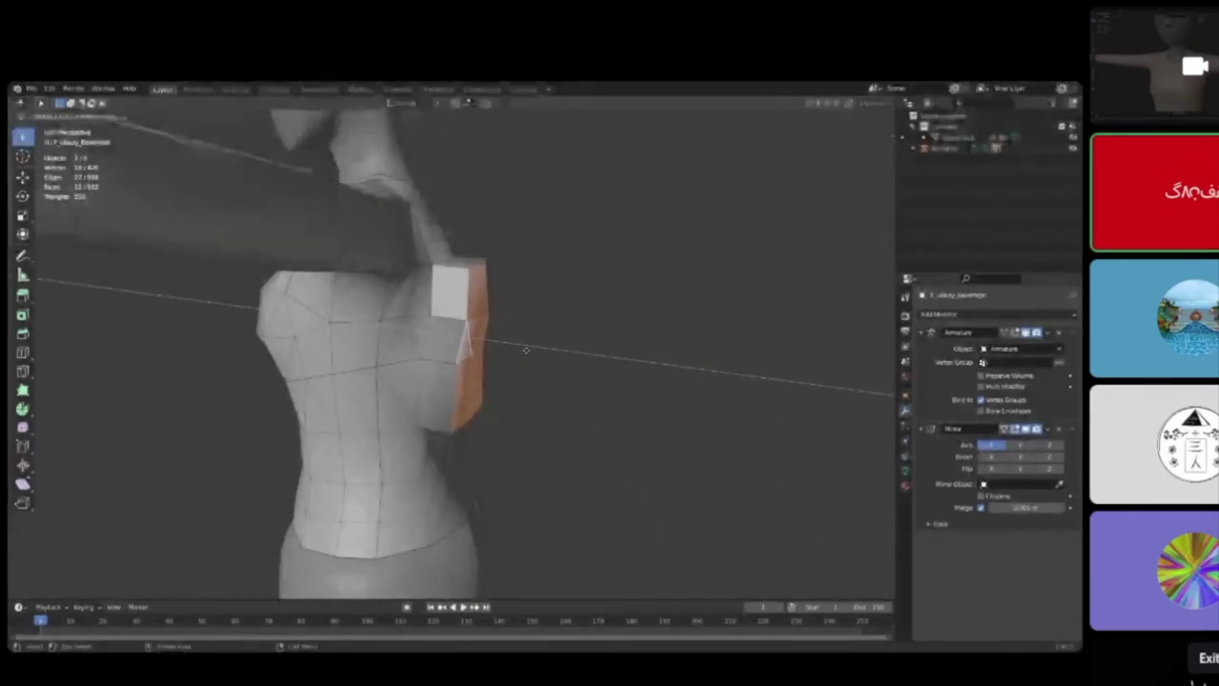
left_click(527, 349)
middle_click_drag(527, 350, 412, 340)
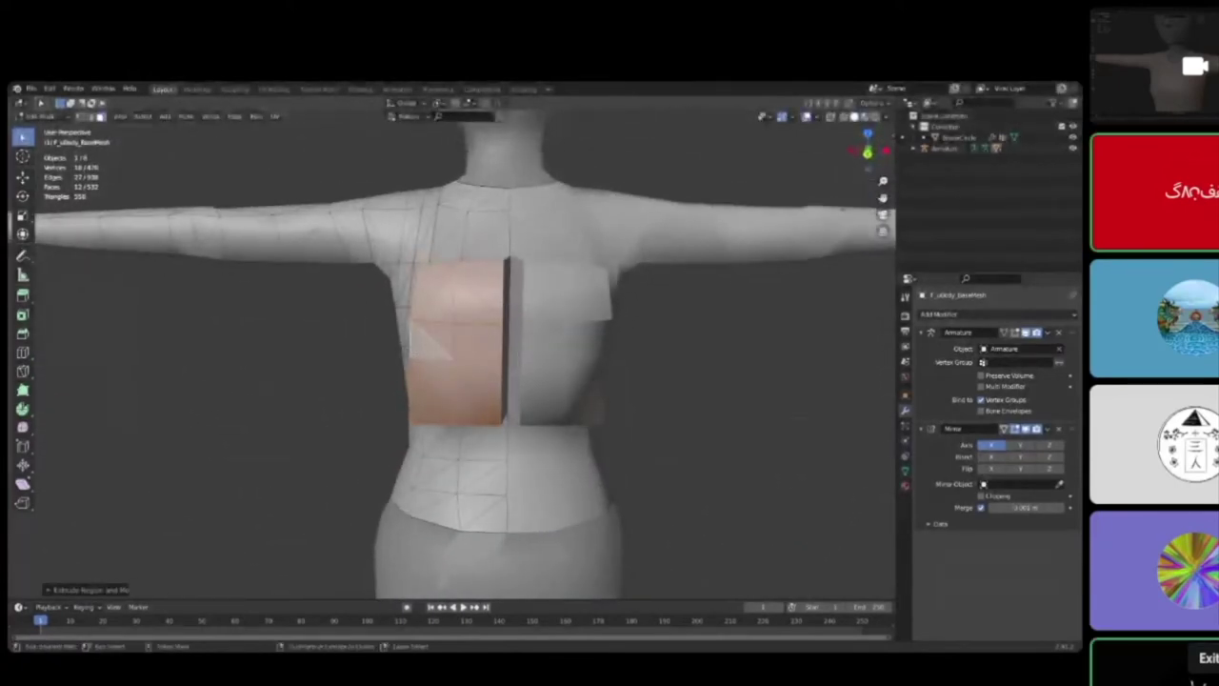
key("ctrl+z")
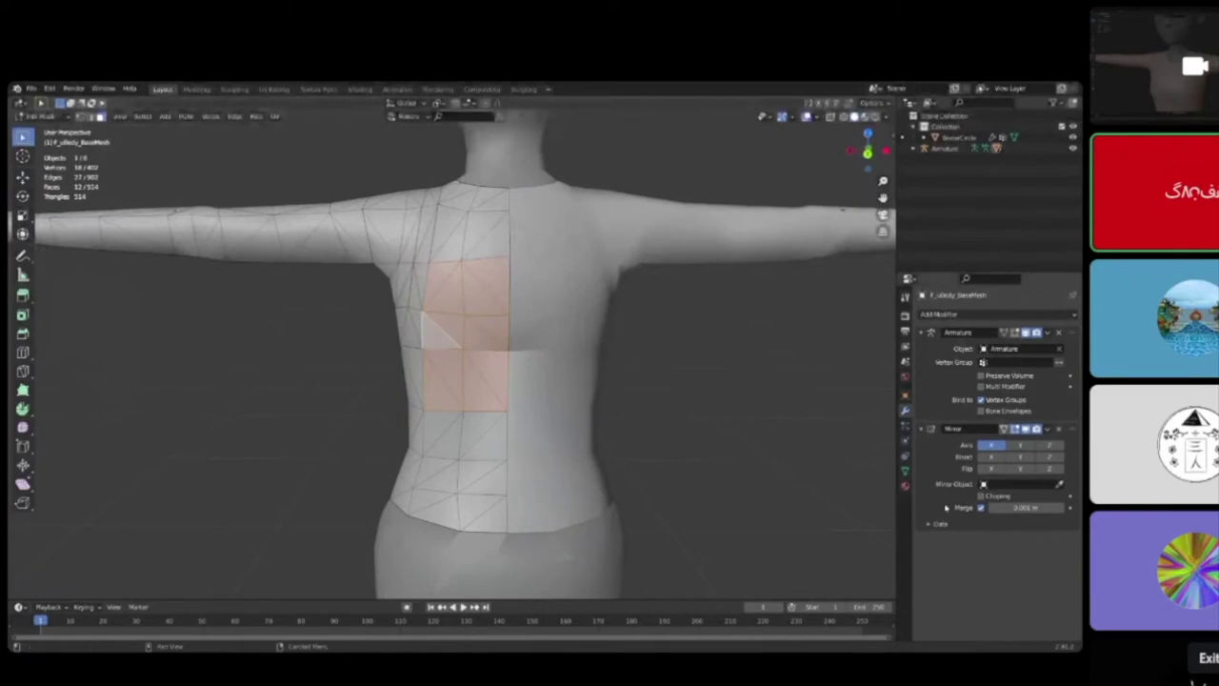
Step: Turn on Clipping in the Mirror modifier and extrude the selected back faces outward again
middle_click_drag(591, 319, 502, 179)
key("e")
left_click(679, 350)
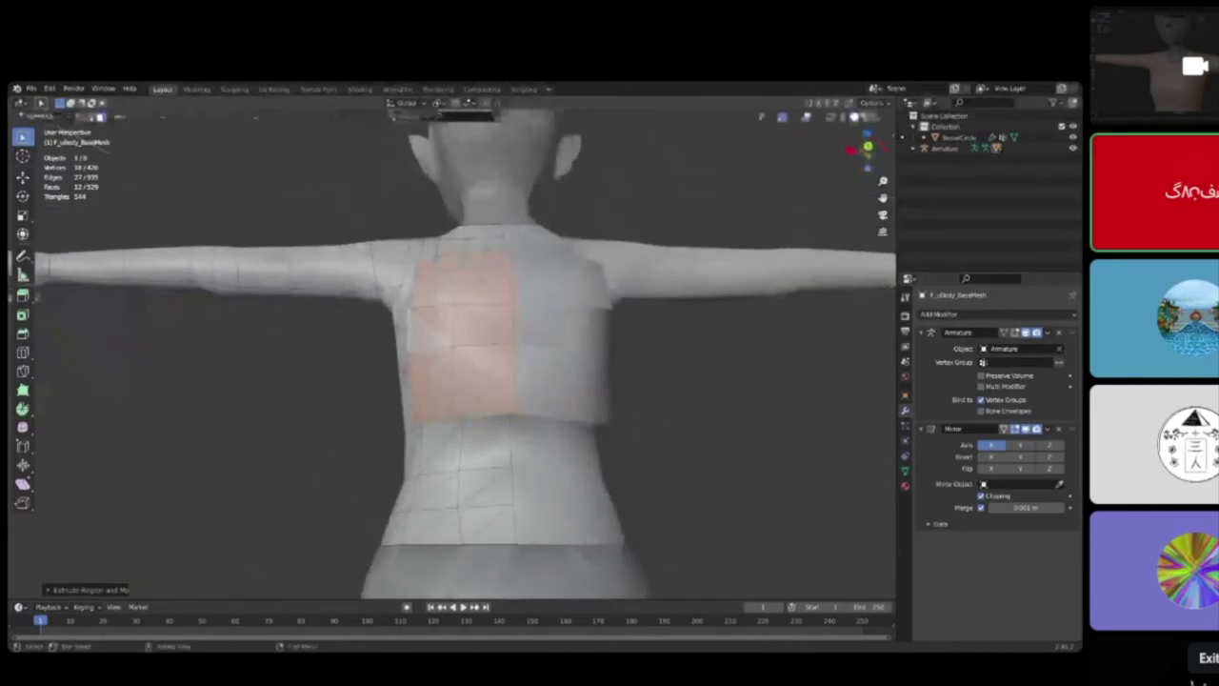
mouse_move(431, 286)
middle_mouse_down()
mouse_move(433, 310)
mouse_move(464, 329)
mouse_move(531, 334)
mouse_move(396, 333)
mouse_move(428, 290)
middle_mouse_up()
scroll(531, 335, "up", 2)
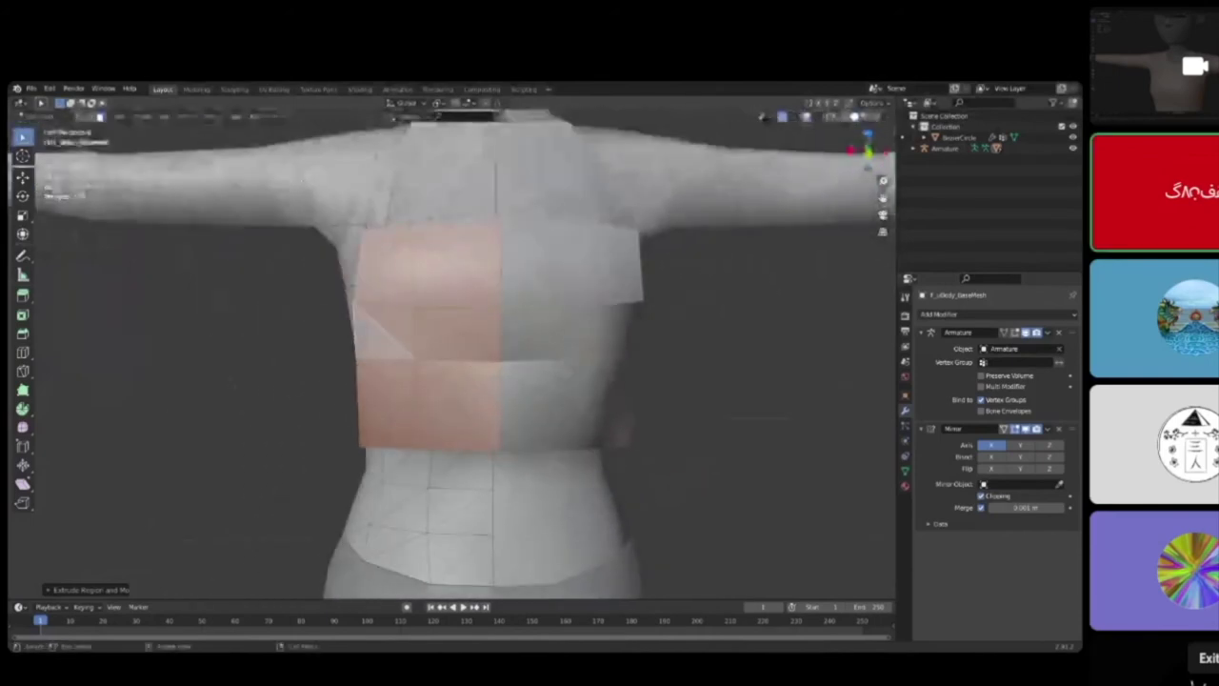
middle_click_drag(419, 333, 395, 324)
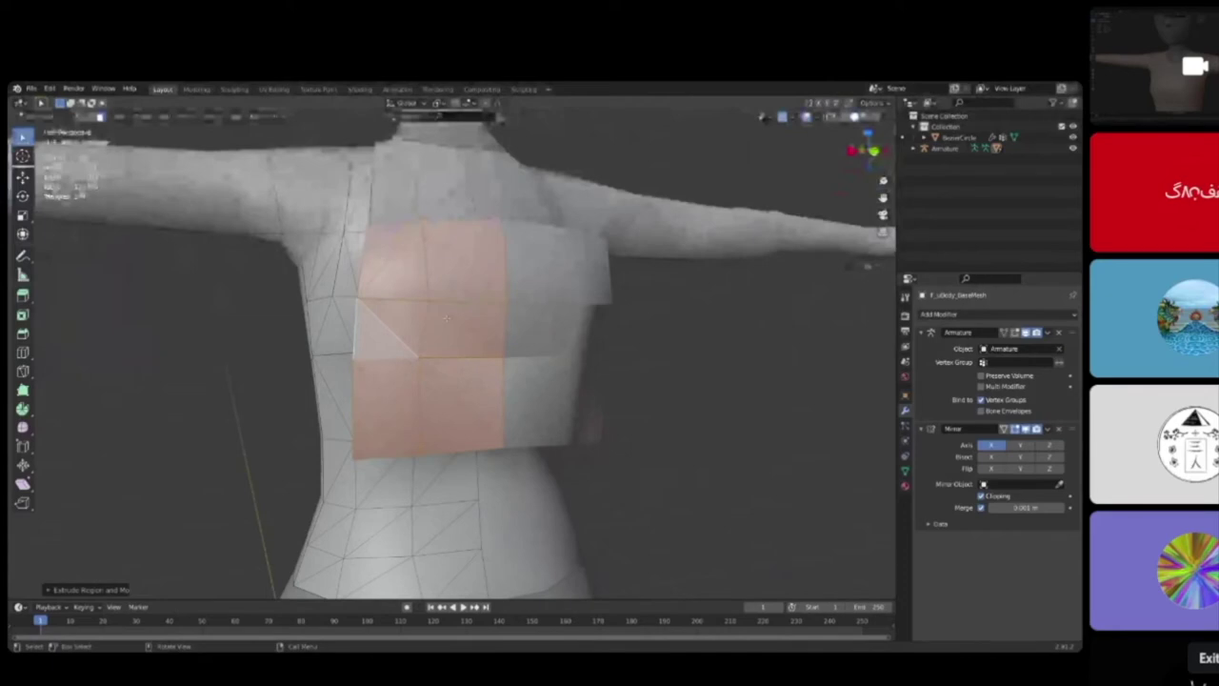
scroll(445, 317, "down", 1)
middle_click_drag(445, 317, 495, 313)
Step: Clear the selection, select the upper row of the extruded back faces and extrude it further outward
key("alt+a")
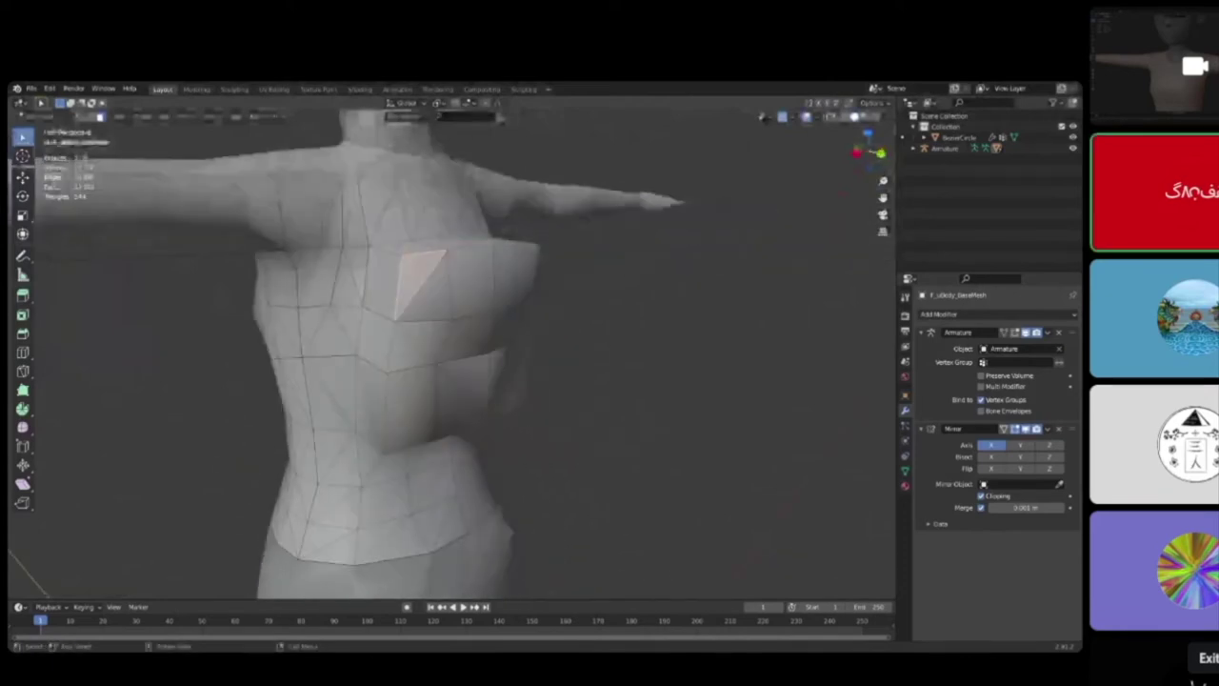
left_click(490, 275, "ctrl")
middle_click_drag(491, 276, 586, 283)
key("e")
left_click(529, 296)
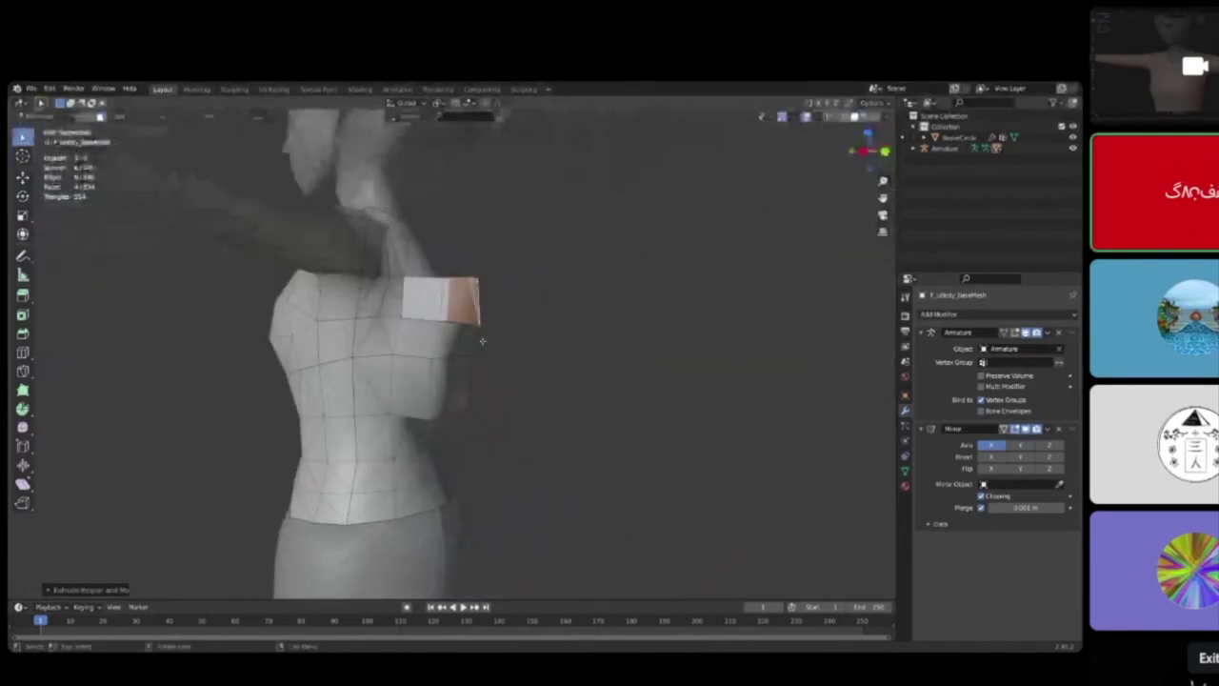
middle_click_drag(488, 340, 484, 324)
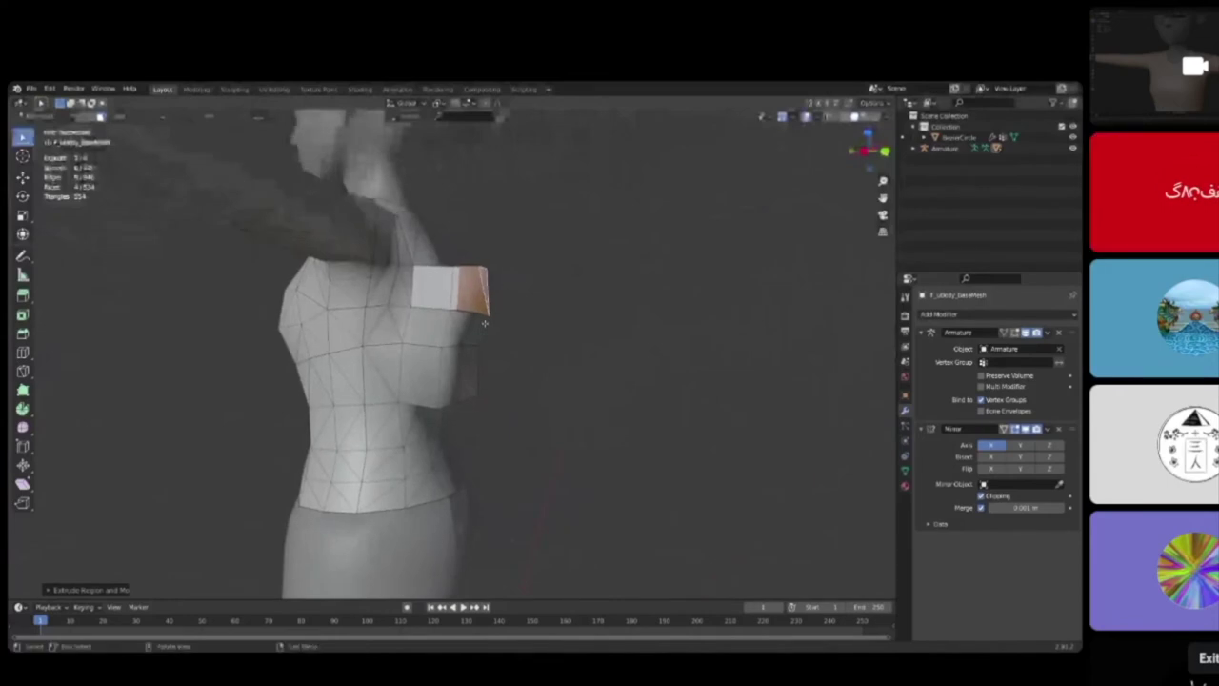
Step: Examine the extruded back shape from several angles in Object and Edit Mode, clearing the face selection
key("Tab")
middle_click_drag(448, 296, 390, 321)
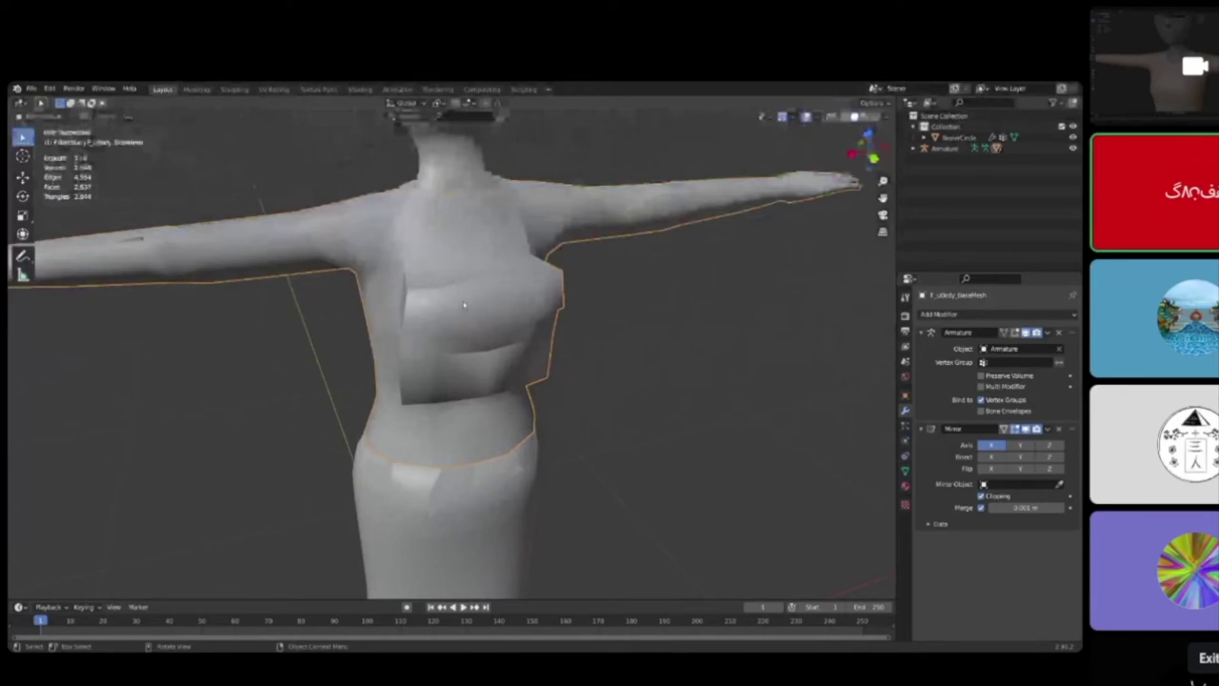
middle_click_drag(468, 329, 551, 321)
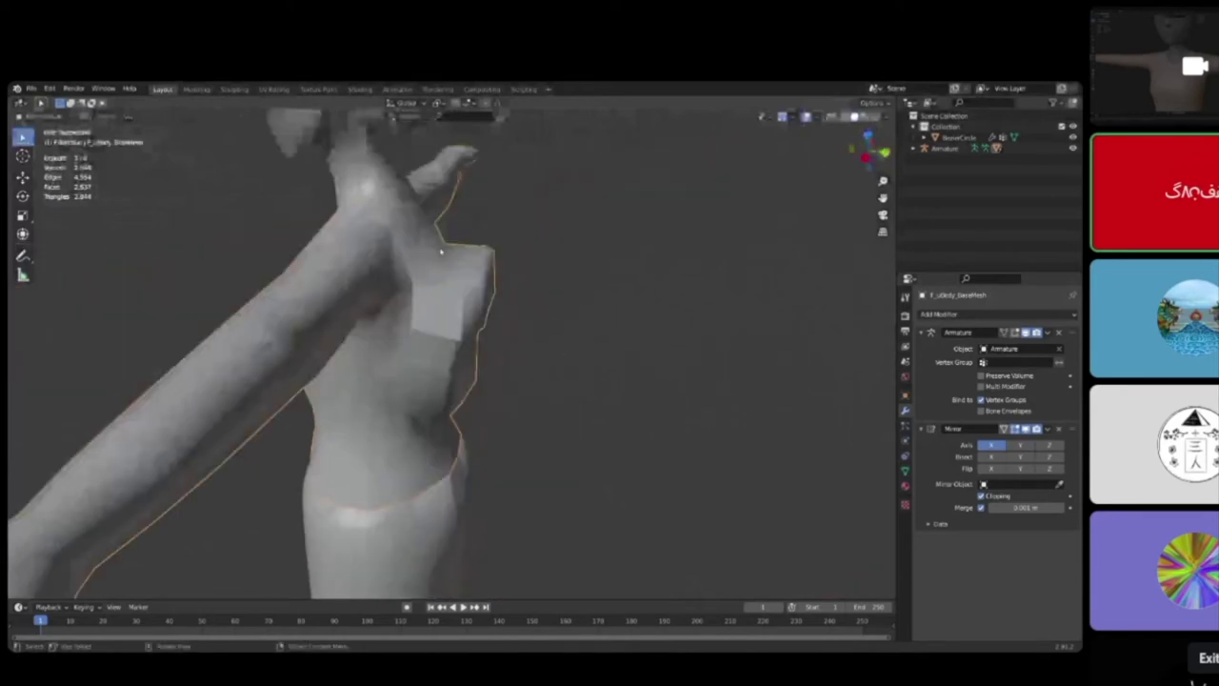
key("Tab")
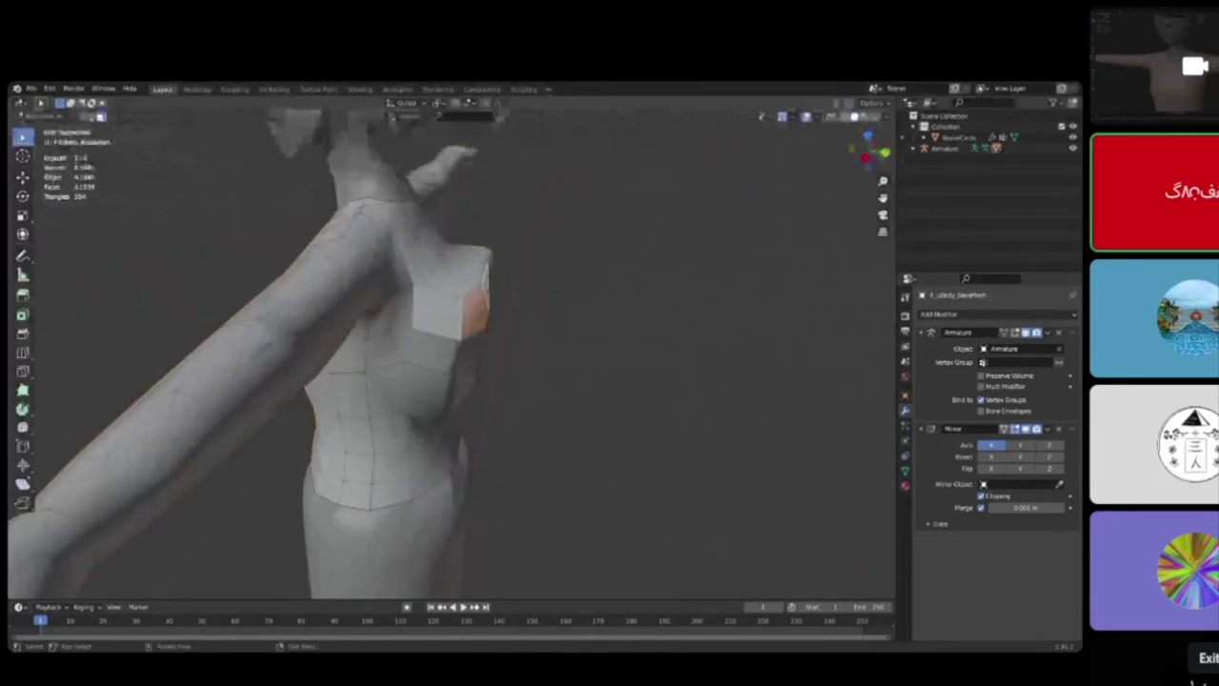
middle_click_drag(508, 249, 446, 320)
scroll(412, 277, "up", 3)
left_click(466, 307)
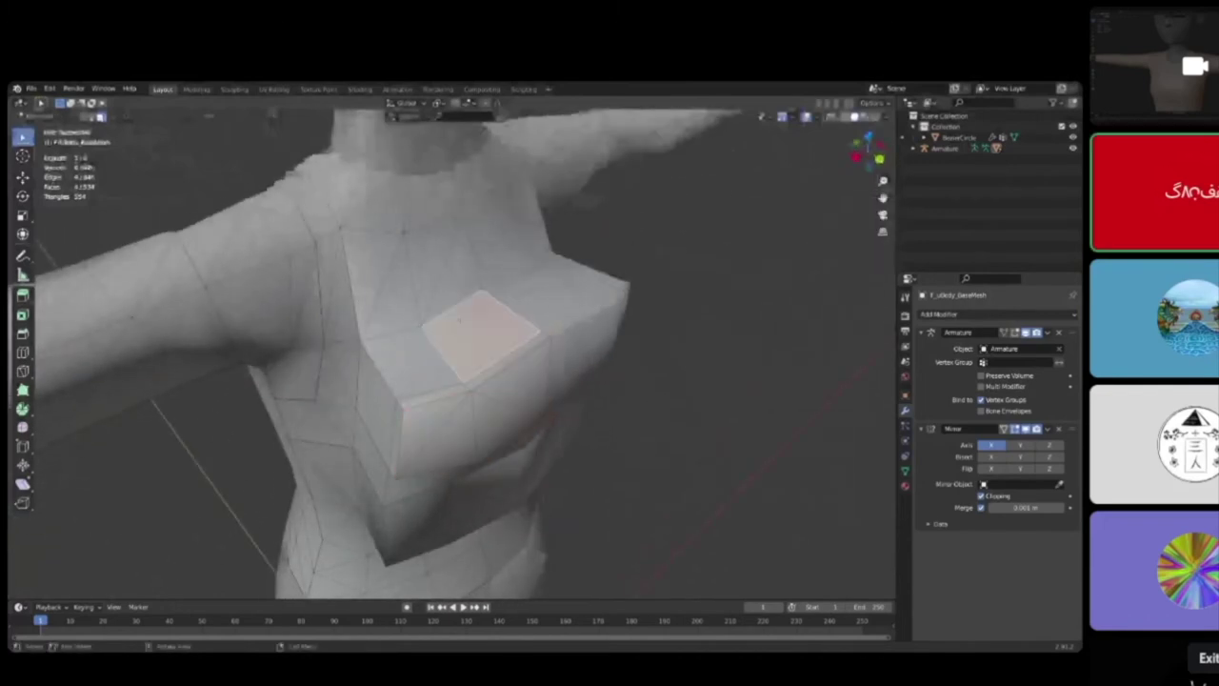
key("Tab")
middle_click_drag(419, 339, 451, 249)
key("Tab")
key("alt+a")
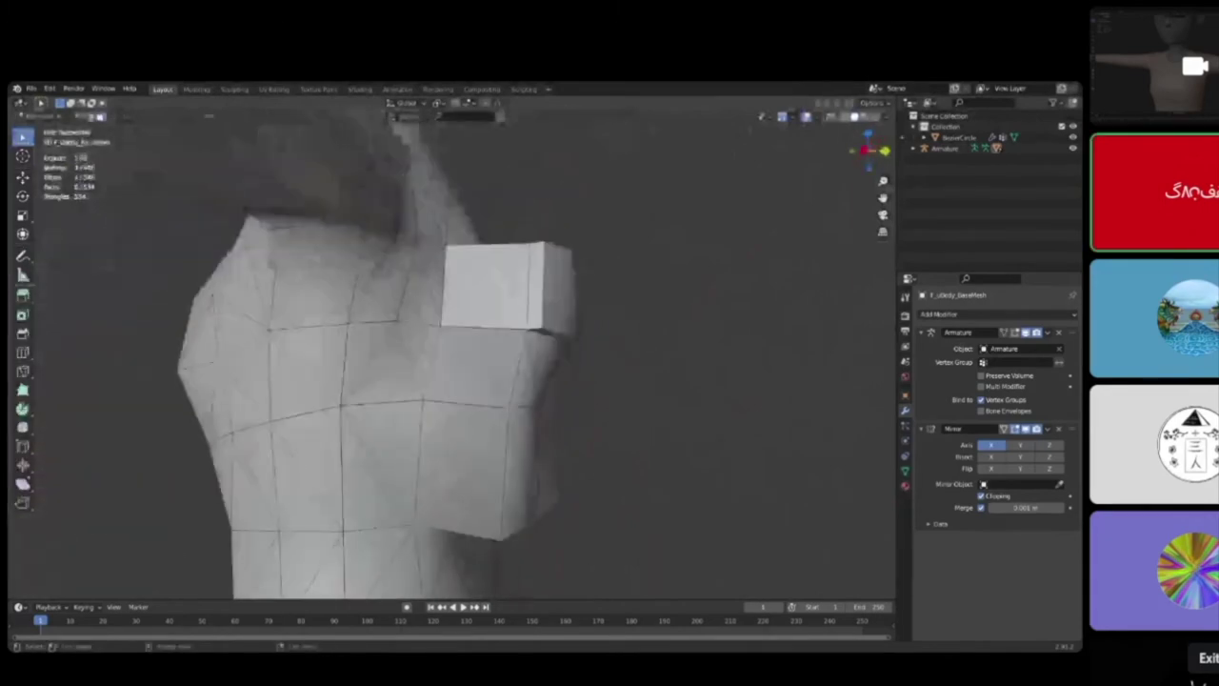
Step: Mark the edges where the extruded block meets the back as sharp and check the resulting shading
mouse_move(429, 400)
middle_mouse_down()
mouse_move(457, 324)
mouse_move(407, 400)
middle_mouse_up()
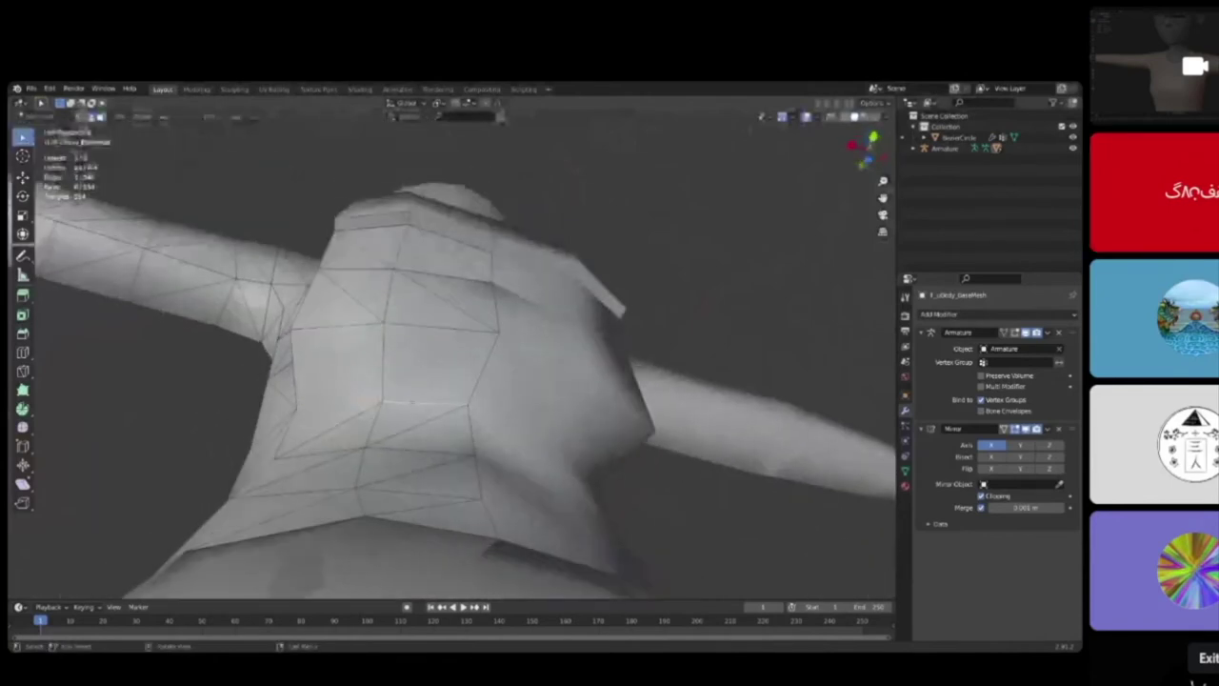
key("ctrl+e")
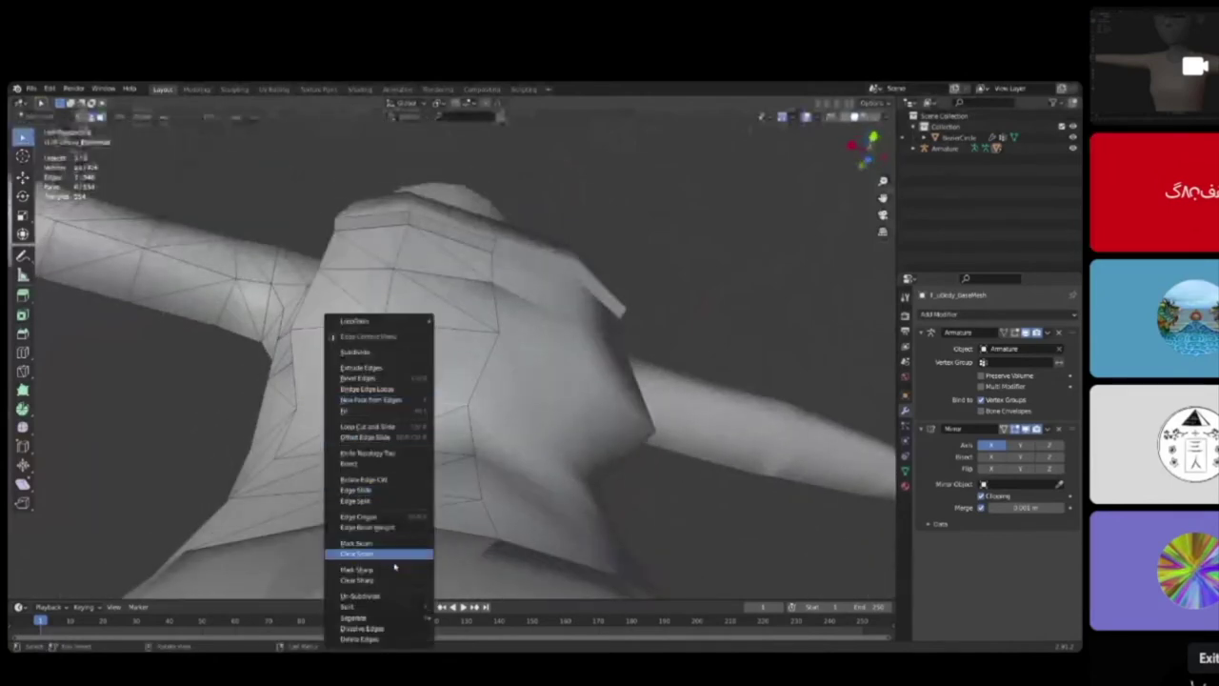
left_click(389, 570)
middle_click_drag(389, 571, 429, 533)
key("Tab")
middle_click_drag(503, 409, 433, 401)
key("Tab")
middle_click_drag(491, 373, 492, 386)
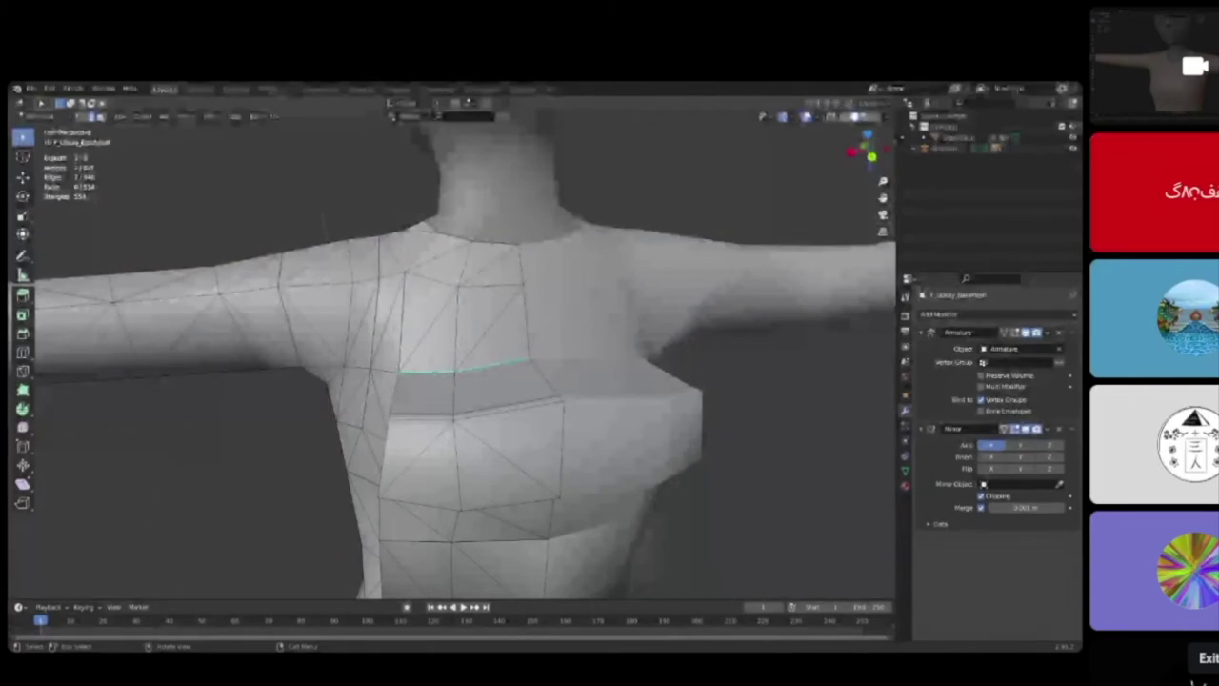
Step: Knife-cut the upper back from the shoulder vertex down to the sharp edge above the extruded block
middle_click_drag(492, 381, 452, 364)
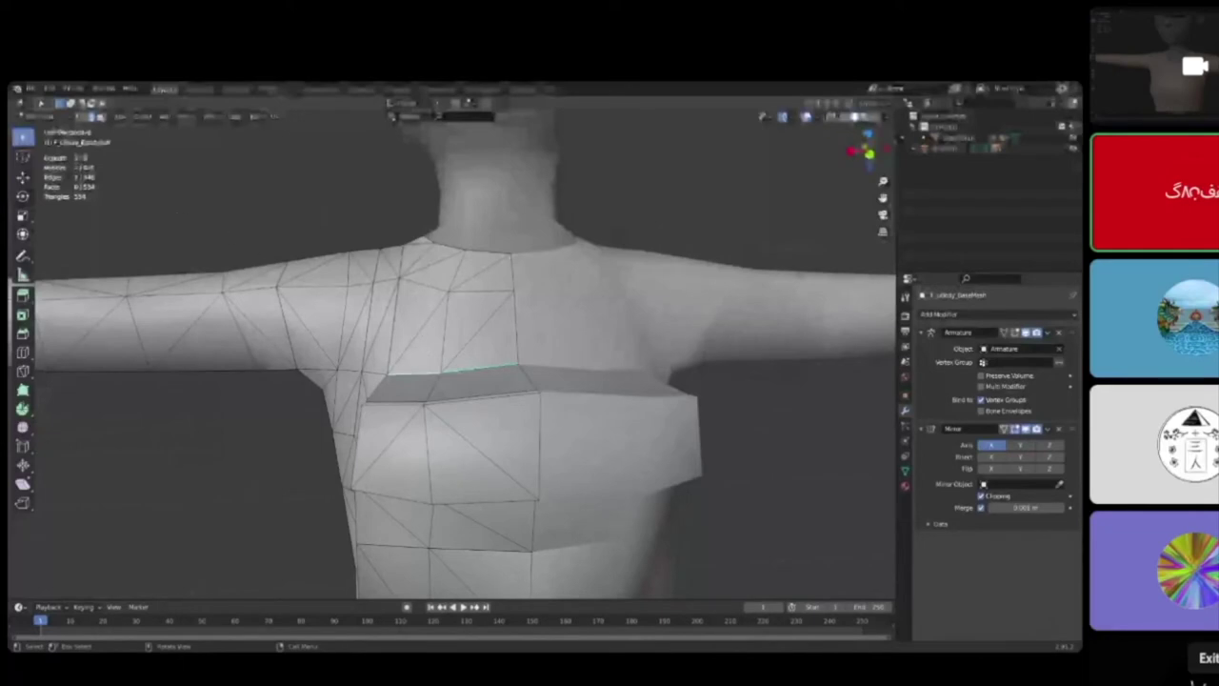
key("k")
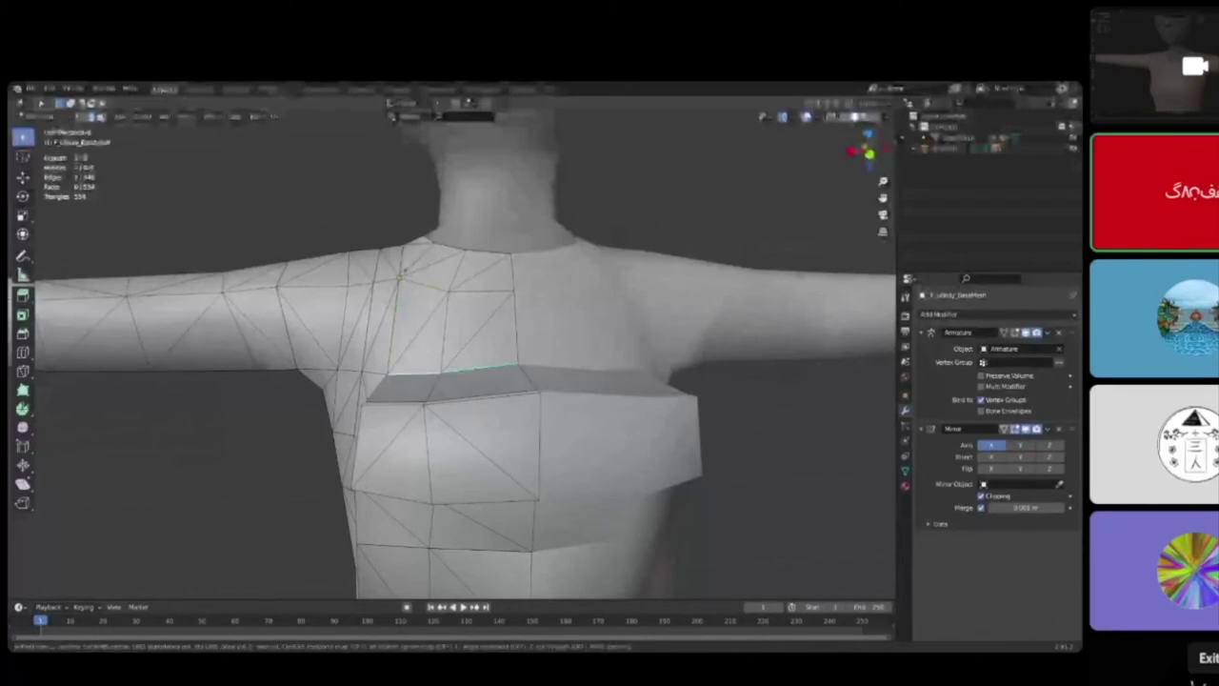
scroll(400, 276, "up", 3)
scroll(355, 217, "down", 4)
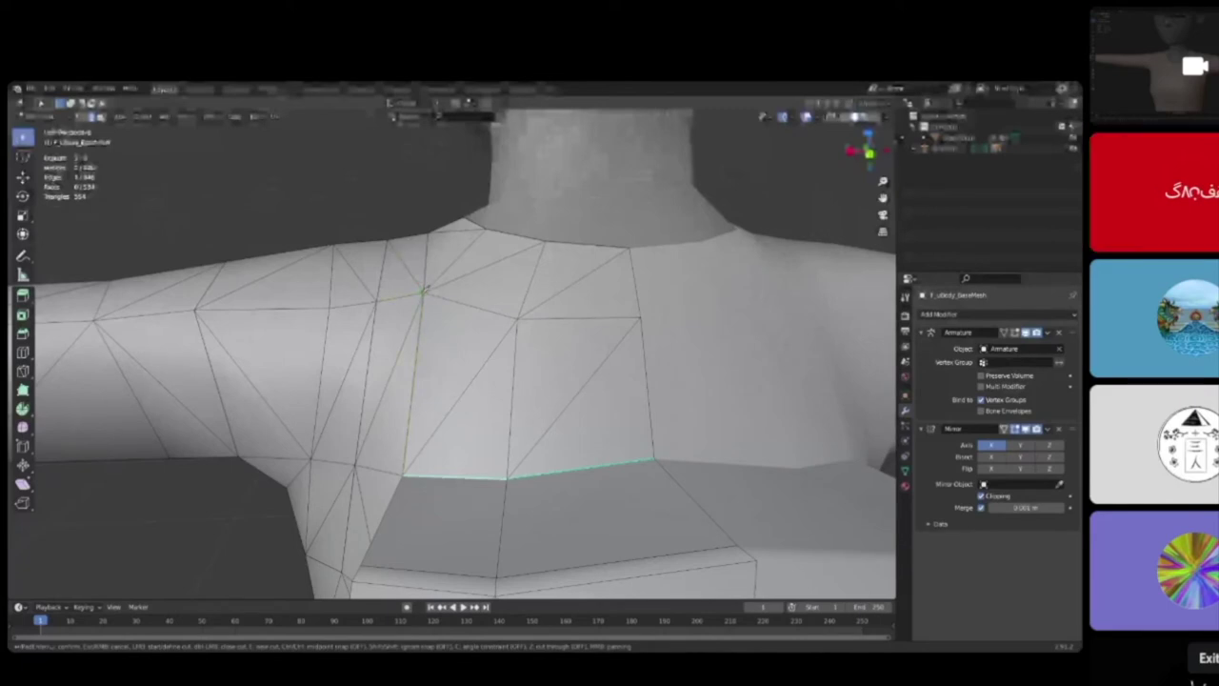
left_click(424, 293)
left_click(470, 486)
key("Return")
middle_click_drag(469, 485, 536, 489)
scroll(550, 419, "up", 2)
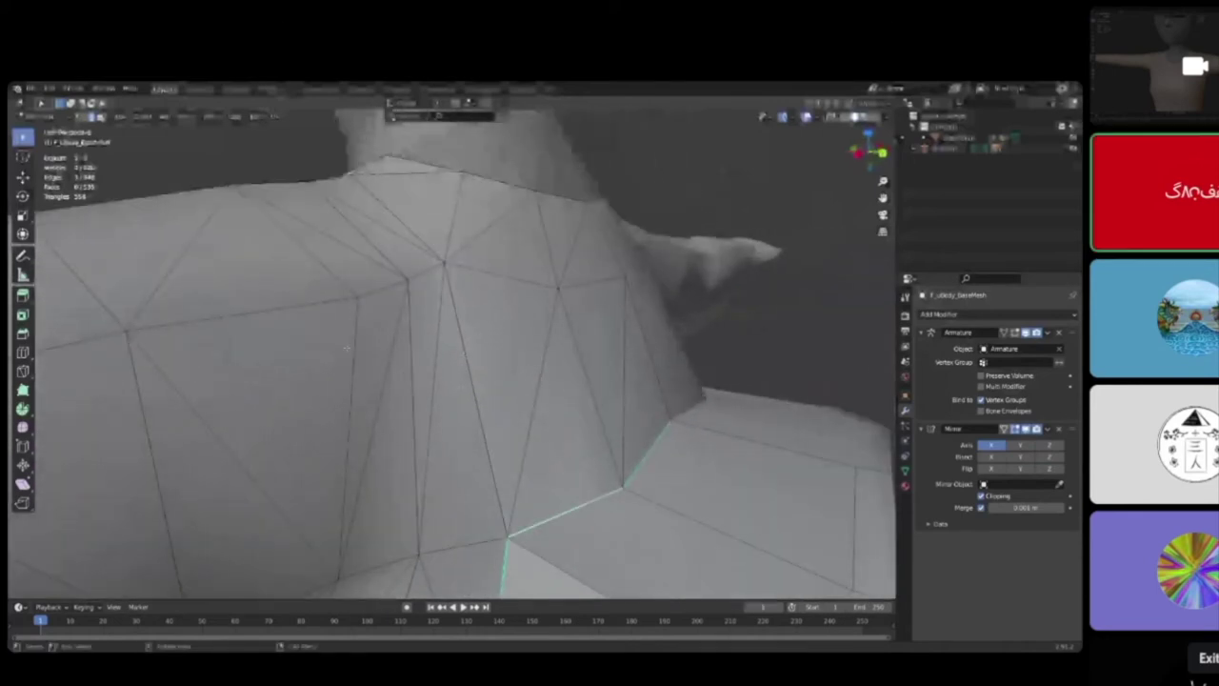
scroll(561, 392, "down", 4)
middle_click_drag(562, 392, 543, 392)
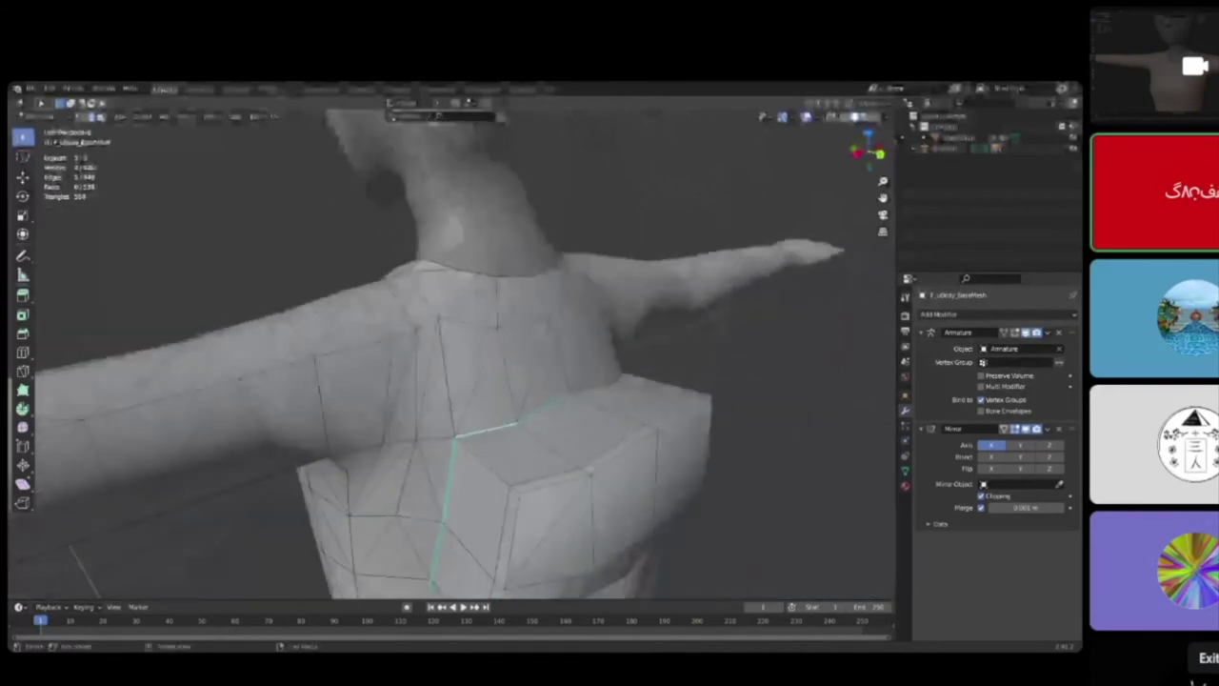
scroll(543, 392, "down", 3)
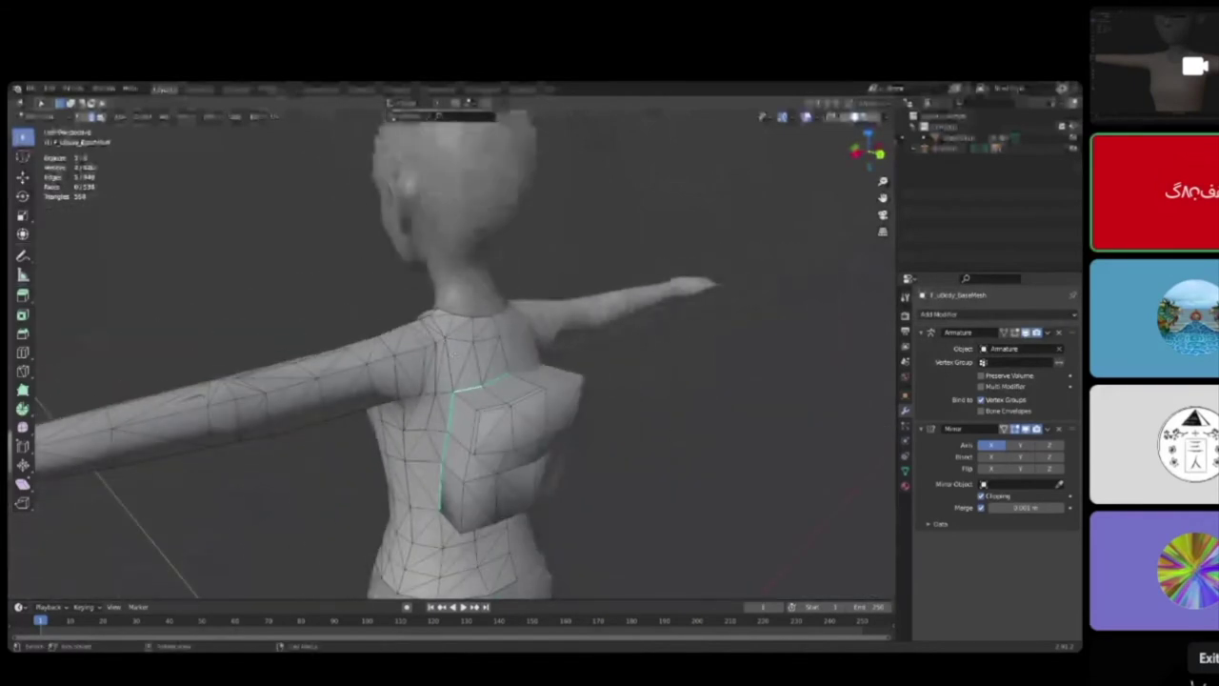
Step: Add a Weld modifier to the upper body mesh and apply it
key("Tab")
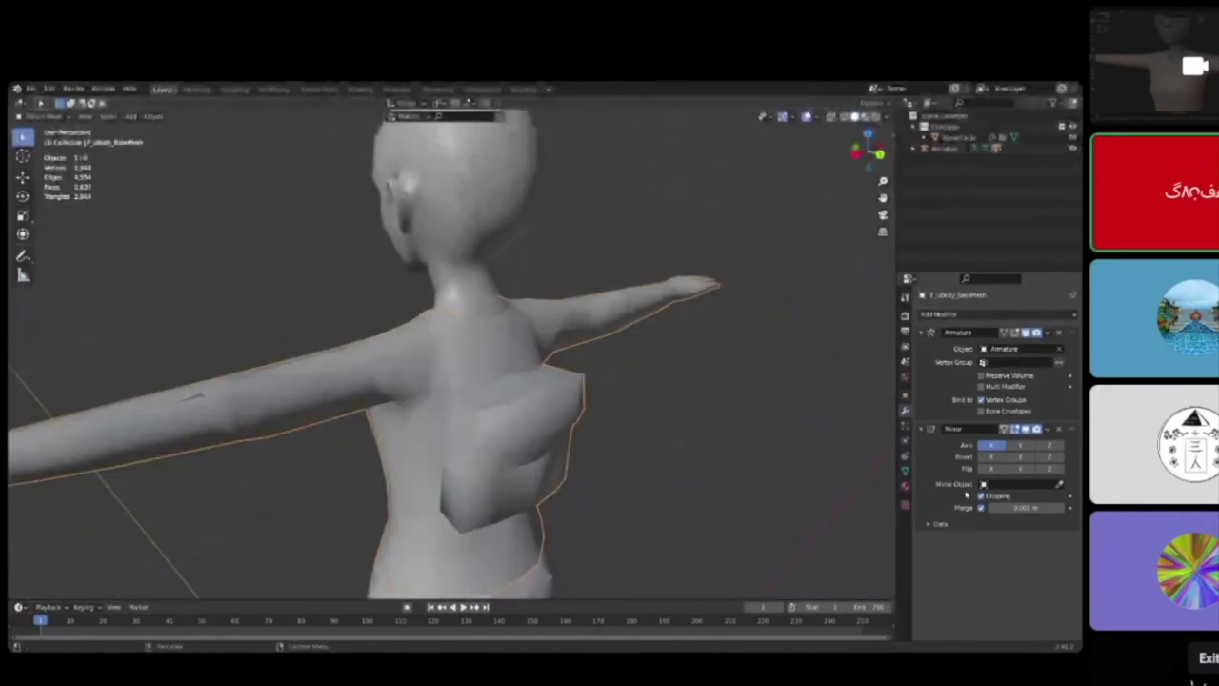
left_click(952, 314)
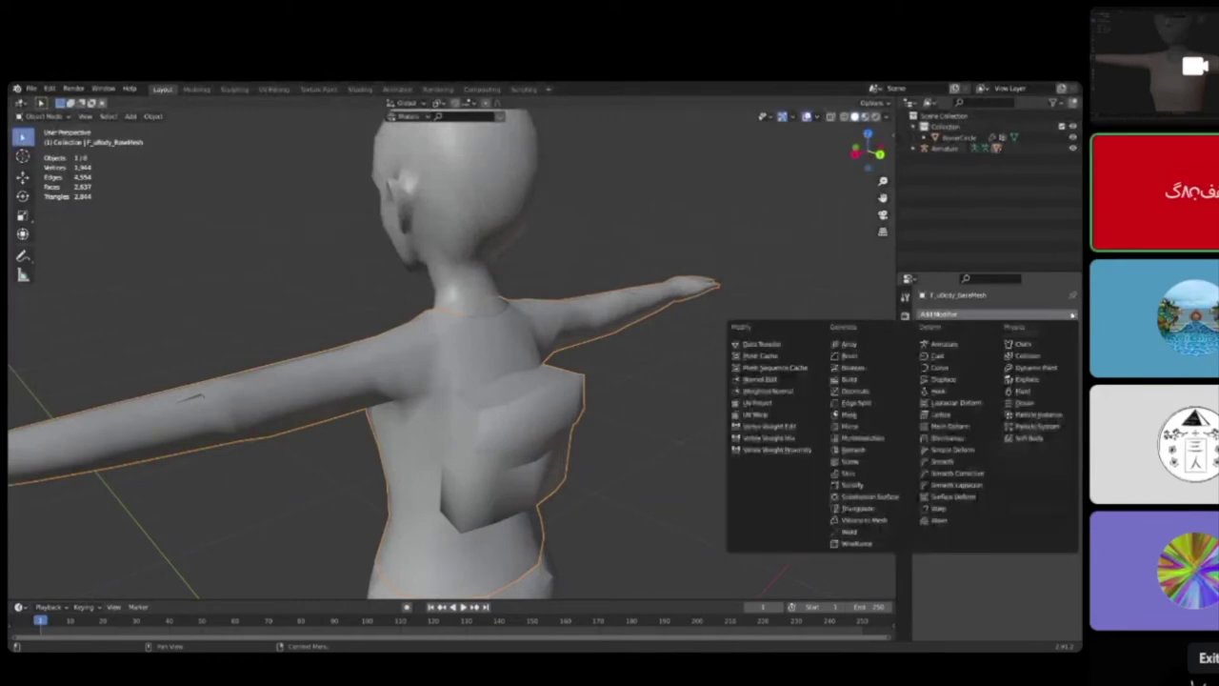
left_click(849, 530)
left_click(1047, 539)
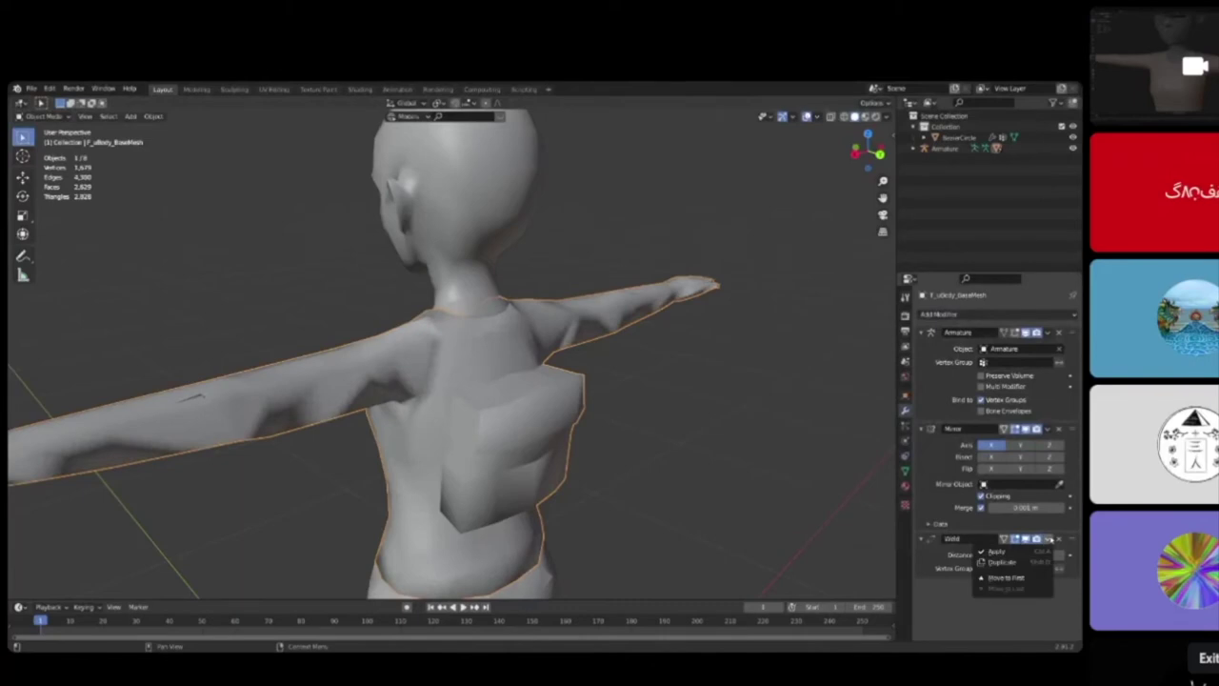
left_click(1027, 554)
Step: Return to editing the welded mesh and knife-cut the upper back panel down to the outer sharp edge
middle_click_drag(781, 423, 653, 383)
scroll(657, 393, "up", 2)
key("Tab")
scroll(722, 375, "up", 2)
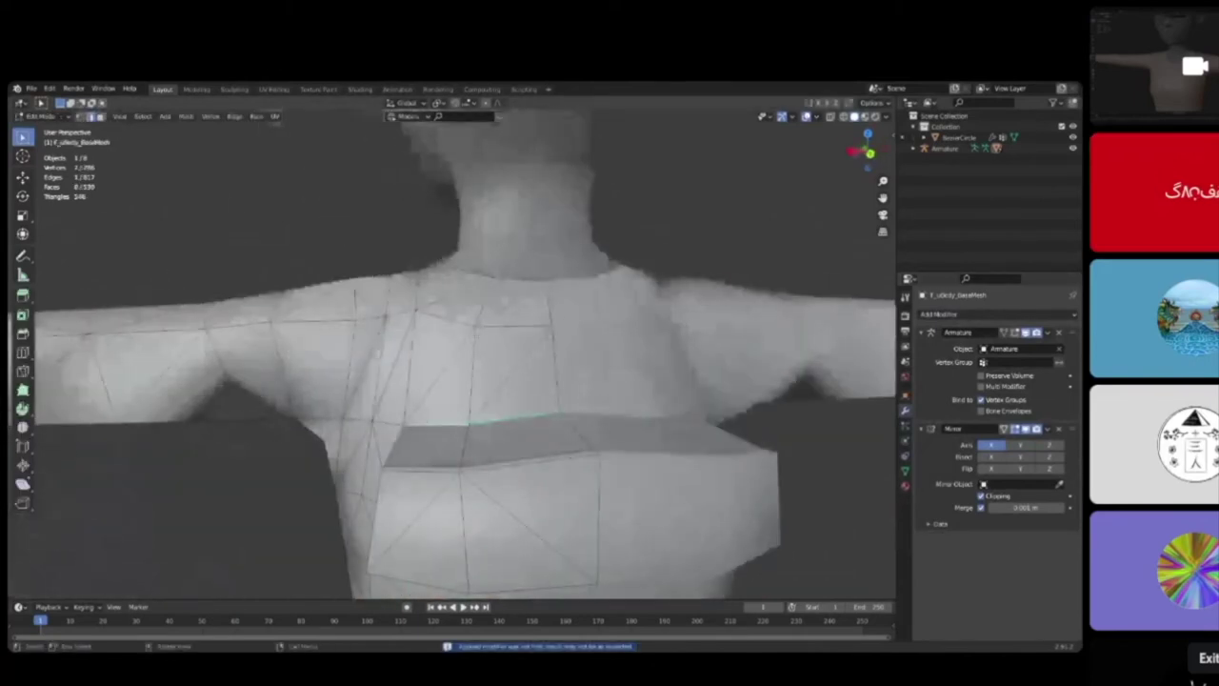
scroll(653, 383, "up", 1)
key("k")
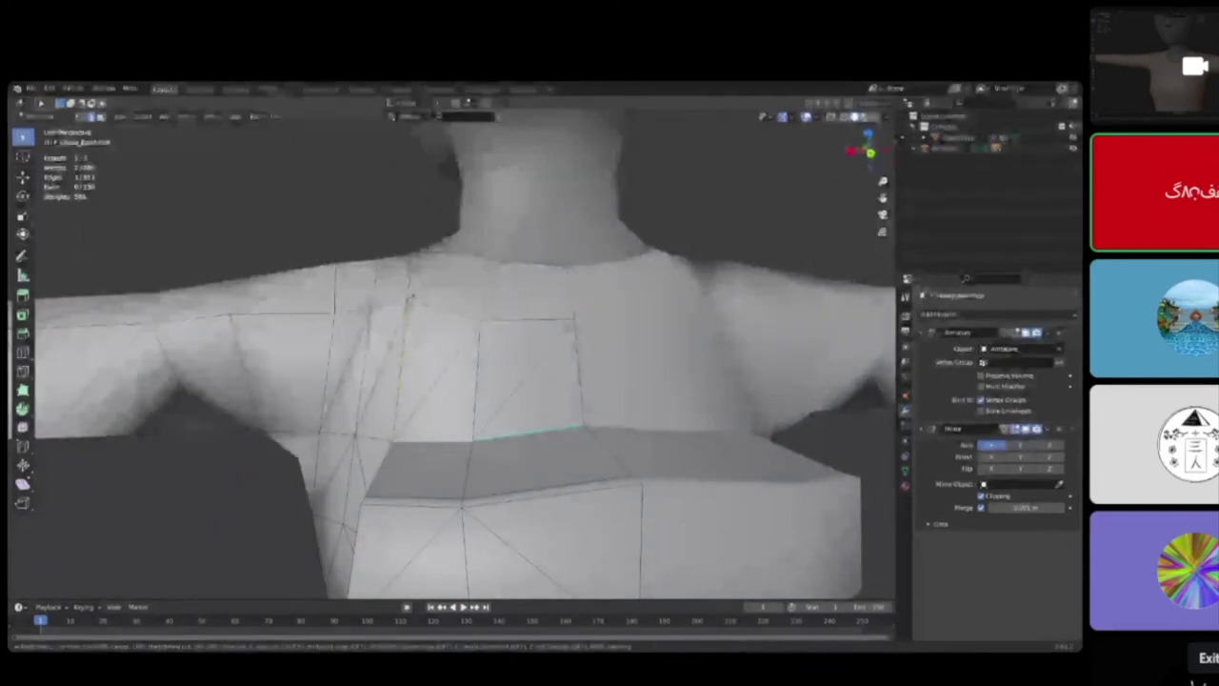
key("Tab")
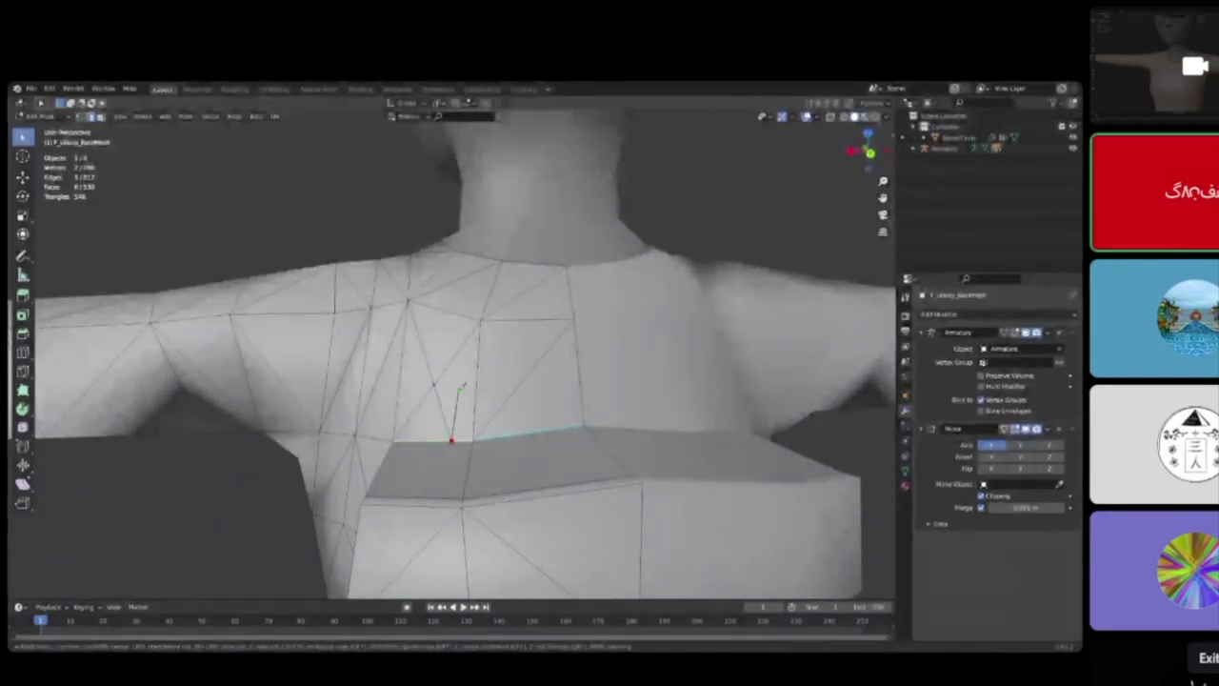
middle_click_drag(459, 389, 476, 389)
middle_click_drag(417, 389, 464, 370, "shift")
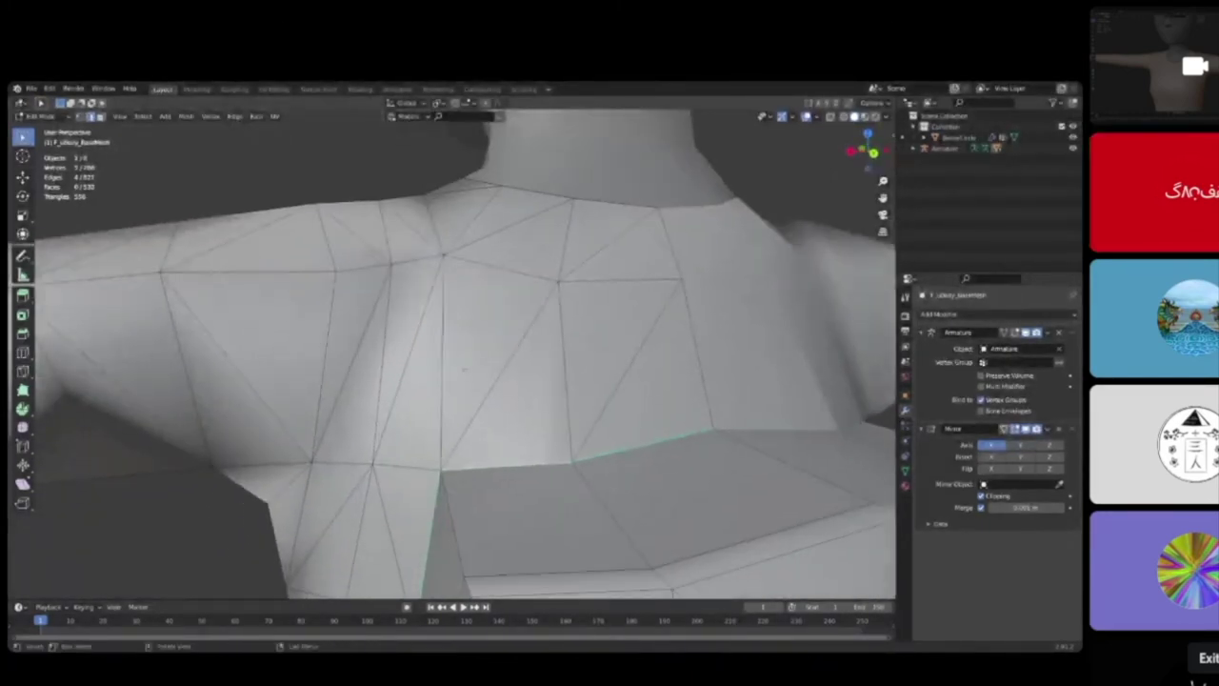
Step: Knife-cut another line from the vertex nearer the arm across the upper back to the sharp edge
key("k")
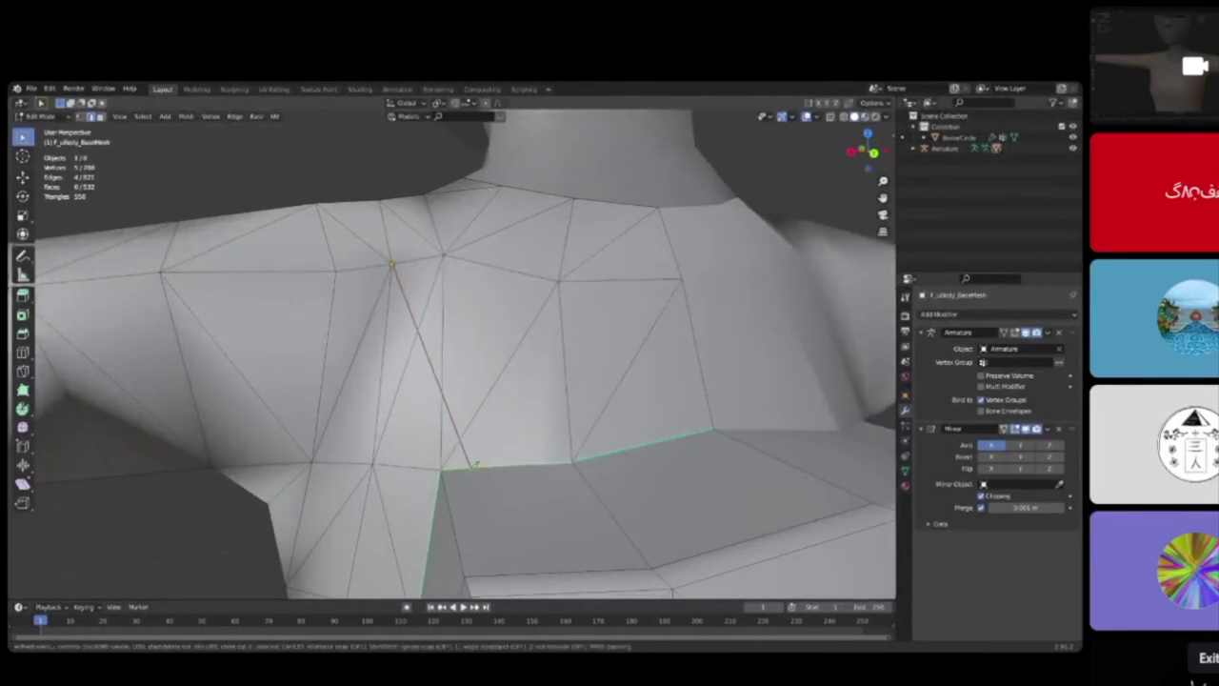
key("Return")
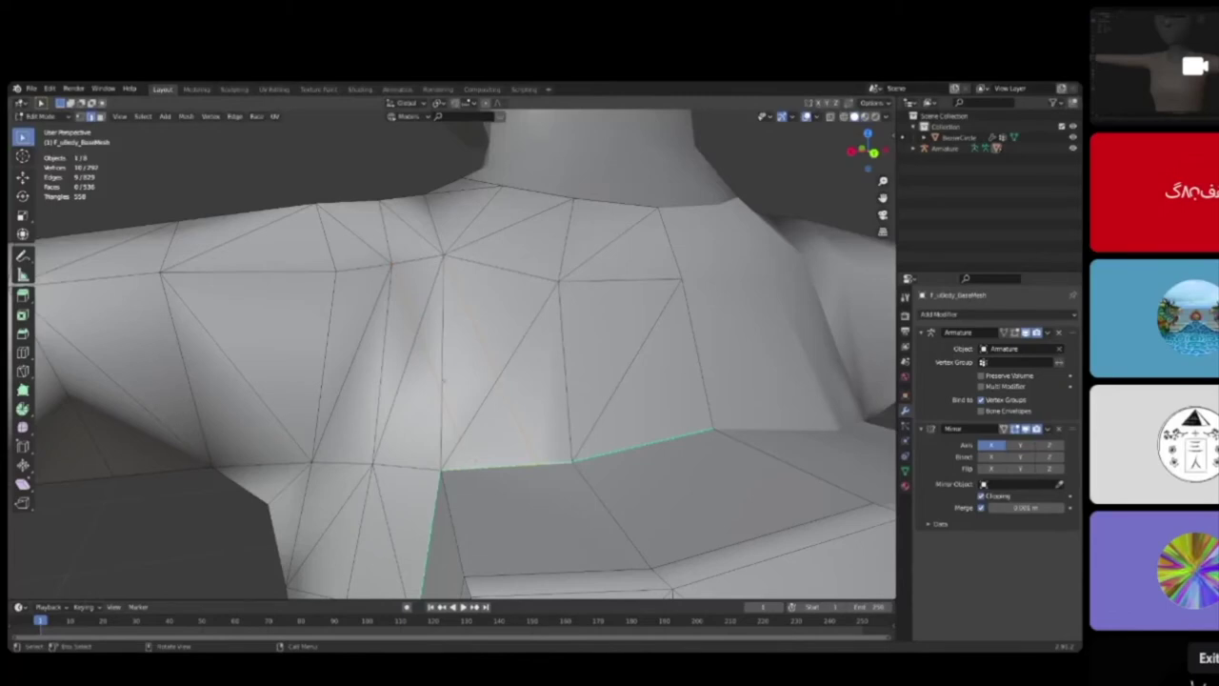
scroll(445, 383, "down", 2)
middle_click_drag(444, 383, 486, 322, "shift")
middle_click_drag(600, 419, 552, 410)
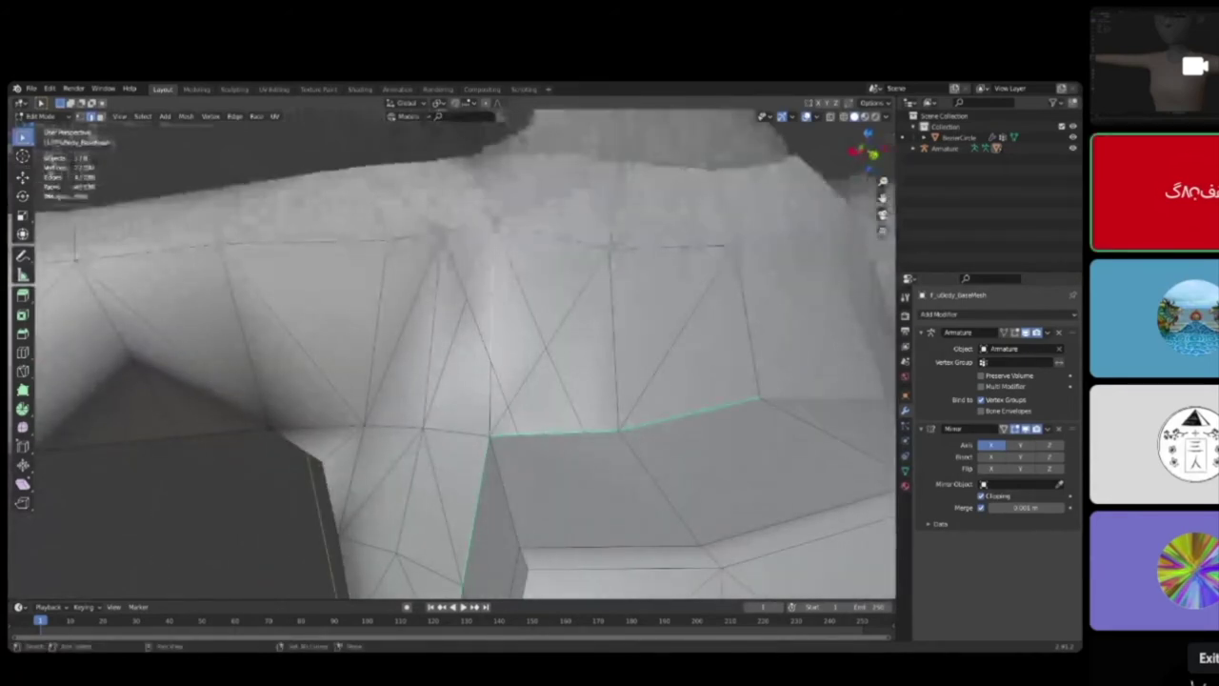
Step: Dissolve the leftover diagonal edges on the upper back panel above the extruded block's outer corner
middle_click_drag(477, 381, 481, 356)
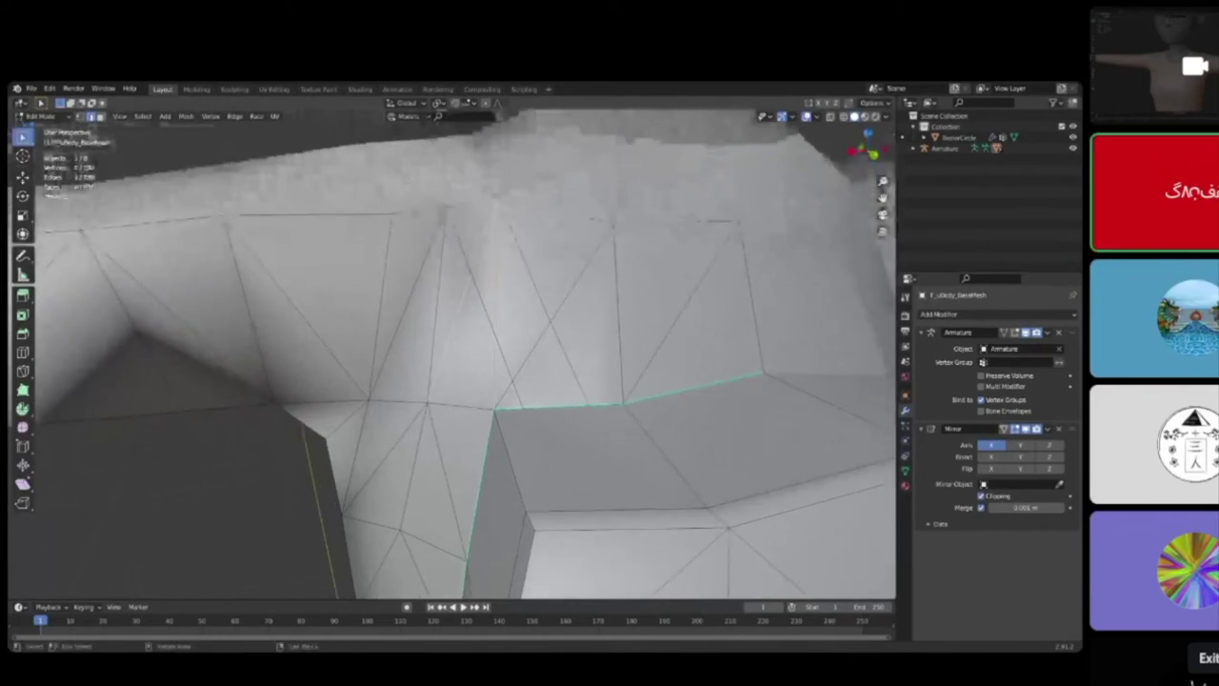
key("ctrl+e")
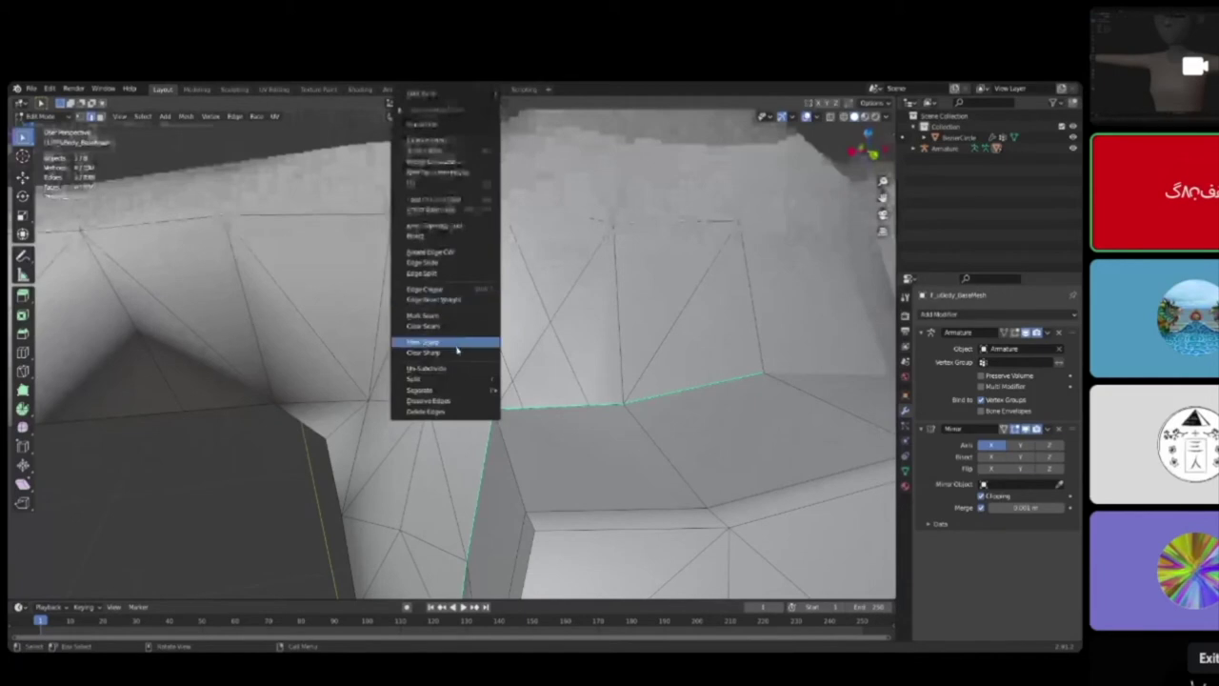
left_click(447, 400)
mouse_move(448, 400)
middle_mouse_down()
mouse_move(533, 371)
mouse_move(441, 393)
middle_mouse_up()
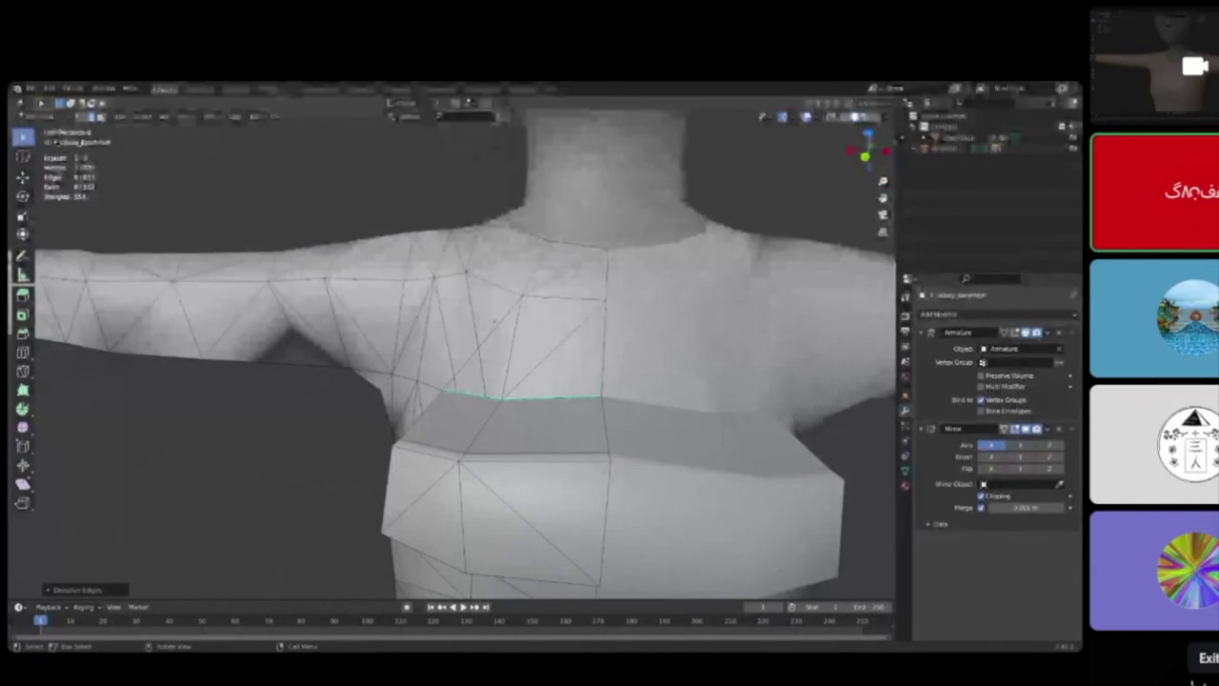
middle_click_drag(493, 322, 390, 331)
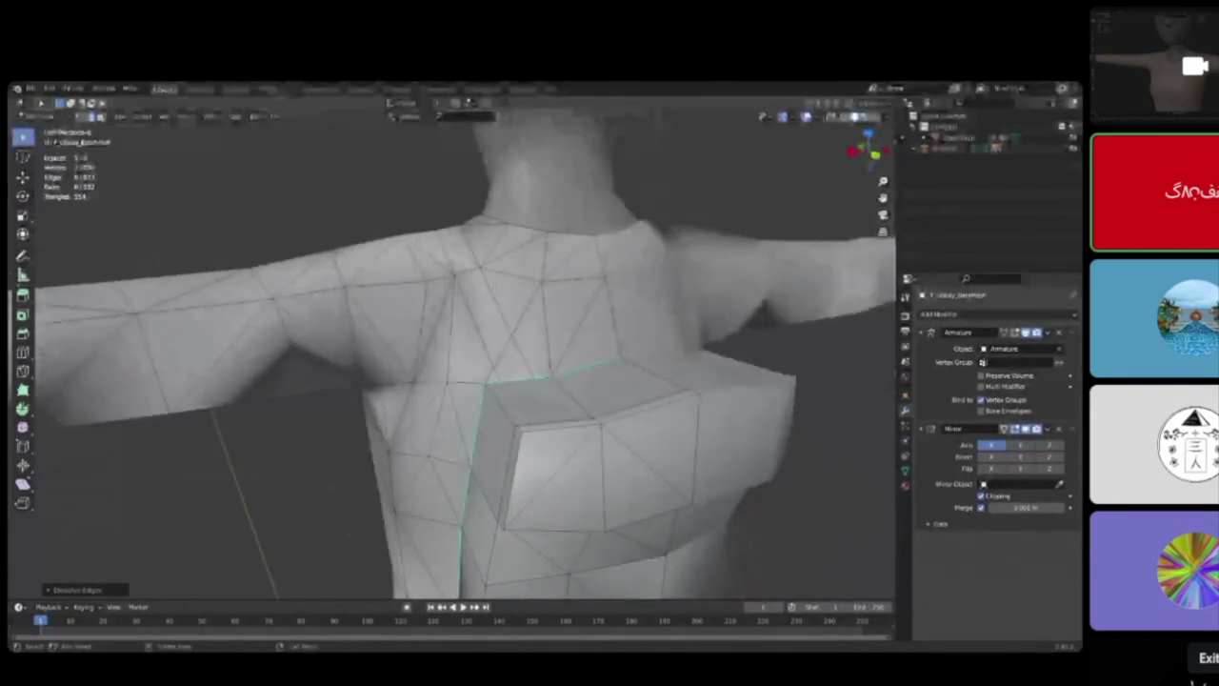
middle_click_drag(466, 355, 451, 343)
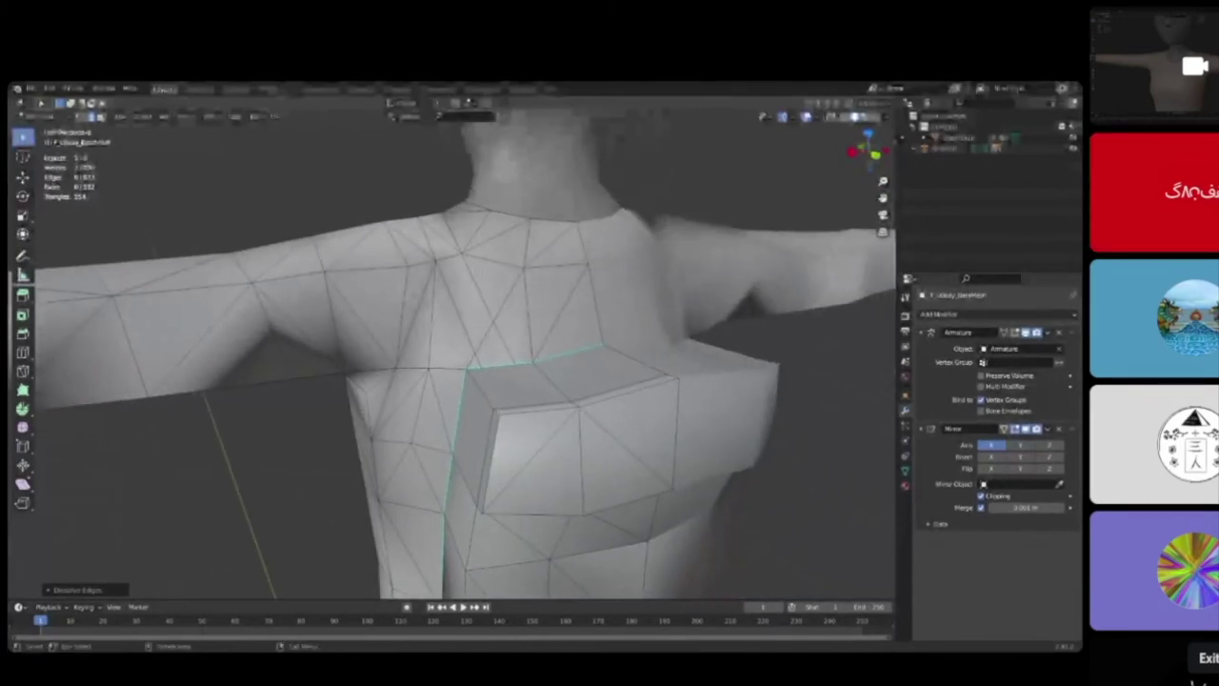
scroll(452, 357, "up", 6)
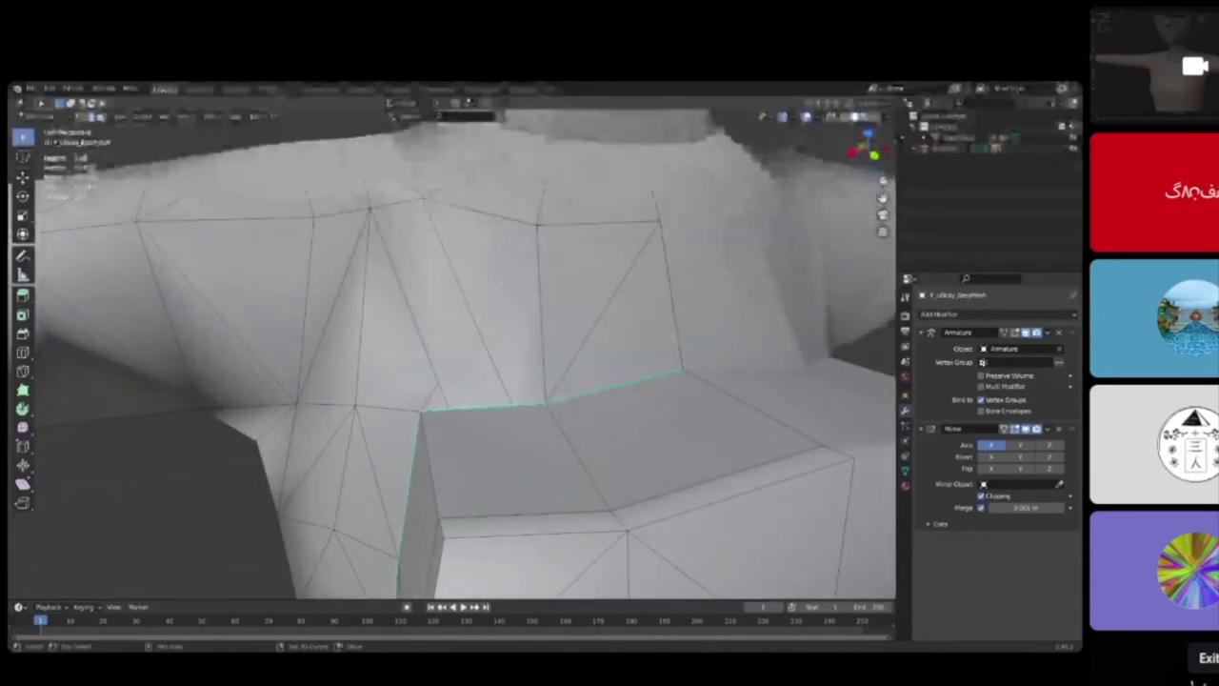
key("ctrl+e")
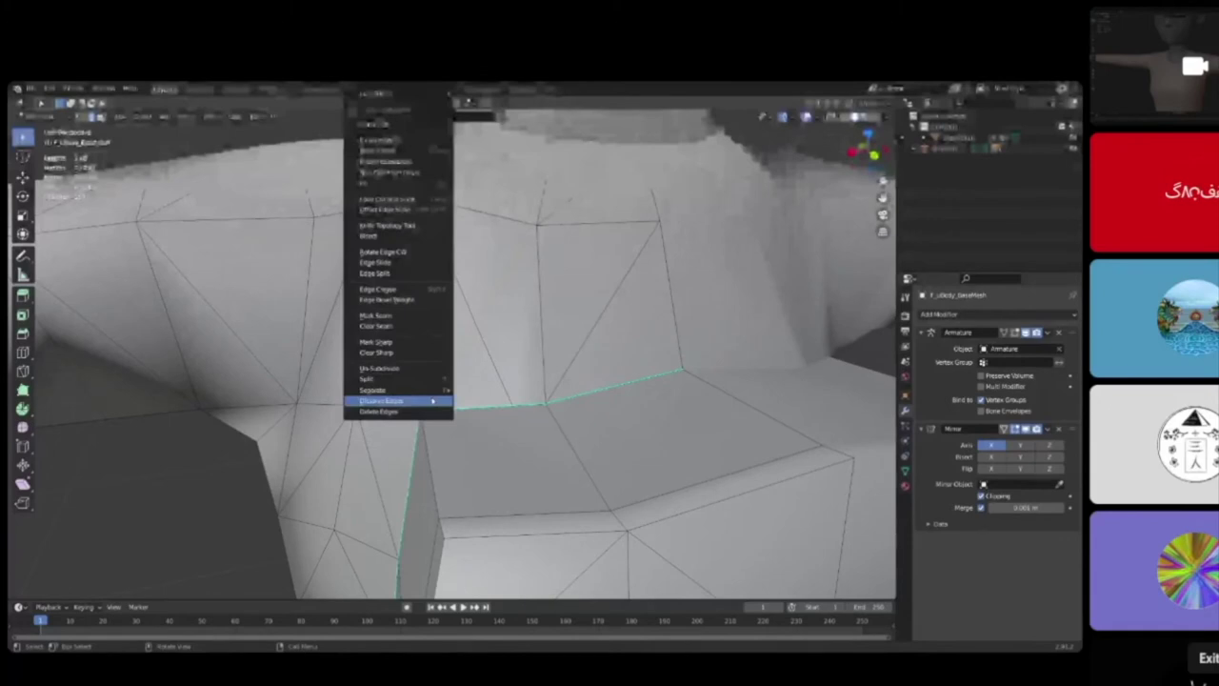
left_click(381, 401)
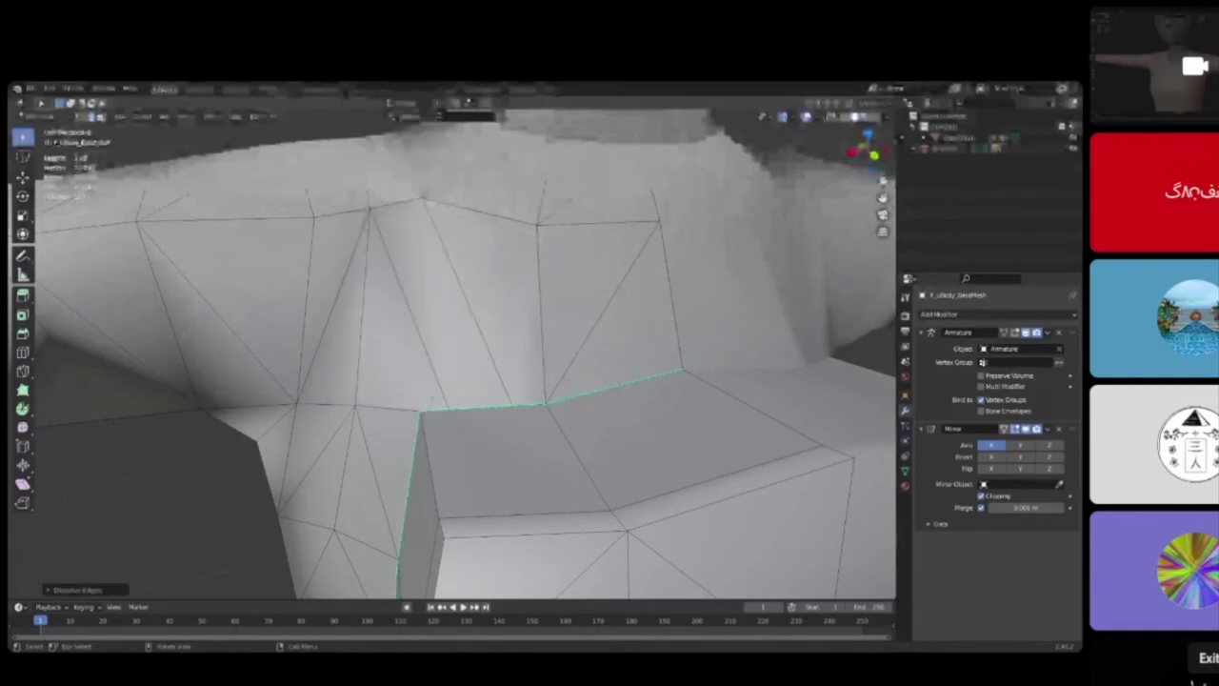
Step: Knife-cut the upper back at the extruded block's upper outer corner, where the sharp edges meet
scroll(486, 380, "down", 5)
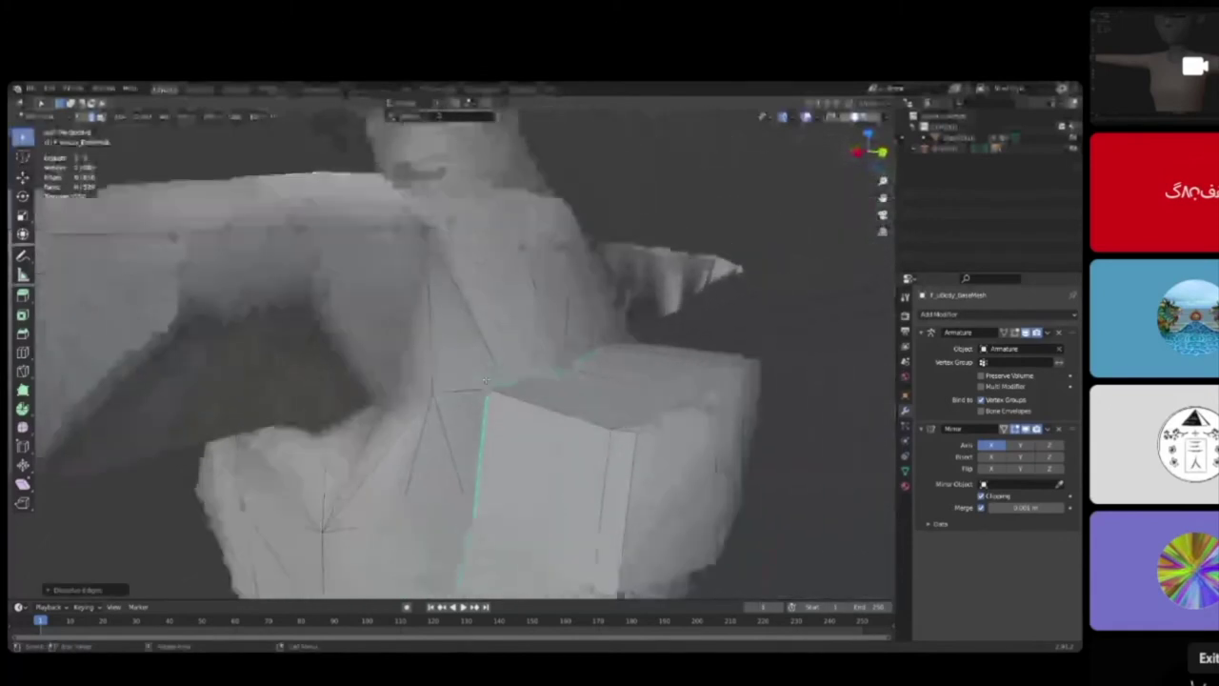
scroll(486, 380, "up", 3)
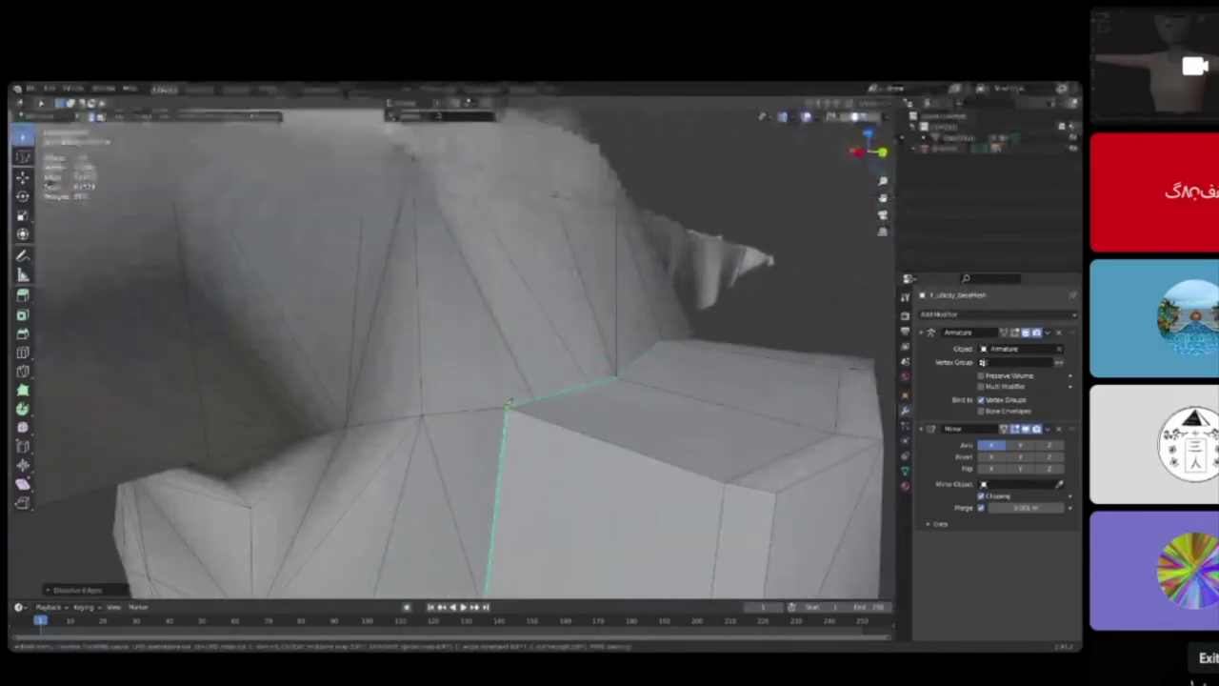
key("Return")
Step: Knife-cut the side of the torso diagonally down to the lower outer corner of the extruded back block
scroll(413, 286, "down", 5)
middle_click_drag(367, 310, 485, 191)
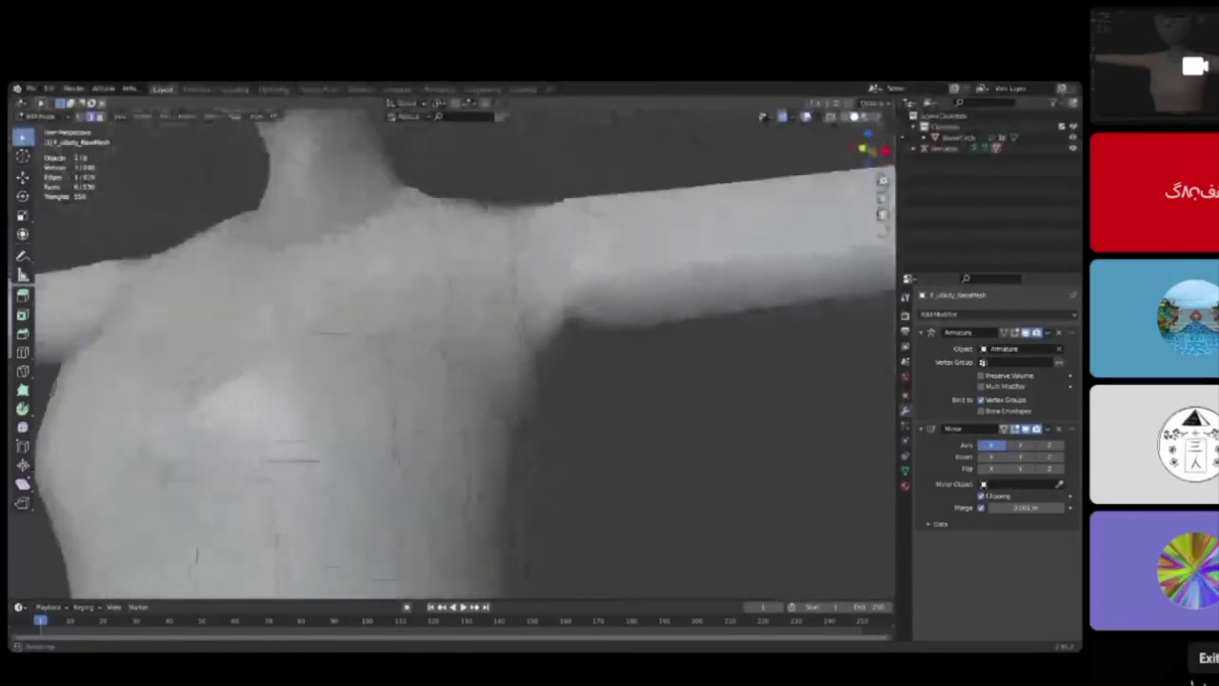
middle_click_drag(485, 286, 442, 272)
mouse_move(538, 486)
middle_mouse_down()
mouse_move(582, 440)
mouse_move(607, 444)
mouse_move(562, 480)
middle_mouse_up()
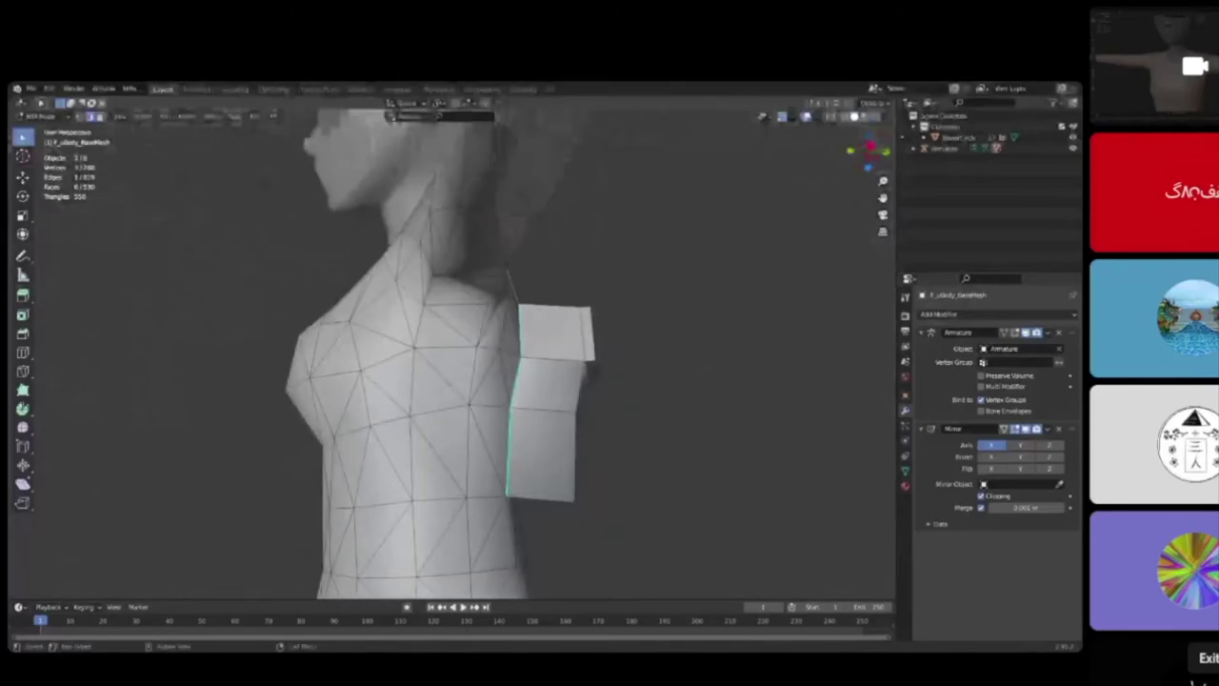
middle_click_drag(323, 292, 514, 289)
middle_click_drag(464, 423, 430, 398)
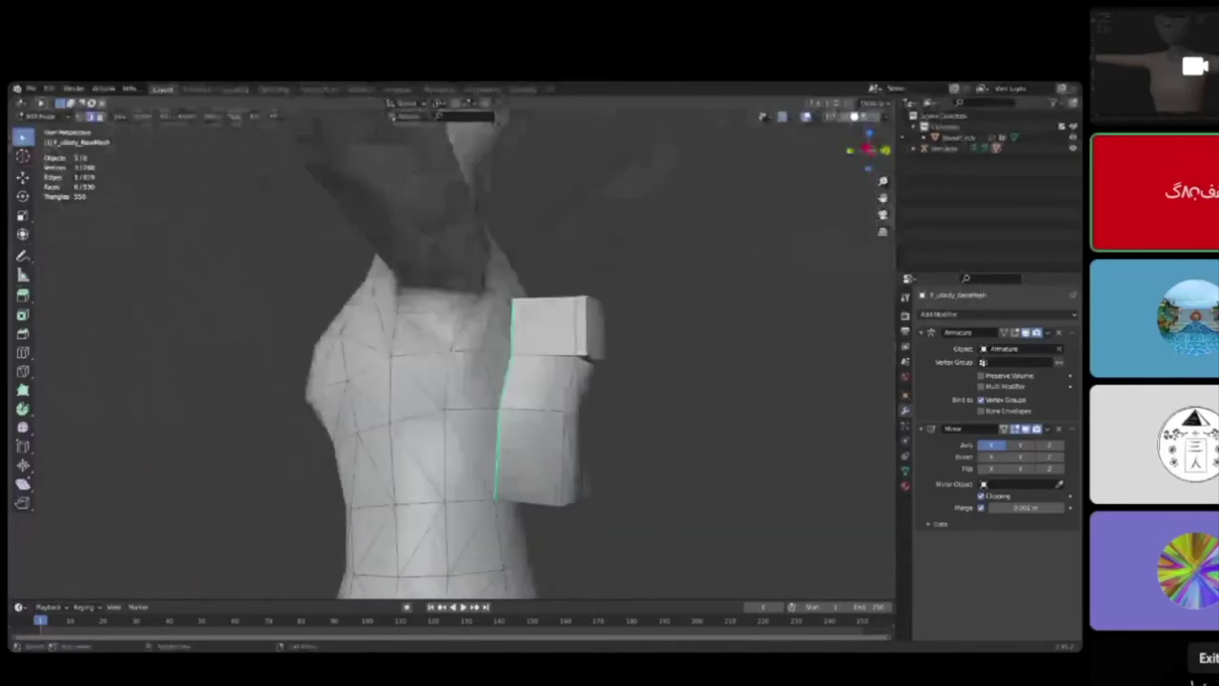
scroll(430, 398, "up", 1)
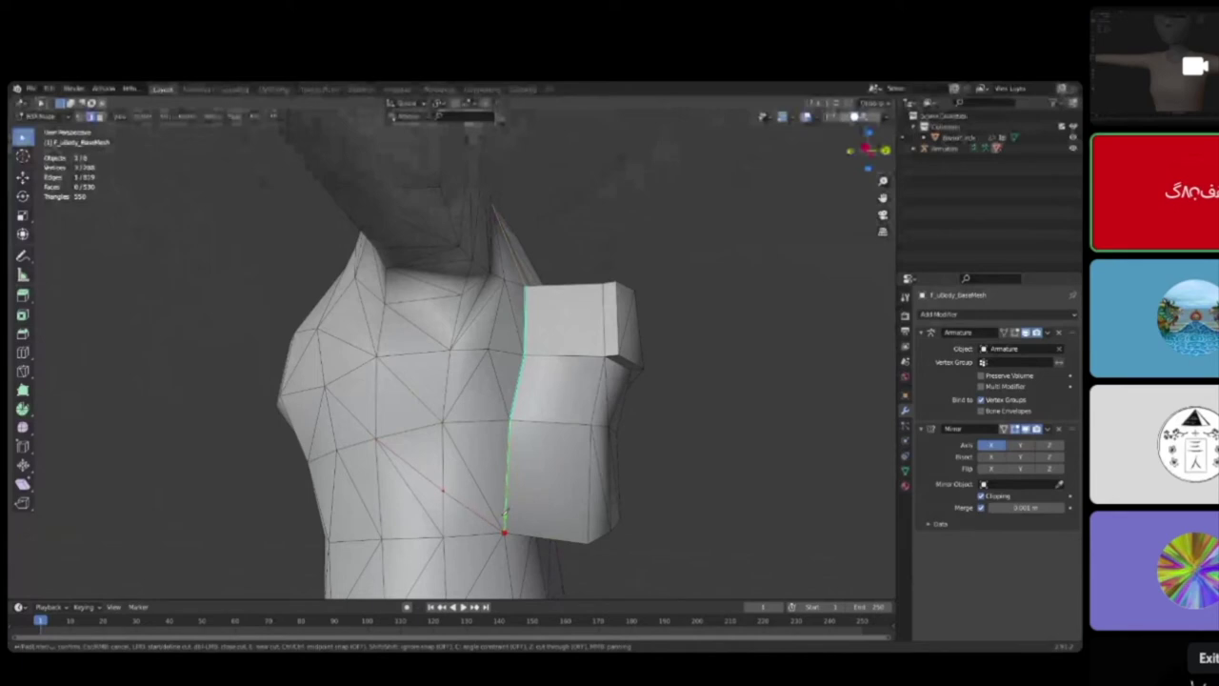
key("Return")
Step: Knife-cut another line from the mid-side vertex of the torso to the block's vertical sharp edge
key("k")
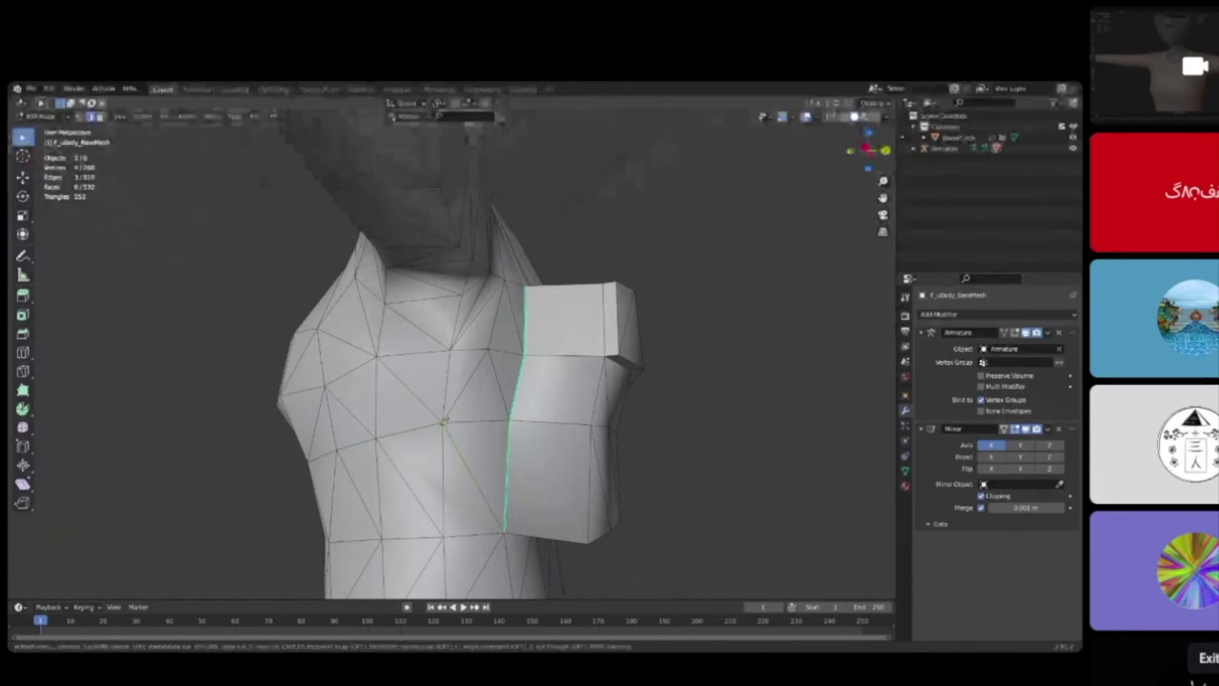
left_click(507, 477)
key("Return")
middle_click_drag(505, 478, 494, 412)
scroll(543, 442, "down", 3)
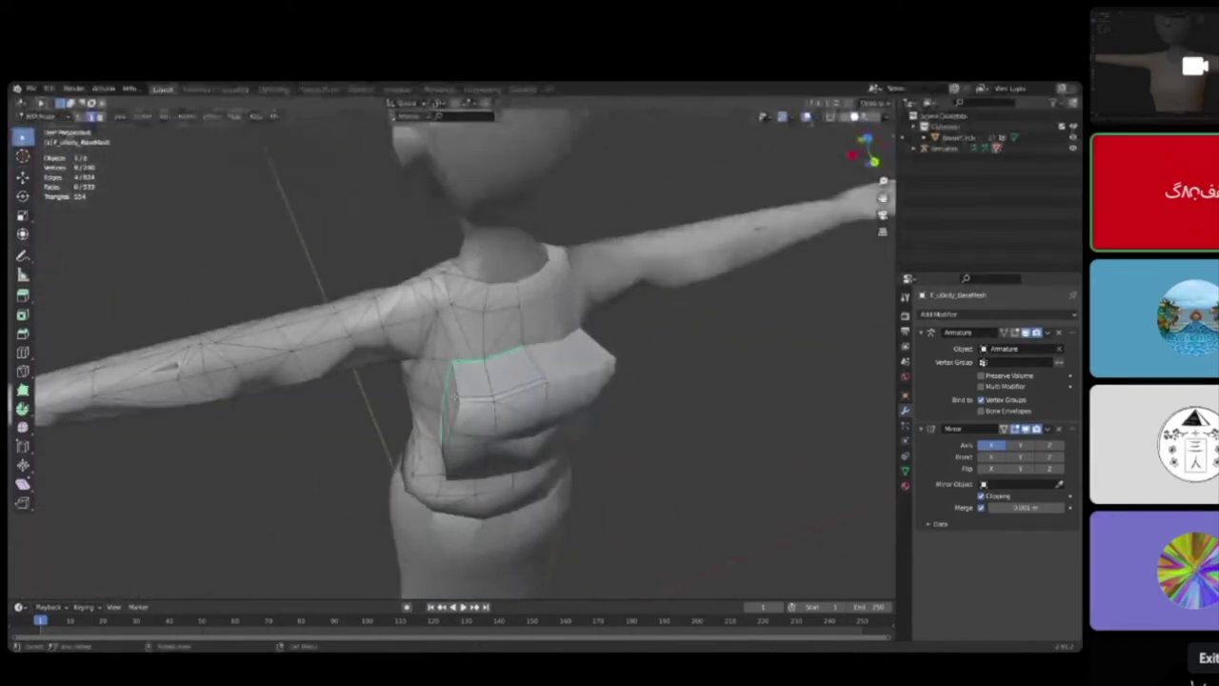
Step: Select a strip of faces from the top of the back block over the shoulder and down the chest beside the arm
scroll(452, 276, "up", 2)
left_click(462, 373)
left_click(440, 315, "shift")
middle_click_drag(447, 329, 628, 329)
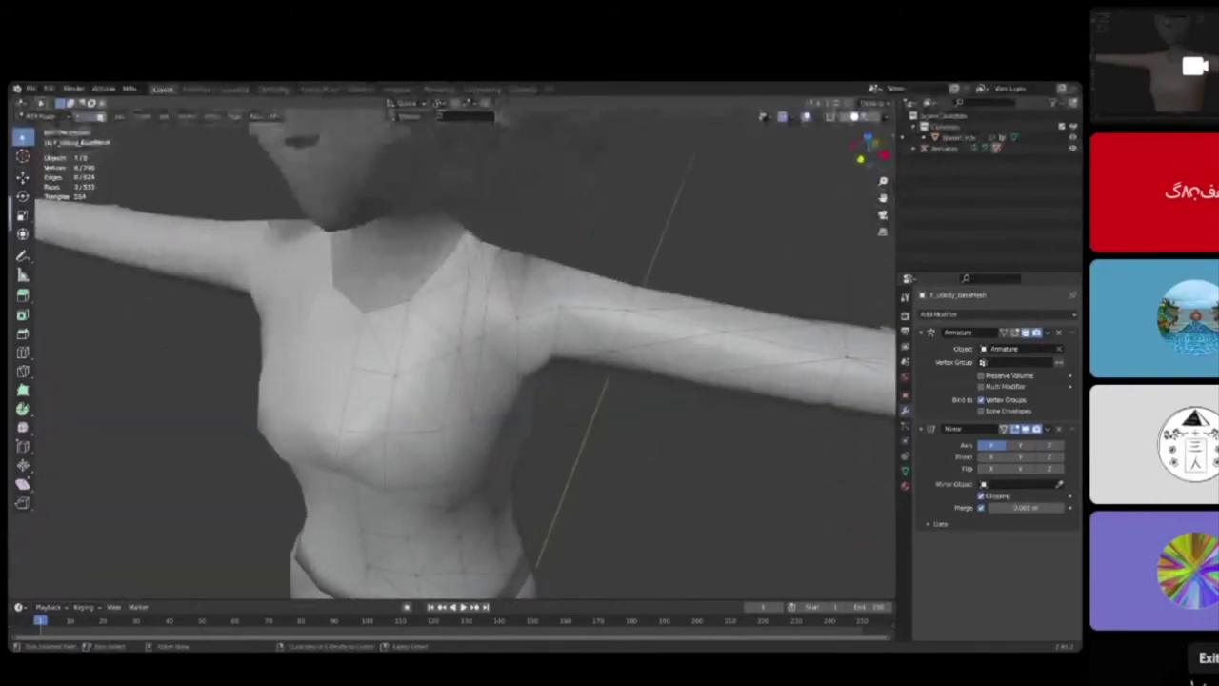
left_click(473, 319, "ctrl")
middle_click_drag(474, 319, 433, 278)
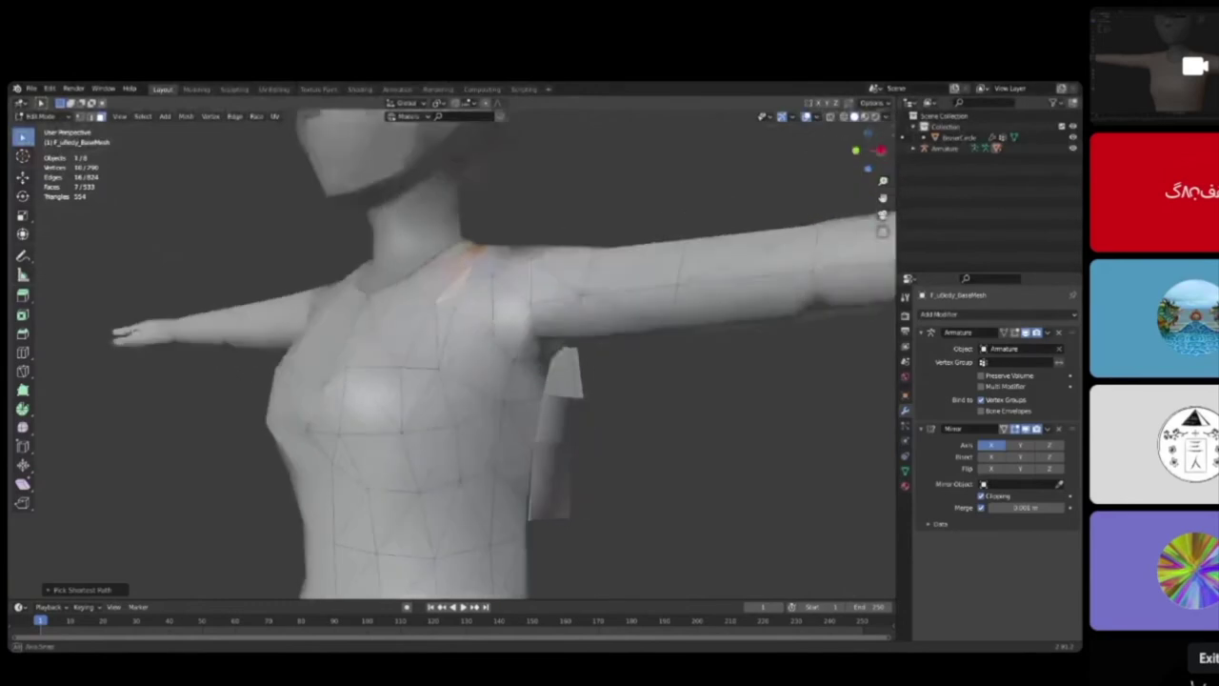
left_click(419, 394, "ctrl")
left_click(437, 409, "ctrl")
middle_click_drag(436, 410, 310, 380)
middle_click_drag(442, 350, 304, 350)
Step: Extend the face strip under the arm and around the side of the torso to the back block
left_click(462, 363)
middle_click_drag(463, 363, 464, 410)
middle_click_drag(276, 338, 238, 338)
middle_click_drag(496, 419, 429, 388)
left_click(471, 379, "ctrl")
left_click(473, 419, "ctrl")
middle_click_drag(495, 437, 457, 360)
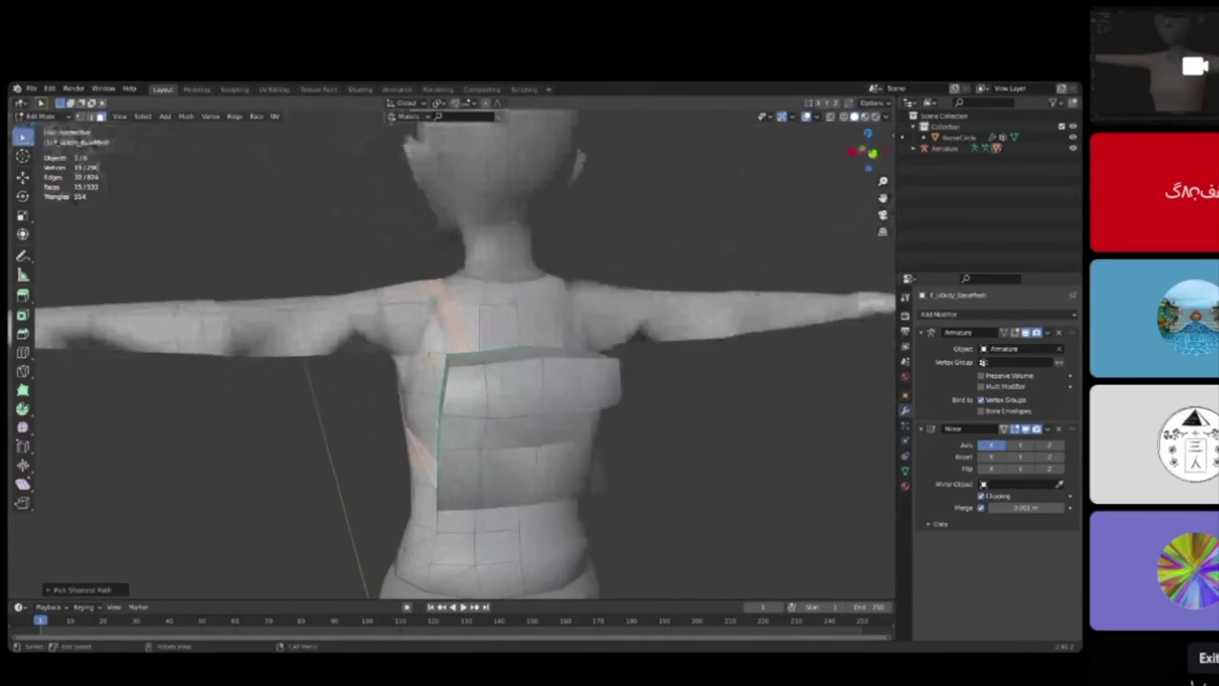
Step: Try to extrude the whole shoulder strap strip outward and move it along the X axis
key("e")
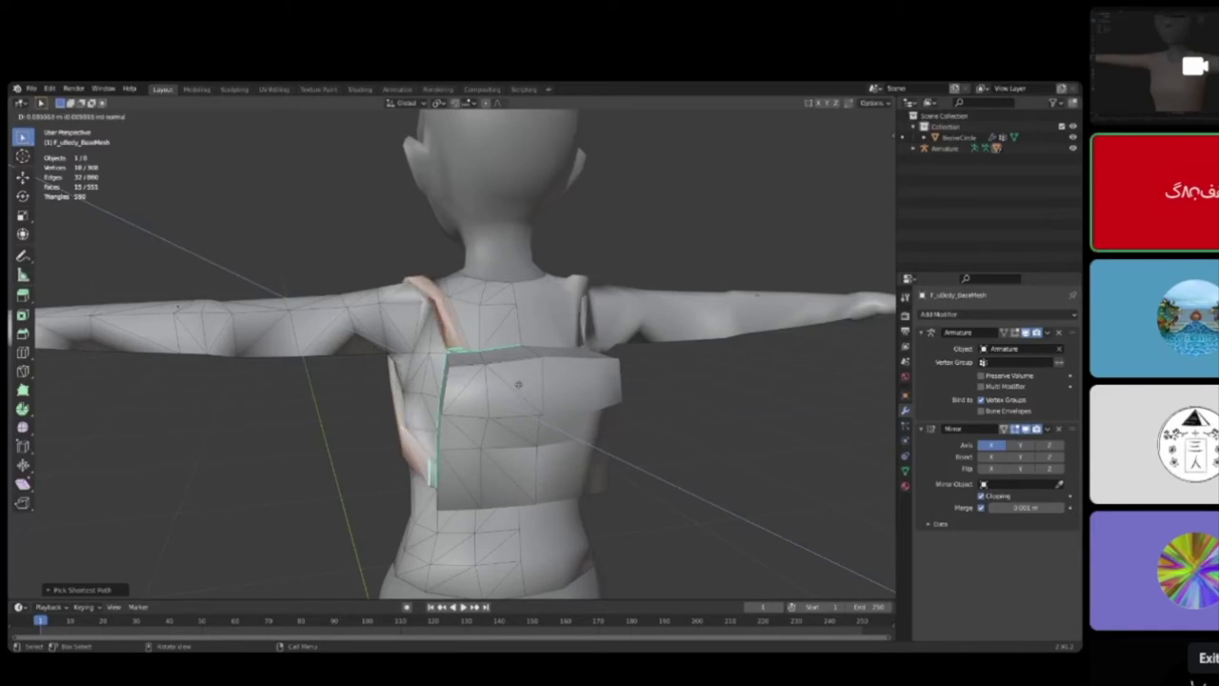
left_click(519, 384)
mouse_move(520, 385)
middle_mouse_down()
mouse_move(493, 379)
mouse_move(590, 361)
mouse_move(610, 315)
mouse_move(571, 381)
mouse_move(549, 388)
mouse_move(590, 381)
mouse_move(539, 380)
middle_mouse_up()
key("g")
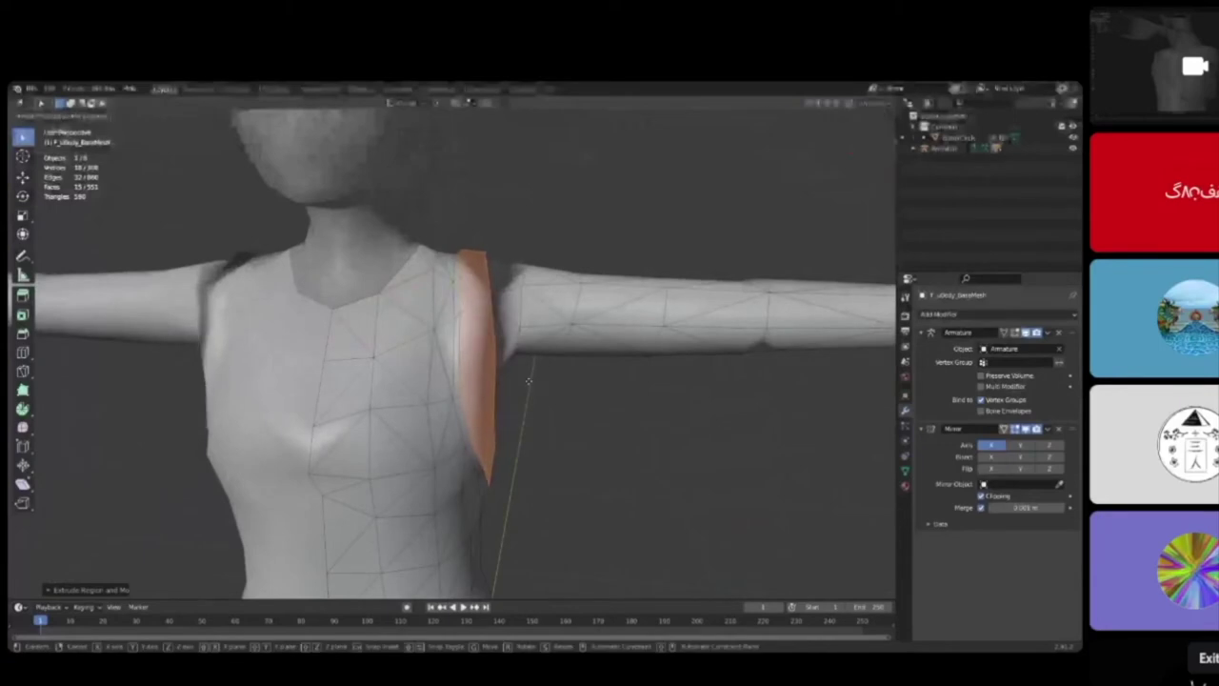
key("x")
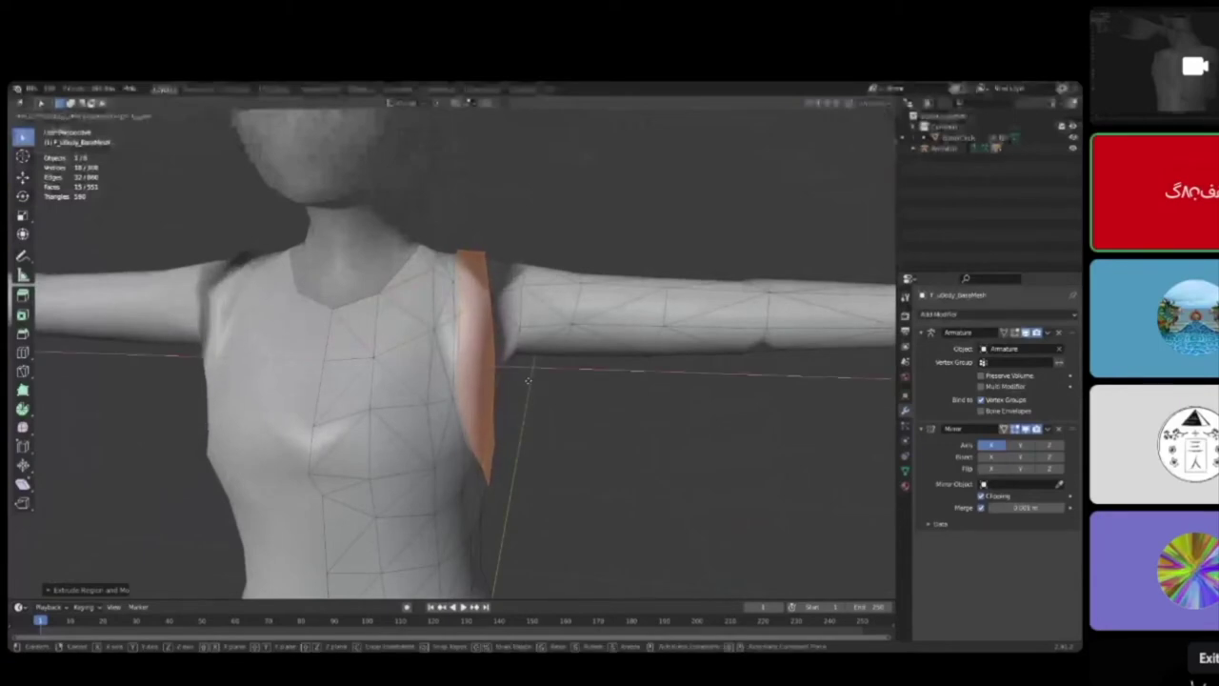
left_click(527, 380)
middle_click_drag(526, 380, 291, 397)
middle_click_drag(419, 329, 352, 375)
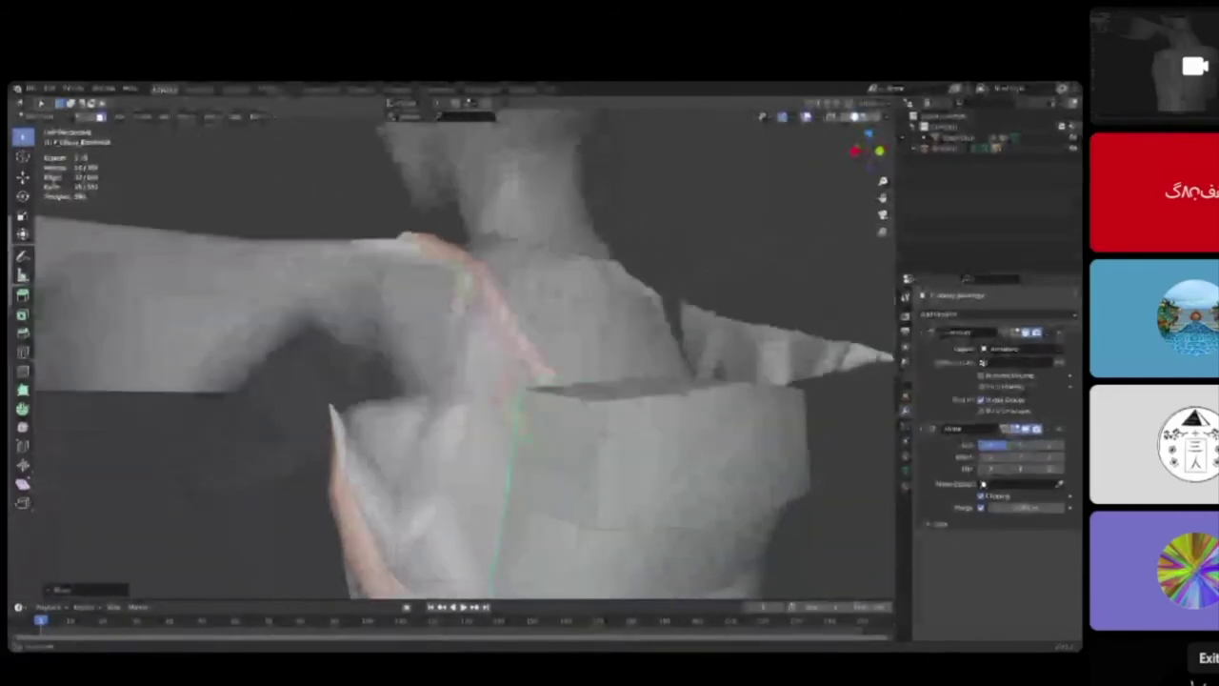
Step: Undo the strap's move and extrusion, and adjust the face selection around the side of the torso
key("ctrl+z")
key("ctrl+z")
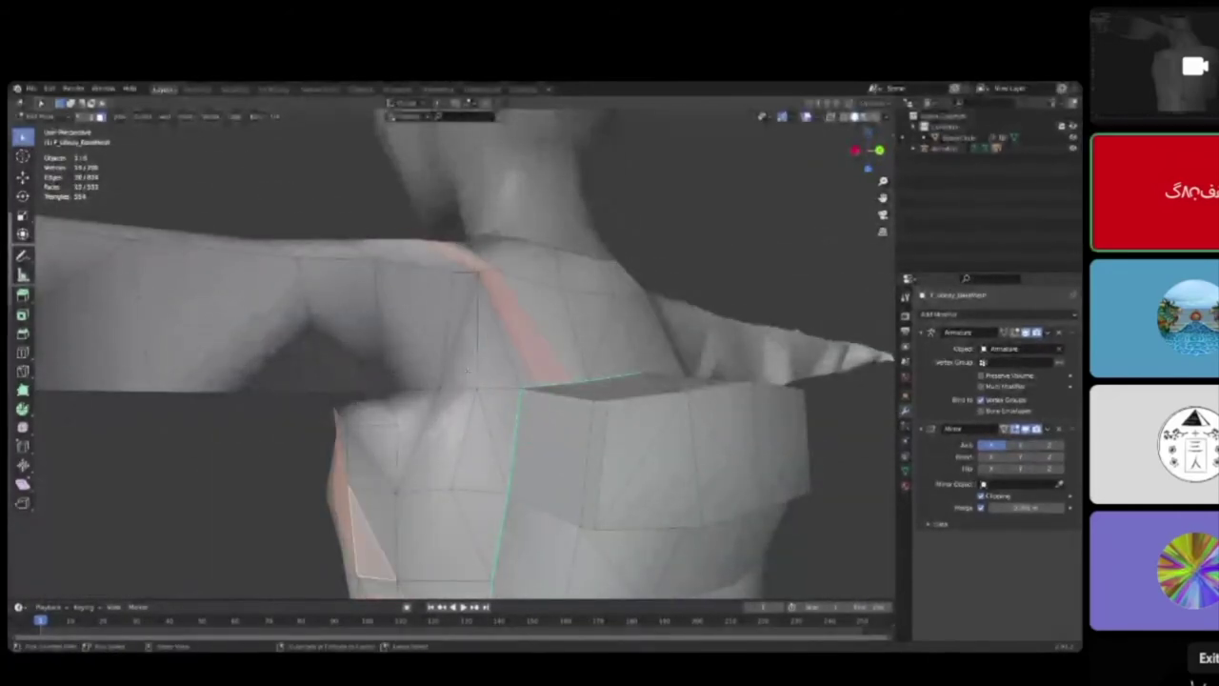
middle_click_drag(466, 371, 499, 462)
left_click(500, 465, "shift")
left_click(487, 420, "shift")
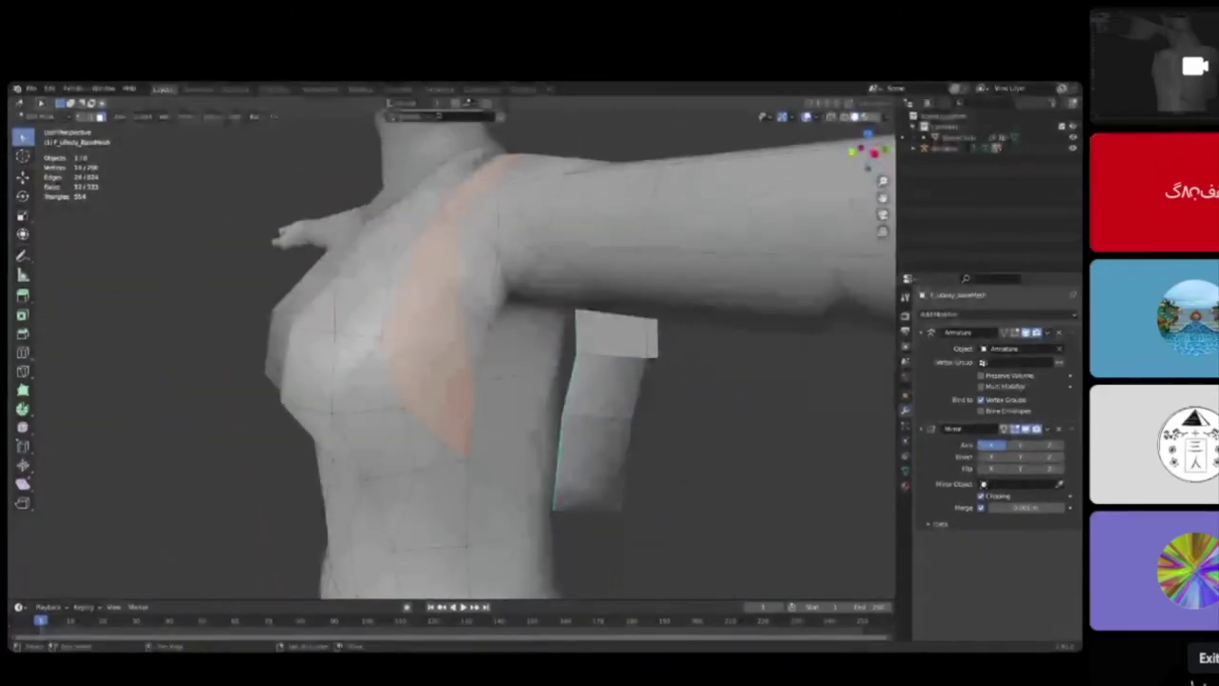
mouse_move(457, 419)
middle_mouse_down()
mouse_move(465, 390)
mouse_move(474, 414)
middle_mouse_up()
Step: Select the three faces from the top of the shoulder down to the back block and extrude them
left_click(506, 289)
middle_click_drag(506, 288, 353, 276)
left_click(412, 360, "ctrl")
middle_click_drag(412, 360, 557, 352)
left_click(456, 309, "shift")
middle_click_drag(455, 309, 381, 281)
key("e")
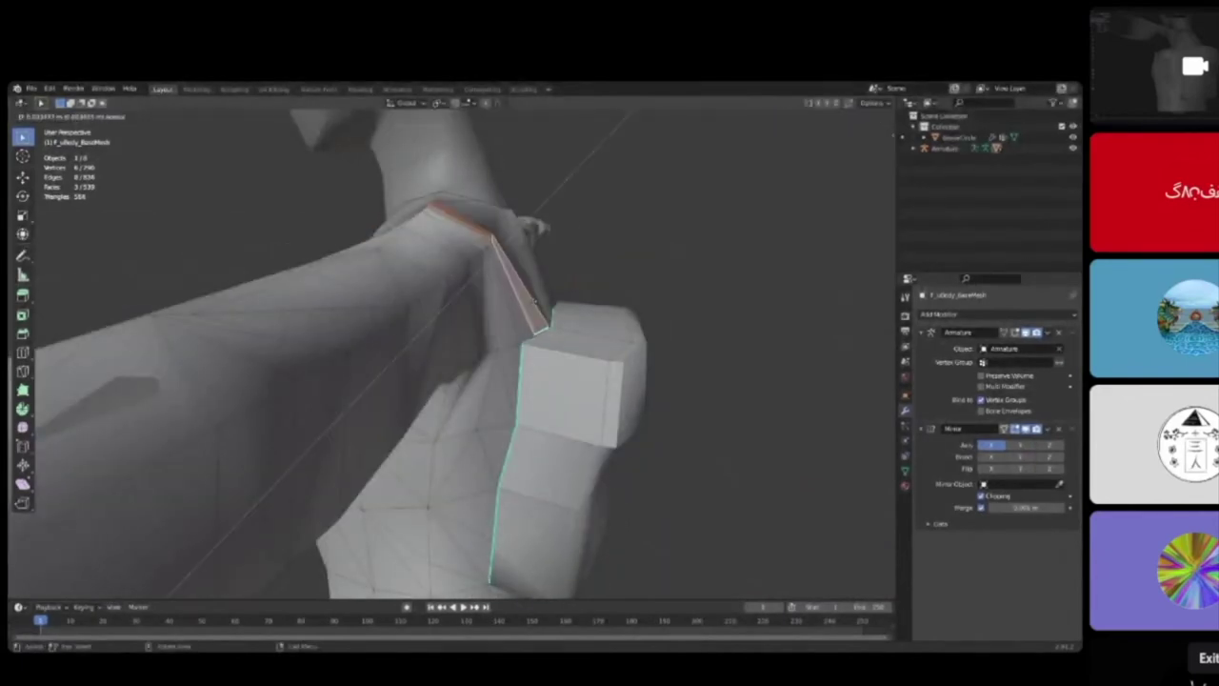
left_click(513, 292)
Step: Select the six-face strip from the top of the shoulder down the front beside the arm and extrude it
middle_click_drag(512, 292, 555, 255)
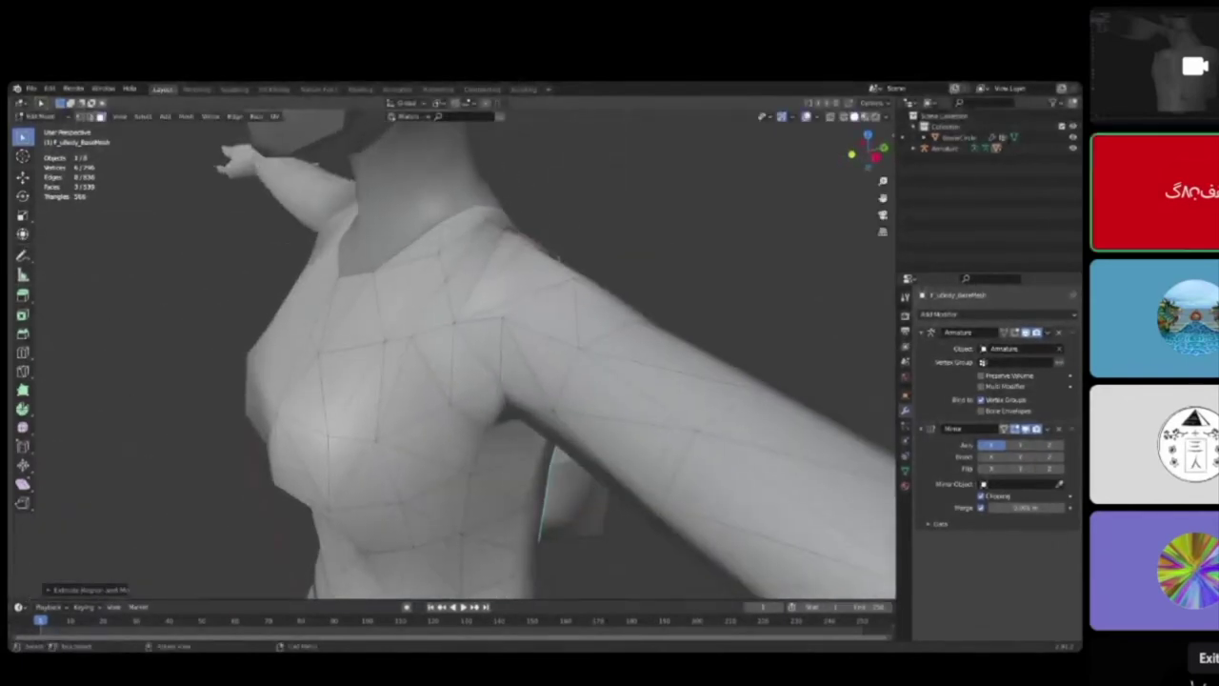
left_click(503, 252)
left_click(479, 278, "shift")
middle_click_drag(478, 278, 514, 271)
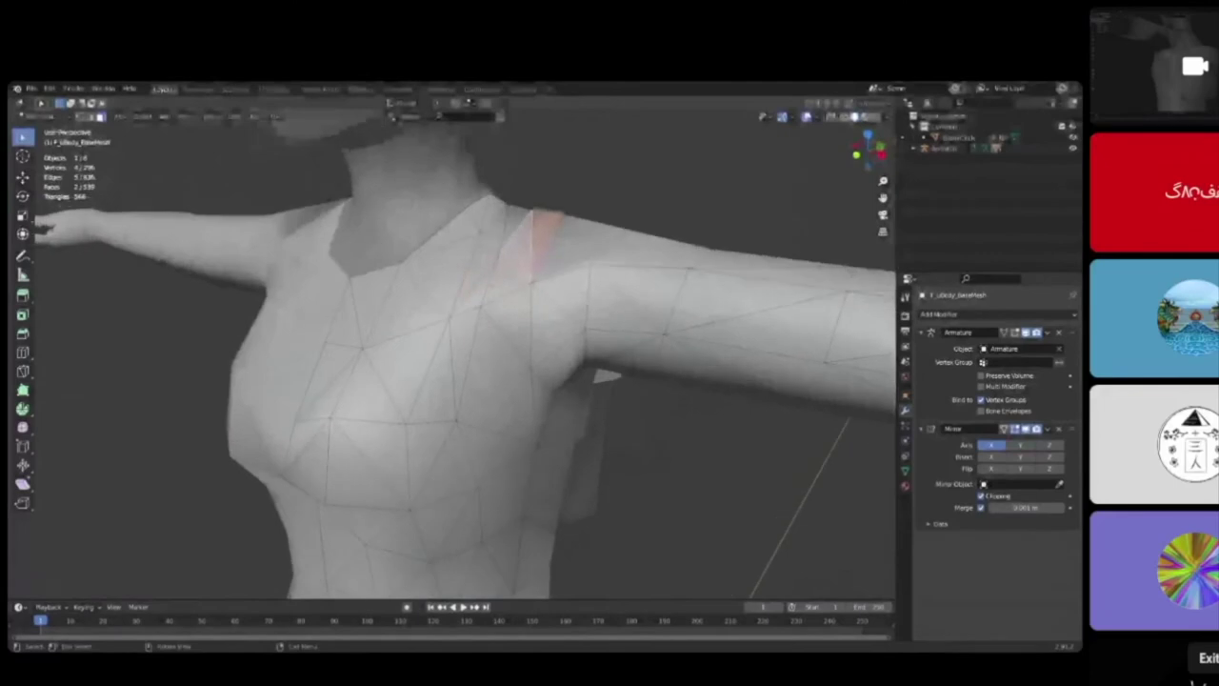
left_click(498, 361, "ctrl")
middle_click_drag(498, 361, 429, 310)
left_click(416, 352, "ctrl")
middle_click_drag(416, 353, 374, 395)
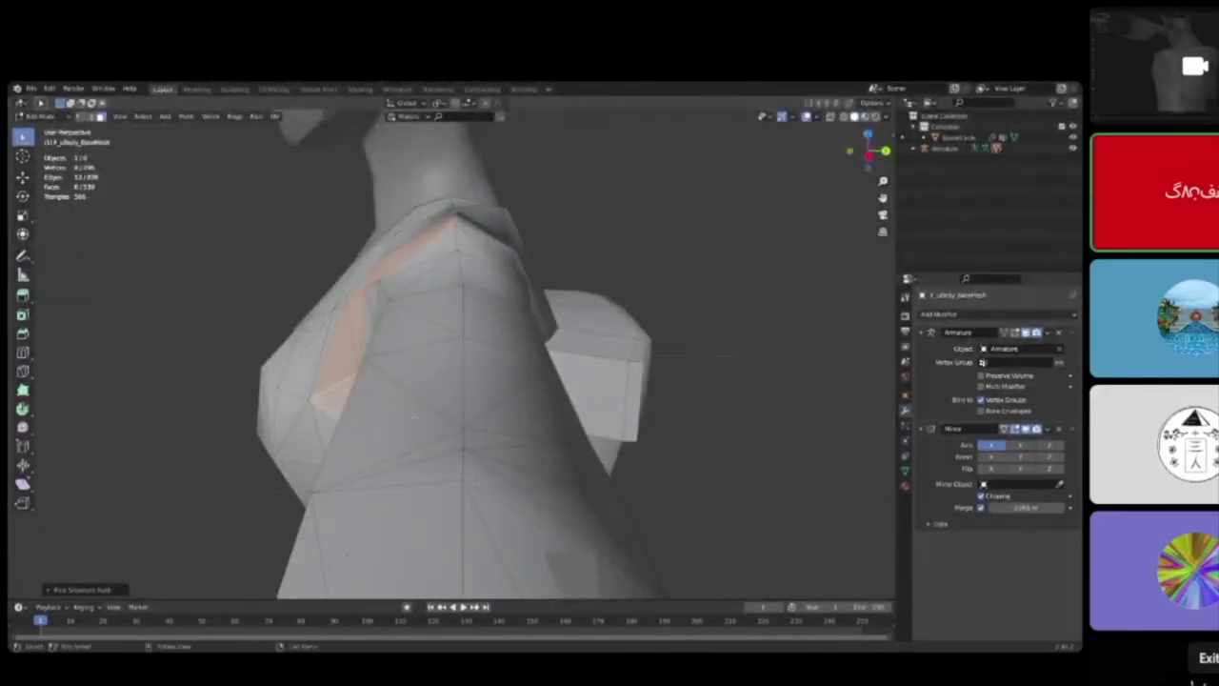
key("e")
left_click(456, 317)
Step: Extrude the strap's faces continuing below the front section, starting at the side of the chest under the arm
middle_click_drag(457, 317, 529, 306)
middle_click_drag(381, 353, 596, 255)
middle_click_drag(443, 205, 458, 410)
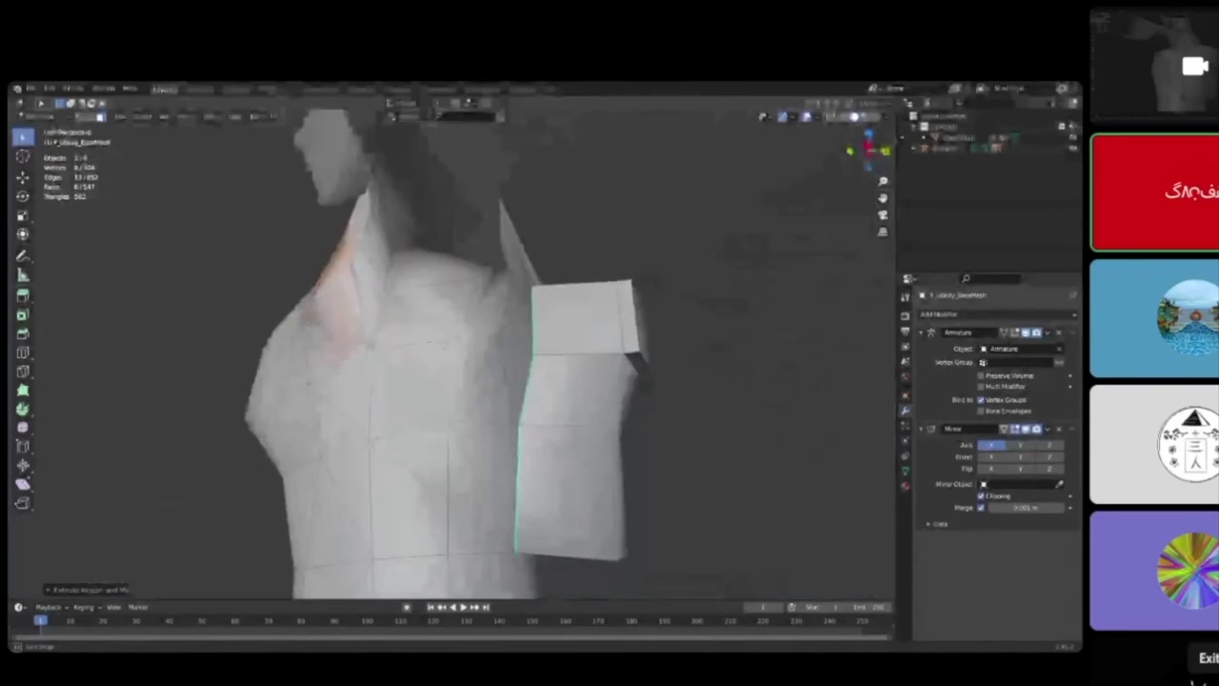
left_click(329, 351)
middle_click_drag(328, 350, 299, 322, "shift")
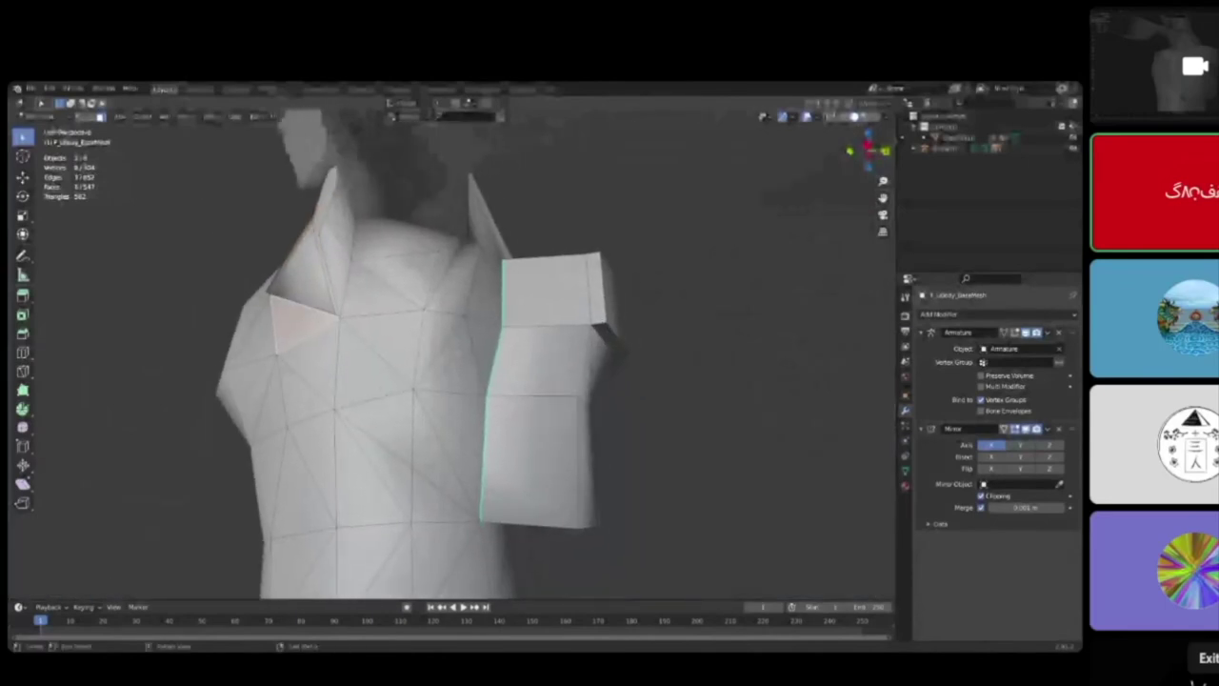
middle_click_drag(462, 460, 686, 364)
key("e")
left_click(423, 435)
Step: Merge the two upper vertices where the front and back strap sections meet on the shoulder, using At Last
middle_click_drag(324, 319, 478, 381)
scroll(514, 386, "up", 5)
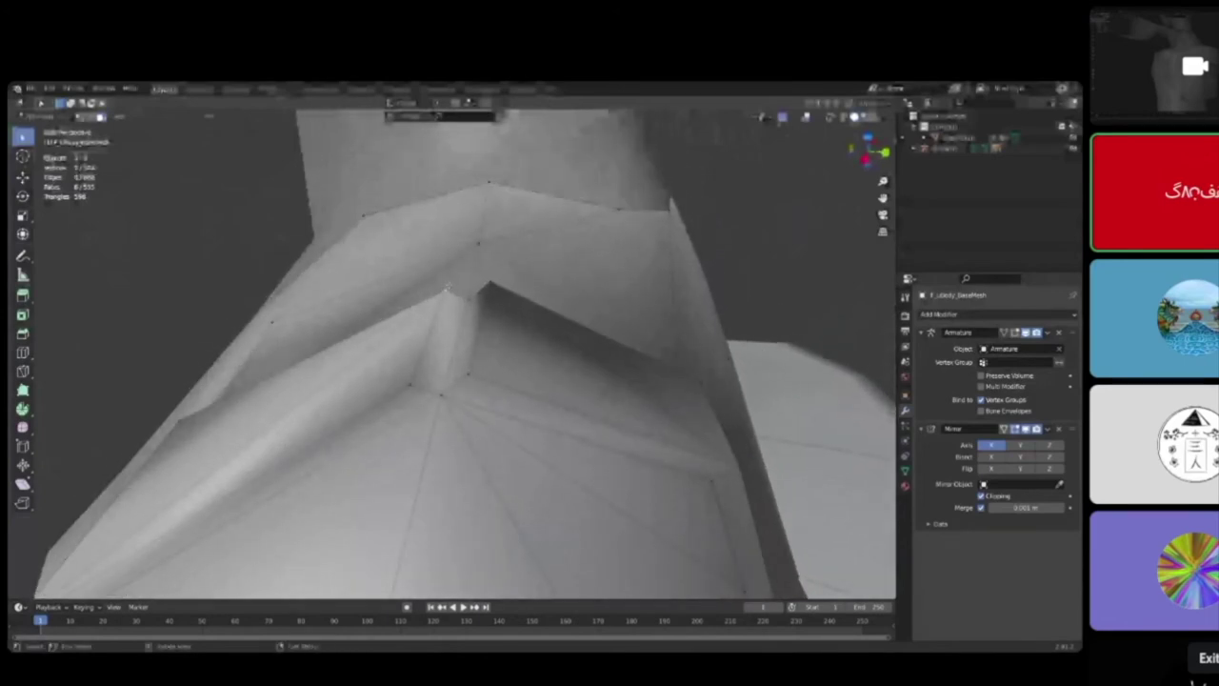
key("m")
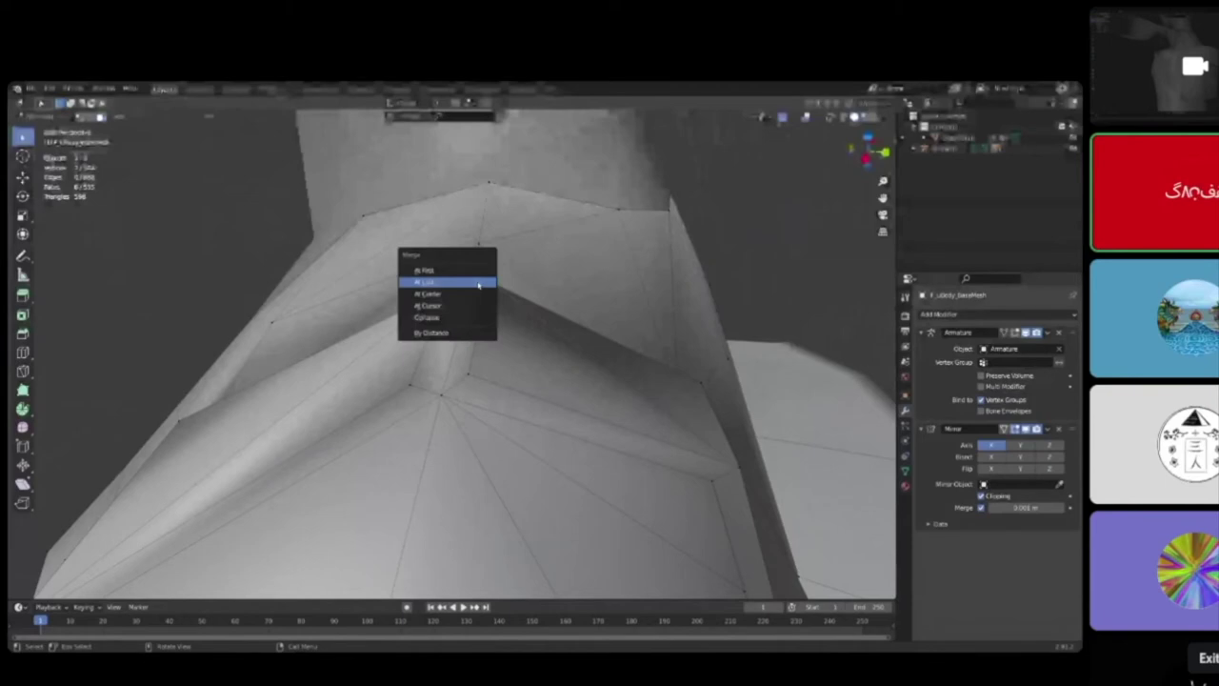
left_click(478, 284)
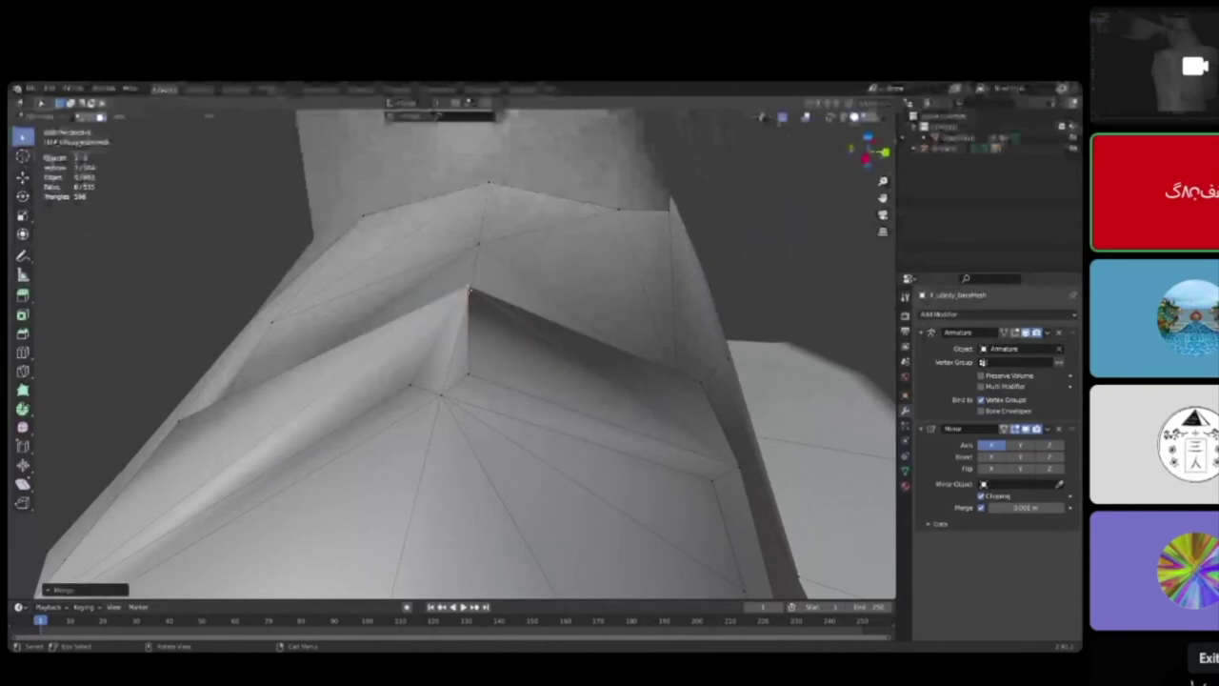
Step: Merge the two lower vertices at the shoulder junction between the front and back strap sections
left_click(414, 382)
left_click(471, 375, "shift")
key("m")
left_click(470, 374)
mouse_move(470, 373)
middle_mouse_down()
mouse_move(575, 341)
mouse_move(356, 379)
mouse_move(610, 352)
mouse_move(457, 343)
mouse_move(410, 276)
mouse_move(438, 390)
mouse_move(504, 381)
mouse_move(496, 376)
mouse_move(533, 400)
mouse_move(472, 367)
mouse_move(451, 379)
mouse_move(486, 375)
middle_mouse_up()
scroll(495, 376, "down", 3)
scroll(495, 381, "up", 2)
scroll(471, 372, "up", 3)
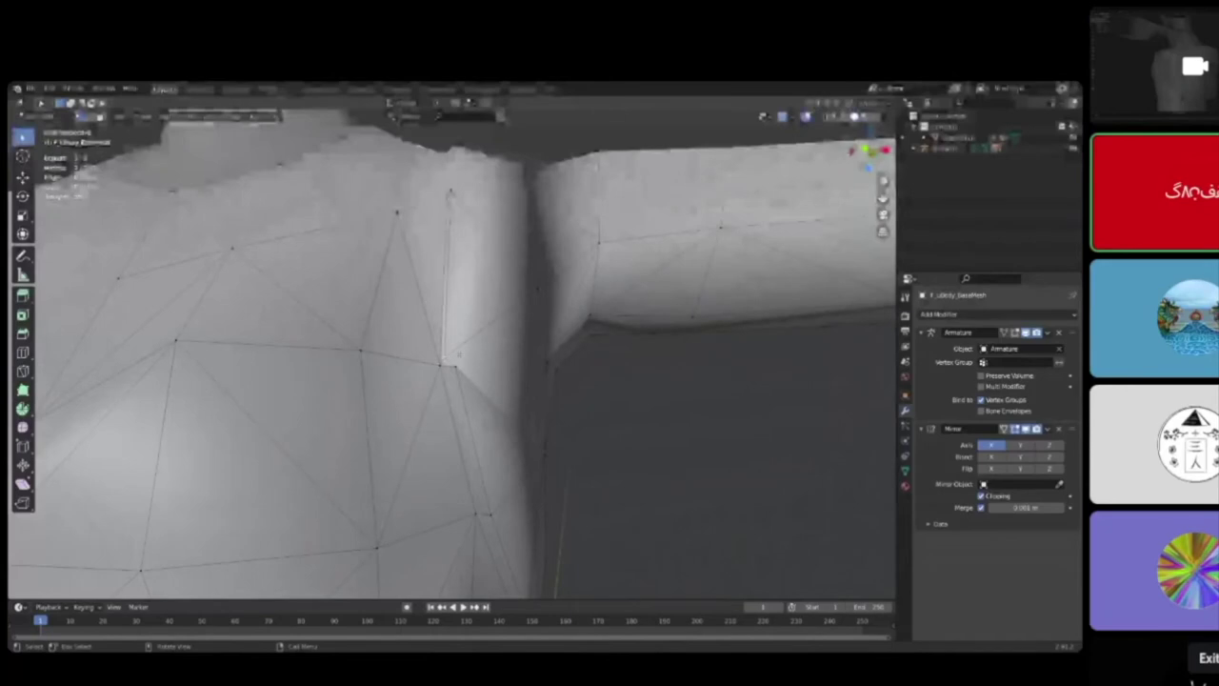
Step: Merge two more pairs of neighbouring strap vertices near the shoulder and the side of the chest, using At Last
scroll(459, 354, "up", 4)
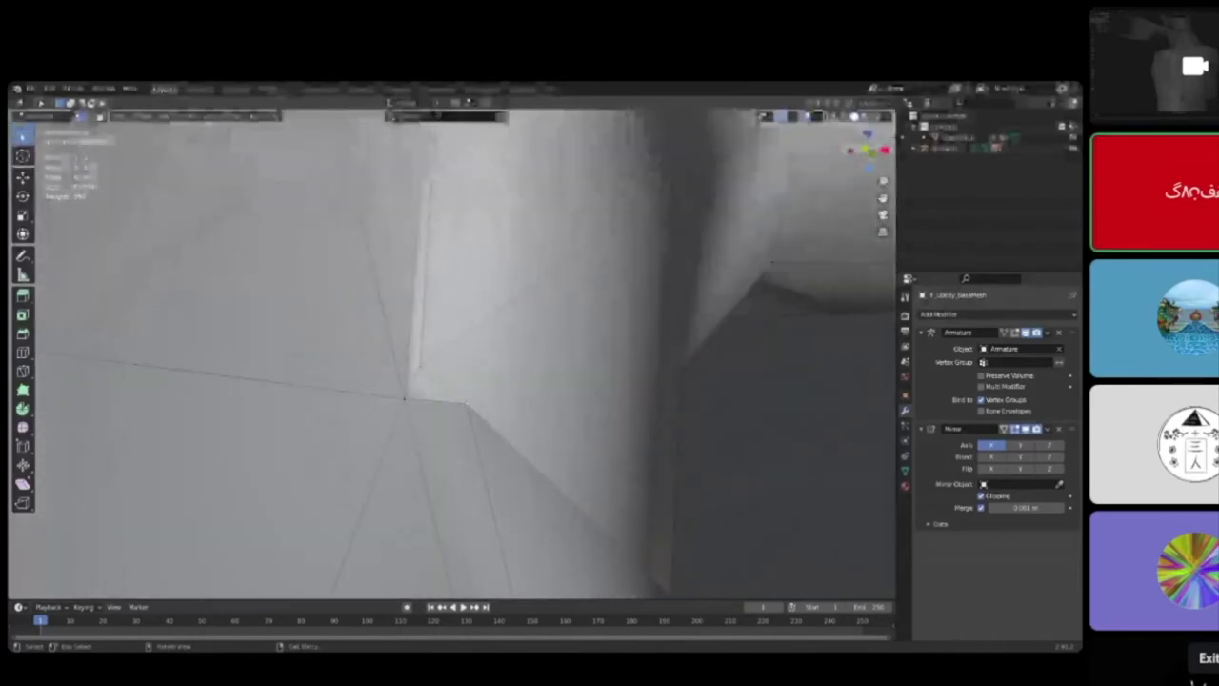
key("m")
left_click(465, 391)
middle_click_drag(465, 391, 395, 357)
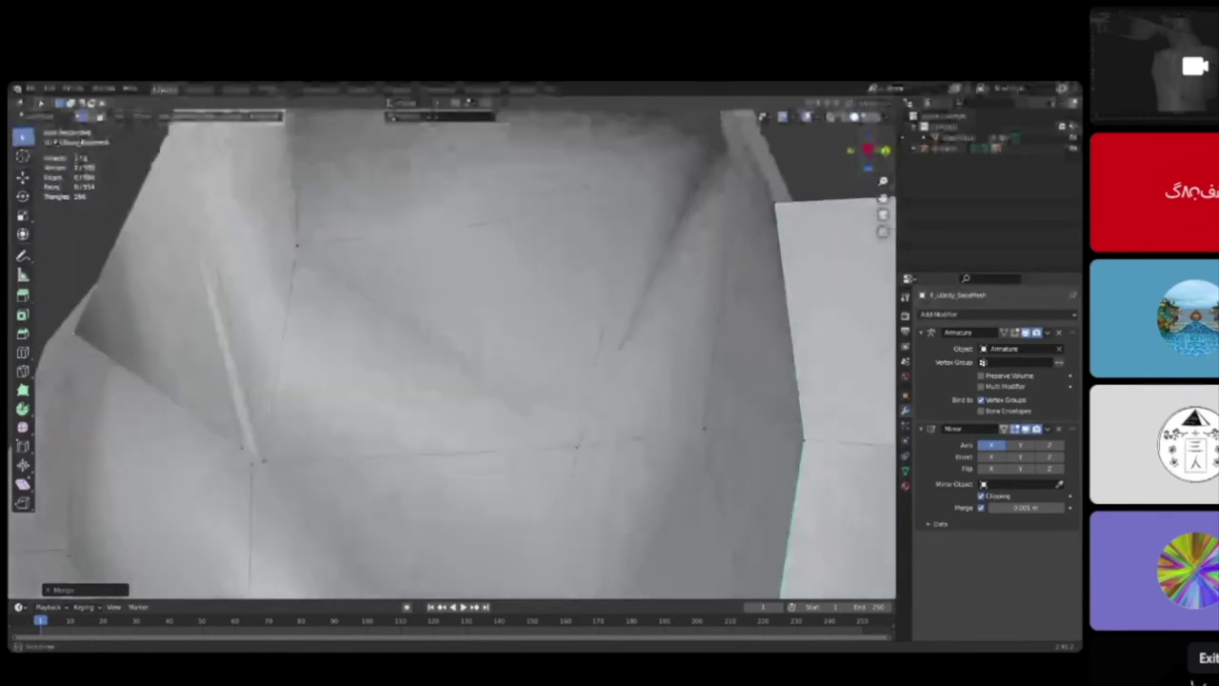
key("m")
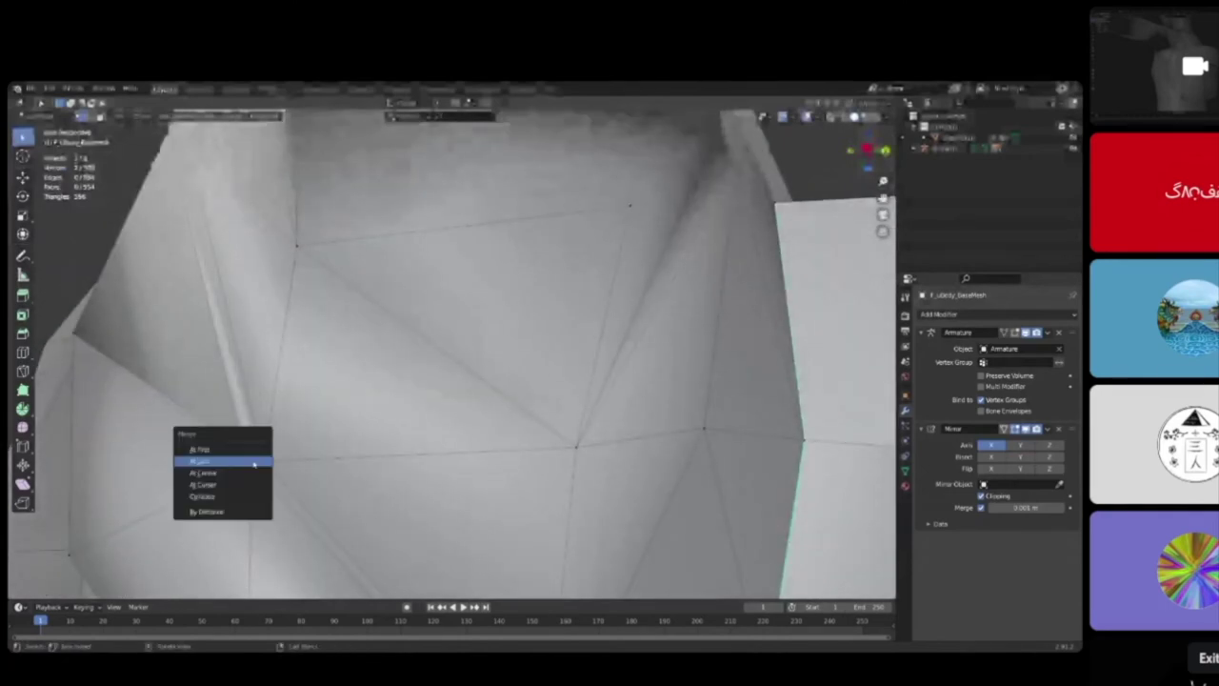
left_click(254, 464)
Step: With X-ray on, move the strap's lower end edge in top view against the backpack block's lower side corner
middle_click_drag(254, 464, 252, 270, "shift")
scroll(309, 373, "down", 4)
middle_click_drag(396, 312, 276, 291)
scroll(400, 410, "up", 3)
middle_click_drag(400, 409, 534, 400)
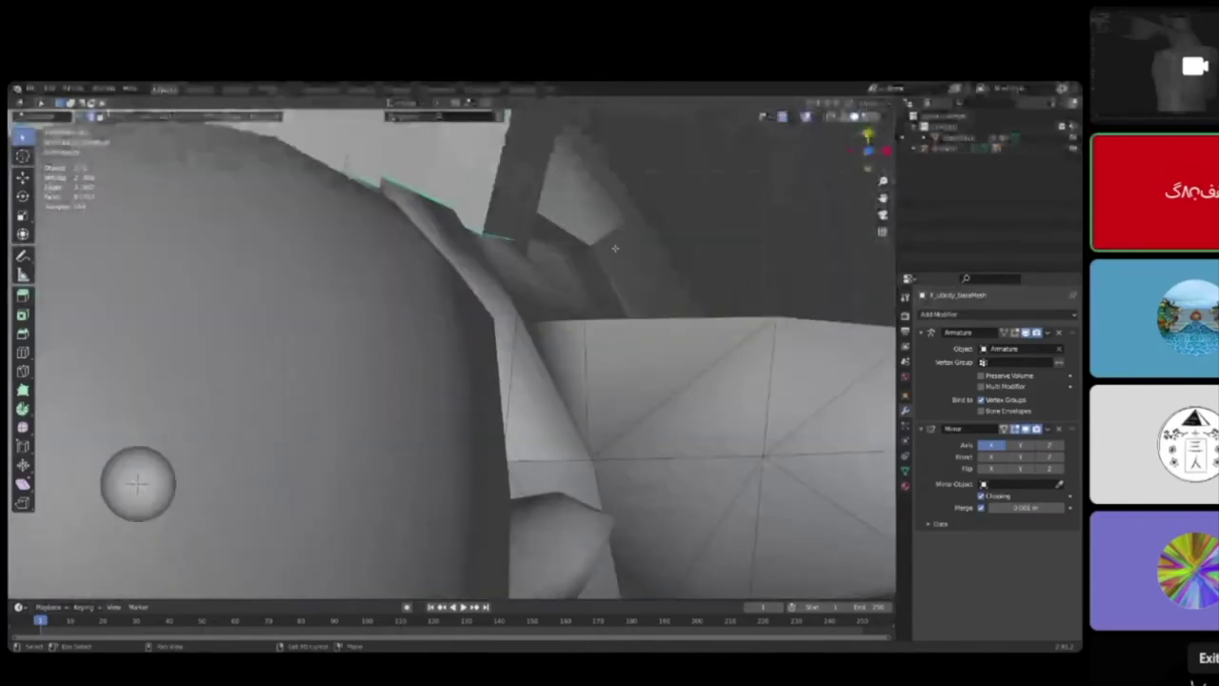
middle_click_drag(614, 247, 399, 499)
scroll(449, 315, "up", 8)
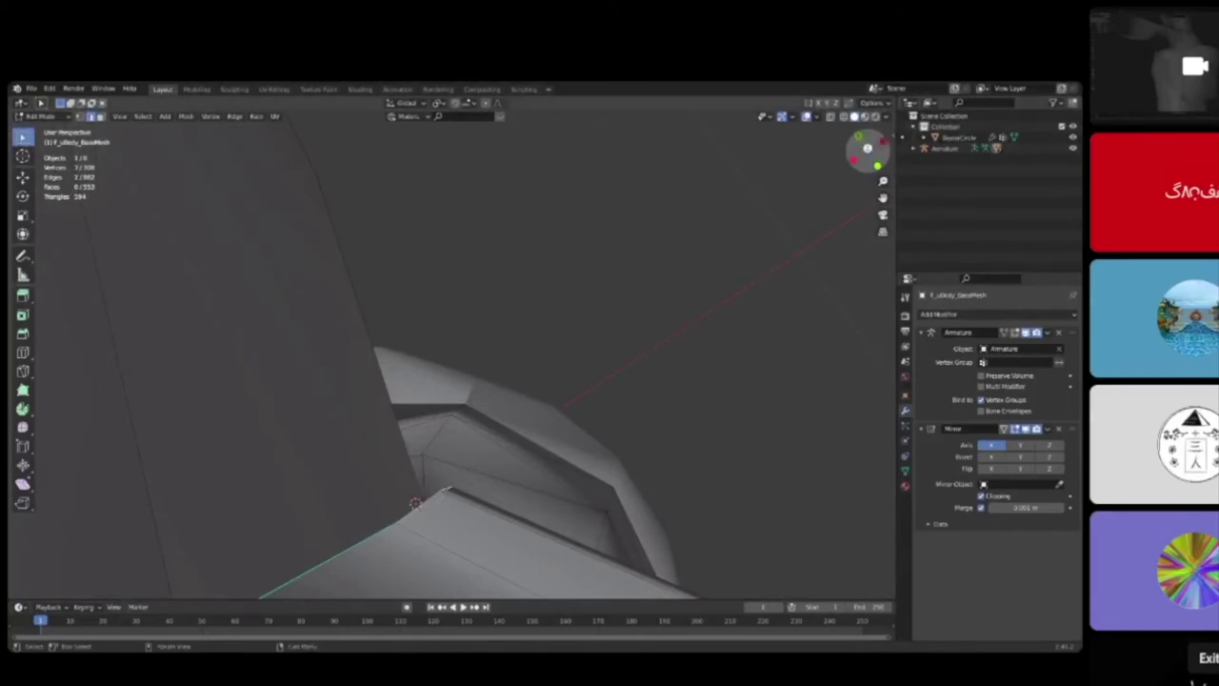
left_click(866, 149)
scroll(526, 273, "down", 2)
key("KP_5")
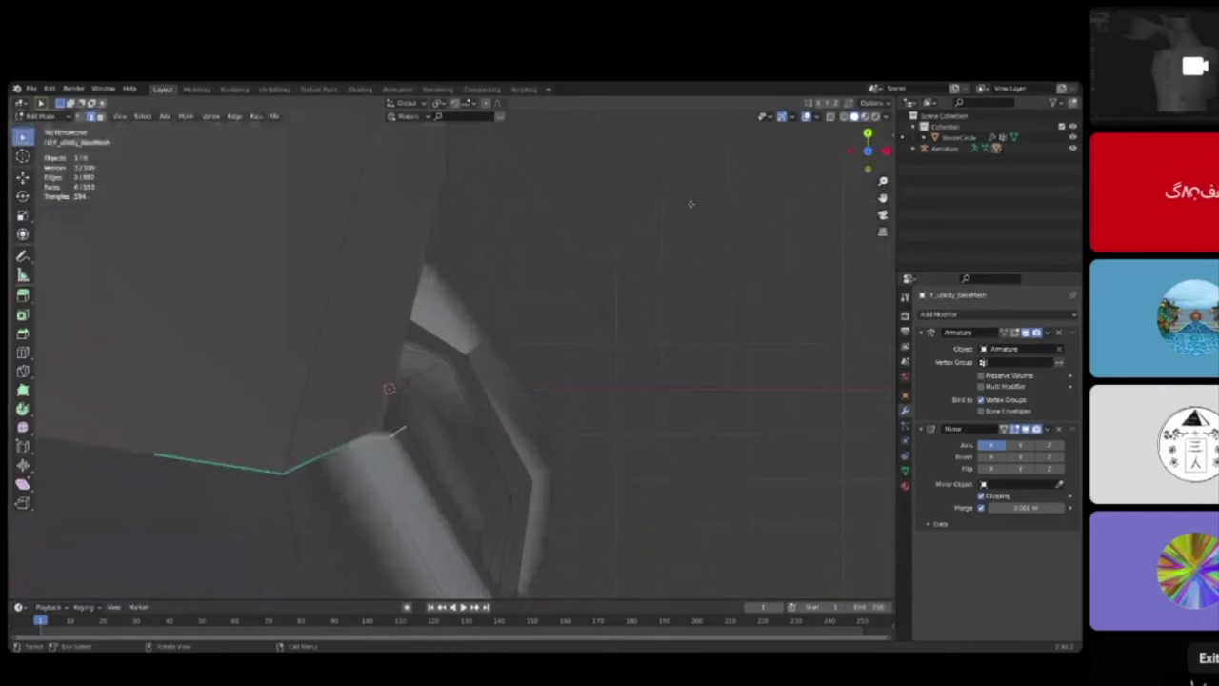
key("alt+z")
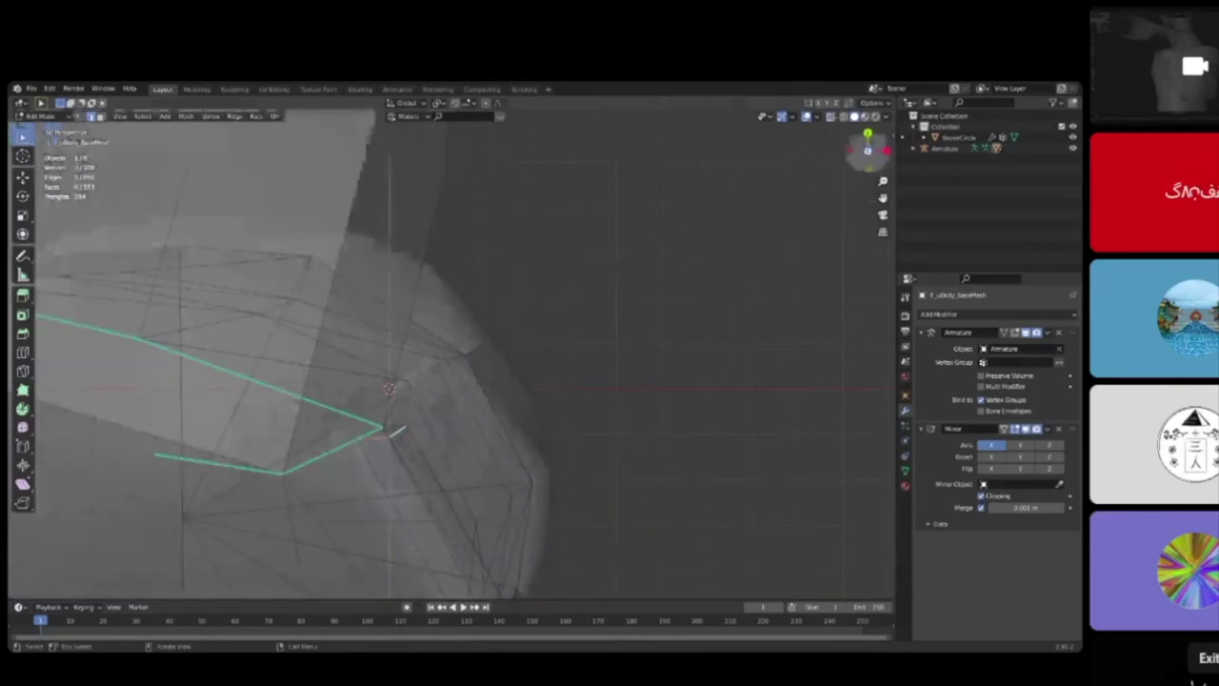
left_click(868, 150)
left_click(867, 150)
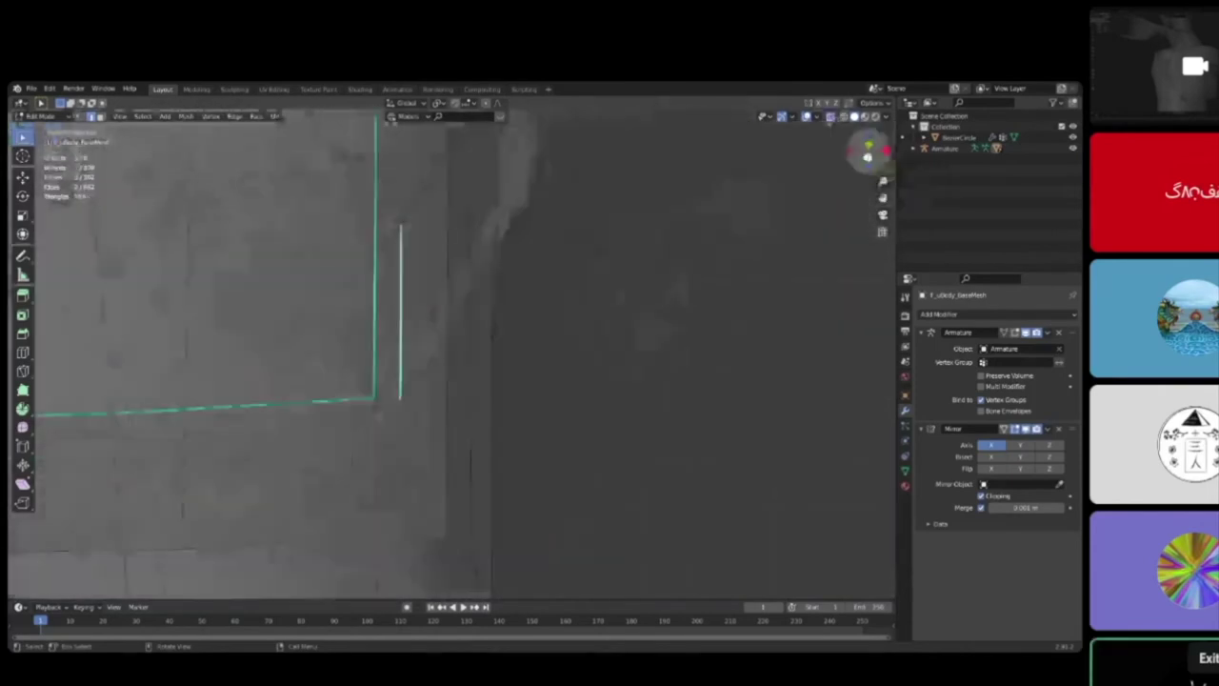
middle_click_drag(491, 388, 501, 349, "shift")
scroll(501, 348, "up", 4)
middle_click_drag(419, 373, 500, 348, "shift")
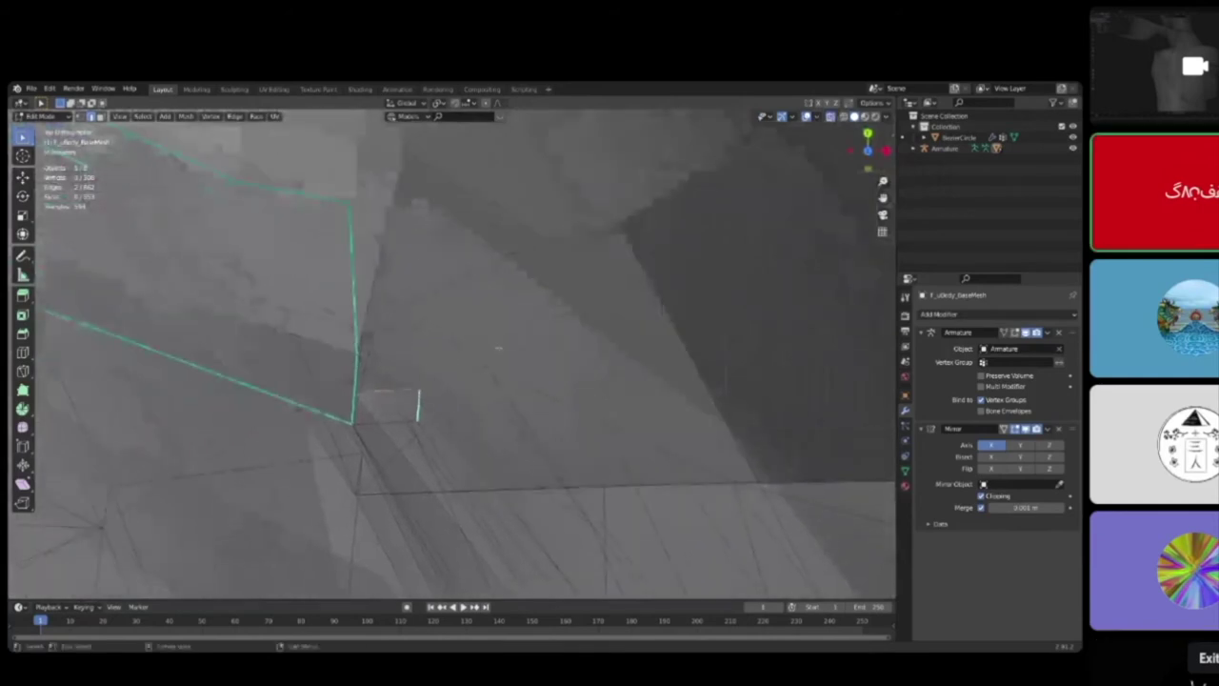
key("g")
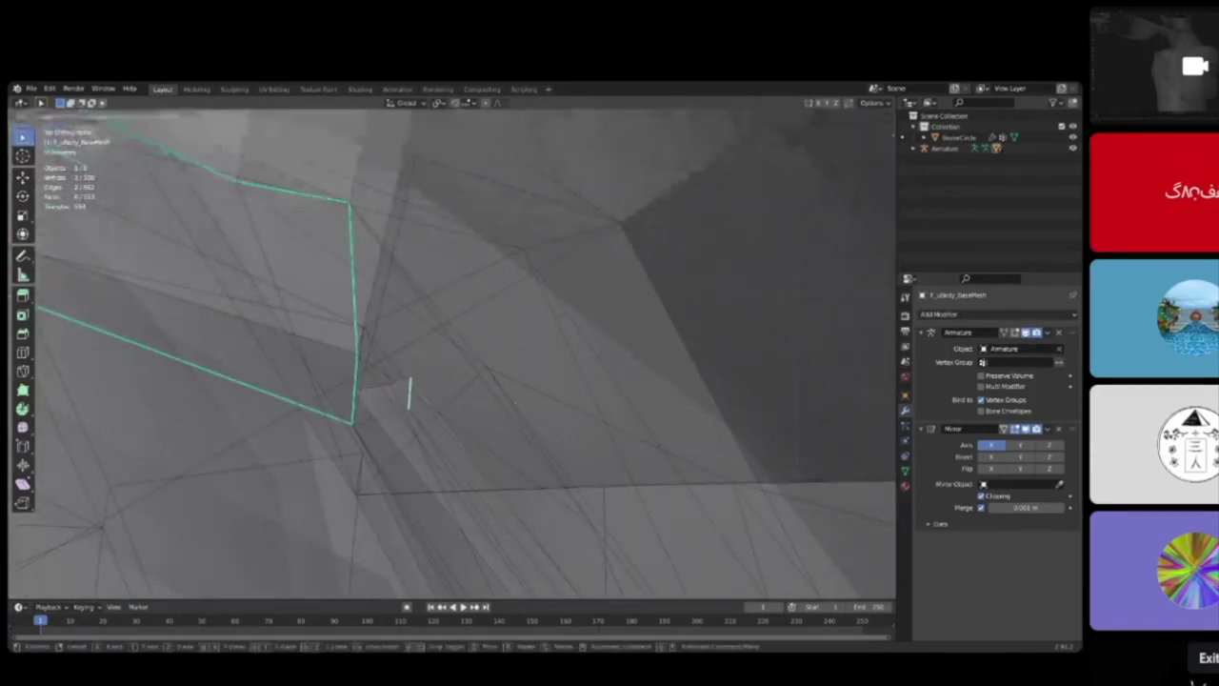
left_click(469, 361)
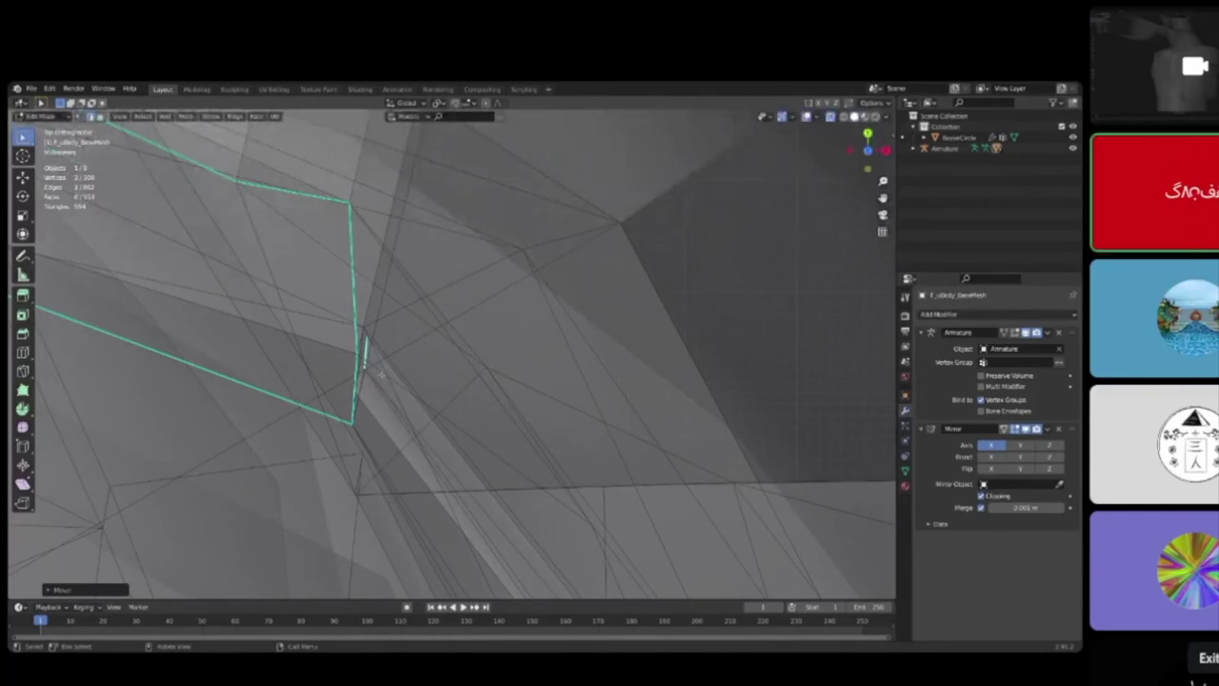
Step: Turn X-ray off and move the shoulder strap's upper end edge in side view onto the top face of the backpack block
middle_click_drag(385, 366, 345, 352)
middle_click_drag(448, 257, 425, 253)
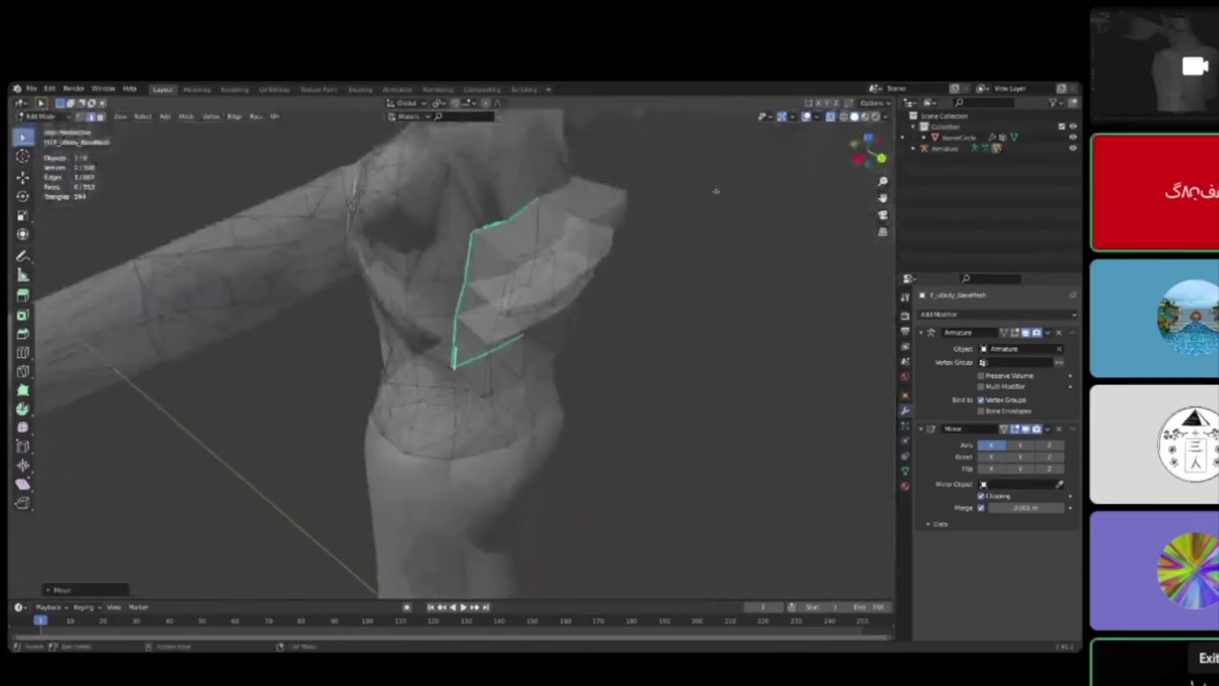
left_click(830, 116)
scroll(476, 276, "up", 5)
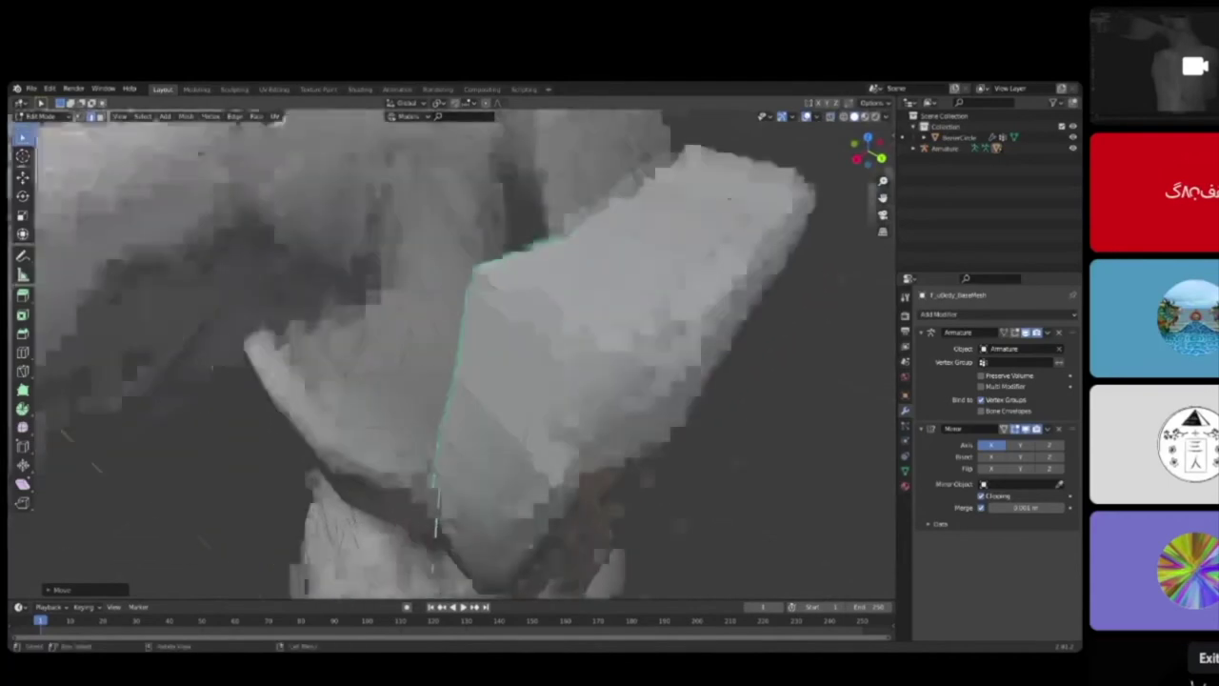
middle_click_drag(476, 286, 538, 252)
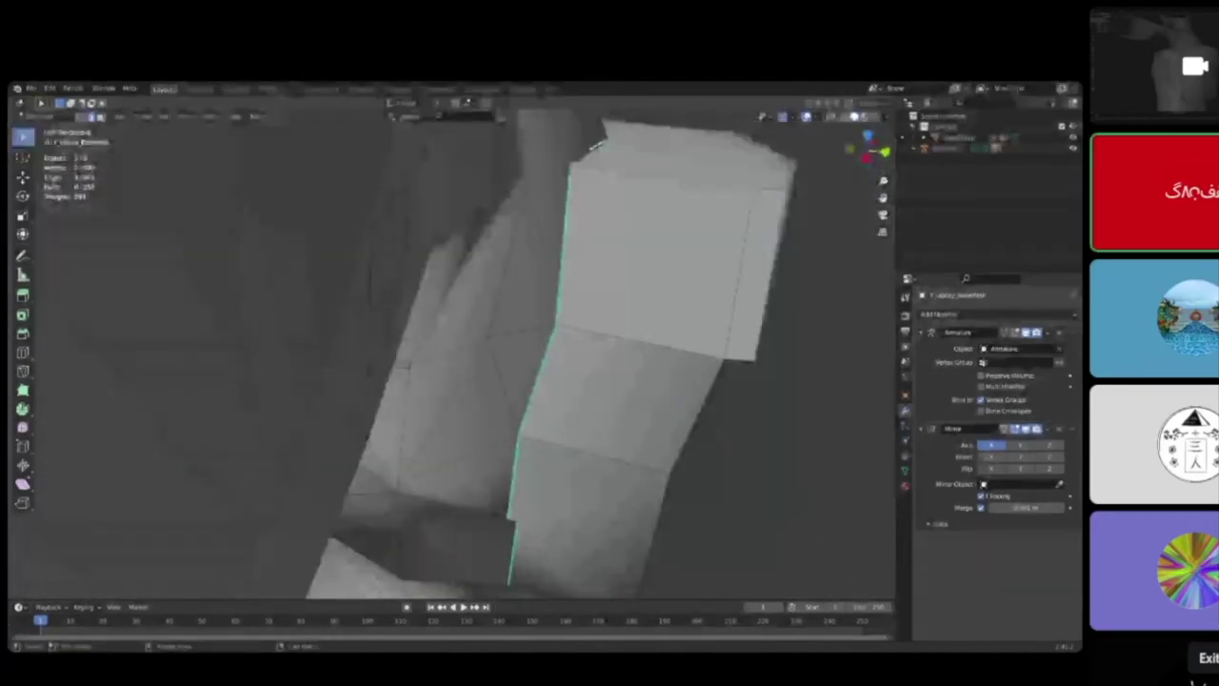
left_click(867, 158)
middle_click_drag(584, 128, 507, 430, "shift")
scroll(509, 240, "up", 4)
key("g")
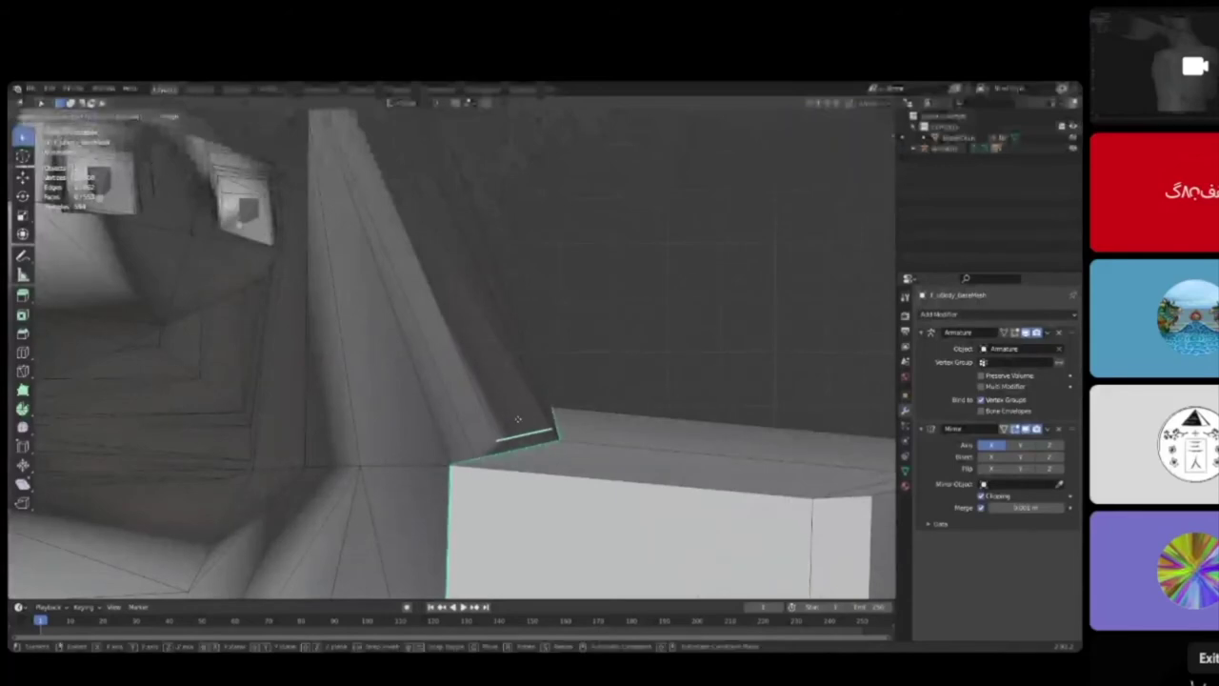
left_click(486, 415)
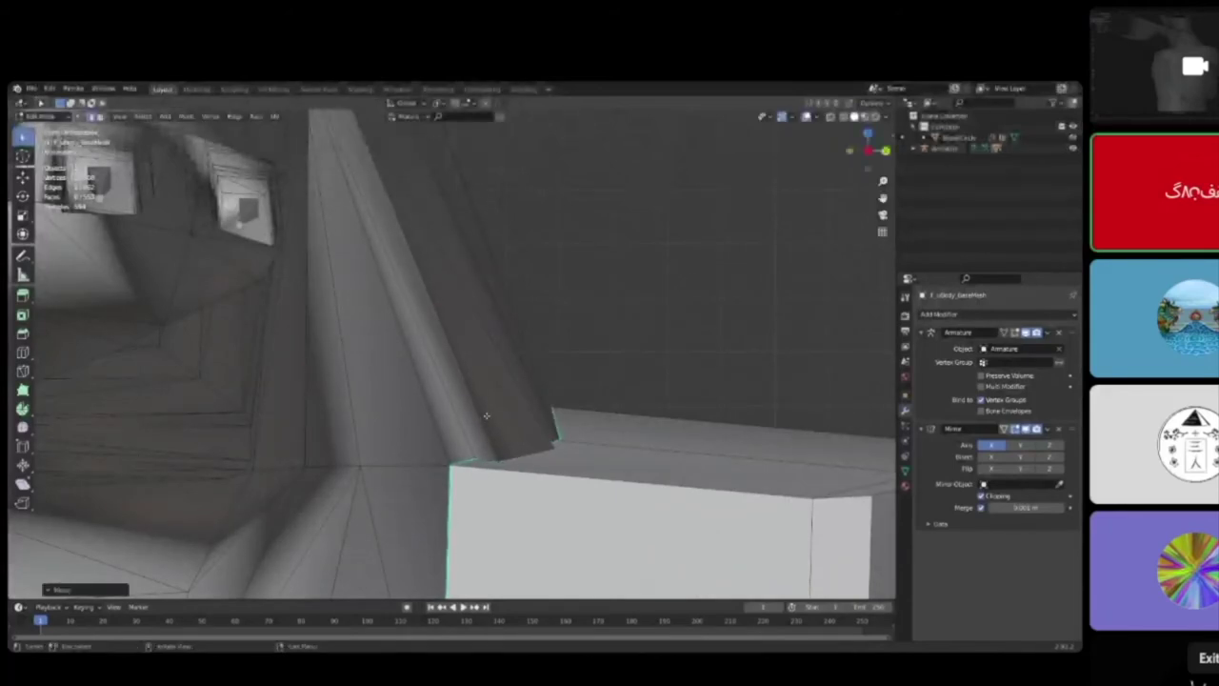
Step: Examine the straps and backpack block from several sides in Object Mode and Edit Mode
middle_click_drag(591, 328, 493, 525)
scroll(448, 400, "down", 3)
scroll(493, 524, "down", 3)
middle_click_drag(571, 428, 539, 380)
middle_click_drag(462, 272, 535, 446)
scroll(412, 373, "up", 4)
key("Tab")
scroll(404, 303, "down", 3)
key("Tab")
middle_click_drag(537, 382, 533, 298)
scroll(534, 297, "up", 4)
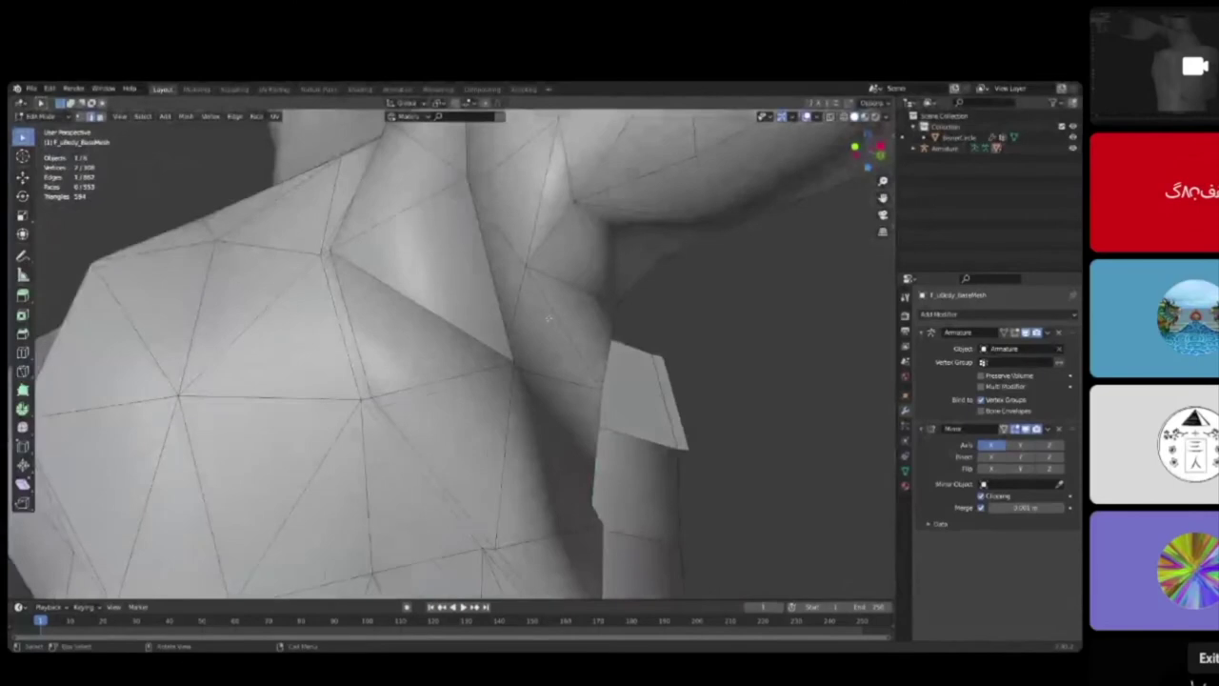
middle_click_drag(583, 398, 640, 341)
scroll(533, 353, "down", 2)
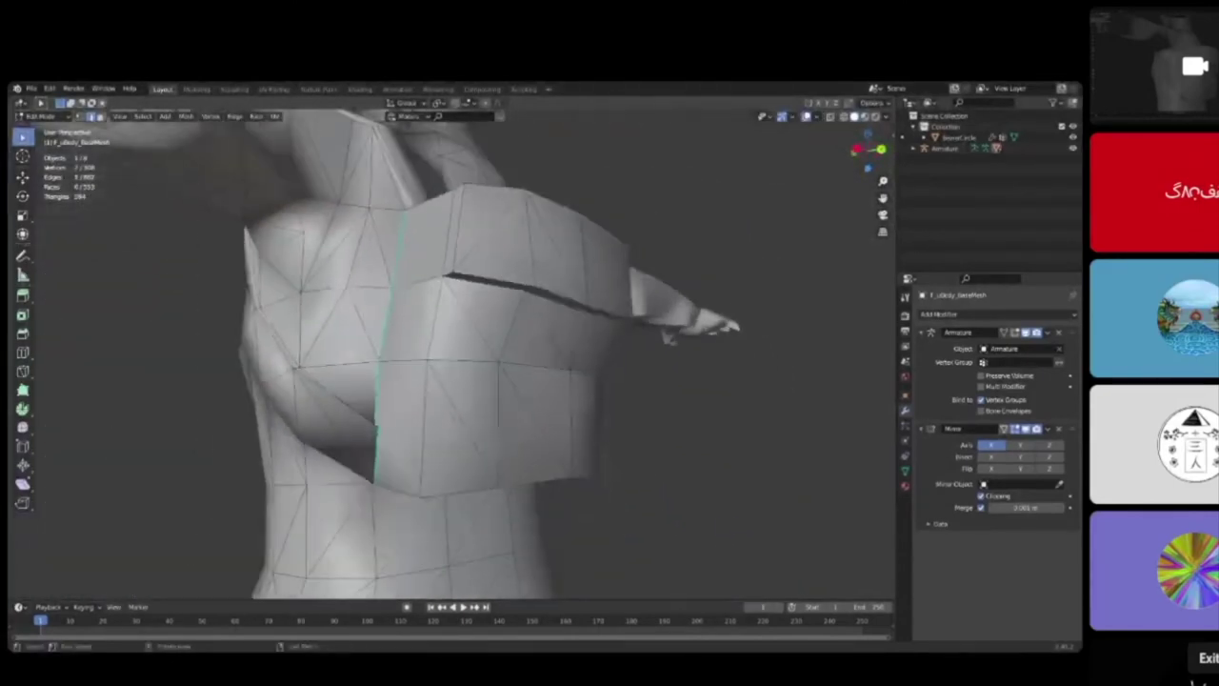
middle_click_drag(533, 352, 581, 345)
scroll(553, 348, "up", 4)
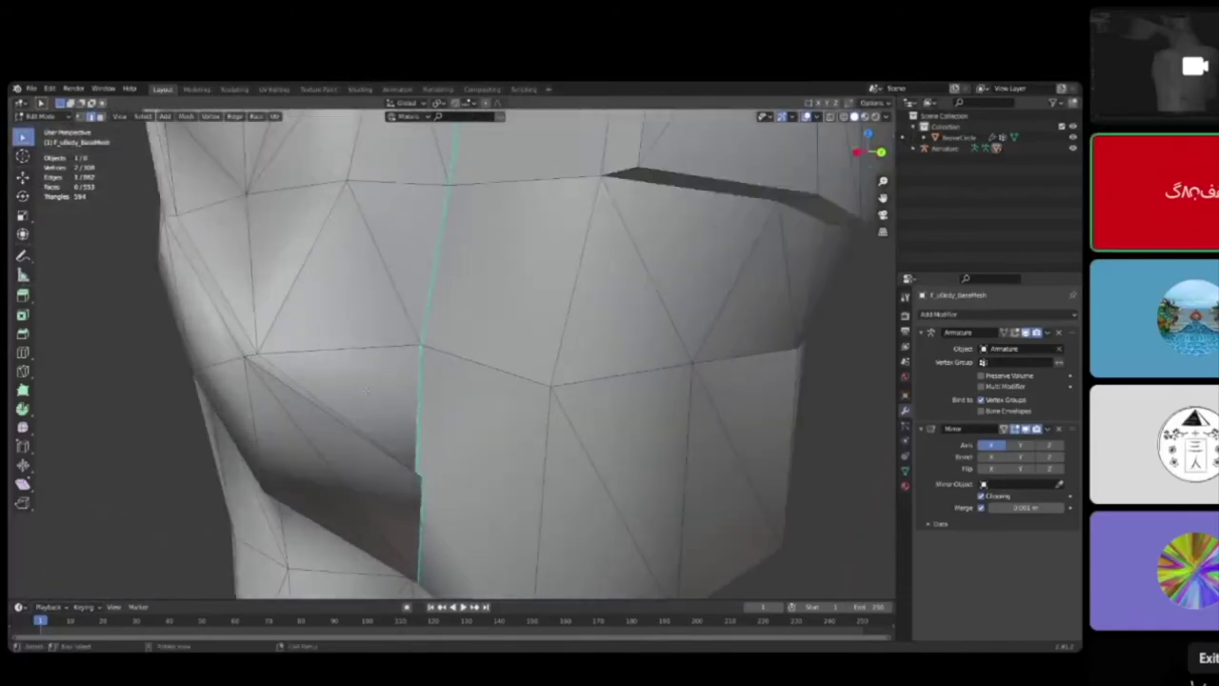
middle_click_drag(675, 306, 720, 261)
mouse_move(534, 352)
middle_mouse_down()
mouse_move(628, 381)
mouse_move(552, 367)
middle_mouse_up()
scroll(533, 352, "down", 3)
middle_click_drag(766, 215, 800, 181)
middle_click_drag(514, 367, 225, 300)
Step: Select the strap's border edges over the shoulder and around the side to the backpack, and mark them sharp
left_click(593, 500, "ctrl")
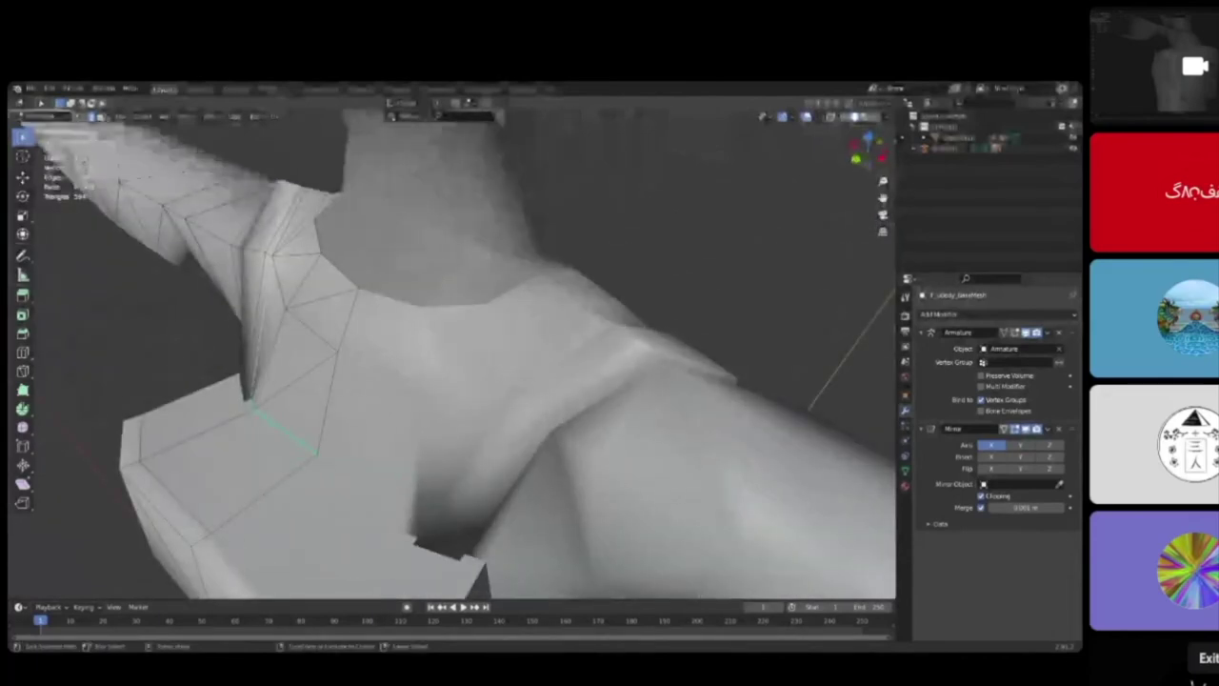
middle_click_drag(533, 381, 314, 343)
scroll(477, 353, "up", 4)
middle_click_drag(533, 286, 475, 472, "shift")
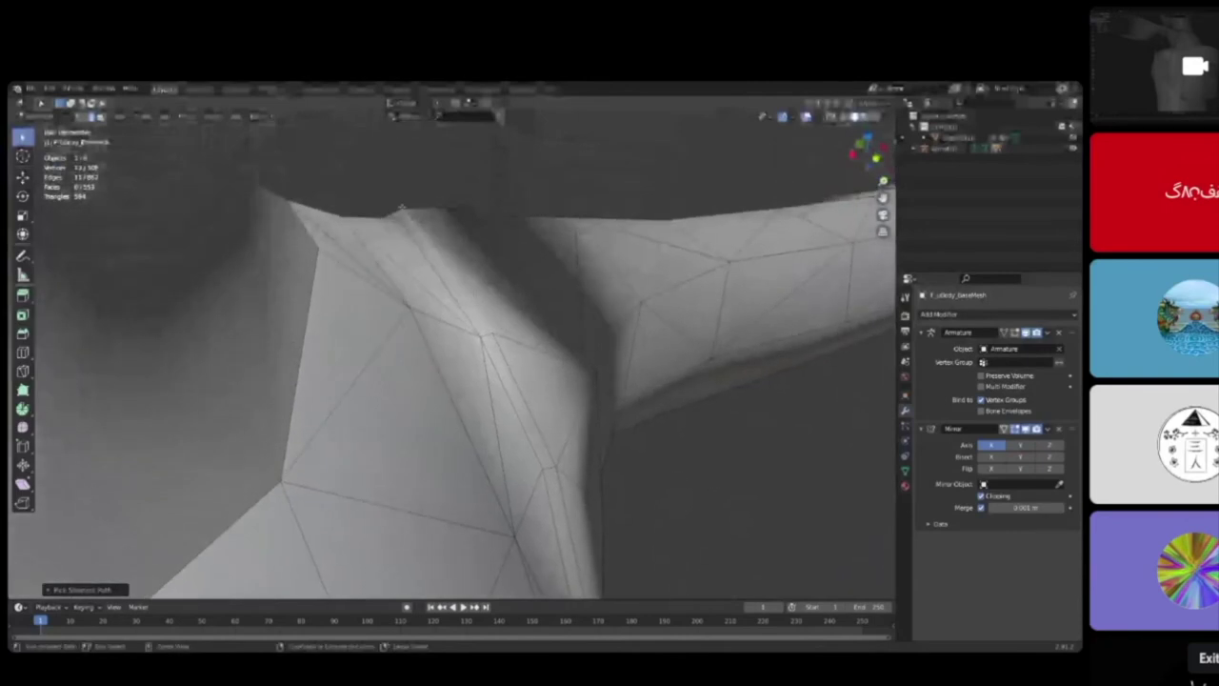
key("ctrl+z")
scroll(476, 471, "down", 4)
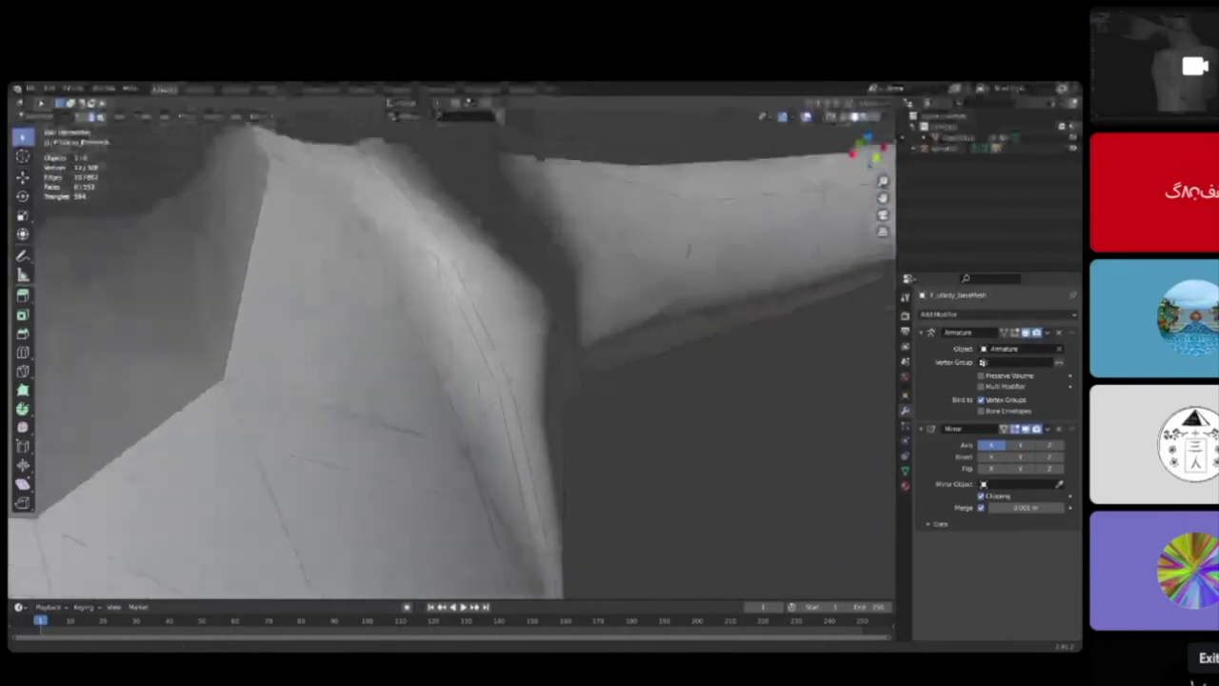
middle_click_drag(490, 519, 405, 390)
middle_click_drag(485, 486, 383, 356, "shift")
middle_click_drag(476, 381, 257, 400)
middle_click_drag(467, 295, 445, 446)
right_click(445, 446)
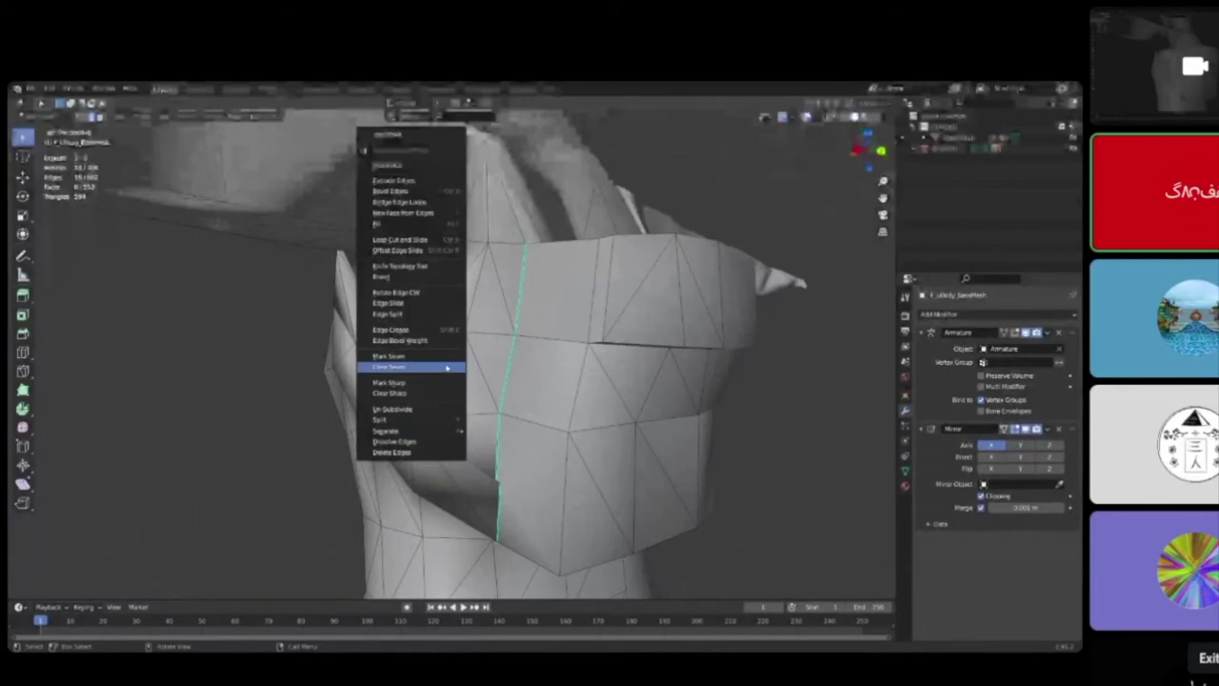
left_click(438, 381)
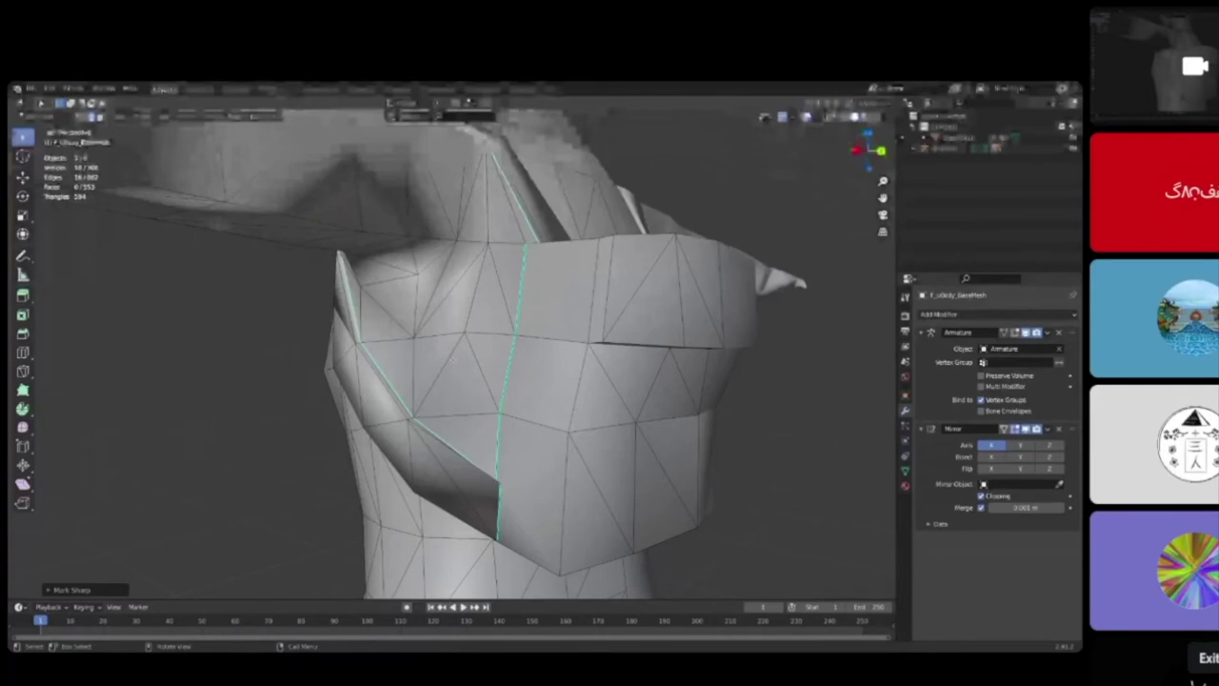
Step: Examine the strap's shading on the chest and shoulder, switching between Object Mode and Edit Mode
middle_click_drag(453, 360, 380, 392)
scroll(419, 371, "down", 2)
key("Tab")
scroll(465, 321, "down", 3)
middle_click_drag(464, 321, 409, 382)
scroll(624, 353, "up", 4)
key("Tab")
scroll(410, 383, "up", 6)
key("Tab")
scroll(544, 410, "down", 4)
middle_click_drag(543, 410, 524, 339)
scroll(315, 415, "up", 3)
key("Tab")
scroll(450, 329, "down", 4)
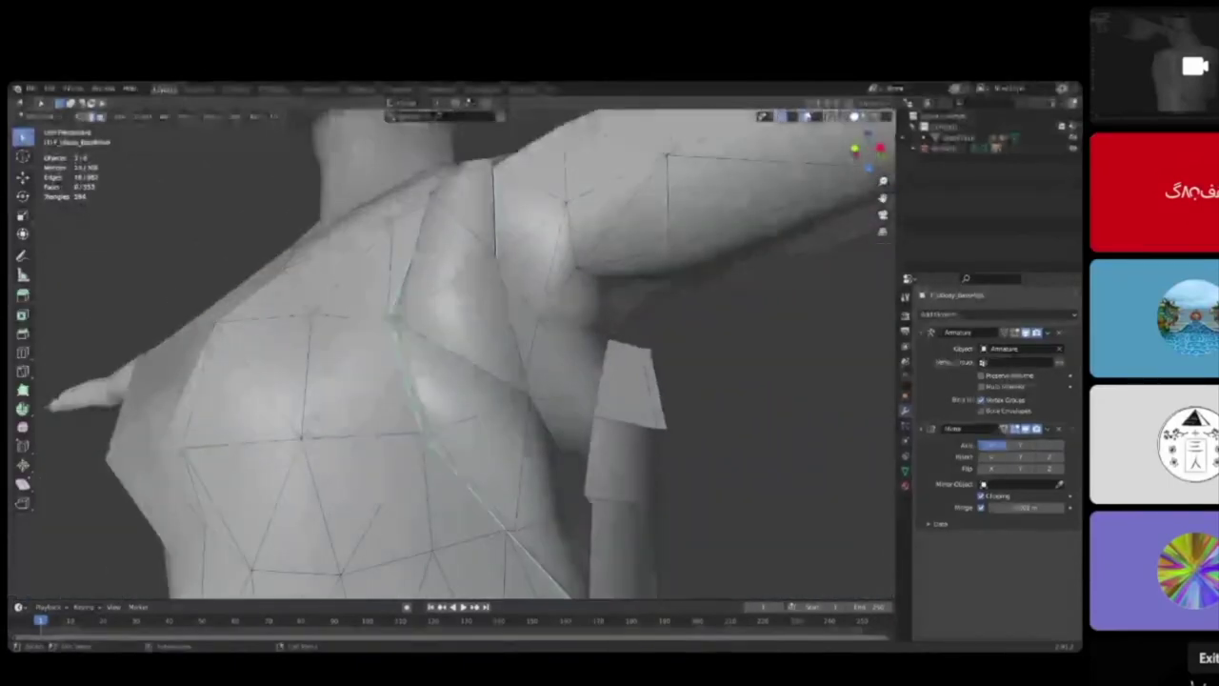
Step: Dissolve the diagonal edge crossing the front strap and knife-cut a replacement edge from the strap's inner border
right_click(447, 351)
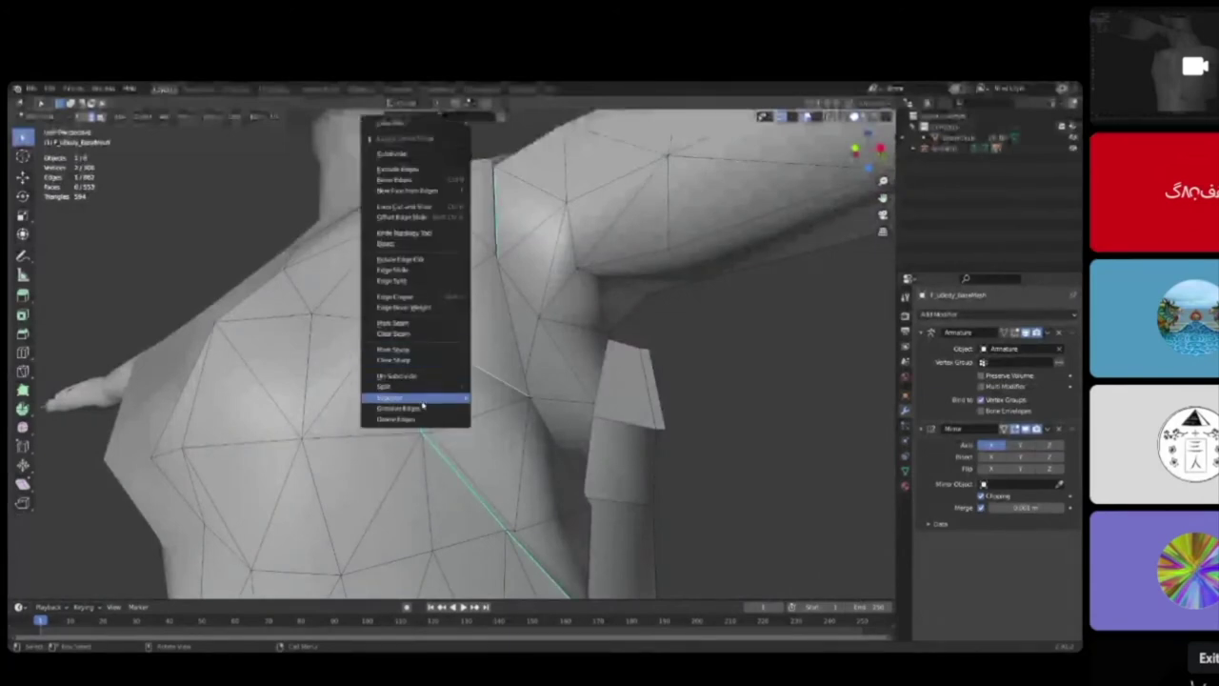
left_click(433, 409)
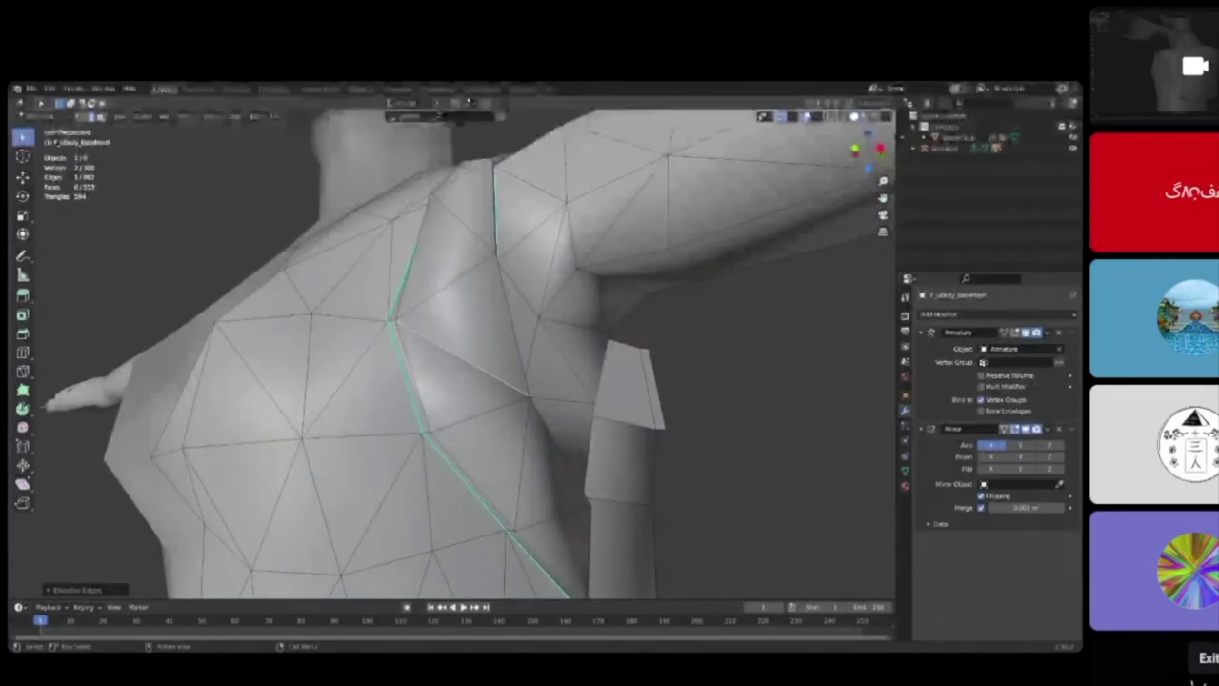
key("k")
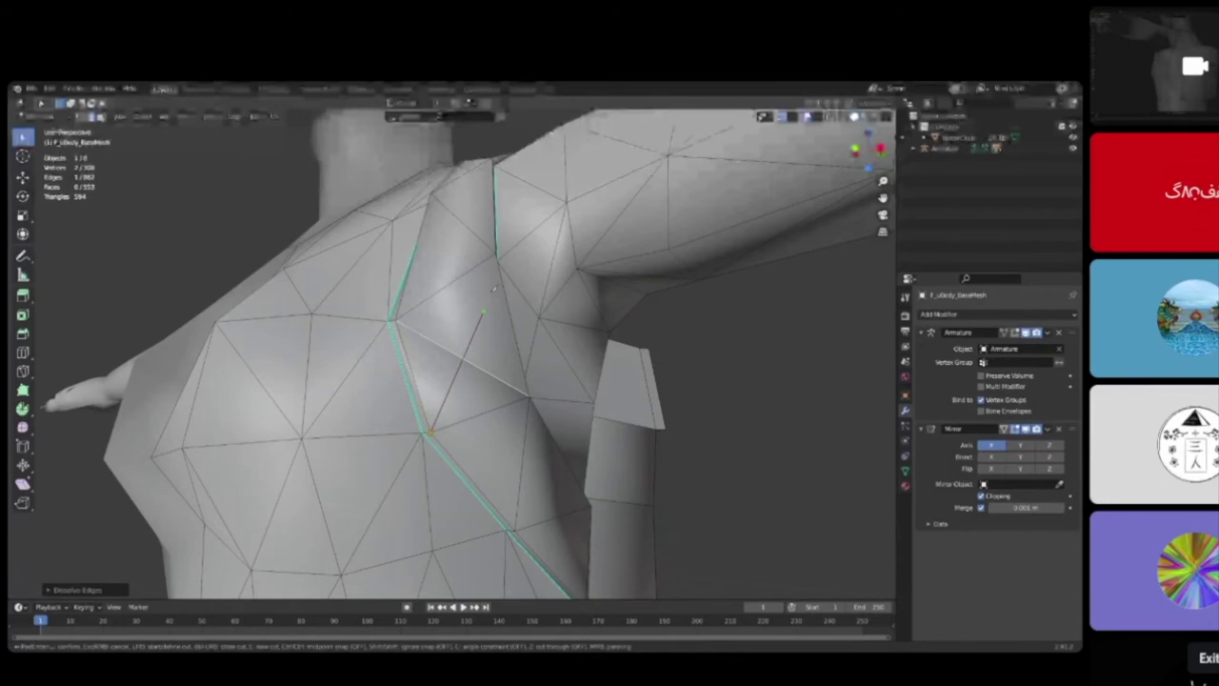
key("Return")
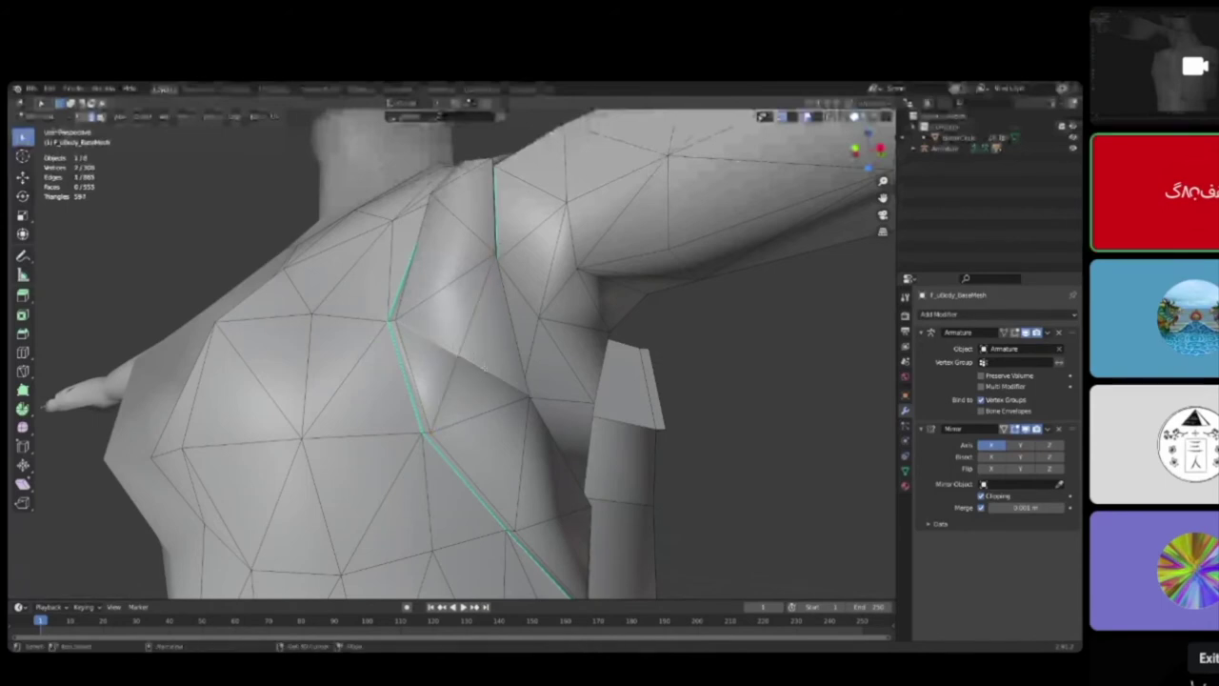
right_click(485, 369)
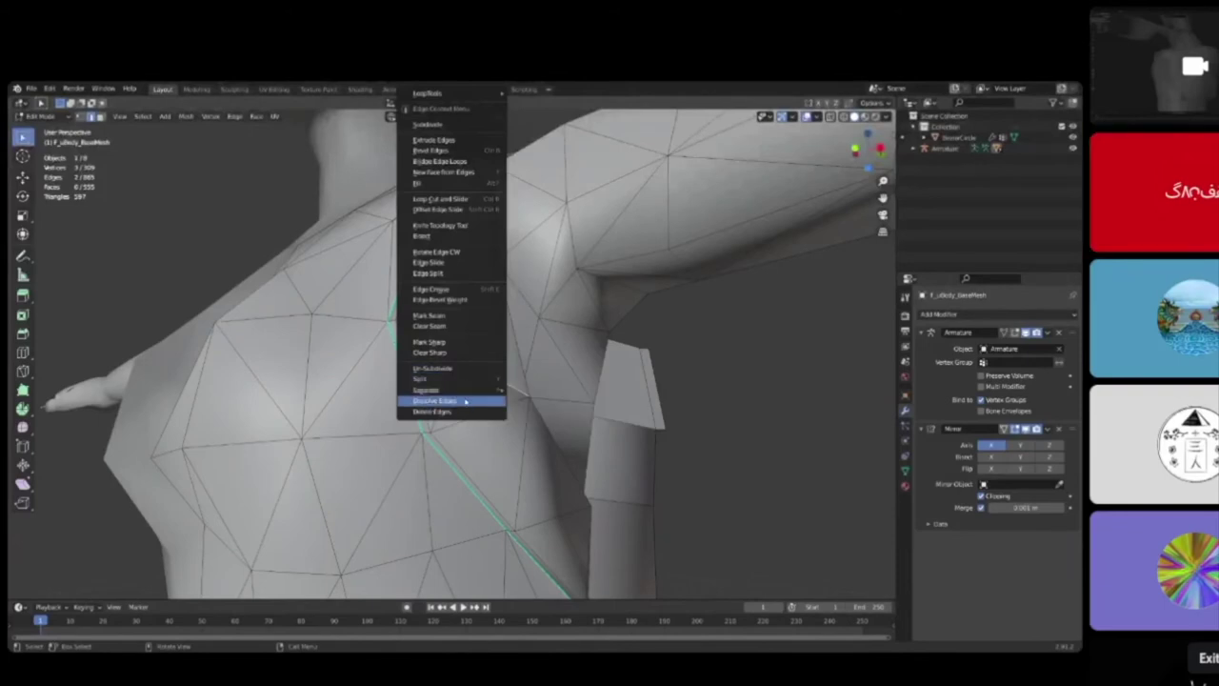
left_click(465, 401)
Step: Try knife cuts along the narrow side of the front strap beside the arm
scroll(539, 377, "up", 5)
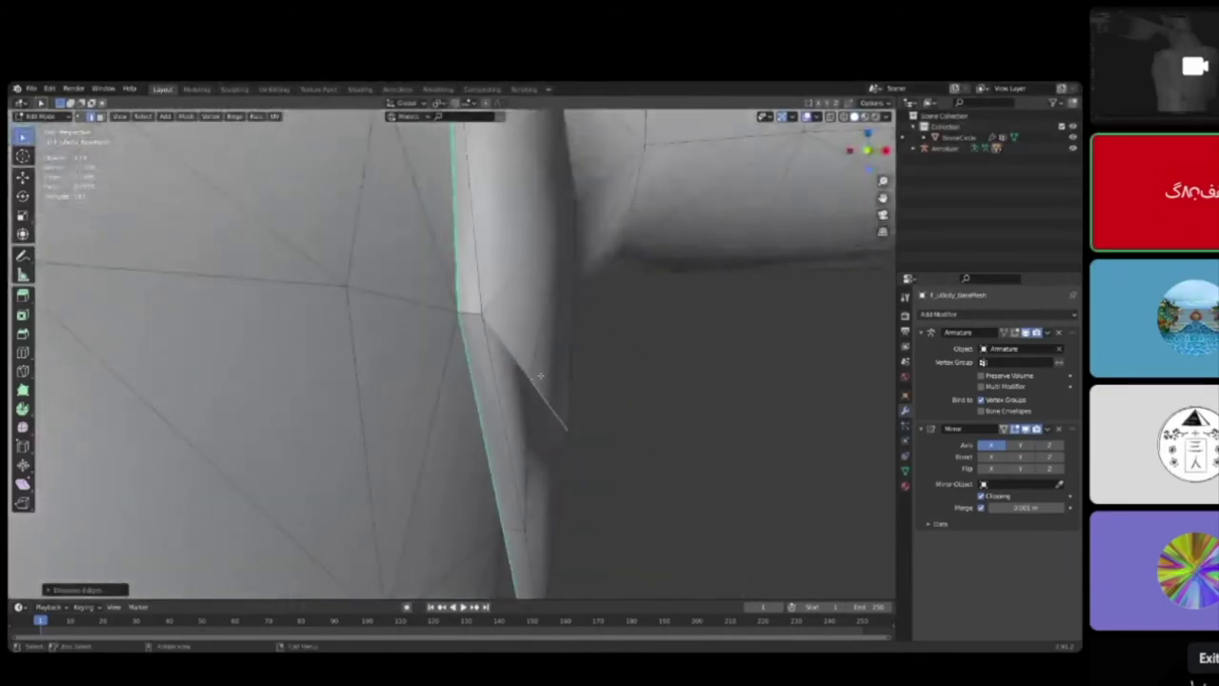
middle_click_drag(540, 376, 568, 403)
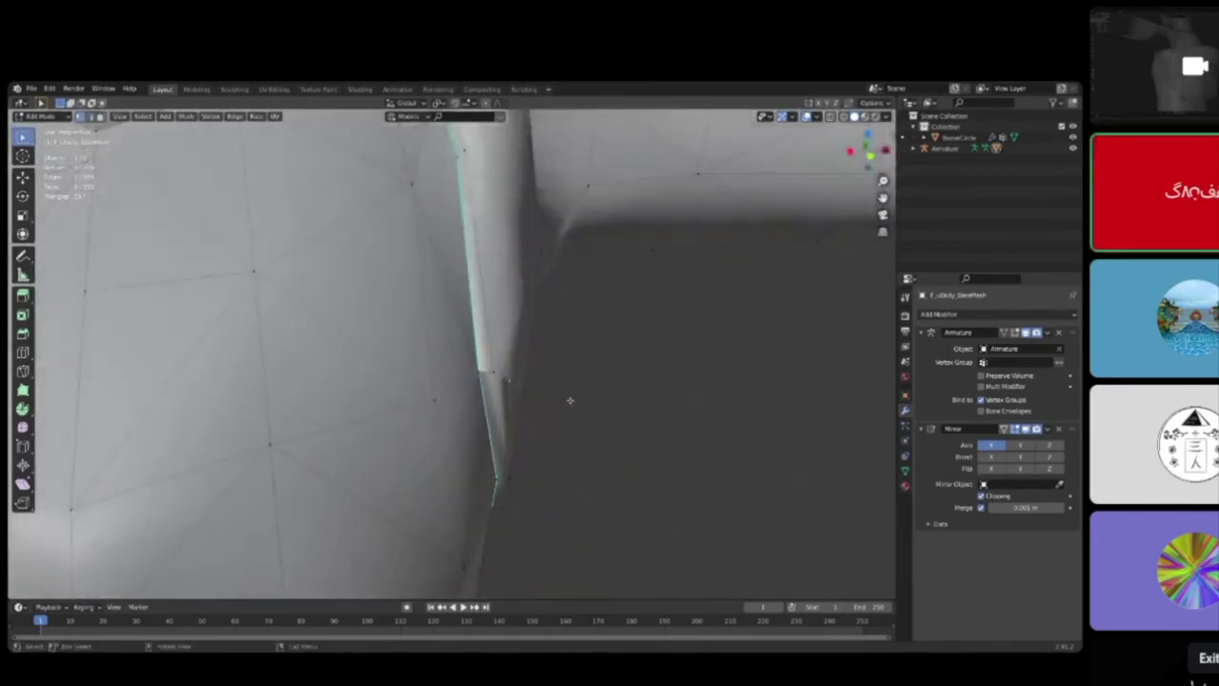
key("k")
key("x")
left_click(568, 406)
middle_click_drag(566, 406, 333, 334)
key("k")
left_click(389, 366)
right_click(468, 329)
Step: Switch the upper body mesh to Weight Paint mode and bring the backpack block and straps into view
scroll(467, 345, "down", 4)
scroll(381, 358, "down", 4)
middle_click_drag(457, 134, 577, 192)
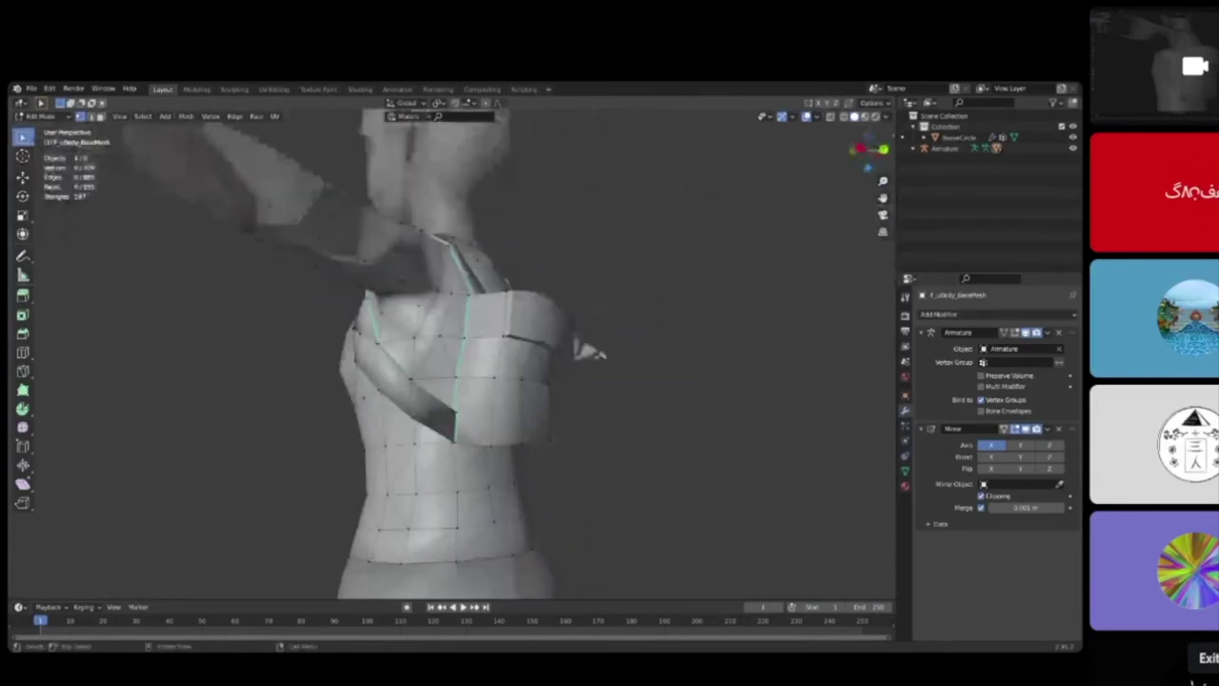
key("Tab")
left_click(59, 116)
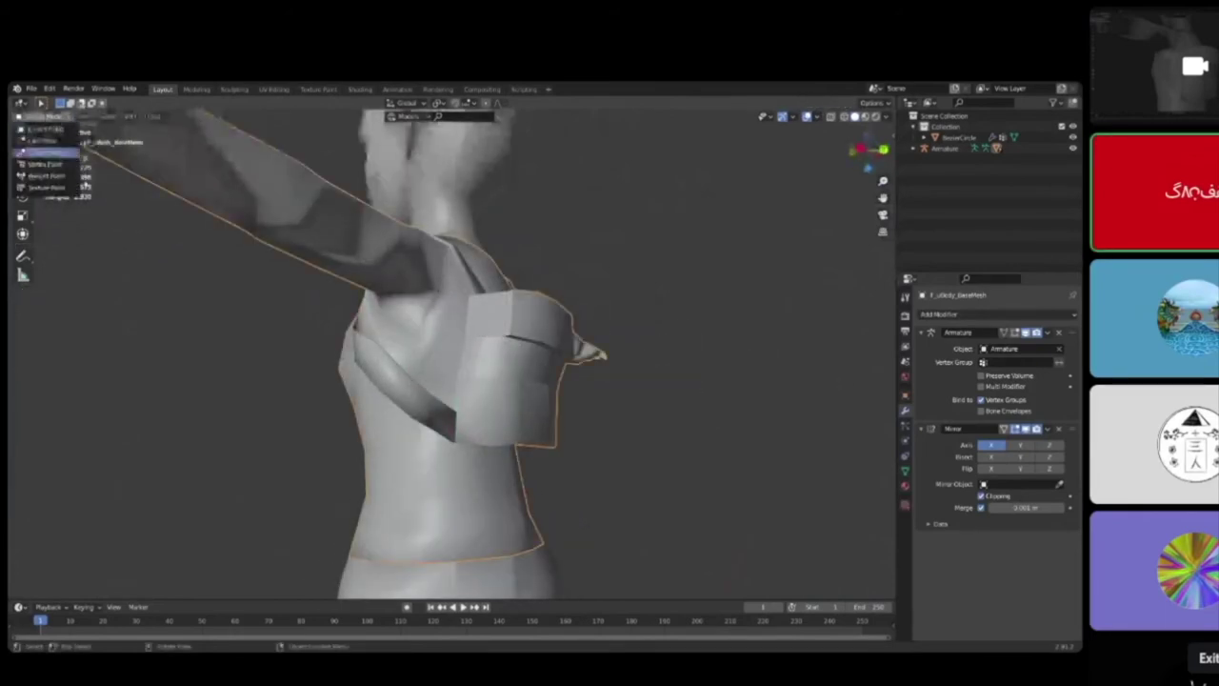
left_click(57, 176)
mouse_move(508, 286)
middle_mouse_down()
mouse_move(444, 319)
mouse_move(610, 288)
middle_mouse_up()
middle_click_drag(485, 252, 506, 399)
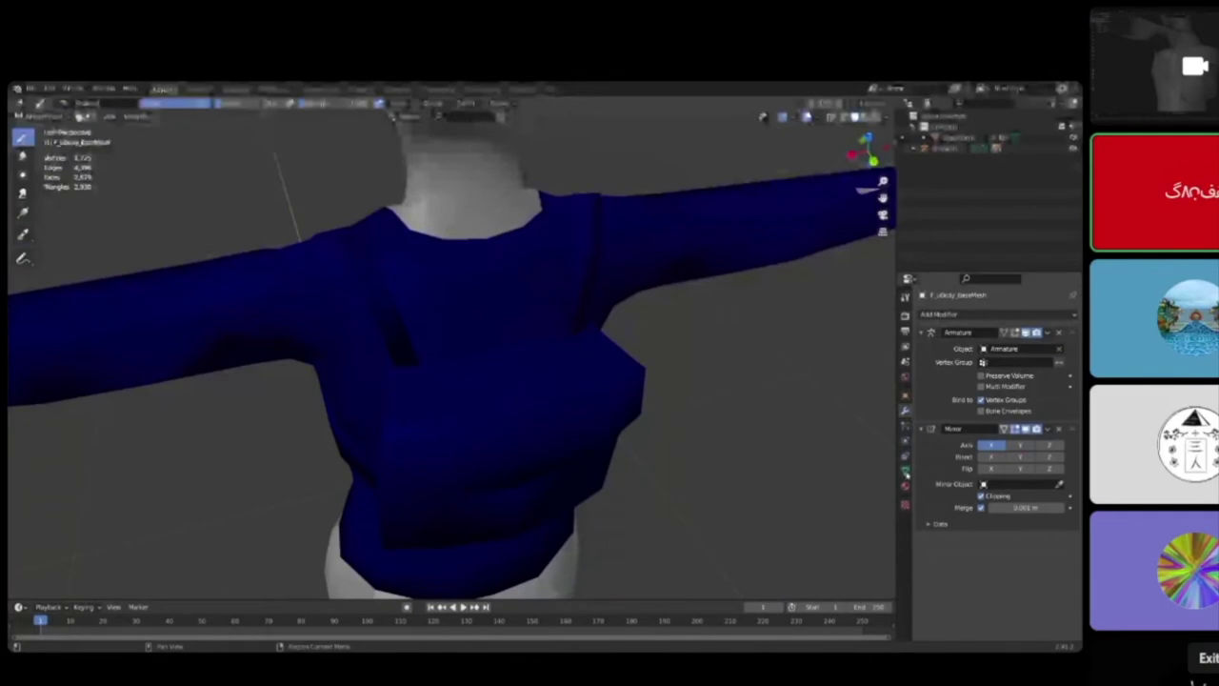
Step: Display the Avatar_Neck vertex group's weights and inspect them around the collar from front and back
left_click(904, 470)
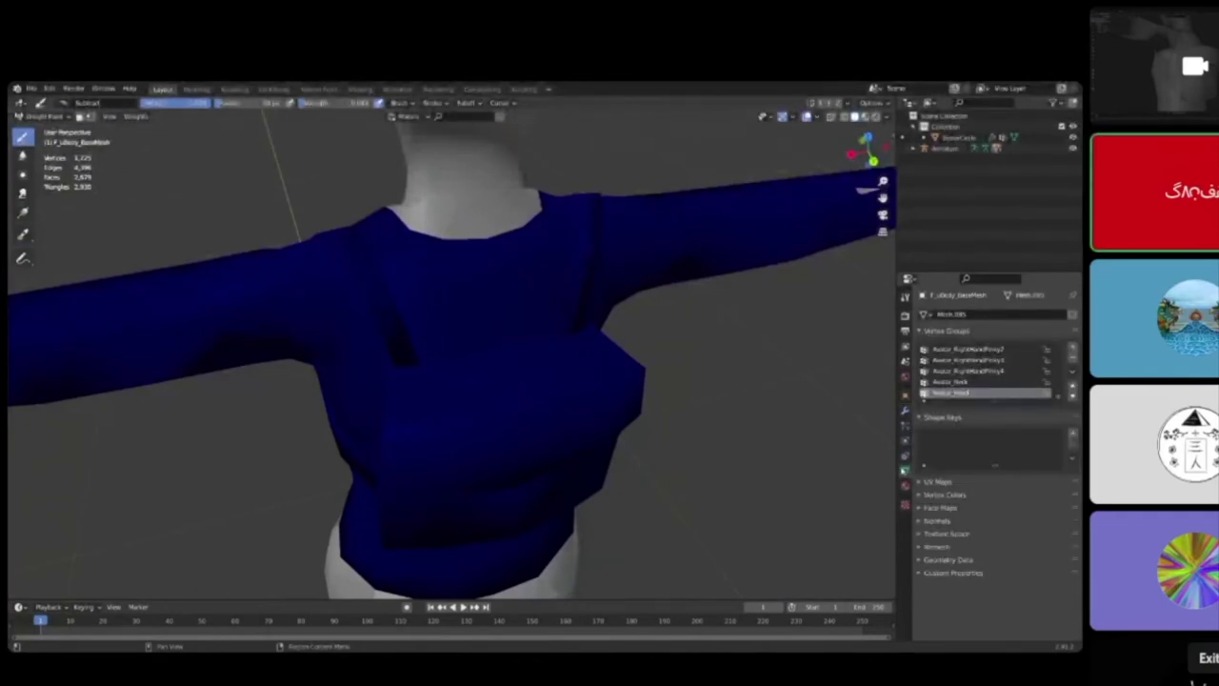
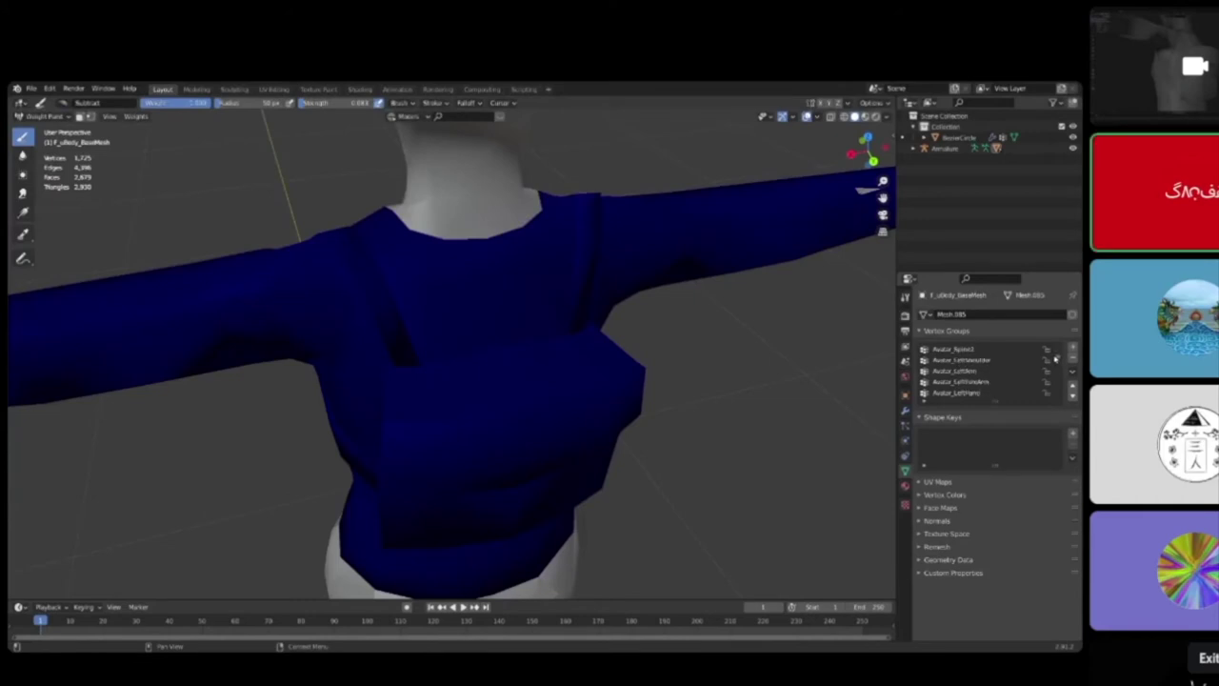
left_click(981, 382)
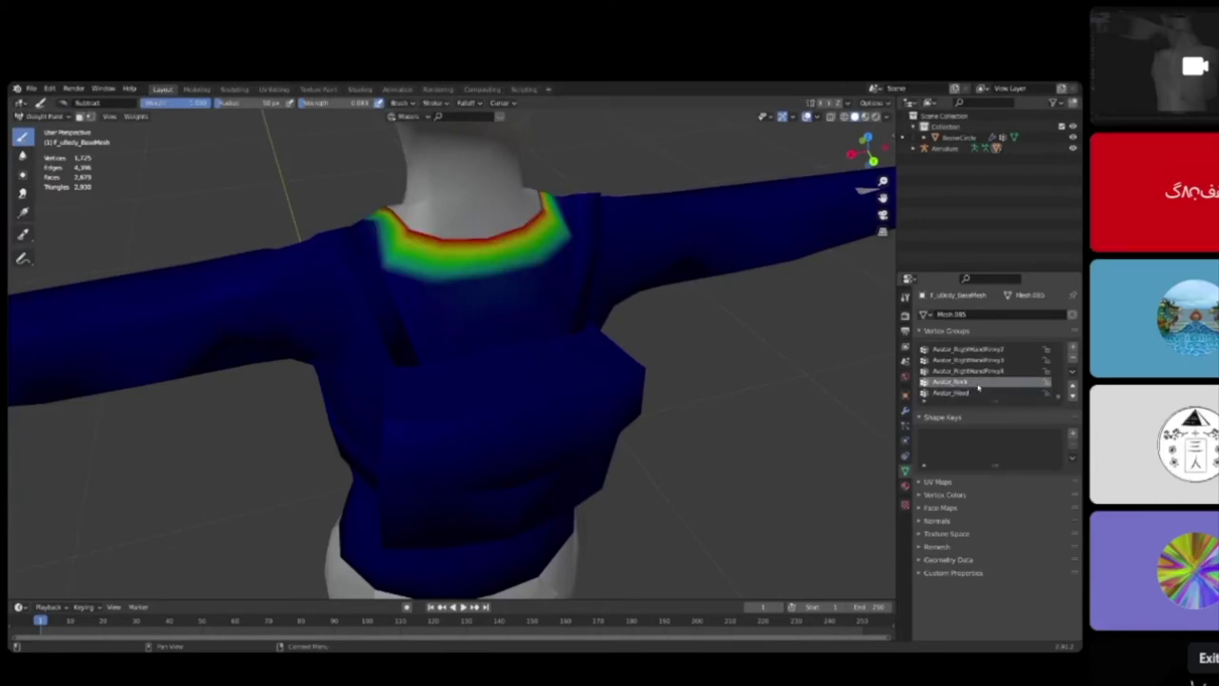
middle_click_drag(501, 280, 572, 333)
mouse_move(360, 324)
middle_mouse_down()
mouse_move(428, 283)
mouse_move(491, 305)
middle_mouse_up()
middle_click_drag(526, 358, 436, 335)
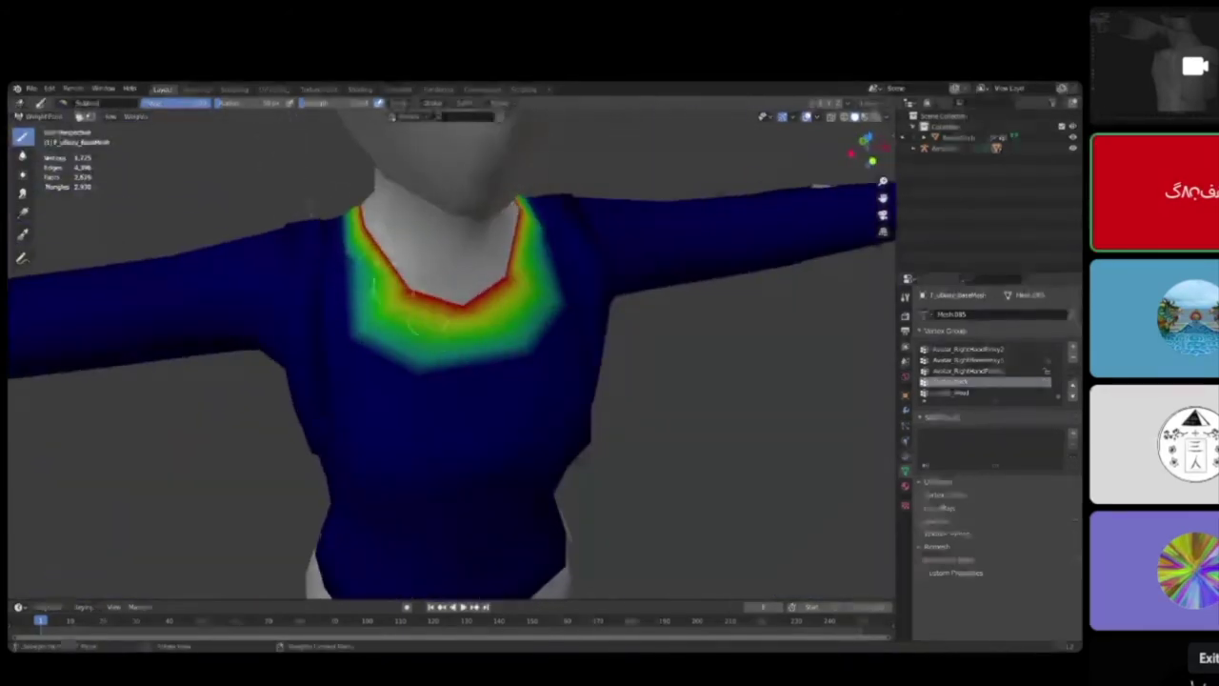
mouse_move(589, 254)
middle_mouse_down()
mouse_move(530, 321)
mouse_move(424, 291)
middle_mouse_up()
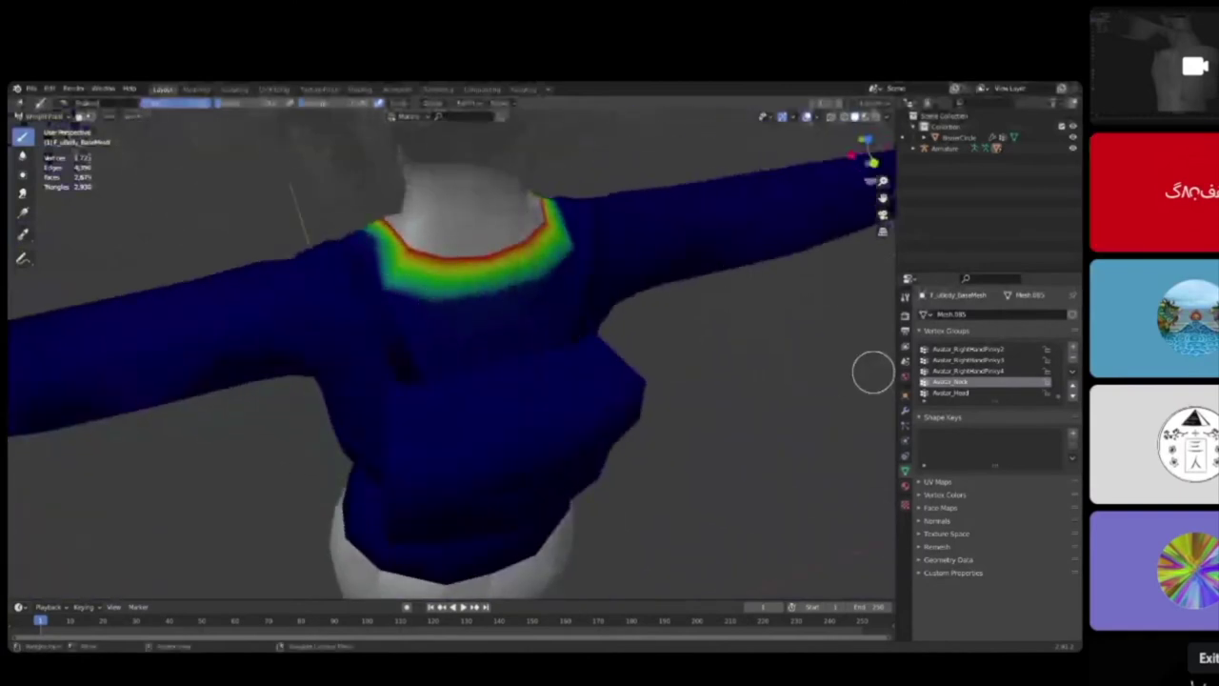
Step: Compare the weights of the Avatar_RightShoulder and Avatar_LeftShoulder vertex groups on the chest and the backpack
scroll(974, 382, "up", 3)
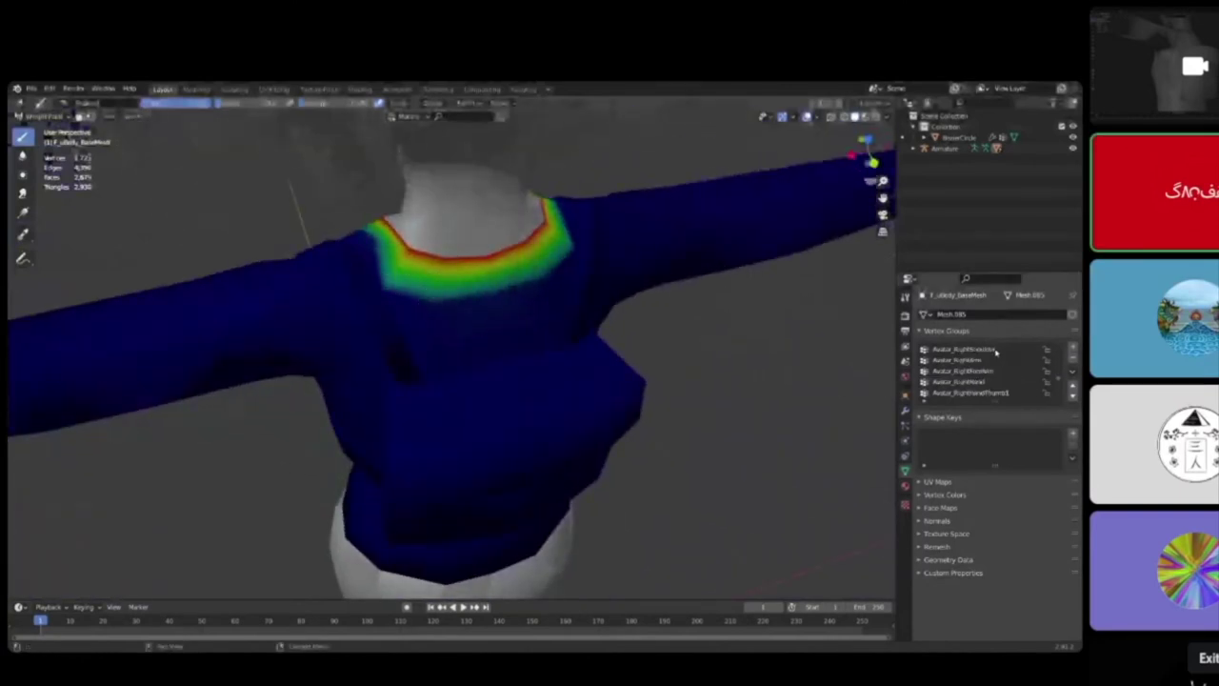
left_click(990, 349)
mouse_move(530, 343)
middle_mouse_down()
mouse_move(758, 284)
mouse_move(544, 305)
mouse_move(619, 299)
mouse_move(595, 297)
mouse_move(564, 349)
middle_mouse_up()
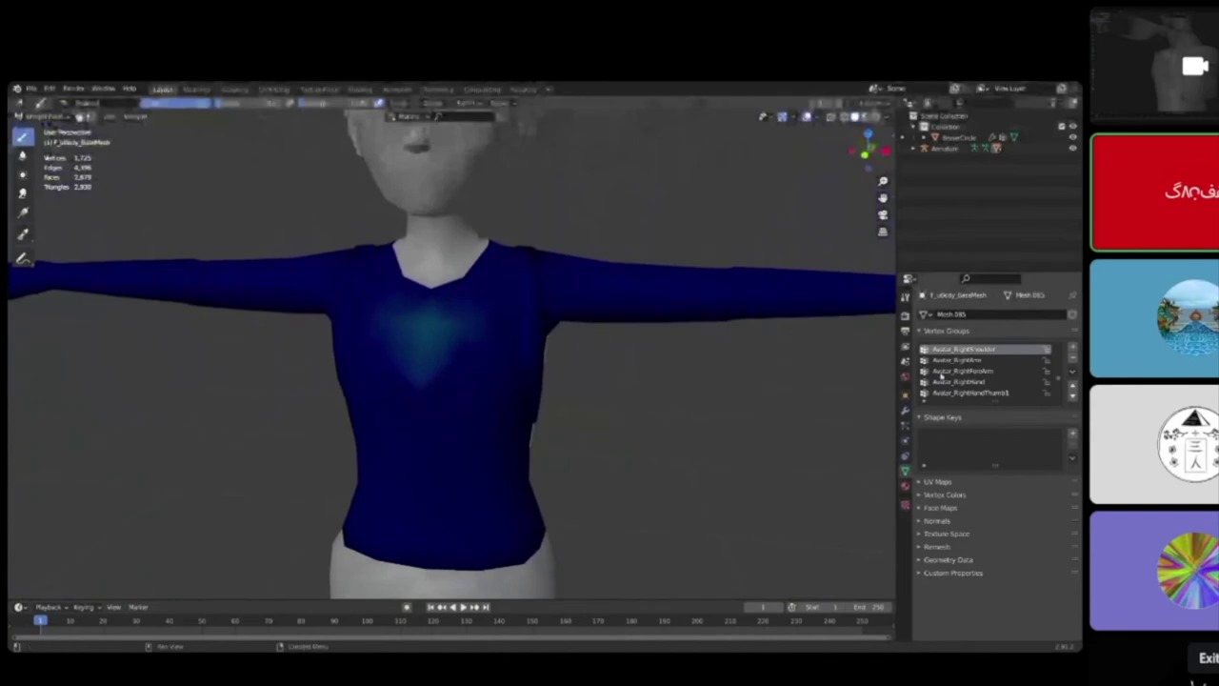
scroll(981, 379, "up", 6)
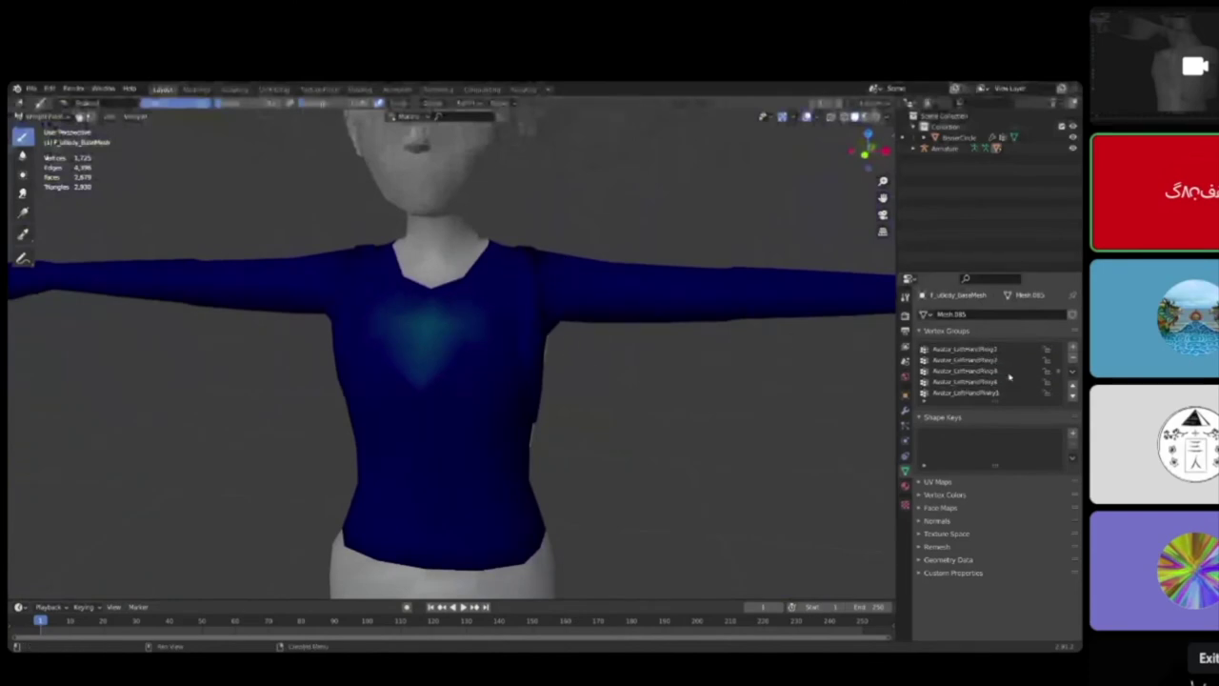
left_click(991, 371)
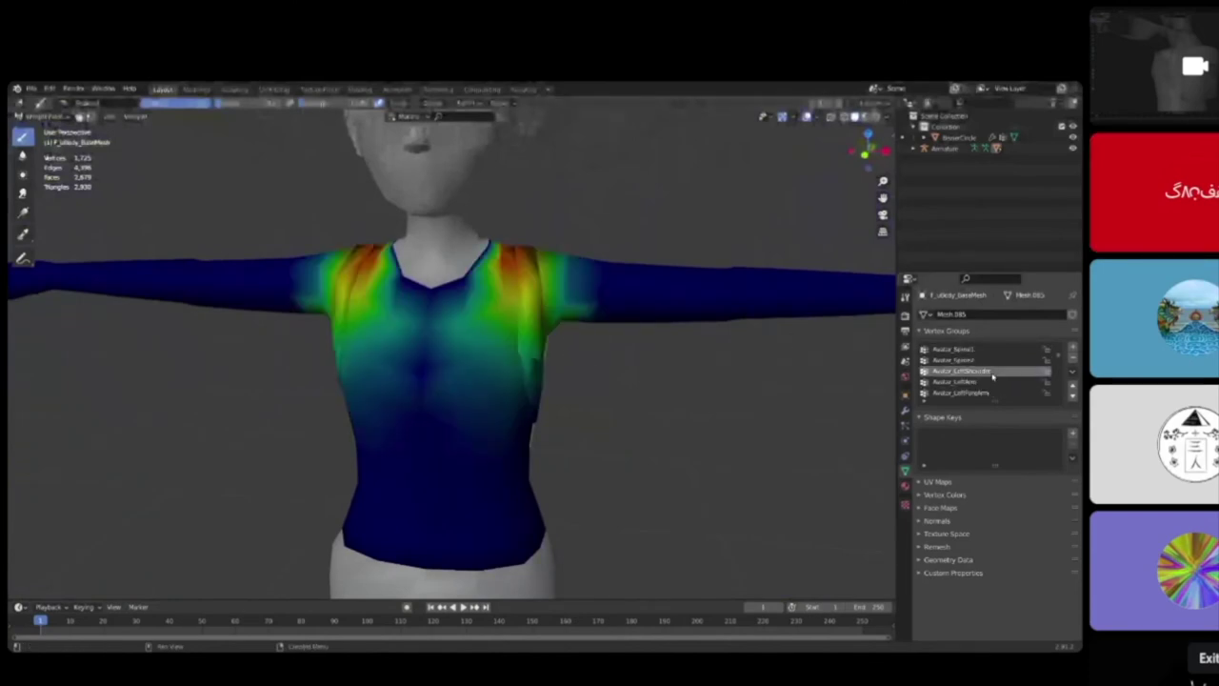
mouse_move(496, 314)
middle_mouse_down()
mouse_move(259, 300)
mouse_move(357, 330)
mouse_move(334, 332)
middle_mouse_up()
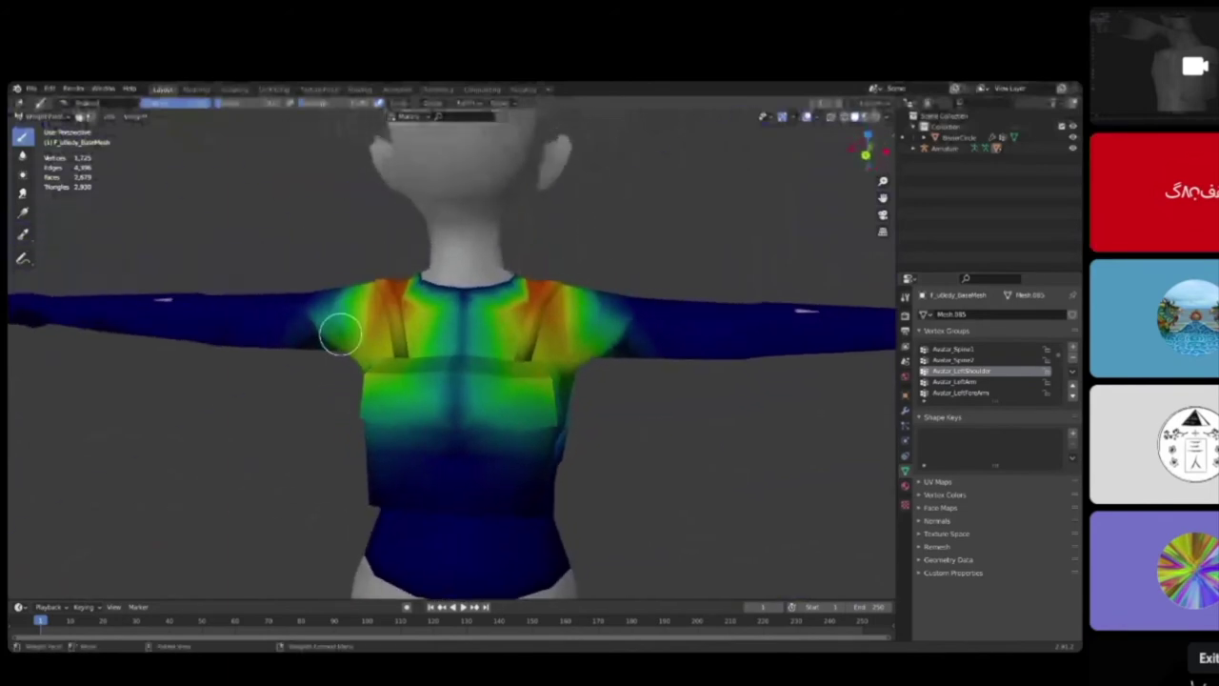
middle_click_drag(441, 317, 755, 322)
Step: Apply the Mirror modifier of the upper body mesh
left_click(905, 410)
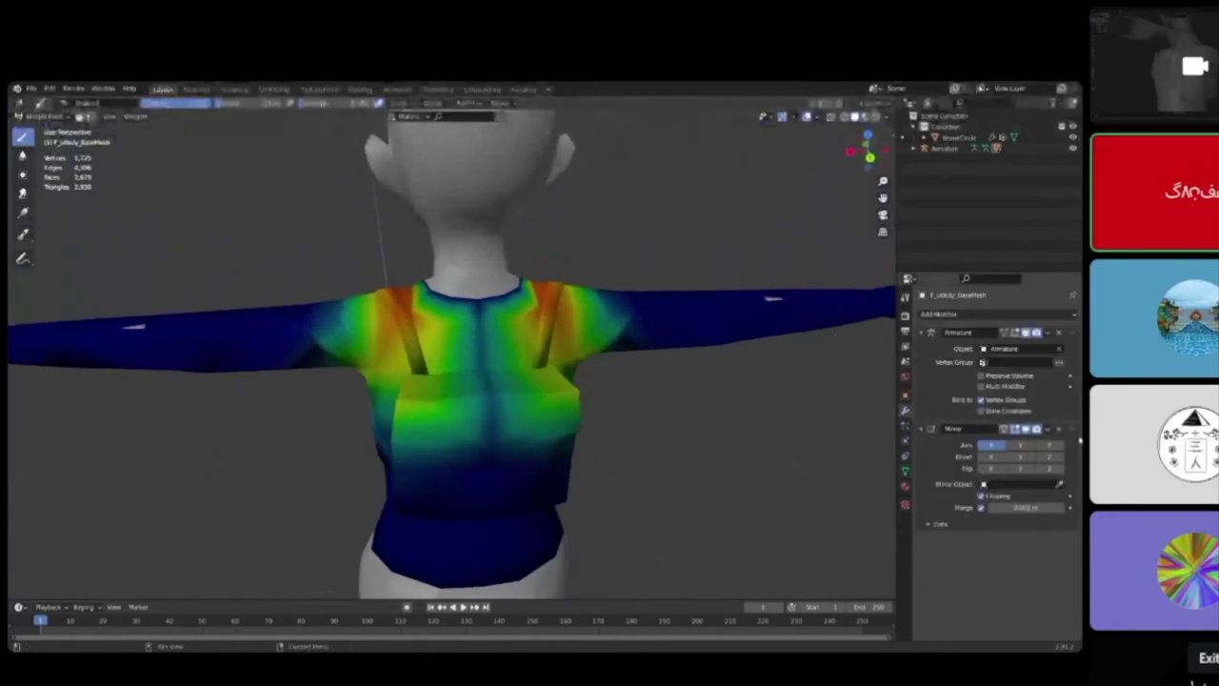
left_click(1047, 429)
left_click(1040, 442)
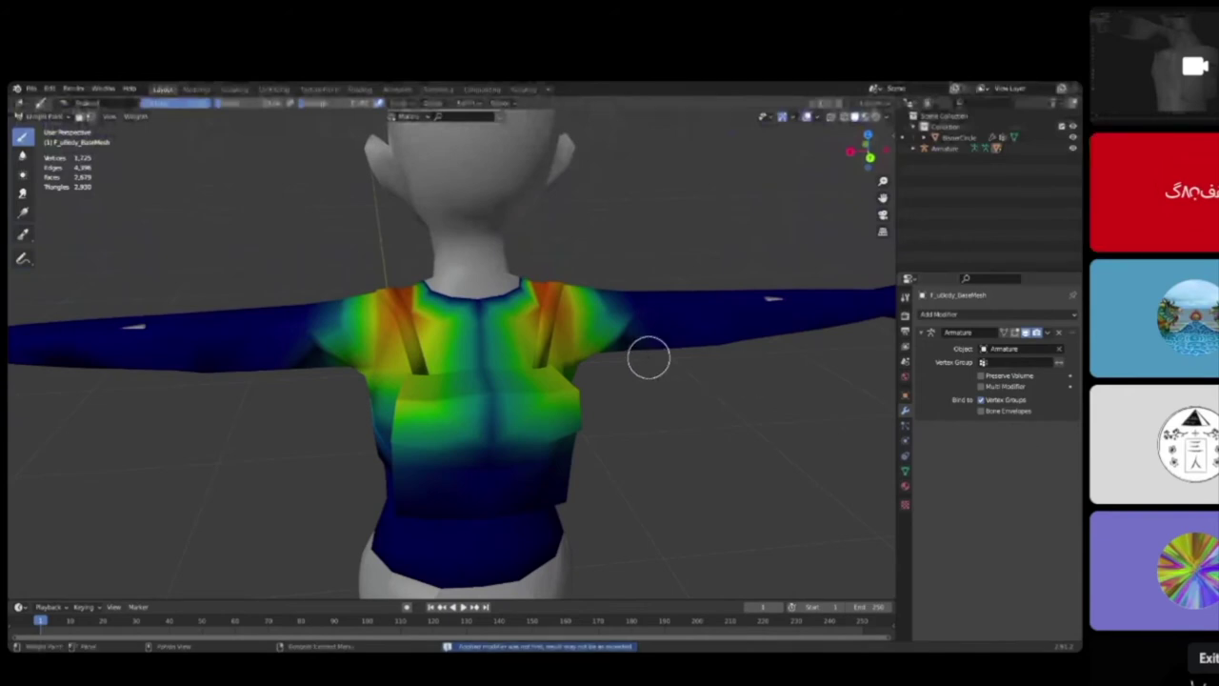
Step: Clear the Avatar_LeftShoulder weights from the body's right half with a linear weight gradient in orthographic back view
left_click(871, 157)
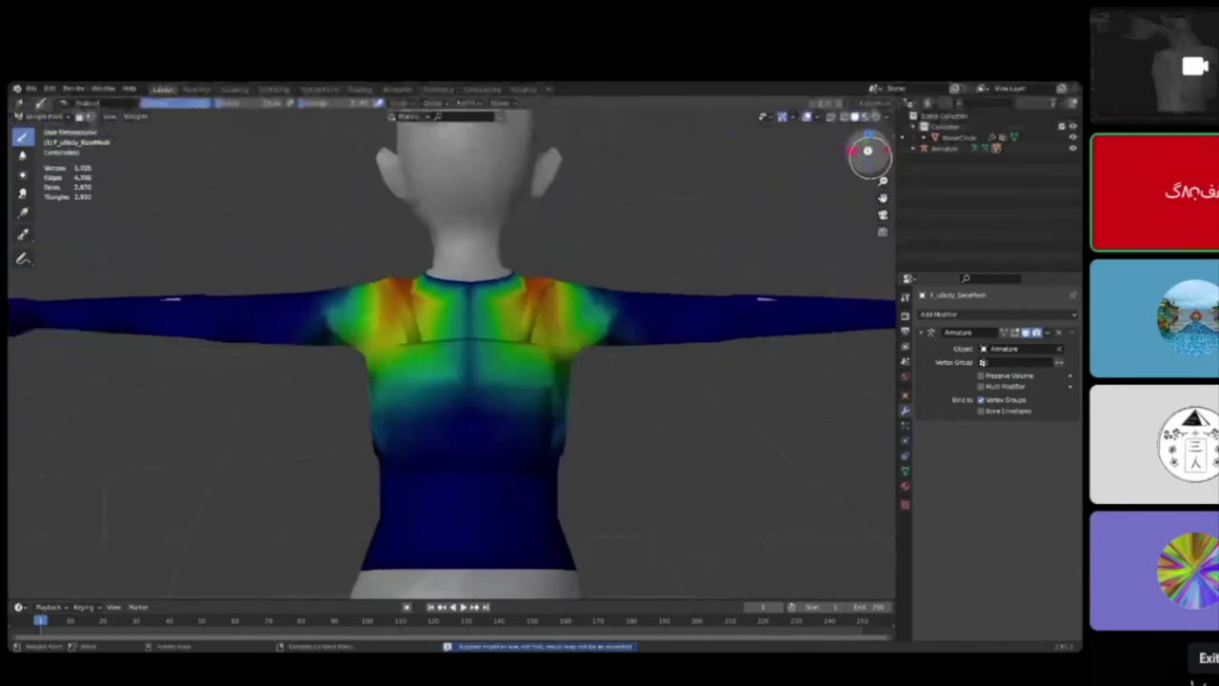
middle_click_drag(574, 344, 503, 349, "shift")
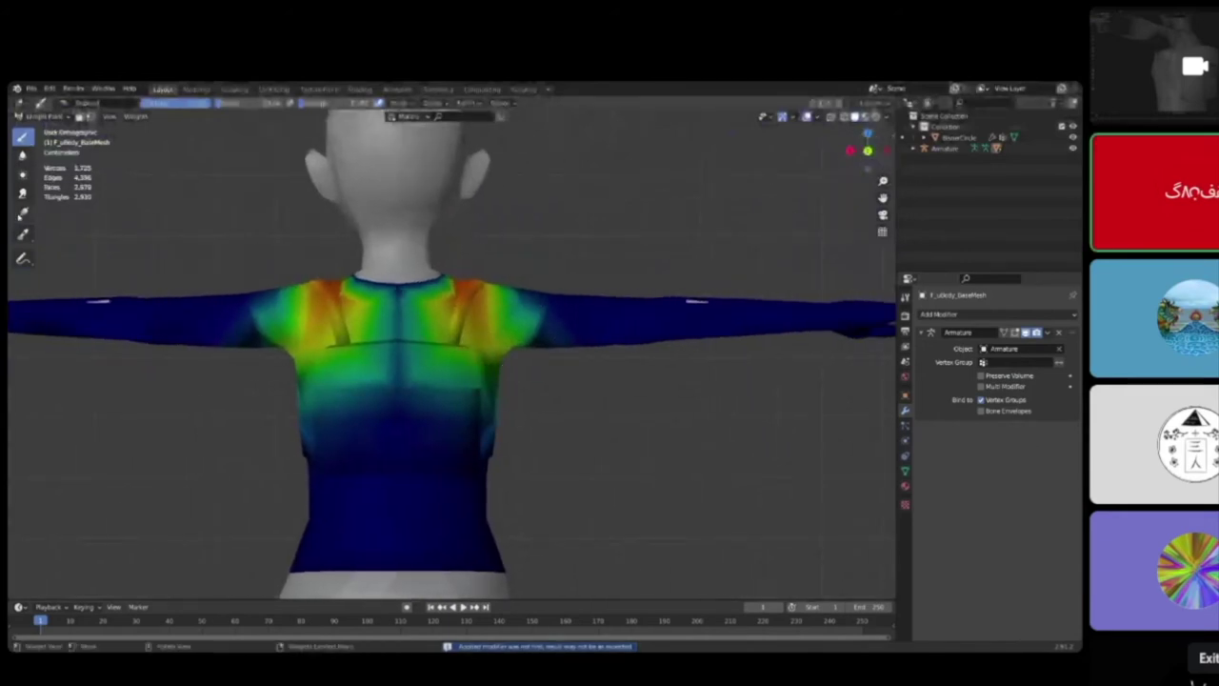
left_click(22, 214)
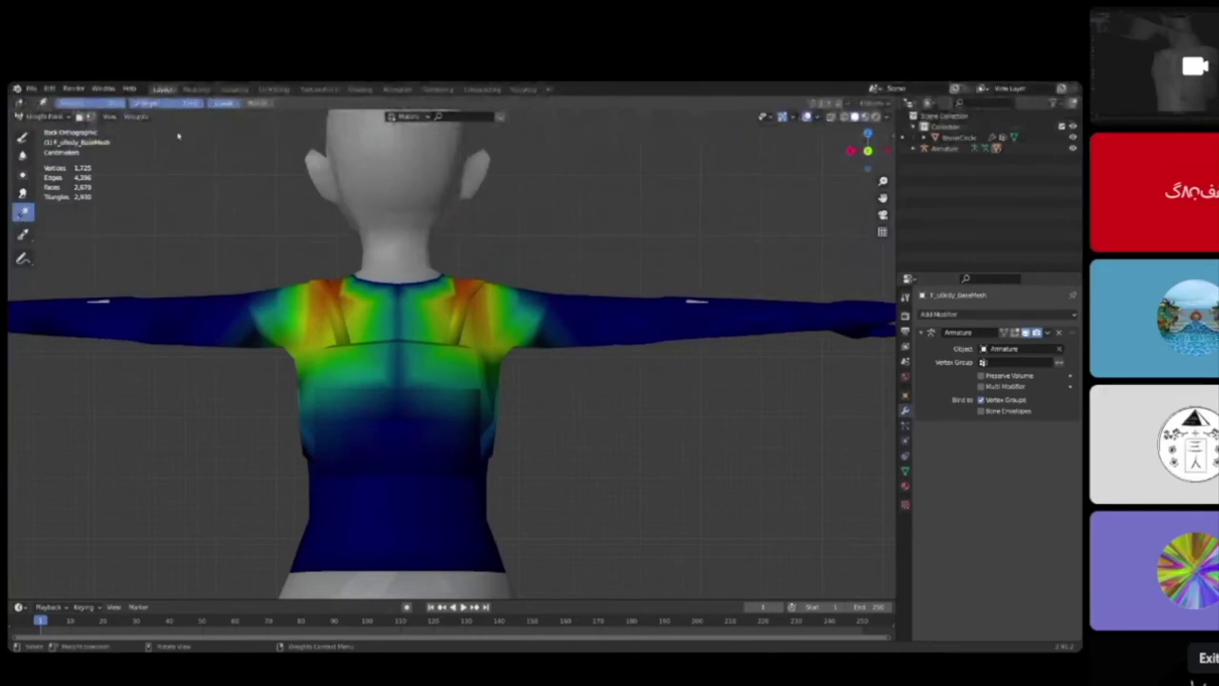
left_click_drag(543, 334, 410, 309)
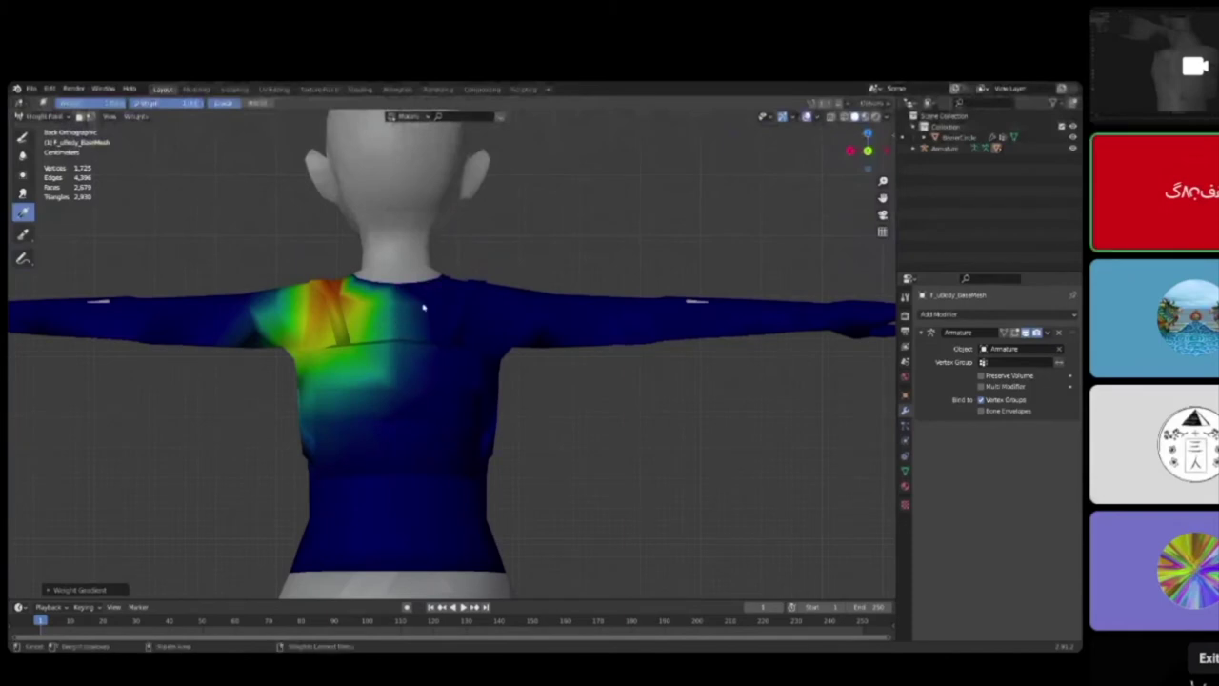
Step: Inspect the remaining Avatar_LeftShoulder weights on the backpack, the side strap and the chest
middle_click_drag(400, 310, 444, 353)
scroll(514, 359, "up", 4)
scroll(535, 282, "down", 3)
scroll(452, 349, "up", 3)
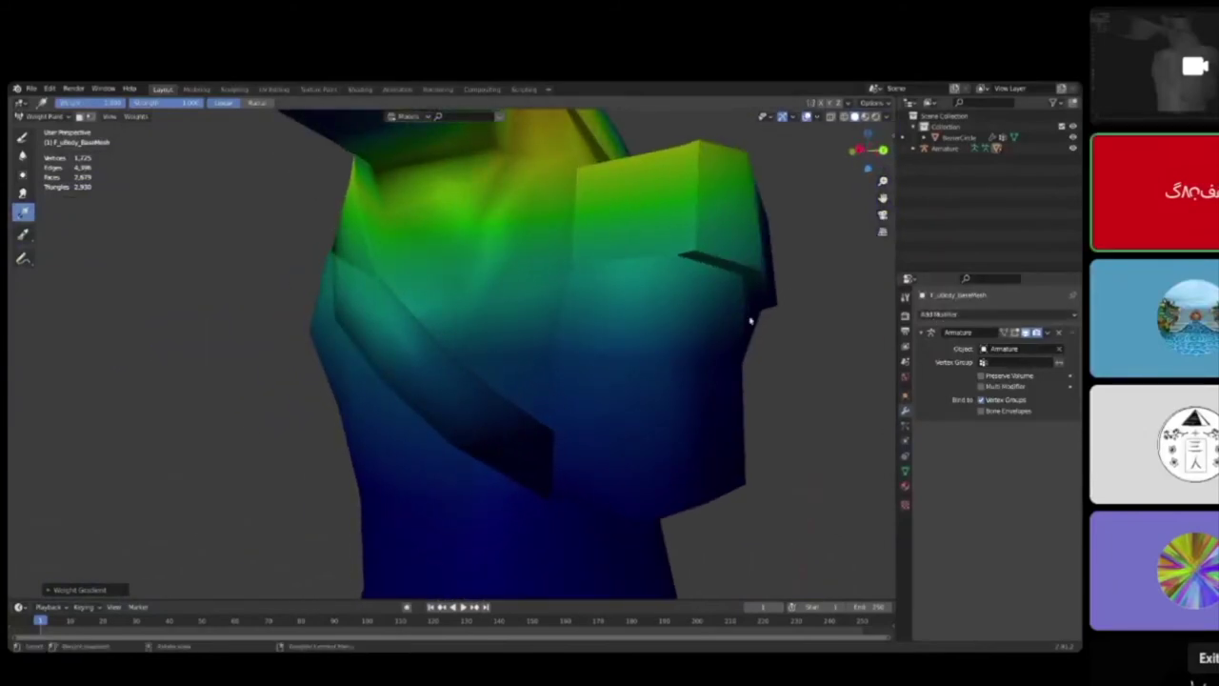
middle_click_drag(457, 266, 430, 280)
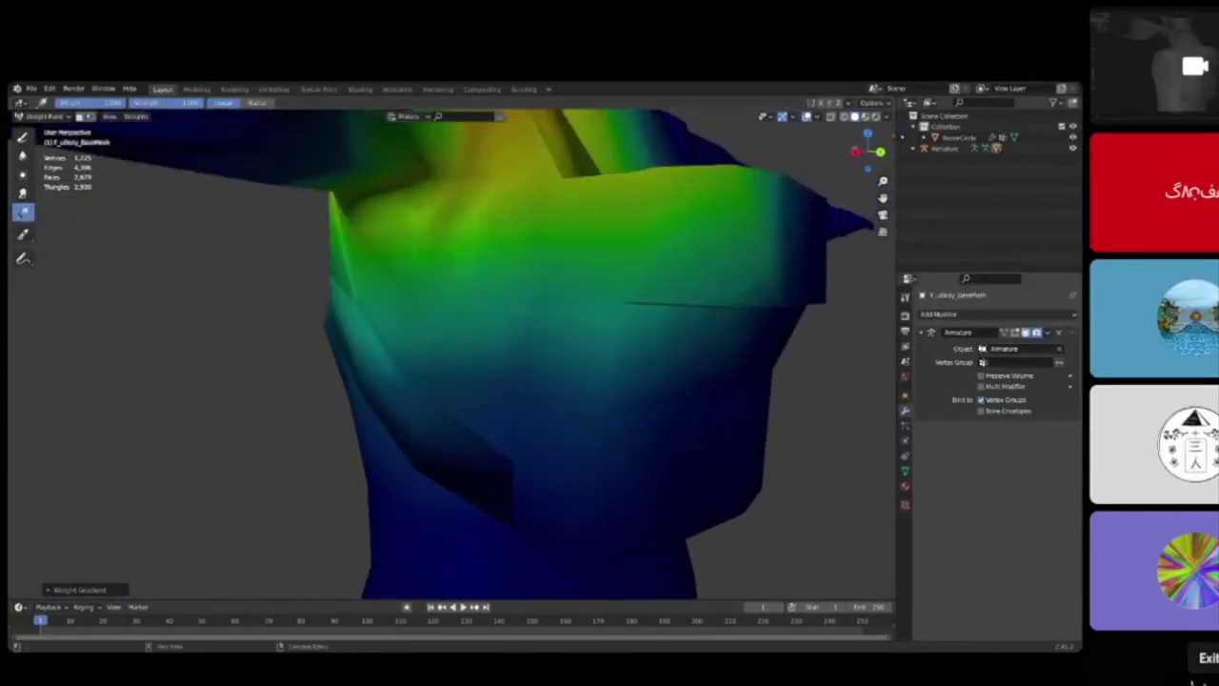
middle_click_drag(797, 353, 436, 345)
scroll(704, 333, "down", 3)
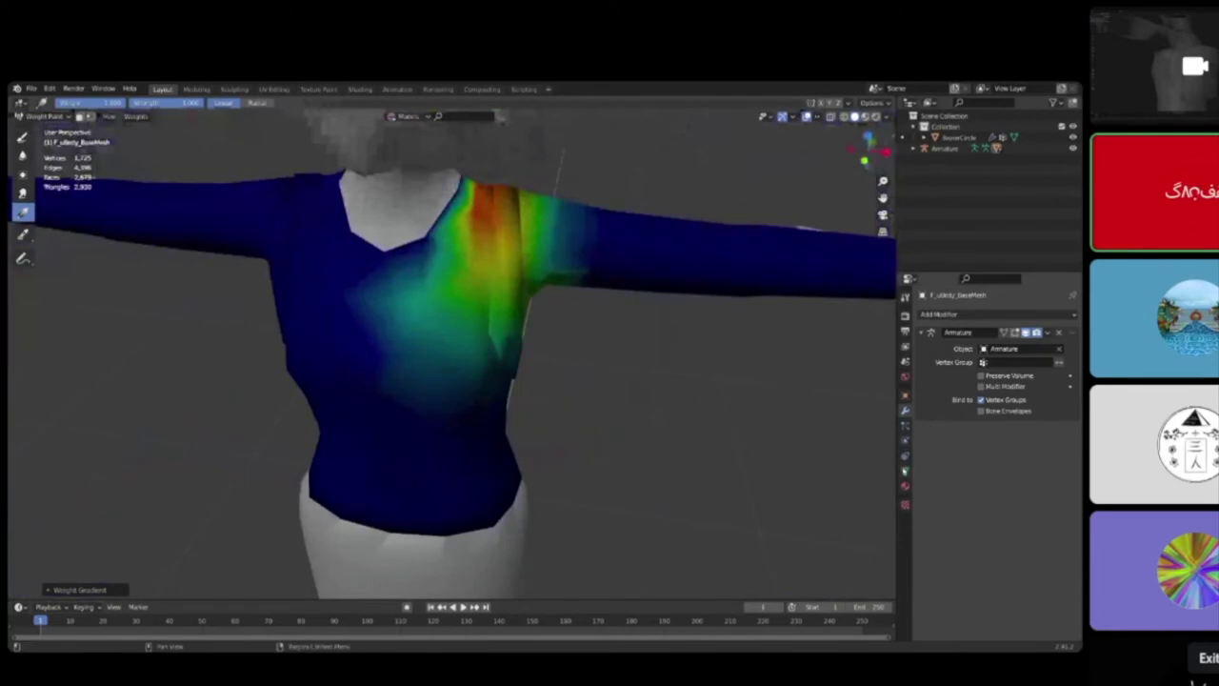
Step: Make Avatar_RightShoulder the active vertex group and view its weights on the chest
left_click(906, 469)
scroll(971, 380, "down", 10)
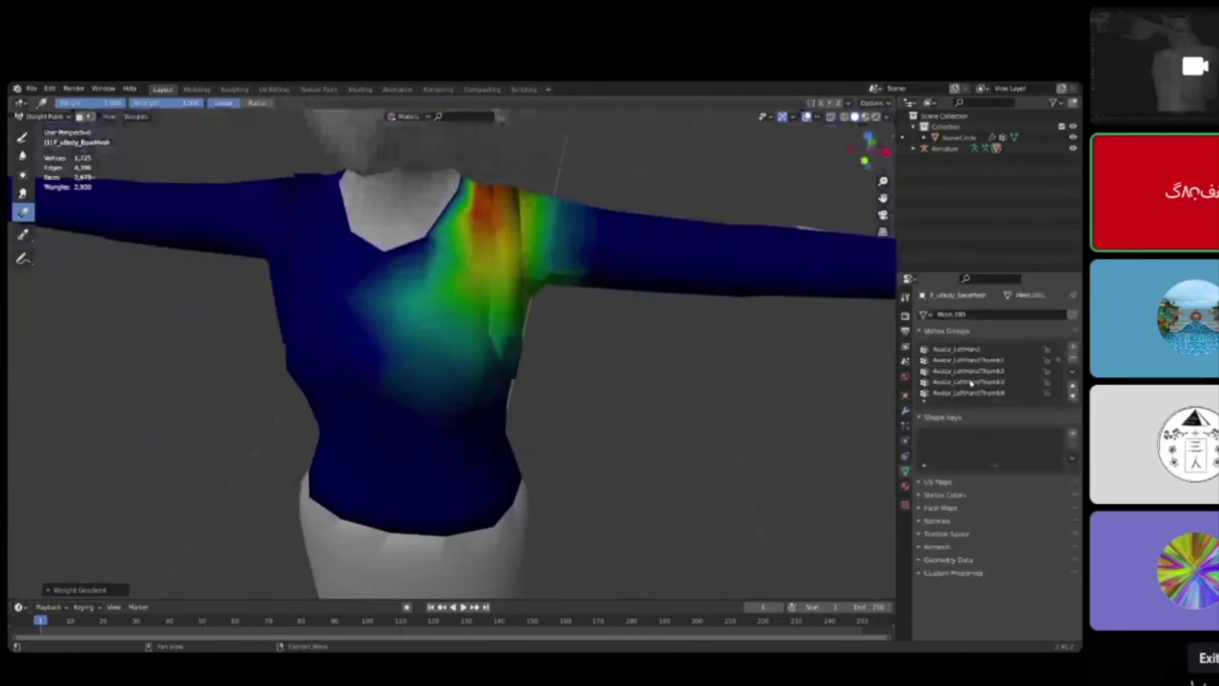
scroll(971, 382, "down", 5)
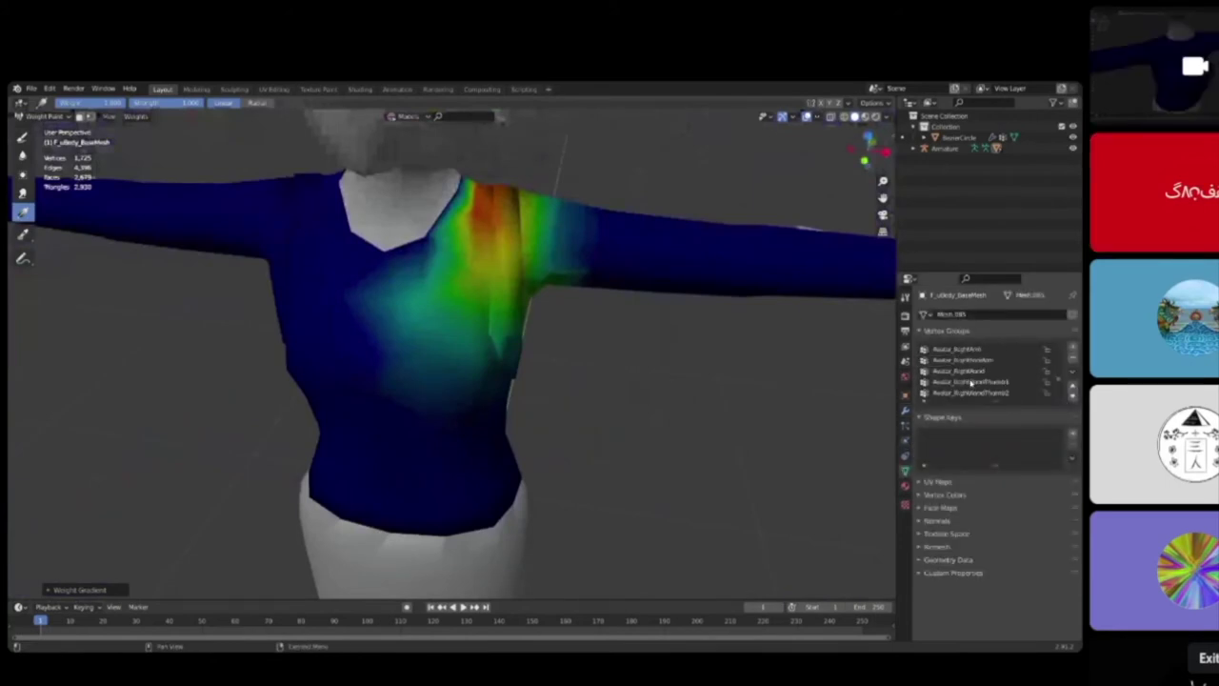
left_click(985, 363)
middle_click_drag(533, 286, 563, 292)
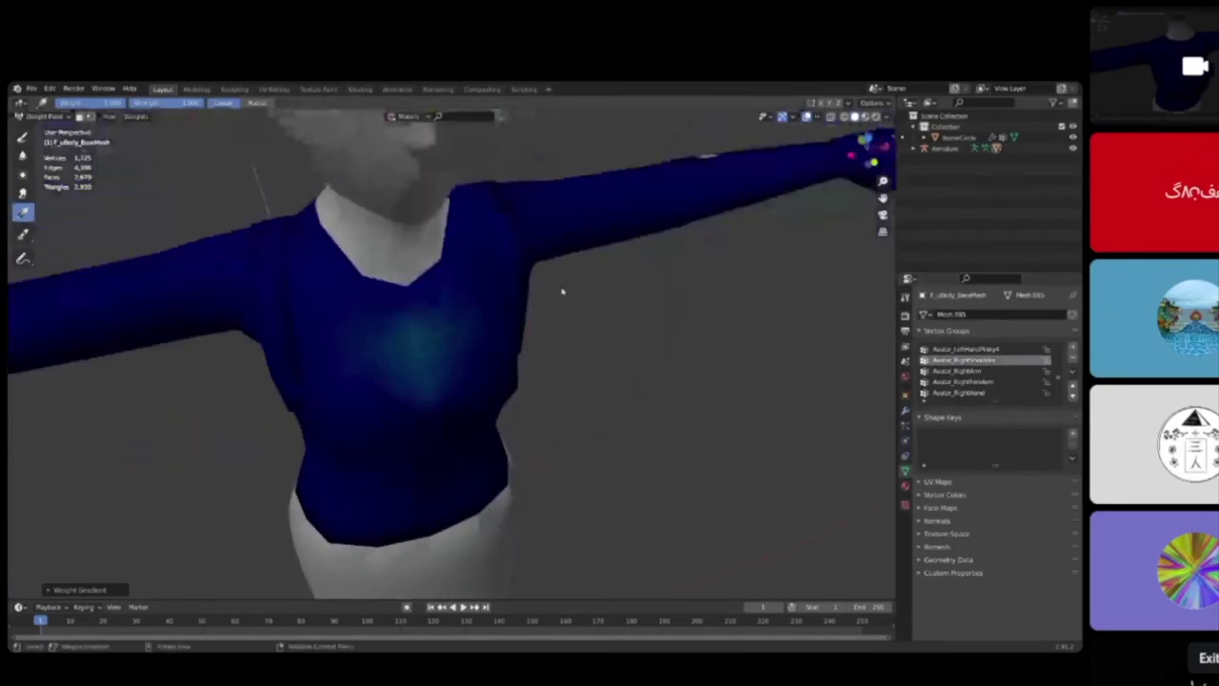
Step: Activate the Draw brush for weight painting and set its blending mode to Add
left_click(23, 137)
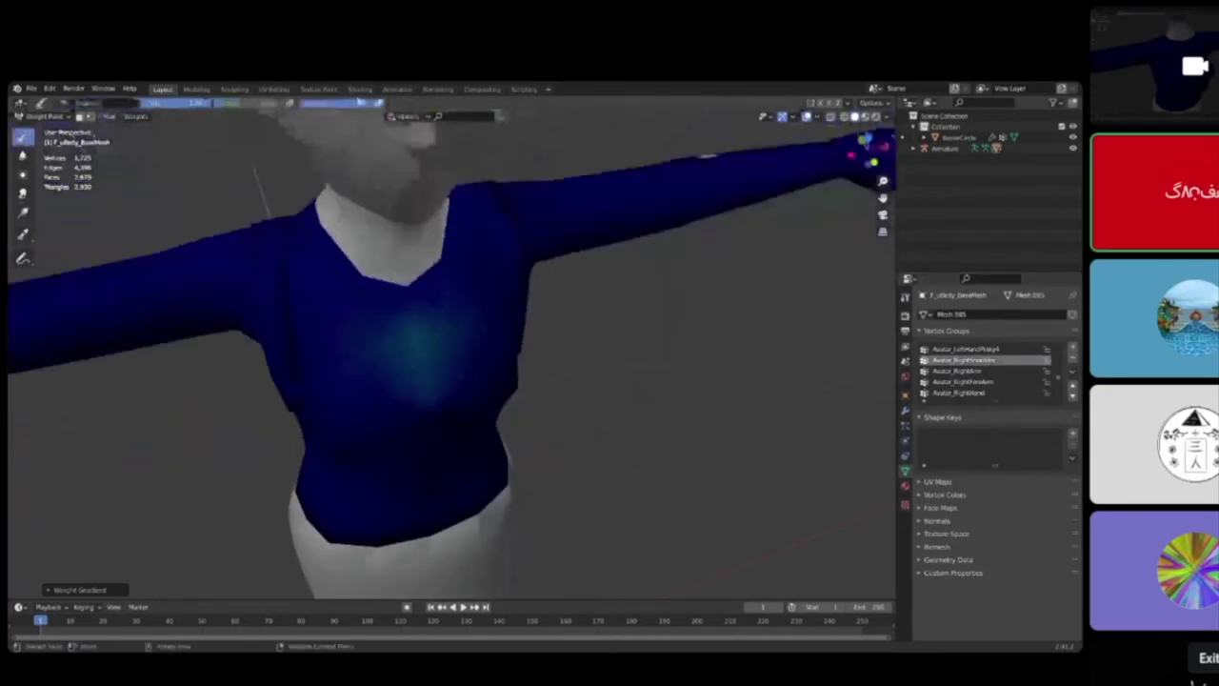
scroll(954, 371, "up", 5)
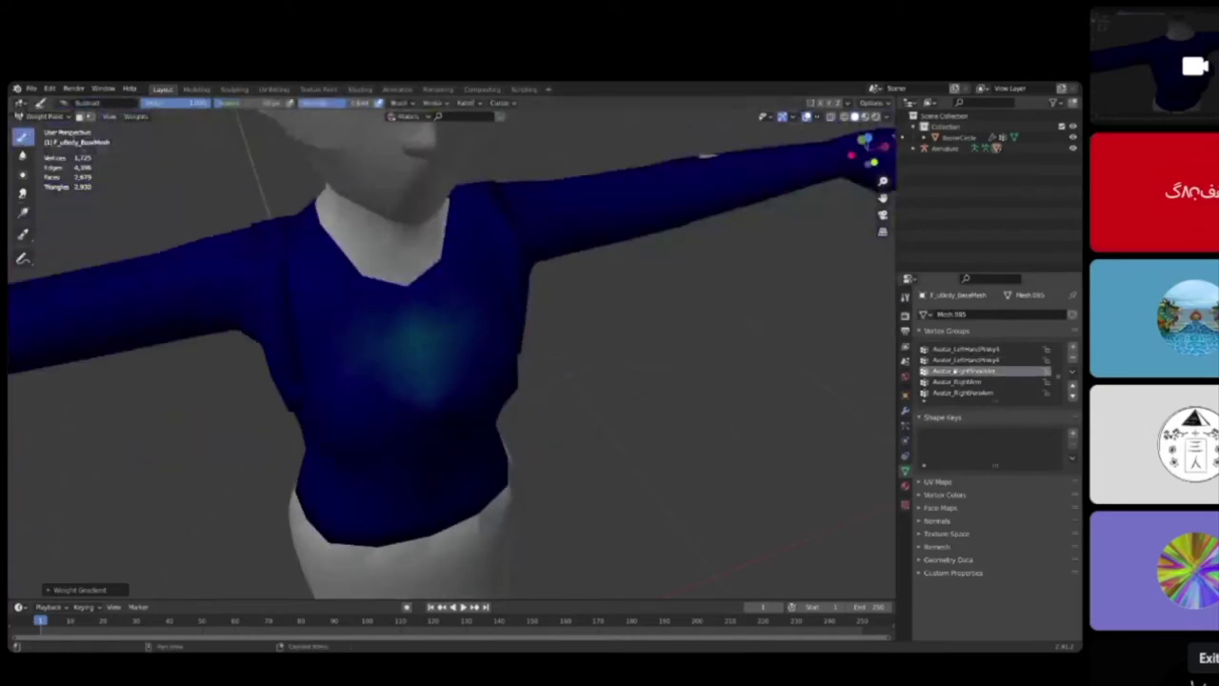
scroll(956, 370, "up", 5)
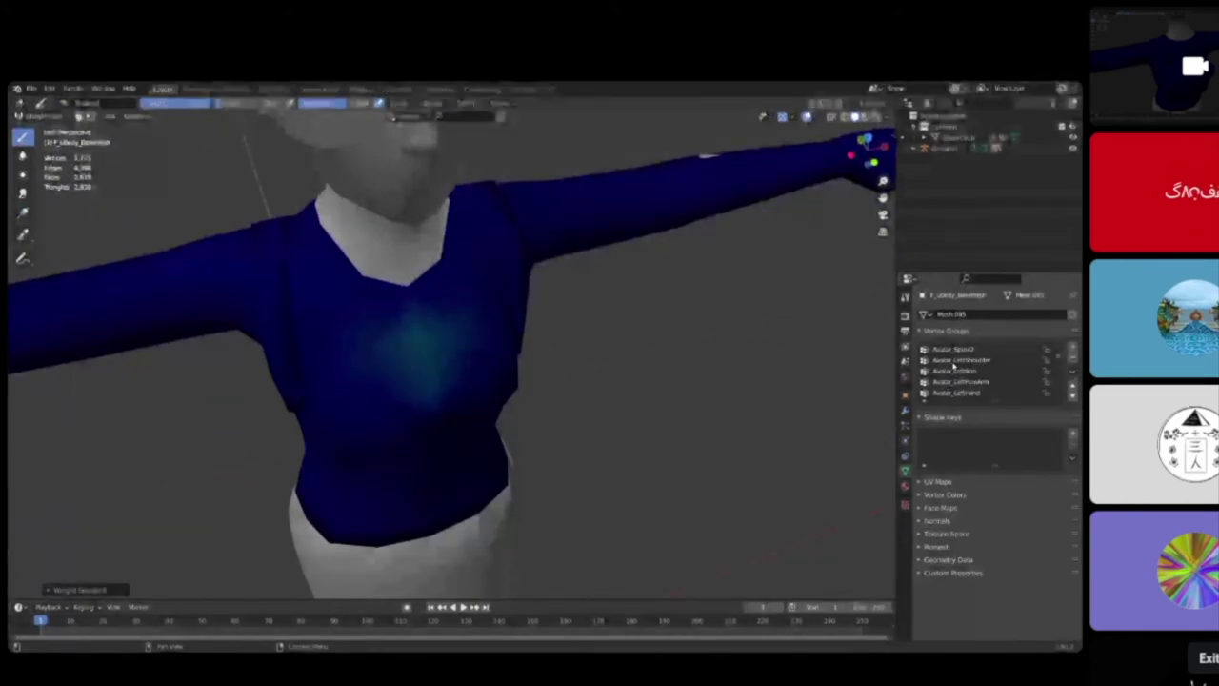
middle_click_drag(468, 245, 271, 286)
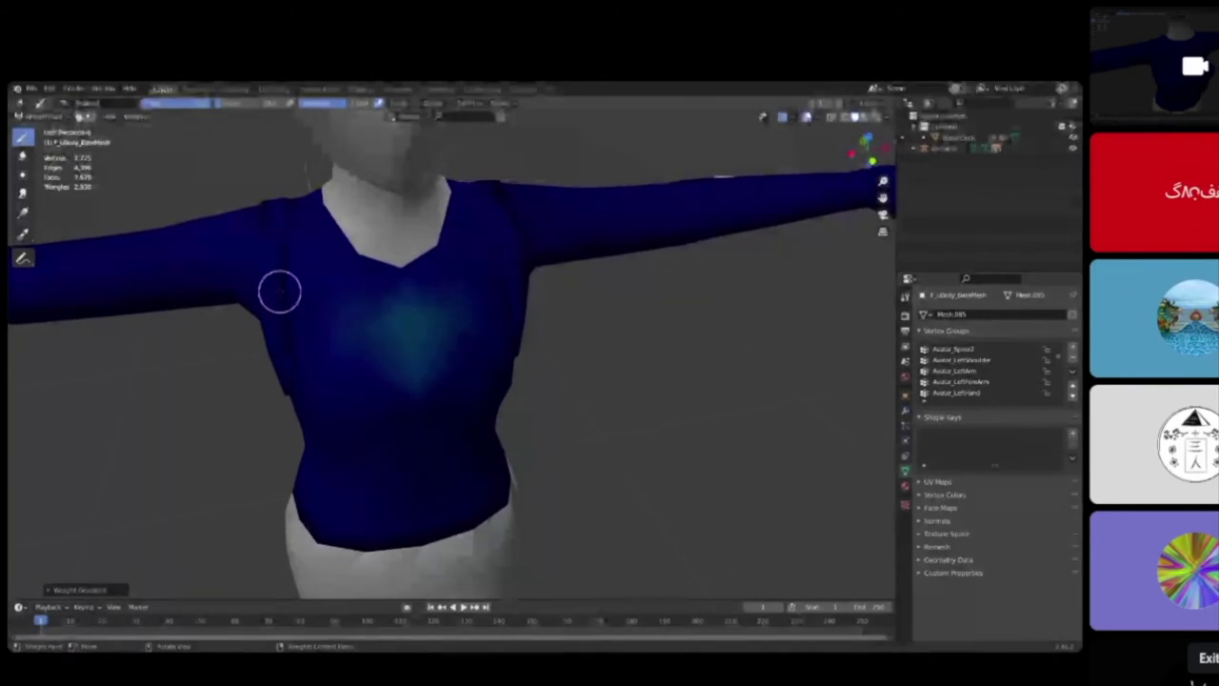
left_click(72, 105)
left_click(82, 128)
Step: Paint Avatar_RightShoulder weights along the right strap, from the chest over the shoulder to the backpack's side and under the arm
mouse_move(291, 305)
left_mouse_down()
mouse_move(272, 218)
mouse_move(269, 264)
mouse_move(296, 310)
mouse_move(273, 196)
left_mouse_up()
middle_click_drag(298, 328, 597, 313)
mouse_move(596, 314)
left_mouse_down()
mouse_move(544, 429)
mouse_move(568, 355)
mouse_move(542, 438)
mouse_move(552, 463)
left_mouse_up()
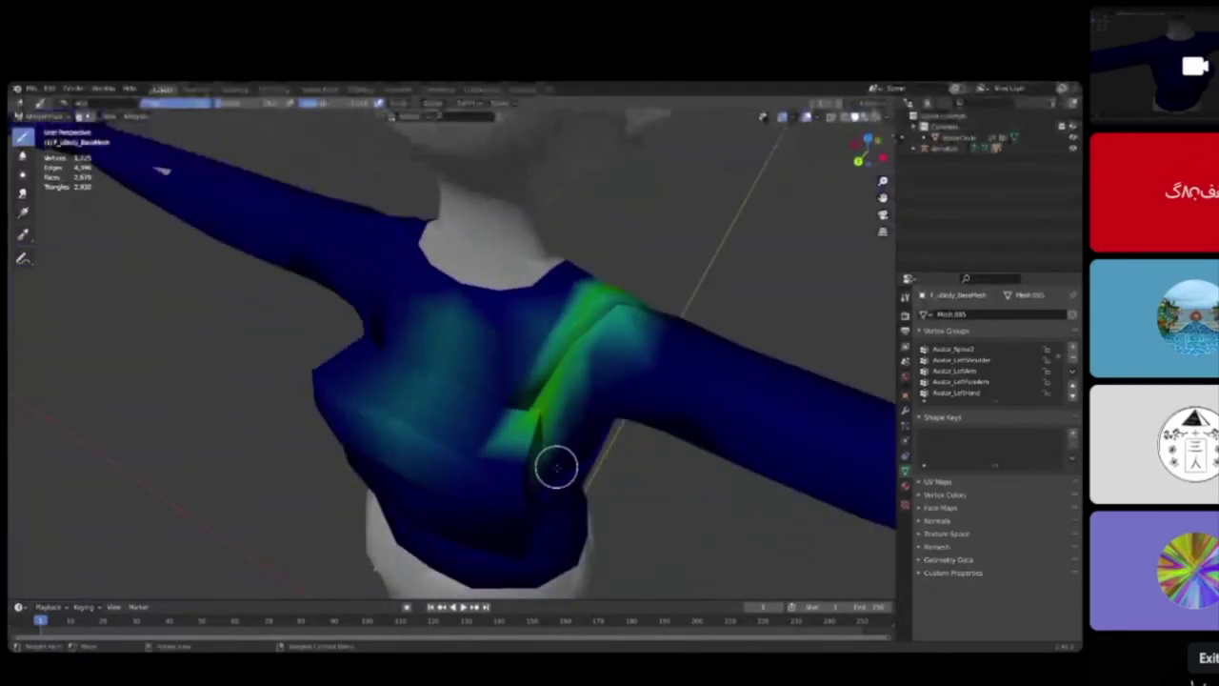
mouse_move(531, 386)
left_mouse_down()
mouse_move(577, 313)
mouse_move(536, 416)
mouse_move(577, 310)
mouse_move(517, 346)
mouse_move(609, 292)
mouse_move(626, 301)
mouse_move(610, 310)
mouse_move(563, 428)
mouse_move(536, 356)
left_mouse_up()
middle_click_drag(536, 356, 517, 348)
mouse_move(517, 348)
left_mouse_down()
mouse_move(568, 371)
mouse_move(550, 362)
left_mouse_up()
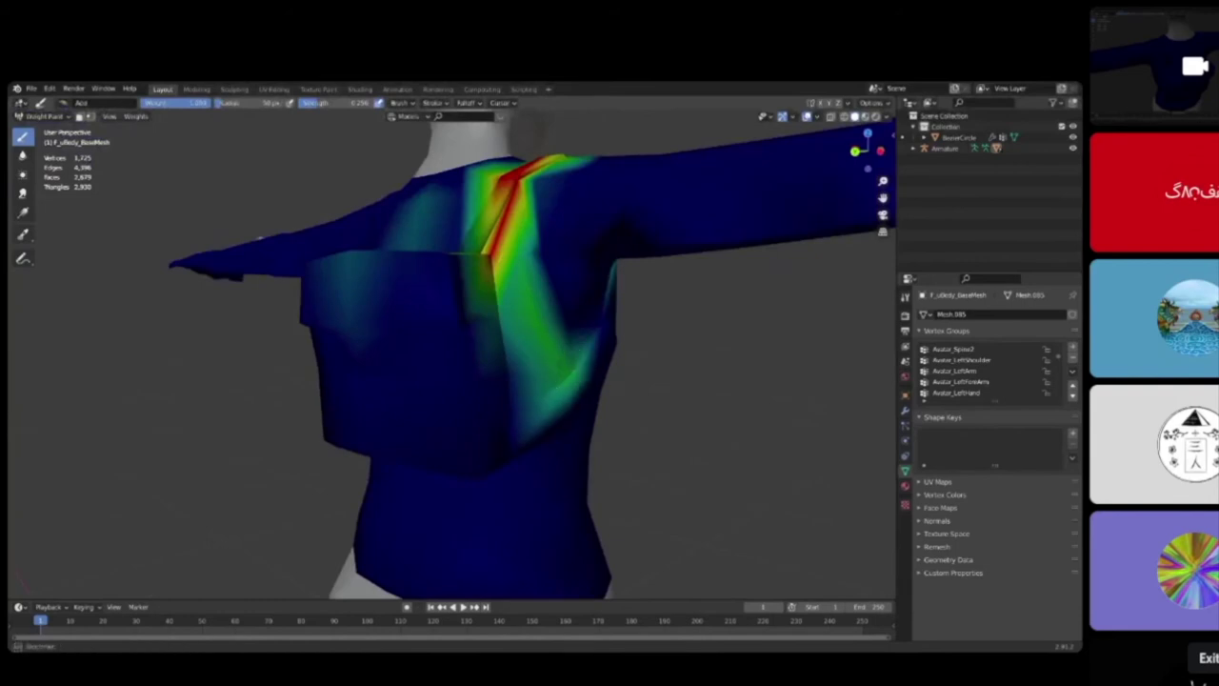
middle_click_drag(550, 361, 465, 355)
mouse_move(367, 337)
left_mouse_down()
mouse_move(408, 283)
mouse_move(400, 260)
mouse_move(424, 317)
left_mouse_up()
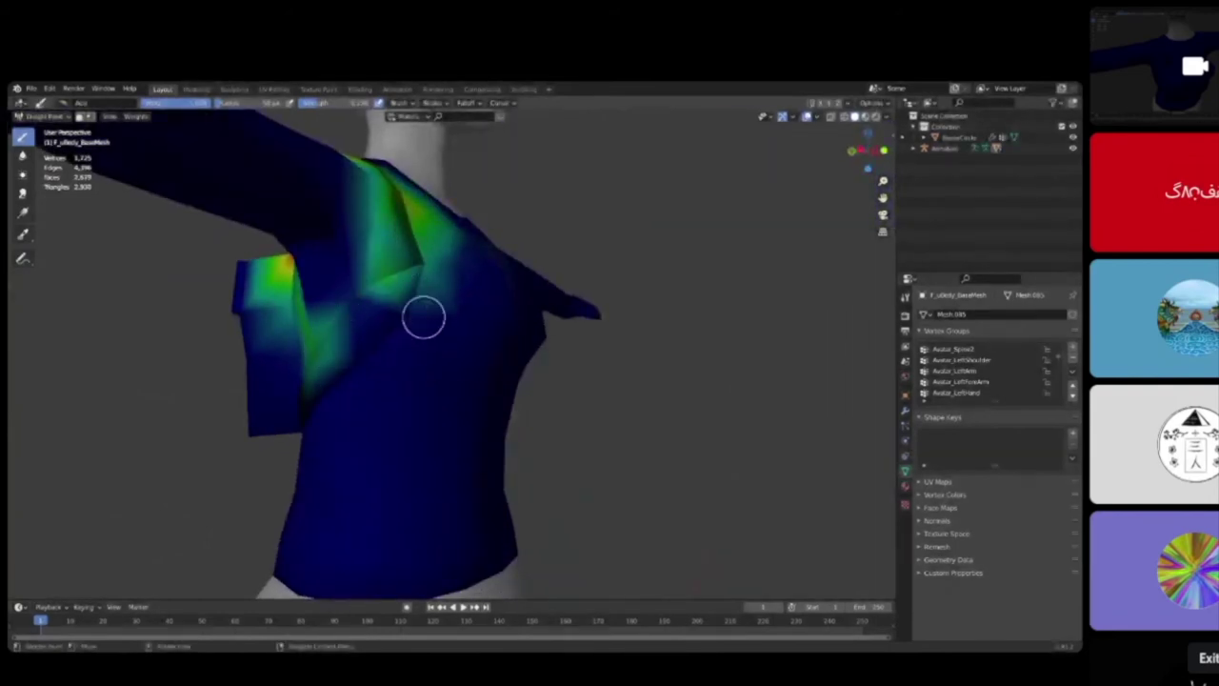
left_click_drag(436, 242, 419, 276)
middle_click_drag(419, 276, 350, 350)
mouse_move(324, 338)
left_mouse_down()
mouse_move(308, 308)
mouse_move(327, 313)
left_mouse_up()
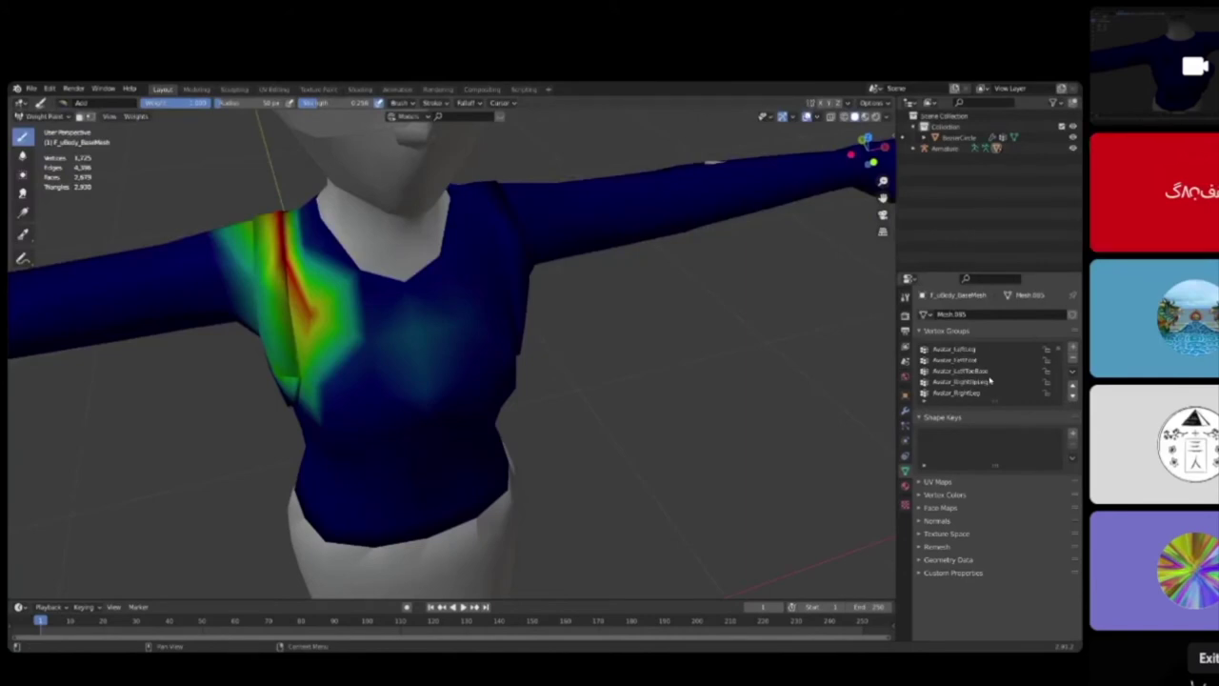
Step: Make Avatar_LeftShoulder the active vertex group and view its weights on the back
scroll(991, 376, "up", 3)
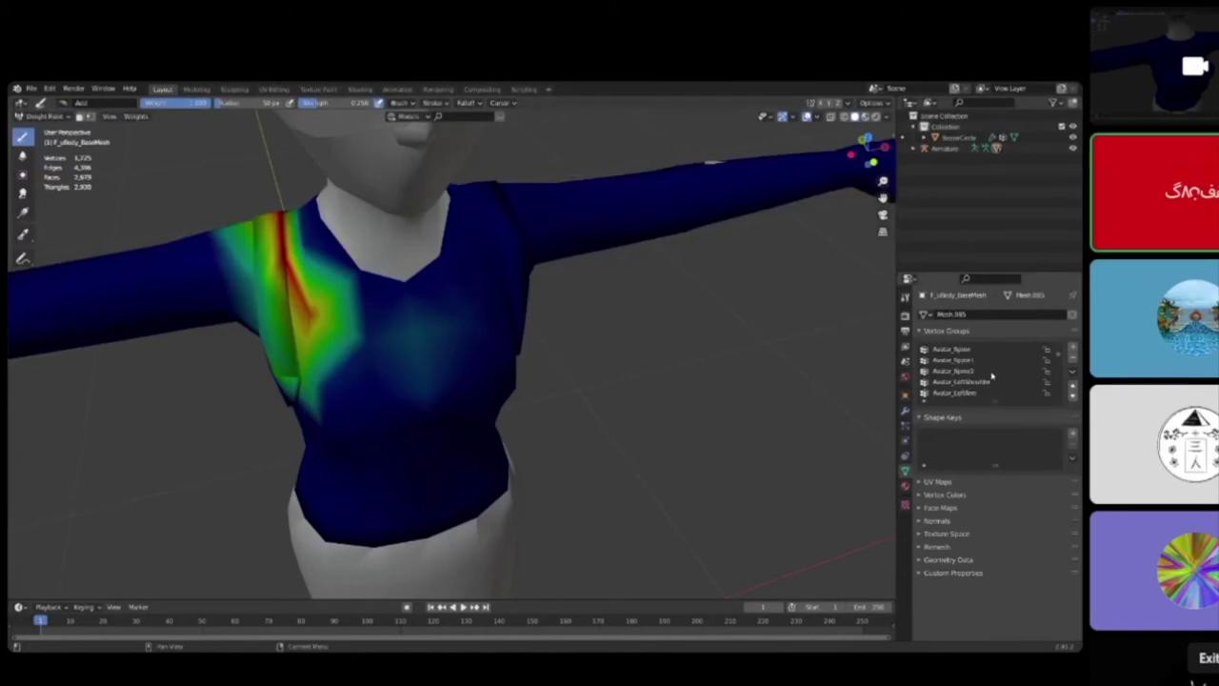
left_click(987, 381)
scroll(981, 376, "down", 3)
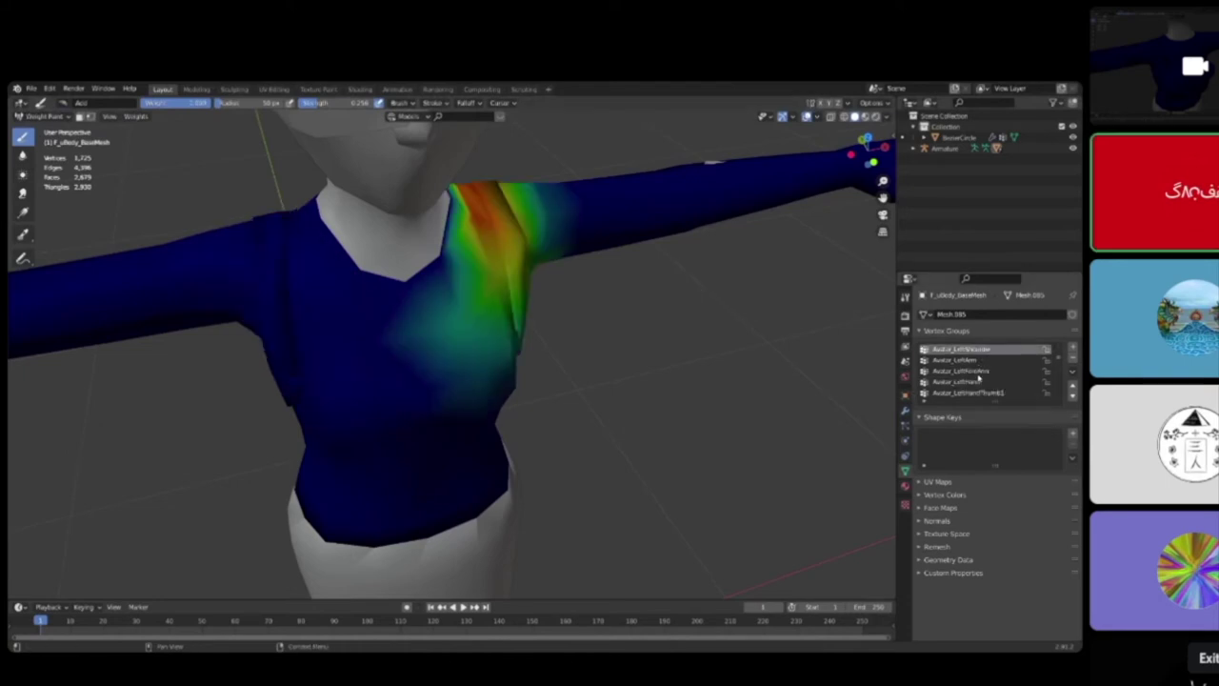
mouse_move(582, 239)
middle_mouse_down()
mouse_move(501, 218)
mouse_move(449, 238)
mouse_move(476, 245)
mouse_move(512, 207)
mouse_move(433, 298)
mouse_move(449, 308)
middle_mouse_up()
Step: Extrude one face on the back of the backpack in Edit Mode and return to Weight Paint mode
key("Tab")
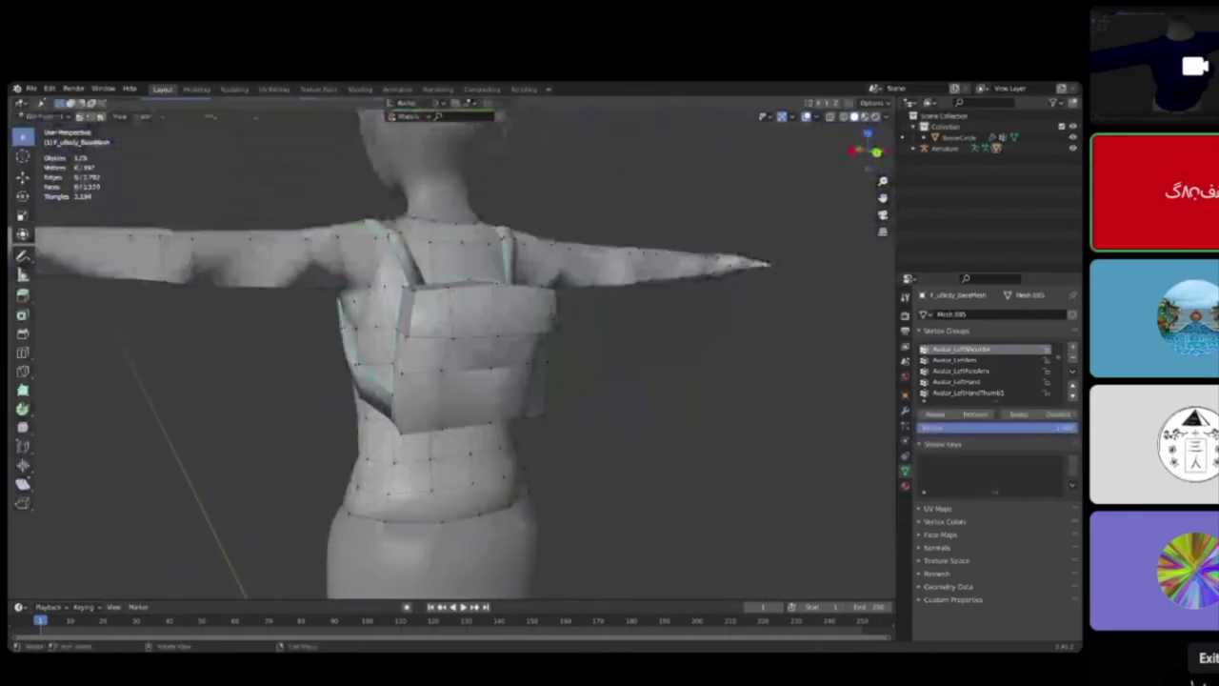
middle_click_drag(434, 325, 497, 339)
key("e")
left_click(522, 339)
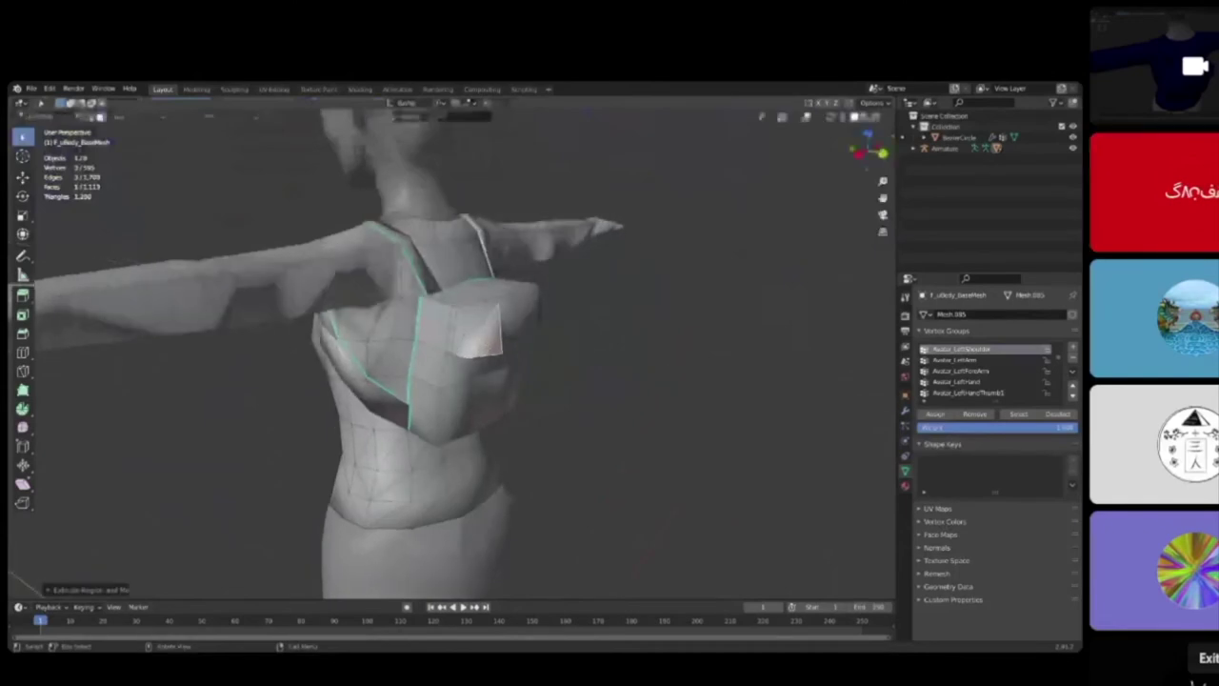
left_click(71, 102)
left_click(43, 179)
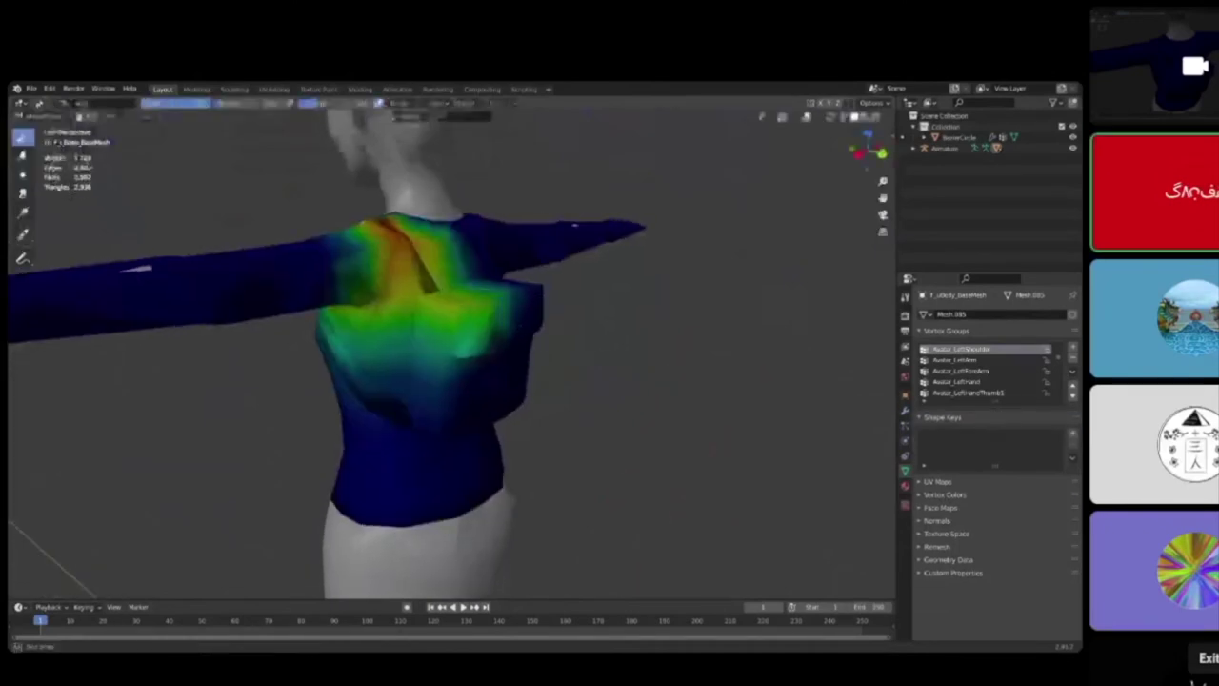
Step: Examine the Avatar_LeftShoulder weights on the backpack, over the shoulder strap and across the chest
middle_click_drag(538, 309, 470, 308)
scroll(385, 296, "up", 3)
mouse_move(386, 288)
middle_mouse_down()
mouse_move(453, 284)
mouse_move(540, 328)
middle_mouse_up()
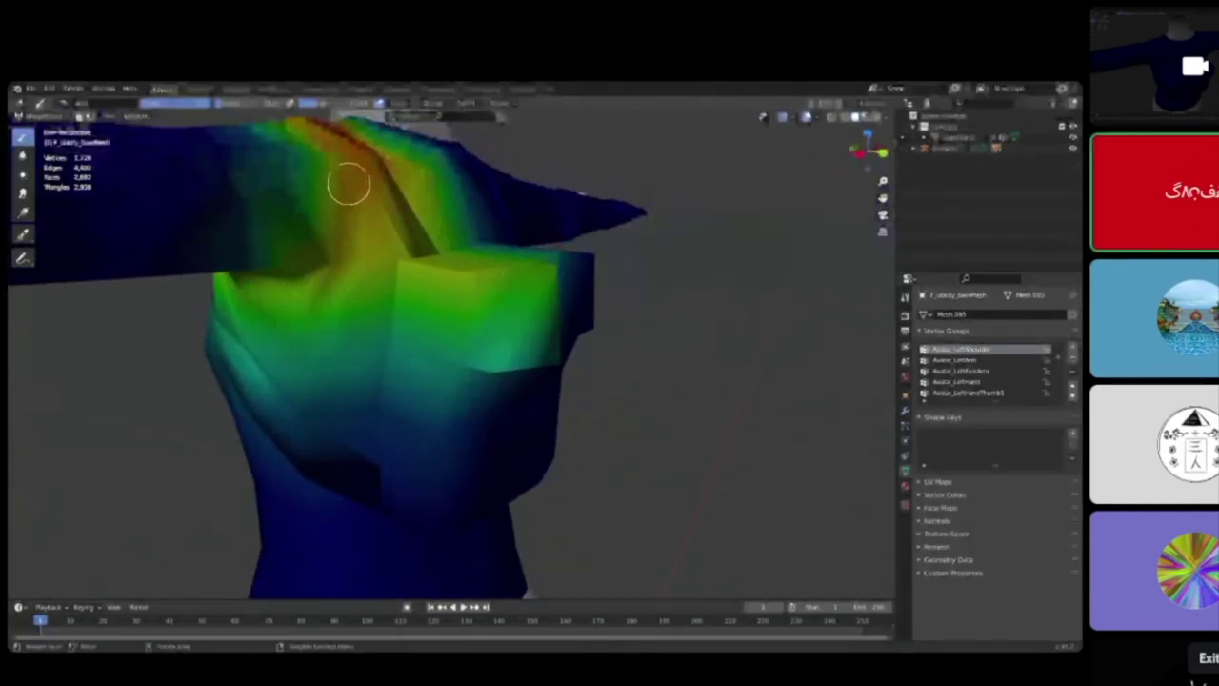
mouse_move(427, 236)
middle_mouse_down()
mouse_move(343, 248)
mouse_move(436, 391)
mouse_move(400, 392)
middle_mouse_up()
scroll(435, 392, "up", 4)
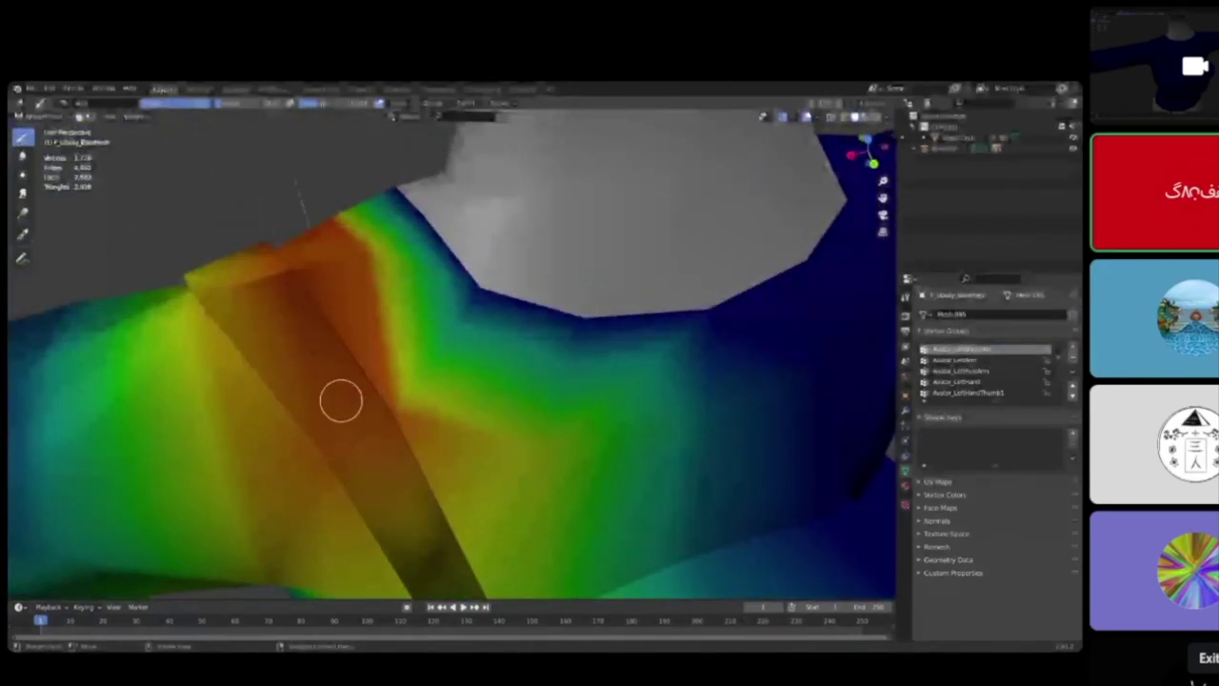
middle_click_drag(266, 304, 570, 346)
scroll(600, 348, "down", 8)
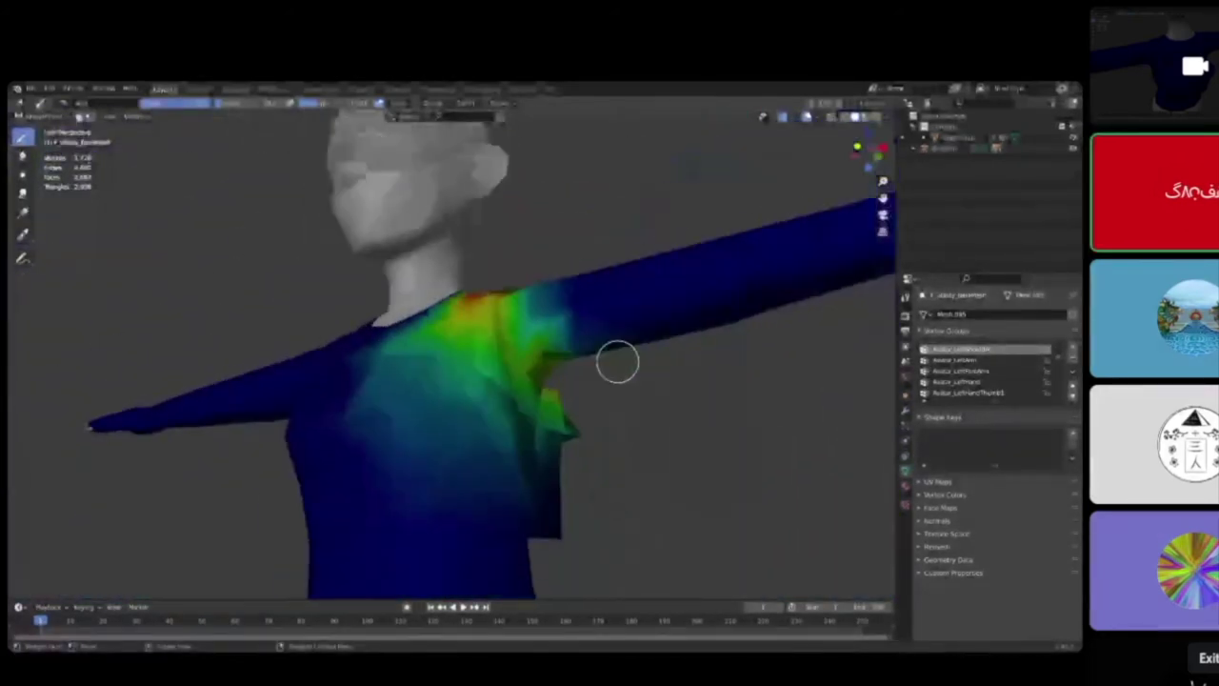
Step: Switch to Edit Mode and examine the mesh topology on the front of the torso, from shoulders to waist
key("KP_1")
key("Tab")
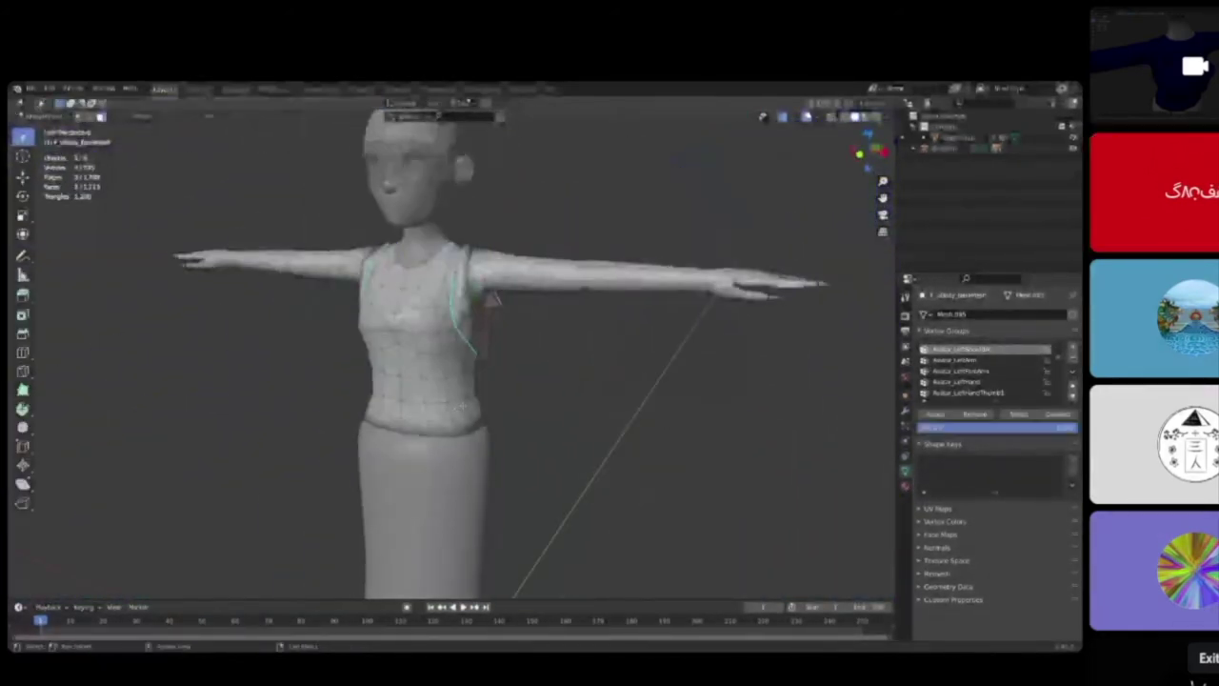
middle_click_drag(466, 390, 466, 383)
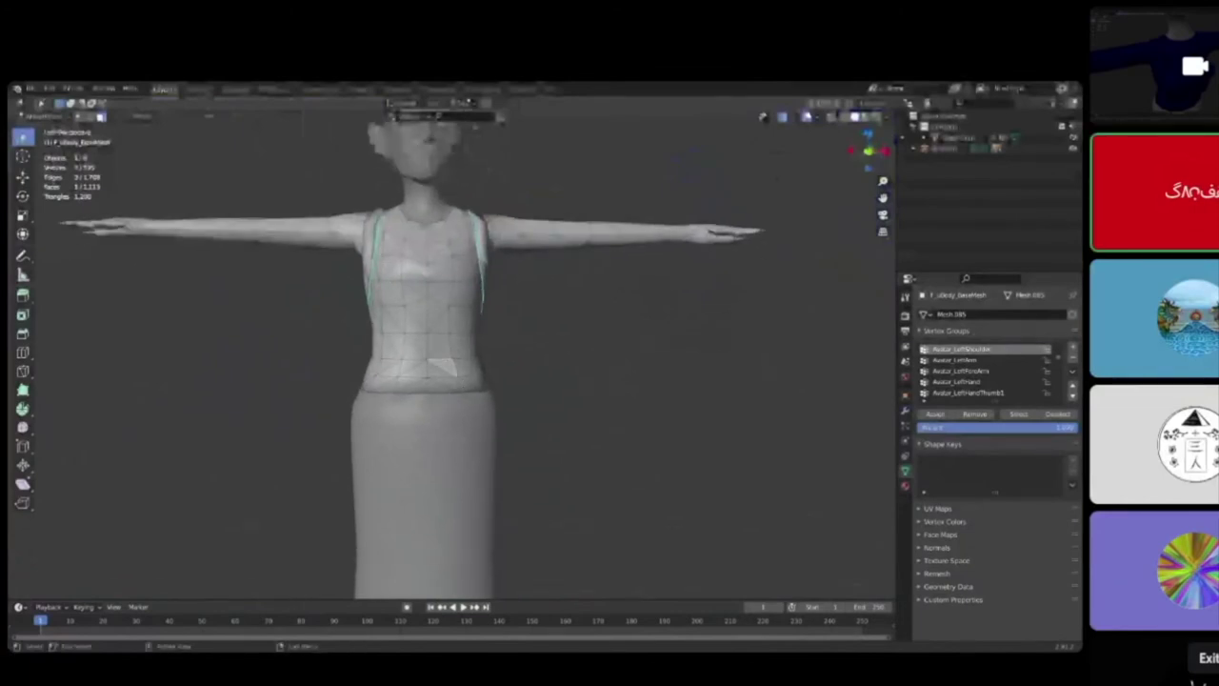
middle_click_drag(419, 369, 418, 341, "shift")
scroll(407, 340, "up", 5)
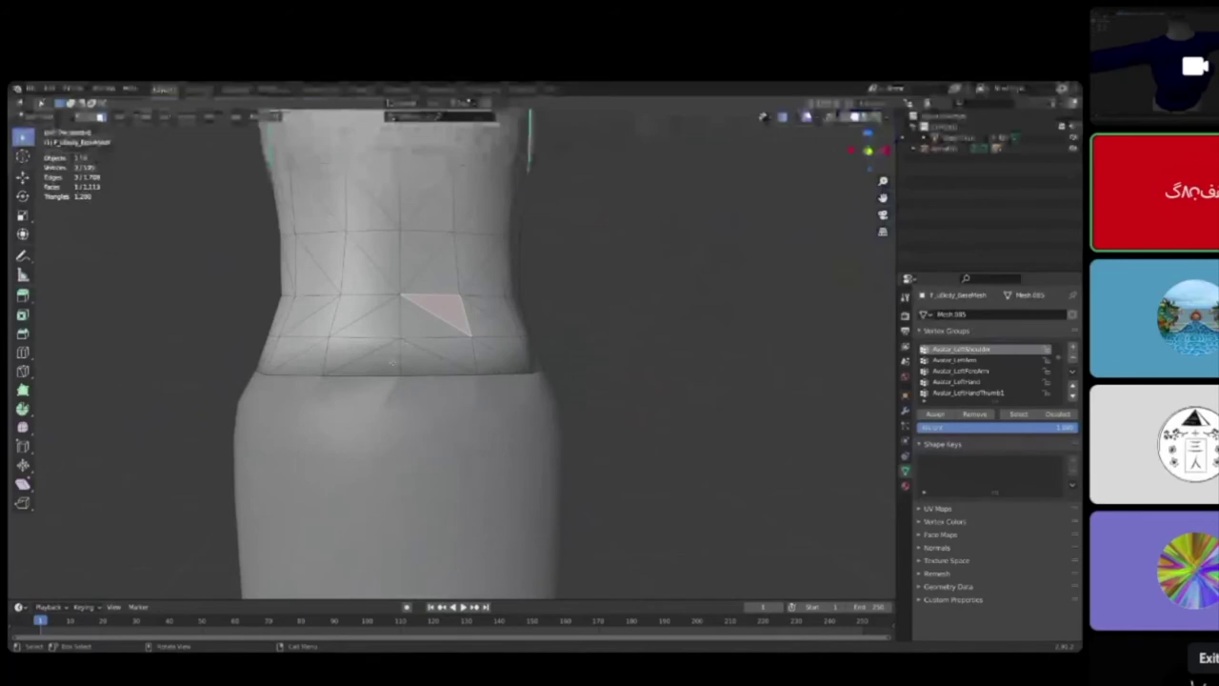
scroll(391, 361, "down", 4)
middle_click_drag(391, 361, 366, 367)
scroll(467, 351, "up", 3)
scroll(392, 374, "up", 3)
scroll(366, 367, "down", 2)
scroll(457, 352, "down", 6)
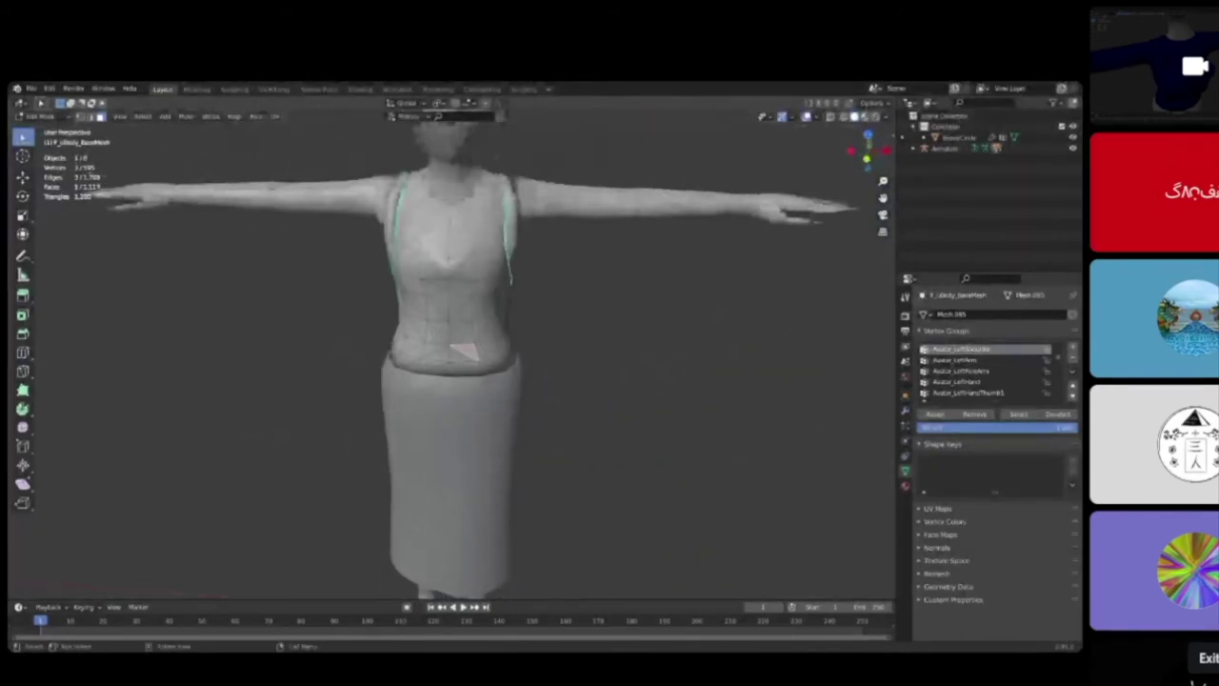
middle_click_drag(321, 242, 237, 301, "shift")
middle_click_drag(237, 301, 263, 284)
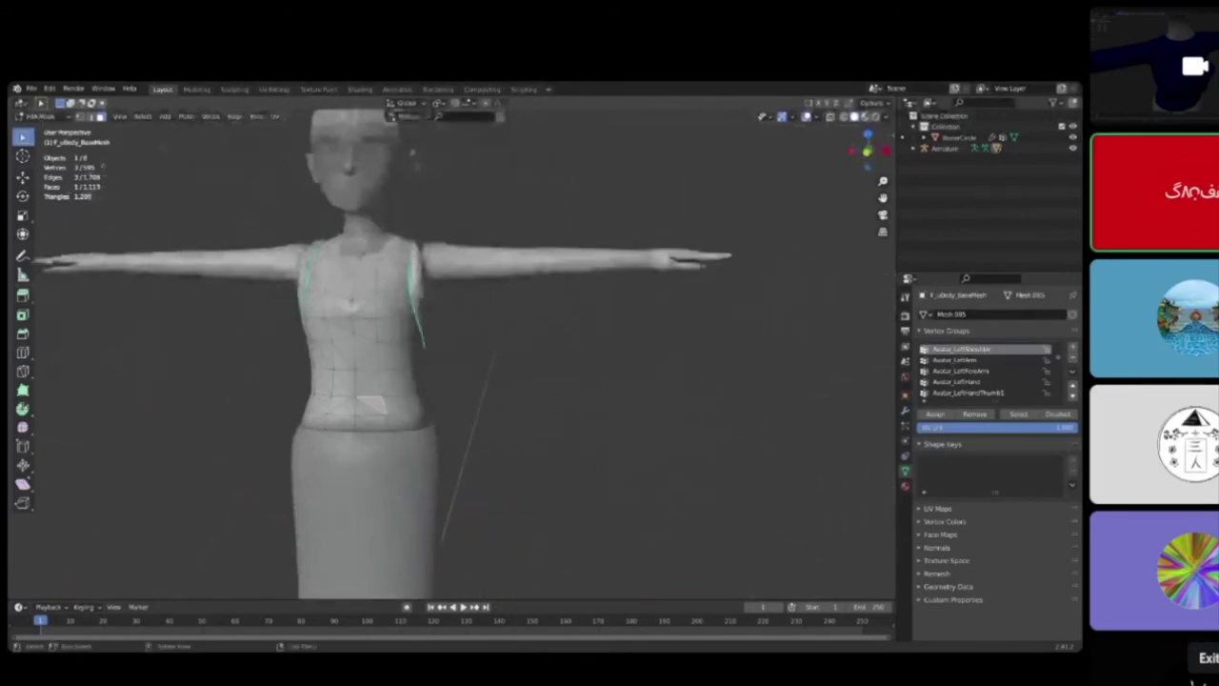
Step: Start a new file without saving the current changes and delete all of its default objects
left_click(40, 116)
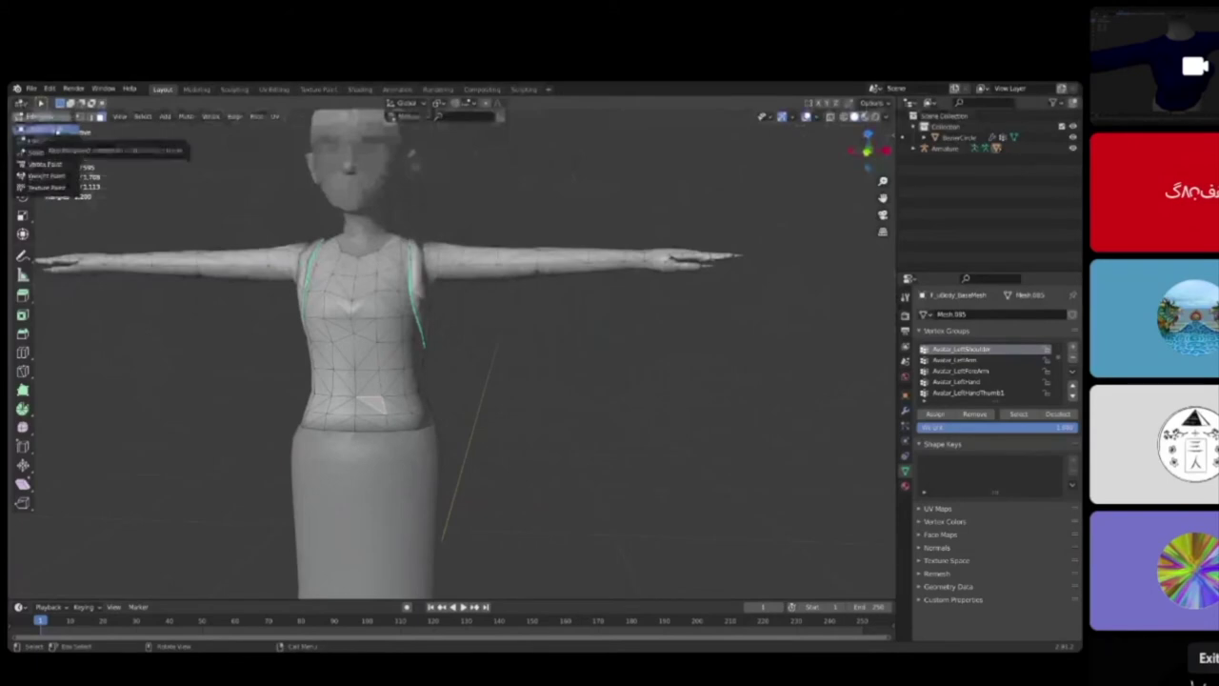
left_click(34, 140)
left_click(32, 87)
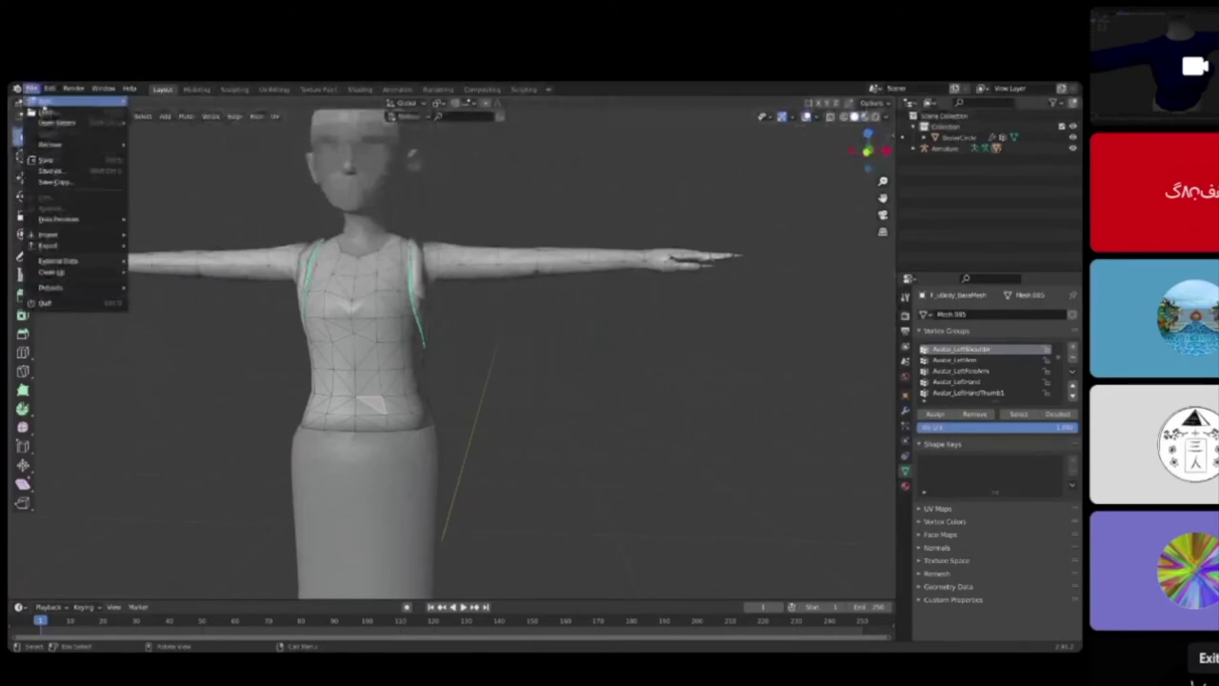
mouse_move(57, 100)
left_click(174, 108)
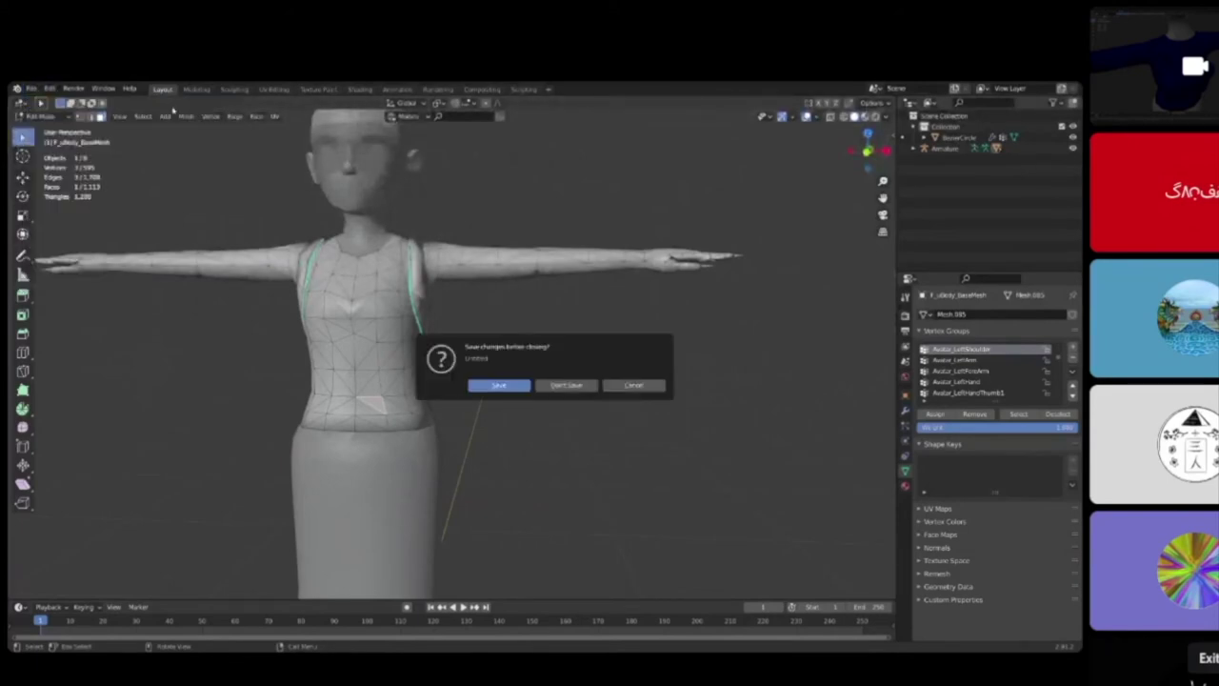
left_click(566, 386)
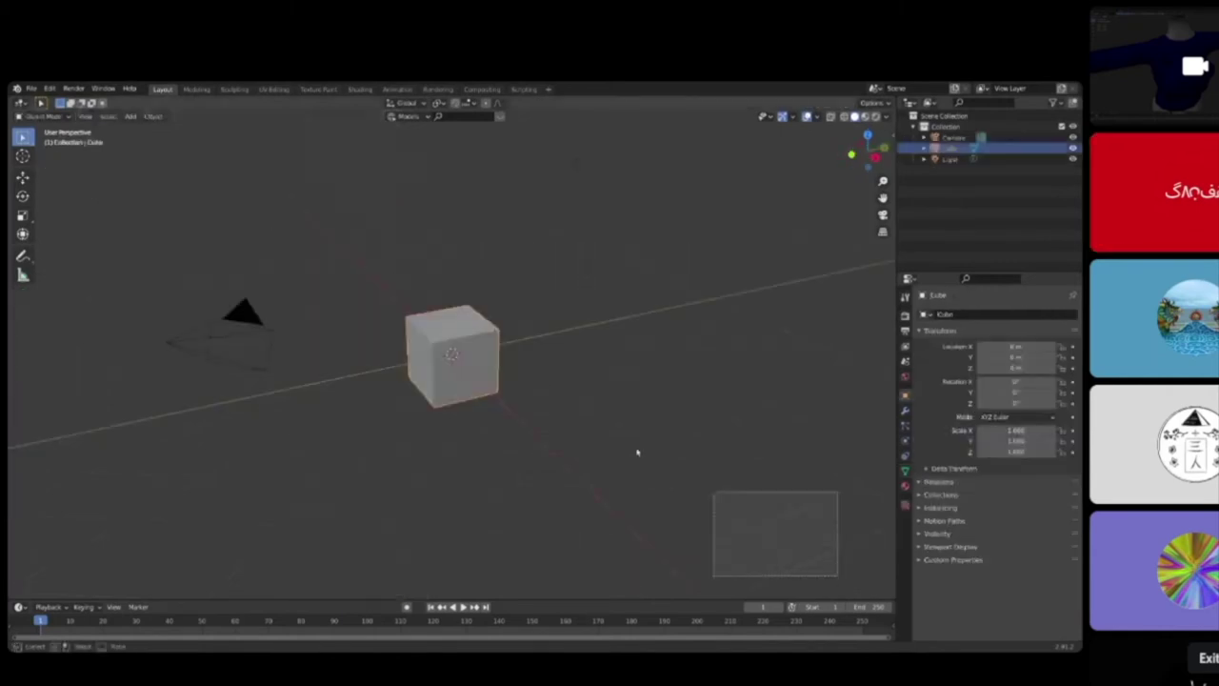
key("a")
key("Delete")
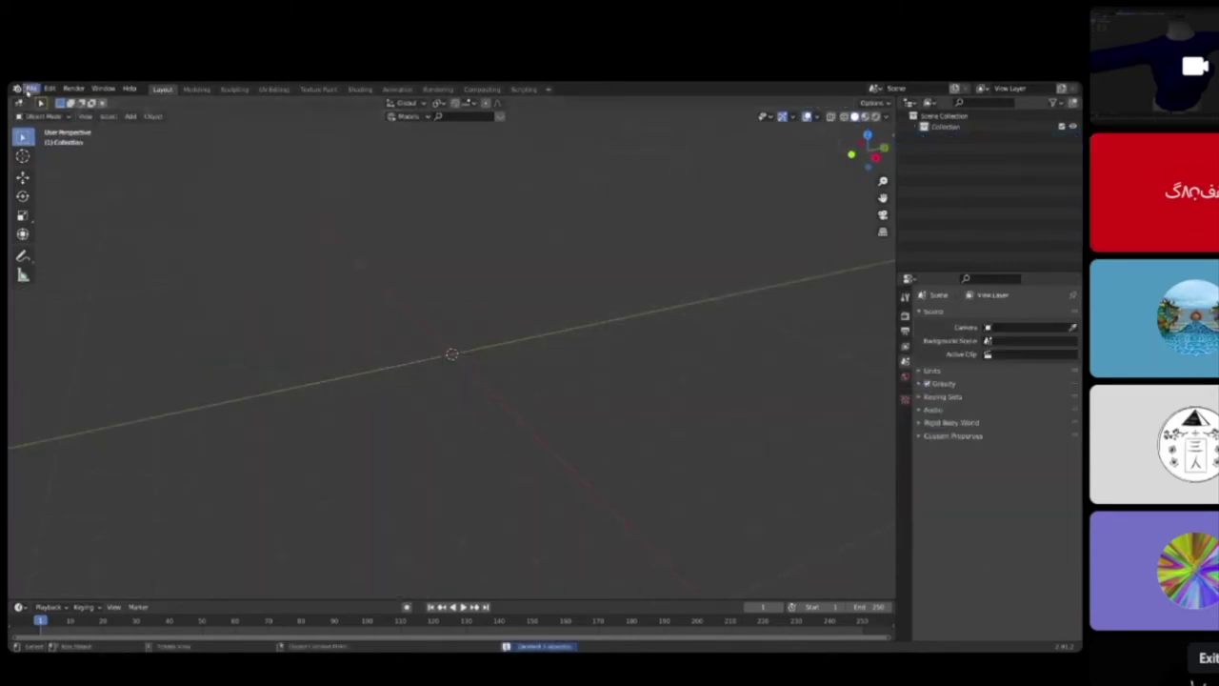
Step: Start importing a model file into the empty scene
left_click(31, 88)
mouse_move(80, 239)
left_click(205, 312)
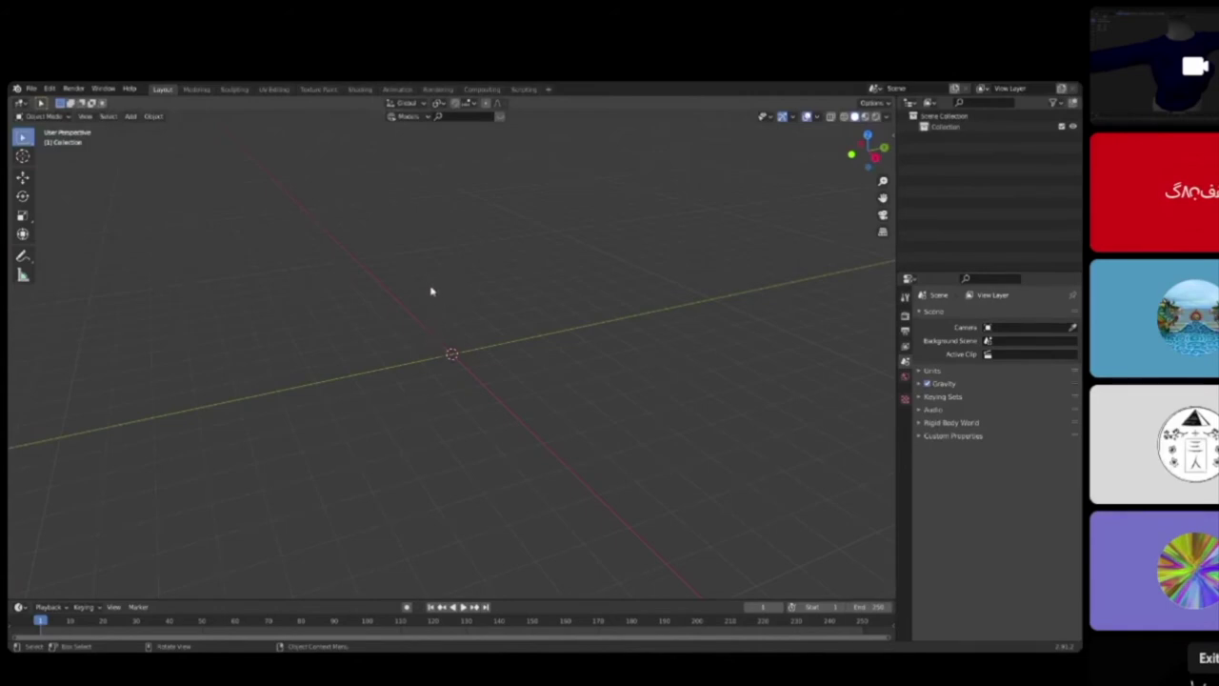
Step: Open the upper-body mesh M_uBody_BaseMesh for editing in the front orthographic view
scroll(495, 291, "up", 6)
middle_click_drag(485, 273, 488, 402, "shift")
middle_click_drag(488, 402, 517, 390)
left_click(867, 153)
middle_click_drag(481, 231, 442, 345, "shift")
left_click(482, 343)
scroll(482, 343, "up", 1)
key("Tab")
middle_click_drag(347, 334, 423, 353, "shift")
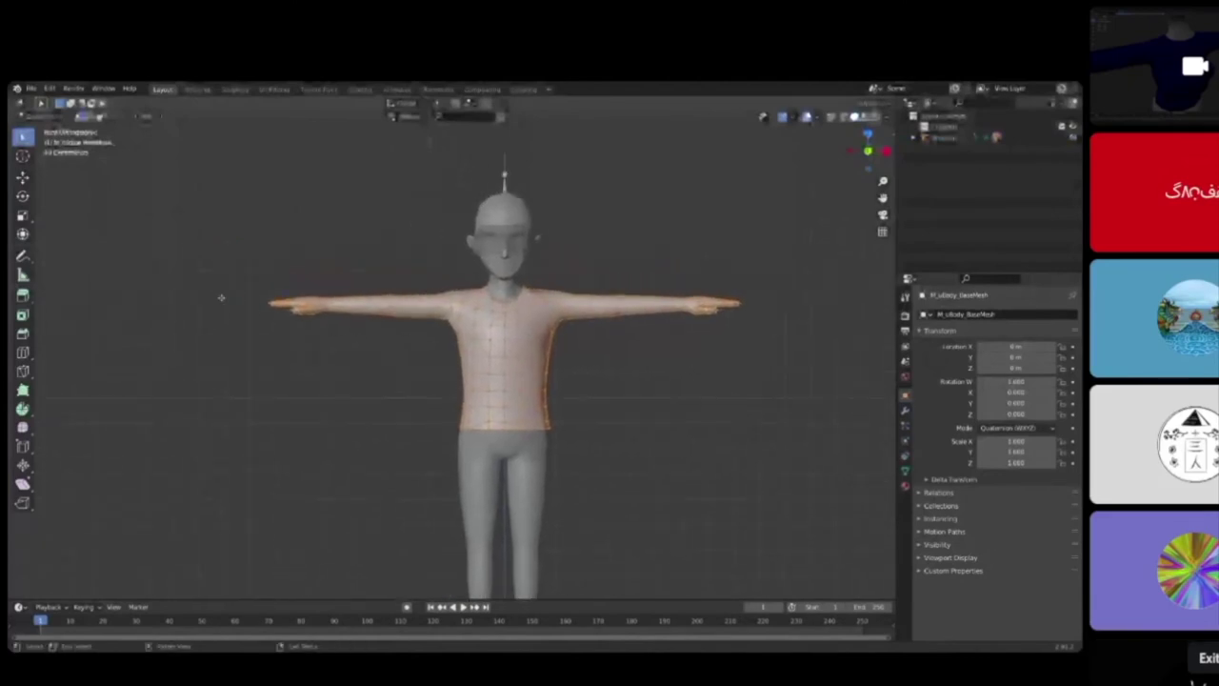
Step: Deselect both hands with x-ray enabled, keeping only the torso and arm faces selected for the shirt
left_click_drag(242, 238, 321, 346)
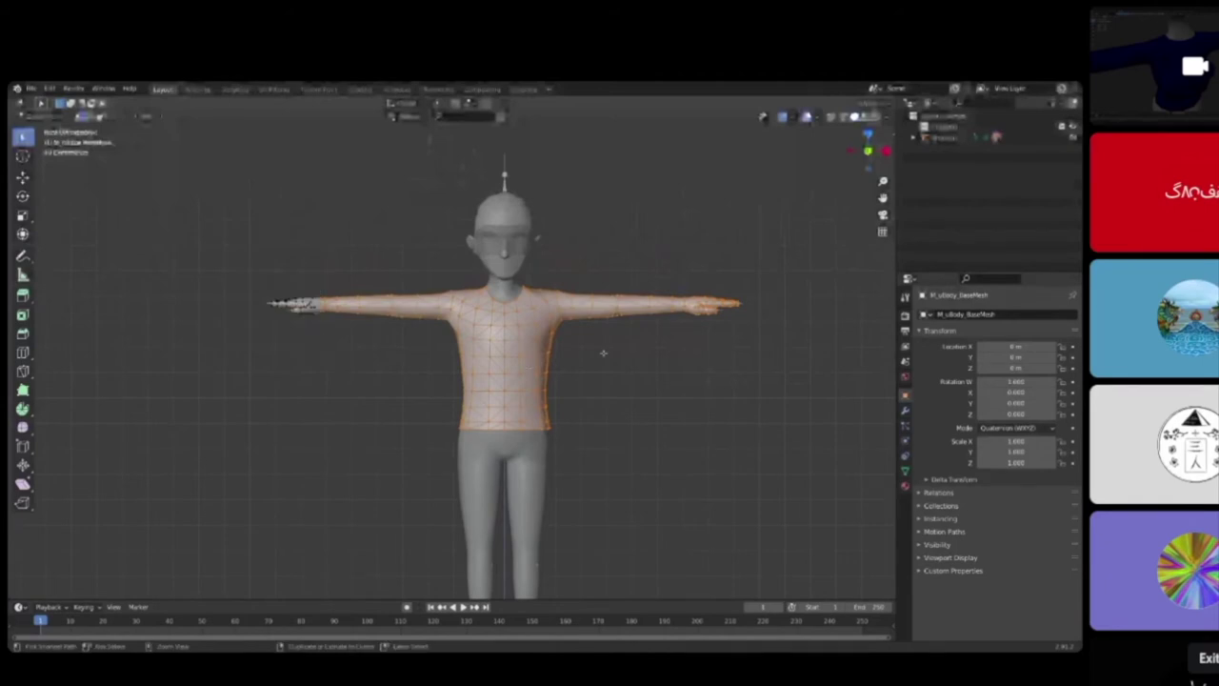
middle_click_drag(622, 342, 596, 351, "shift")
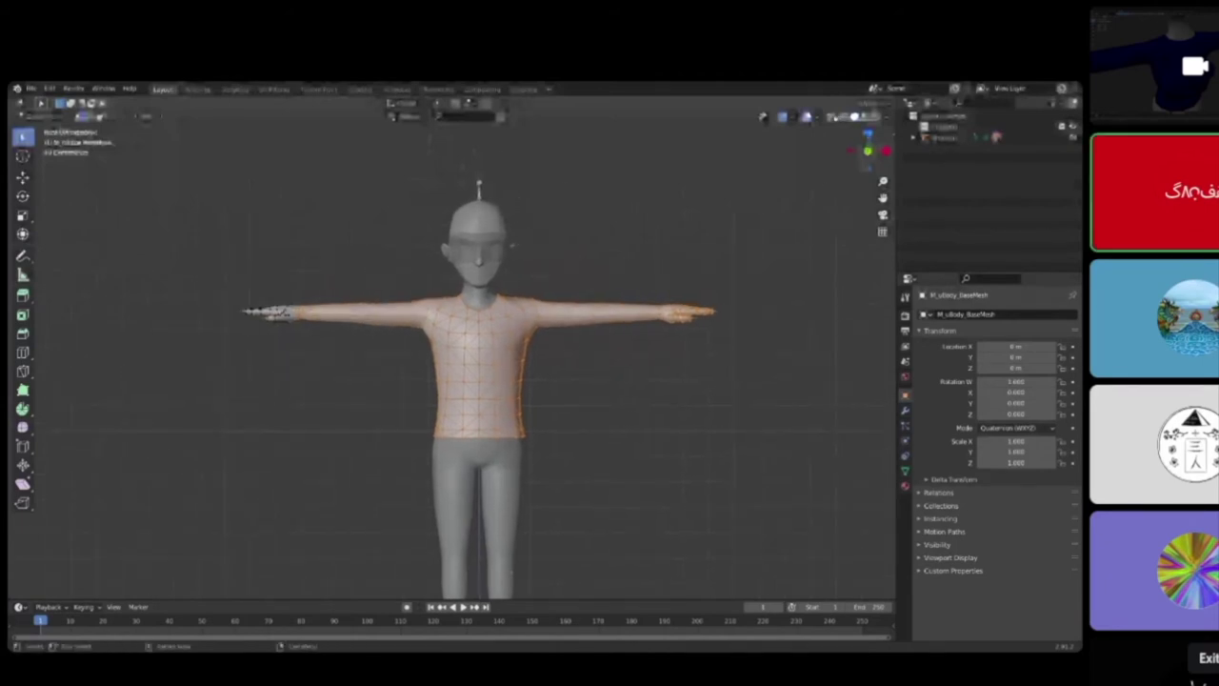
key("alt+z")
left_click_drag(188, 260, 299, 357, "ctrl")
middle_click_drag(550, 353, 356, 360, "shift")
left_click_drag(558, 366, 469, 278, "ctrl")
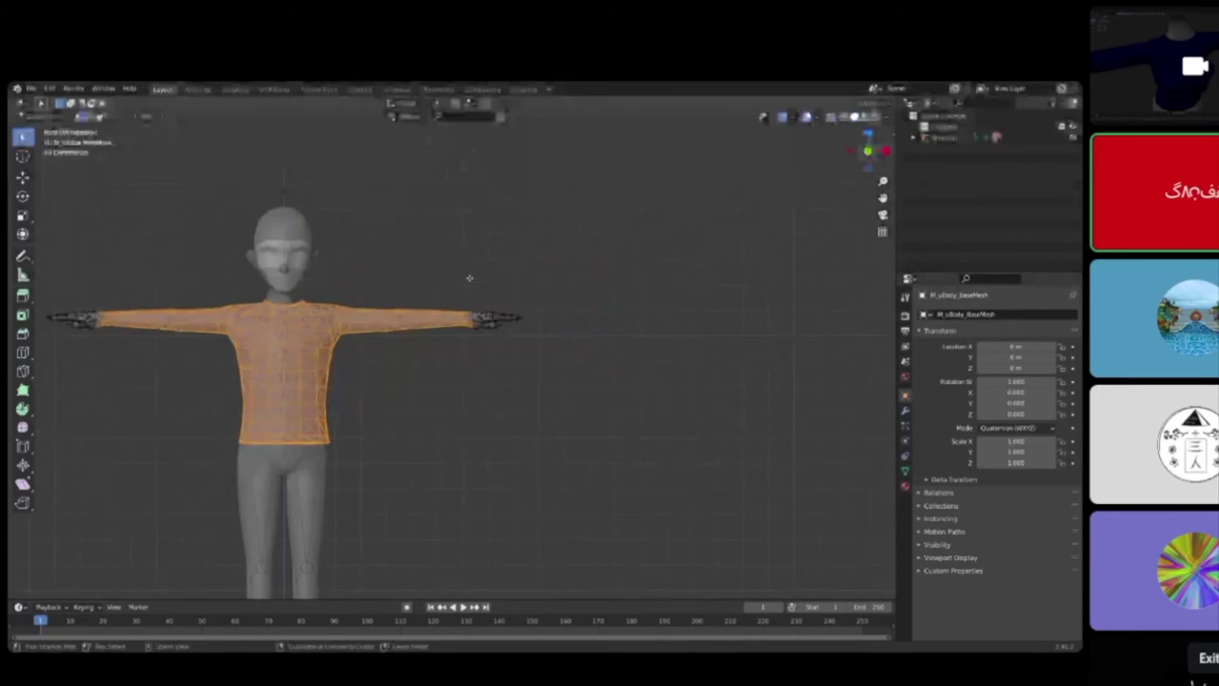
middle_click_drag(497, 314, 568, 308, "shift")
middle_click_drag(379, 326, 443, 332, "shift")
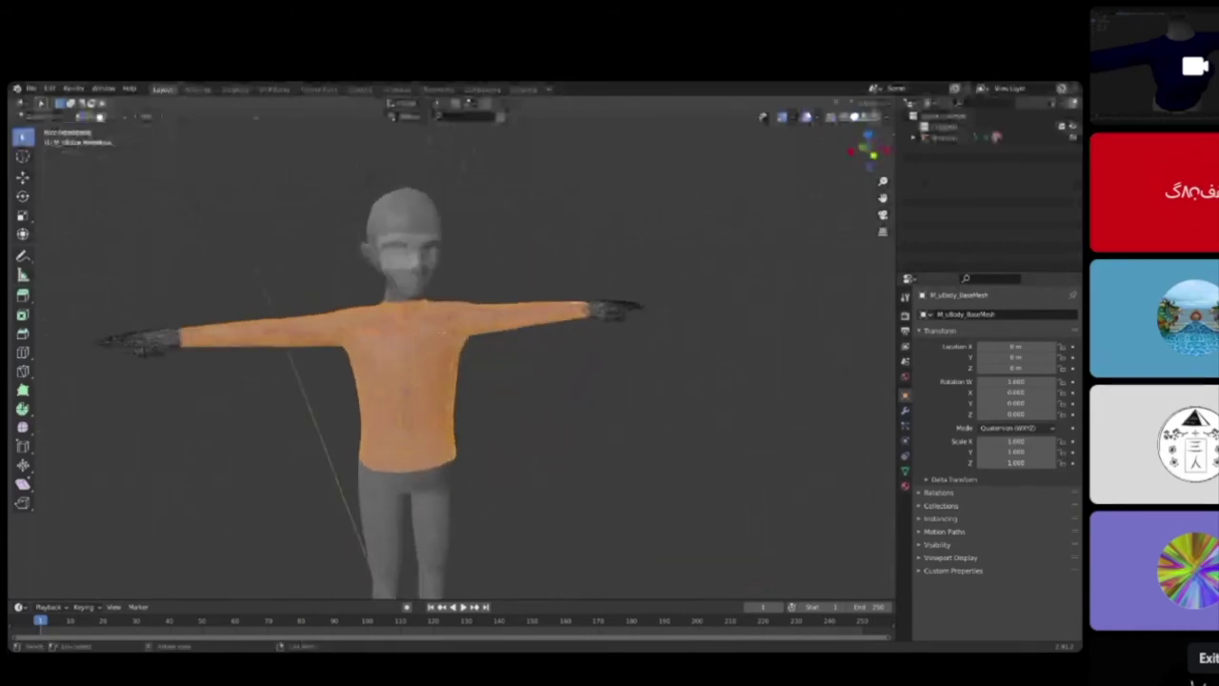
Step: Isolate the upper-body mesh, deselect the faces capping the neck opening, and bring the full character back
scroll(448, 353, "up", 5)
middle_click_drag(830, 291, 820, 270, "shift")
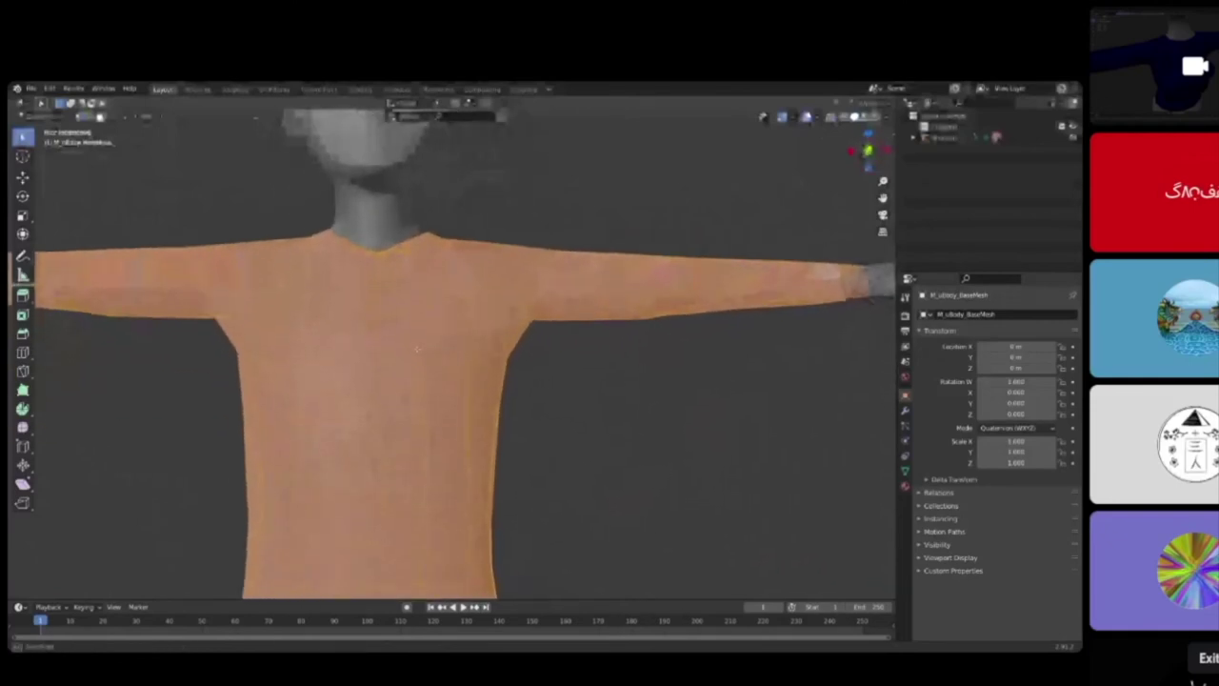
middle_click_drag(786, 124, 817, 178, "shift")
scroll(815, 153, "up", 6)
middle_click_drag(817, 127, 809, 178, "shift")
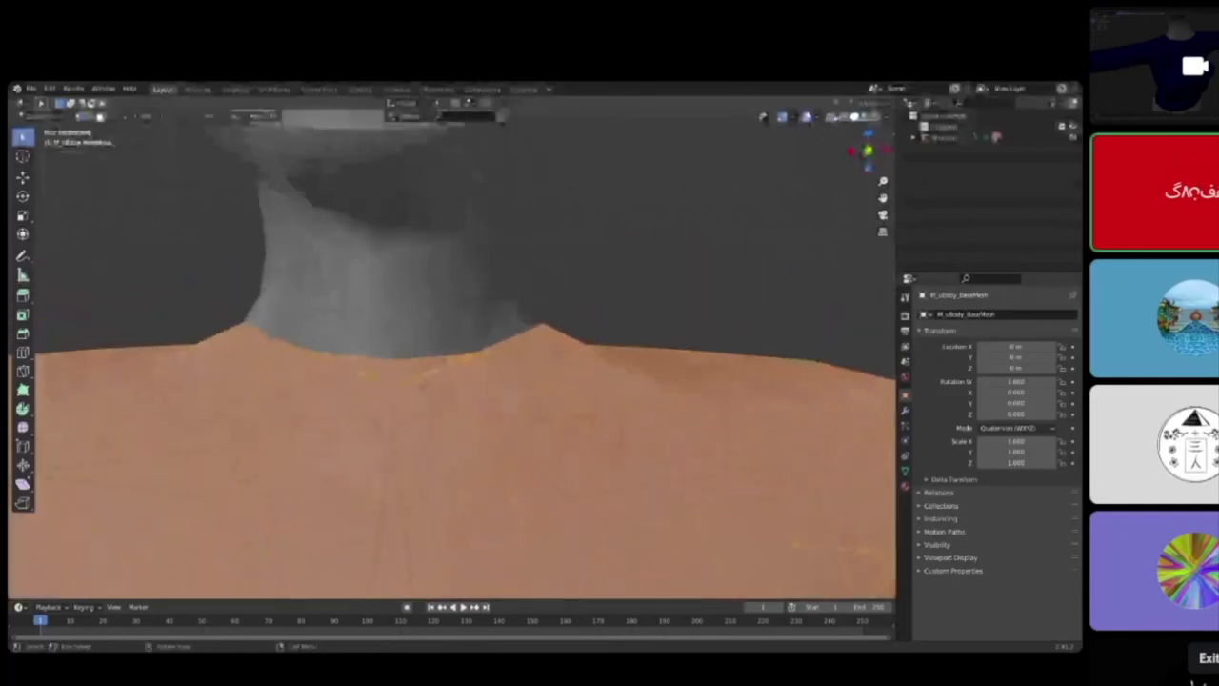
key("alt+z")
middle_click_drag(400, 320, 417, 312)
key("shift+h")
scroll(416, 312, "down", 5)
scroll(416, 312, "up", 6)
middle_click_drag(417, 311, 481, 341)
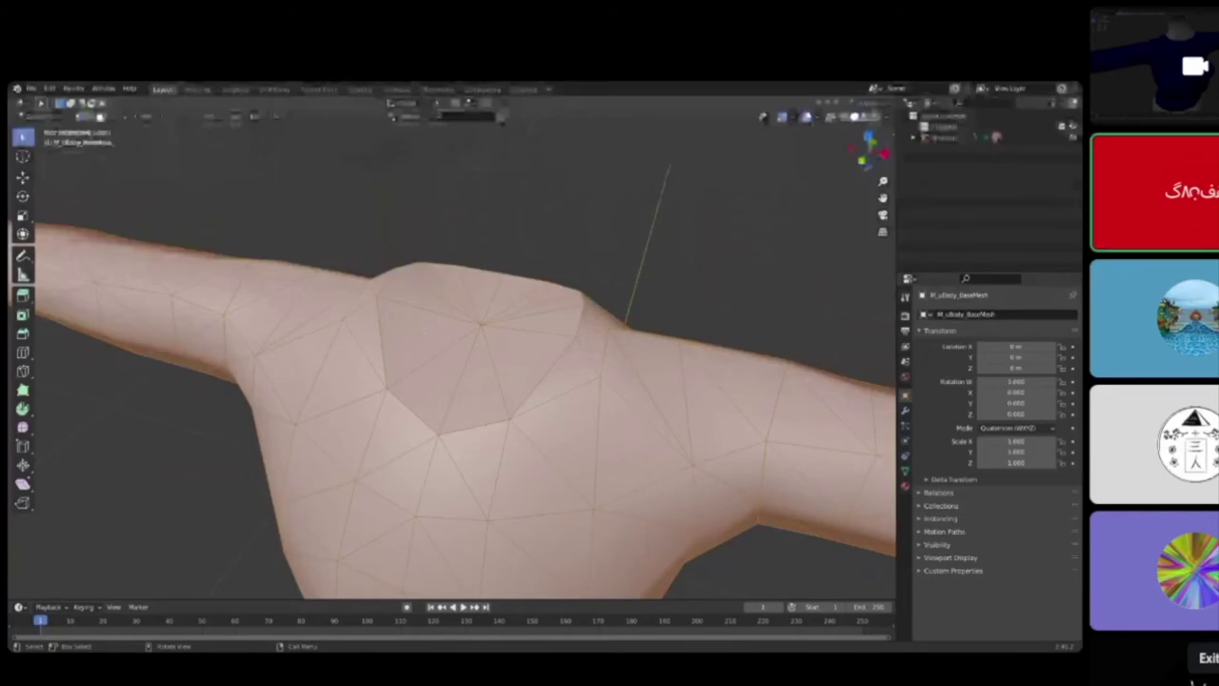
middle_click_drag(441, 334, 414, 341)
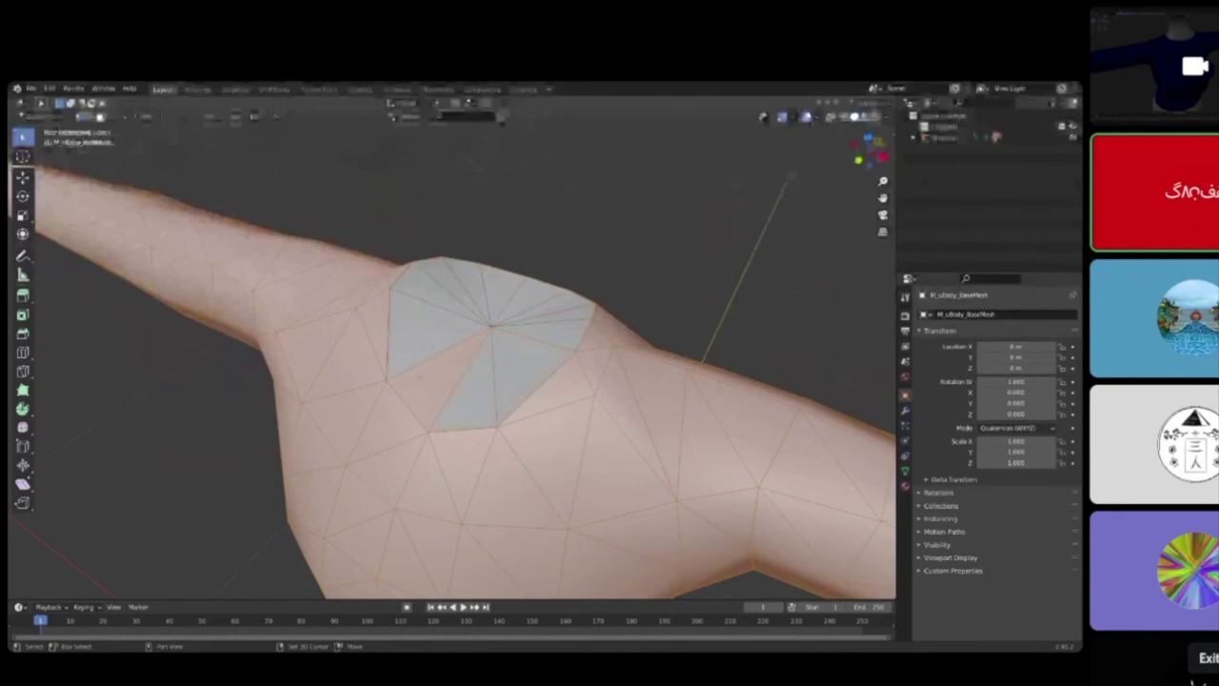
key("KP_1")
key("KP_Divide")
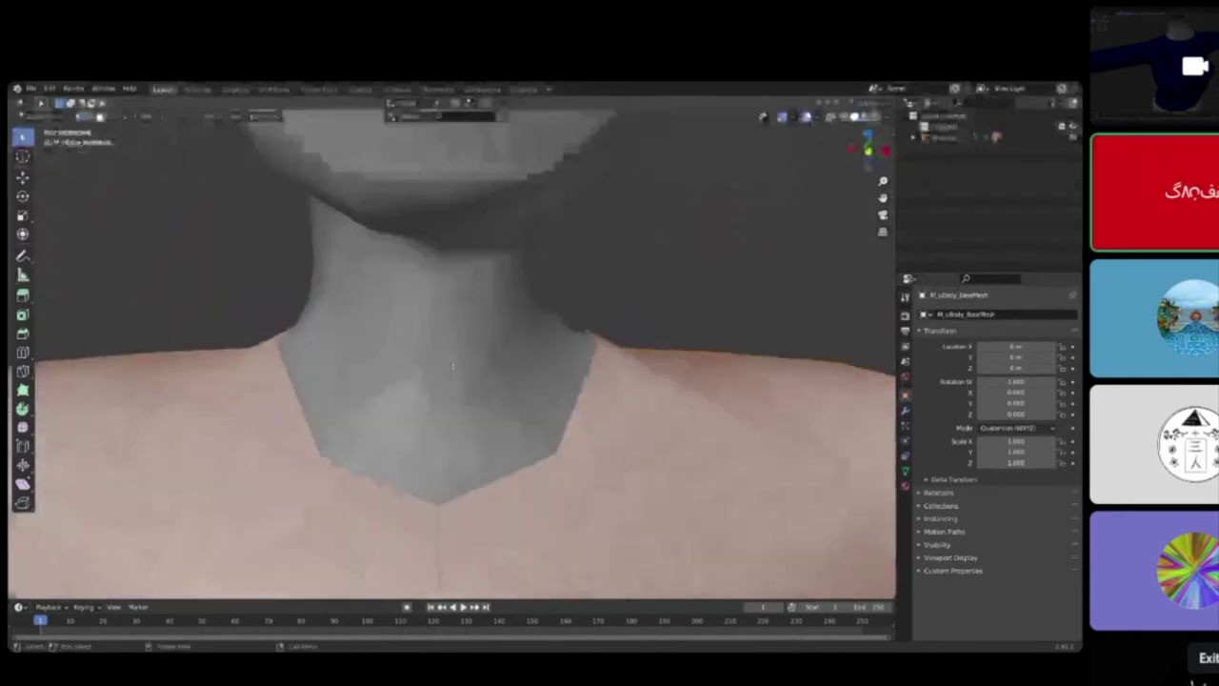
Step: Isolate the upper-body mesh again and deselect all the faces capping the waist opening
scroll(455, 362, "down", 10)
middle_click_drag(498, 330, 493, 360, "shift")
scroll(501, 286, "up", 6)
scroll(553, 339, "down", 5)
scroll(492, 360, "up", 5)
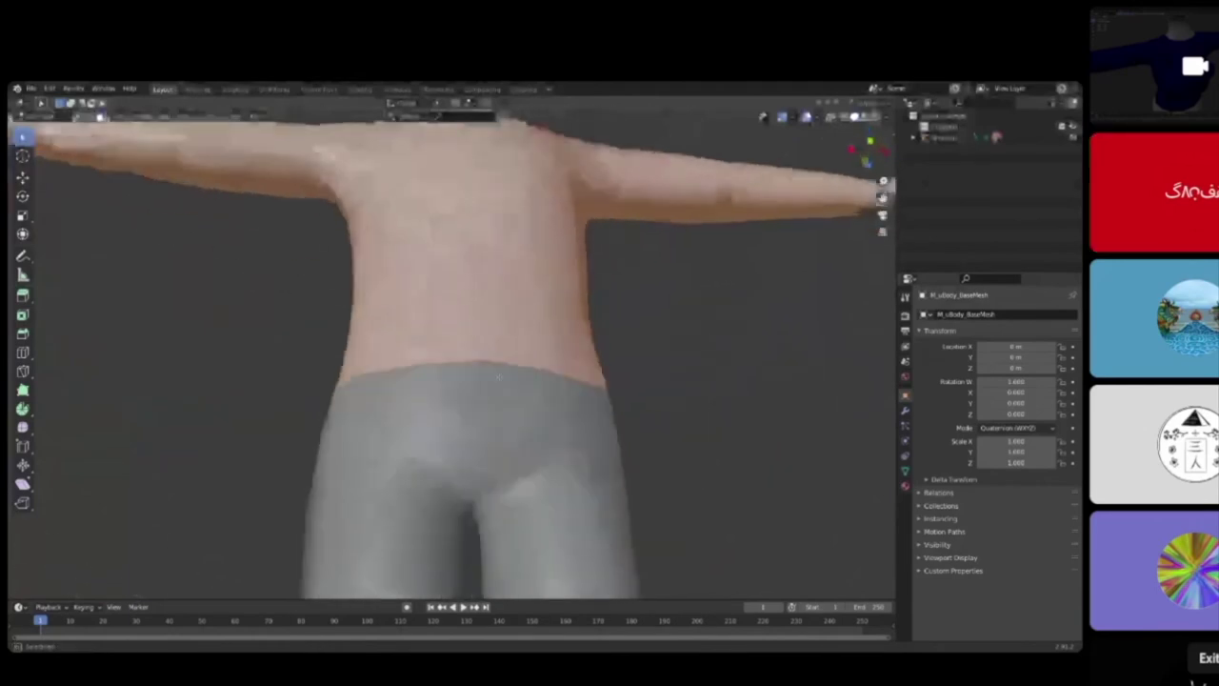
key("KP_Divide")
scroll(492, 360, "up", 5)
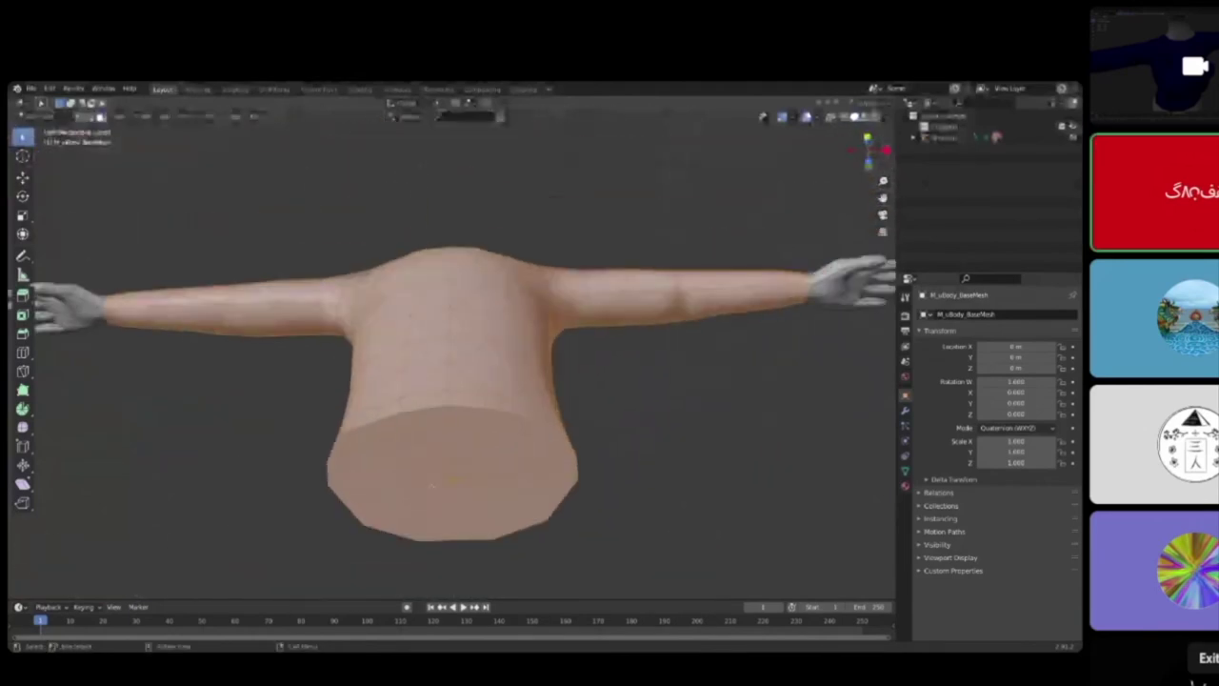
middle_click_drag(492, 360, 487, 329)
left_click(382, 413, "shift")
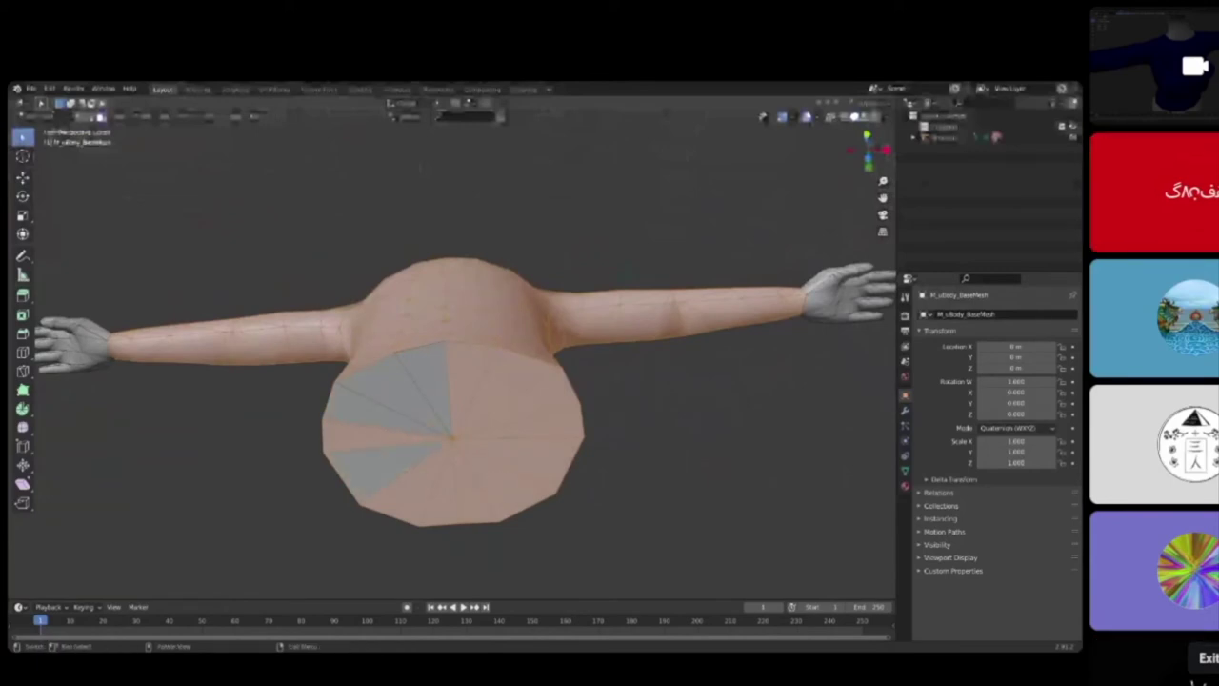
left_click(485, 381, "shift")
left_click(538, 410, "shift")
left_click(538, 465, "shift")
left_click(497, 491, "shift")
left_click(415, 493, "shift")
Step: Show the full character in front view and scale the selected shirt faces up slightly beyond the body
scroll(462, 472, "down", 4)
middle_click_drag(462, 472, 481, 516)
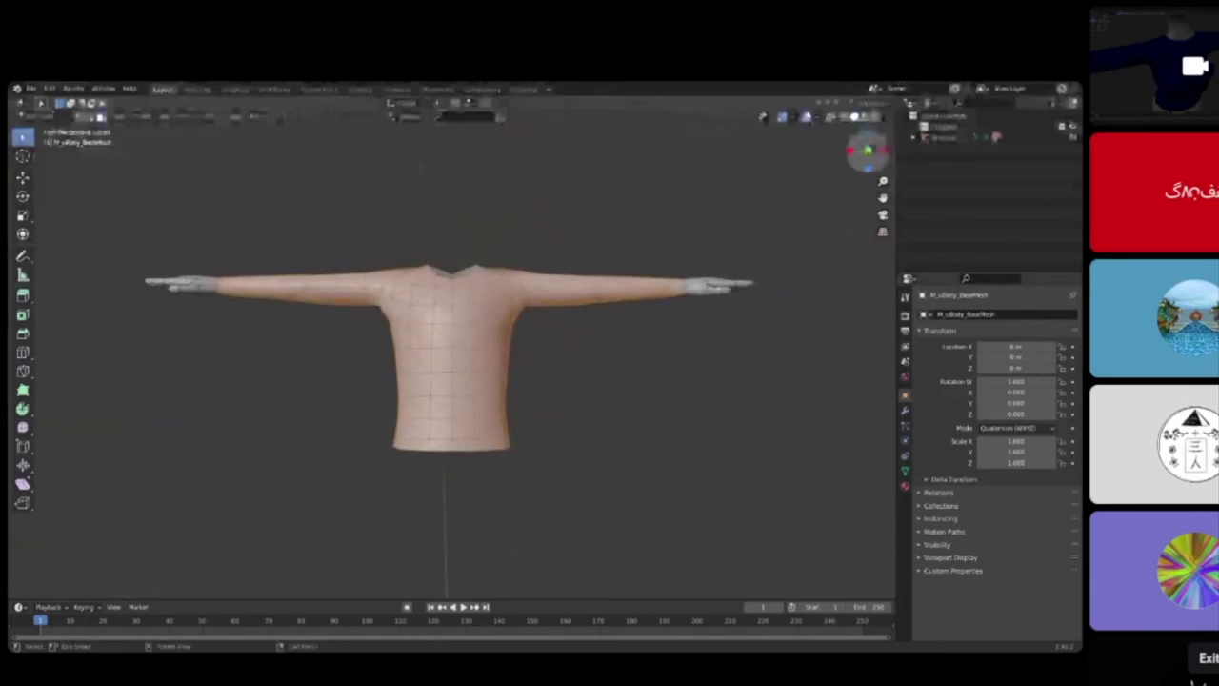
left_click(867, 150)
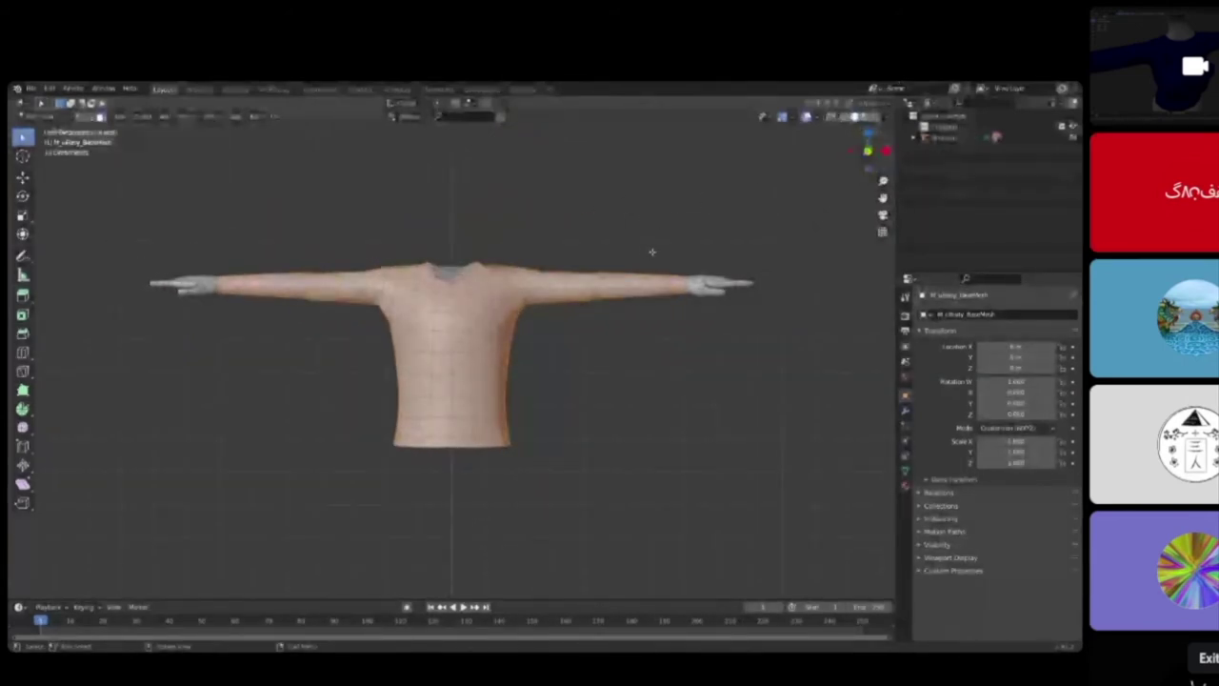
key("KP_Divide")
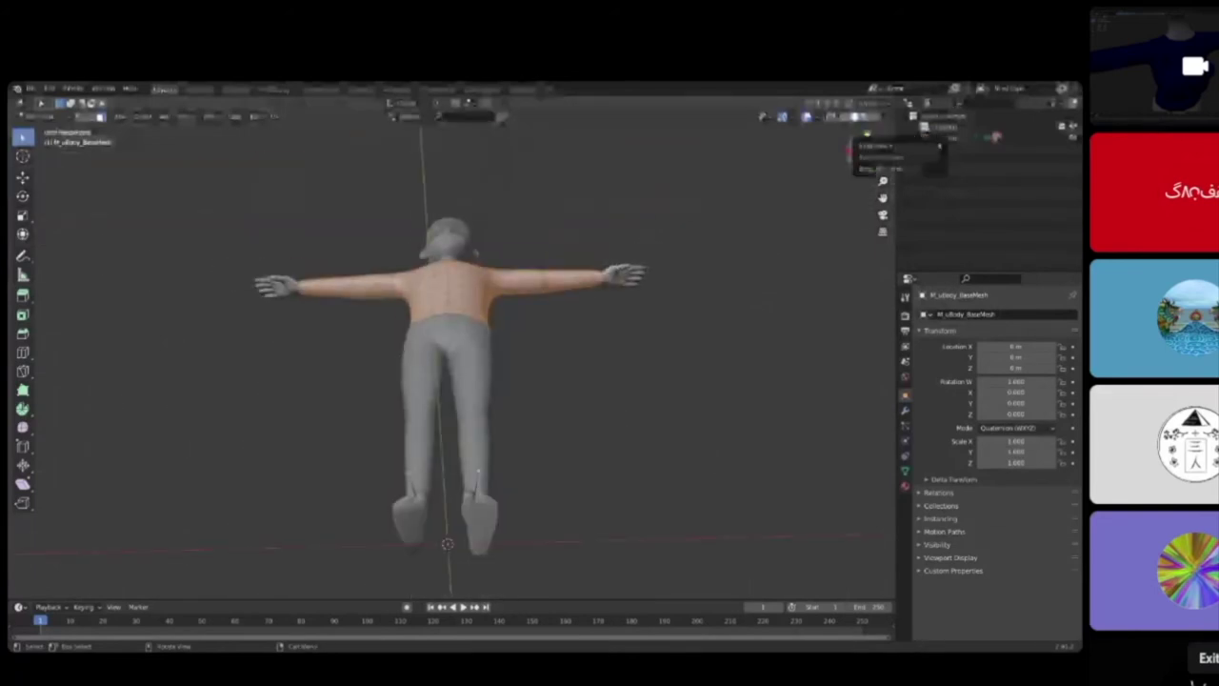
key("KP_1")
scroll(568, 330, "up", 4)
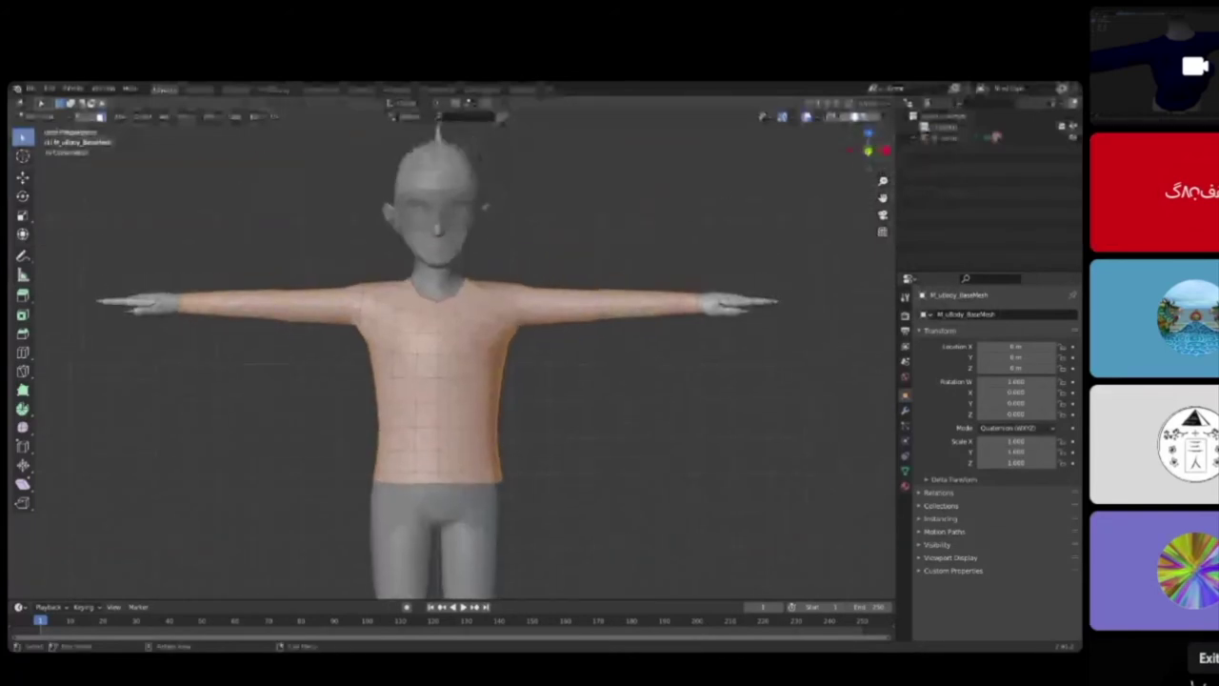
key("s")
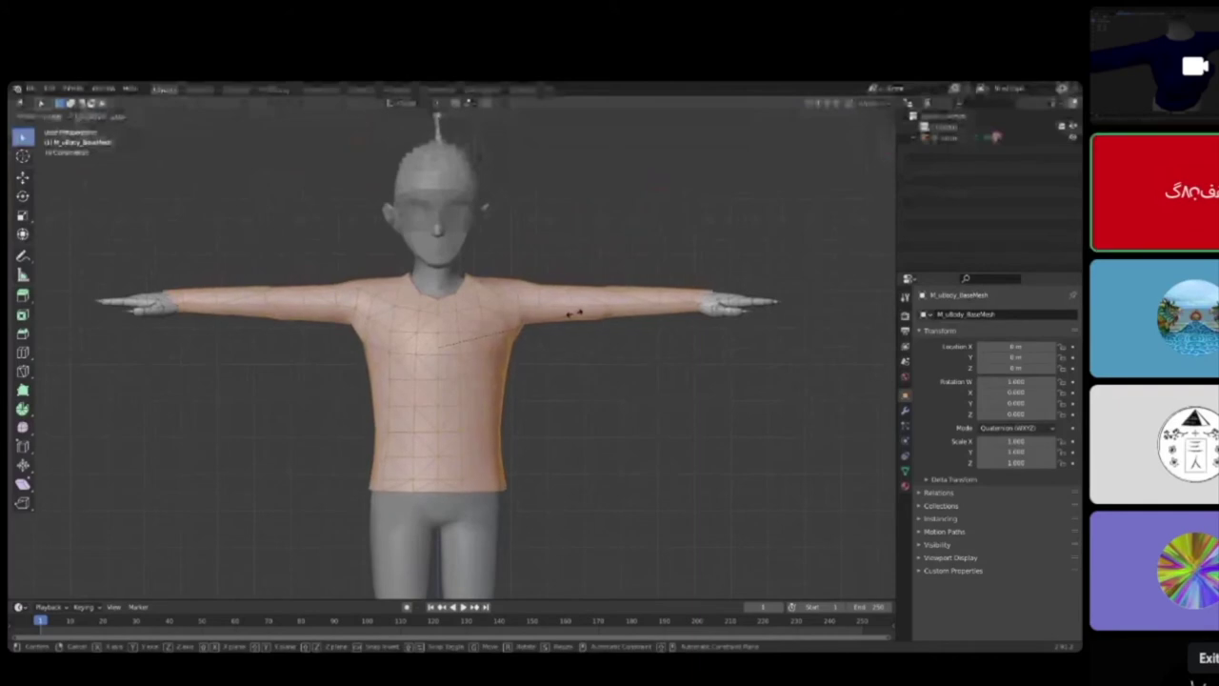
left_click(574, 312)
middle_click_drag(574, 312, 606, 315, "shift")
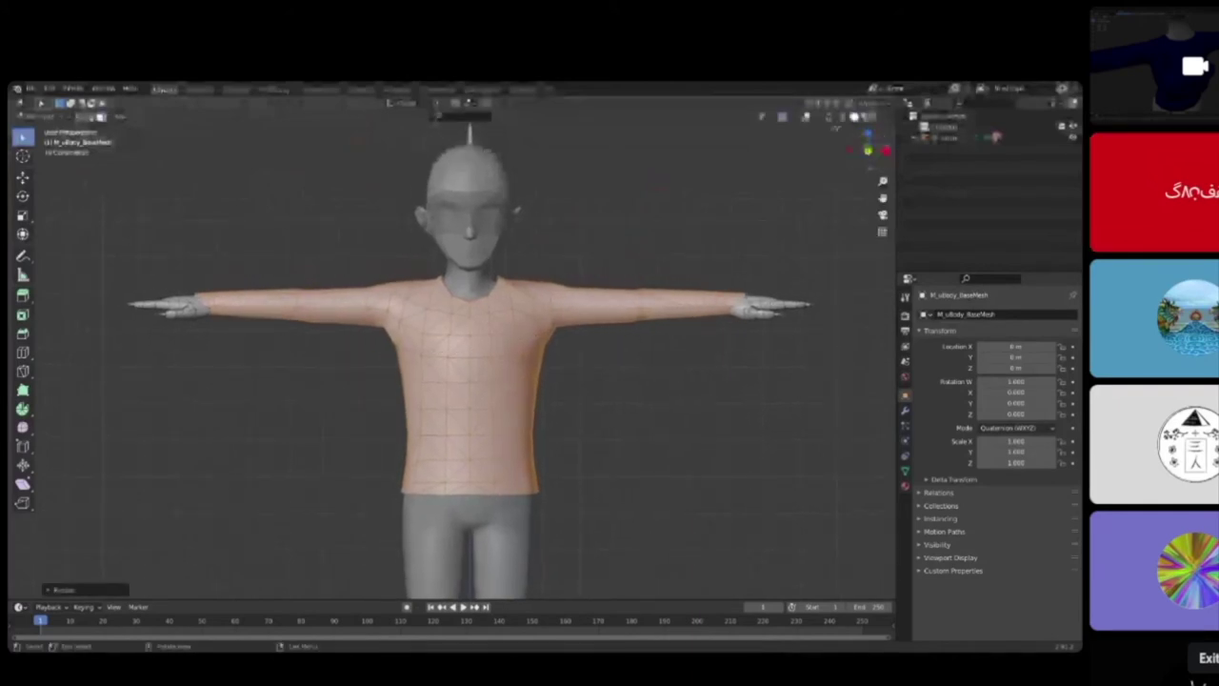
Step: Select the enlarged shirt faces in x-ray without the hands and separate the selection into its own object
left_click(831, 118)
left_click_drag(170, 261, 377, 356)
middle_click_drag(269, 308, 290, 327, "shift")
key("a")
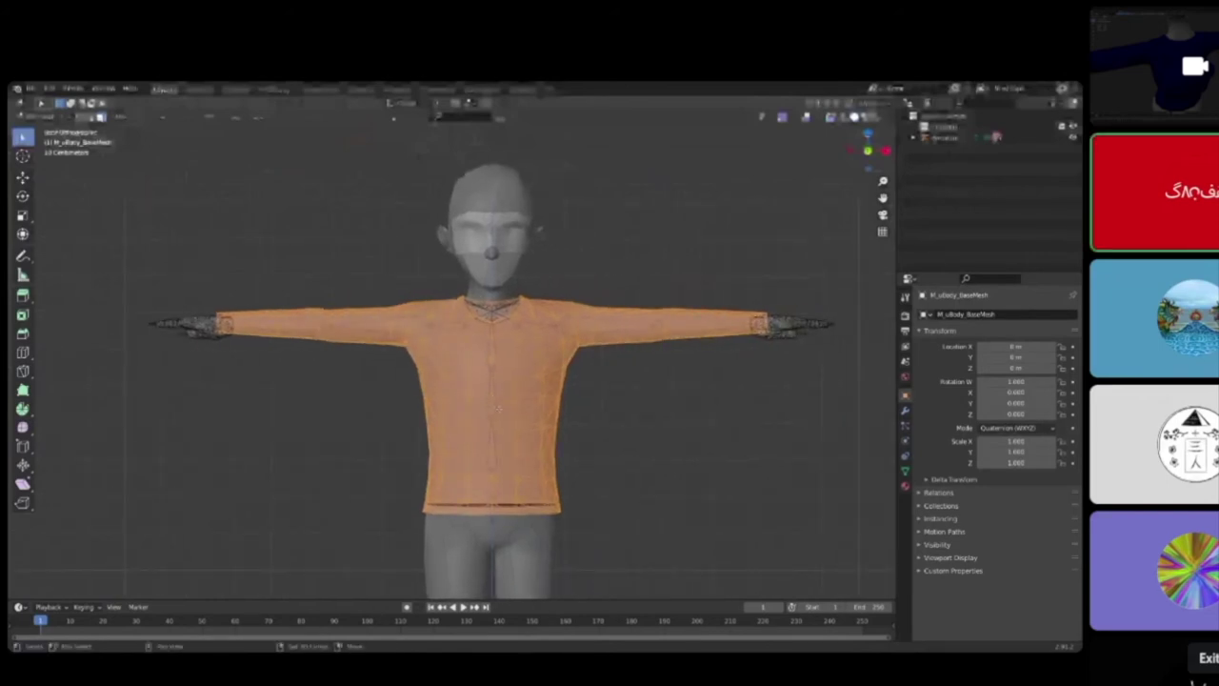
middle_click_drag(497, 407, 483, 375, "shift")
left_click_drag(400, 233, 593, 368)
left_click_drag(357, 268, 592, 568, "shift")
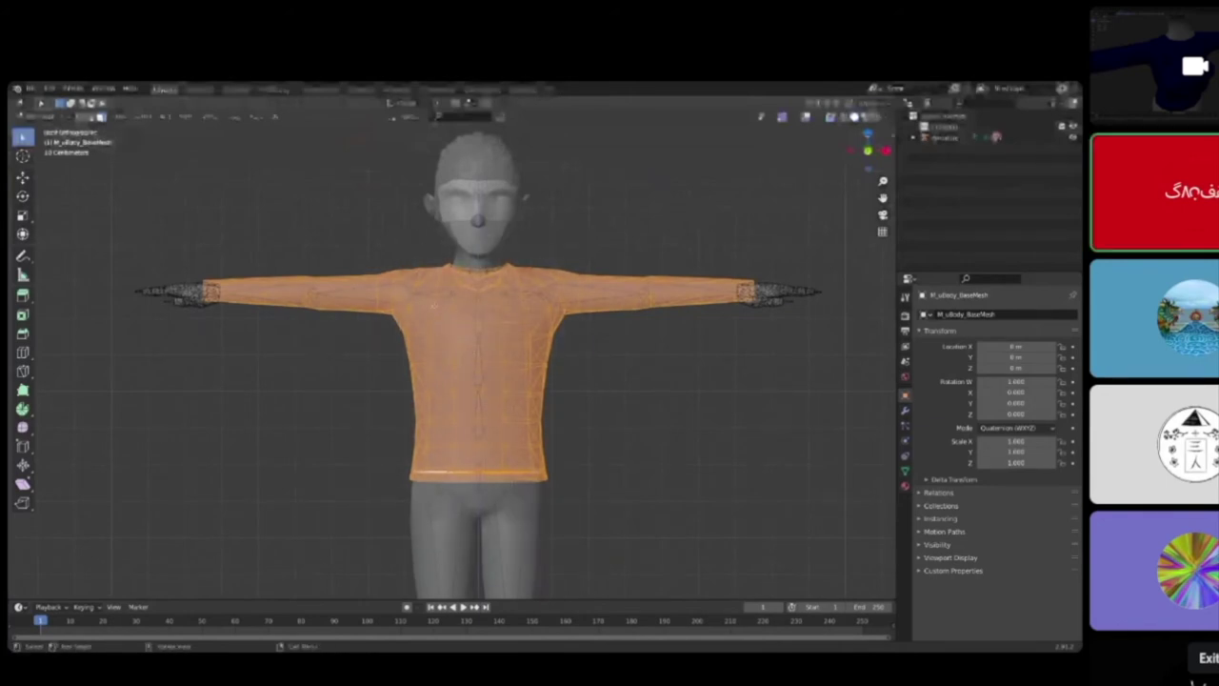
key("p")
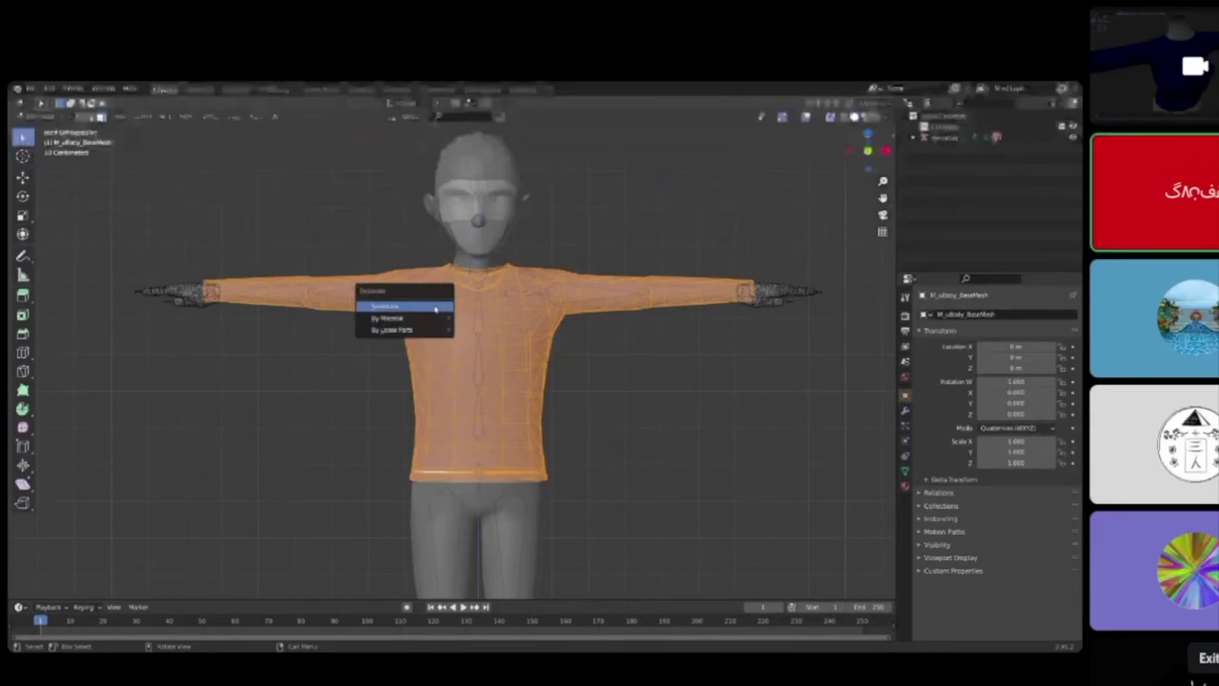
left_click(434, 306)
Step: Open the separated shirt mesh for editing and select all faces of the character's right sleeve
key("Tab")
left_click(431, 324)
key("Tab")
middle_click_drag(461, 389, 508, 404, "shift")
left_click_drag(223, 266, 431, 355)
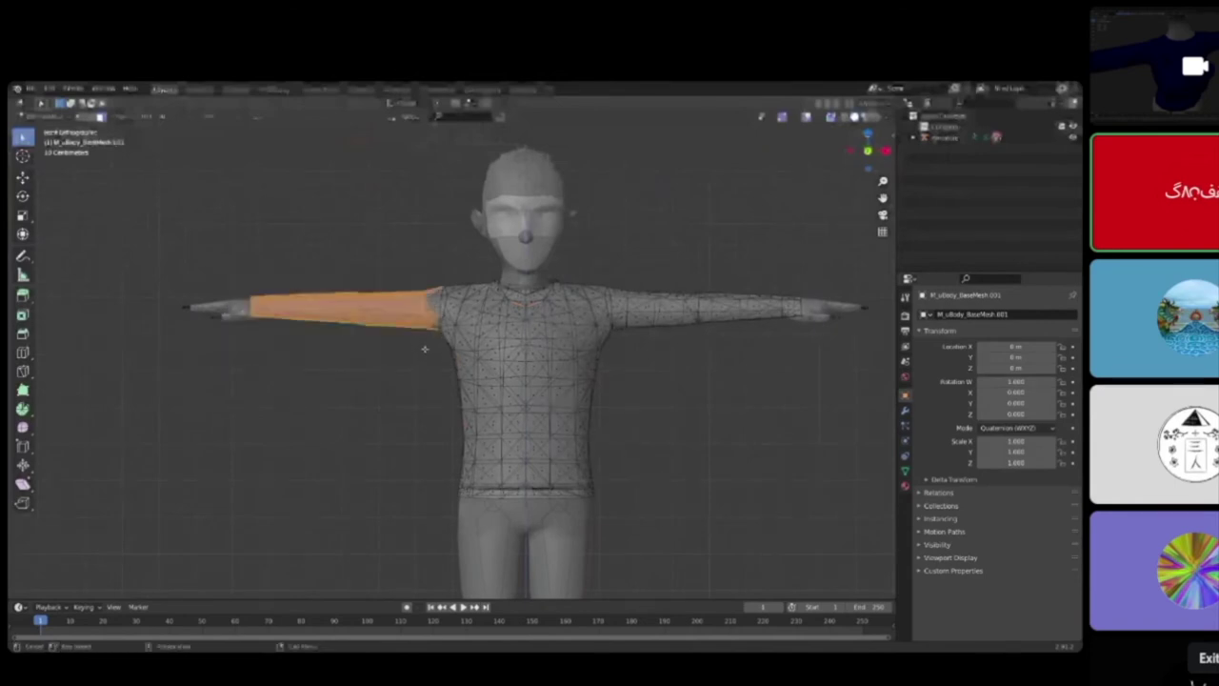
left_click_drag(435, 308, 445, 330, "shift")
middle_click_drag(507, 317, 535, 348, "shift")
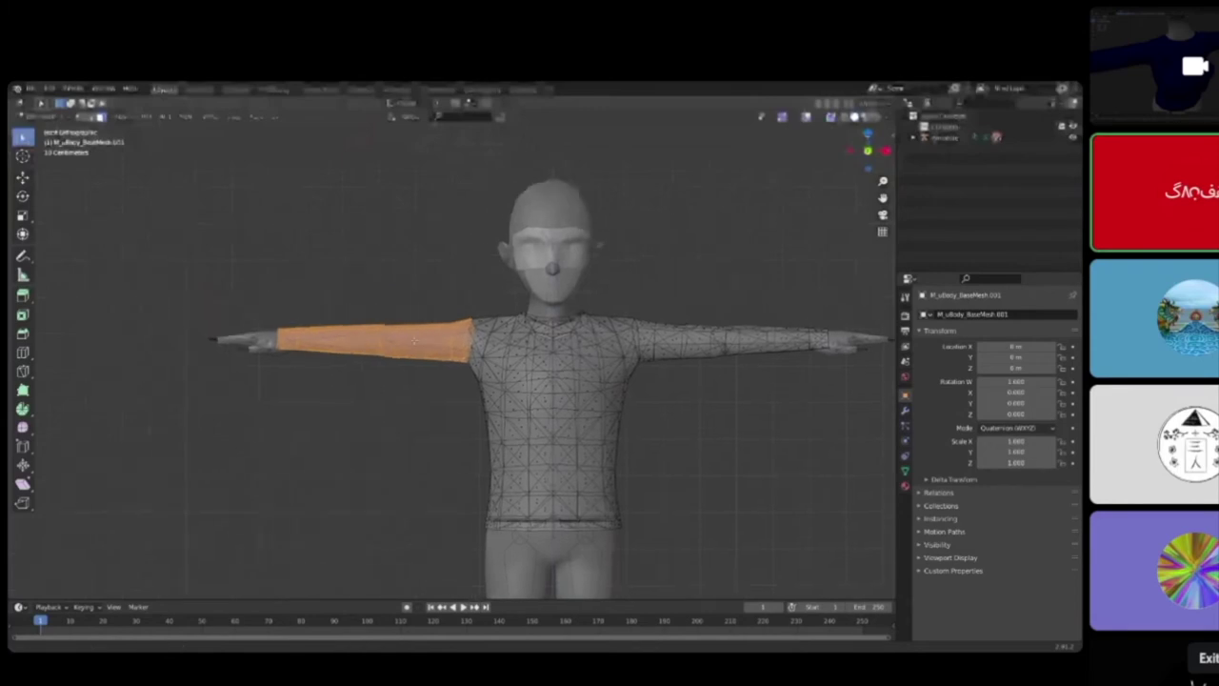
scroll(535, 348, "up", 1)
key("s")
key("x")
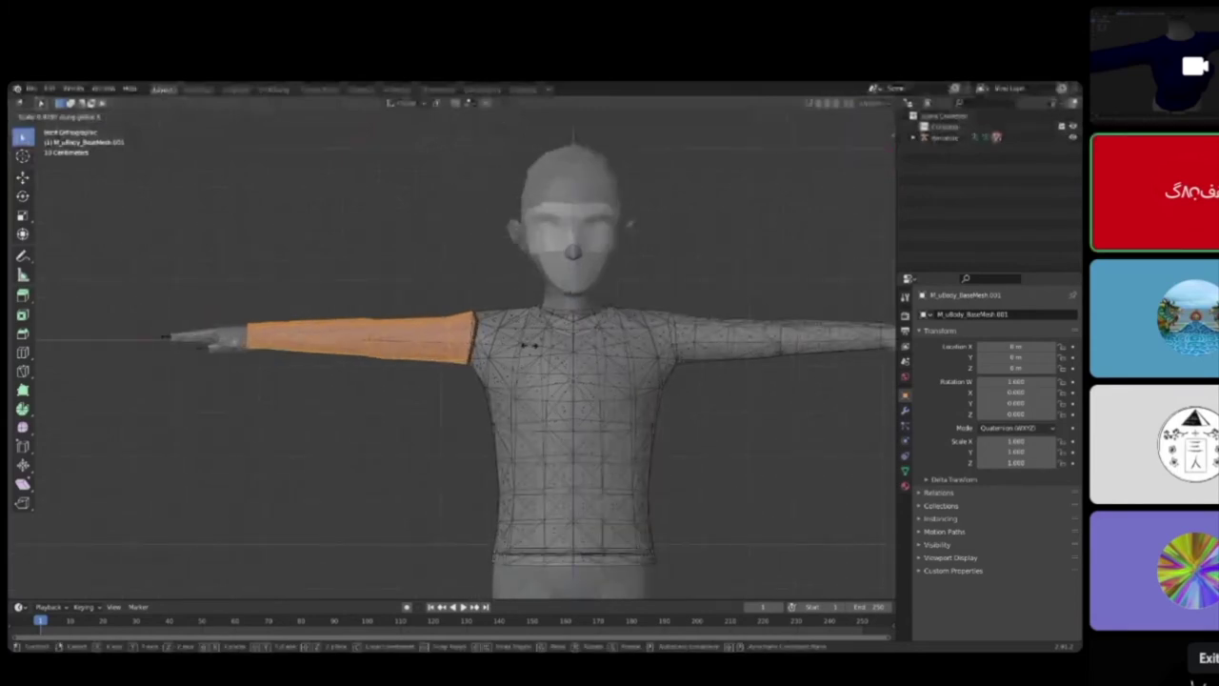
right_click(528, 344)
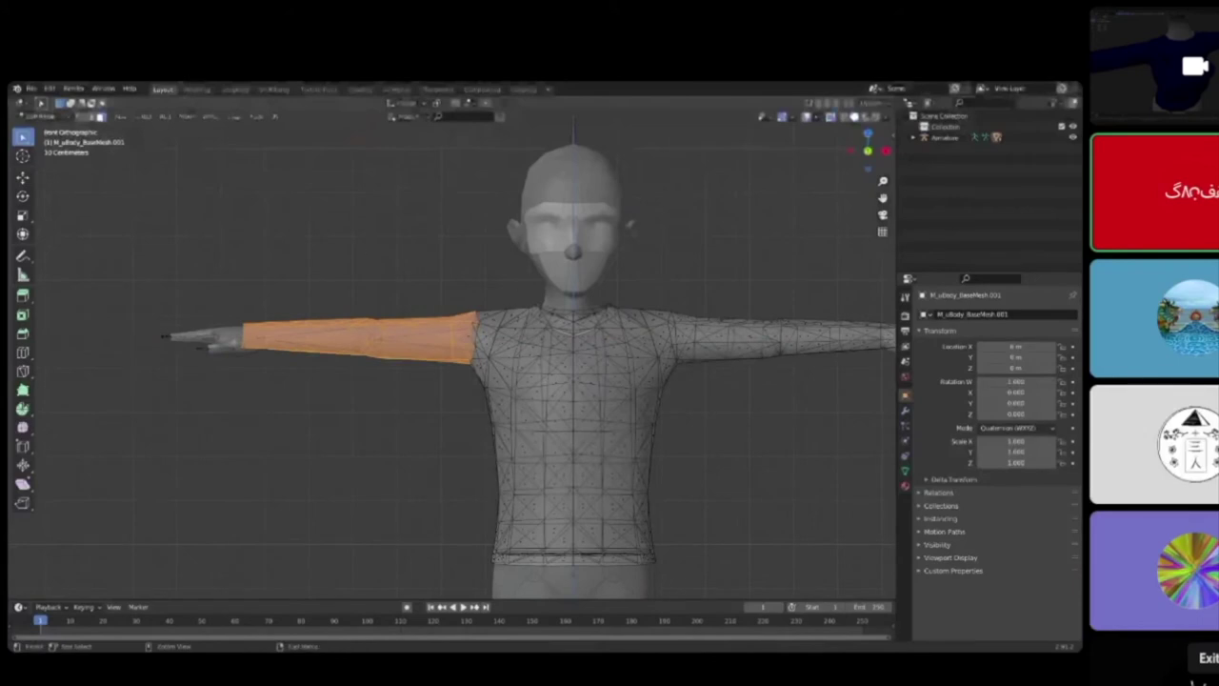
Step: Add a Weld modifier to the shirt in Object Mode and apply it
left_click(36, 115)
left_click(40, 128)
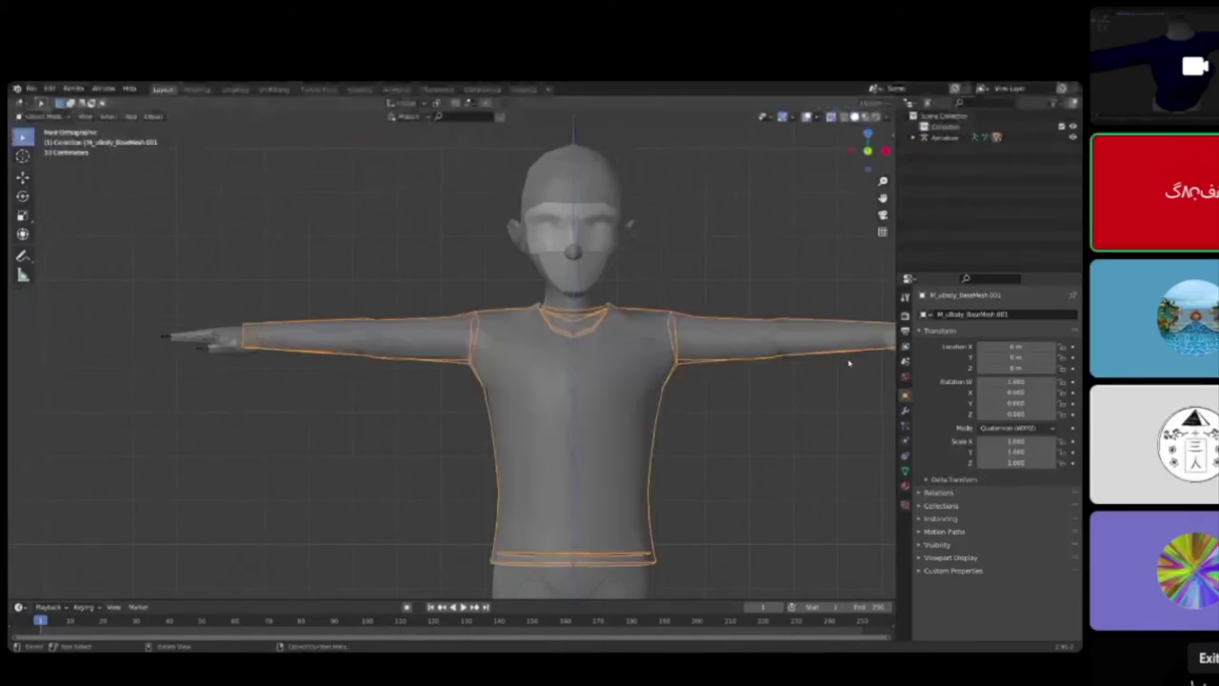
left_click(905, 412)
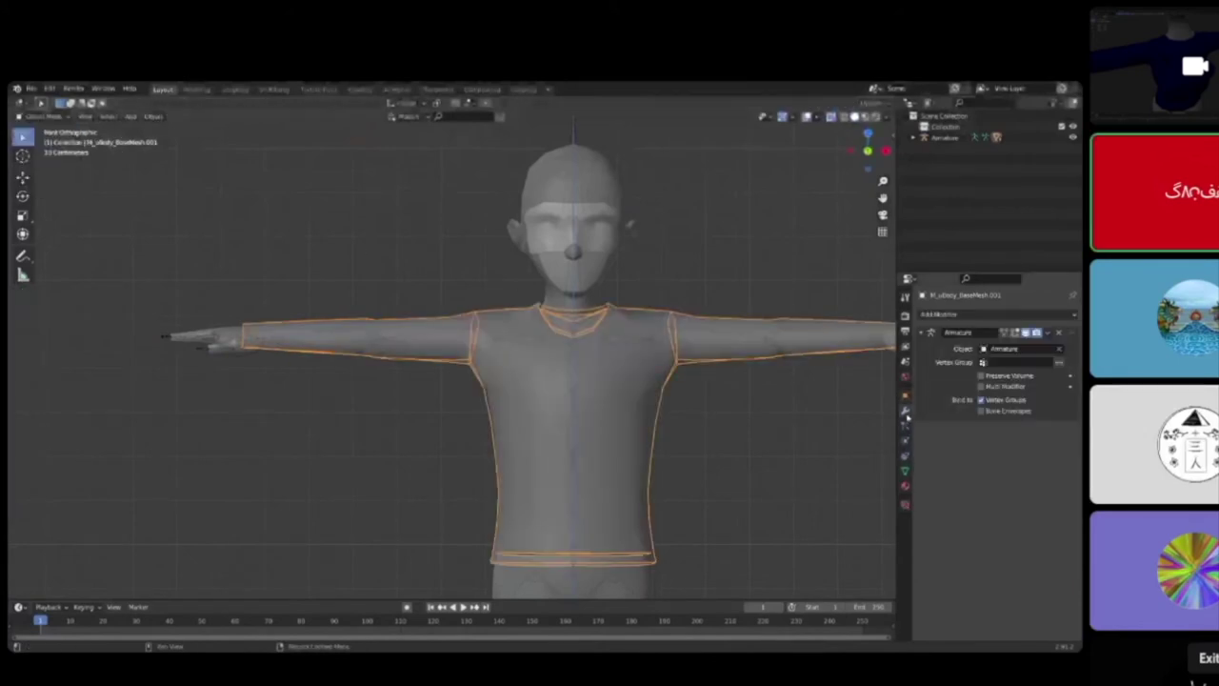
left_click(973, 314)
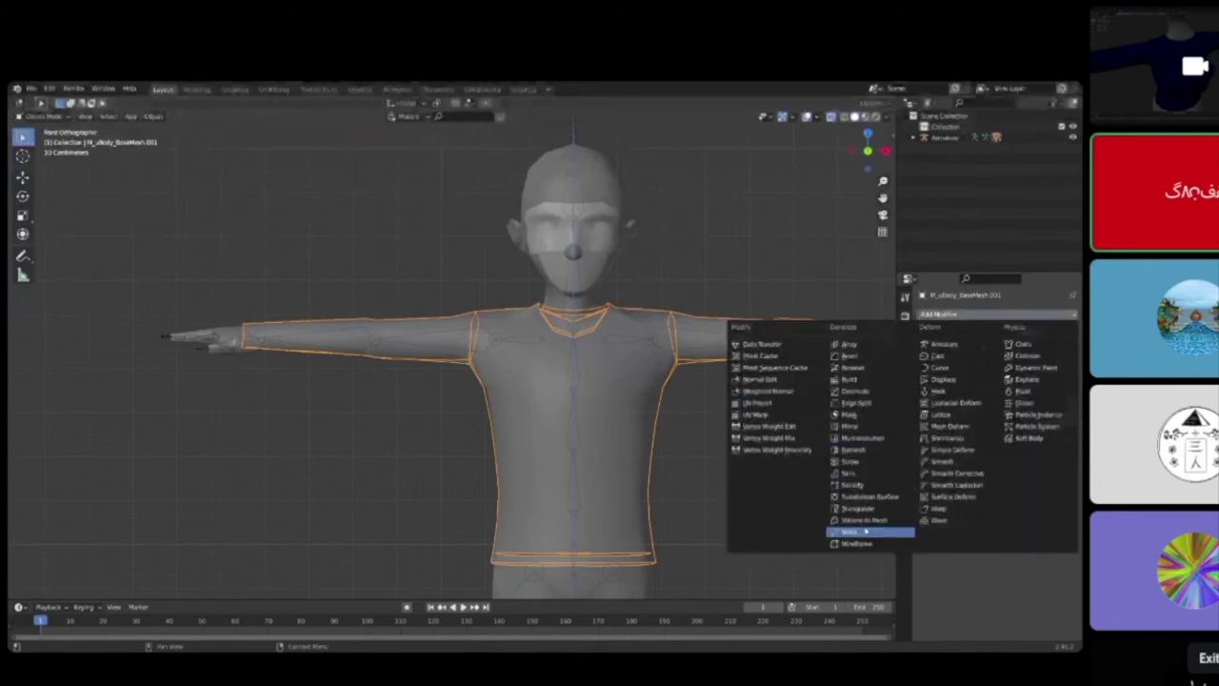
left_click(853, 530)
left_click(1053, 430)
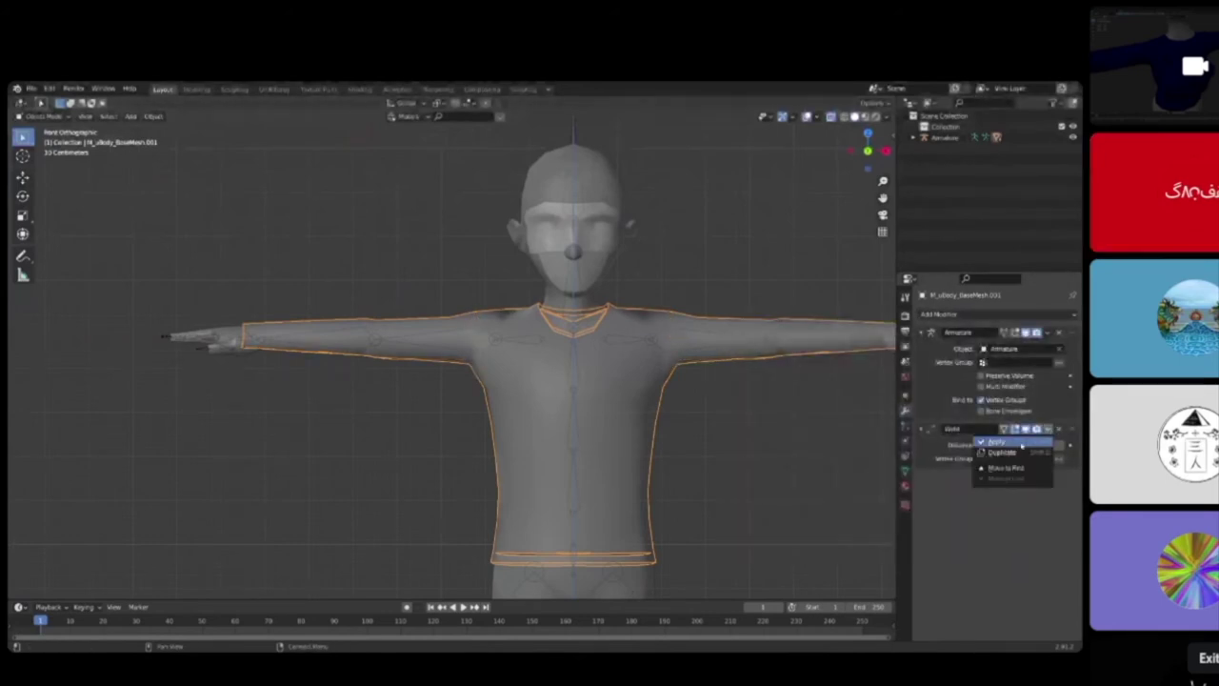
left_click(1021, 442)
Step: Scale the character's right sleeve to about 0.94 along X and move it along X toward the shoulder
key("Tab")
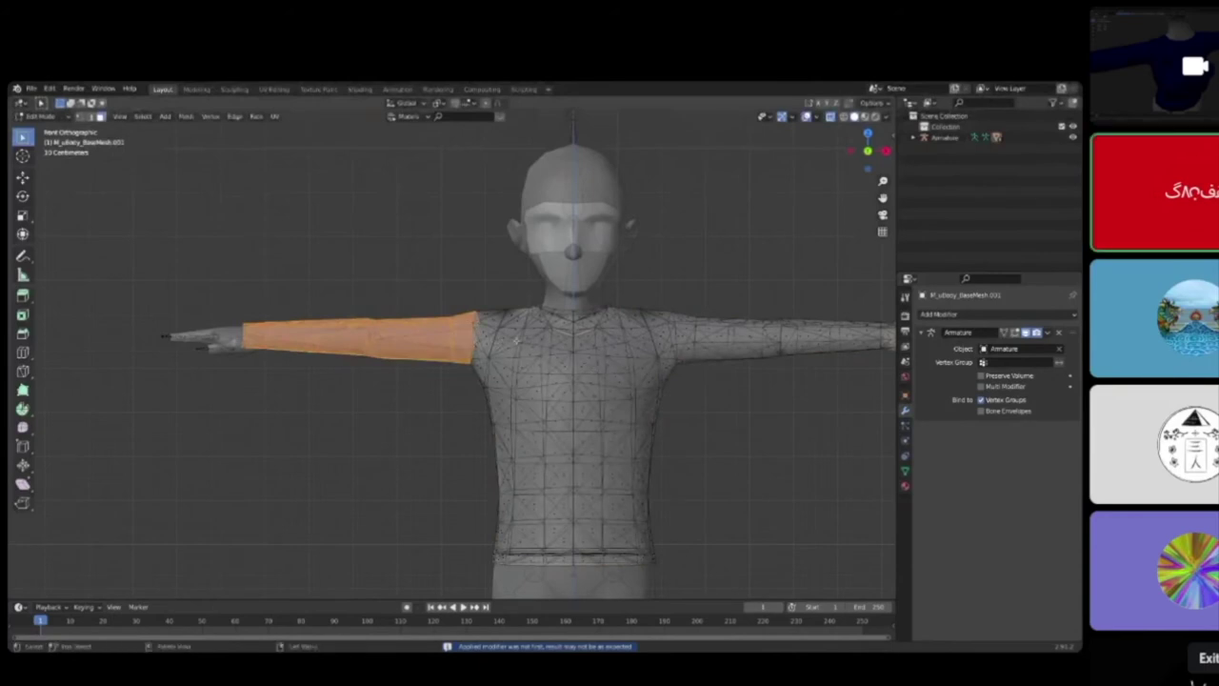
key("s")
key("x")
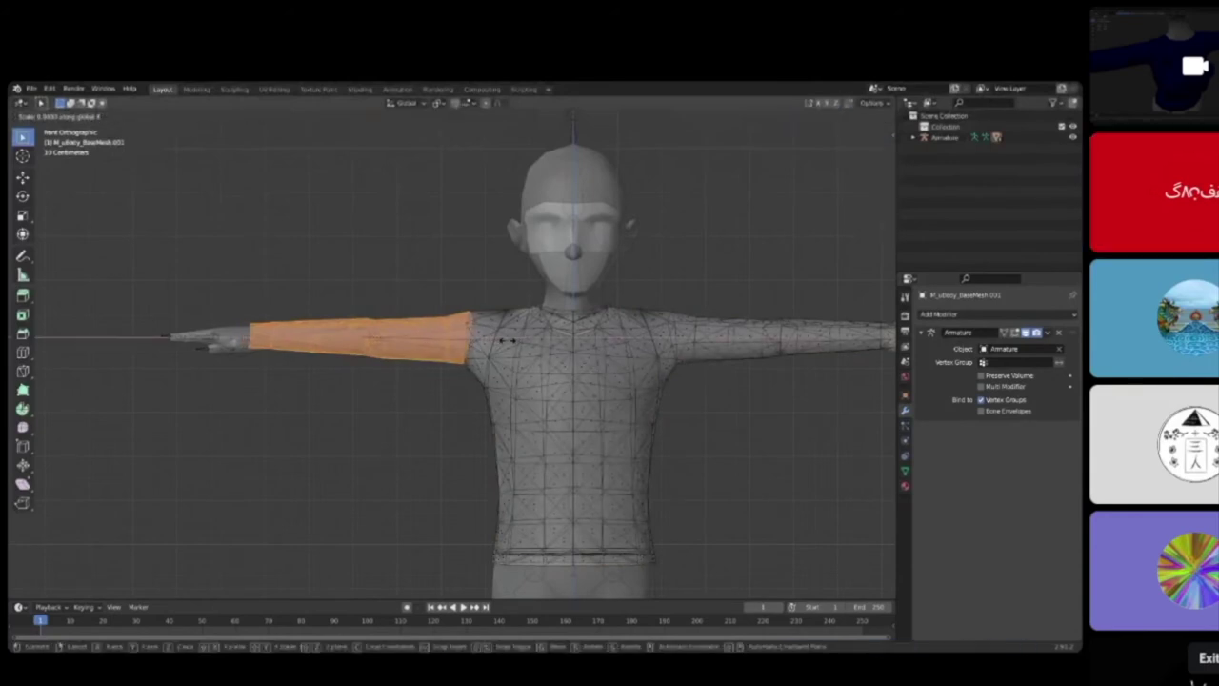
left_click(505, 340)
key("g")
key("x")
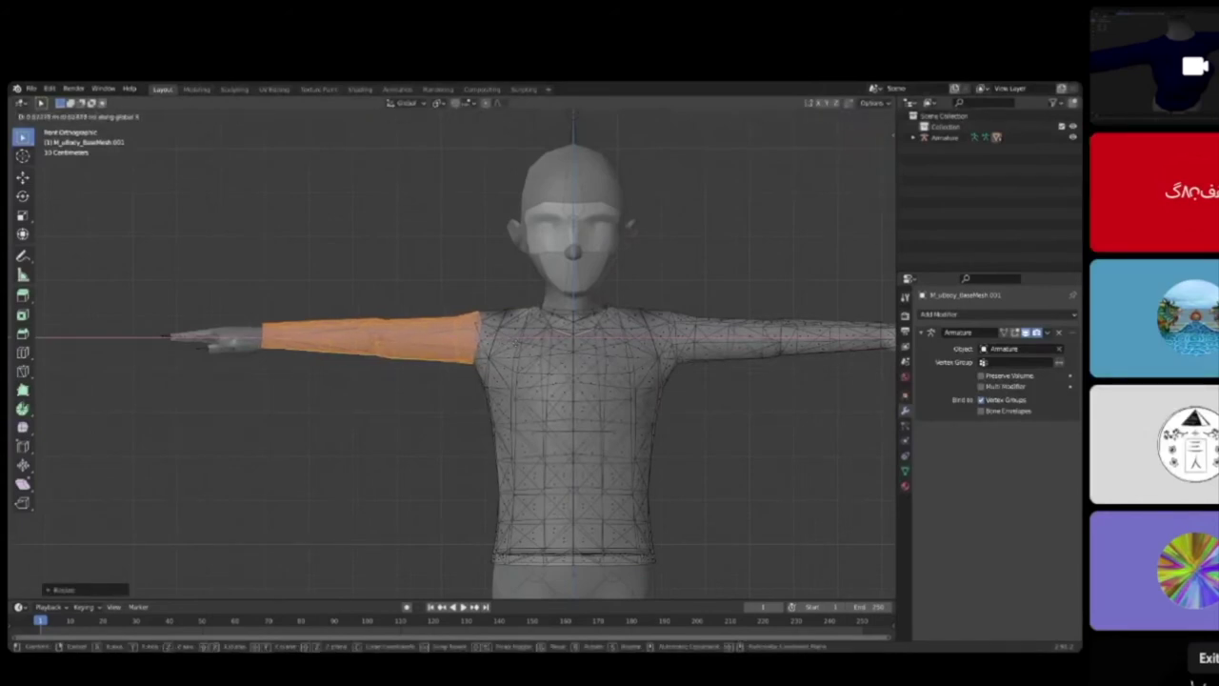
key("Return")
Step: Select the cuff faces of the character's right sleeve and move them down about 0.01 m to centre them on the wrist
scroll(449, 377, "up", 5)
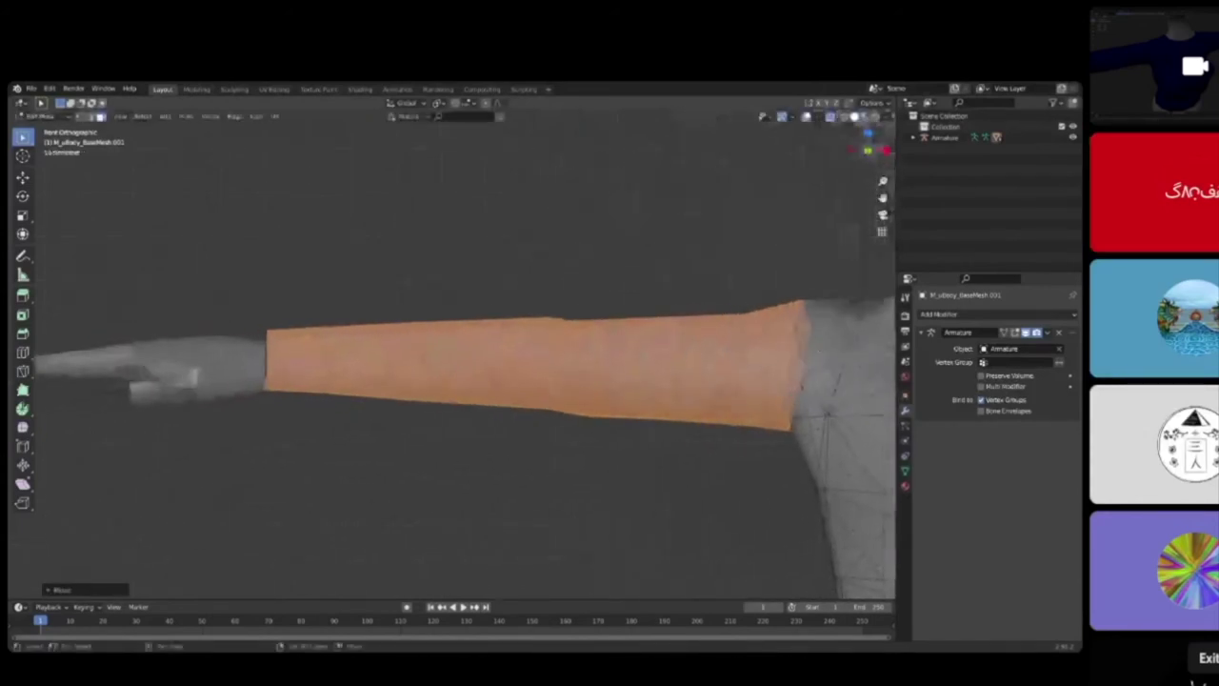
middle_click_drag(450, 377, 583, 384, "shift")
scroll(455, 354, "up", 3)
left_click_drag(269, 279, 566, 490)
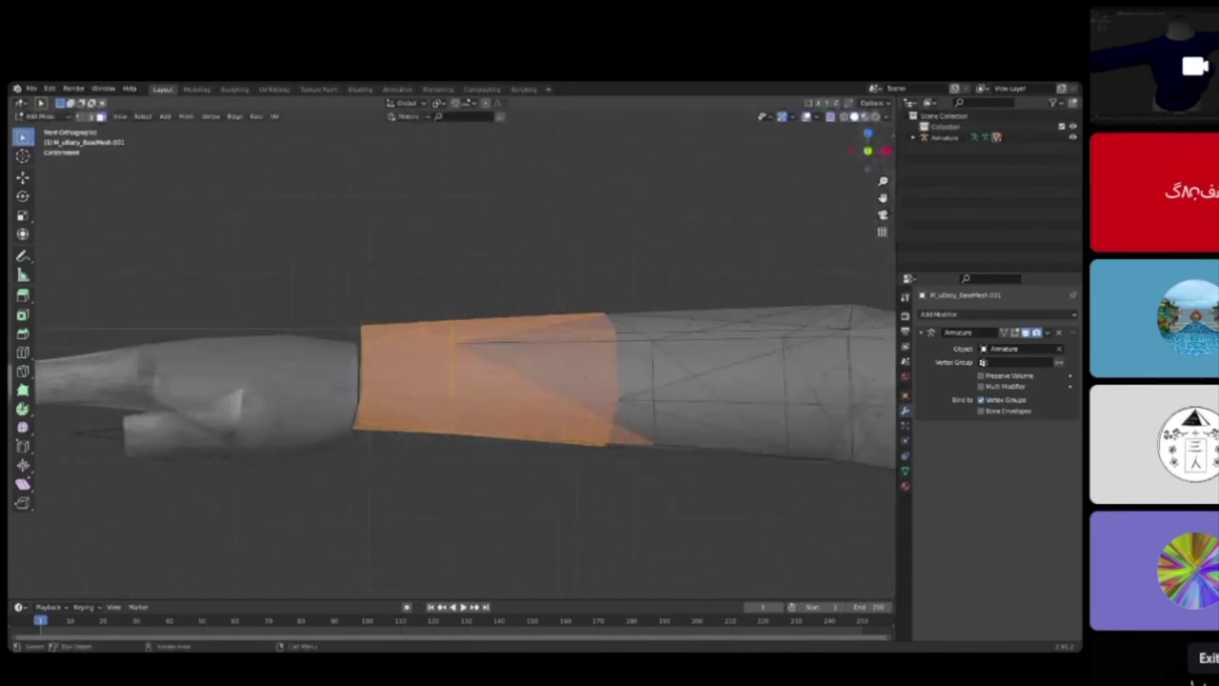
left_click_drag(333, 293, 452, 469)
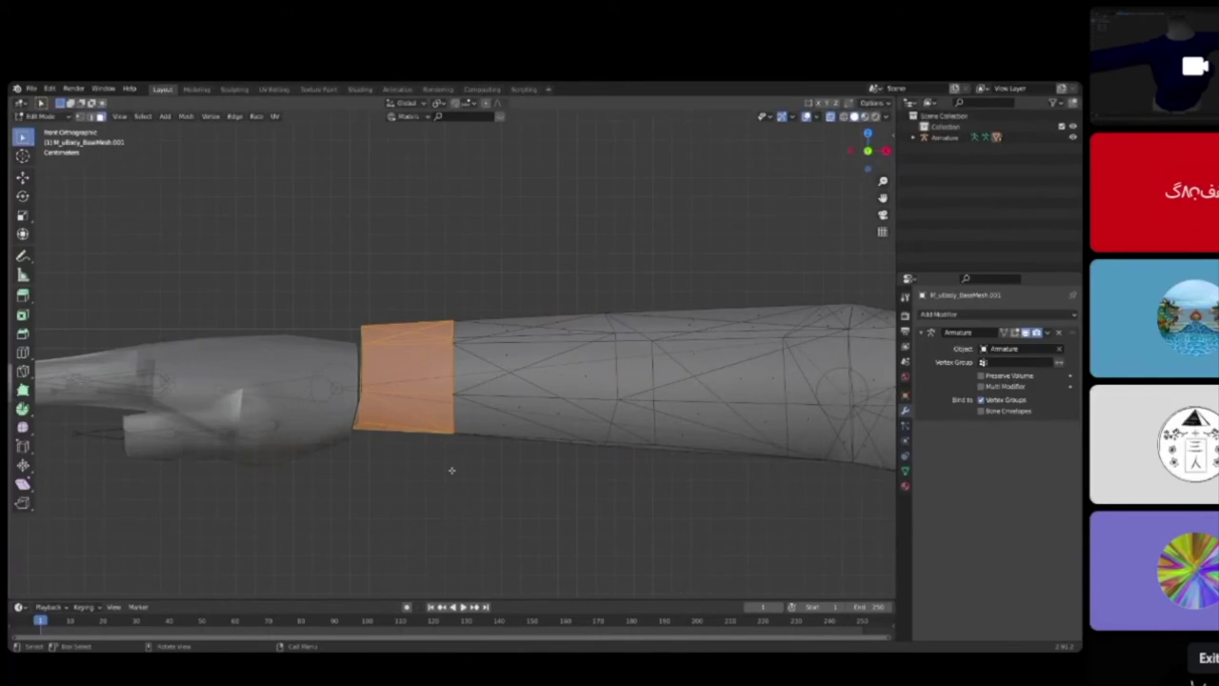
key("g")
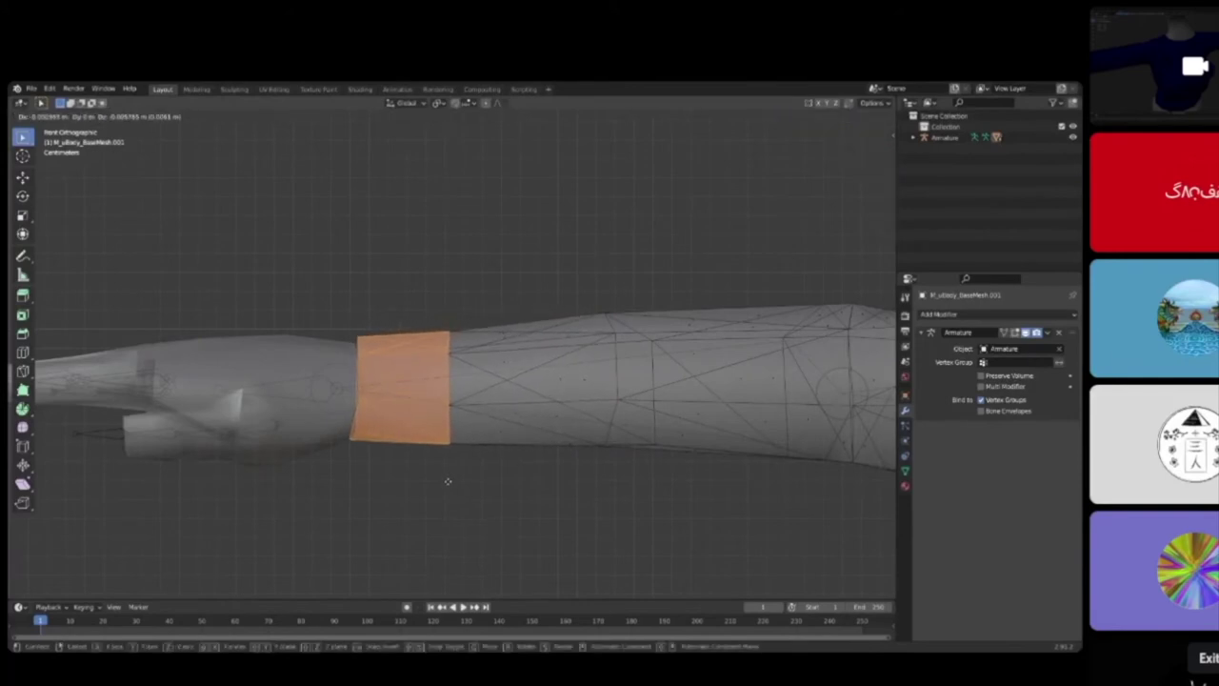
left_click(448, 482)
Step: Select the mid-forearm part of the character's right sleeve in x-ray and adjust its height along Z
scroll(473, 454, "down", 4)
left_click_drag(494, 315, 579, 448)
middle_click_drag(562, 448, 525, 452, "shift")
scroll(524, 452, "down", 3)
scroll(483, 454, "up", 5)
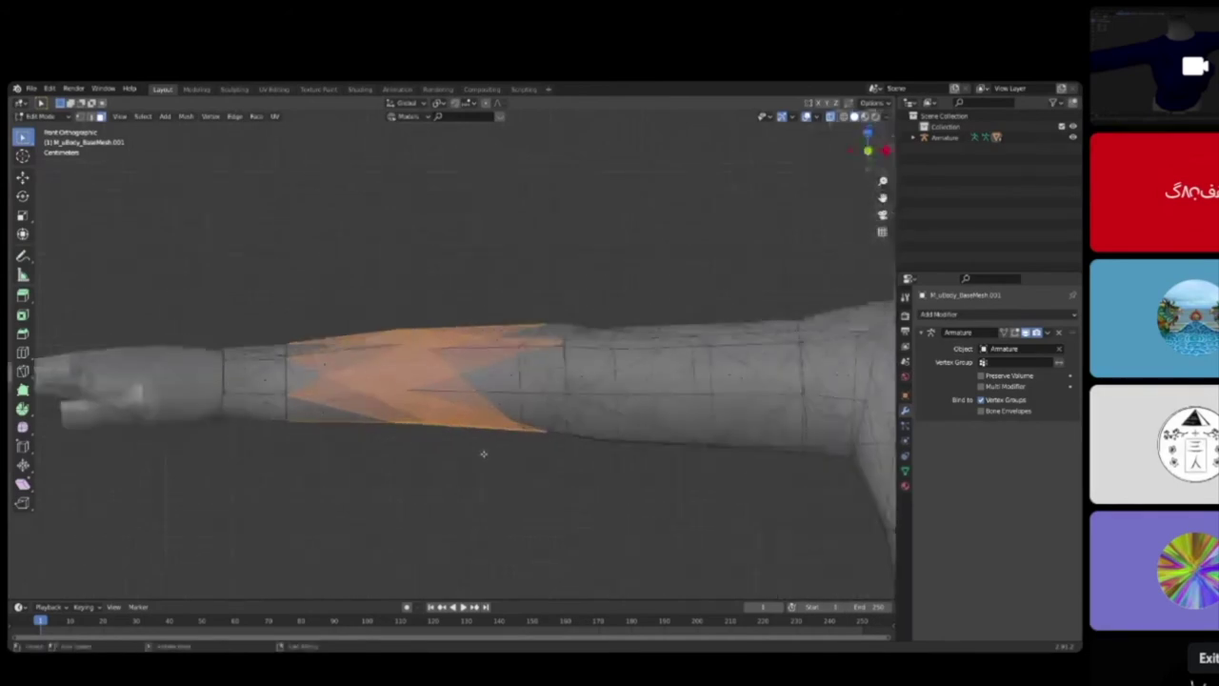
key("alt+z")
left_click_drag(373, 303, 447, 452)
key("g")
key("z")
left_click(446, 457)
Step: Select the character's left sleeve, shorten it slightly along X, and move it along X toward the shoulder
scroll(609, 454, "down", 4)
middle_click_drag(590, 454, 210, 452, "shift")
scroll(566, 422, "down", 3)
middle_click_drag(653, 446, 492, 475, "shift")
scroll(492, 475, "up", 3)
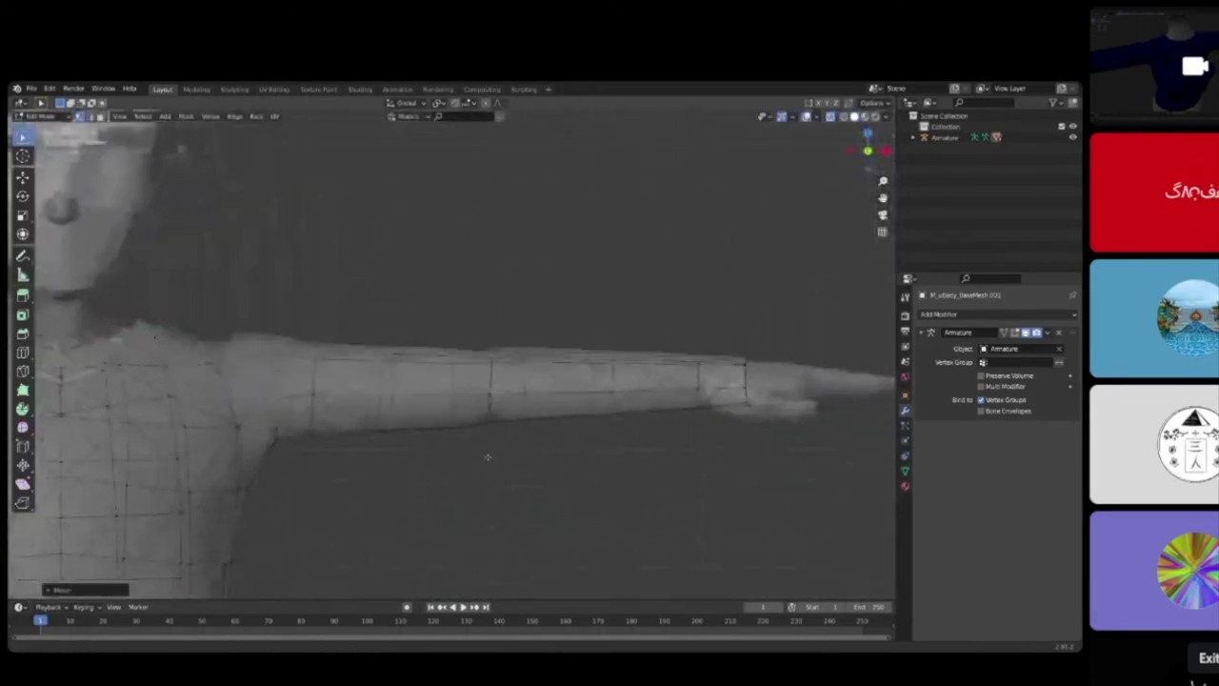
left_click_drag(770, 473, 276, 281)
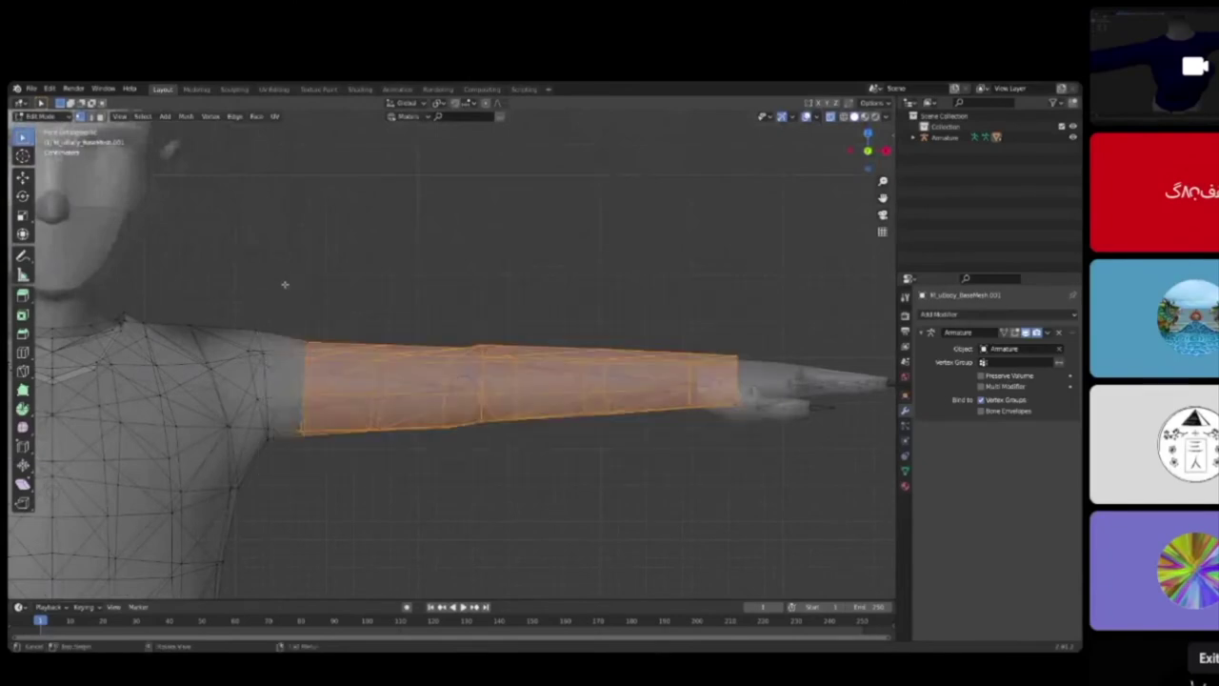
middle_click_drag(693, 427, 824, 427)
key("s")
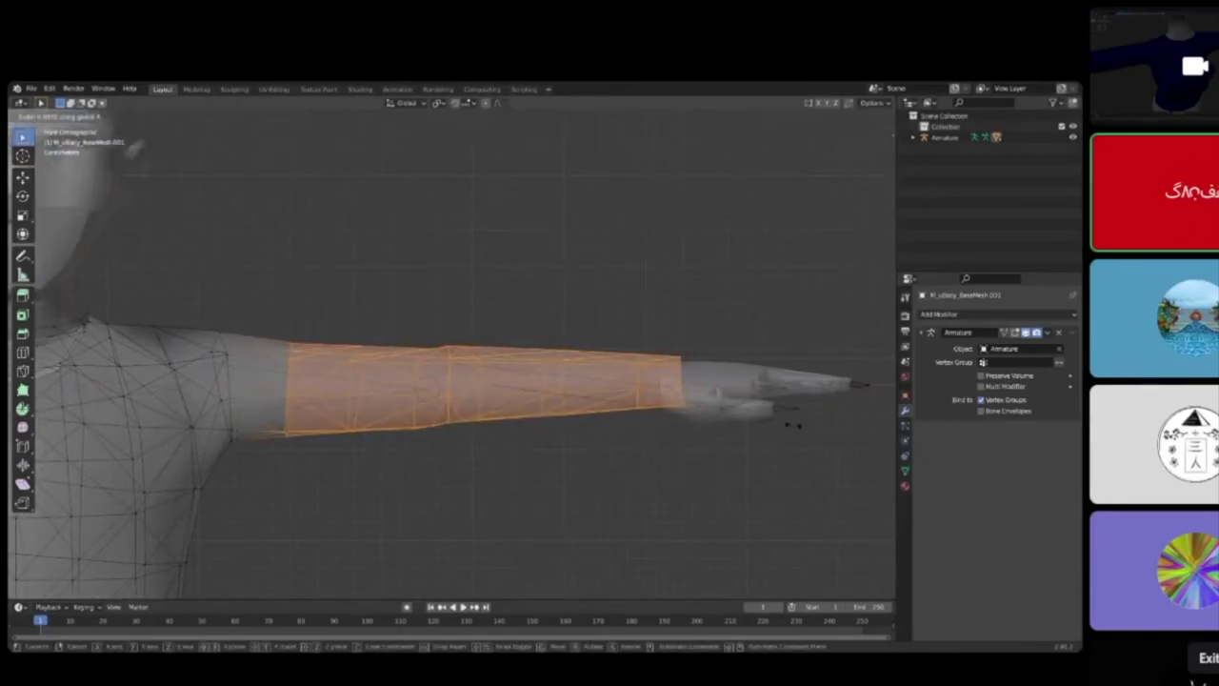
left_click(792, 425)
key("g")
key("x")
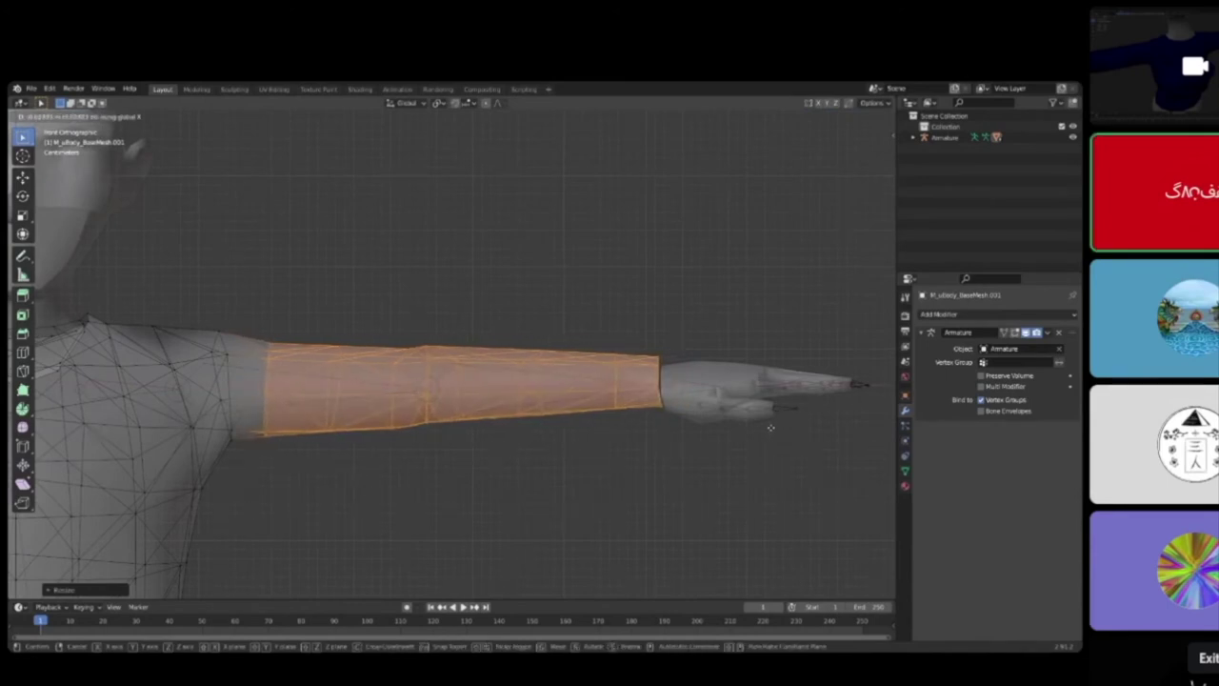
left_click(770, 427)
Step: Rotate the left sleeve slightly to follow the arm, then fine-tune its X scale and Z position
key("r")
left_click(776, 408)
key("s")
key("x")
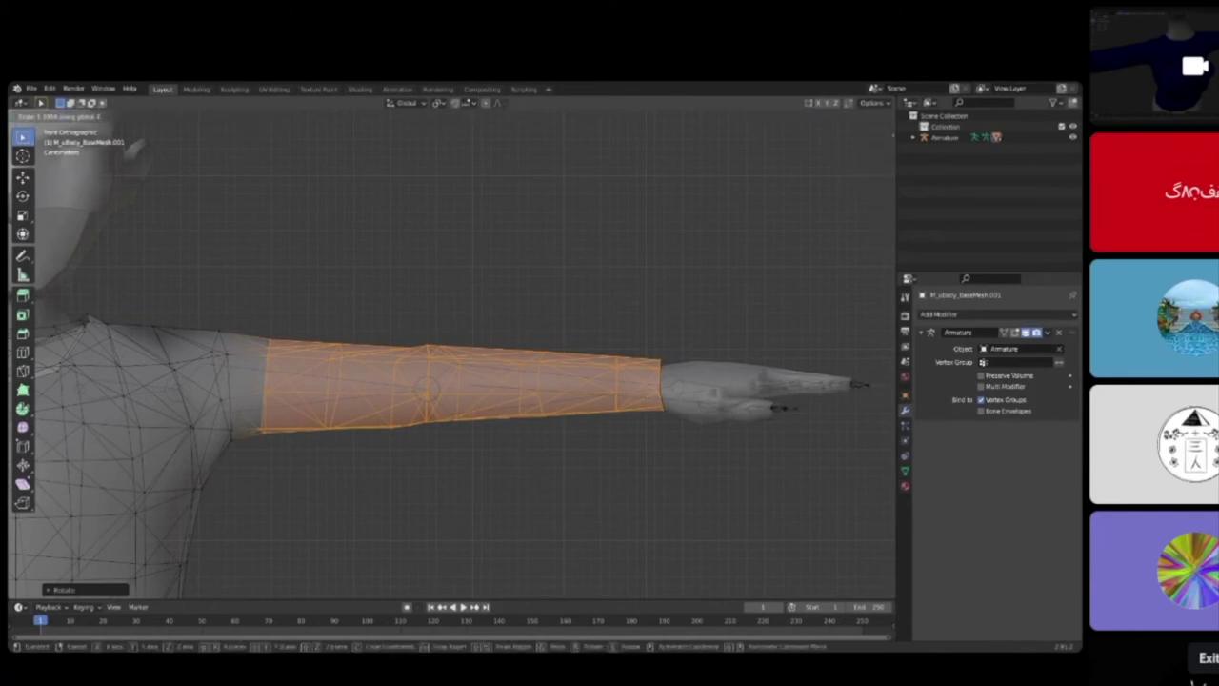
left_click(777, 408)
key("g")
key("z")
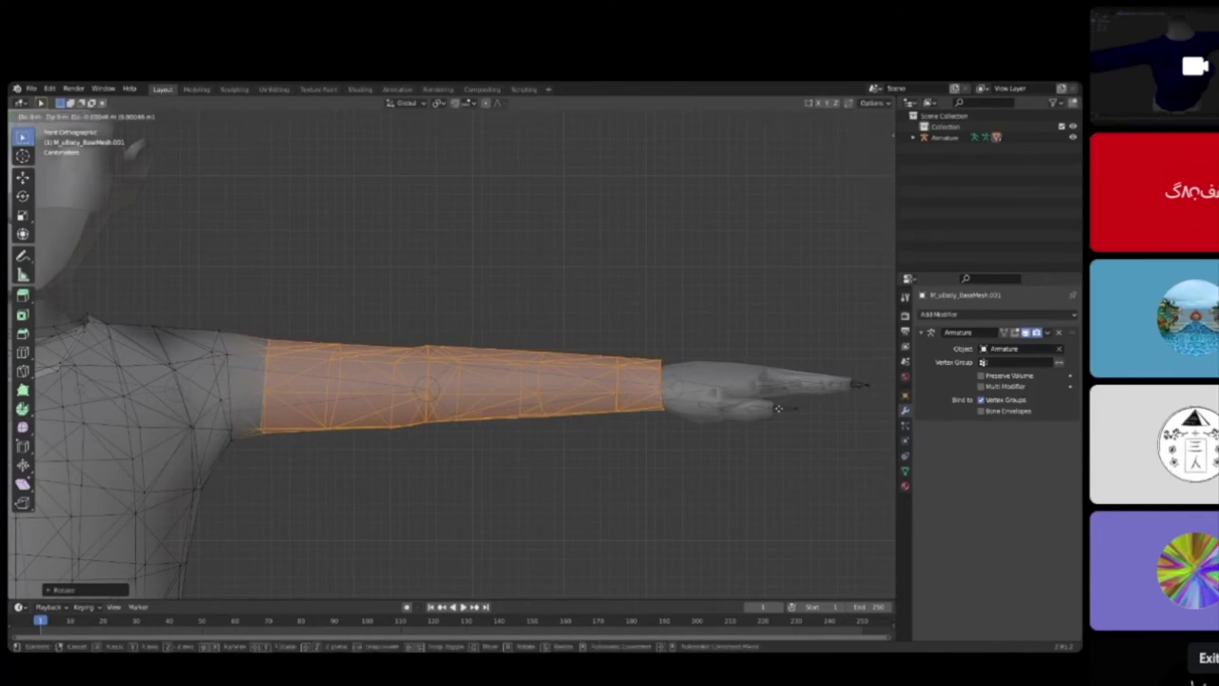
left_click(779, 411)
Step: Deselect the sleeve, return to Object Mode and examine the shirt's fit around the waist, underarms and back
scroll(760, 420, "down", 4)
middle_click_drag(506, 443, 528, 375, "shift")
left_click(531, 443)
scroll(534, 443, "down", 2)
key("Tab")
scroll(519, 413, "up", 6)
scroll(799, 172, "down", 3)
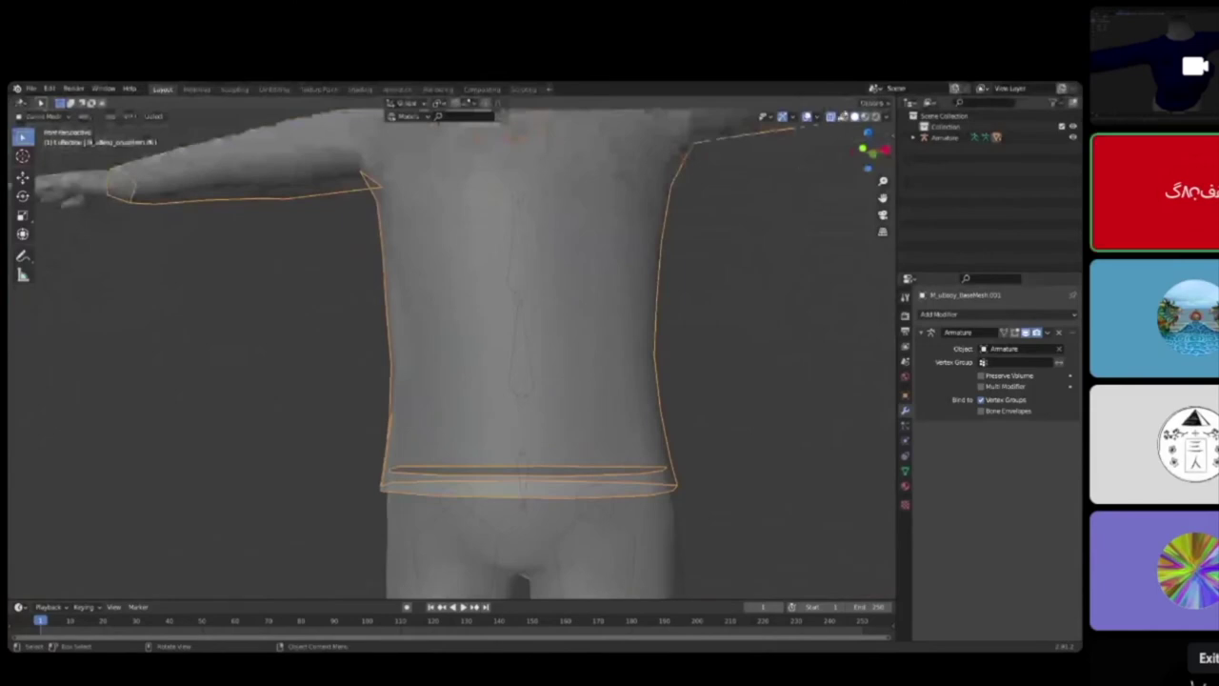
middle_click_drag(775, 250, 351, 483)
scroll(529, 454, "up", 4)
scroll(529, 454, "up", 3)
middle_click_drag(251, 507, 362, 378)
scroll(372, 423, "down", 8)
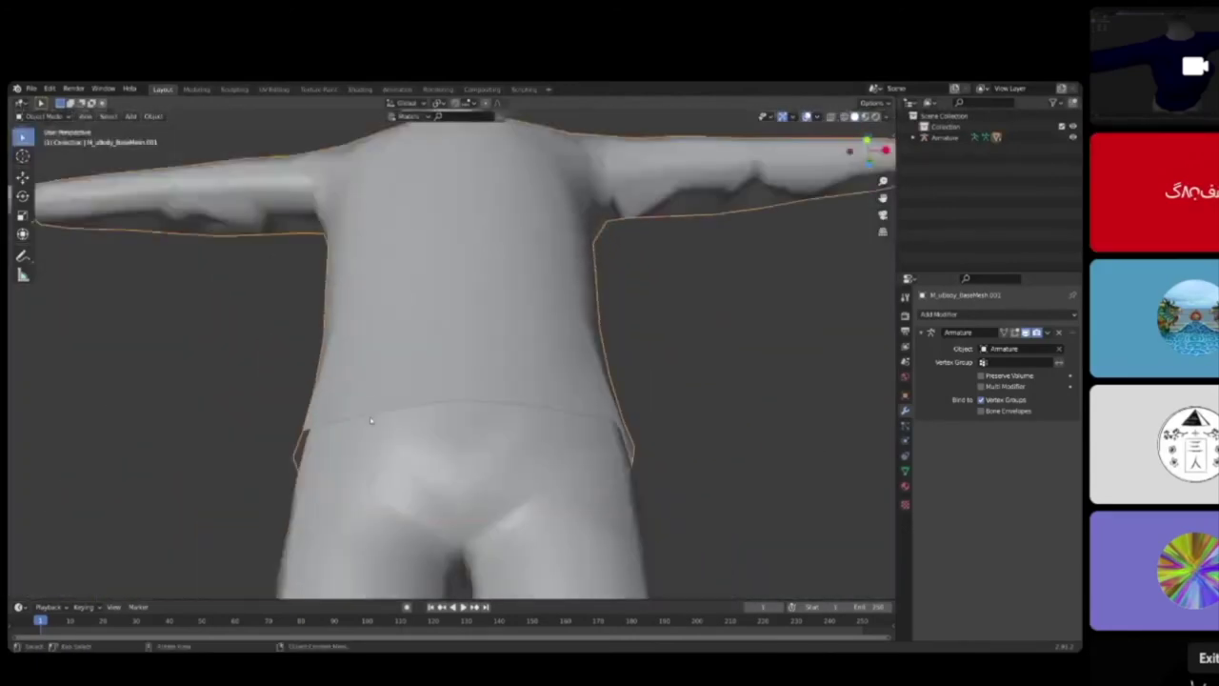
Step: Select the shirt's bottom edge vertices in front x-ray view in Edit Mode and lower them along Z over the hips
key("Tab")
middle_click_drag(371, 420, 354, 481)
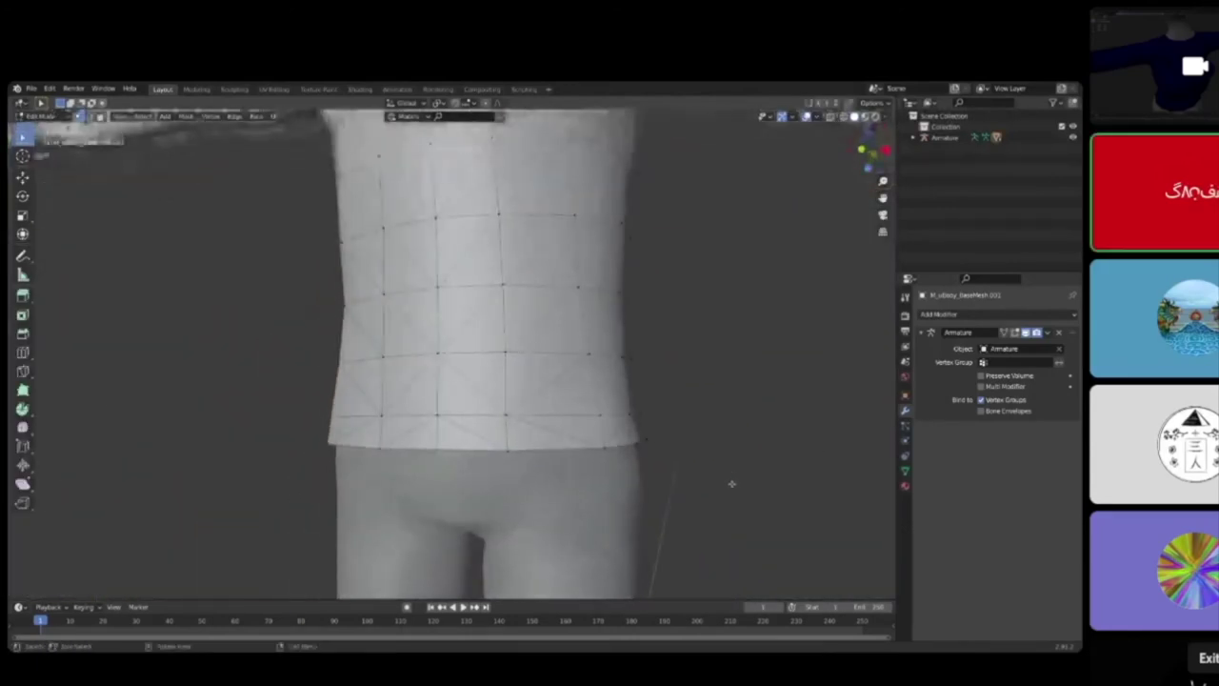
left_click(829, 117)
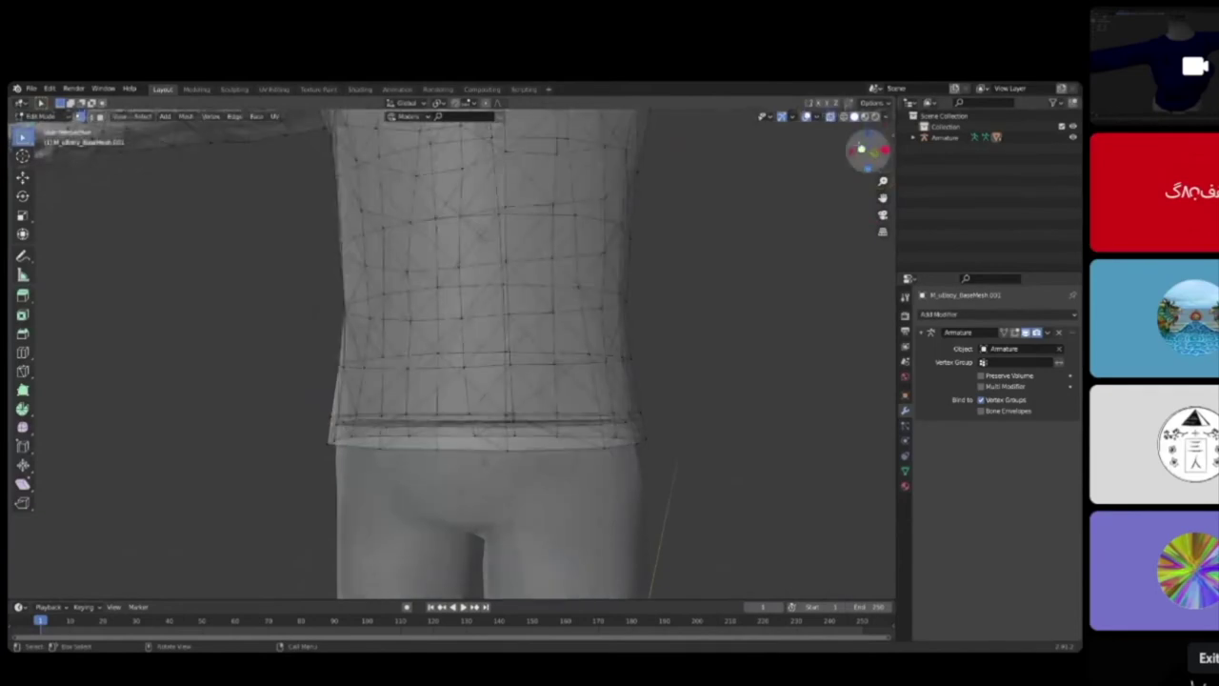
left_click(860, 149)
left_click_drag(734, 491, 194, 427)
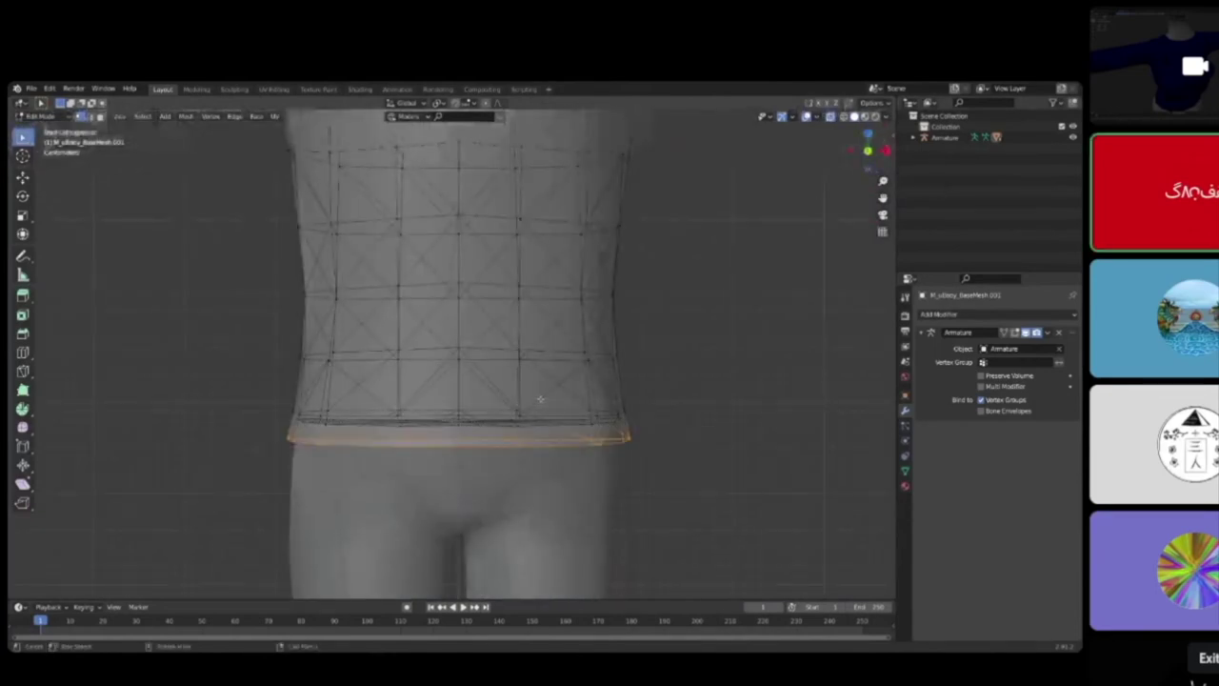
key("s")
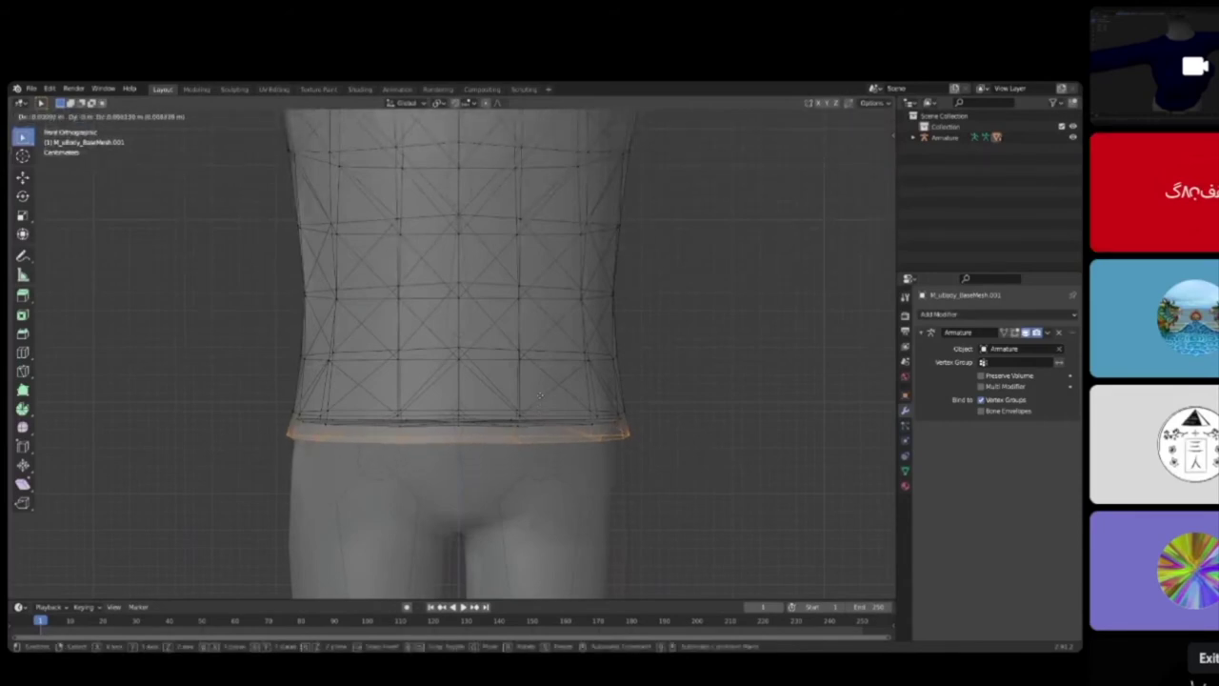
key("z")
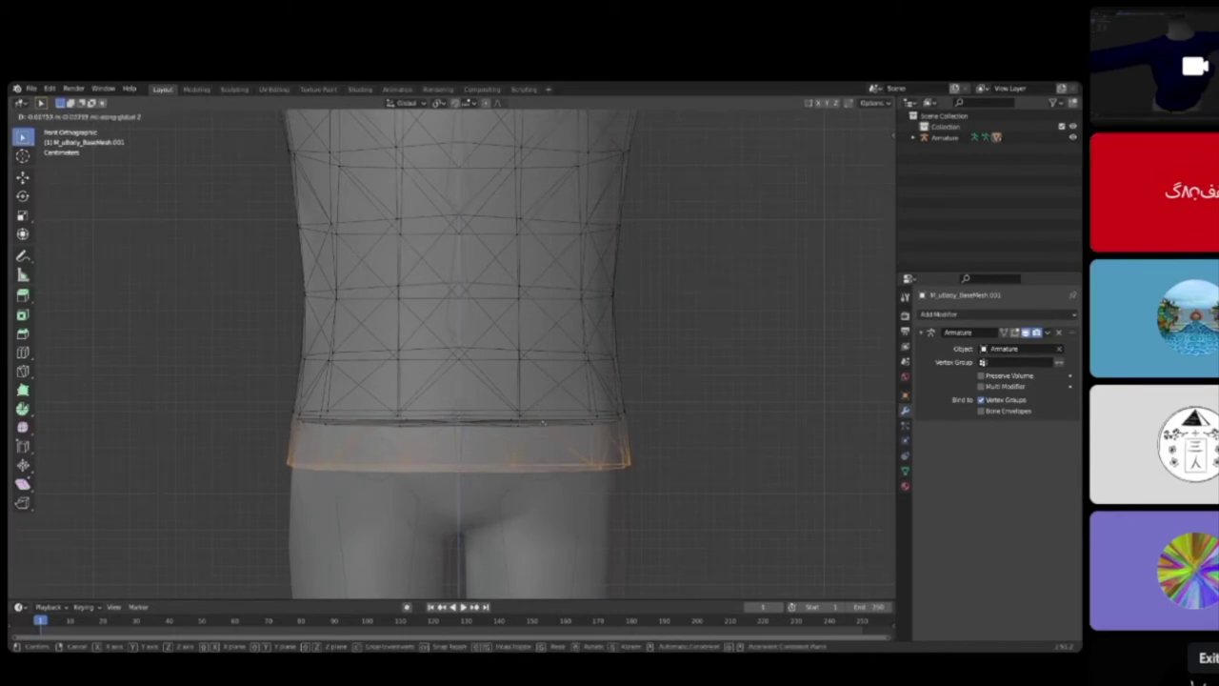
left_click(544, 428)
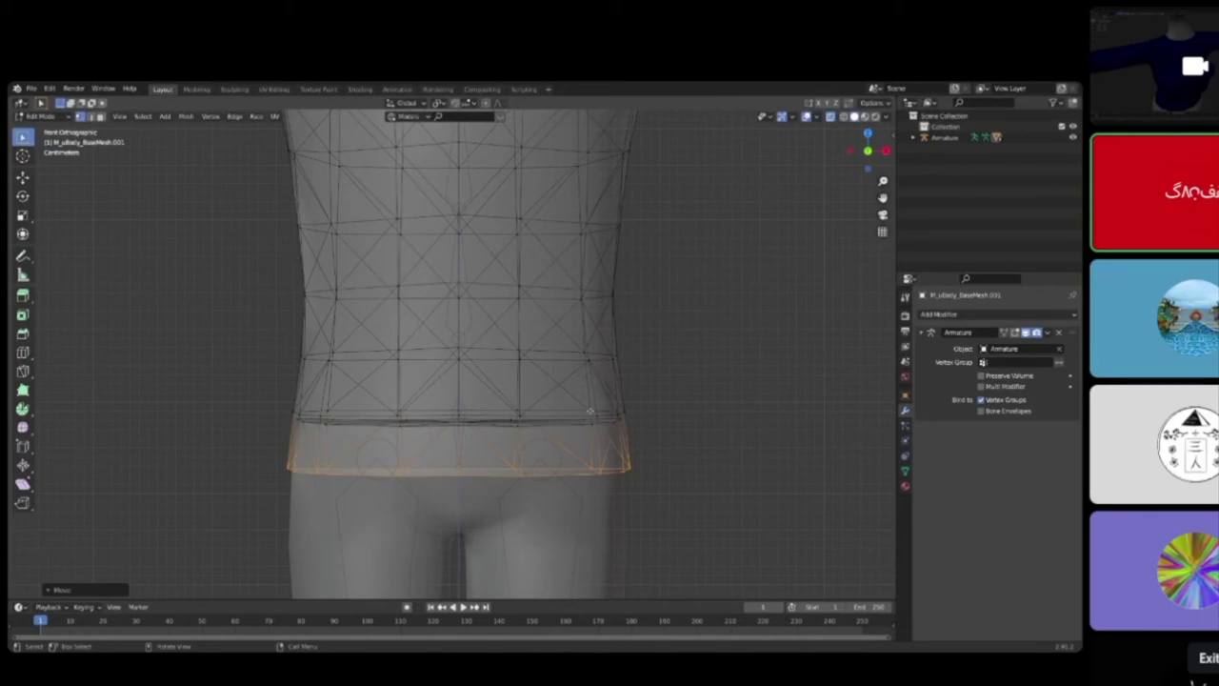
key("g")
key("z")
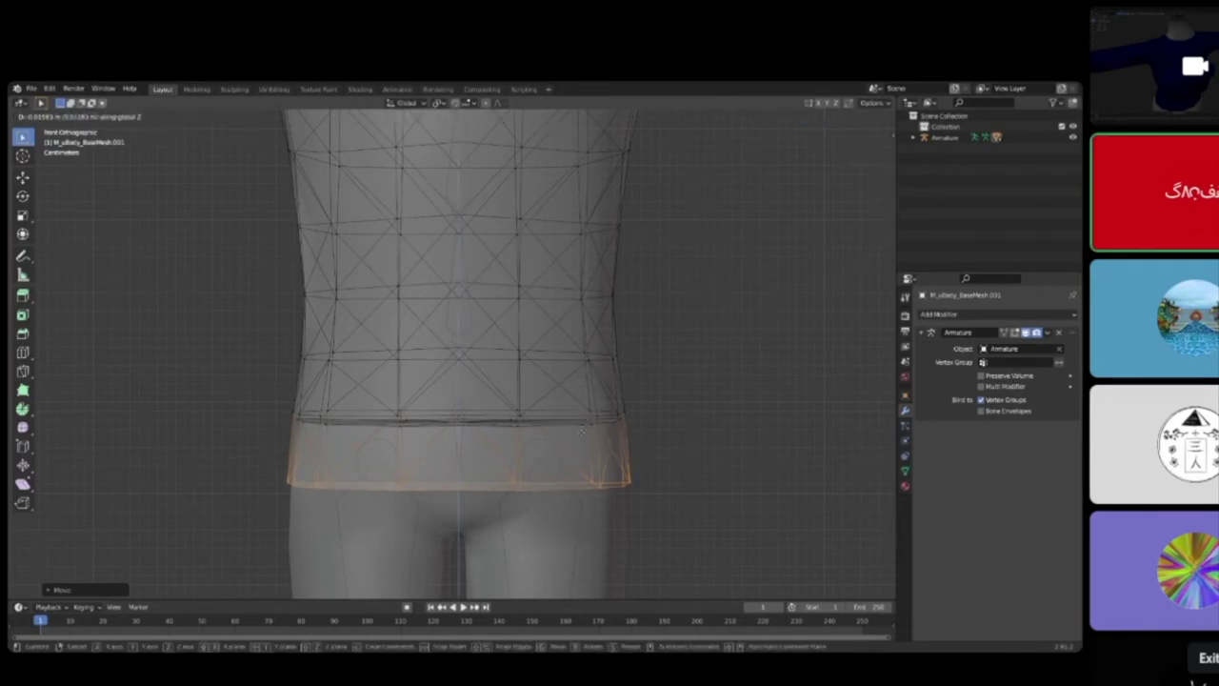
left_click(582, 438)
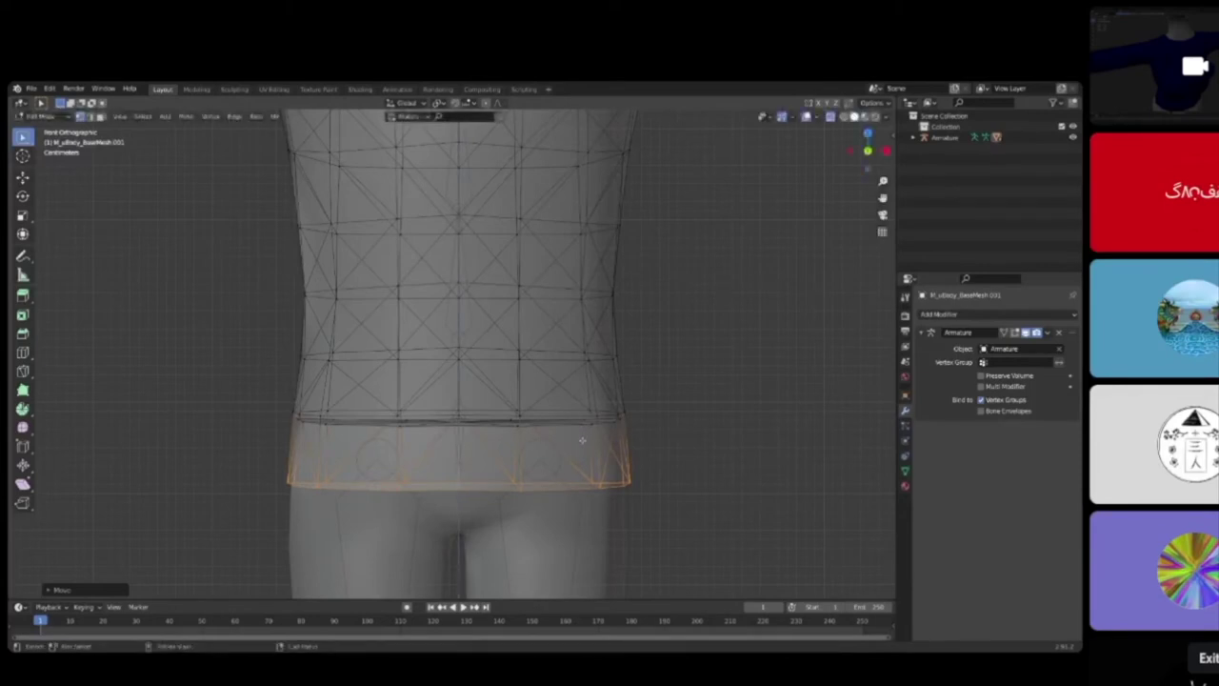
Step: Extrude the shirt's bottom edge down about 0.05 m along Z and scale the new hem slightly outward
key("e")
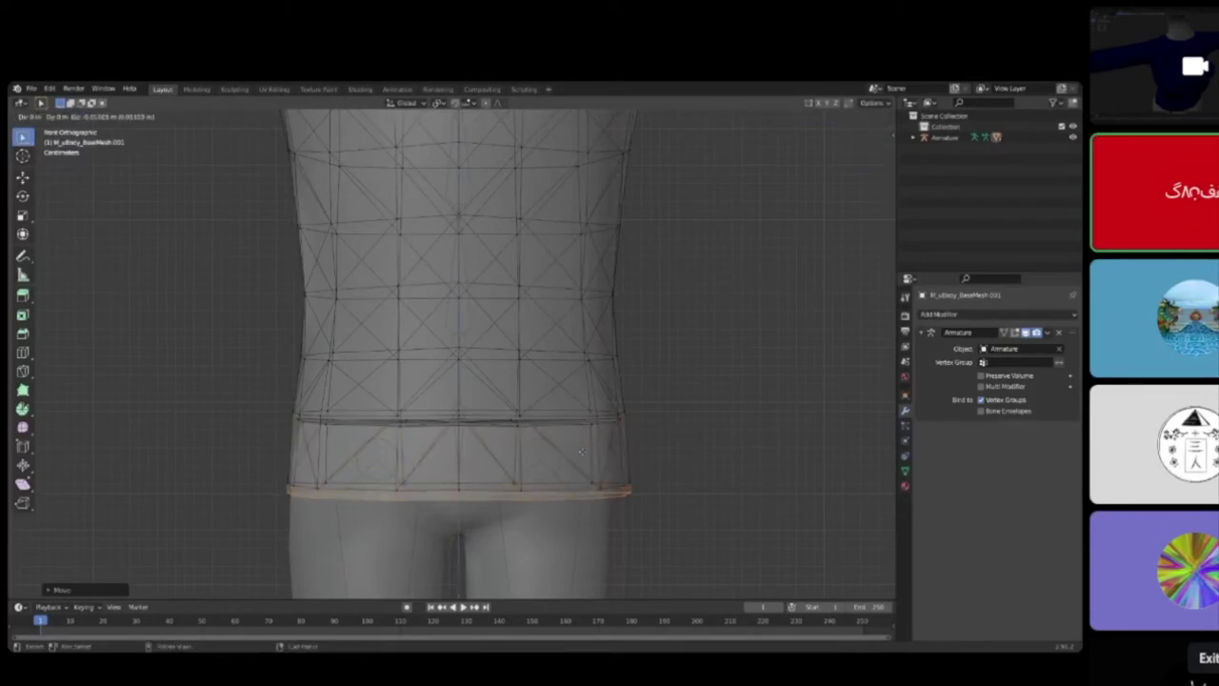
key("z")
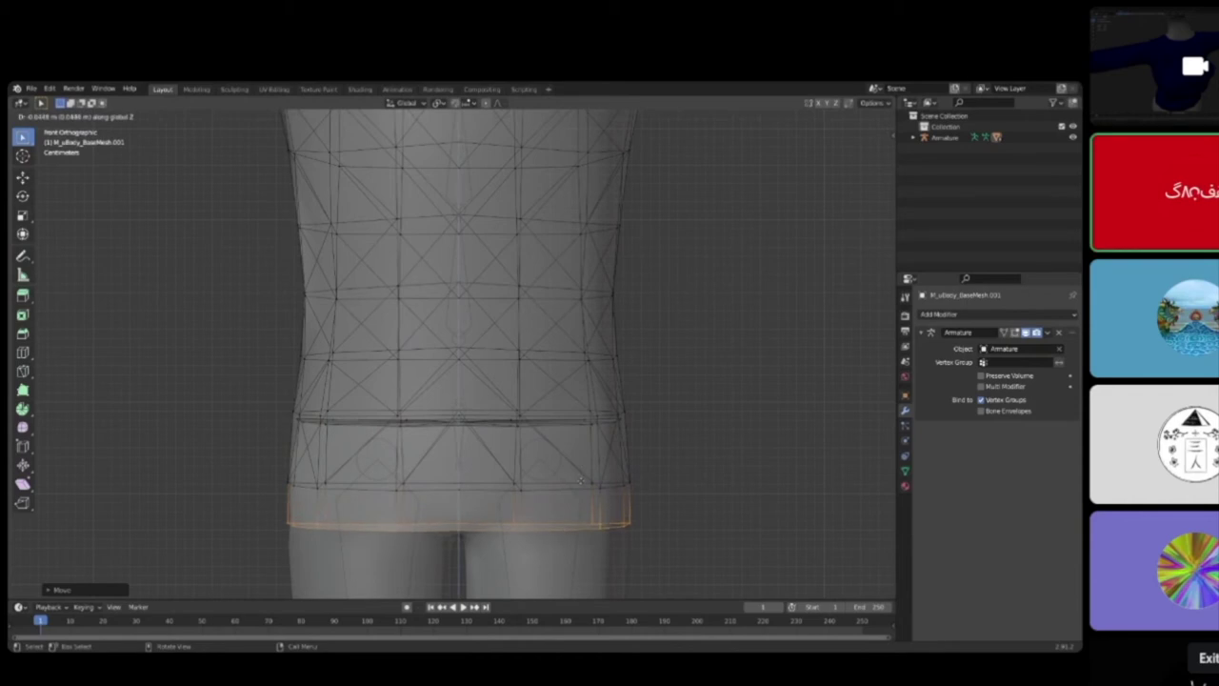
left_click(581, 483)
key("s")
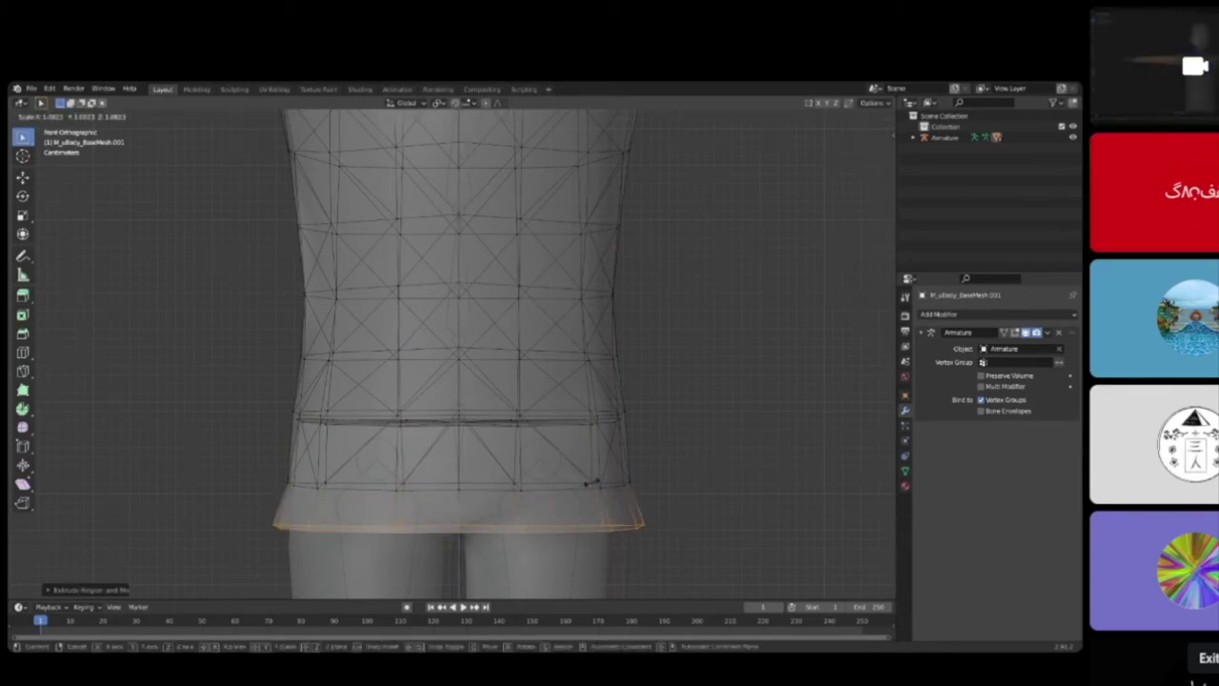
Step: Select the edge loop just above the new hem and scale it outward to match the hem's width
left_click_drag(289, 454, 659, 501)
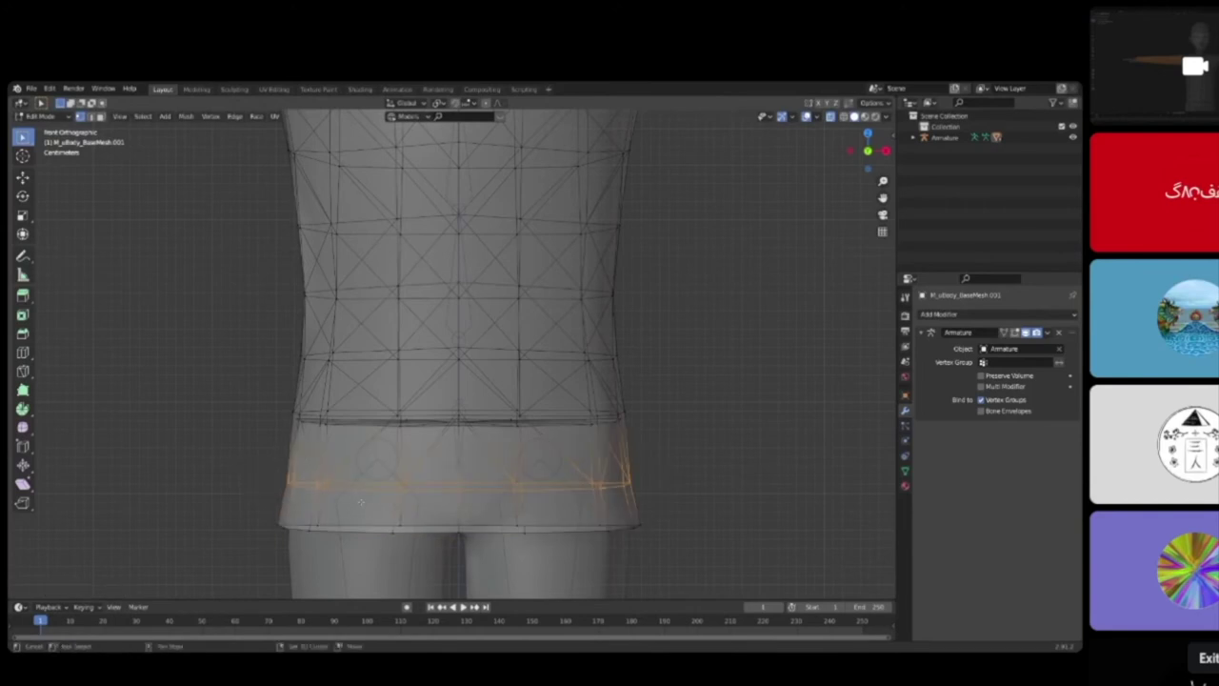
key("s")
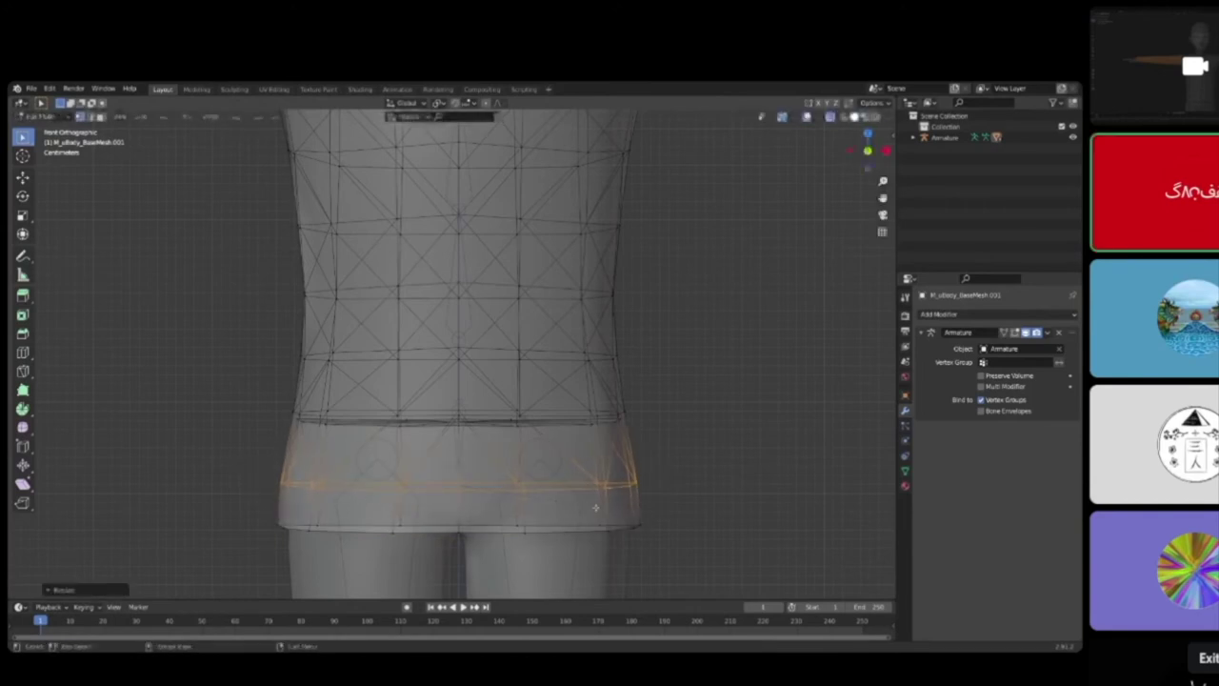
left_click(595, 506)
scroll(568, 419, "down", 5)
mouse_move(539, 422)
middle_mouse_down()
mouse_move(555, 413)
mouse_move(535, 415)
middle_mouse_up()
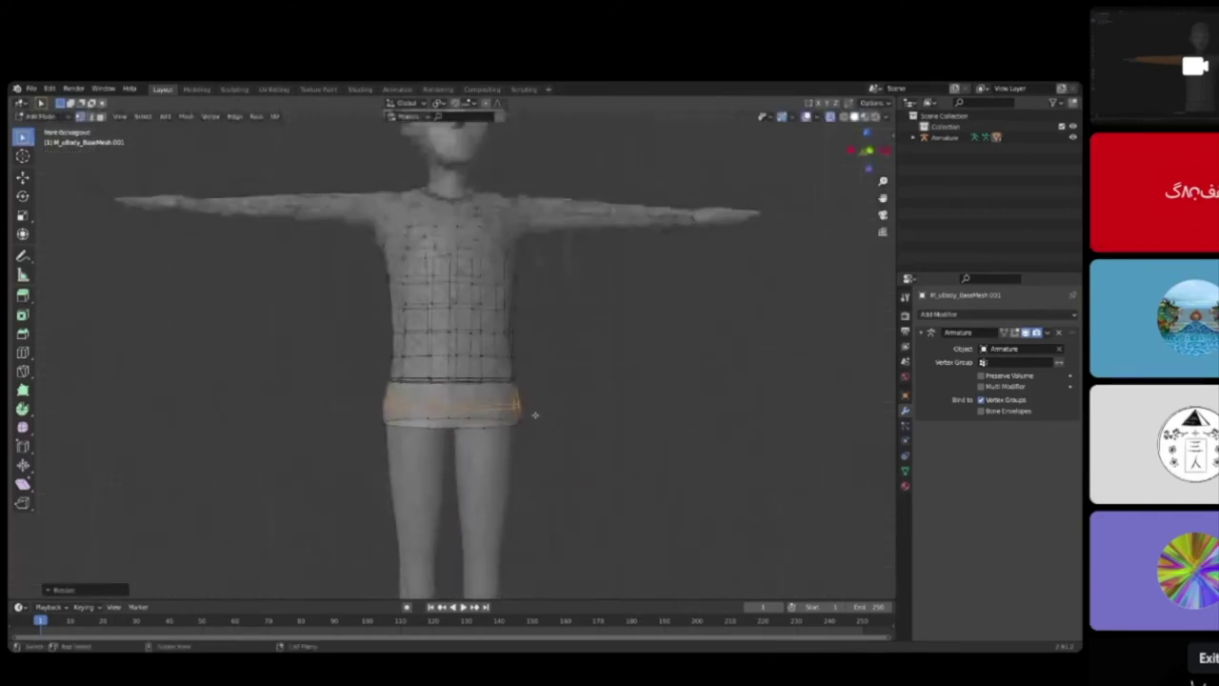
Step: Select the shirt's lower-torso band above the waist seam, widen it slightly along X, and clear the selection
scroll(634, 321, "up", 2)
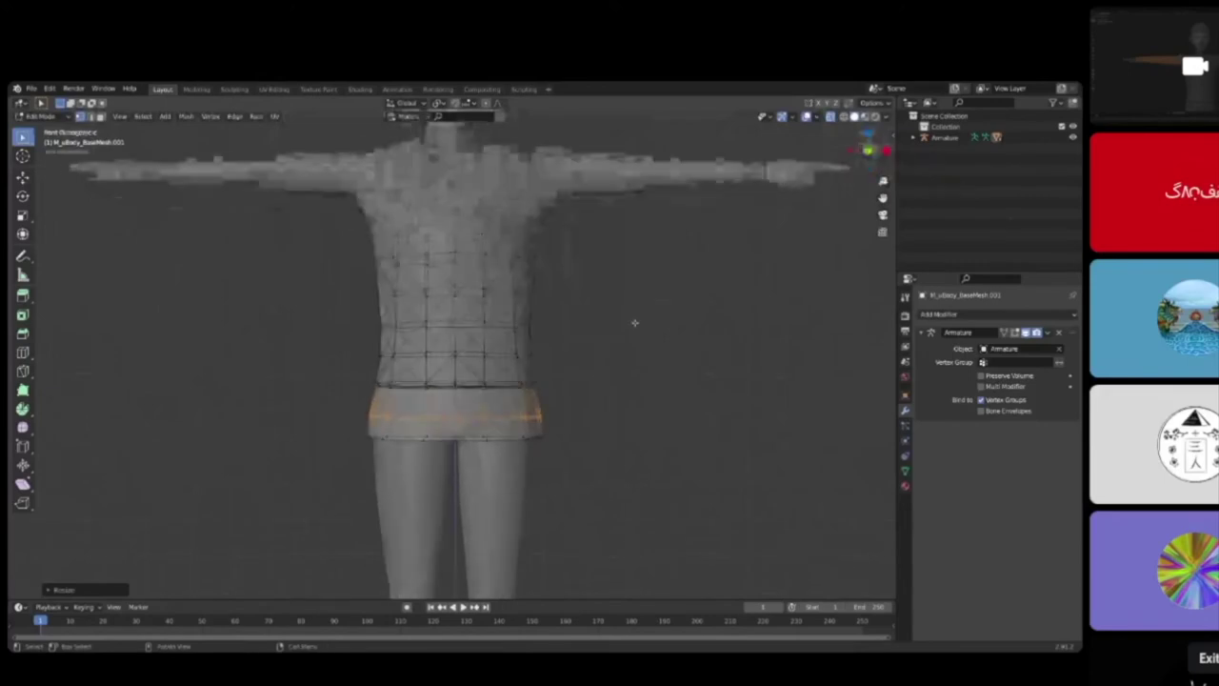
middle_click_drag(571, 349, 548, 383, "shift")
left_click_drag(330, 342, 546, 394)
key("s")
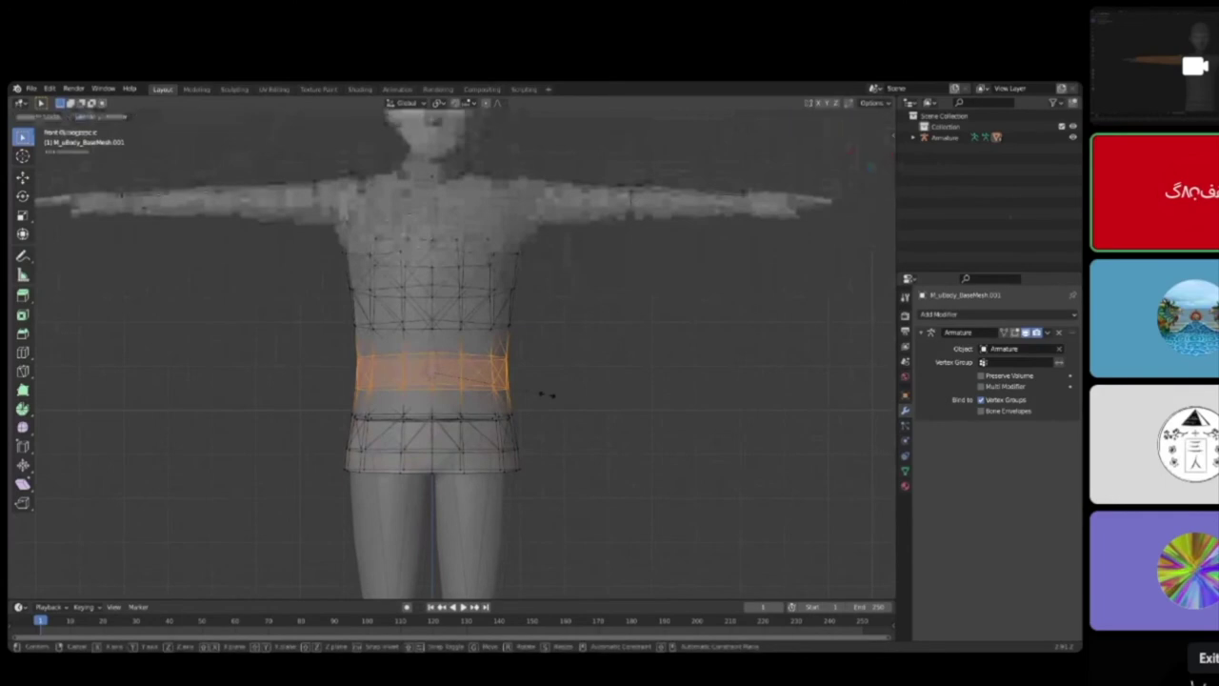
key("x")
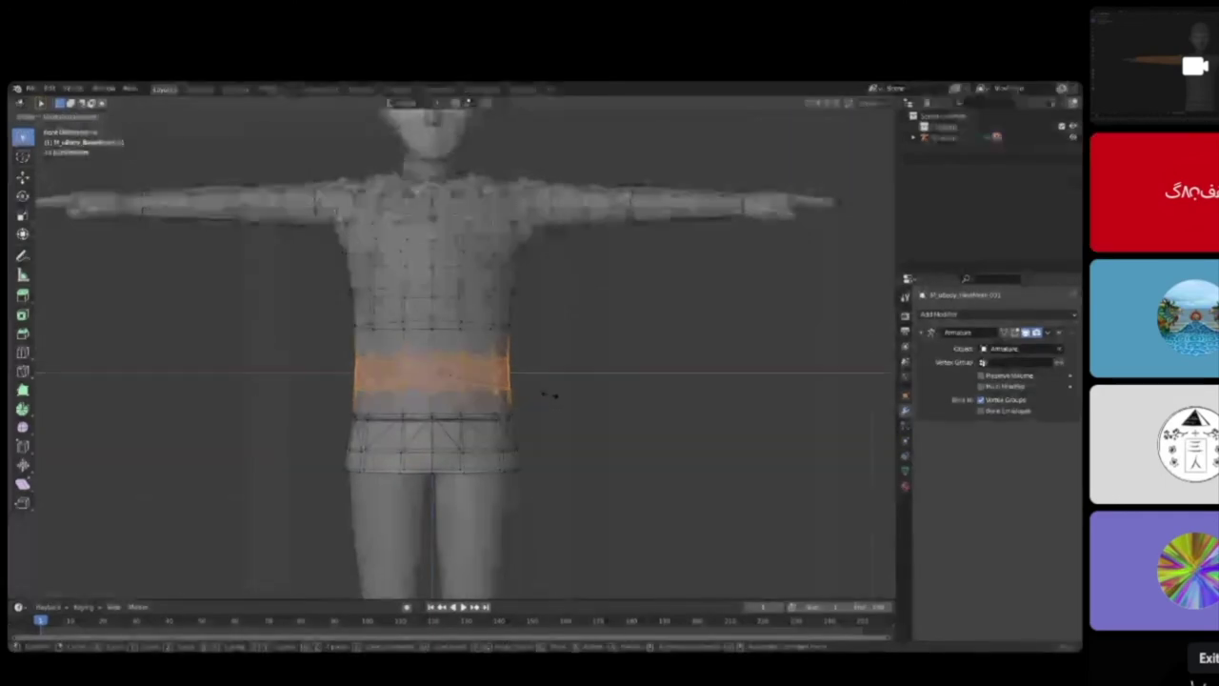
left_click(550, 394)
middle_click_drag(517, 402, 560, 375)
scroll(574, 365, "down", 1)
left_click(574, 364)
Step: Switch the shirt to Weight Paint mode, check it from front and back, and display its vertex groups
middle_click_drag(560, 375, 431, 369, "shift")
scroll(544, 311, "up", 4)
key("Tab")
middle_click_drag(501, 268, 514, 375)
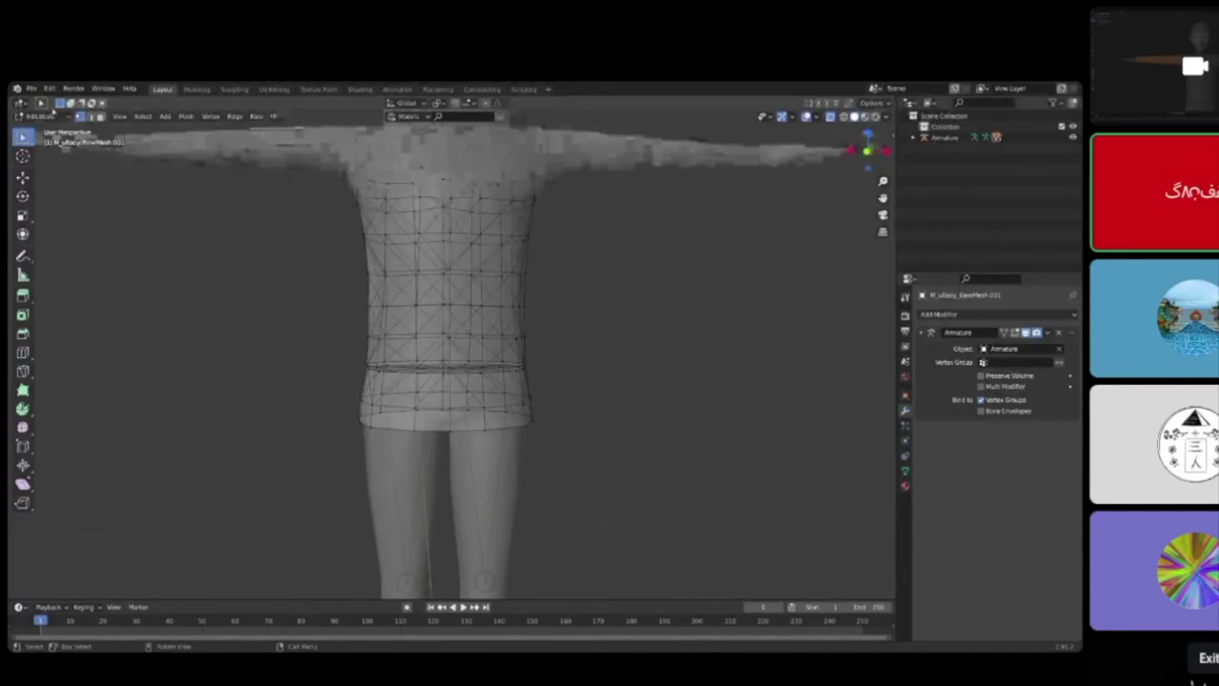
left_click(41, 115)
left_click(53, 175)
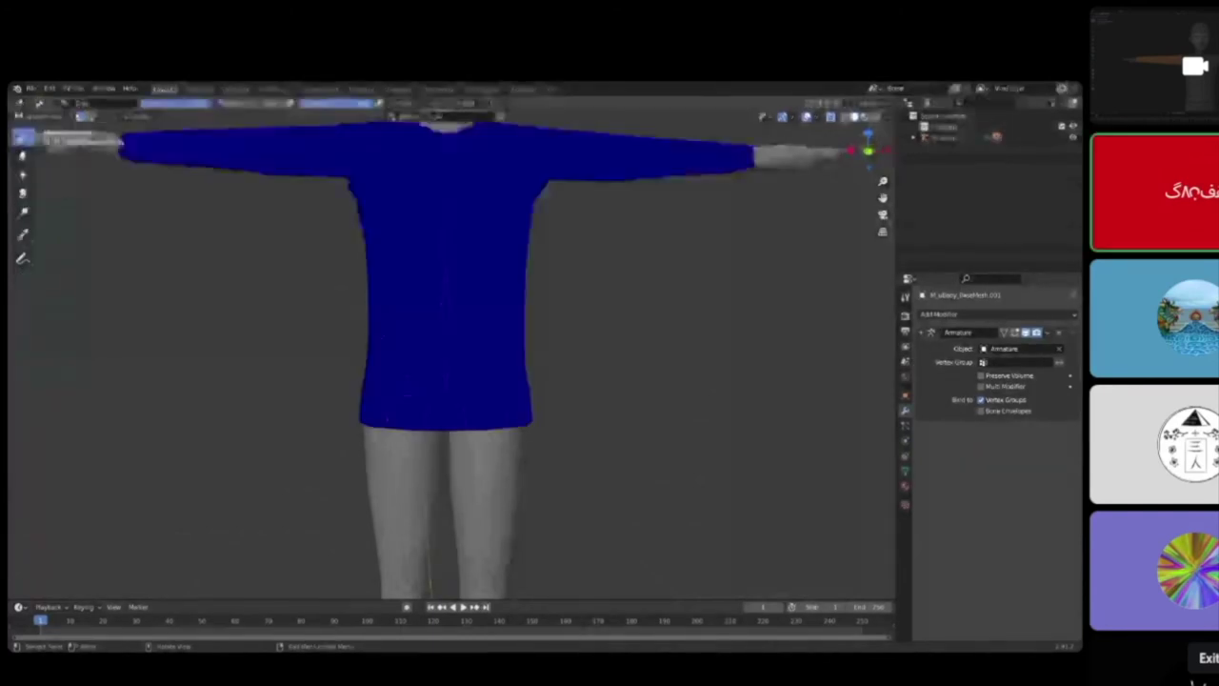
mouse_move(483, 439)
middle_mouse_down()
mouse_move(371, 399)
mouse_move(404, 385)
middle_mouse_up()
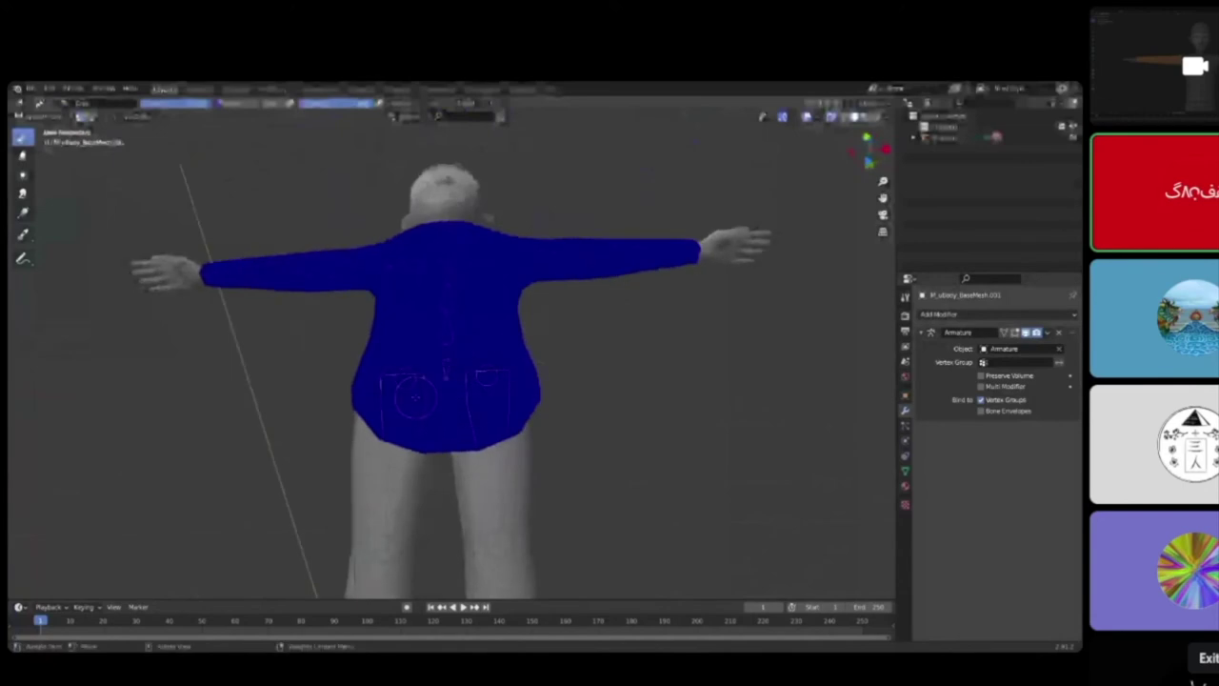
key("KP_1")
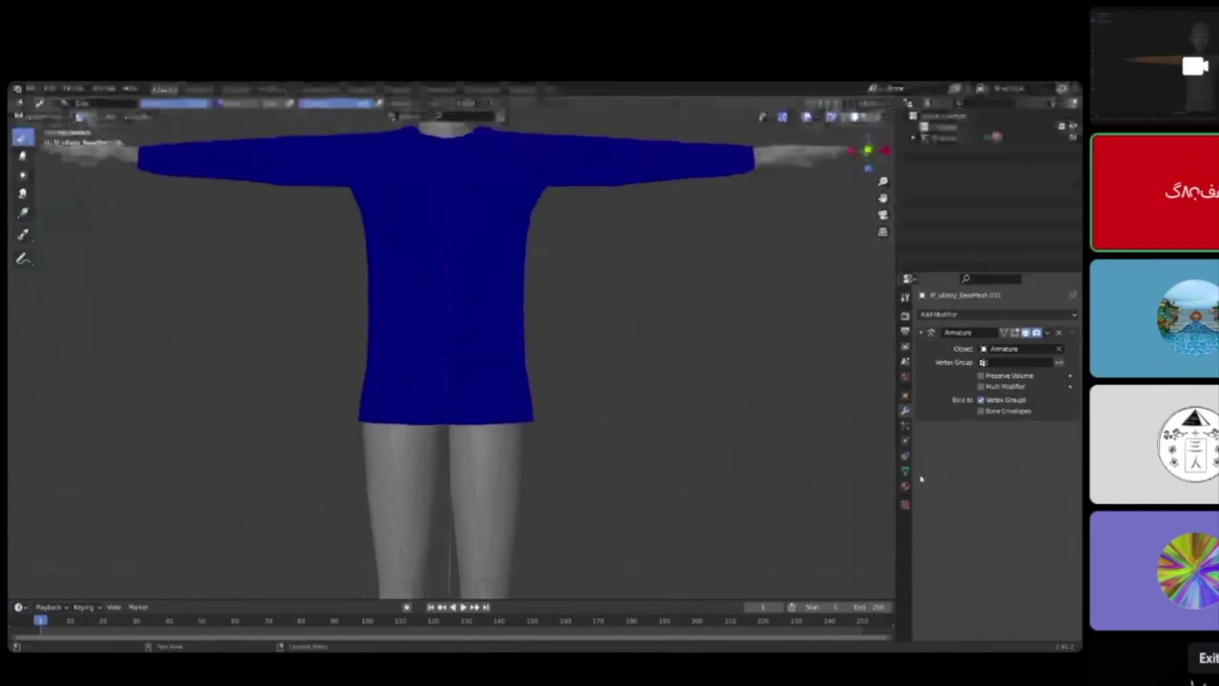
left_click(905, 471)
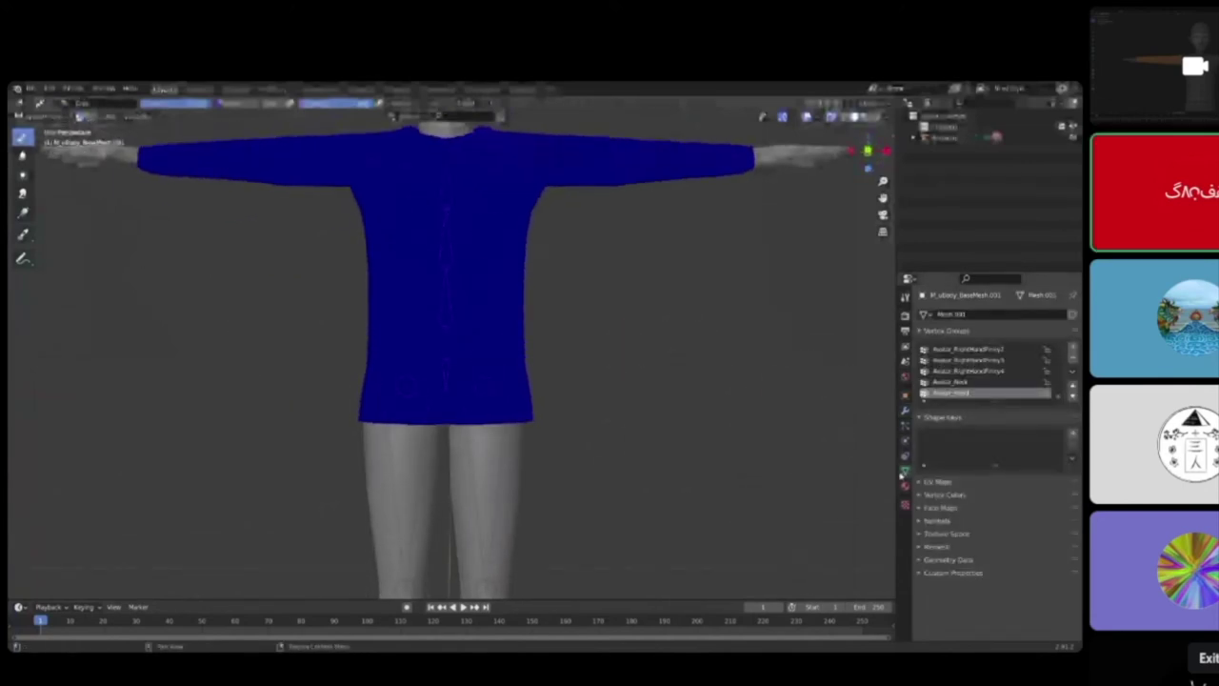
Step: Select the hips vertex group of the shirt and examine its weights around the hem, including from below
scroll(972, 391, "up", 3)
scroll(972, 391, "up", 5)
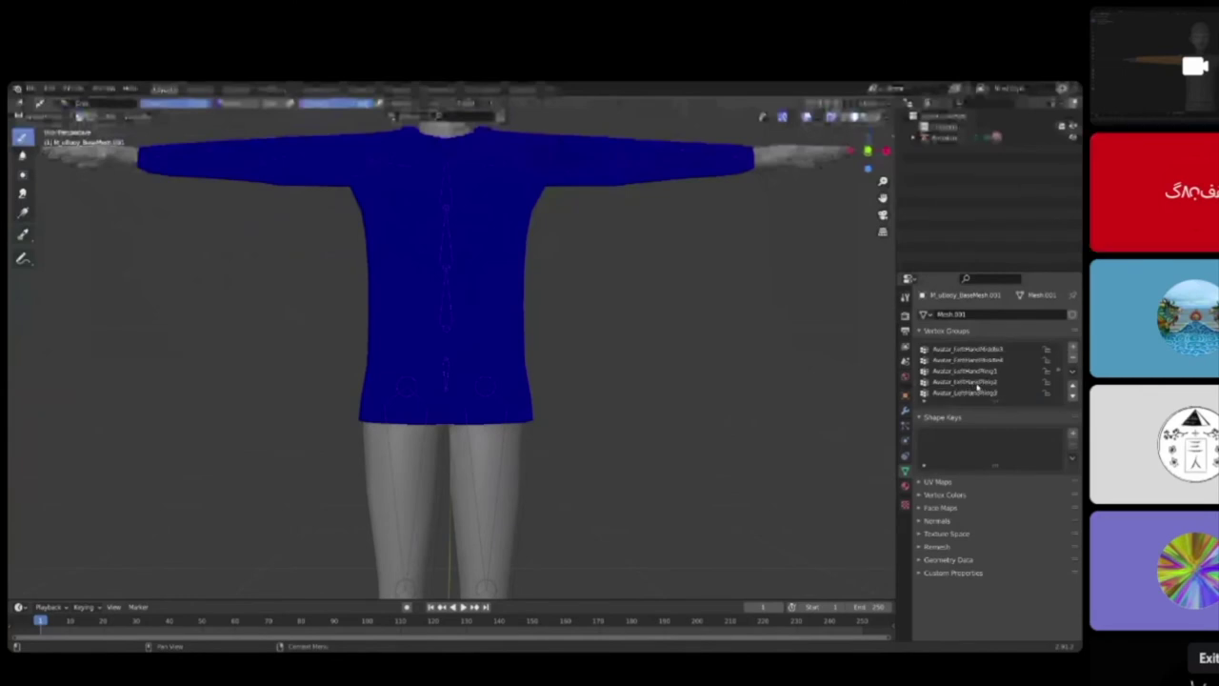
scroll(980, 386, "up", 5)
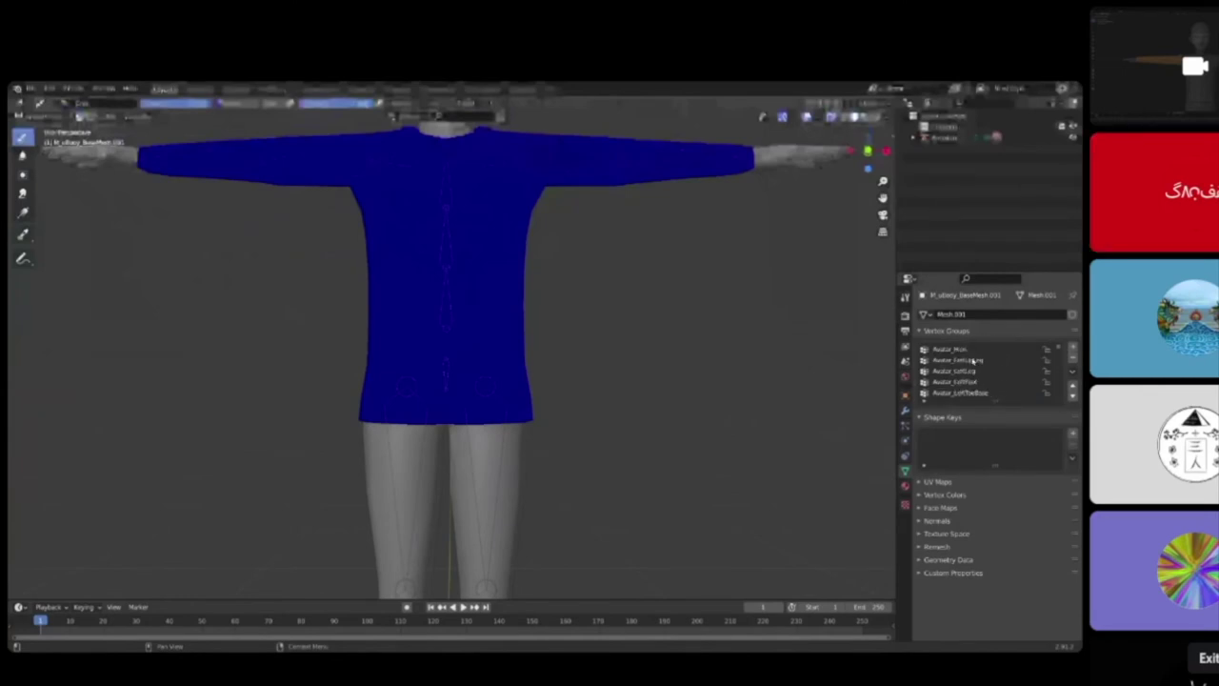
left_click(952, 349)
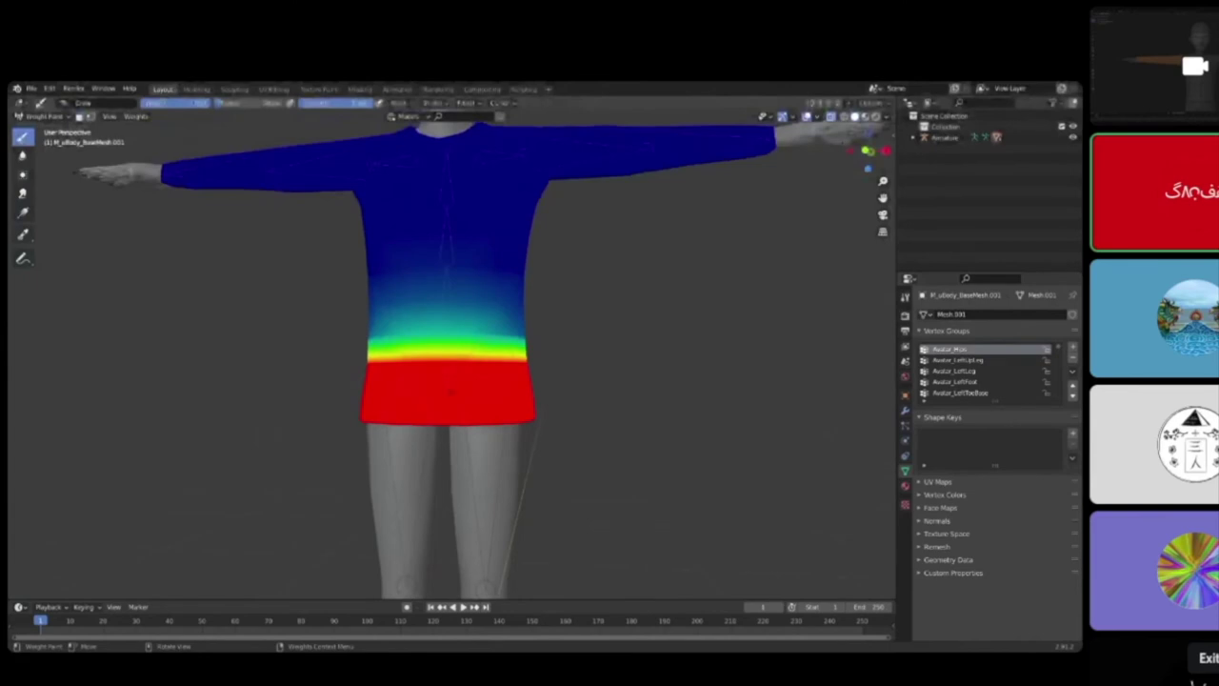
middle_click_drag(422, 384, 475, 465)
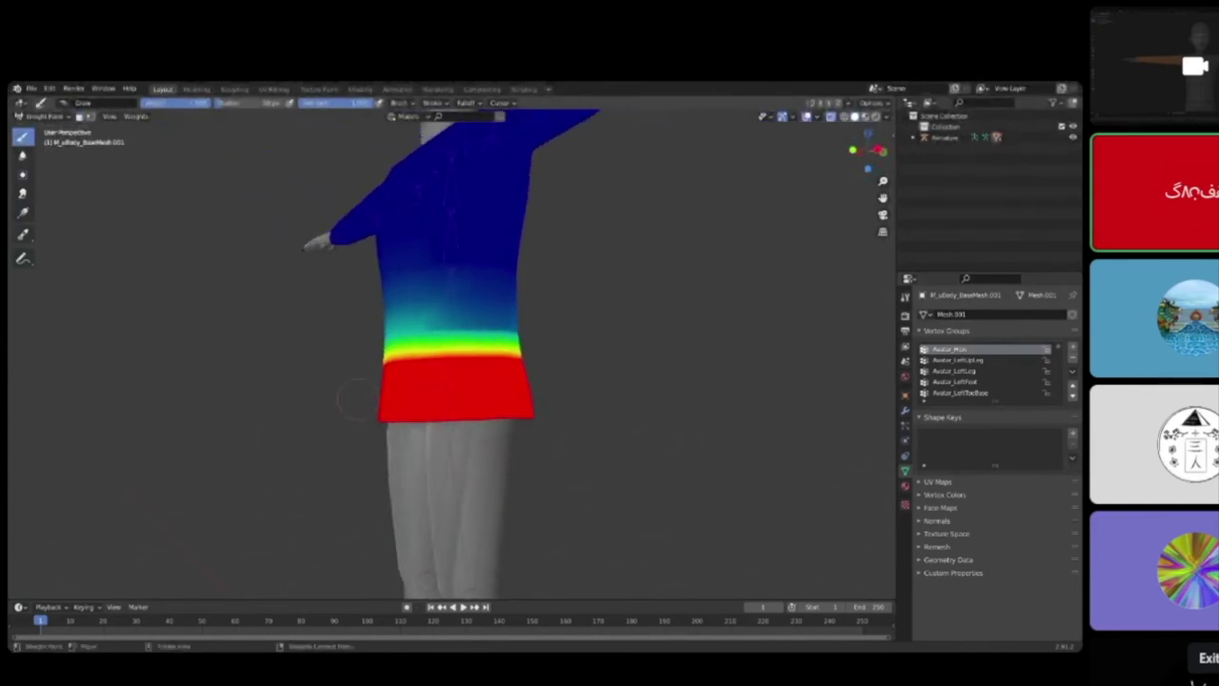
middle_click_drag(451, 400, 400, 257, "shift")
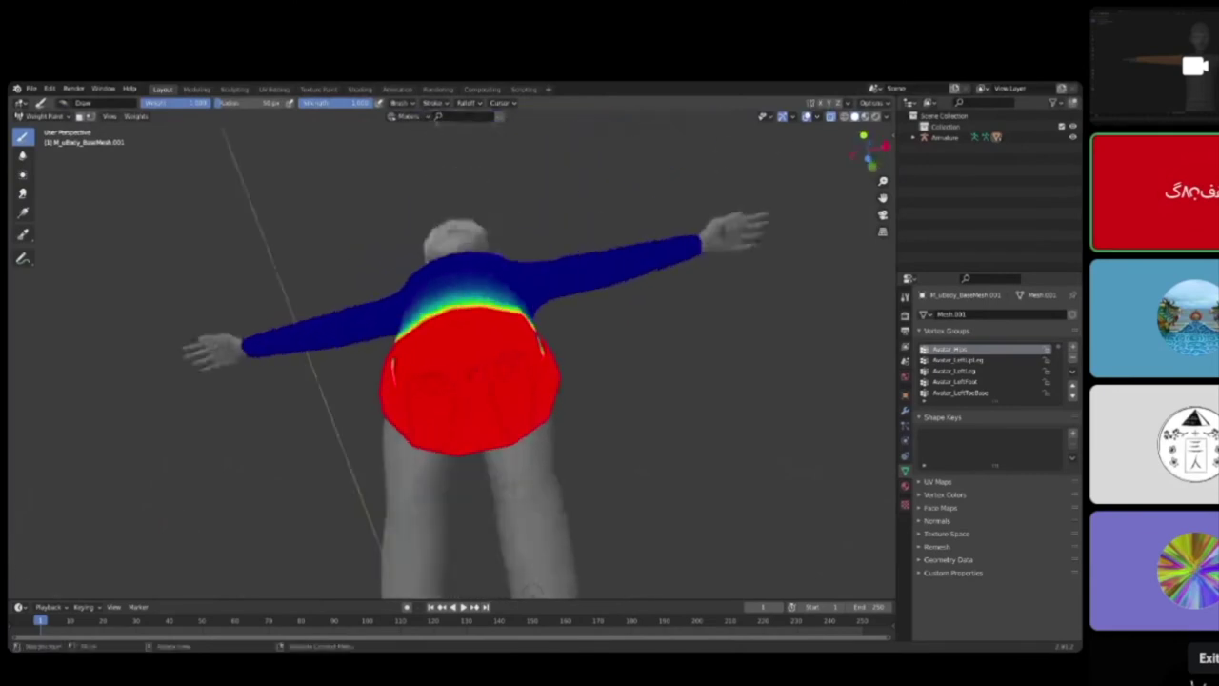
scroll(451, 354, "up", 4)
middle_click_drag(366, 529, 300, 535)
scroll(344, 484, "up", 3)
scroll(372, 517, "down", 4)
Step: Open the shirt in Edit Mode with X-ray off, isolate it in Local View, and bring the hem's underside into view
key("Tab")
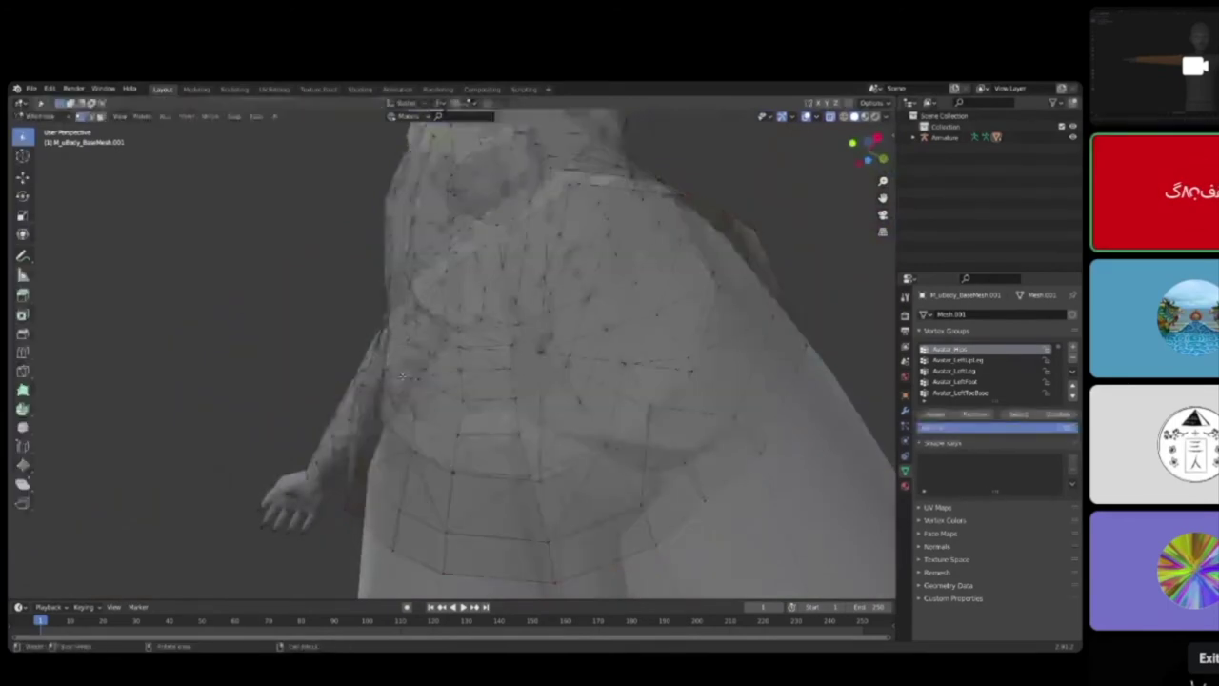
left_click(829, 117)
middle_click_drag(484, 388, 444, 370)
key("KP_Divide")
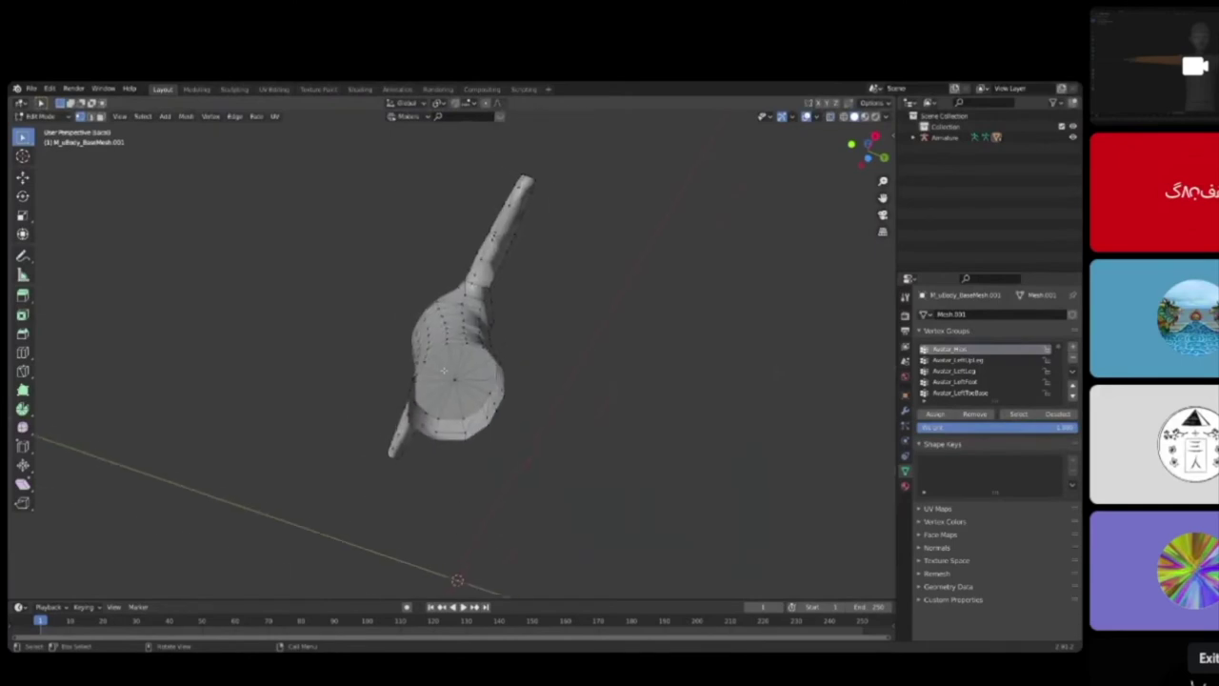
scroll(457, 362, "up", 5)
middle_click_drag(478, 281, 492, 367)
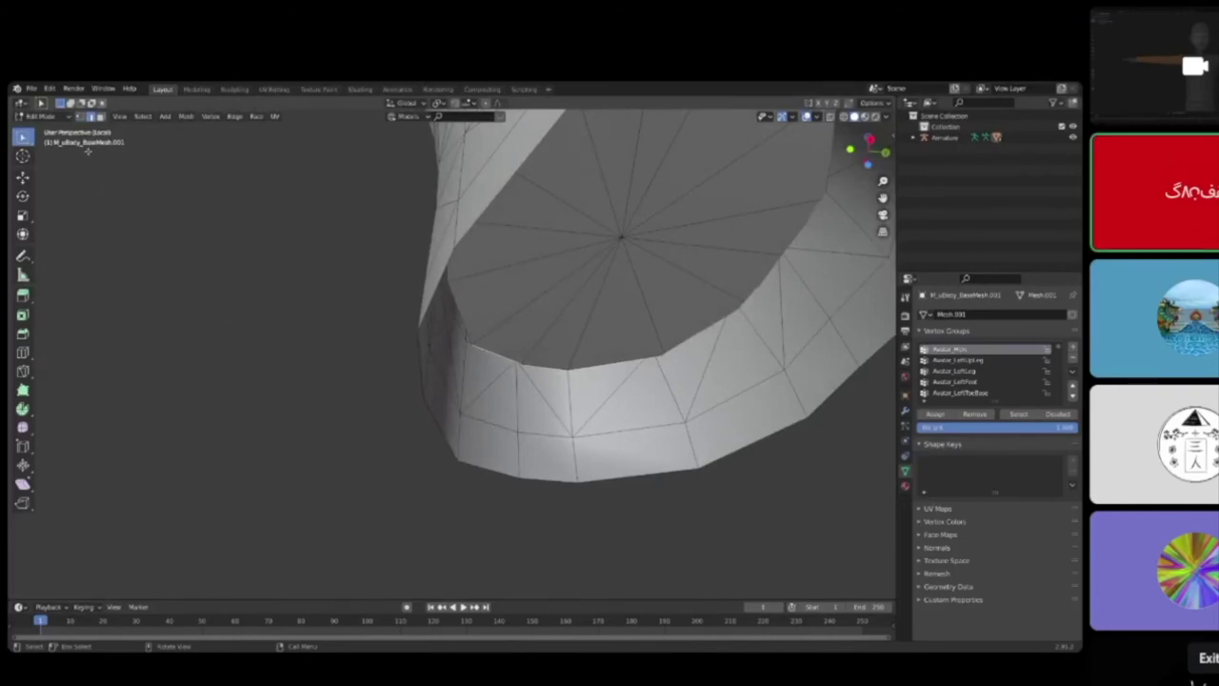
middle_click_drag(471, 407, 470, 474)
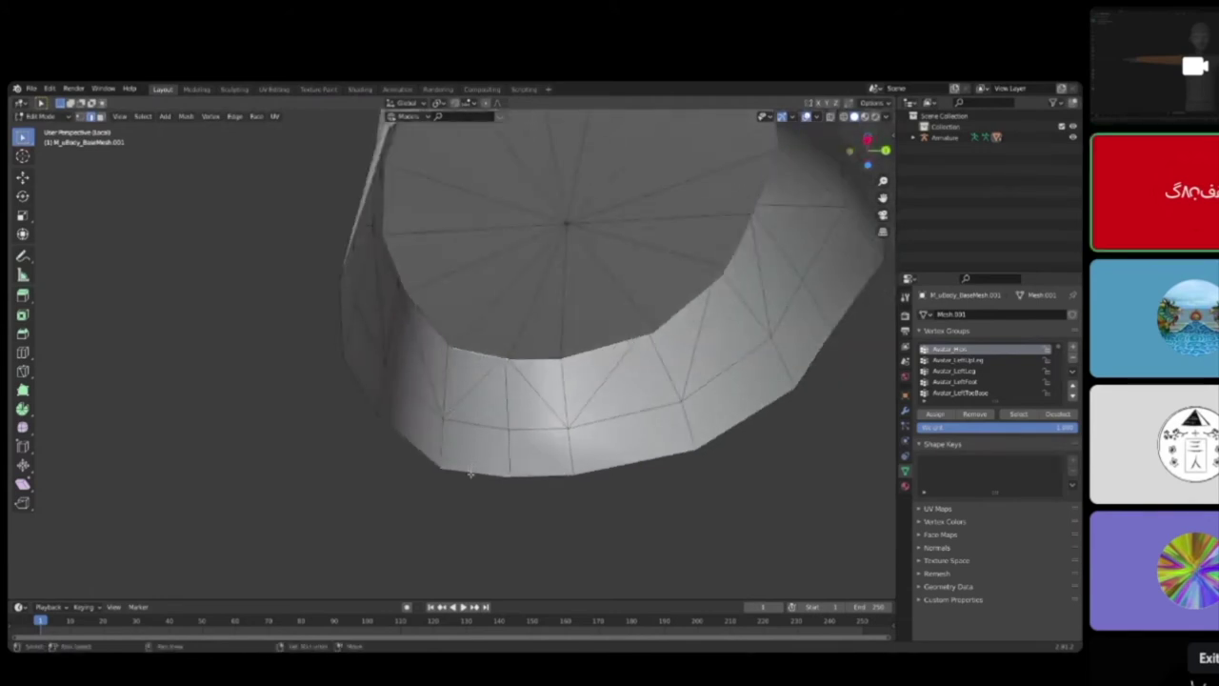
middle_click_drag(465, 385, 538, 366)
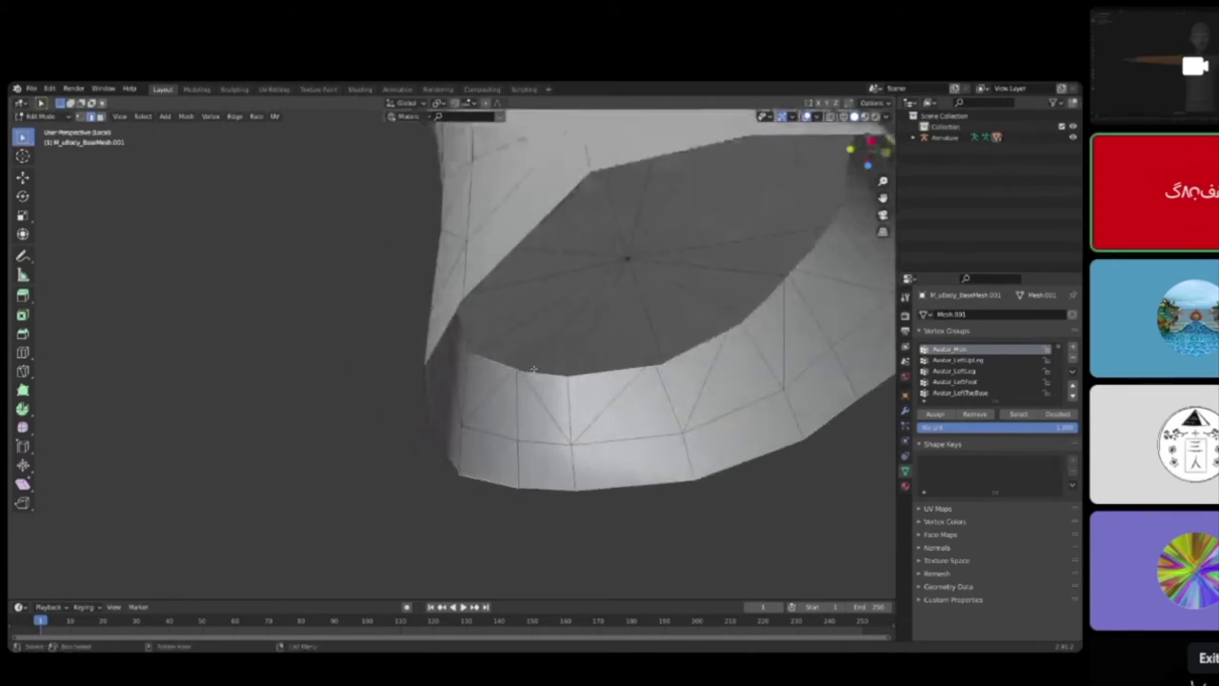
Step: Fill the first faces between the rim of the shirt's inner cap and the bottom hem edge
key("ctrl+shift+z")
middle_click_drag(505, 497, 544, 510)
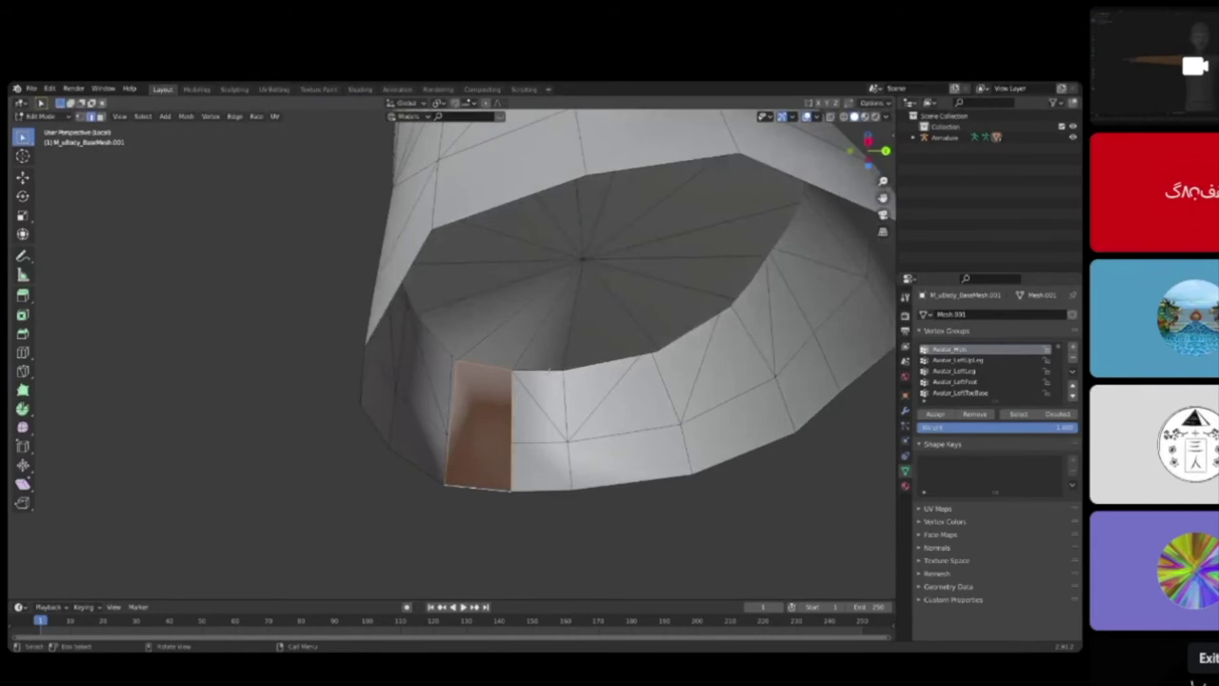
key("ctrl+shift+z")
key("f")
left_click(573, 429)
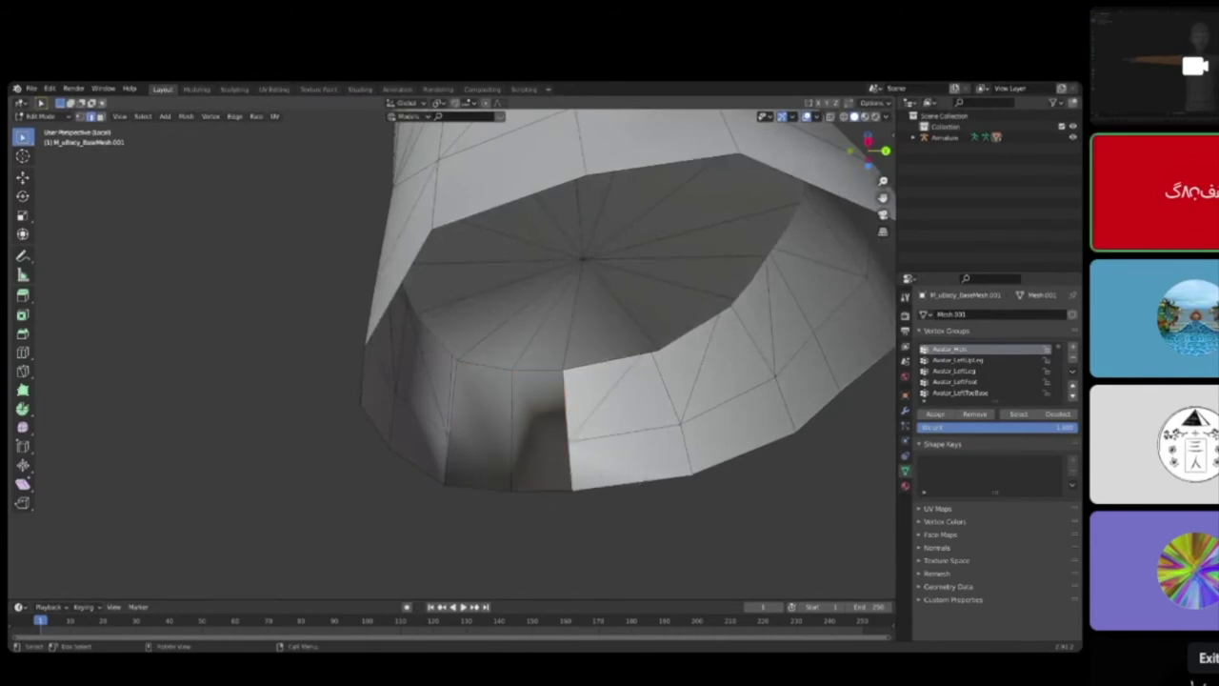
left_click(627, 481)
key("x")
key("f")
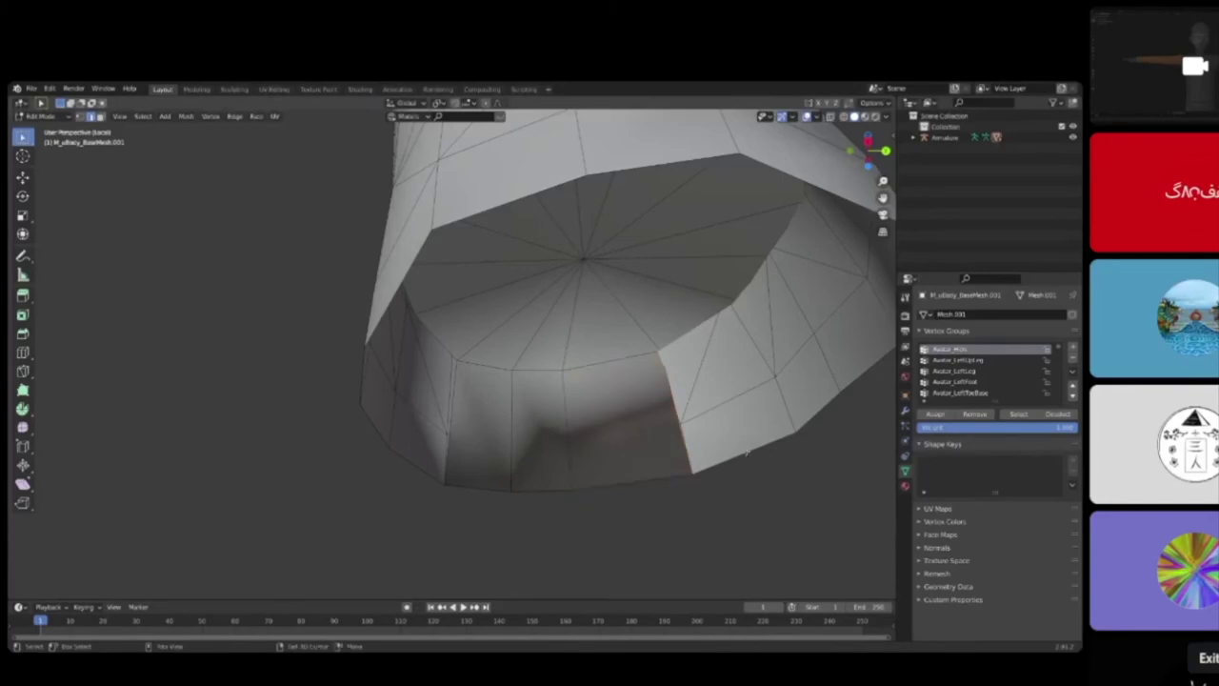
key("f")
middle_click_drag(750, 446, 855, 459)
left_click(617, 450)
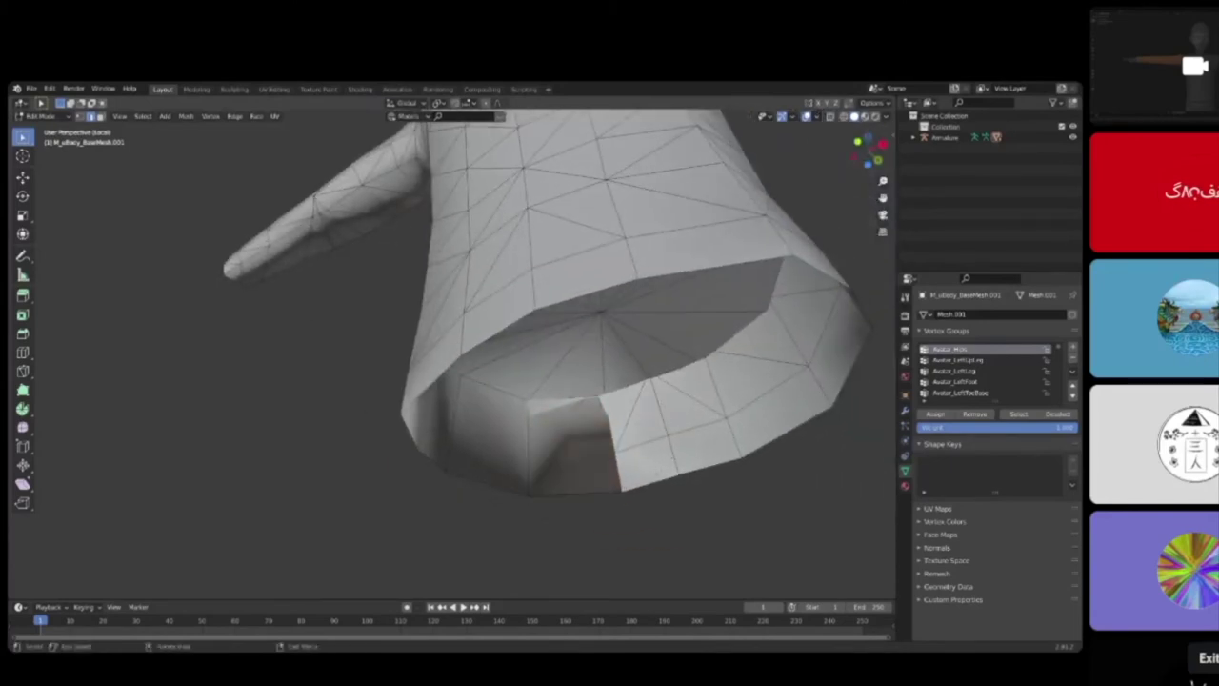
Step: Continue the inner lining around the side of the hem, filling faces edge by edge
key("ctrl+z")
key("ctrl+shift+z")
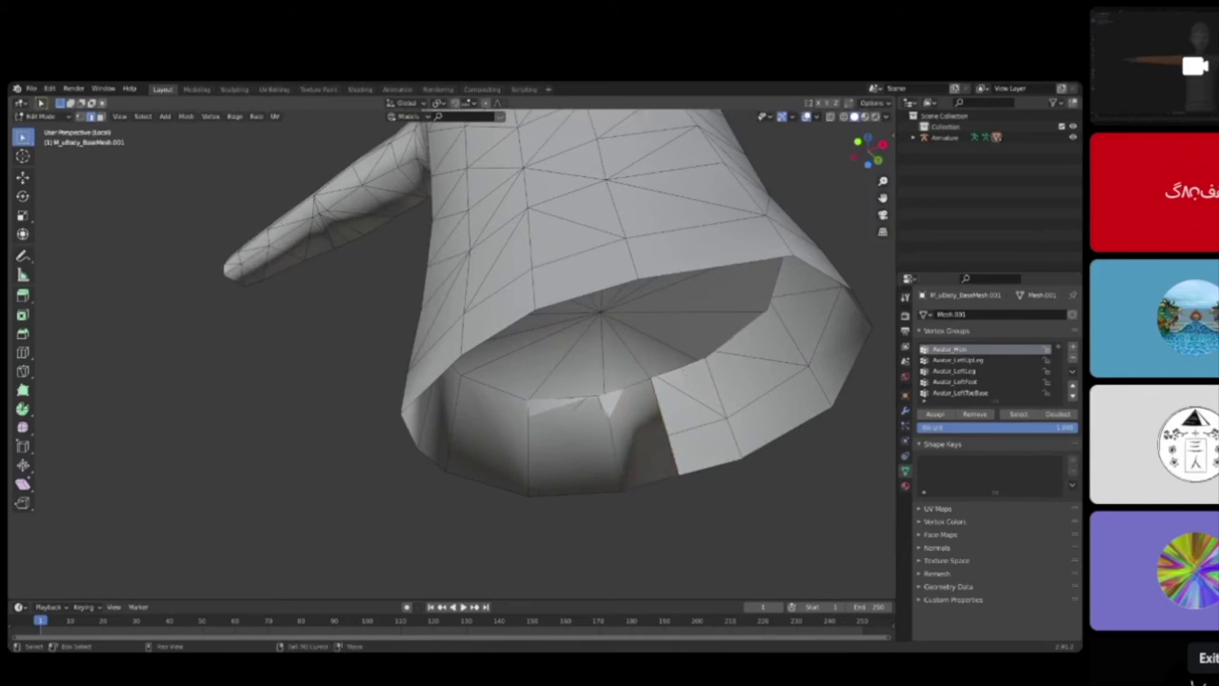
key("ctrl+z")
key("ctrl+shift+z")
middle_click_drag(810, 422, 858, 440)
key("ctrl+z")
key("ctrl+shift+z")
middle_click_drag(721, 416, 762, 420)
key("ctrl+z")
key("ctrl+shift+z")
Step: Fill the remaining gap in the ring of faces joining the inner cap to the bottom hem
middle_click_drag(667, 562, 465, 508)
key("ctrl+z")
key("ctrl+shift+z")
key("ctrl+z")
key("ctrl+z")
key("ctrl+shift+z")
key("ctrl+shift+z")
key("ctrl+z")
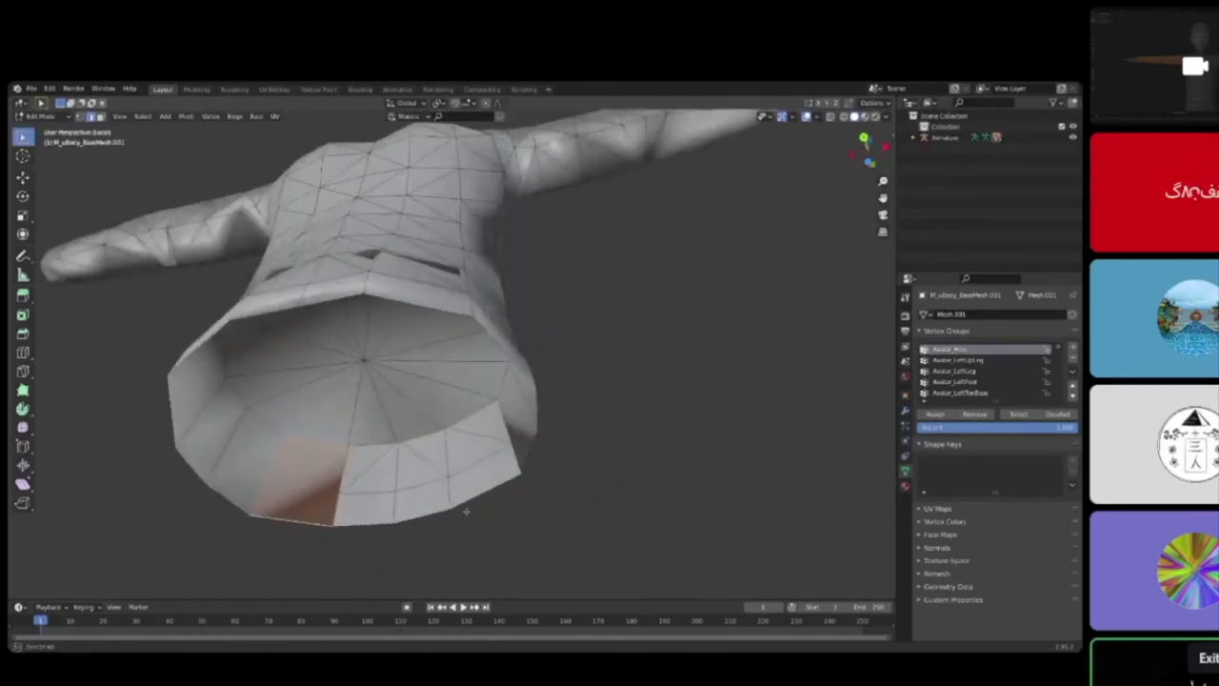
key("ctrl+shift+z")
left_click(379, 510, "shift")
key("f")
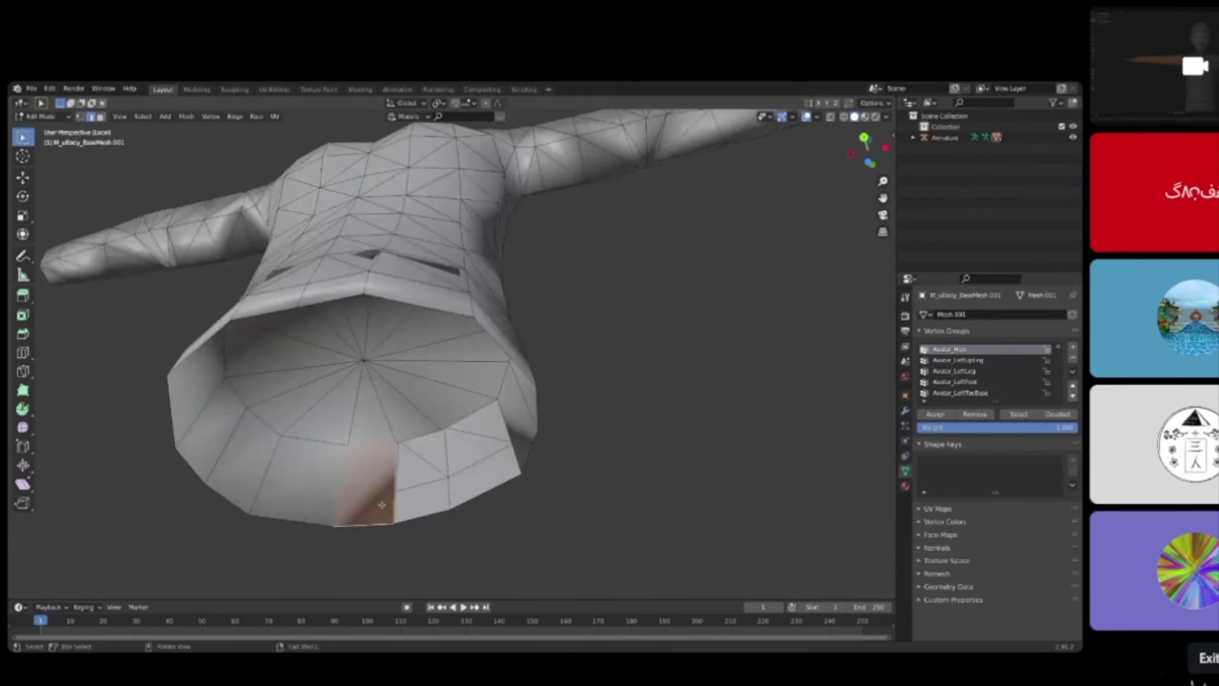
left_click(423, 438)
key("ctrl+z")
key("ctrl+z")
mouse_move(479, 502)
middle_mouse_down()
mouse_move(517, 479)
mouse_move(479, 482)
mouse_move(424, 433)
mouse_move(547, 468)
mouse_move(609, 463)
mouse_move(504, 491)
mouse_move(448, 410)
mouse_move(419, 429)
mouse_move(467, 505)
mouse_move(467, 481)
middle_mouse_up()
key("ctrl+z")
Step: Return the shirt to Weight Paint mode and inspect the hips weights on the hem's lining and outer surface
left_click(57, 119)
left_click(56, 179)
middle_click_drag(419, 312, 409, 345)
scroll(409, 345, "up", 4)
scroll(353, 353, "down", 3)
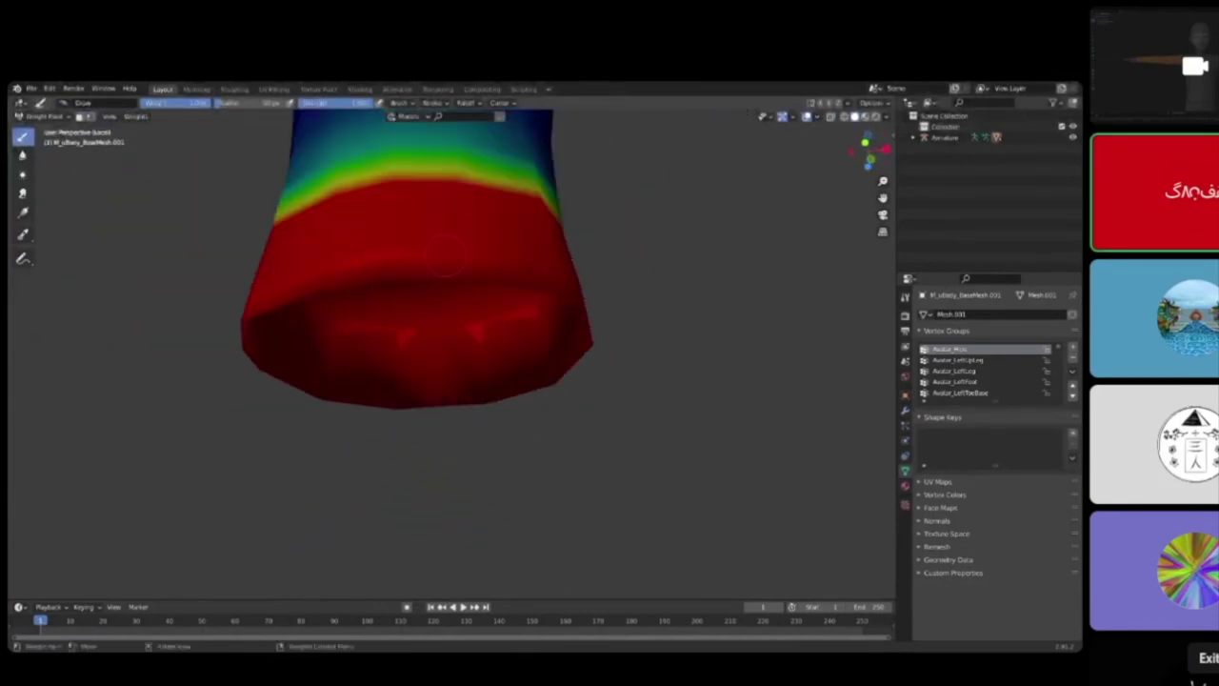
mouse_move(372, 298)
middle_mouse_down()
mouse_move(386, 267)
mouse_move(411, 322)
middle_mouse_up()
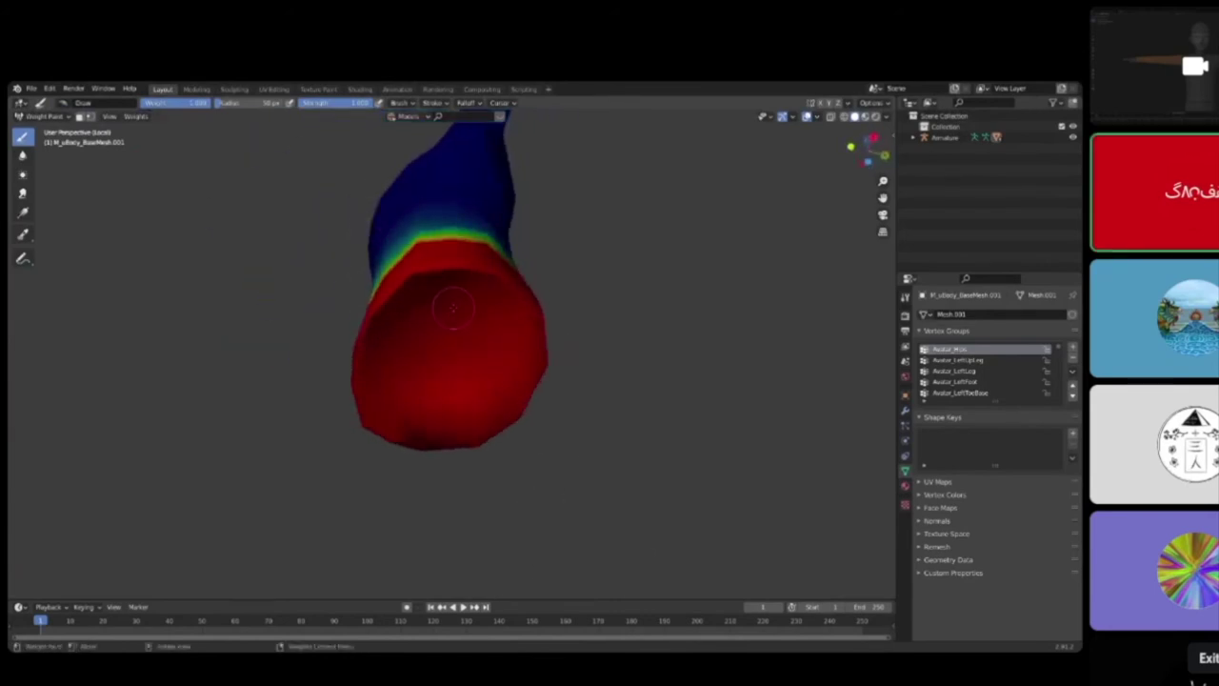
scroll(442, 306, "up", 5)
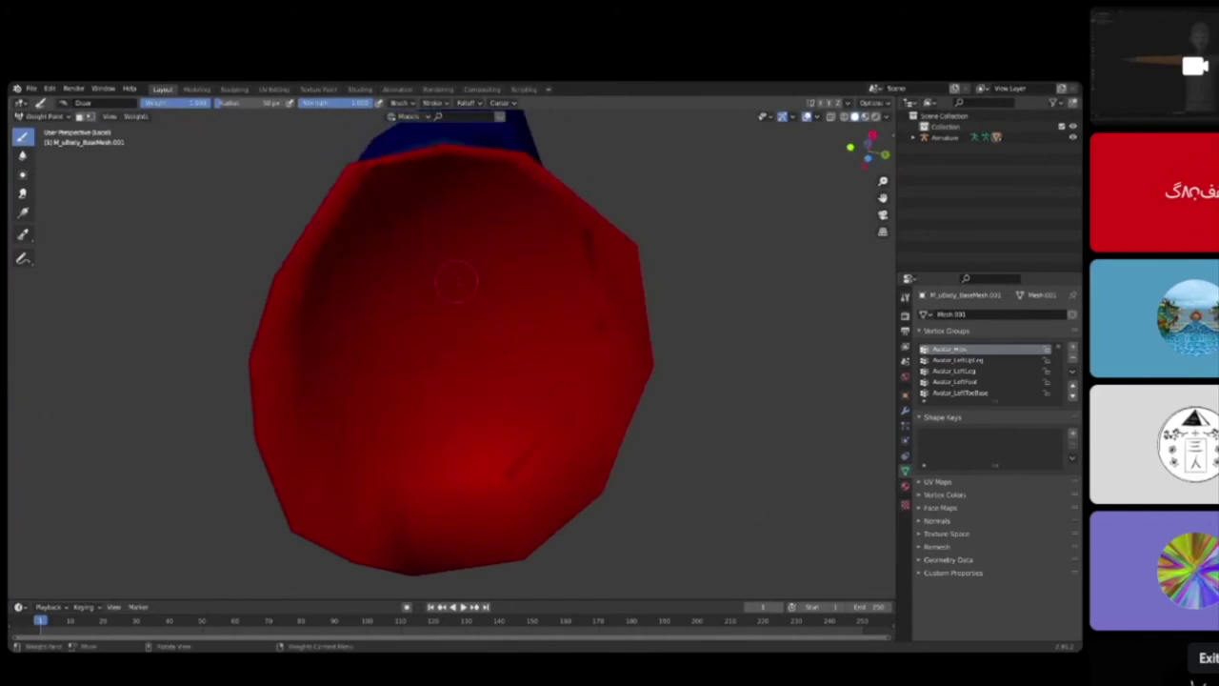
middle_click_drag(420, 333, 479, 300)
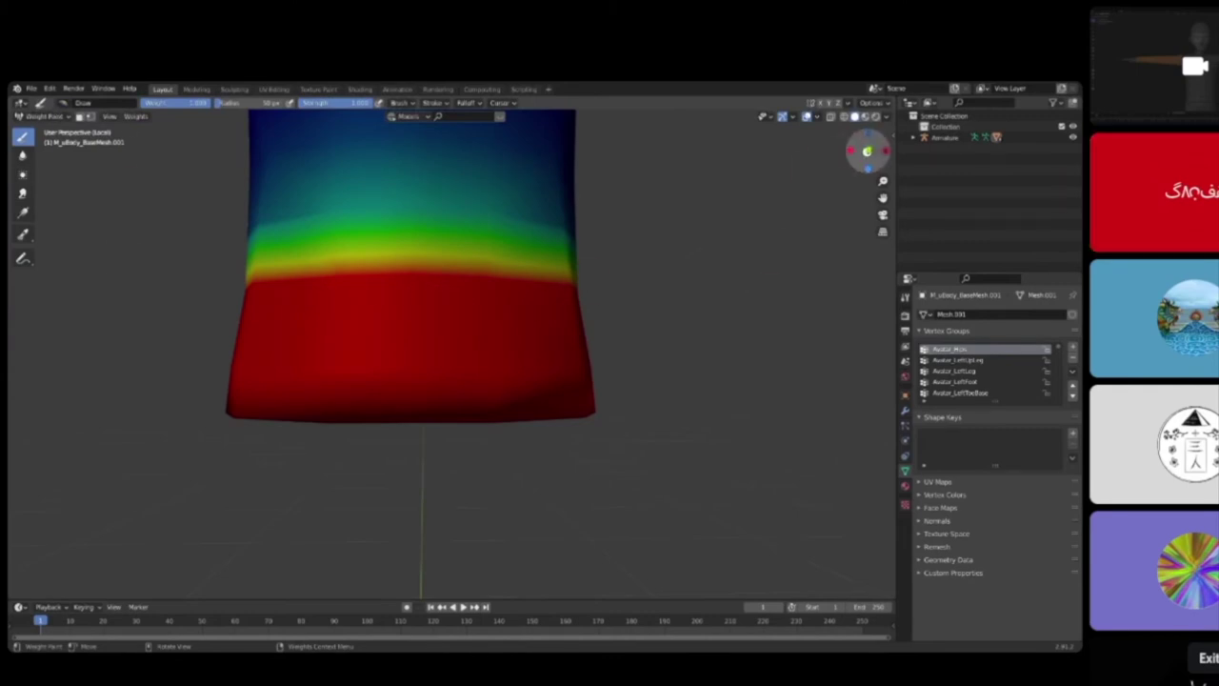
Step: In front view, apply a linear weight gradient upward from below the hem to fade the hips weights toward the bottom edge
left_click(867, 151)
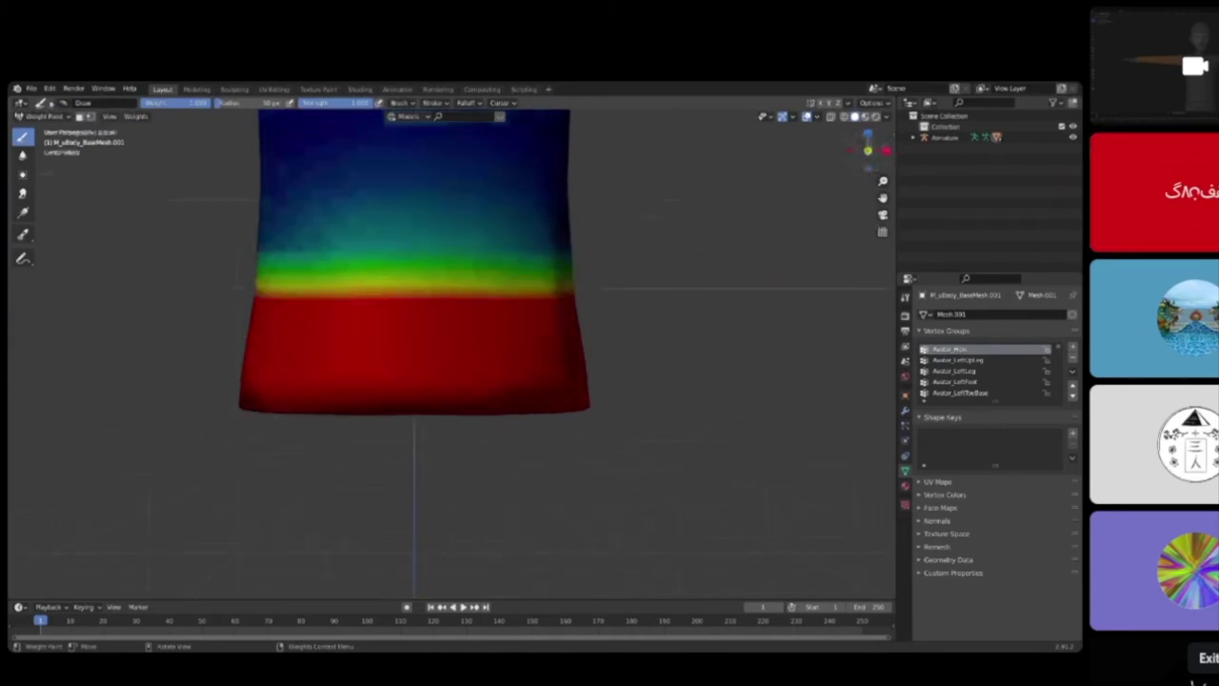
left_click(64, 103)
left_click(340, 139)
left_click(26, 213)
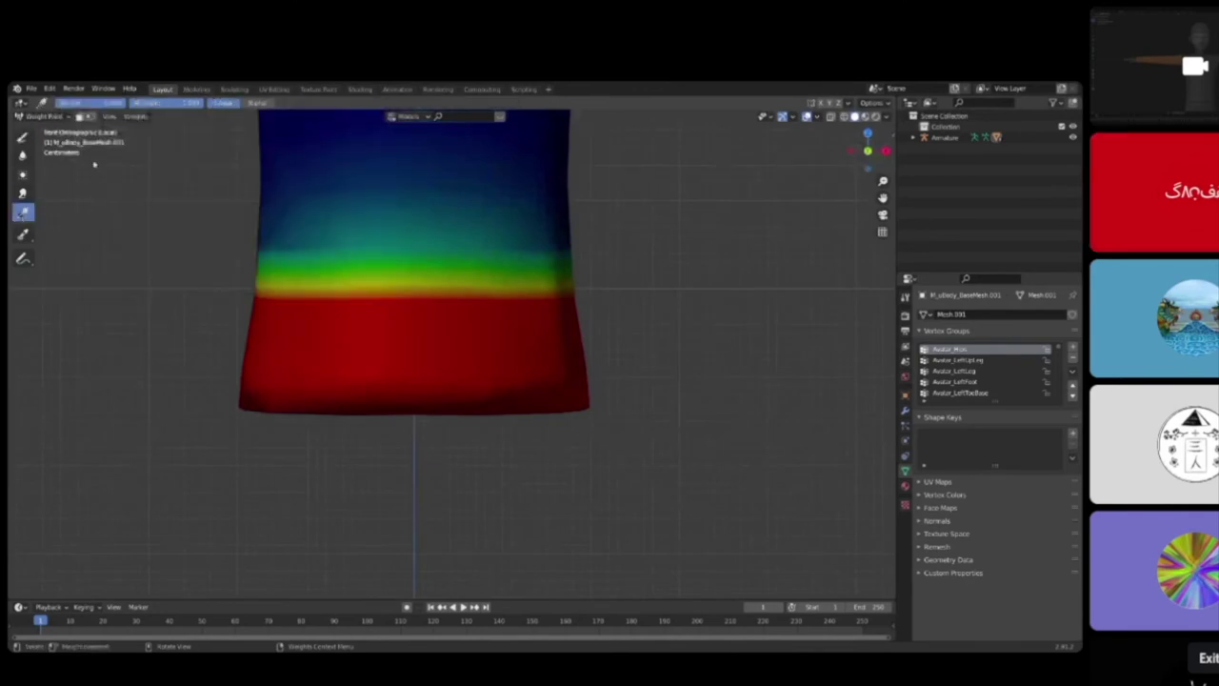
left_click_drag(449, 519, 455, 250)
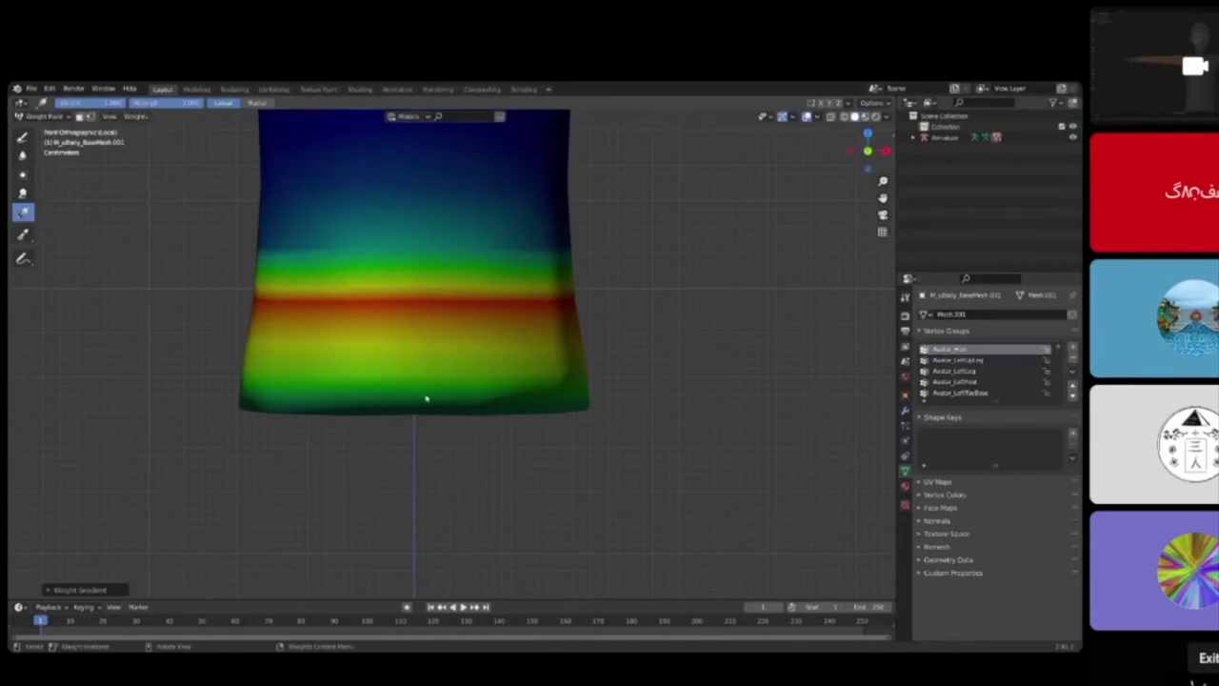
Step: Apply a second, shorter linear gradient in front view to reduce the hips weights further at the hem
mouse_move(439, 430)
middle_mouse_down()
mouse_move(353, 417)
mouse_move(345, 427)
mouse_move(424, 420)
mouse_move(438, 432)
middle_mouse_up()
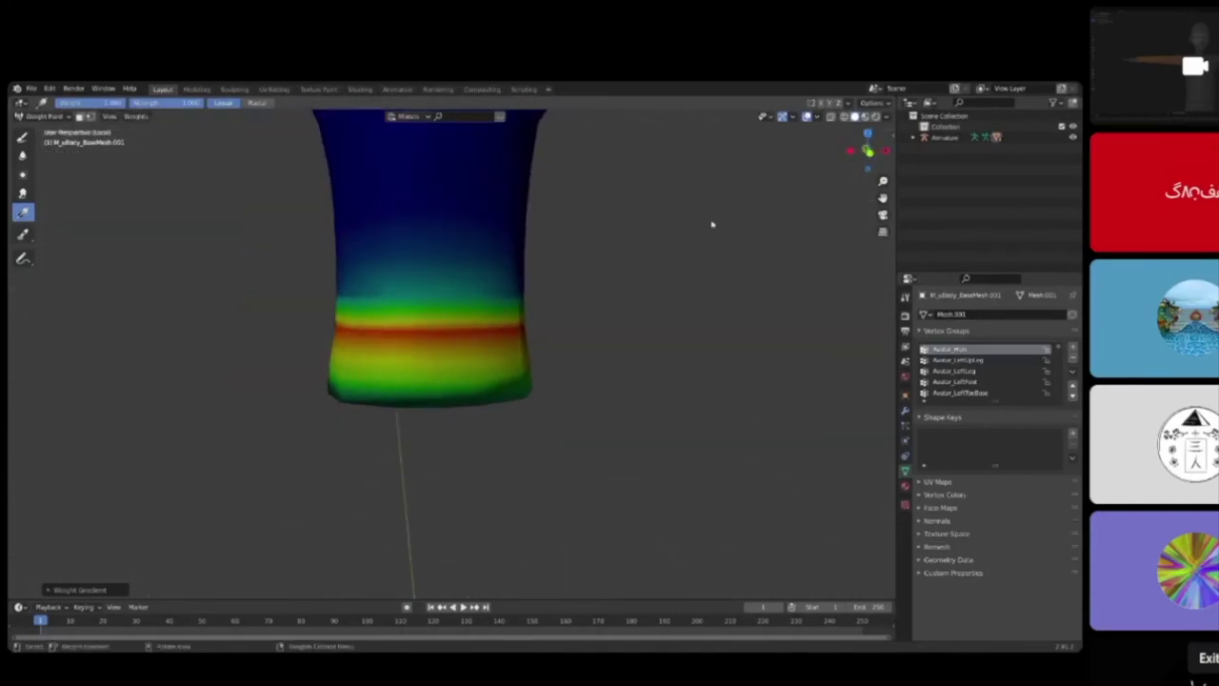
left_click(868, 151)
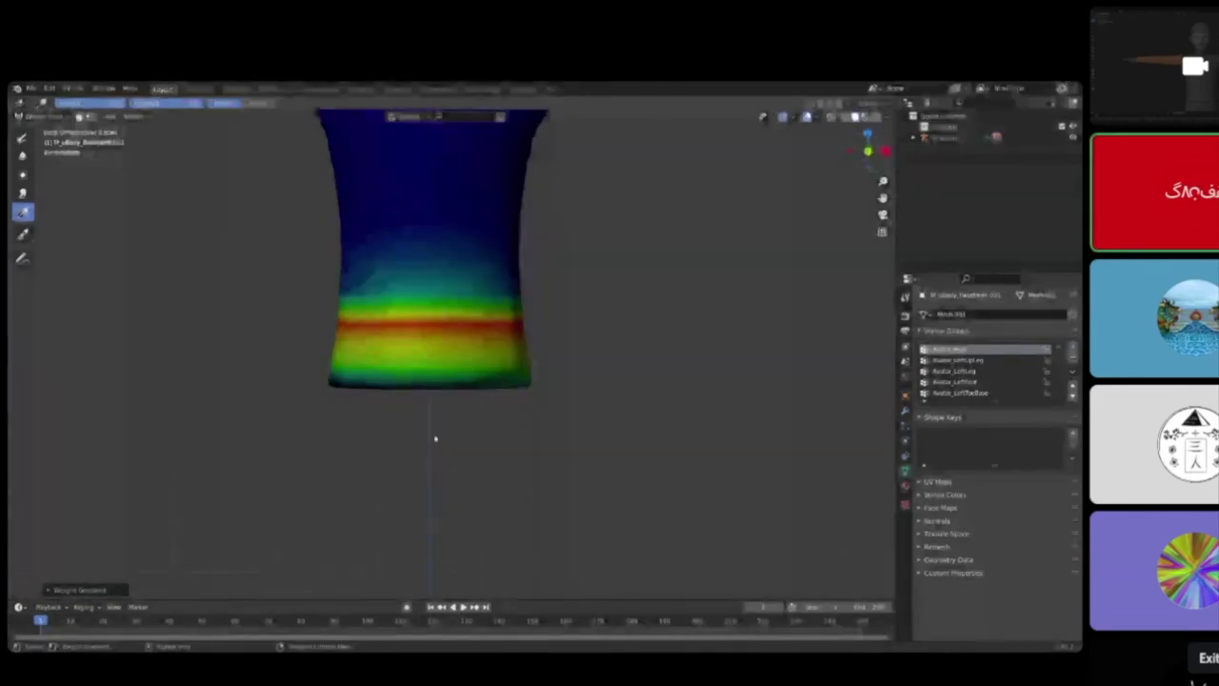
left_click_drag(443, 461, 442, 322)
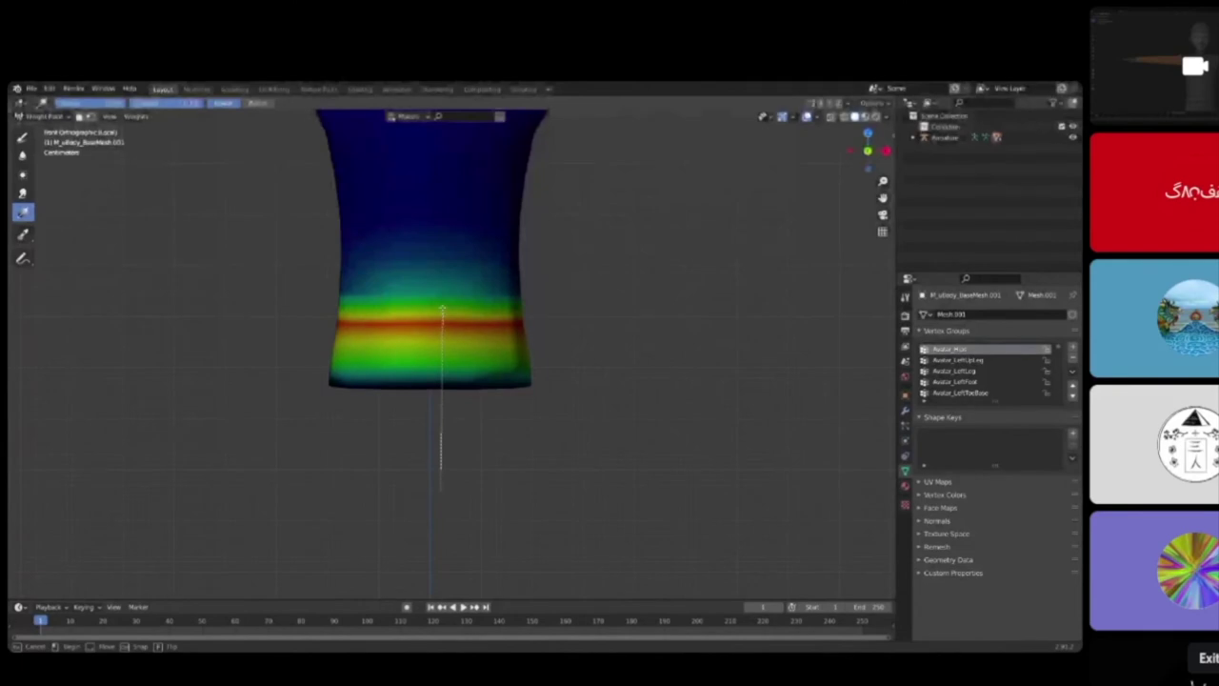
left_click_drag(439, 318, 441, 321)
Step: Leave Local View and check the shirt's faded hips weights over the body from the side and front
middle_click_drag(441, 321, 674, 331)
key("slash")
scroll(668, 328, "down", 4)
middle_click_drag(639, 228, 480, 396)
scroll(533, 316, "down", 3)
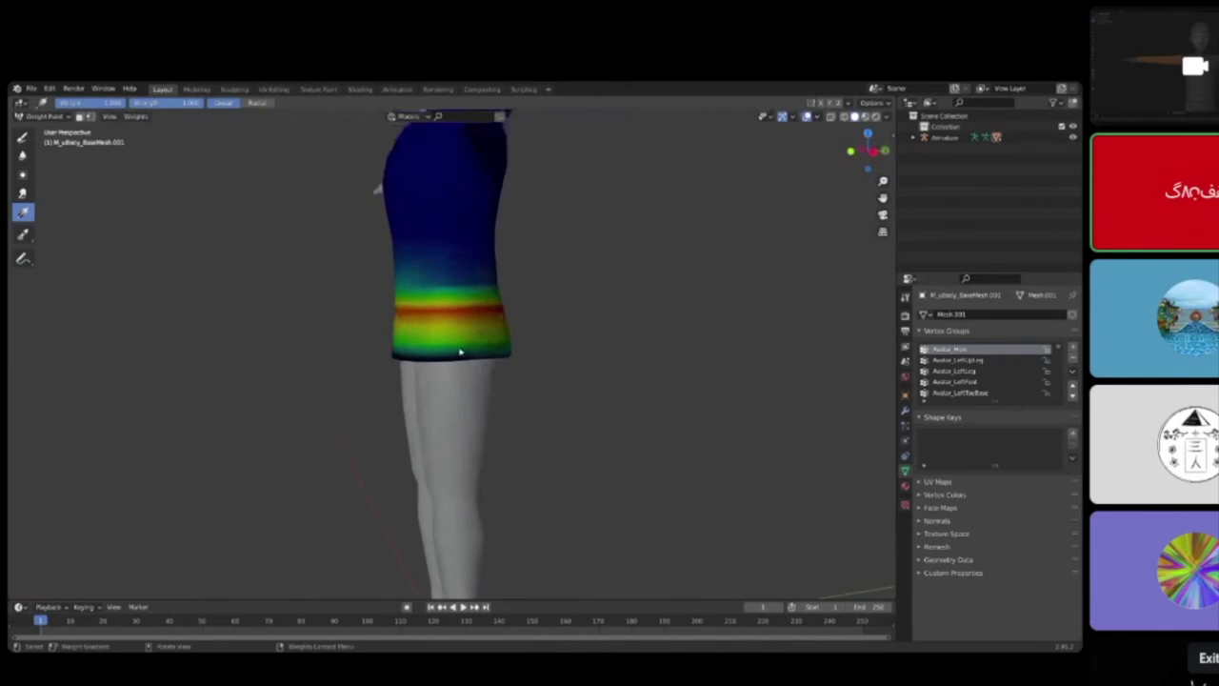
middle_click_drag(379, 328, 490, 314)
scroll(449, 295, "up", 3)
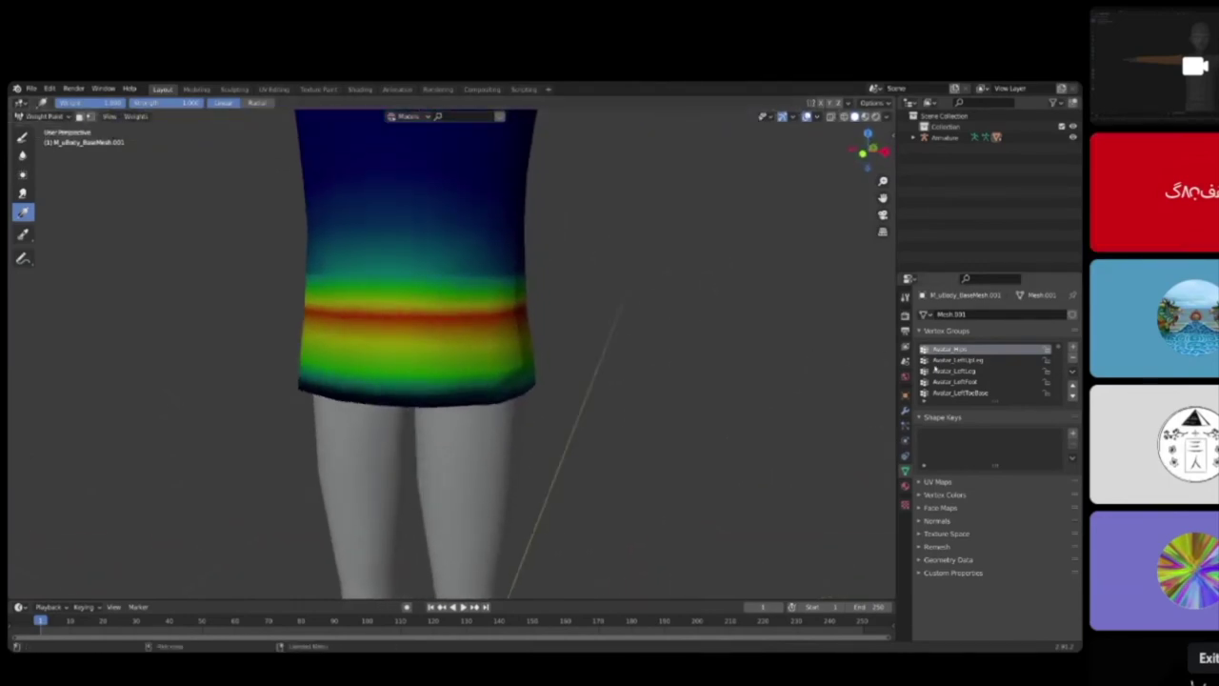
Step: Make Avatar_LeftUpLeg the active vertex group and set up weight painting with the Add brush
scroll(968, 390, "down", 1)
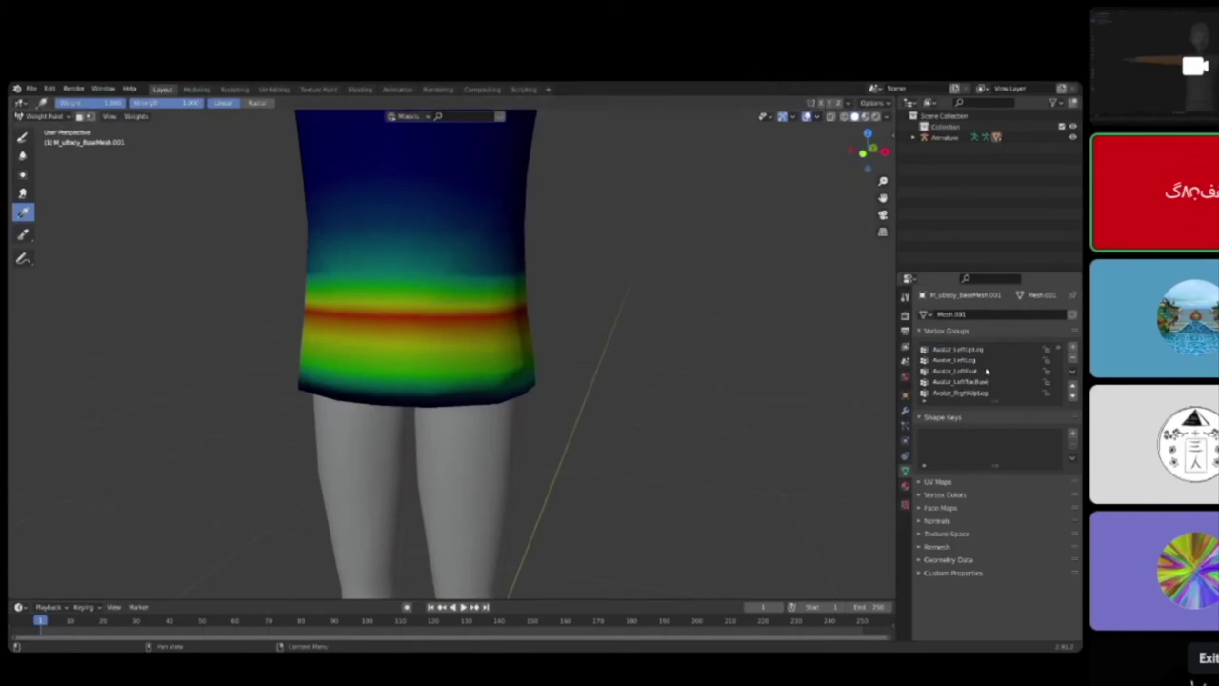
left_click(985, 350)
middle_click_drag(559, 409, 300, 278)
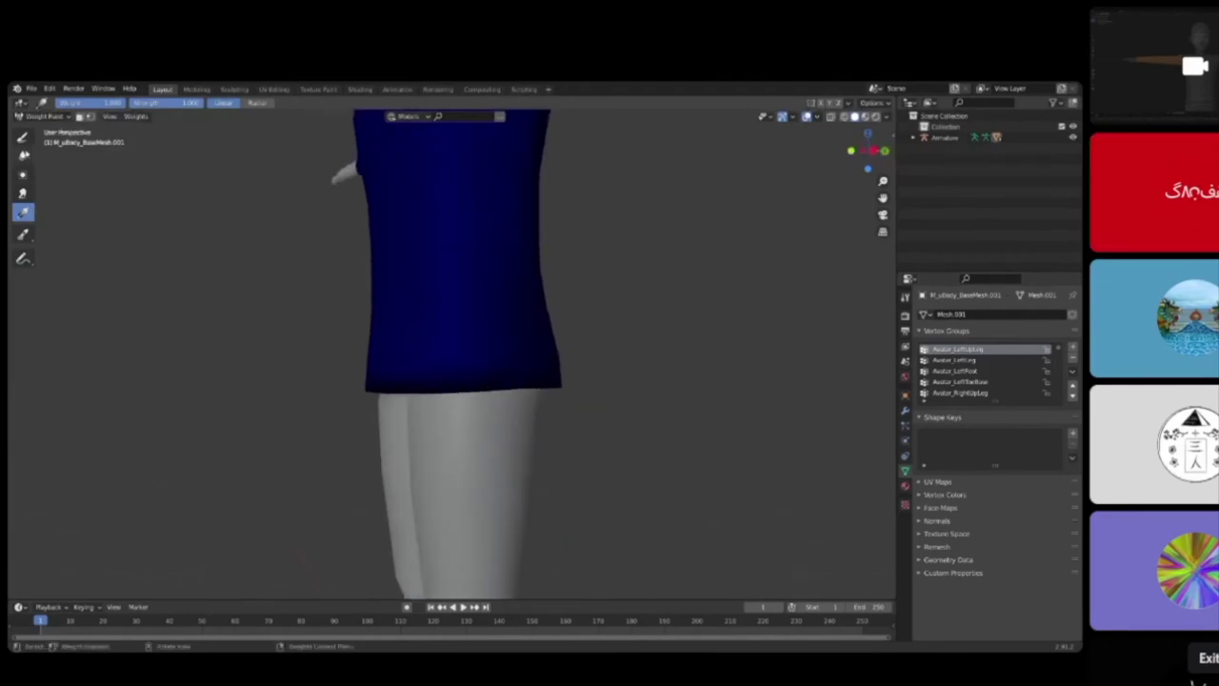
left_click(23, 138)
left_click(64, 107)
left_click(78, 133)
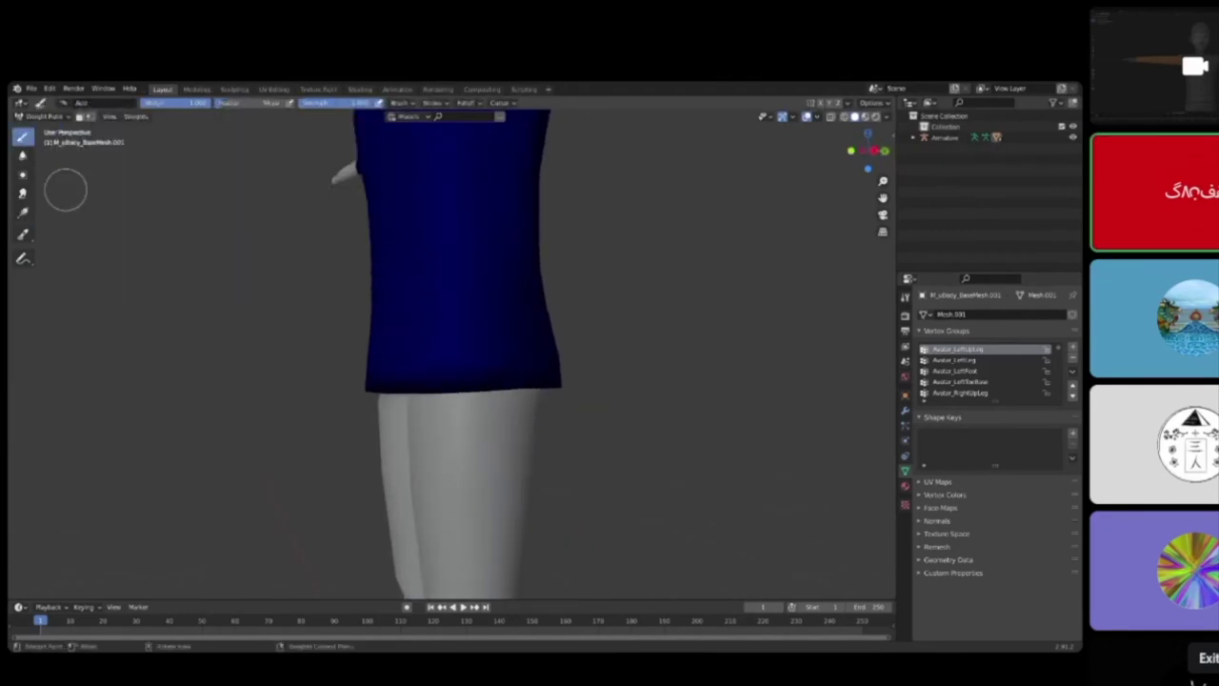
Step: Paint Avatar_LeftUpLeg weight along the shirt's hem around the character's left thigh, covering the side, front and back
middle_click_drag(67, 149, 226, 267)
left_click_drag(400, 395, 496, 392)
middle_click_drag(429, 395, 403, 398)
left_click_drag(442, 400, 531, 405)
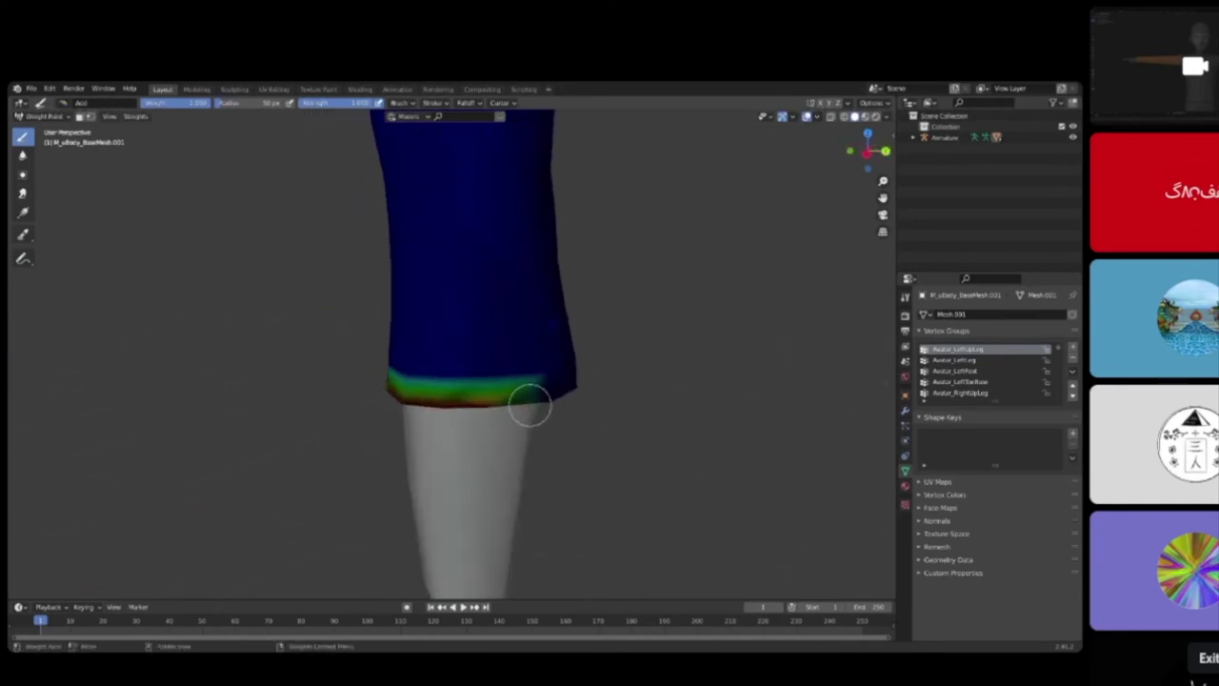
middle_click_drag(530, 406, 429, 396)
left_click_drag(429, 398, 525, 400)
middle_click_drag(422, 393, 441, 400)
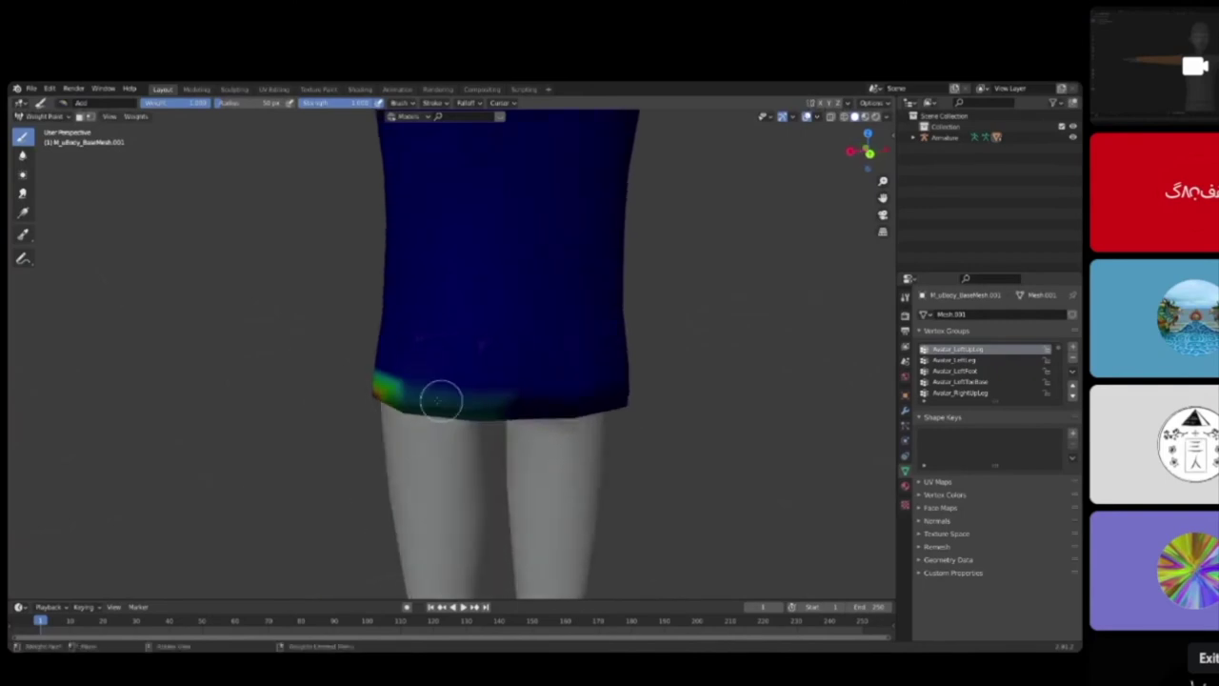
left_click_drag(478, 410, 368, 400)
middle_click_drag(367, 400, 470, 398)
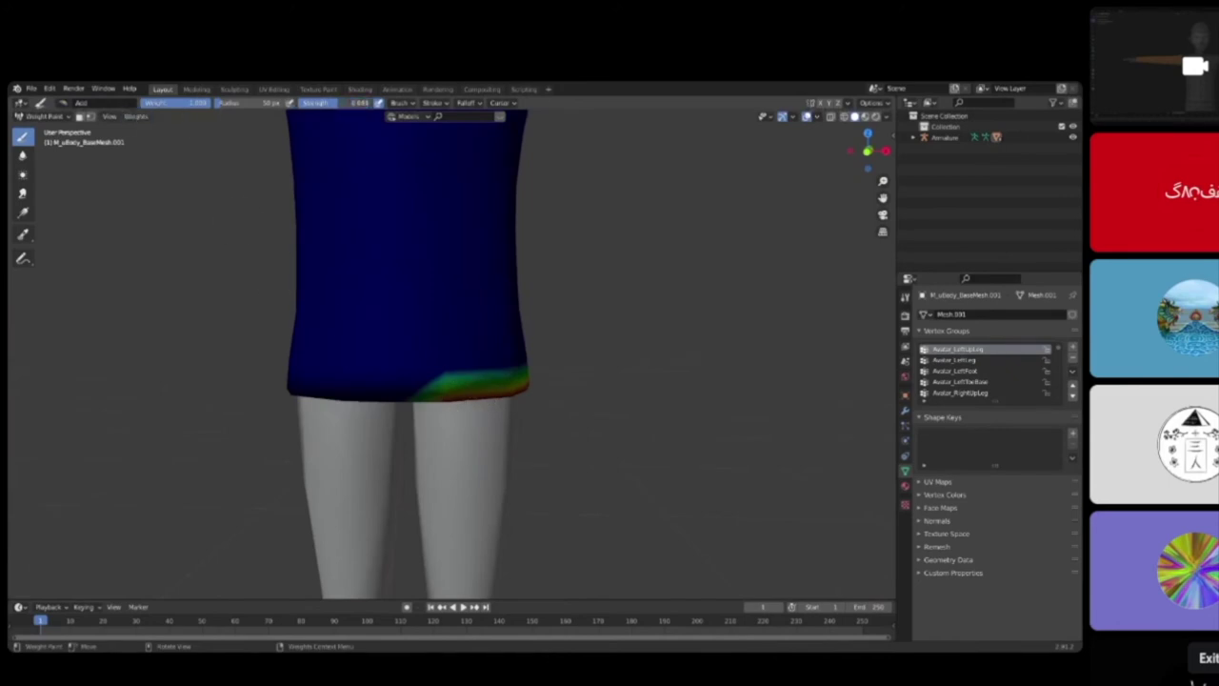
Step: Paint additional Avatar_LeftUpLeg weight along the shirt's hem around the left thigh, from the front to the back
middle_click_drag(439, 371, 419, 362)
left_click_drag(419, 363, 495, 376)
middle_click_drag(495, 377, 448, 367)
left_click_drag(449, 367, 533, 353)
mouse_move(533, 353)
middle_mouse_down()
mouse_move(500, 371)
mouse_move(463, 369)
middle_mouse_up()
mouse_move(529, 371)
middle_mouse_down()
mouse_move(421, 386)
mouse_move(395, 433)
mouse_move(376, 409)
mouse_move(401, 311)
middle_mouse_up()
left_click(435, 371)
scroll(395, 434, "up", 3)
Step: Inspect the hem's mesh from several sides in Edit Mode, then return the shirt to Weight Paint mode
key("Tab")
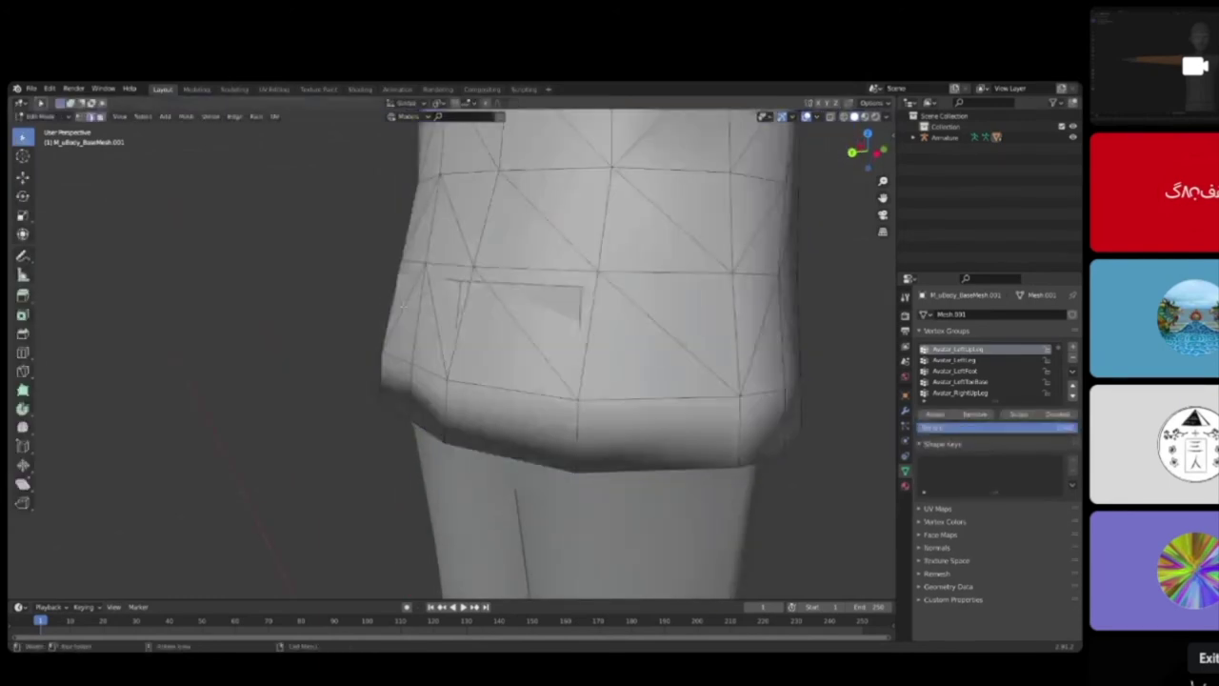
middle_click_drag(410, 381, 523, 404)
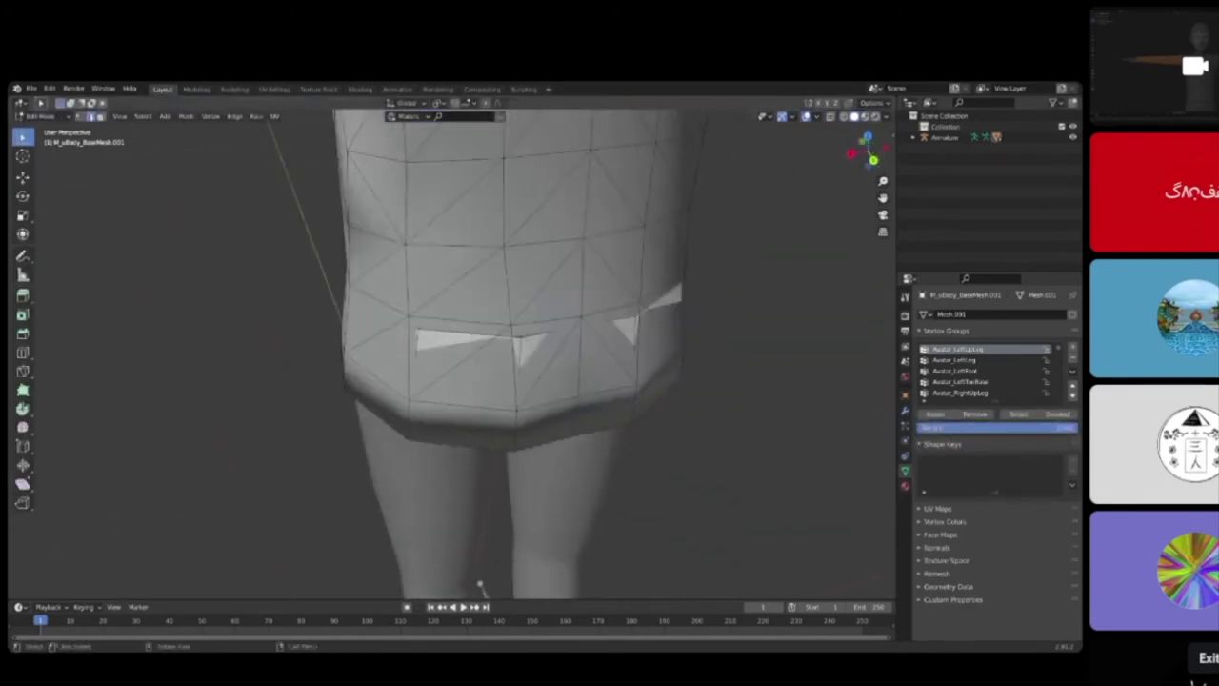
middle_click_drag(479, 583, 543, 562)
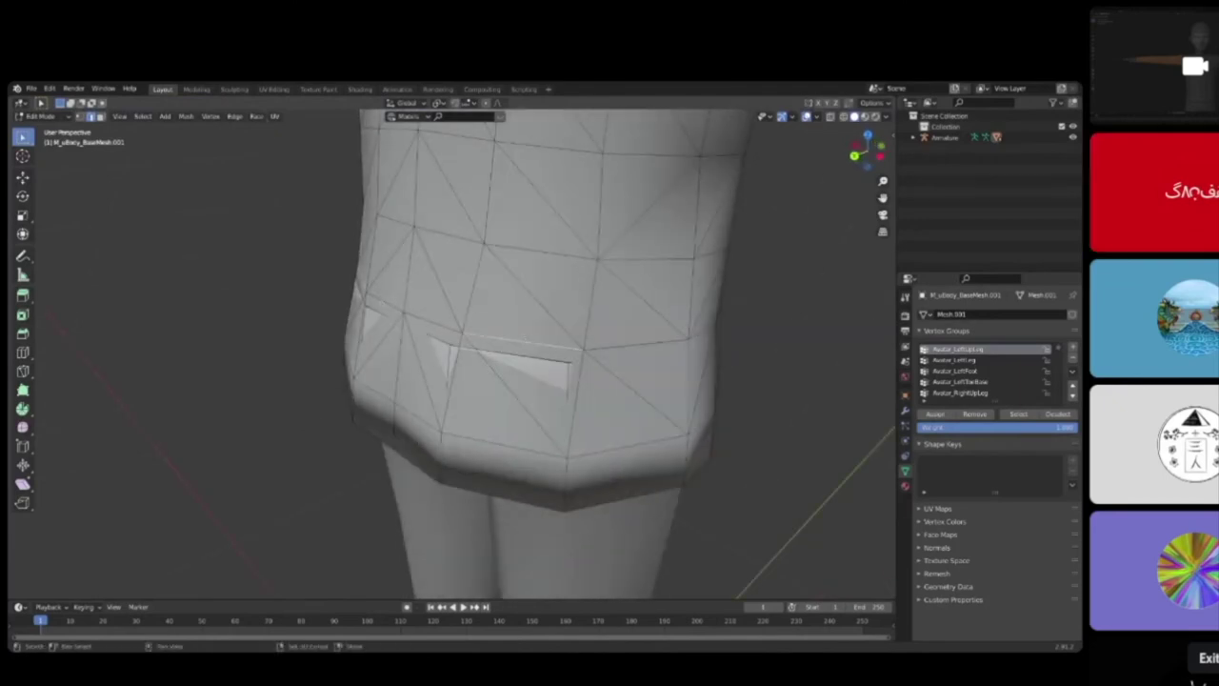
middle_click_drag(572, 381, 491, 377)
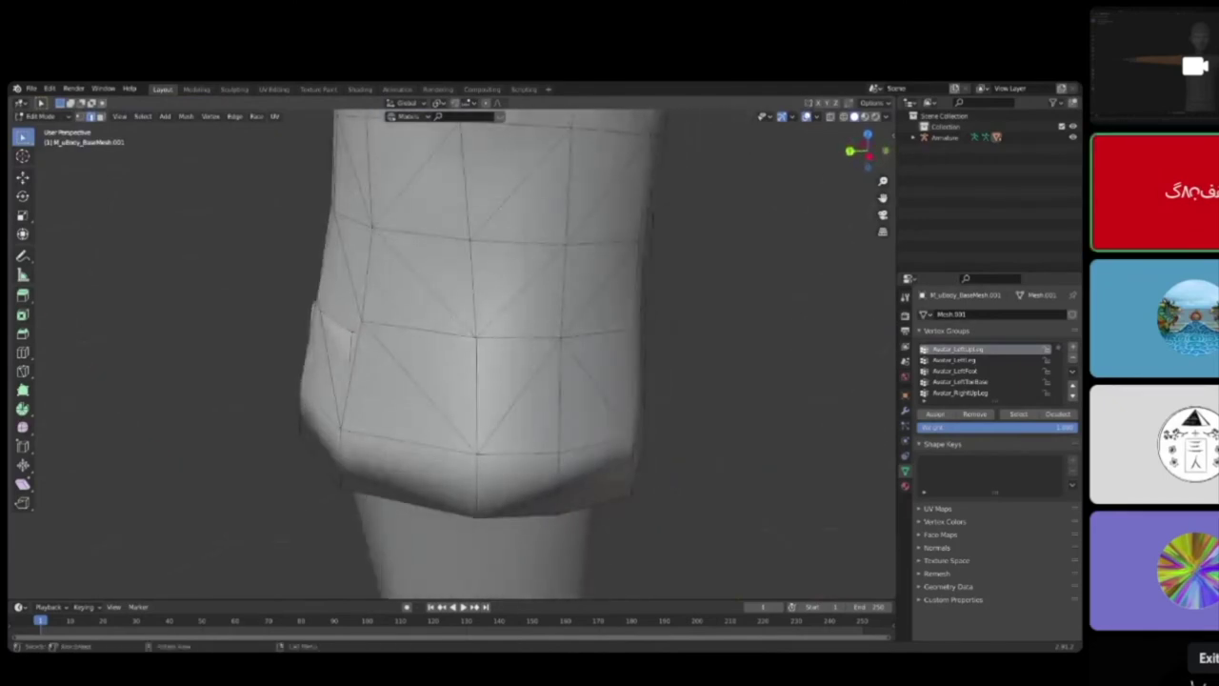
key("g")
key("y")
left_click(441, 315)
middle_click_drag(441, 316, 519, 312)
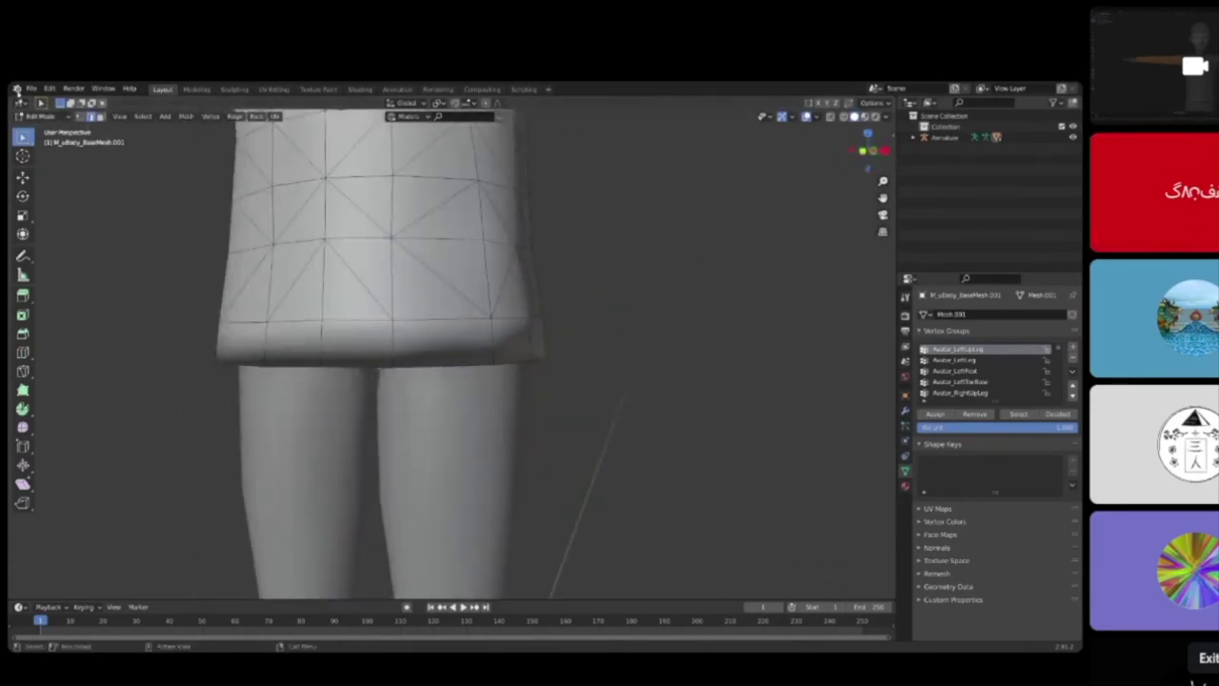
left_click(39, 115)
left_click(43, 178)
Step: Blend softer Avatar_LeftUpLeg weight above the hem around the left thigh at 0.317 strength, undoing the stroke that strays across the hem
middle_click_drag(110, 194, 479, 319)
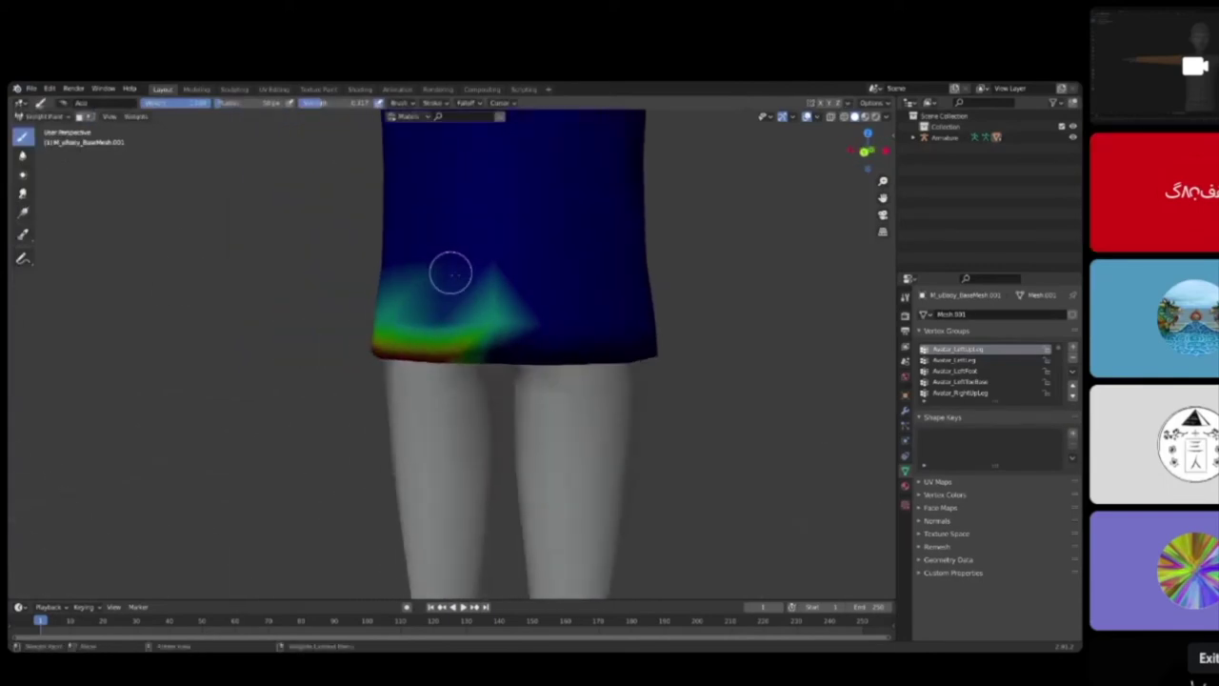
left_click(442, 318)
mouse_move(483, 310)
middle_mouse_down()
mouse_move(445, 336)
mouse_move(493, 356)
mouse_move(527, 353)
middle_mouse_up()
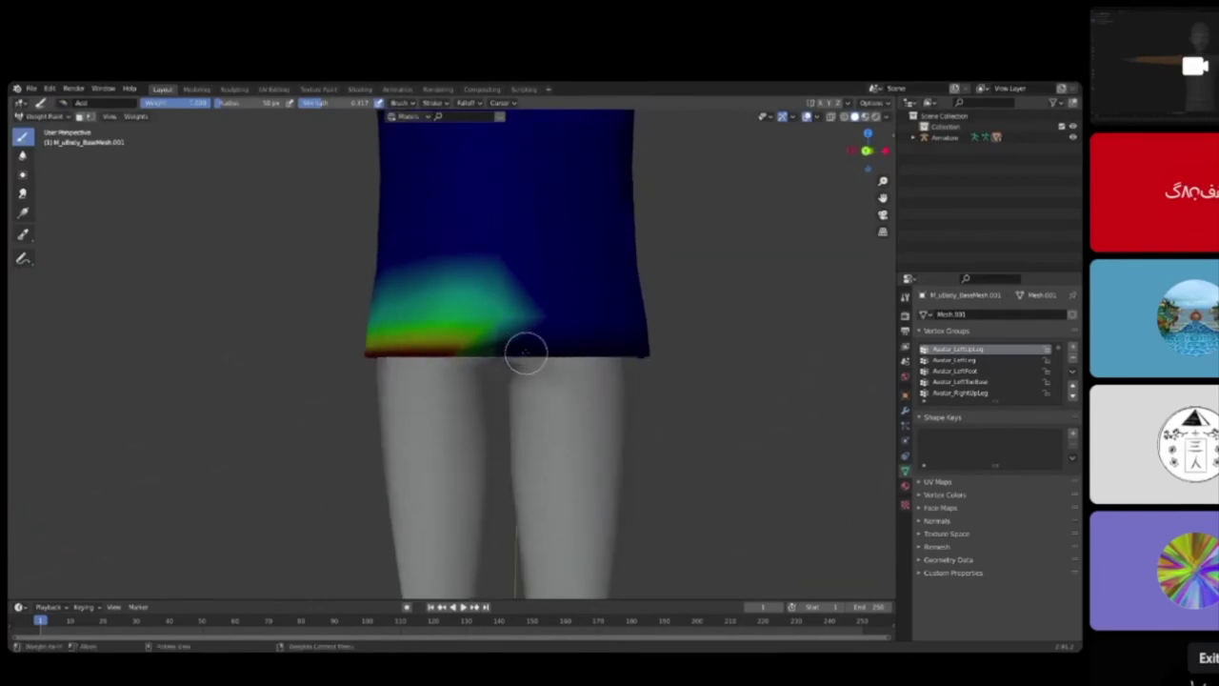
mouse_move(526, 356)
left_mouse_down()
mouse_move(557, 354)
mouse_move(525, 330)
mouse_move(548, 320)
mouse_move(543, 356)
mouse_move(555, 356)
left_mouse_up()
key("ctrl+z")
mouse_move(572, 380)
middle_mouse_down()
mouse_move(562, 386)
mouse_move(530, 321)
mouse_move(566, 345)
mouse_move(438, 364)
mouse_move(454, 385)
mouse_move(440, 374)
middle_mouse_up()
left_click_drag(438, 356, 447, 345)
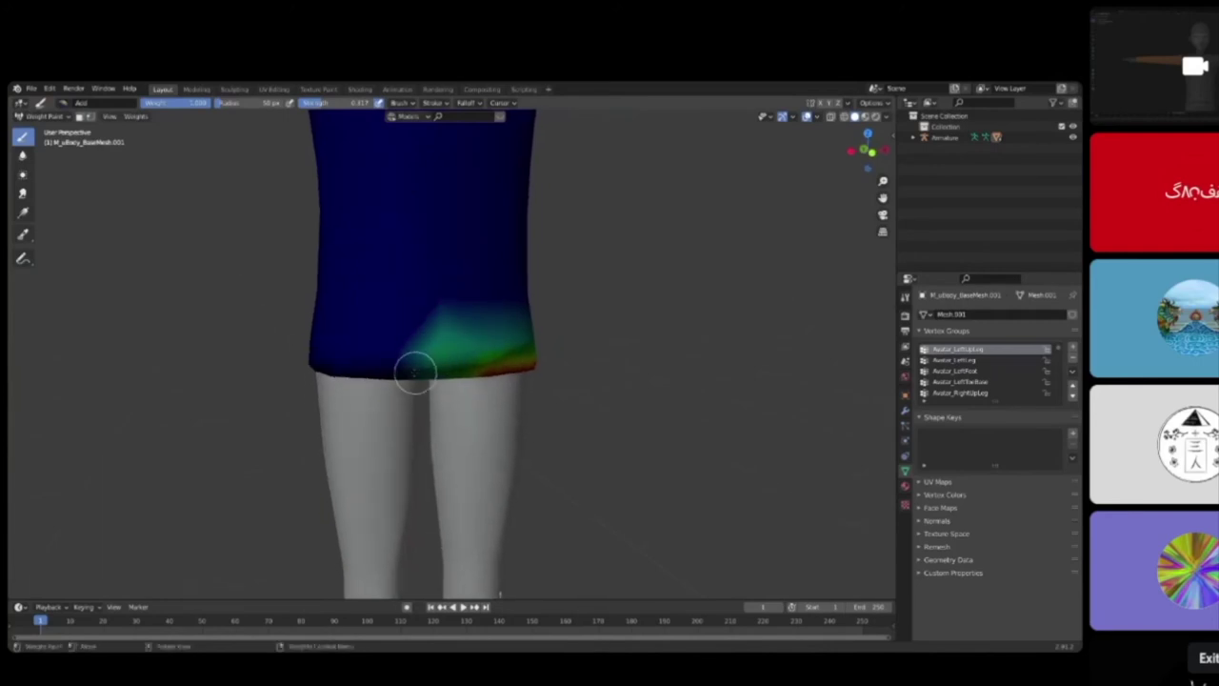
Step: Make Avatar_RightUpLeg the active vertex group and paint a soft weight band along the hem around the right thigh
scroll(976, 371, "down", 3)
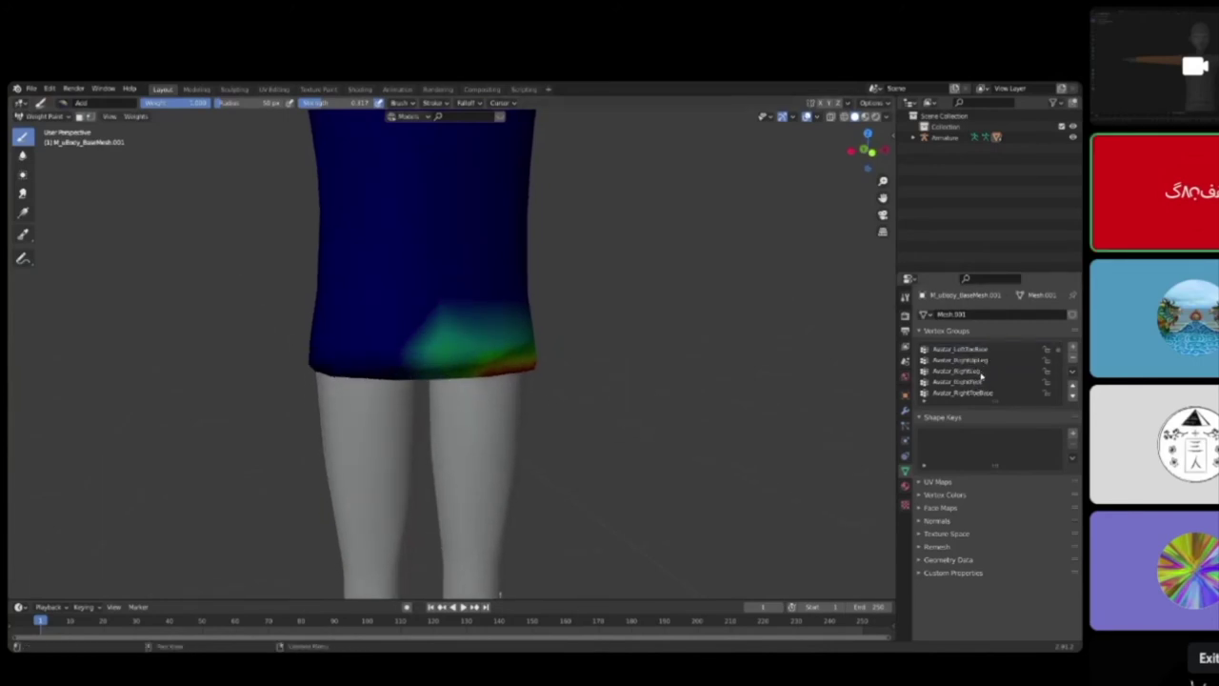
left_click(973, 362)
mouse_move(410, 362)
left_mouse_down()
mouse_move(370, 361)
mouse_move(403, 377)
mouse_move(428, 354)
mouse_move(324, 334)
left_mouse_up()
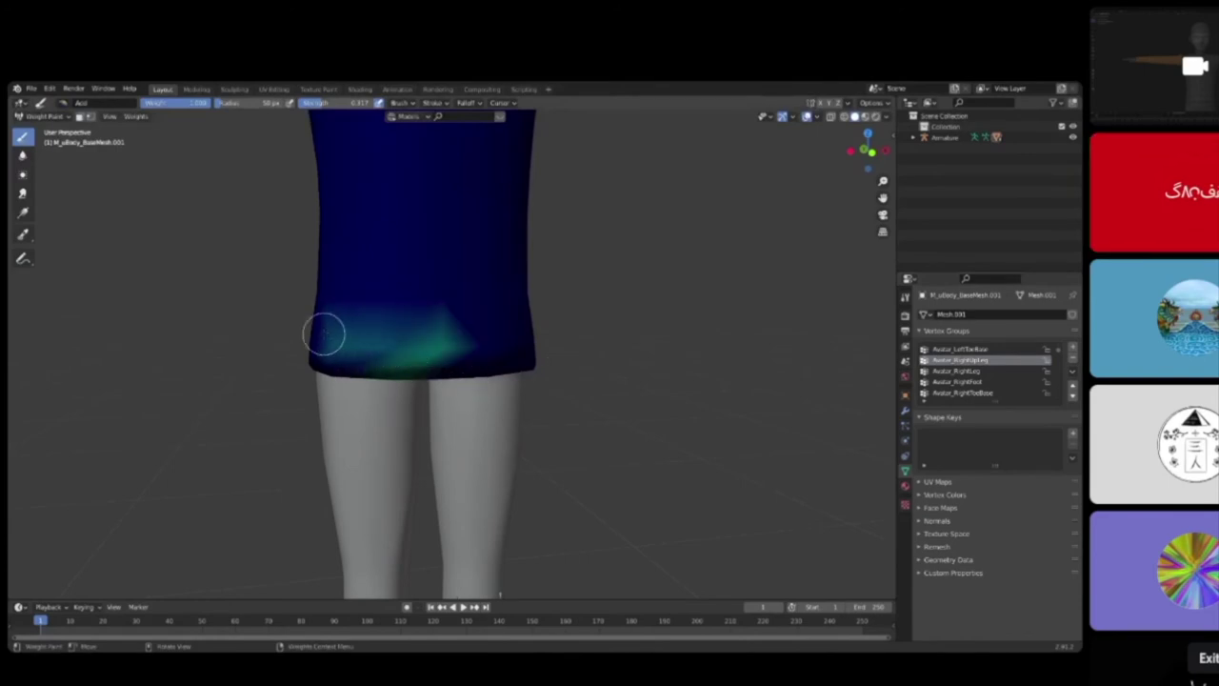
middle_click_drag(324, 334, 412, 343)
mouse_move(412, 343)
left_mouse_down()
mouse_move(487, 351)
mouse_move(353, 345)
left_mouse_up()
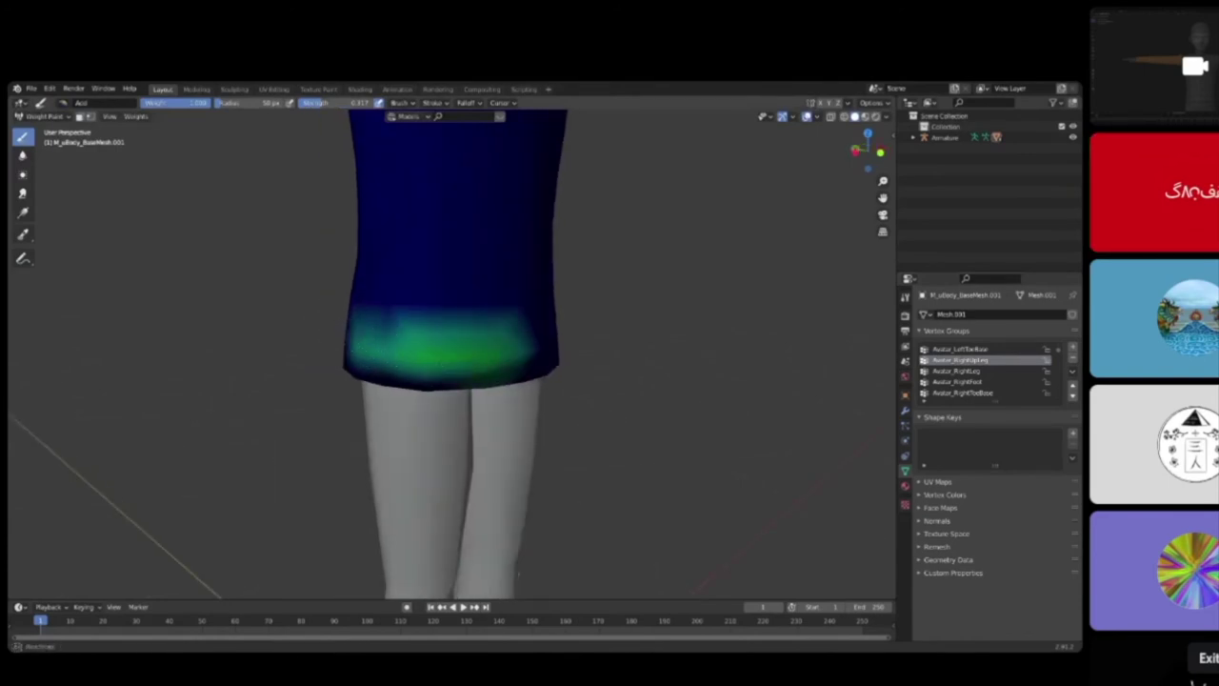
middle_click_drag(353, 345, 528, 345)
left_click_drag(527, 345, 444, 340)
middle_click_drag(444, 340, 544, 332)
mouse_move(544, 332)
left_mouse_down()
mouse_move(491, 338)
mouse_move(580, 356)
left_mouse_up()
middle_click_drag(597, 356, 463, 352)
middle_click_drag(542, 360, 488, 362)
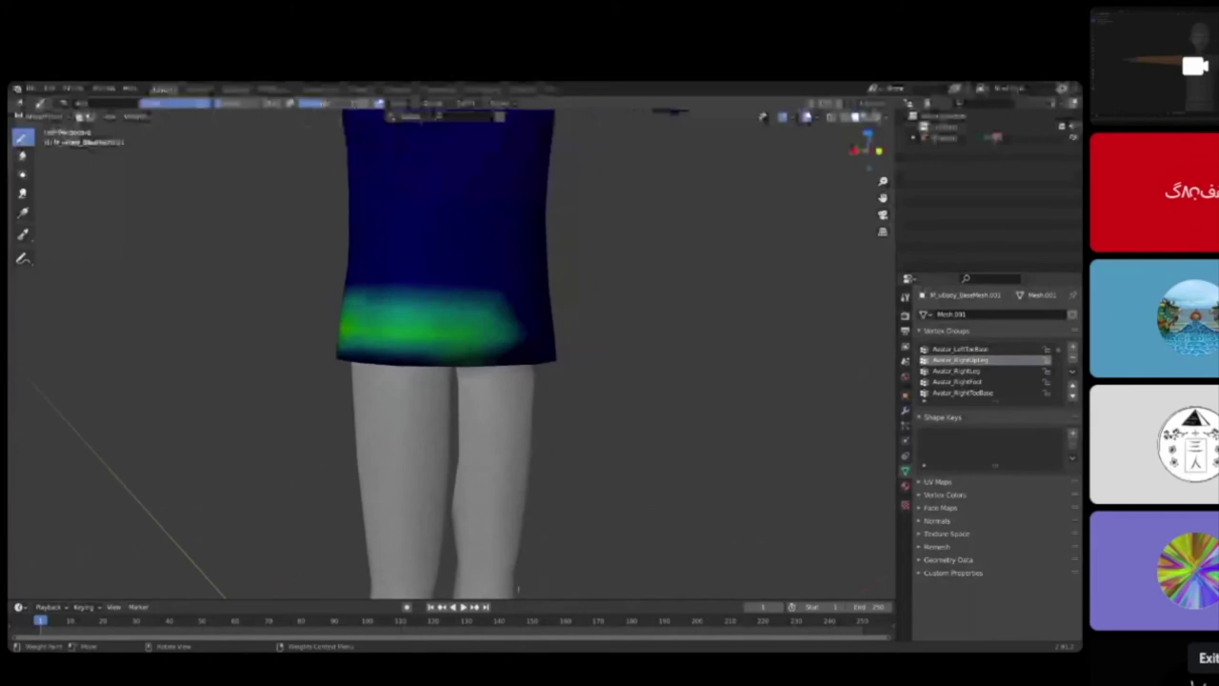
Step: Paint stronger Avatar_RightUpLeg weight along the hem's bottom edge across the front, side and back of the right thigh
middle_click_drag(497, 360, 395, 351)
left_click_drag(394, 351, 343, 348)
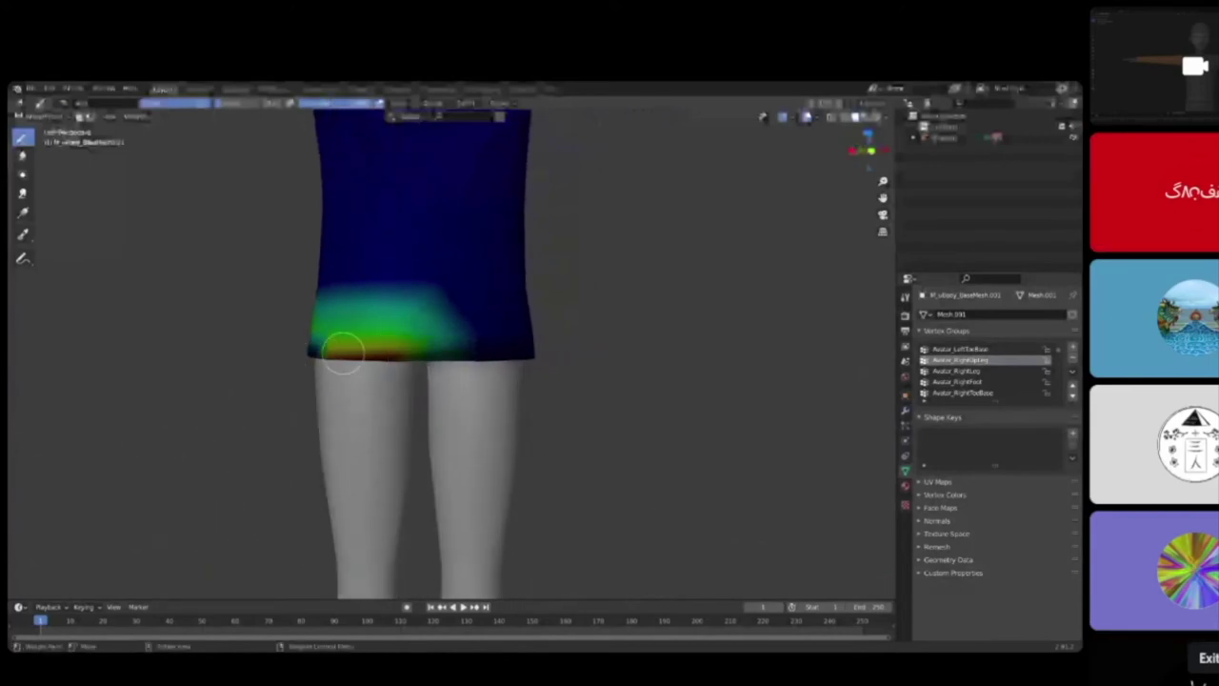
middle_click_drag(343, 348, 516, 362)
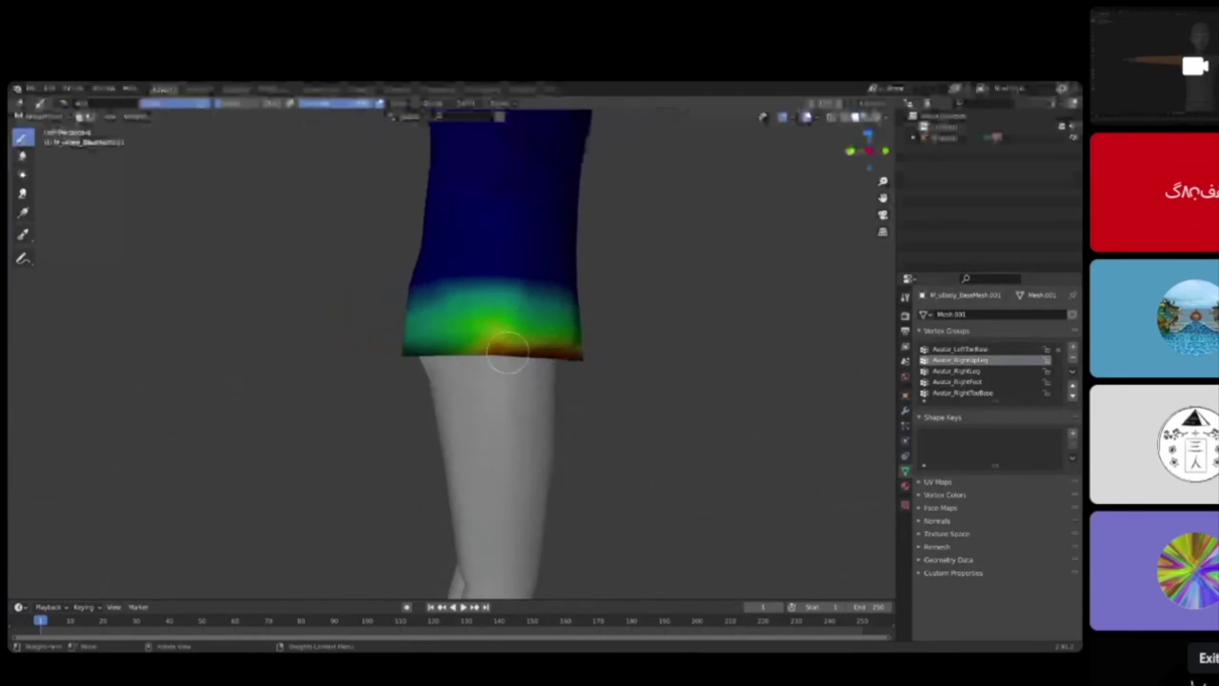
middle_click_drag(443, 346, 565, 360)
left_click_drag(583, 356, 516, 362)
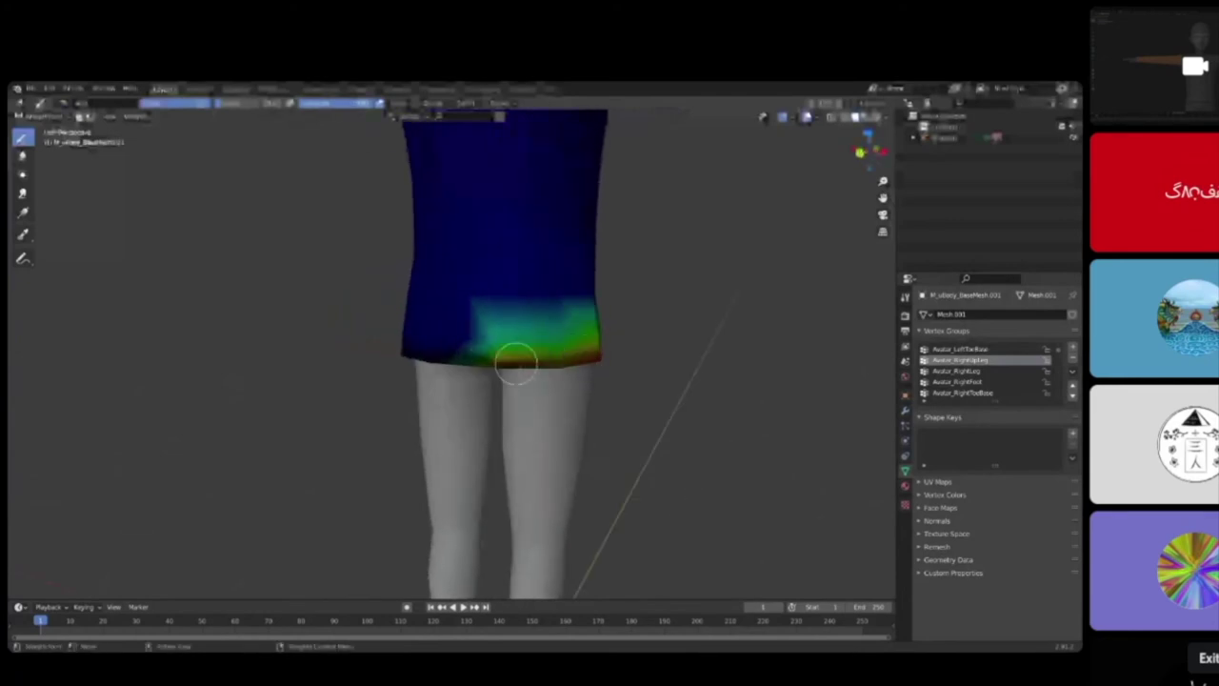
middle_click_drag(614, 362, 437, 360)
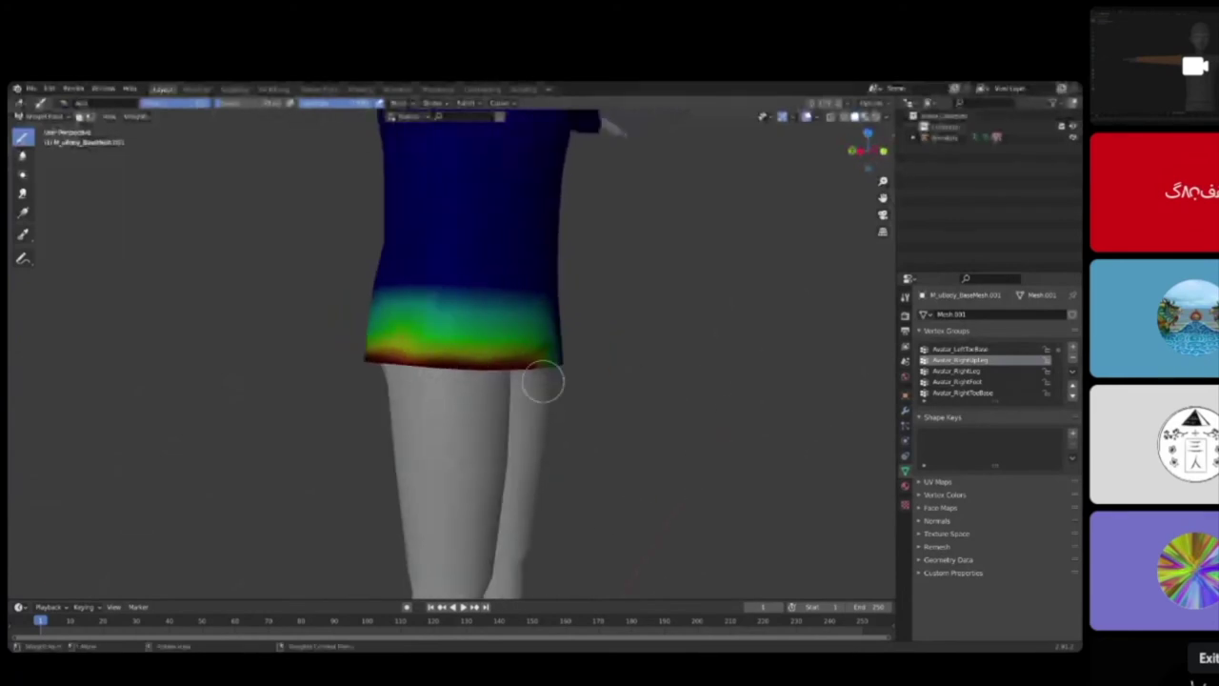
middle_click_drag(543, 381, 685, 382)
middle_click_drag(584, 367, 522, 380)
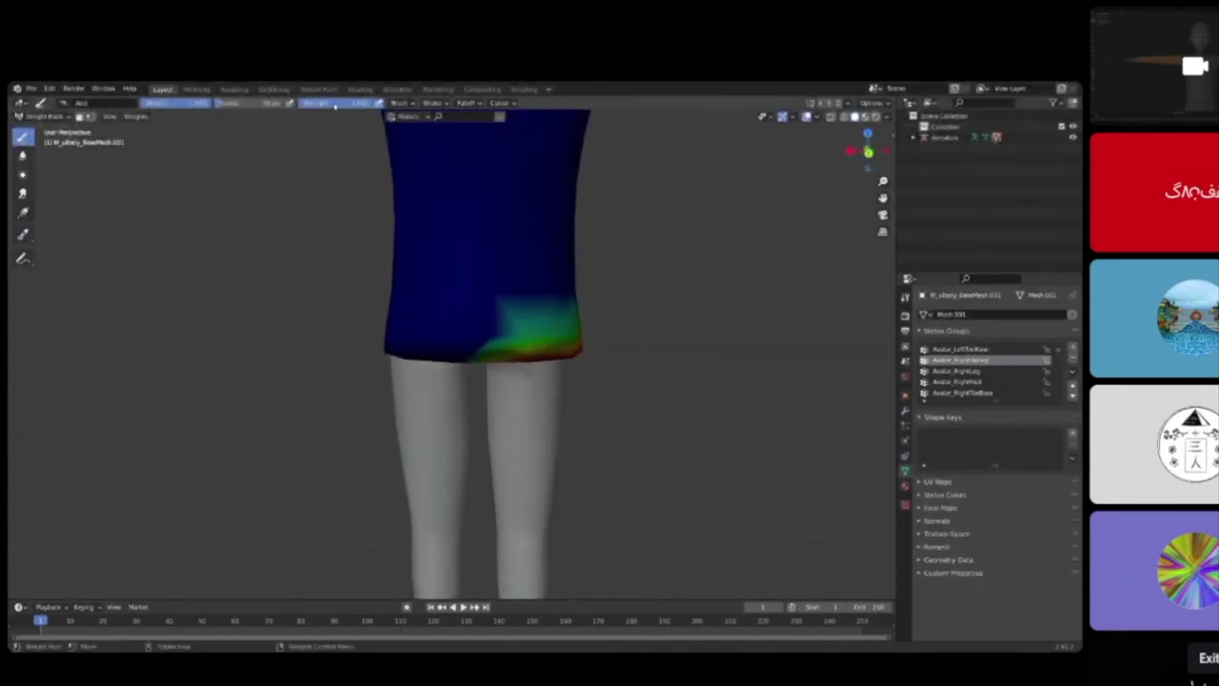
left_click_drag(495, 346, 479, 354)
middle_click_drag(510, 380, 372, 355)
Step: Leave weight painting, select the character's armature and switch it to Pose Mode
scroll(531, 329, "down", 5)
middle_click_drag(544, 302, 324, 258)
middle_click_drag(479, 313, 402, 302)
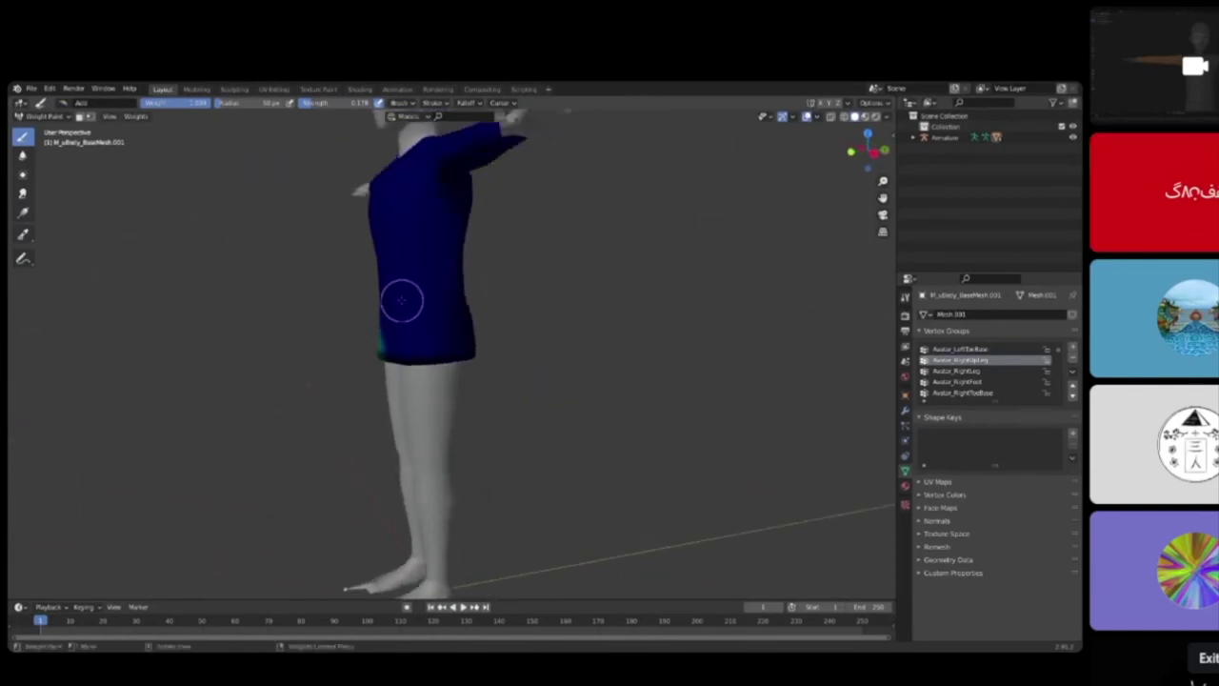
key("Tab")
key("Tab")
scroll(338, 185, "down", 5)
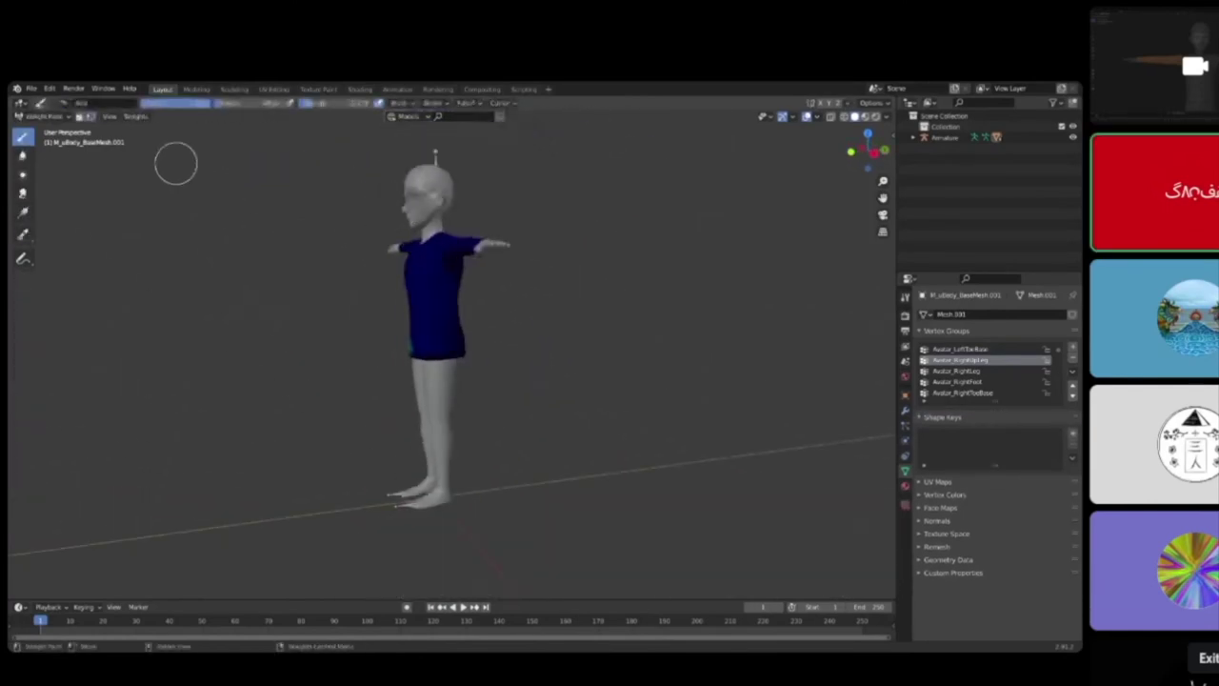
left_click(43, 116)
left_click(46, 125)
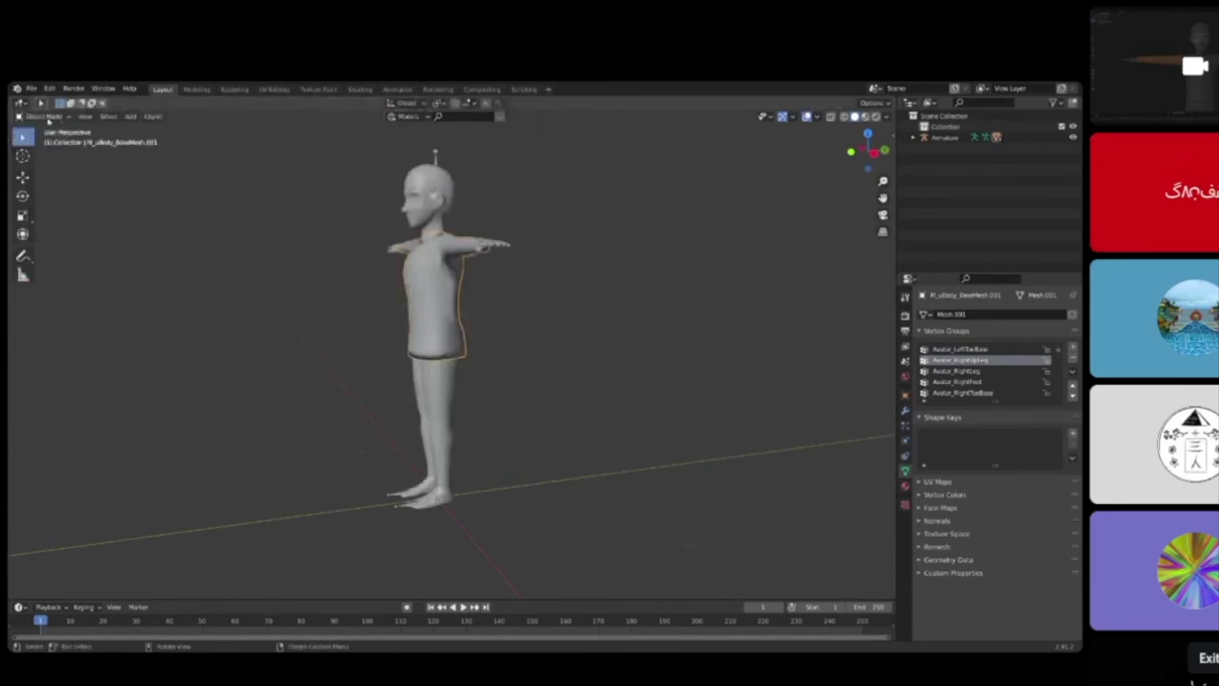
left_click(440, 153)
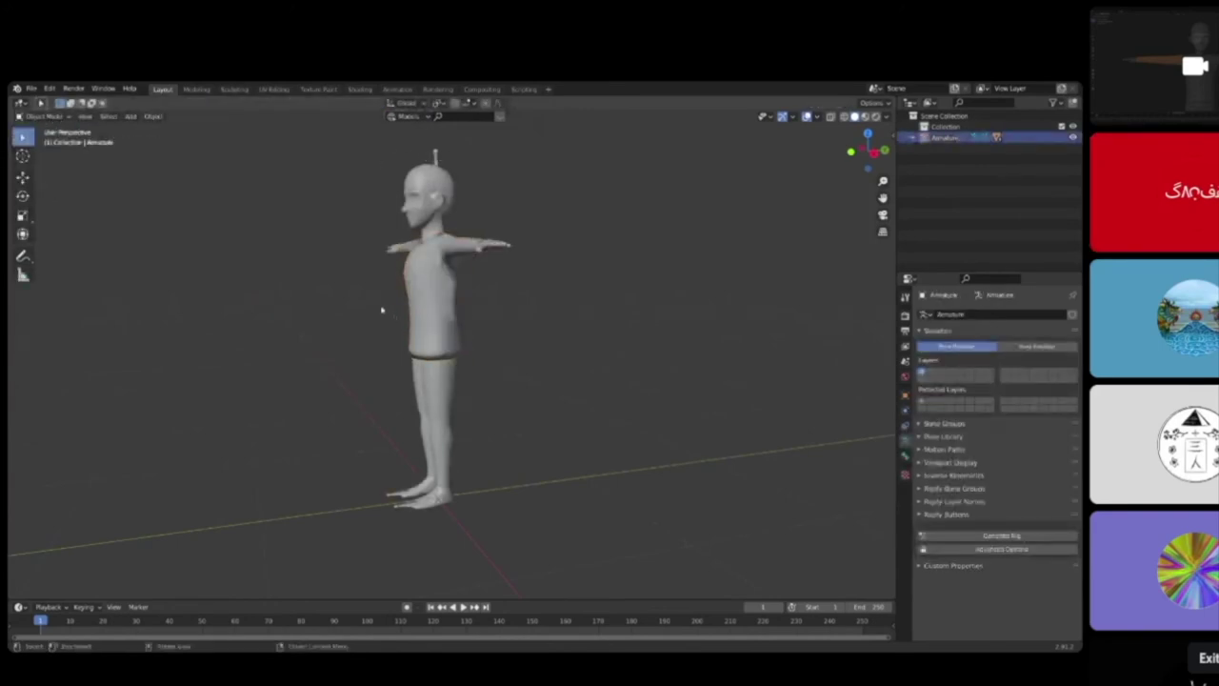
left_click(38, 116)
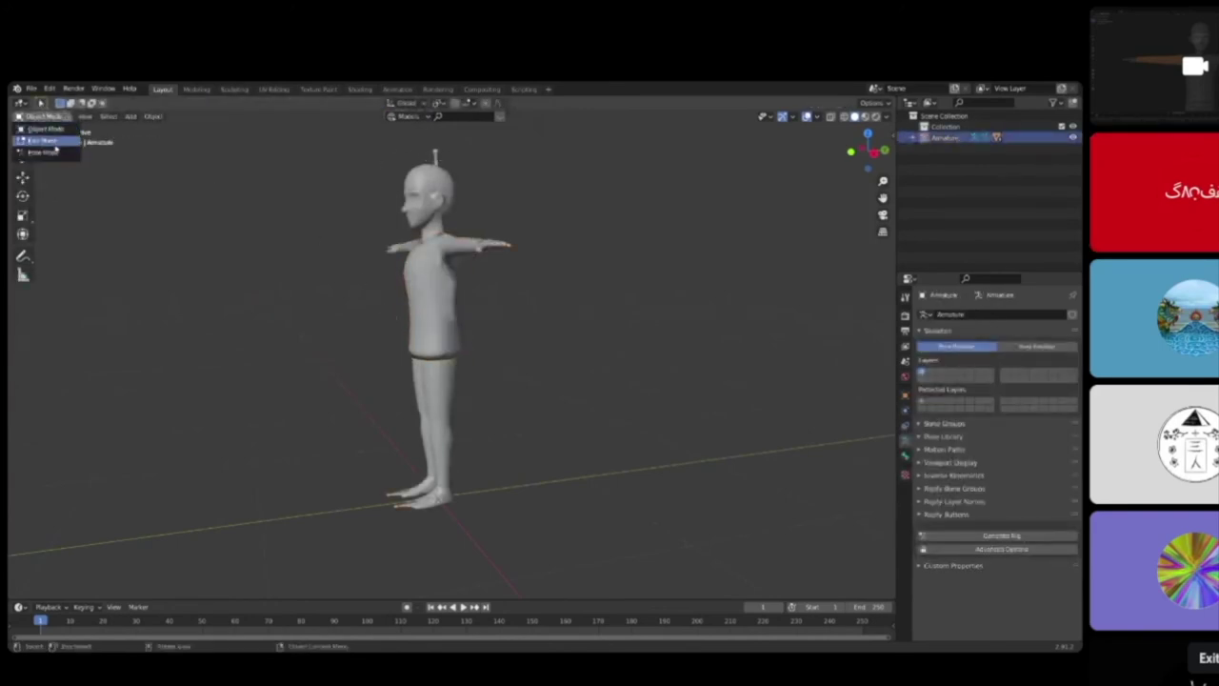
left_click(55, 150)
middle_click_drag(55, 150, 315, 245)
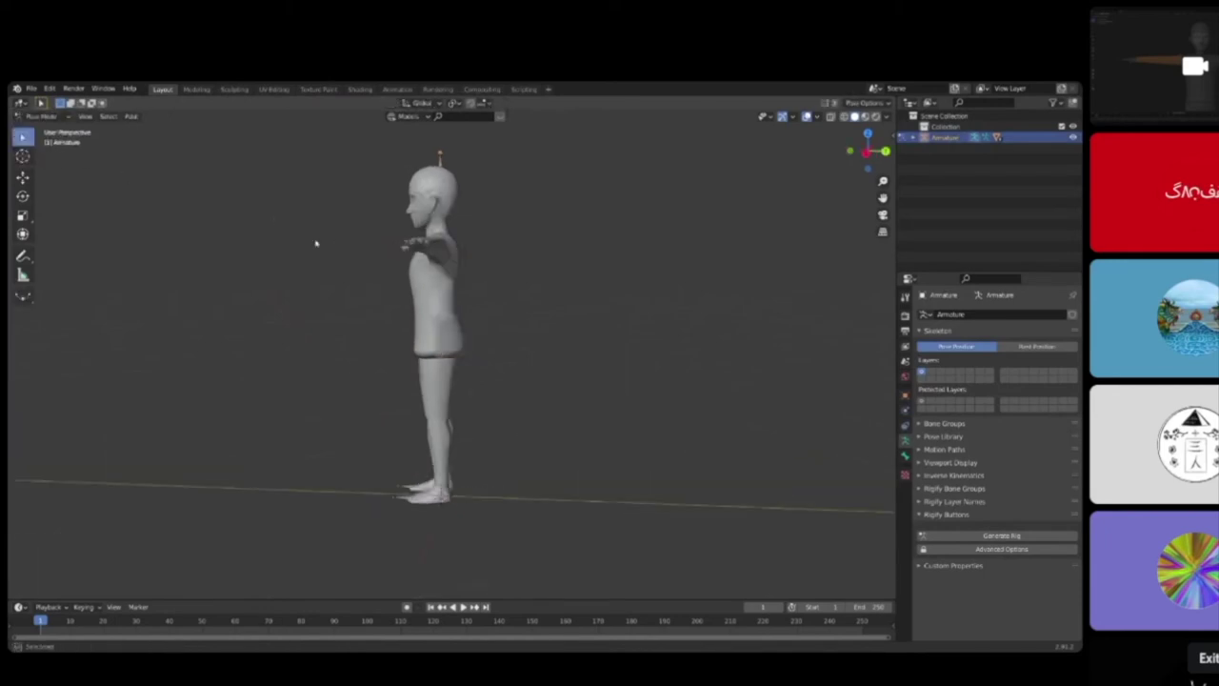
Step: Enable In Front in the armature's viewport display so its bones are drawn over the body
left_click(906, 398)
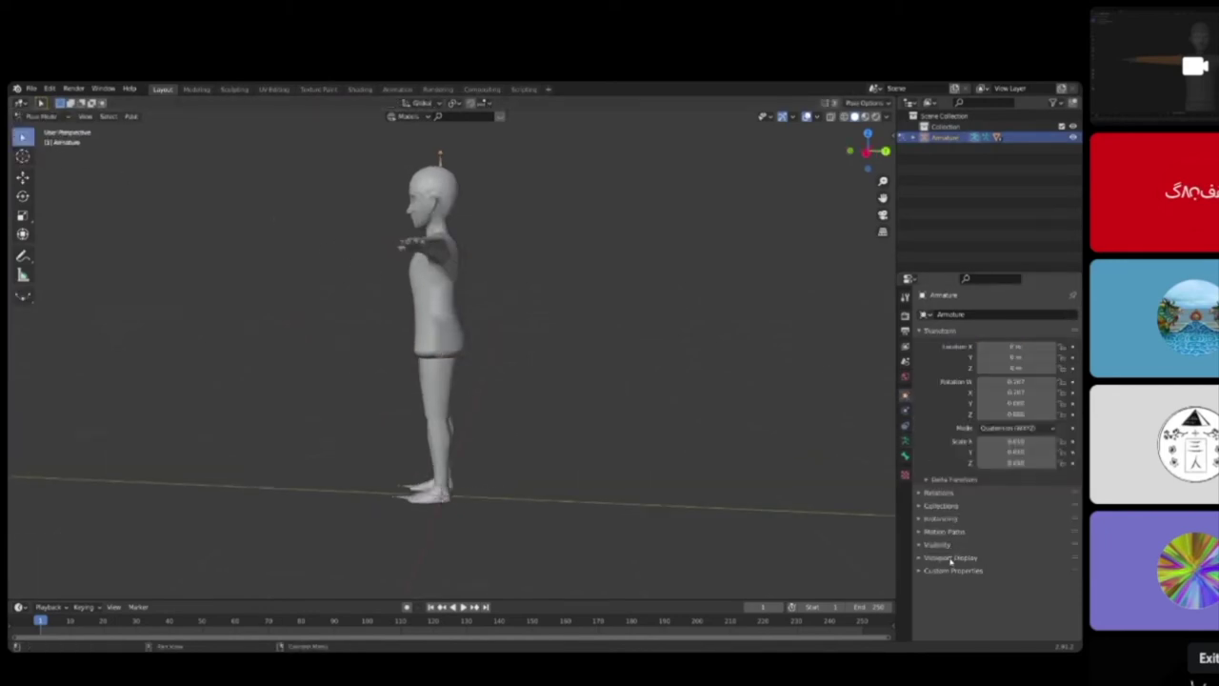
left_click(950, 558)
left_click(990, 598)
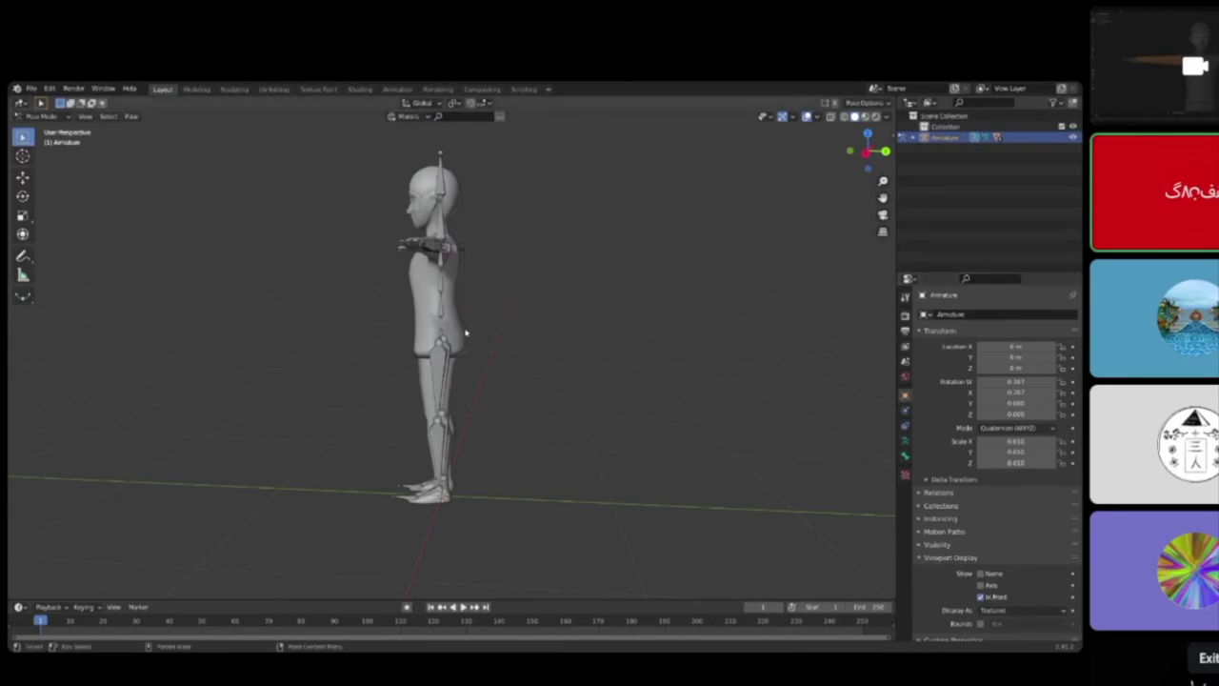
Step: In right side view, rotate the Avatar_LeftUpLeg bone forward and bend the lower leg back at the knee
key("KP_3")
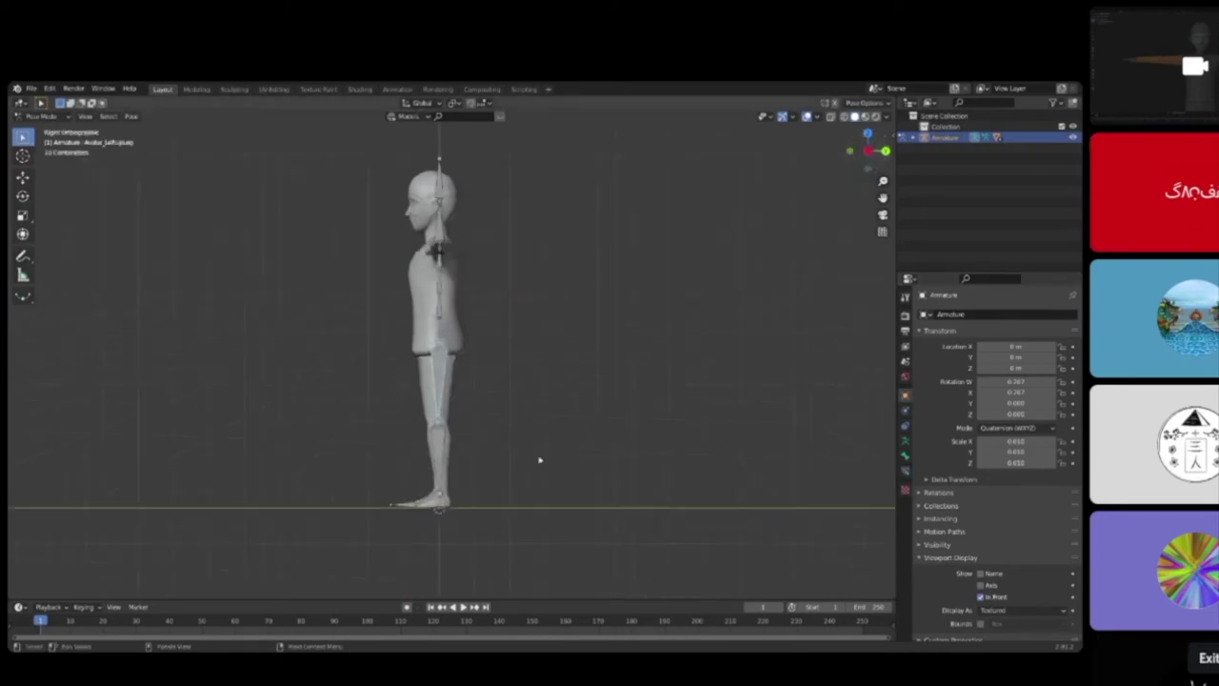
scroll(422, 419, "up", 6)
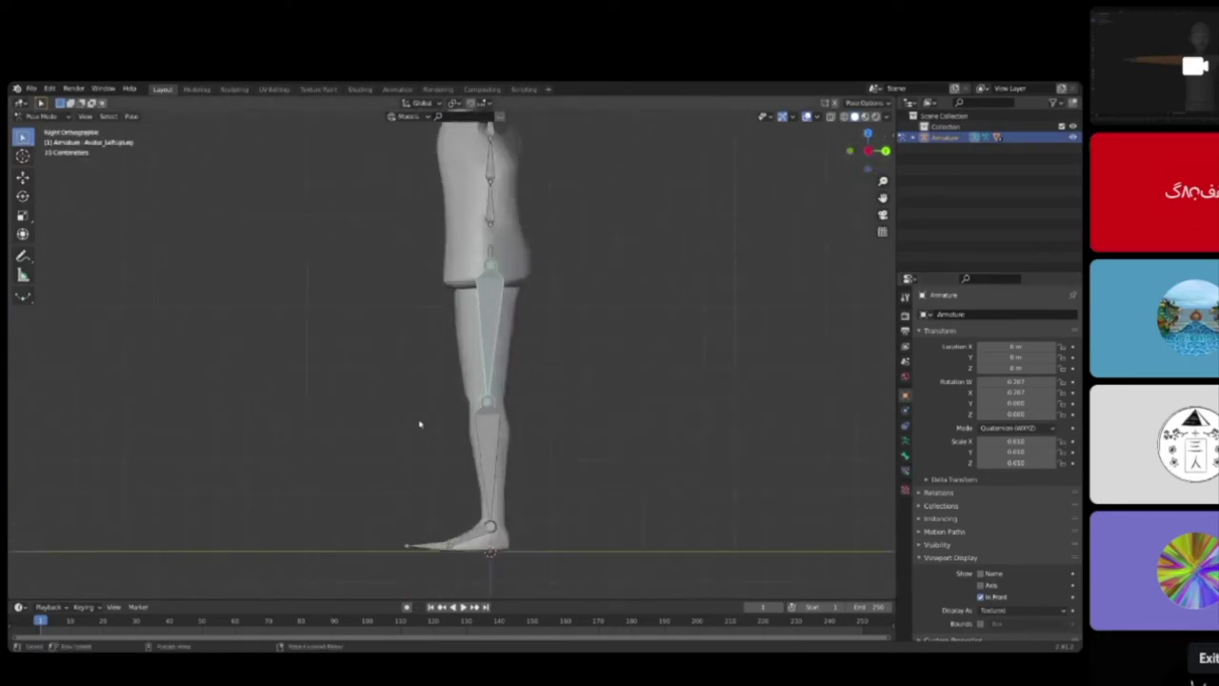
key("r")
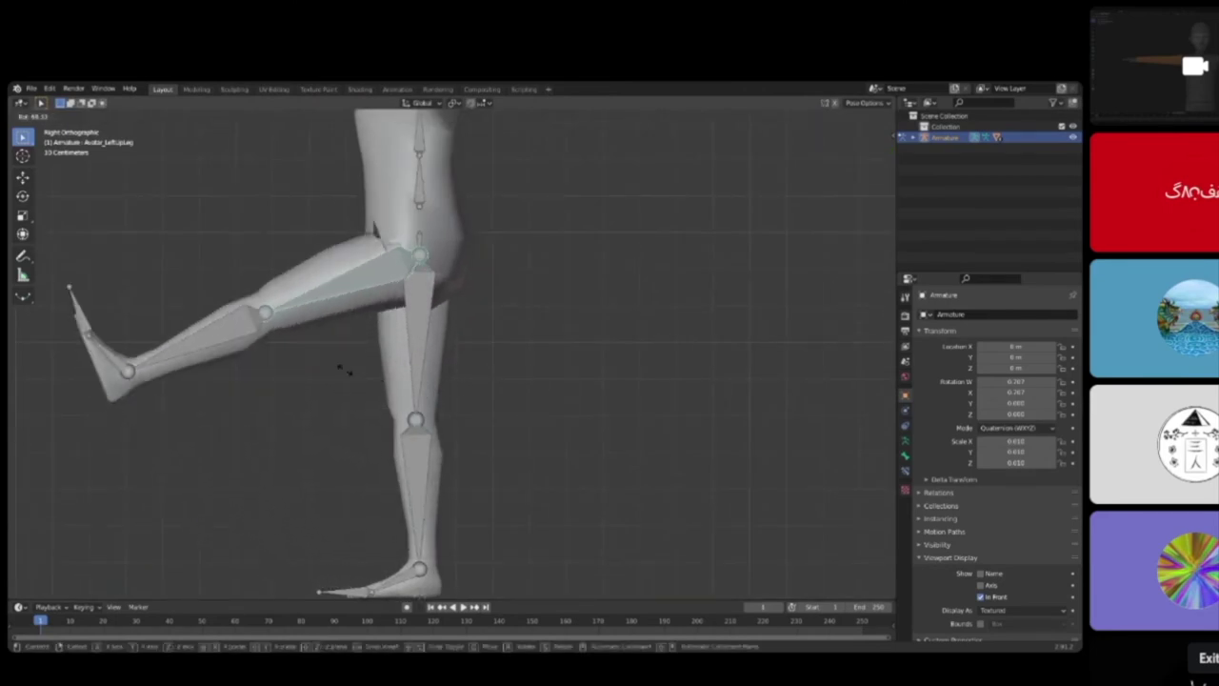
left_click(340, 367)
key("r")
left_click(285, 372)
middle_click_drag(299, 357, 305, 395)
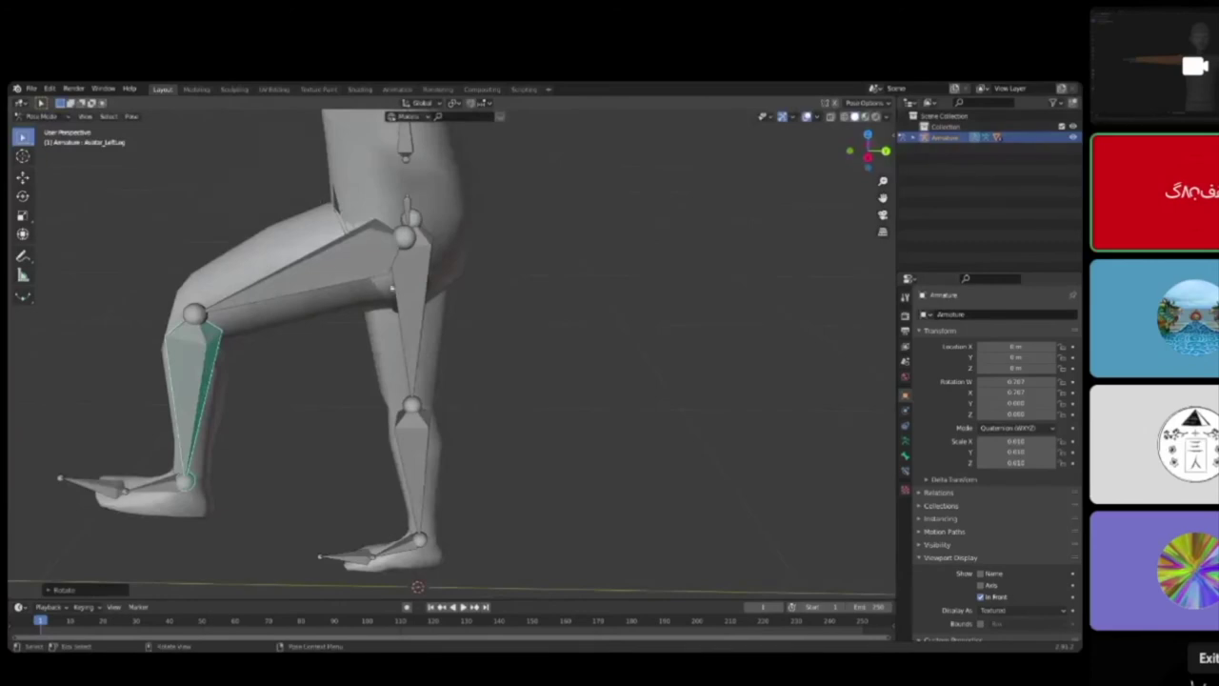
Step: Swing the left thigh bone through a trial rotation to test how the shirt's hem deforms
left_click(333, 282)
middle_click_drag(332, 282, 330, 289)
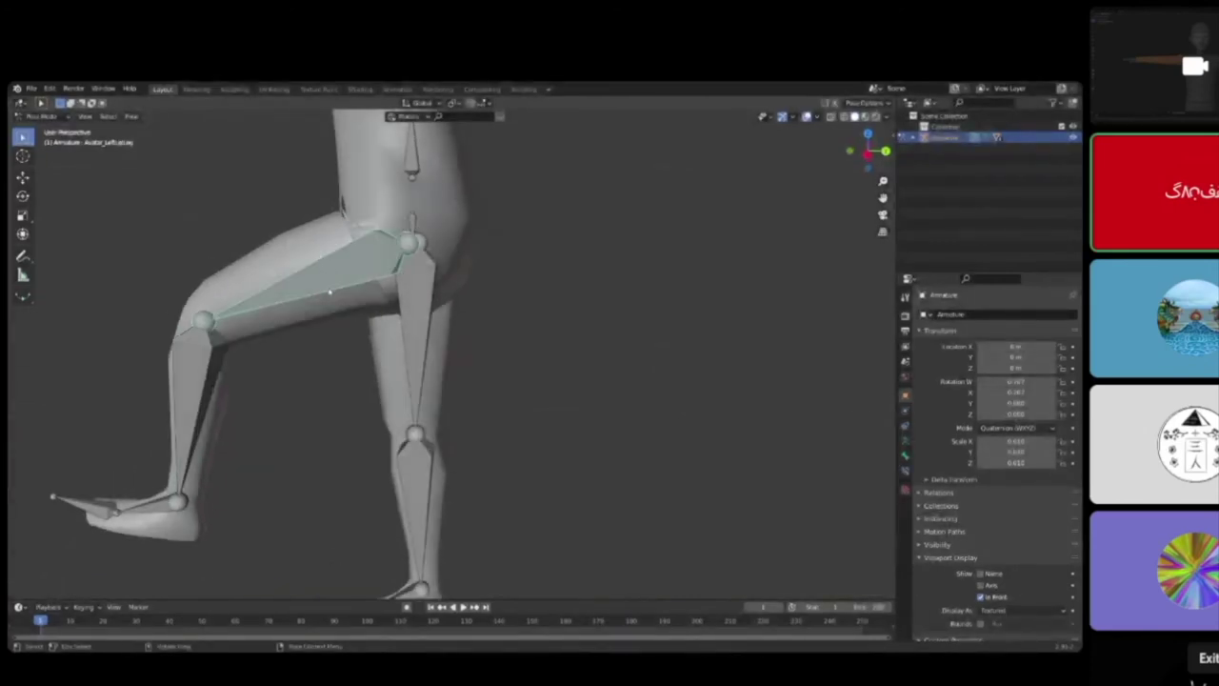
key("r")
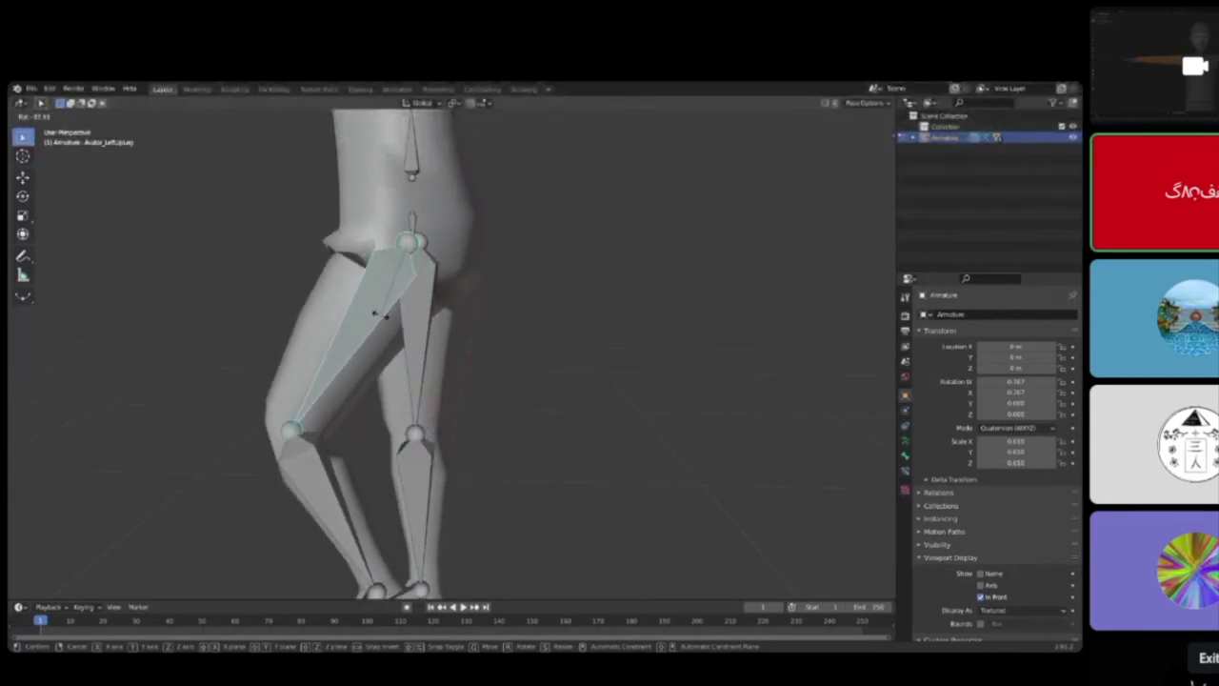
left_click(316, 185)
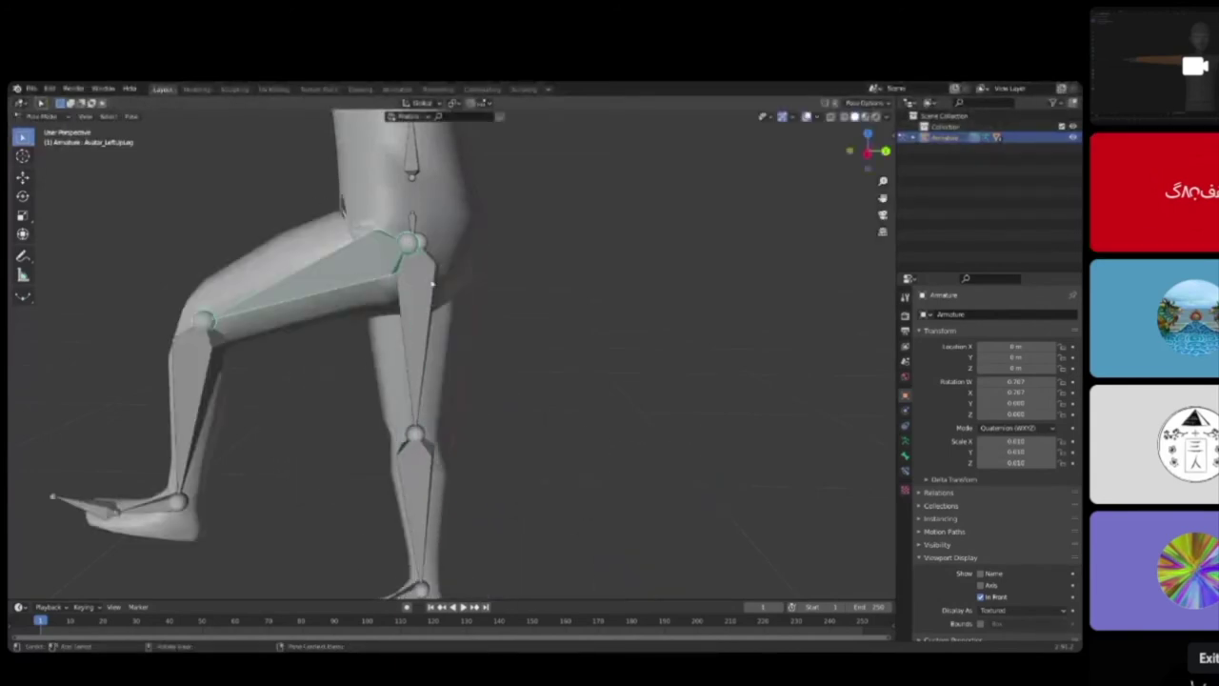
Step: Undo the left leg's test rotations to restore its straight pose
key("ctrl+z")
key("ctrl+z")
key("ctrl+z")
key("ctrl+z")
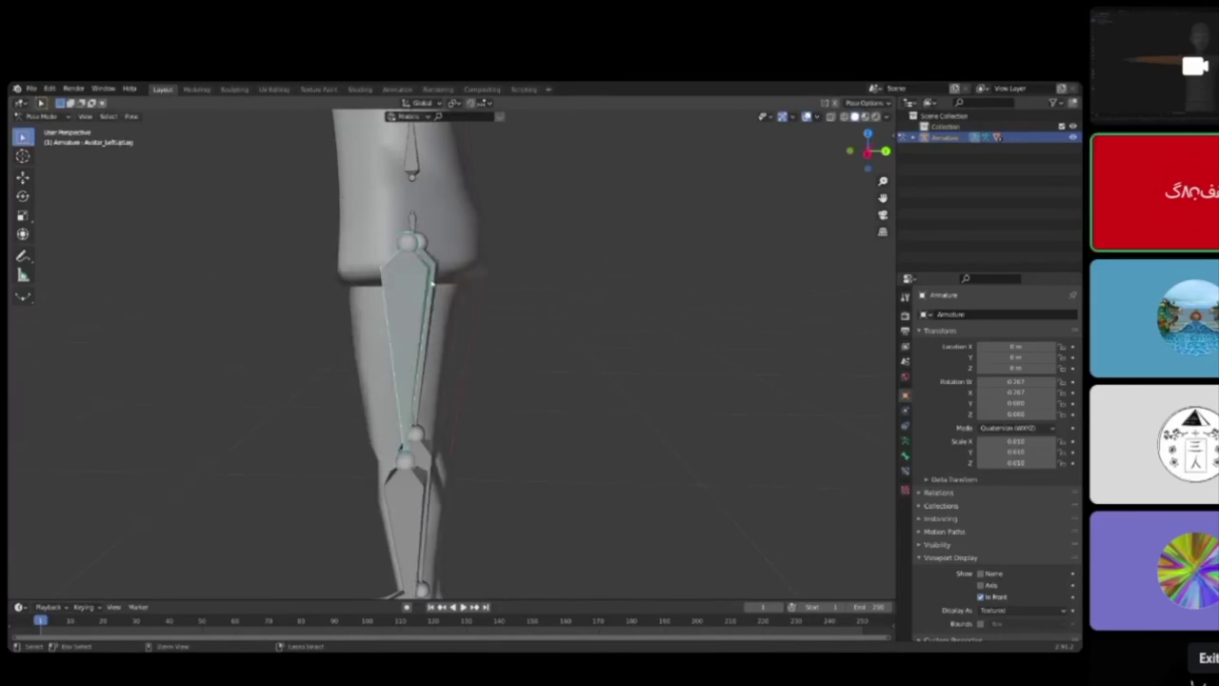
Step: Leave Pose Mode and make the shirt mesh the selected object in Object Mode
middle_click_drag(432, 282, 575, 296)
scroll(574, 295, "down", 5)
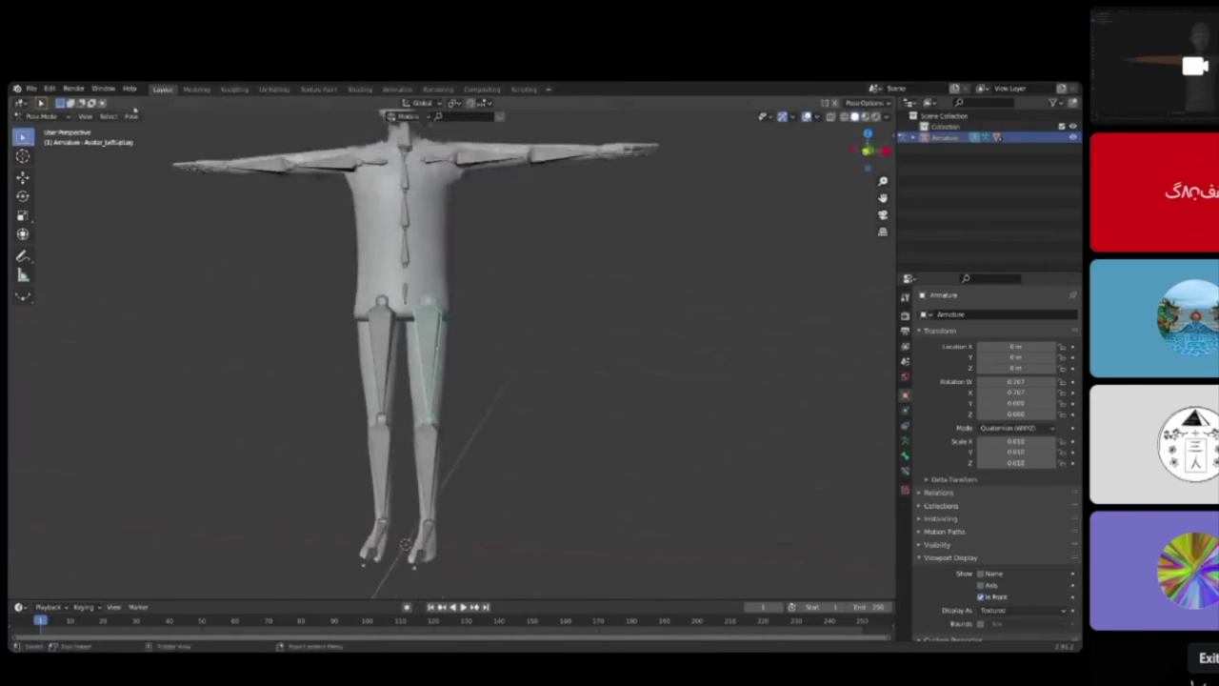
left_click(43, 115)
left_click(43, 129)
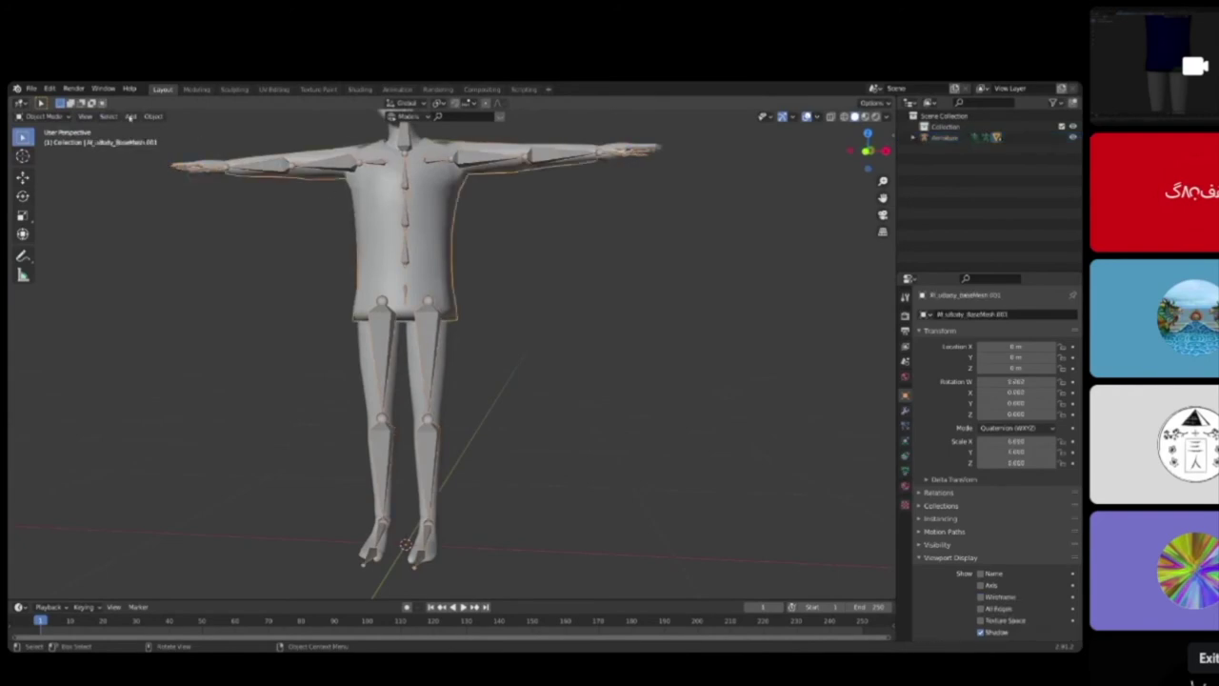
left_click(64, 115)
left_click(71, 178)
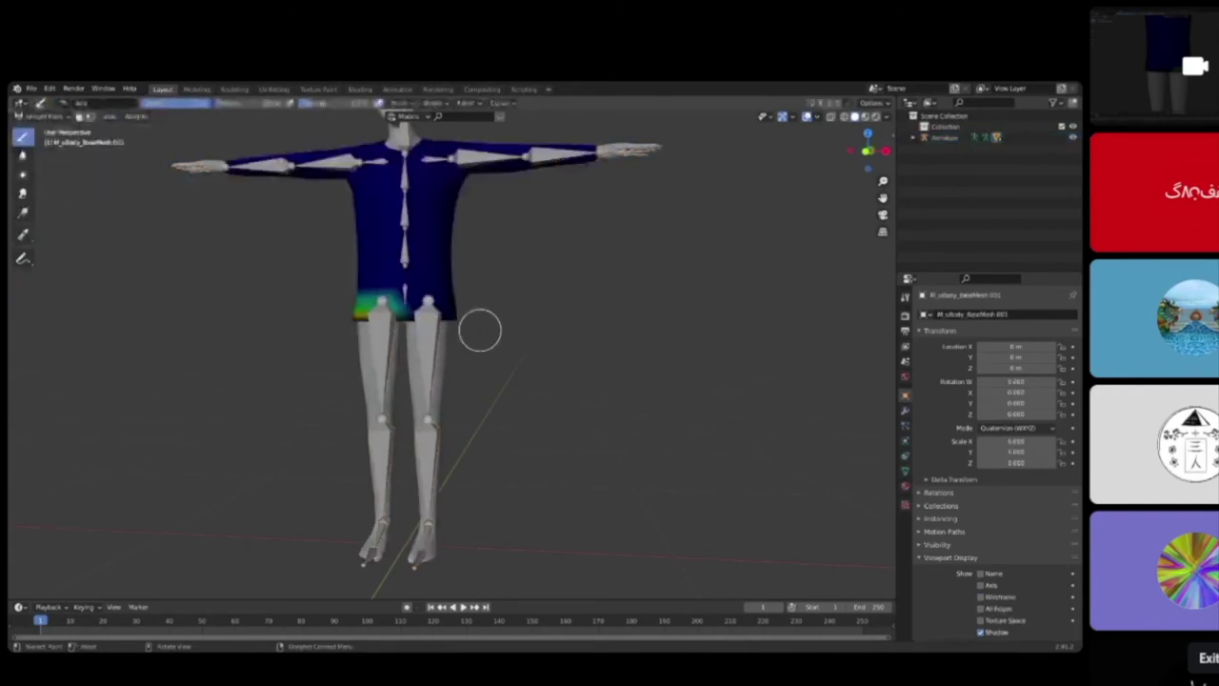
scroll(479, 331, "up", 5)
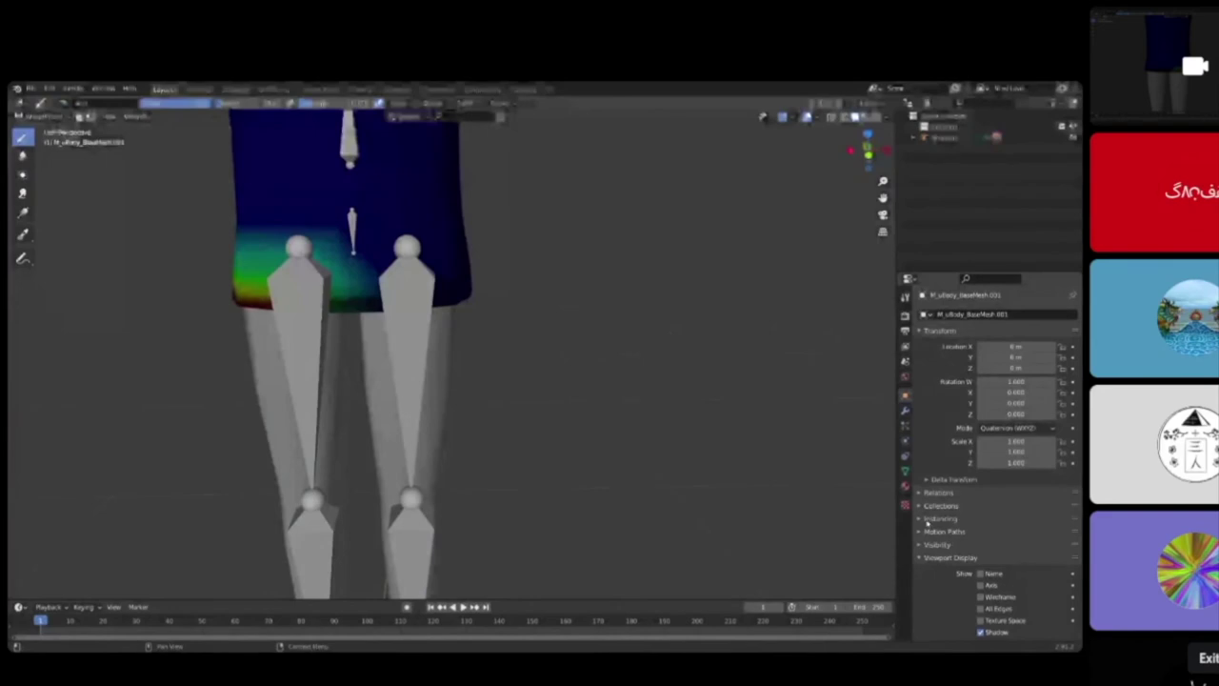
key("Tab")
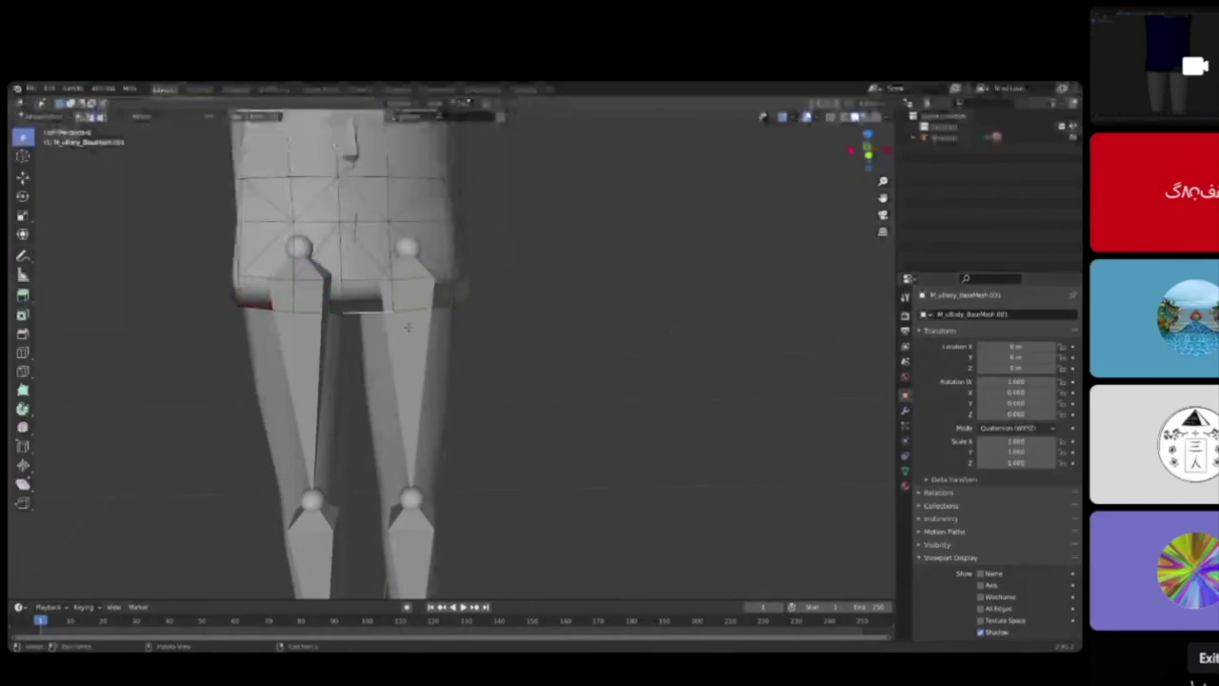
key("Tab")
left_click(41, 116)
left_click(44, 129)
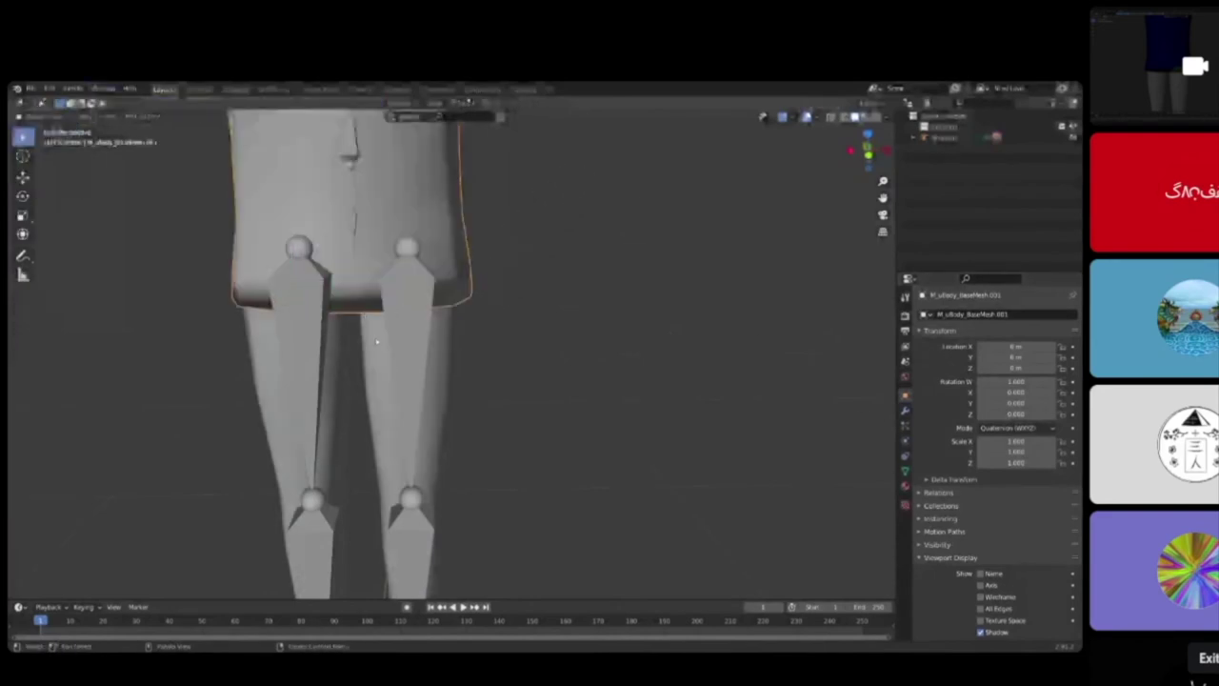
Step: Turn off the armature's In Front display and open the shirt mesh in Weight Paint mode
left_click(416, 357)
left_click(981, 597)
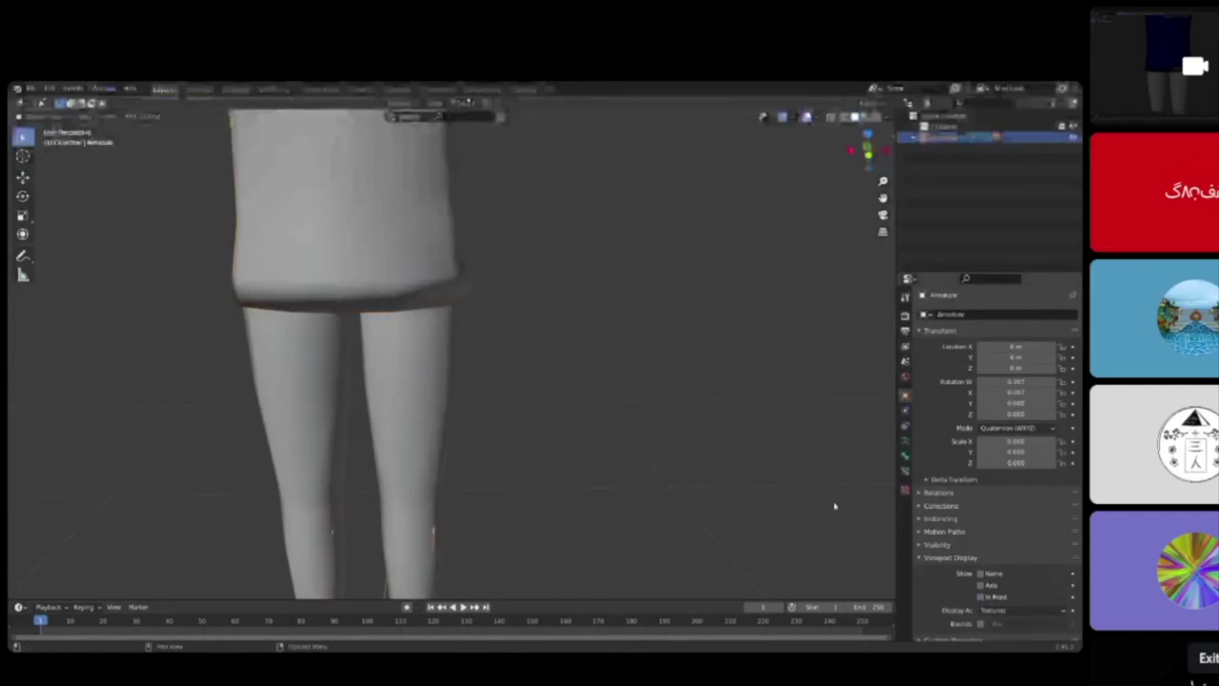
left_click(330, 245)
left_click(47, 103)
left_click(48, 174)
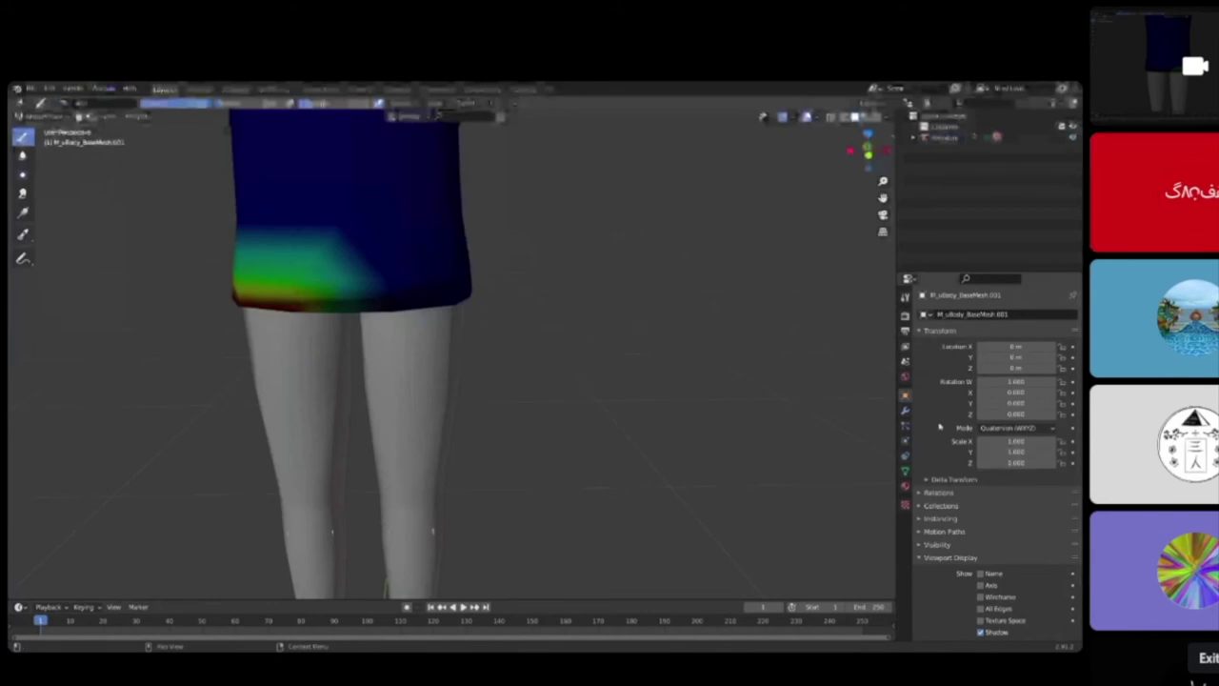
Step: Make Avatar_LeftUpLeg the active vertex group and paint added weight above the hem on the shirt's left front
left_click(905, 470)
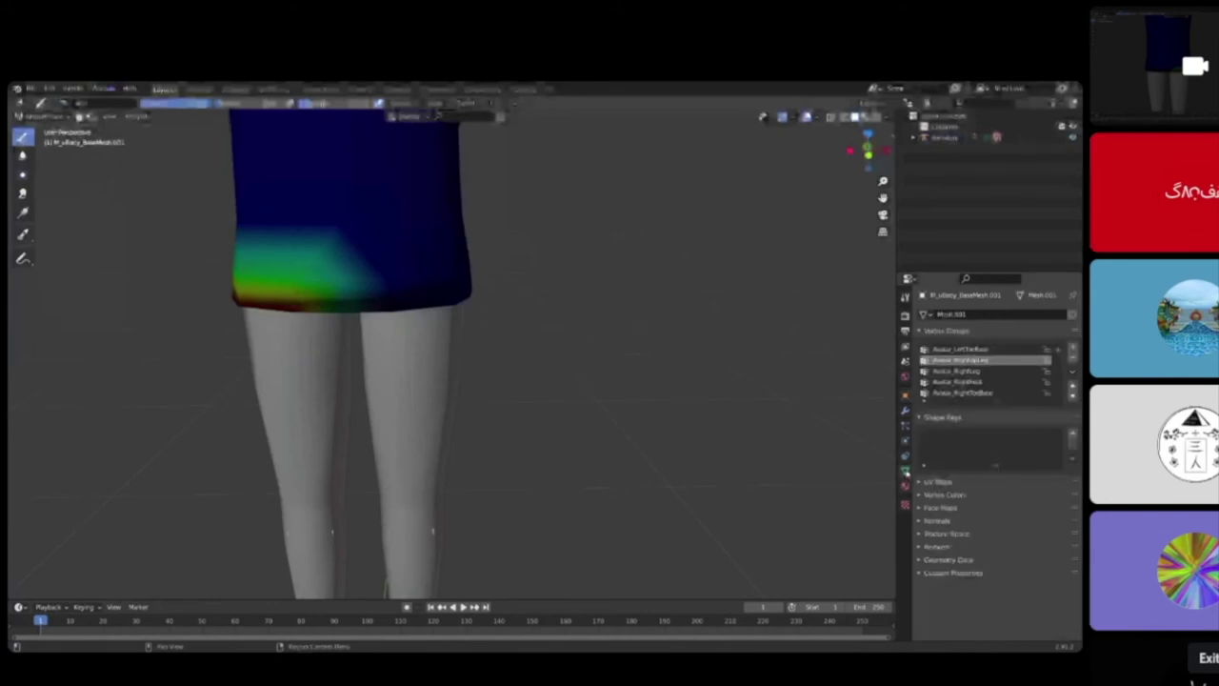
left_click(989, 364)
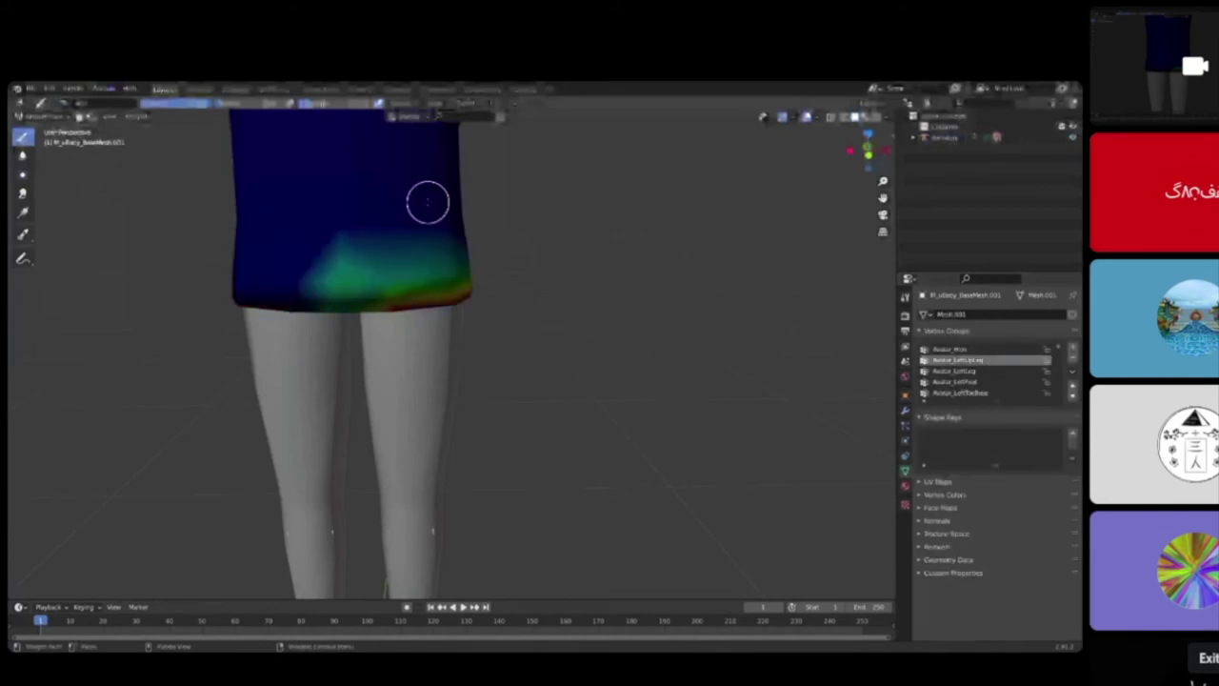
middle_click_drag(429, 202, 467, 269, "shift")
middle_click_drag(468, 358, 471, 317)
scroll(445, 304, "up", 3)
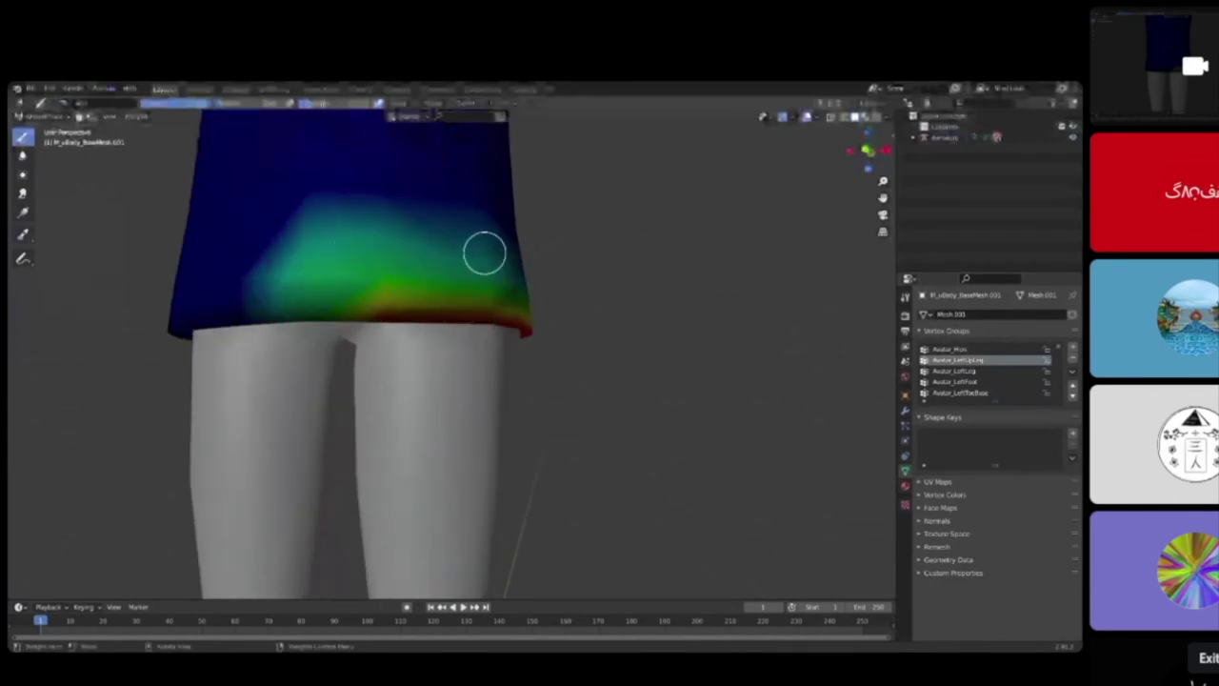
middle_click_drag(485, 253, 472, 265)
left_click_drag(415, 249, 303, 245)
Step: Extend the Avatar_LeftUpLeg weights around the shirt's left side and onto the back above the hem
middle_click_drag(462, 262, 417, 274)
mouse_move(338, 297)
middle_mouse_down()
mouse_move(421, 303)
mouse_move(351, 296)
middle_mouse_up()
left_click_drag(435, 279, 343, 267)
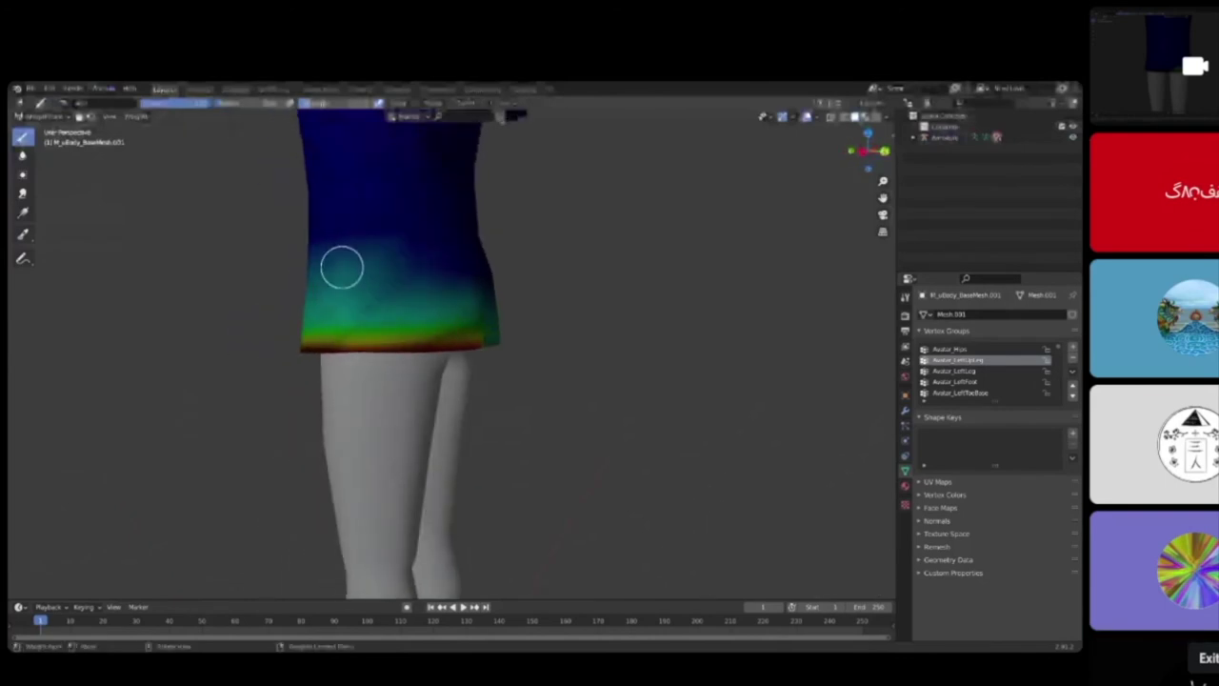
middle_click_drag(383, 286, 286, 291)
left_click_drag(395, 269, 466, 272)
middle_click_drag(497, 284, 444, 291)
left_click_drag(457, 286, 514, 311)
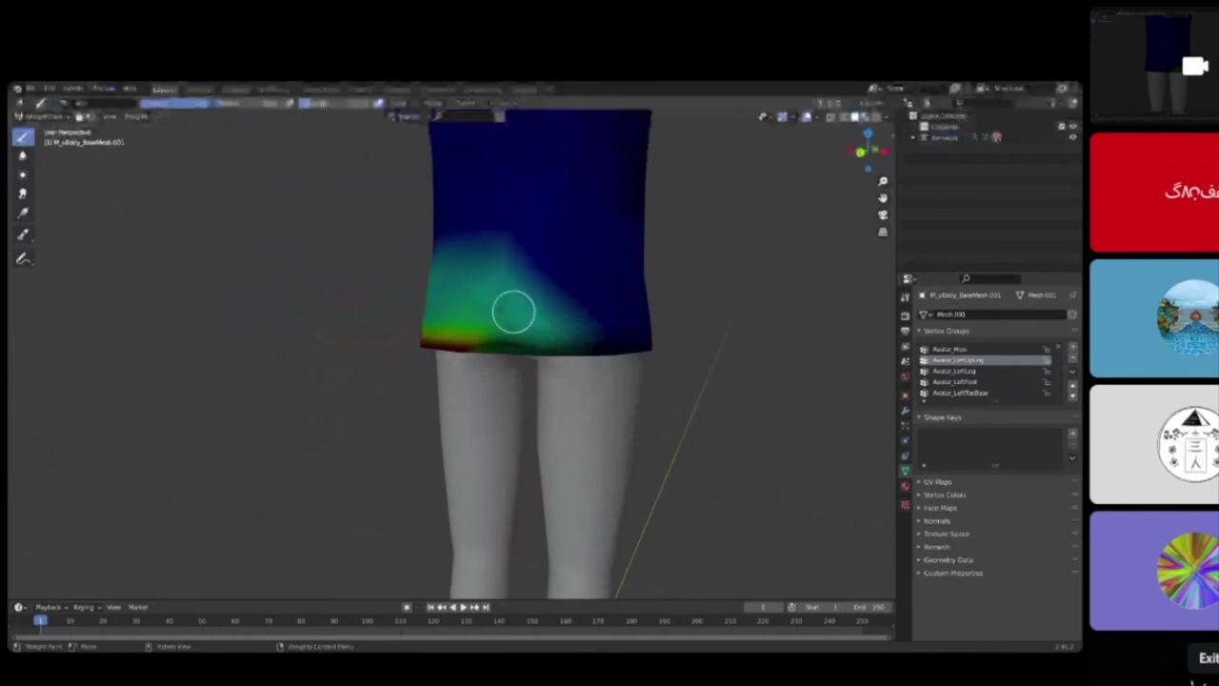
Step: Build up the Avatar_LeftUpLeg weights with further strokes along the lower hem band around the left thigh
middle_click_drag(471, 309, 525, 310)
middle_click_drag(337, 295, 424, 295)
left_click_drag(467, 321, 290, 315)
middle_click_drag(289, 314, 398, 322)
left_click_drag(414, 329, 264, 321)
middle_click_drag(264, 321, 343, 321)
left_click_drag(343, 320, 512, 326)
middle_click_drag(512, 326, 460, 331)
middle_click_drag(525, 372, 558, 359)
mouse_move(449, 346)
middle_mouse_down()
mouse_move(485, 305)
mouse_move(447, 299)
mouse_move(484, 281)
mouse_move(467, 280)
middle_mouse_up()
scroll(463, 285, "down", 3)
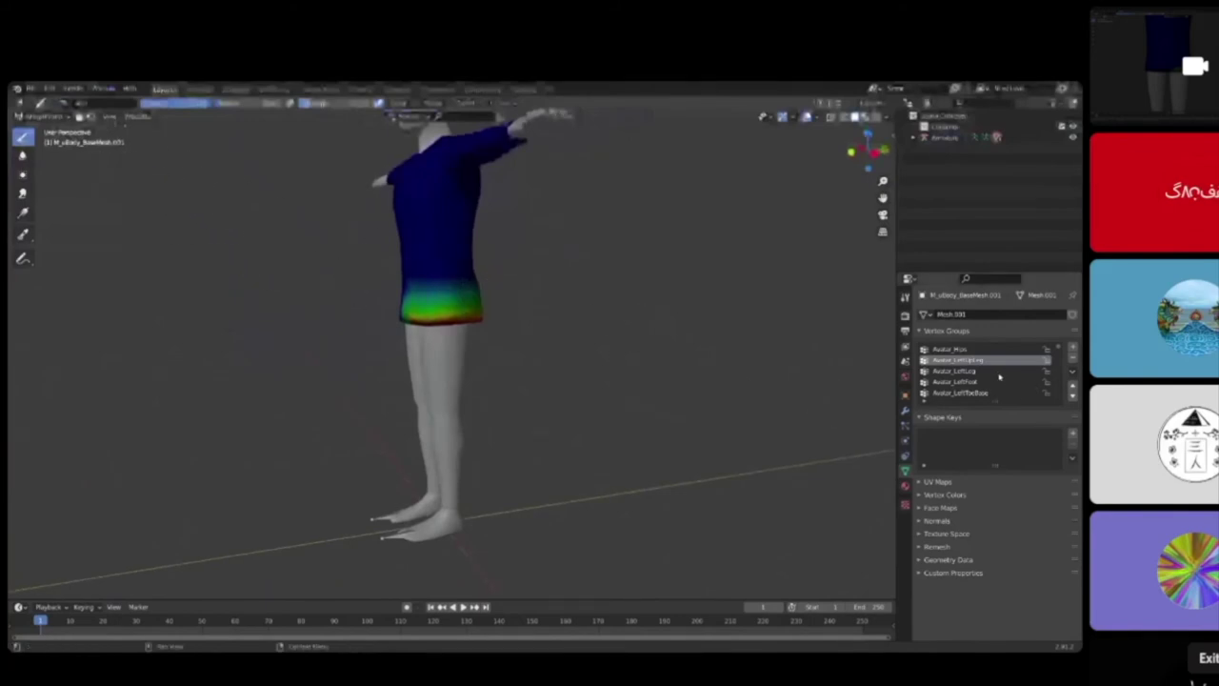
Step: Make Avatar_Hips the active vertex group and examine its weights around the shirt's hem from all sides
left_click(972, 350)
scroll(589, 334, "up", 4)
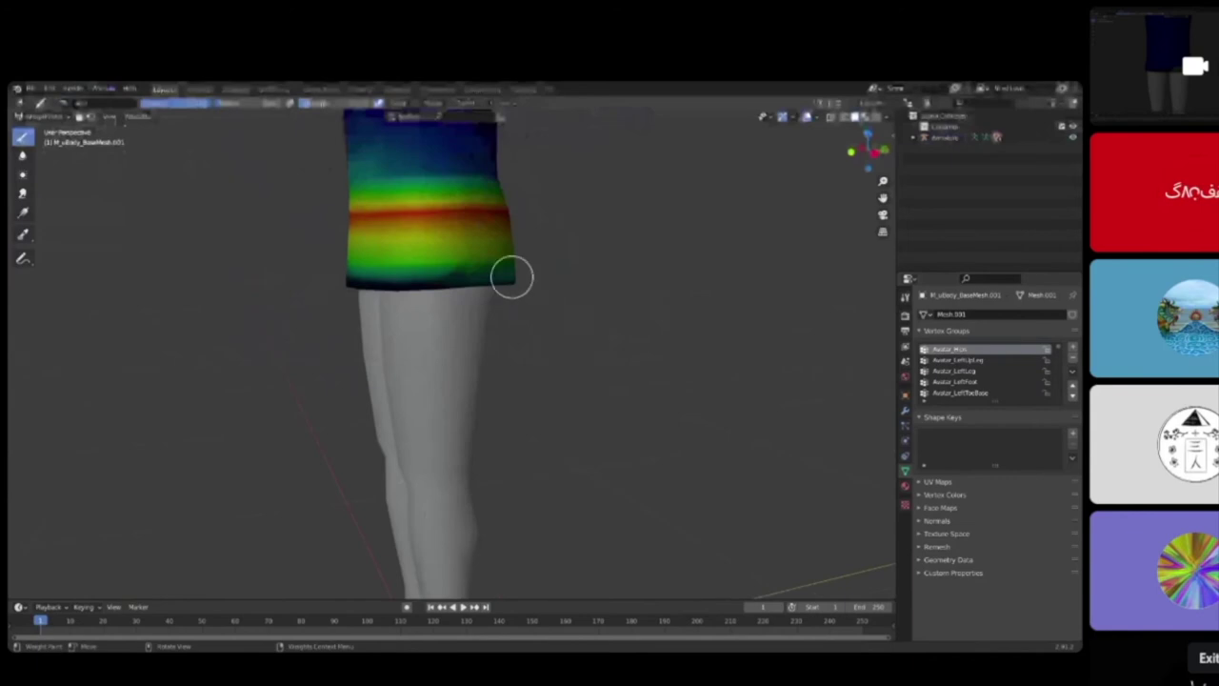
middle_click_drag(336, 284, 405, 298)
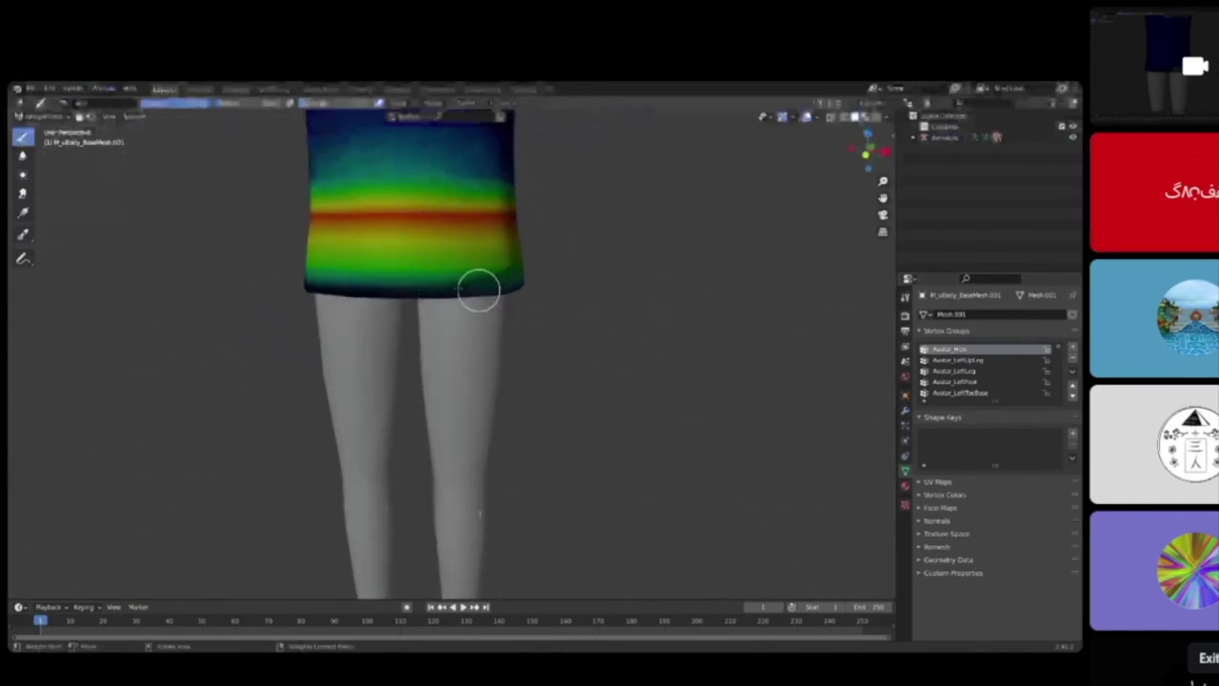
middle_click_drag(377, 295, 404, 288)
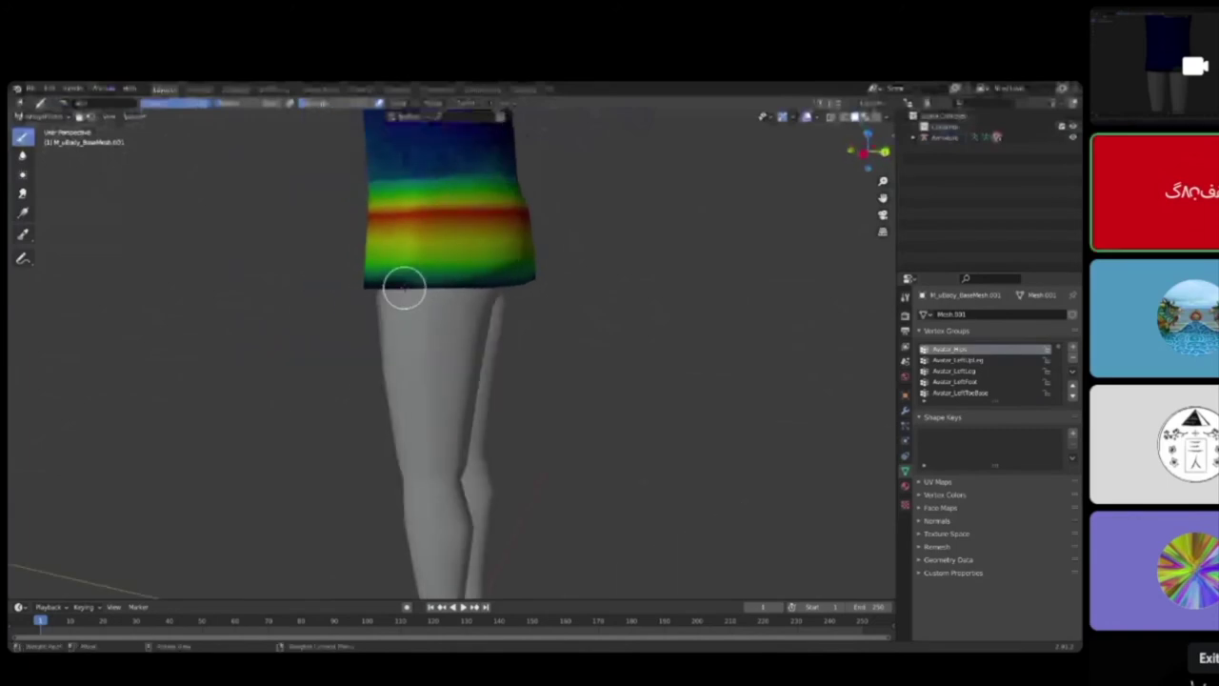
middle_click_drag(526, 288, 438, 284)
mouse_move(626, 289)
middle_mouse_down()
mouse_move(521, 301)
mouse_move(484, 289)
mouse_move(506, 287)
middle_mouse_up()
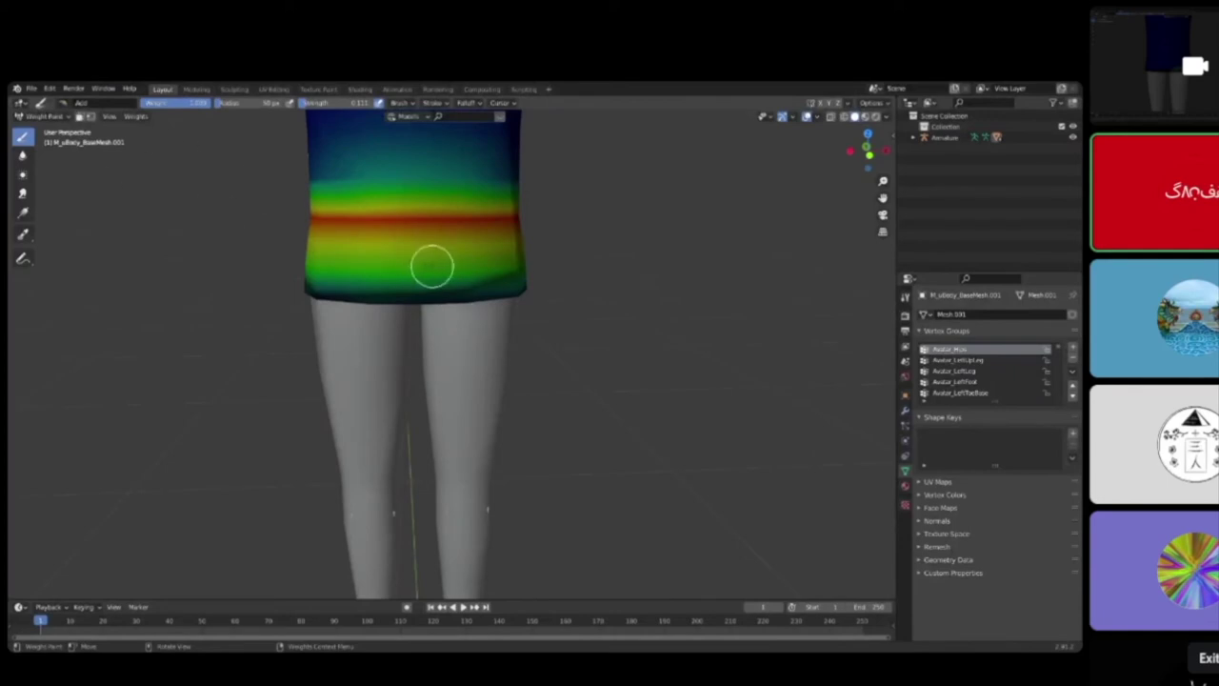
middle_click_drag(432, 265, 375, 245)
Step: Leave Weight Paint mode, select the armature and enter Pose Mode
left_click(43, 115)
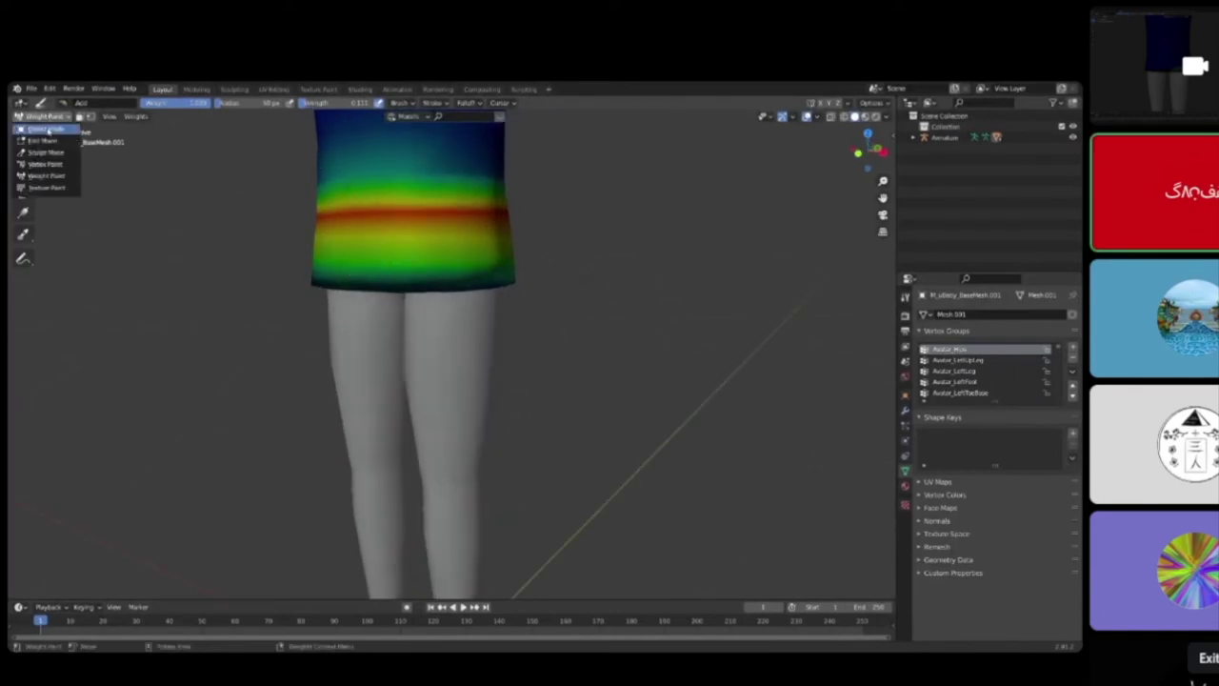
left_click(46, 129)
scroll(468, 289, "down", 3)
scroll(430, 497, "down", 2)
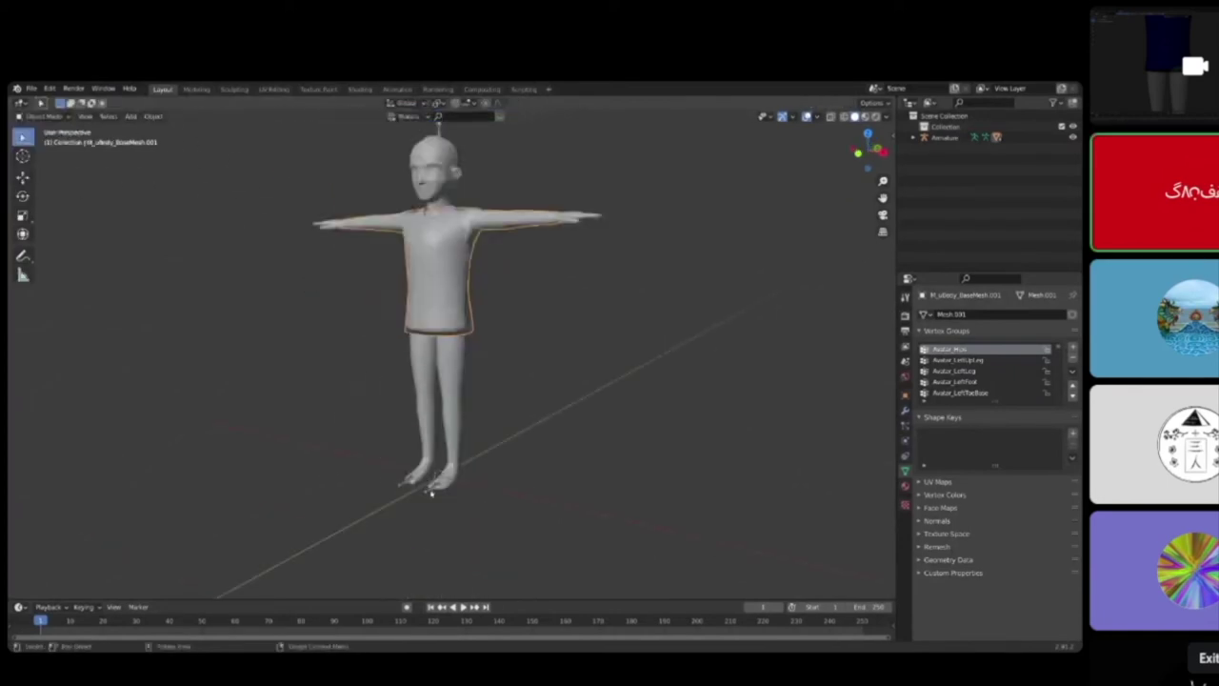
left_click(431, 491)
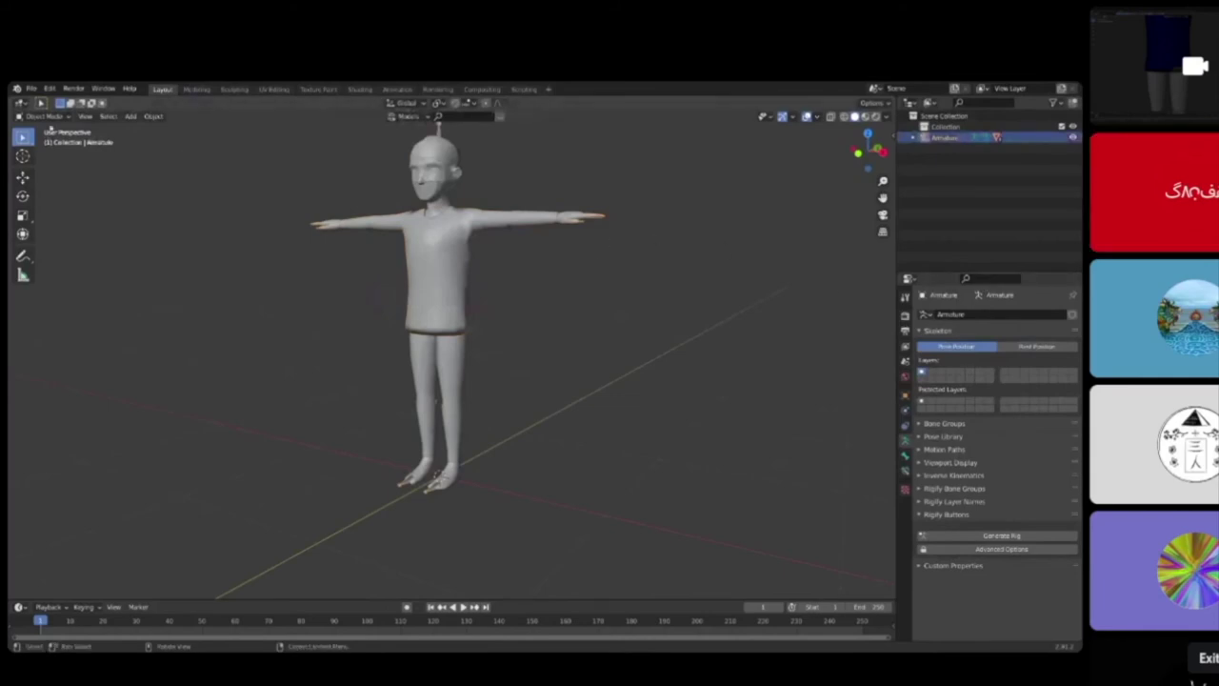
left_click(43, 116)
left_click(53, 152)
Step: Swing the Avatar_LeftUpLeg bone forward to test how the shirt's hem deforms, and undo the rotation
middle_click_drag(574, 377, 558, 353)
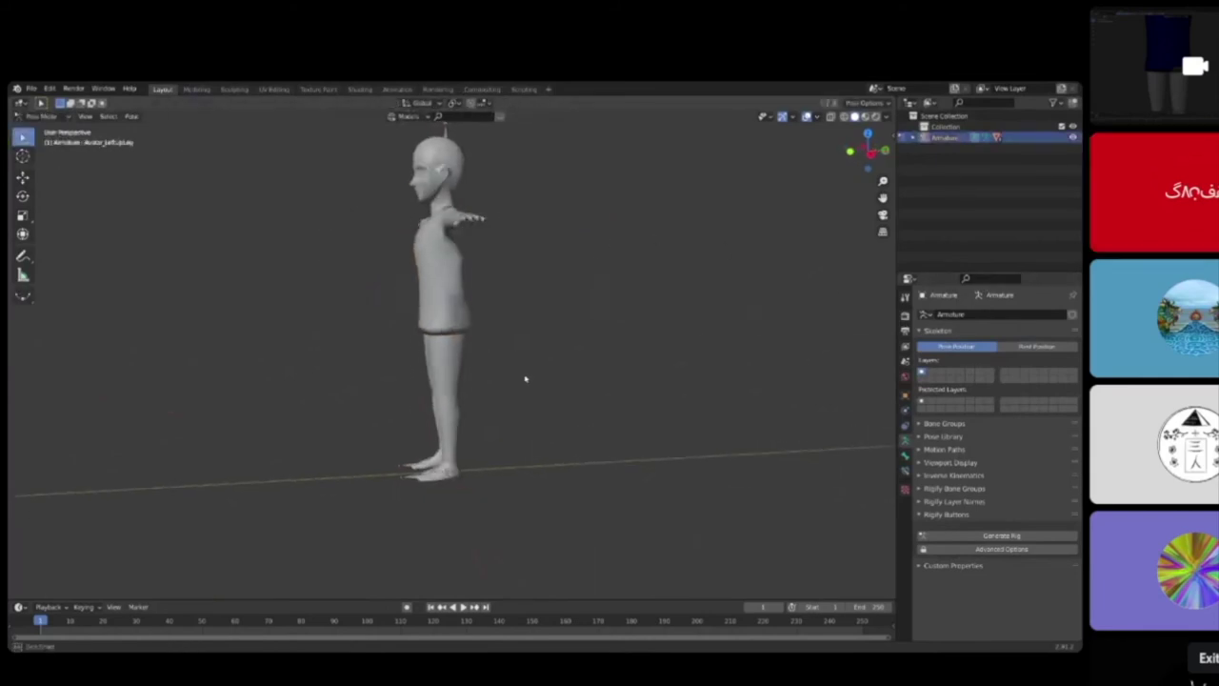
key("r")
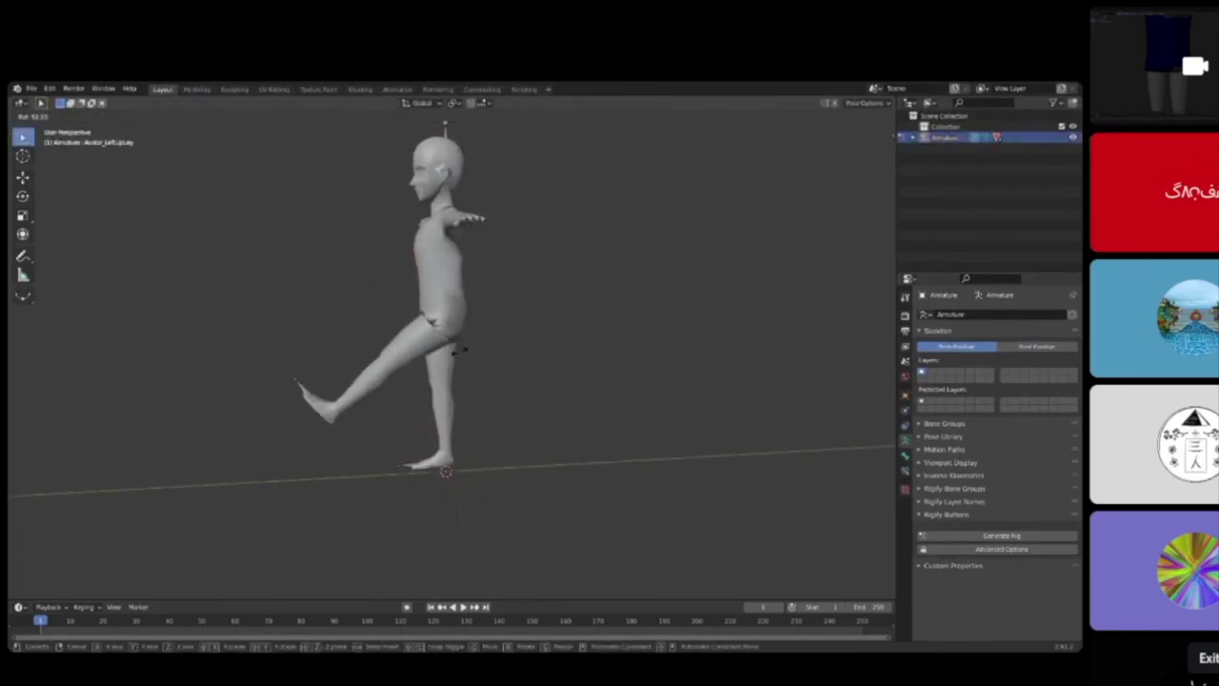
left_click(458, 340)
scroll(458, 340, "up", 10)
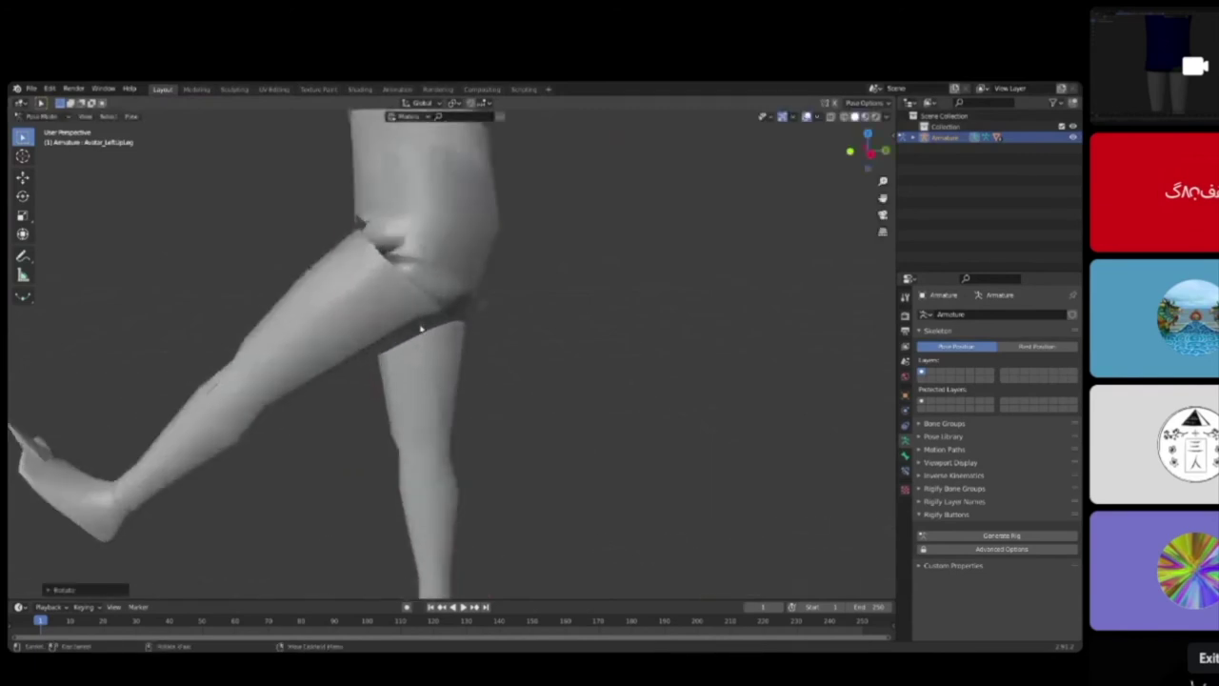
middle_click_drag(616, 400, 402, 328, "shift")
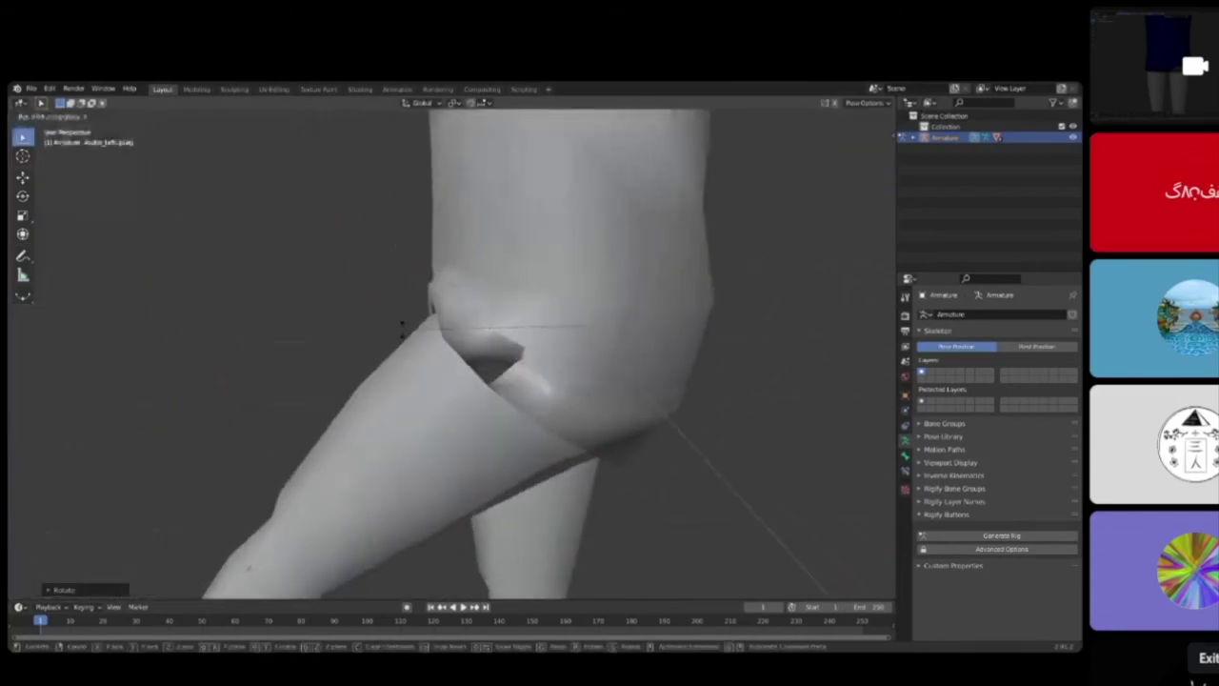
left_click_drag(421, 381, 482, 394)
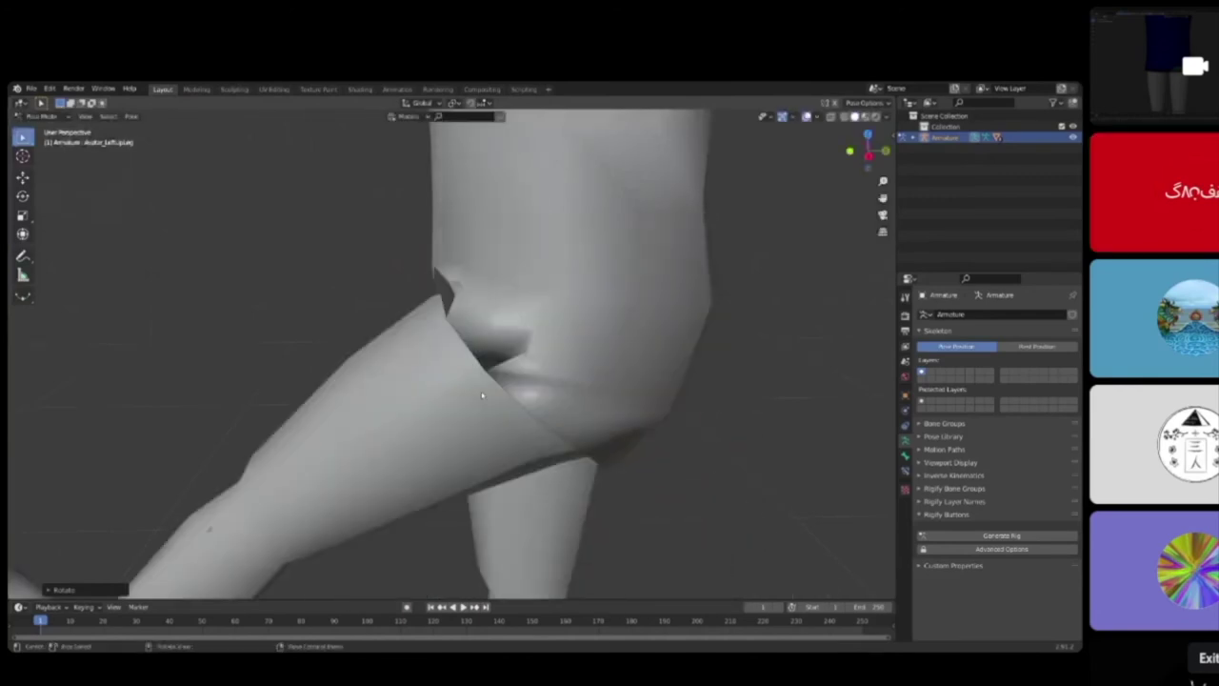
key("ctrl+z")
Step: Leave armature editing and open the shirt mesh in Edit Mode, viewed from below the hem
middle_click_drag(495, 356, 403, 392)
key("Tab")
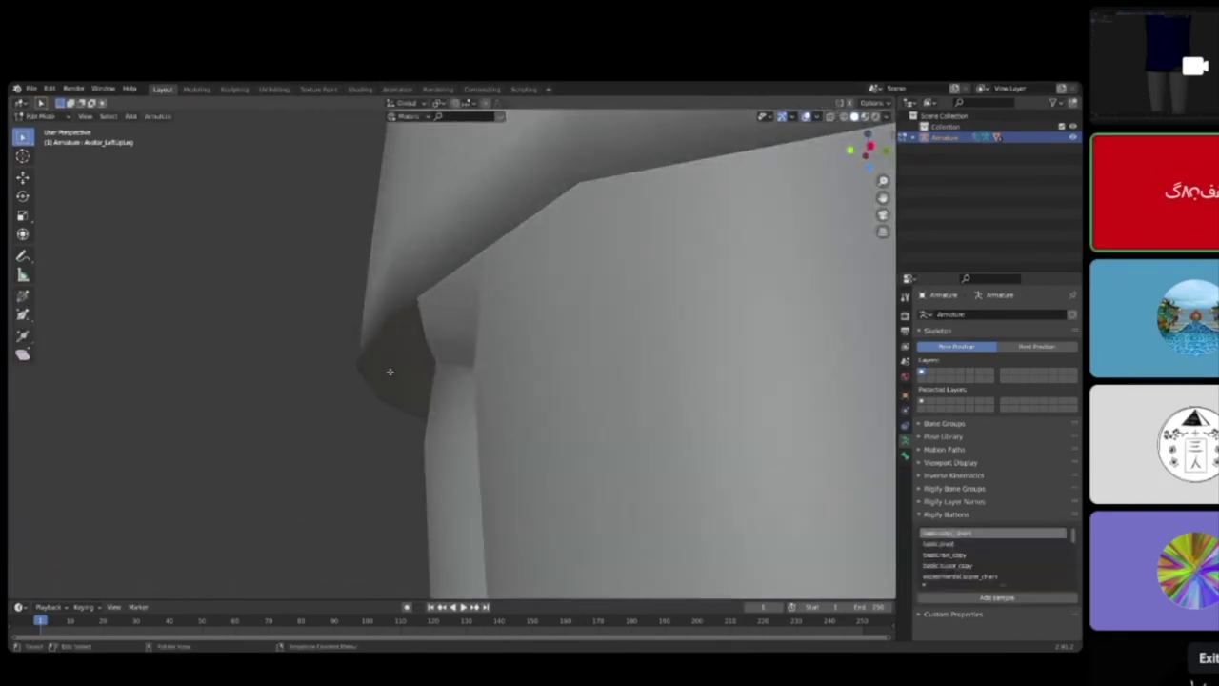
left_click(65, 119)
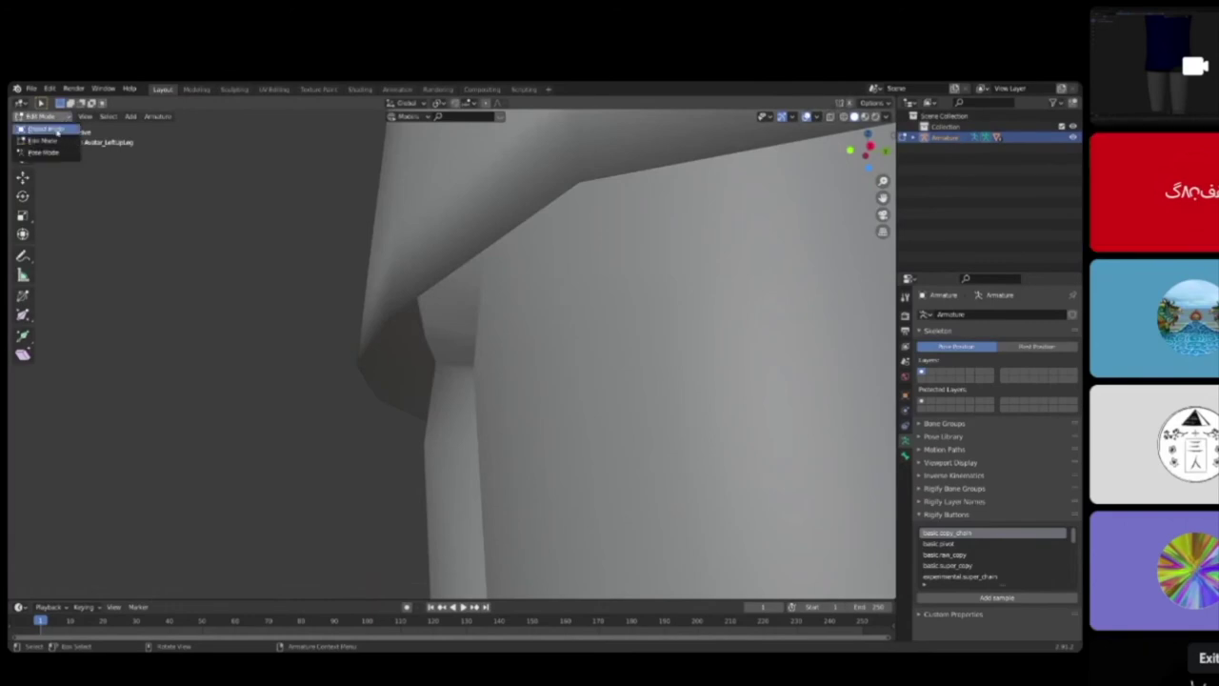
left_click(40, 129)
left_click(411, 308)
key("Tab")
Step: Select the ring of inward-folded faces along the underside of the shirt's hem using shortest-path picks
middle_click_drag(411, 327, 384, 329)
left_click(385, 303)
scroll(396, 318, "down", 2)
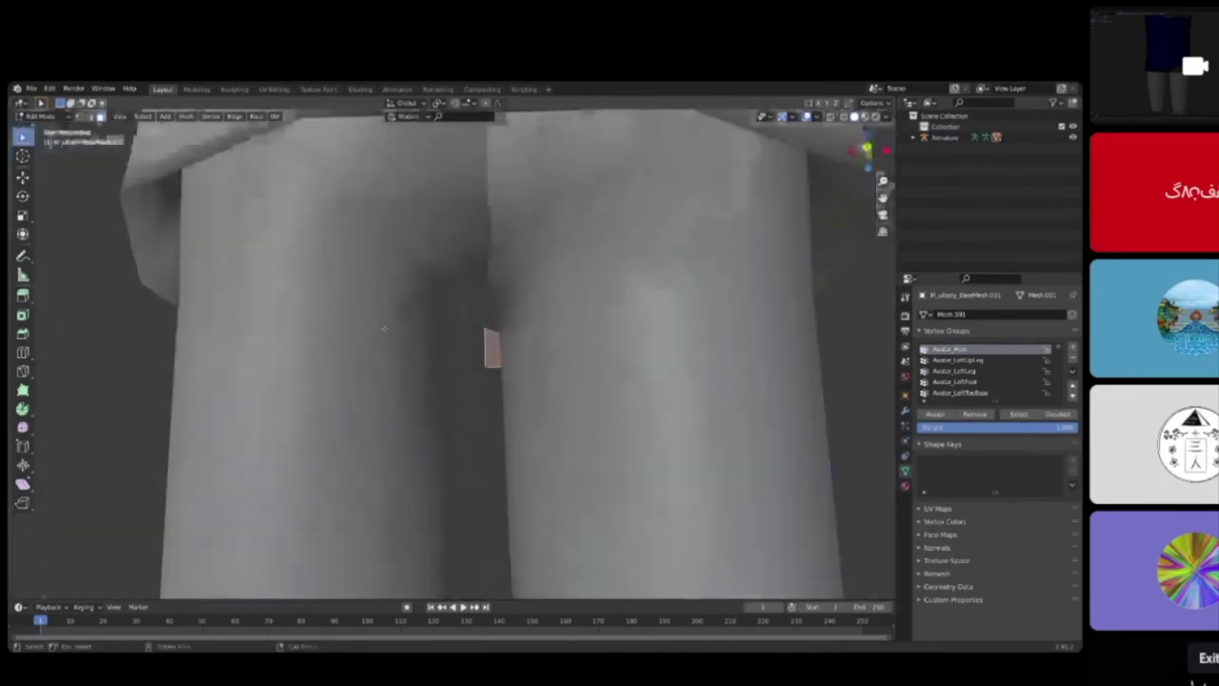
left_click(174, 276, "ctrl")
middle_click_drag(294, 291, 412, 284)
left_click(138, 303, "ctrl")
middle_click_drag(381, 333, 44, 295)
left_click(369, 377, "ctrl")
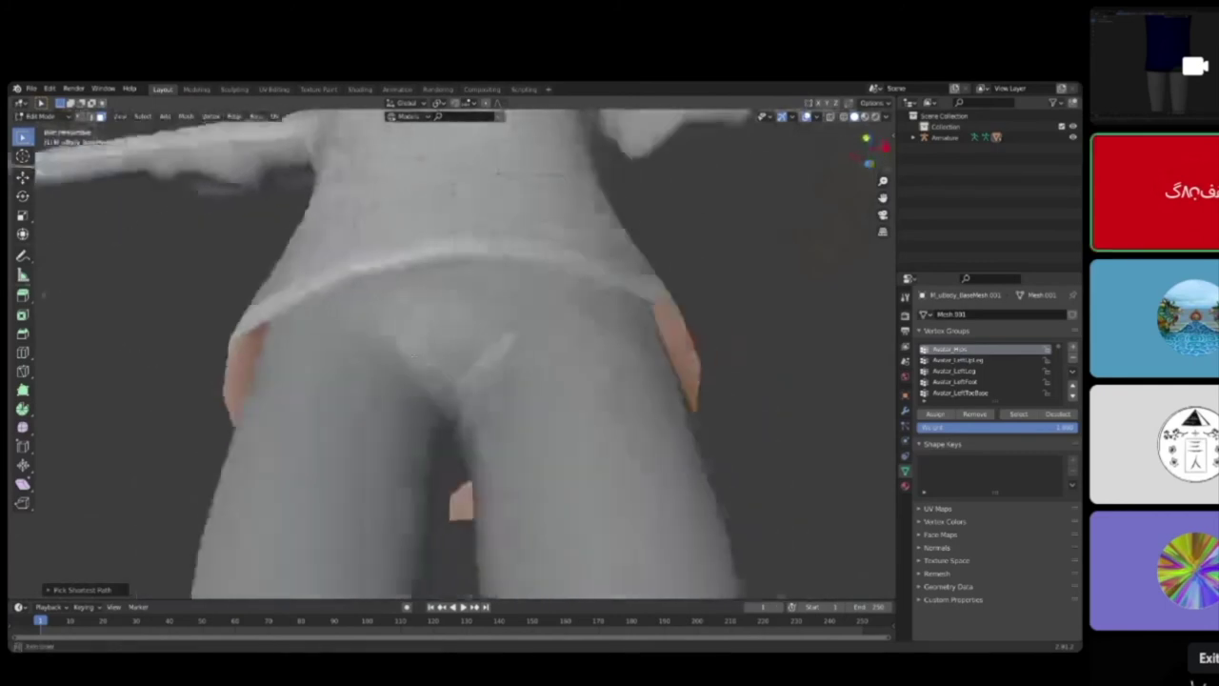
Step: Delete the selected ring of inner hem faces and return to Object Mode
middle_click_drag(413, 356, 541, 366)
key("x")
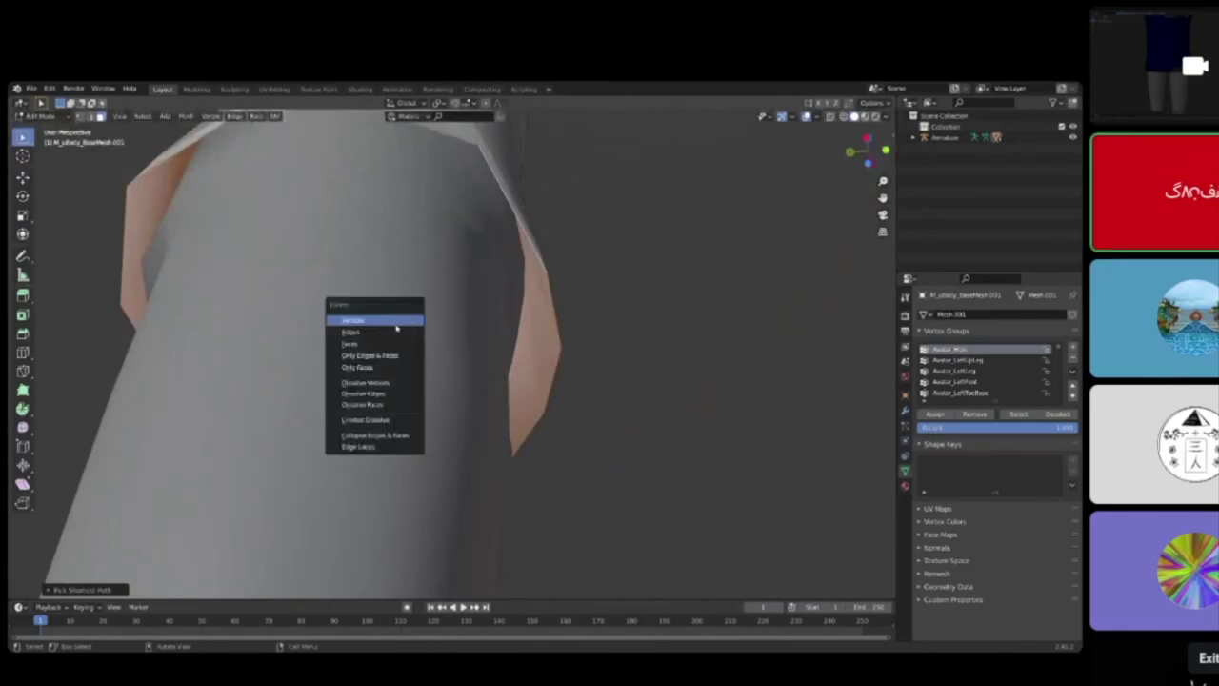
left_click(381, 334)
middle_click_drag(379, 339, 215, 337)
scroll(384, 323, "down", 3)
middle_click_drag(215, 191, 102, 175)
left_click(38, 116)
left_click(43, 129)
Step: Select the armature at the character's feet and switch it to Pose Mode
scroll(481, 215, "down", 3)
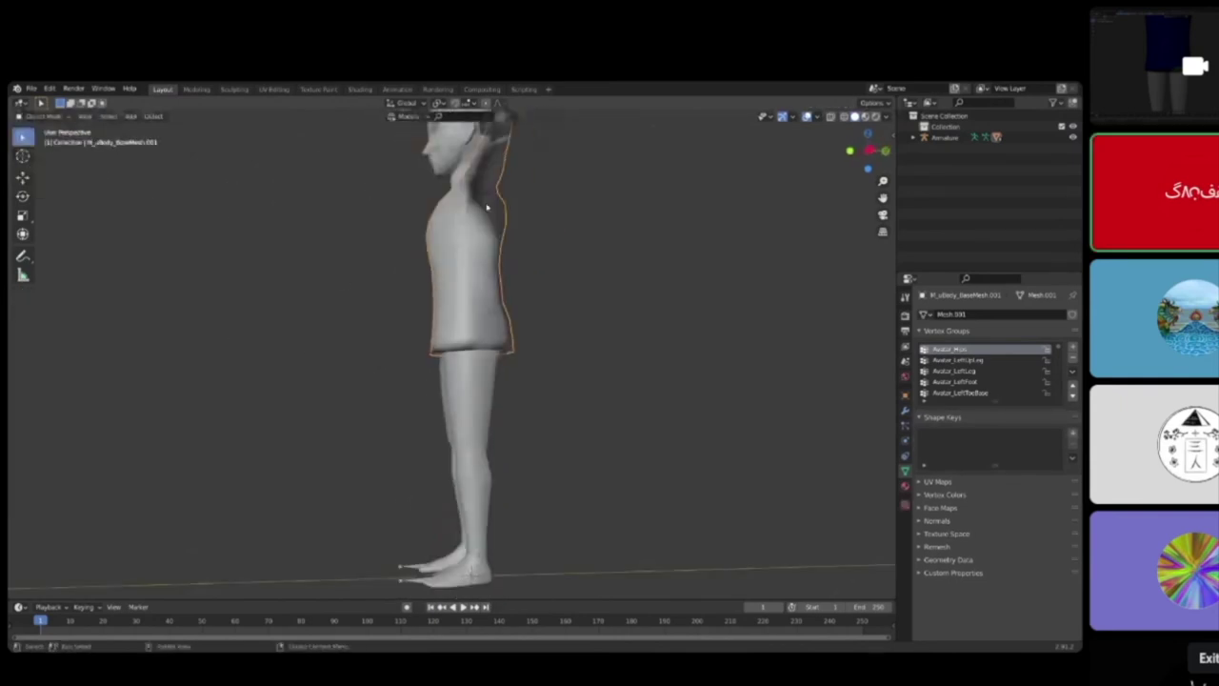
left_click(405, 570)
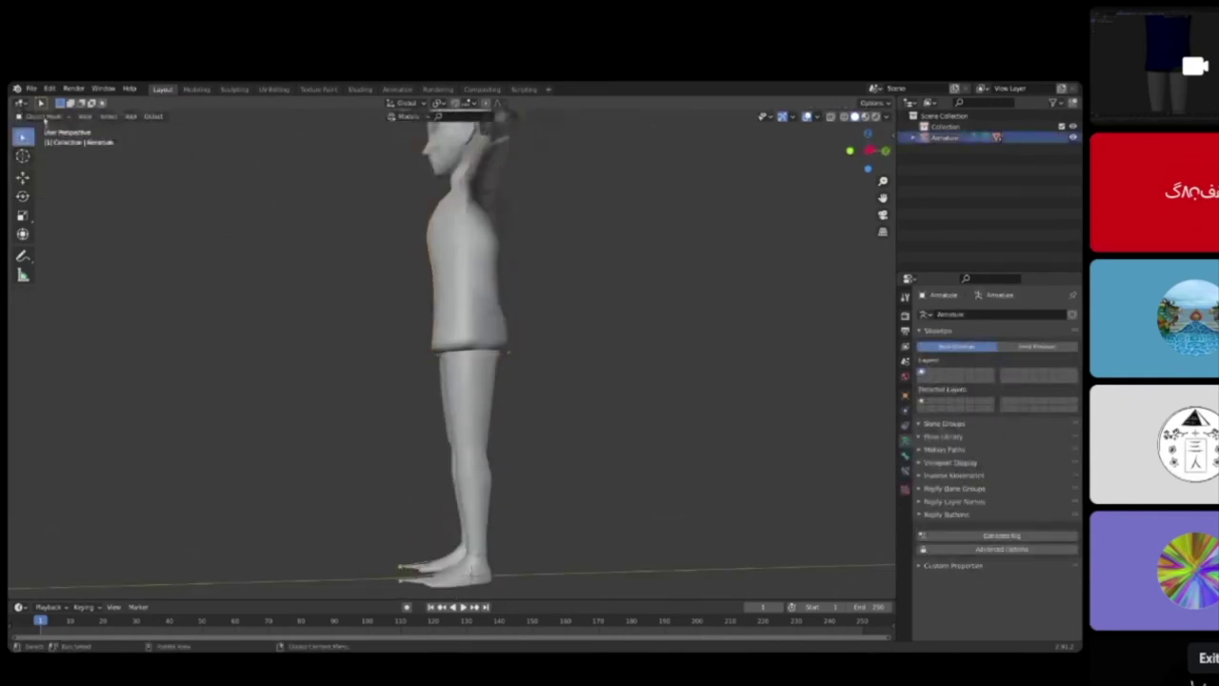
left_click(43, 120)
left_click(38, 153)
middle_click_drag(585, 372, 453, 310)
Step: Look at the hips in right side view and turn on the armature's In Front display
left_click(867, 150)
scroll(468, 316, "up", 5)
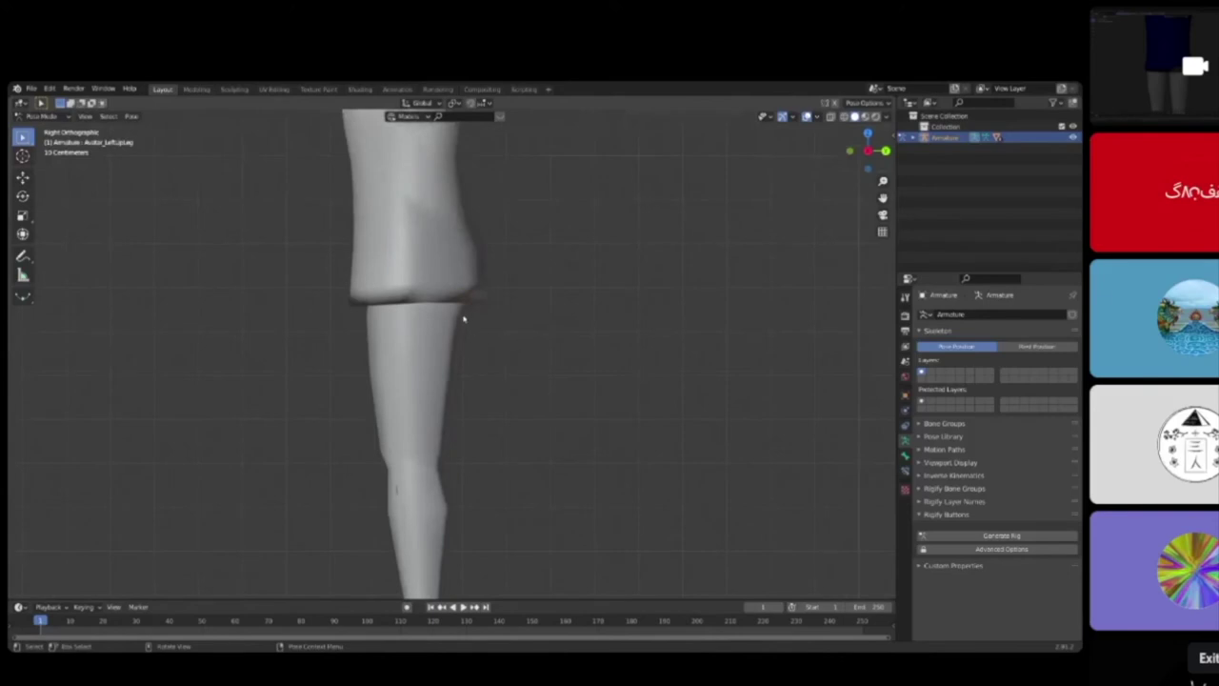
left_click(904, 395)
left_click(980, 597)
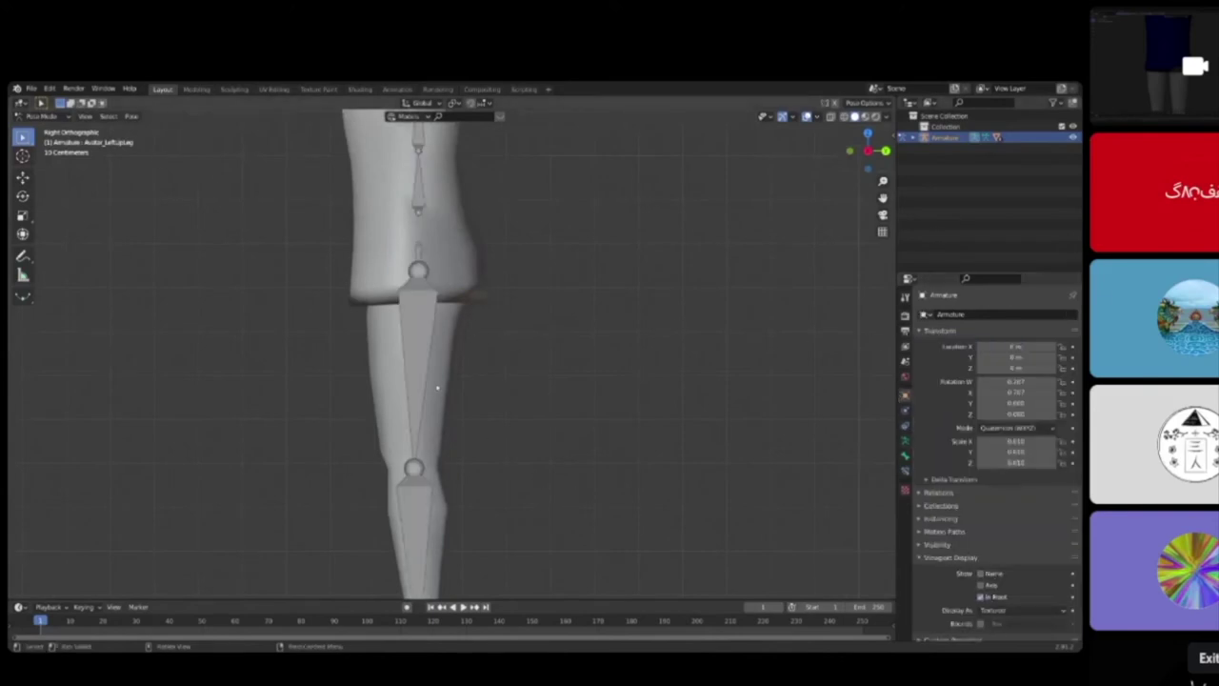
Step: Rotate the Avatar_LeftUpLeg bone forward and inspect the shirt hem's deformation around the raised thigh
left_click(466, 340)
key("r")
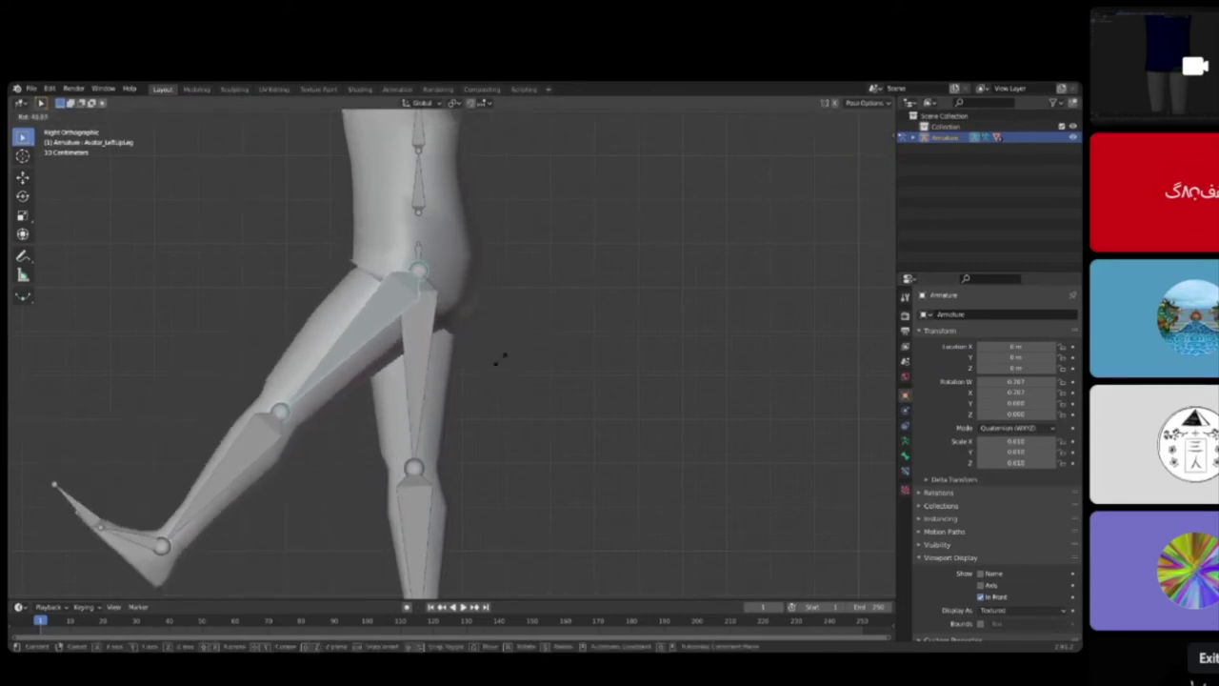
left_click(510, 361)
middle_click_drag(508, 362, 555, 291)
scroll(391, 297, "up", 4)
scroll(565, 292, "down", 2)
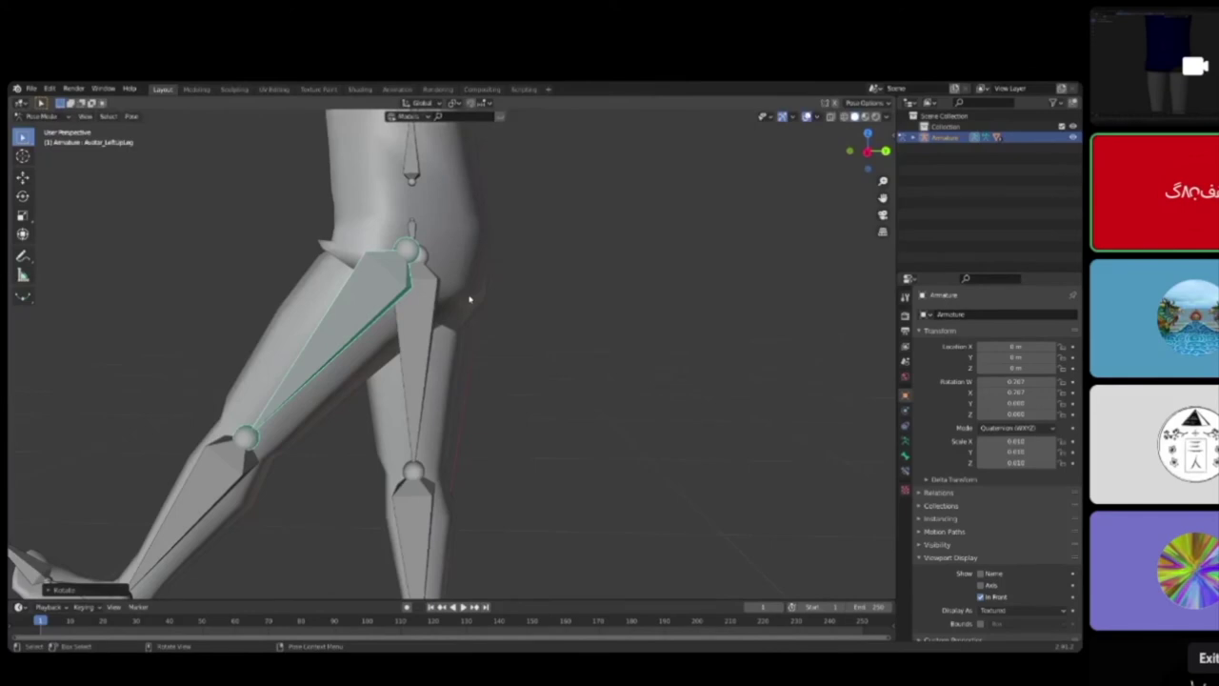
Step: Examine the shirt hem around the raised thigh from several angles and the whole posed character from the front
middle_click_drag(470, 297, 455, 256)
scroll(455, 255, "up", 5)
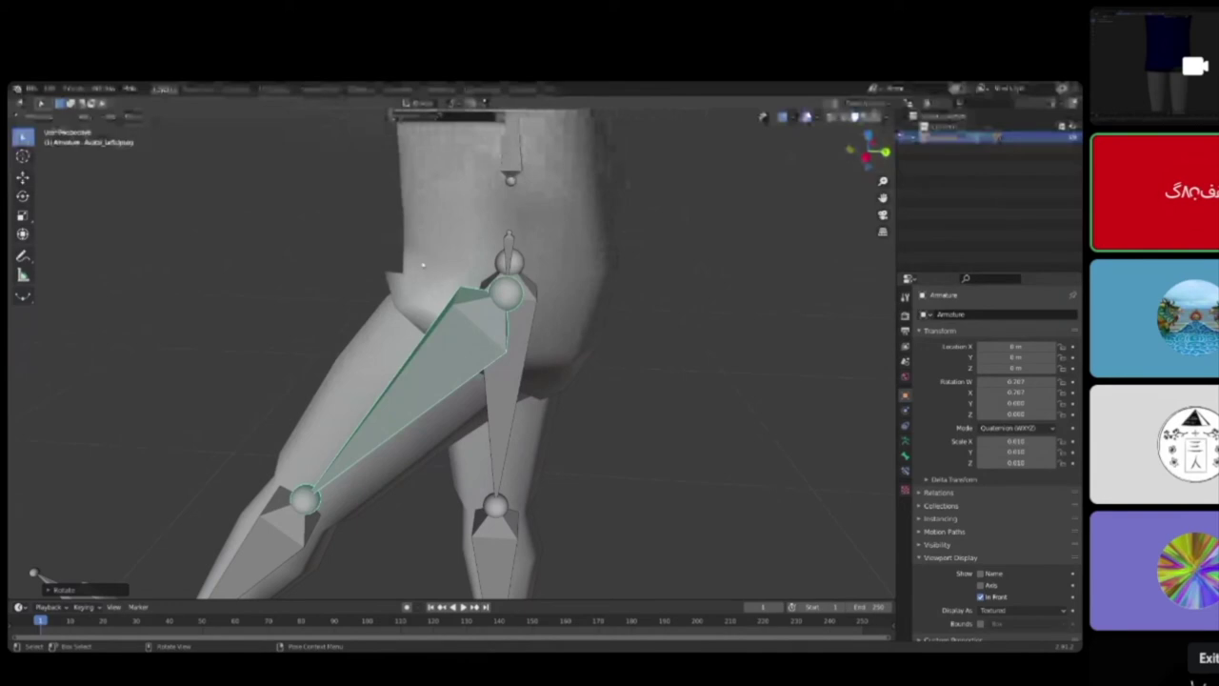
middle_click_drag(405, 250, 384, 316, "shift")
scroll(369, 339, "down", 3)
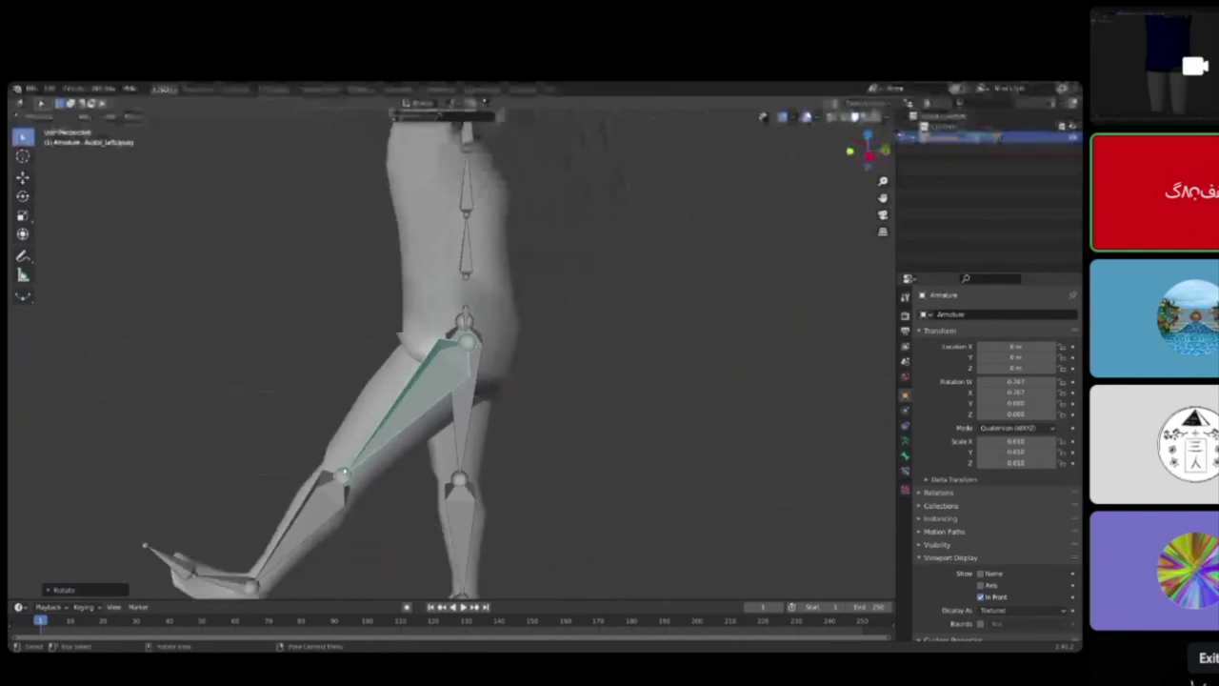
middle_click_drag(520, 207, 472, 263)
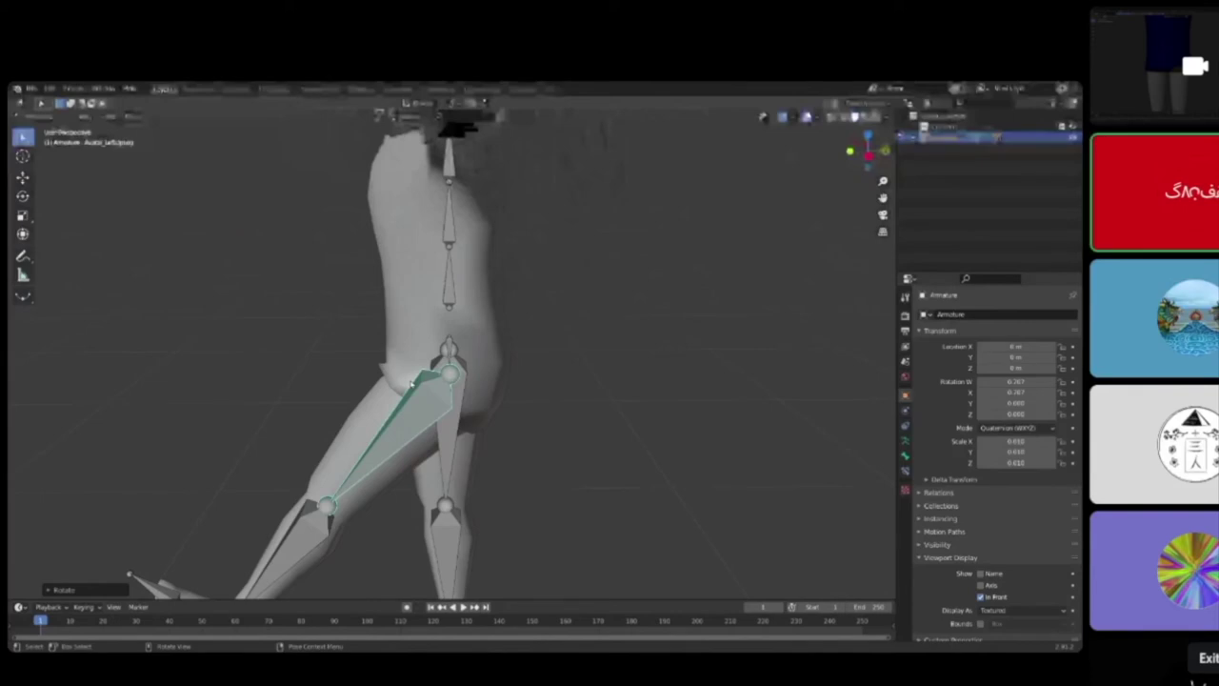
middle_click_drag(408, 388, 501, 383)
scroll(502, 381, "down", 6)
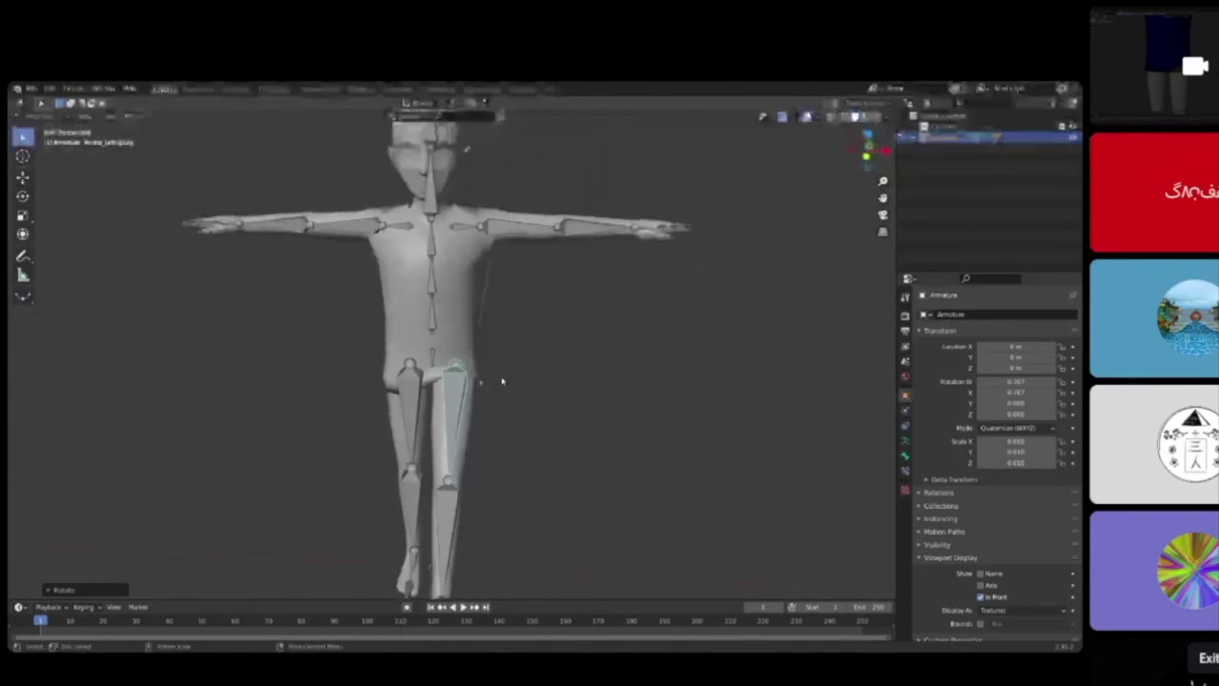
left_click_drag(867, 153, 866, 167)
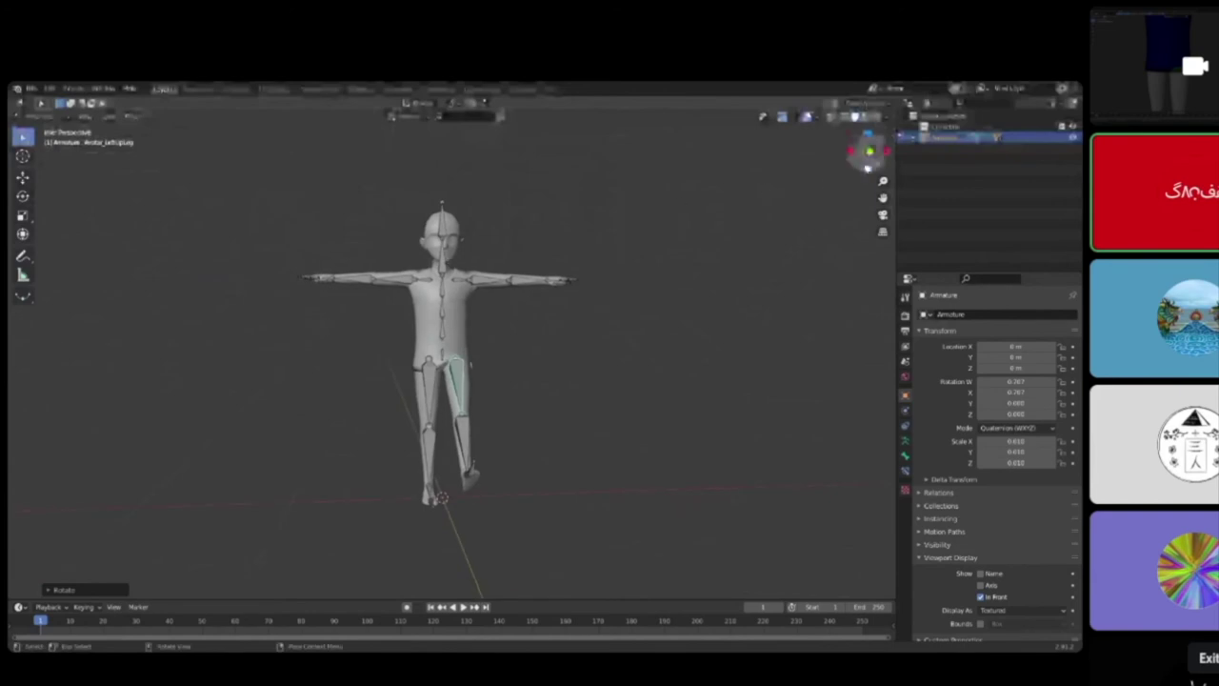
left_click(869, 150)
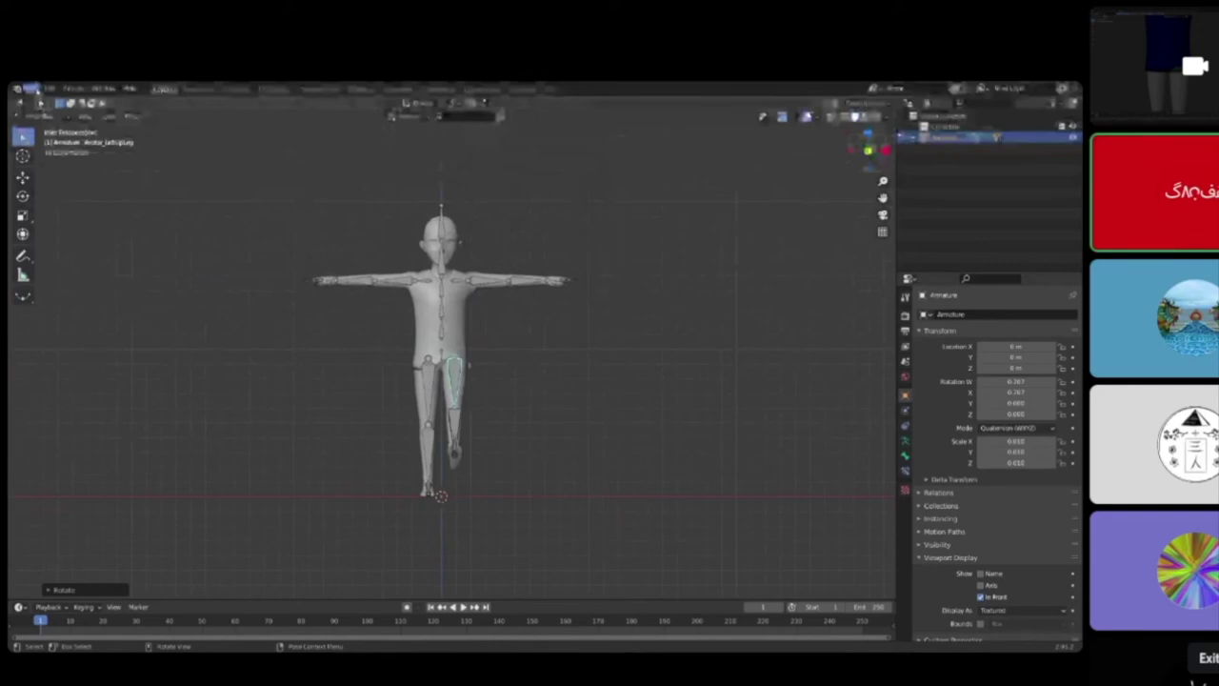
Step: Open the red robot character's file, discarding the unsaved changes to the current scene
left_click(32, 87)
mouse_move(67, 128)
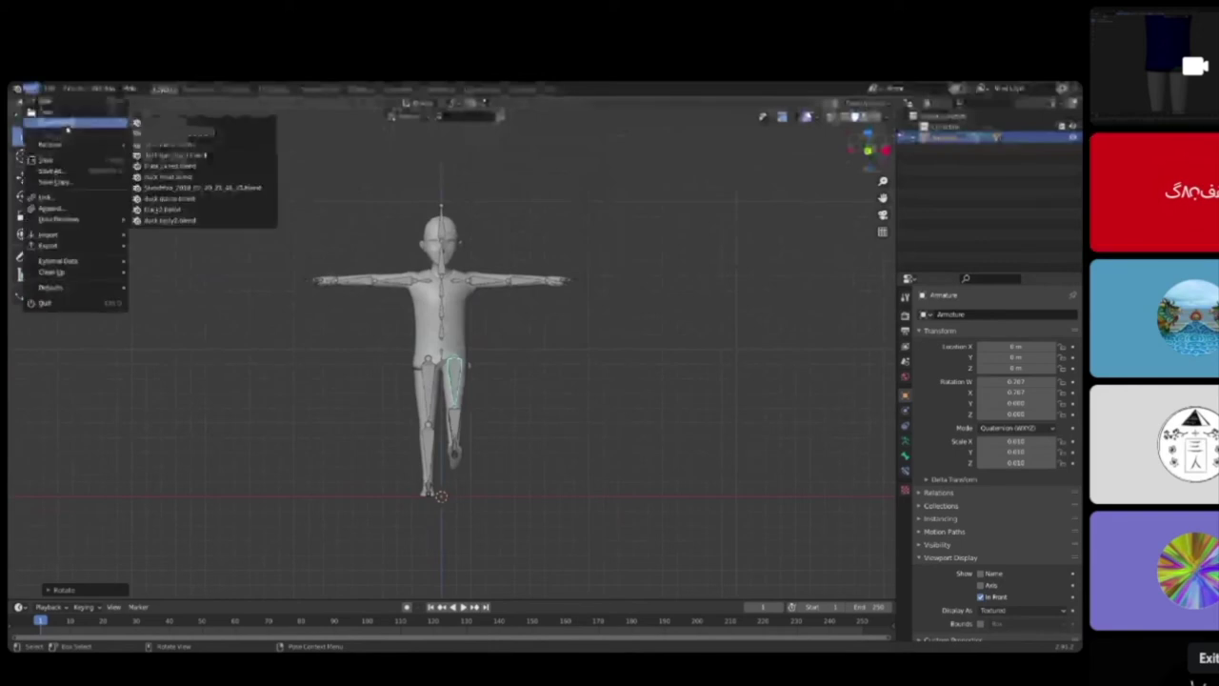
left_click(63, 114)
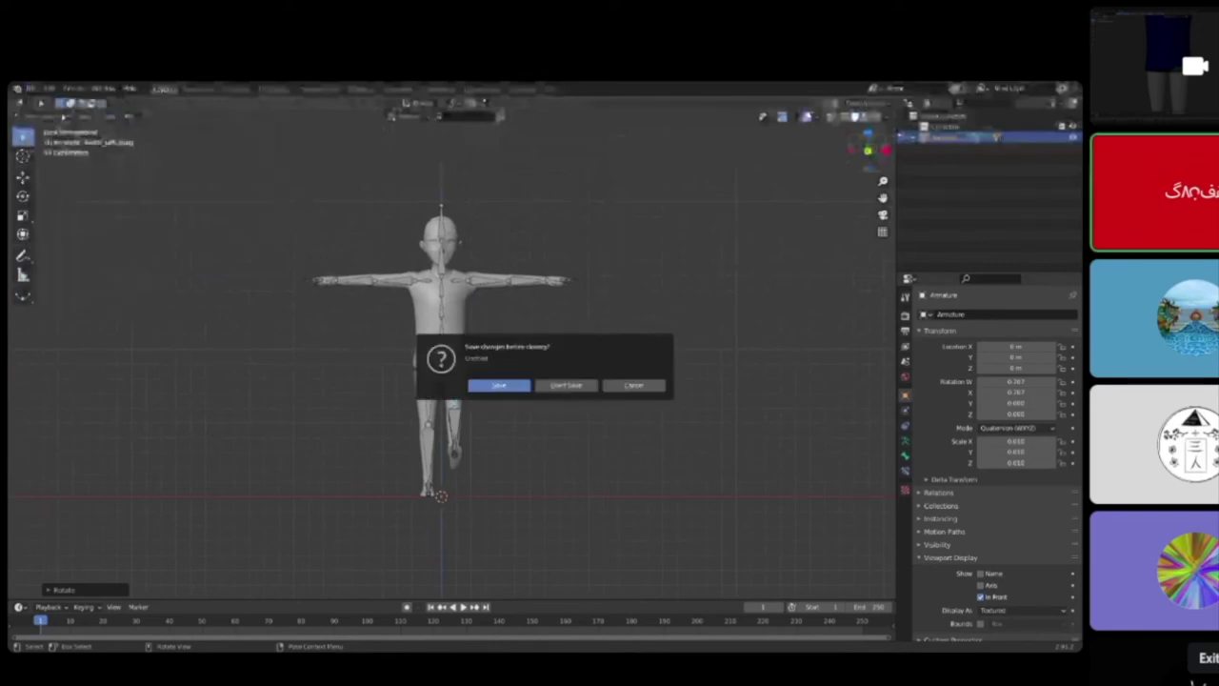
left_click(553, 383)
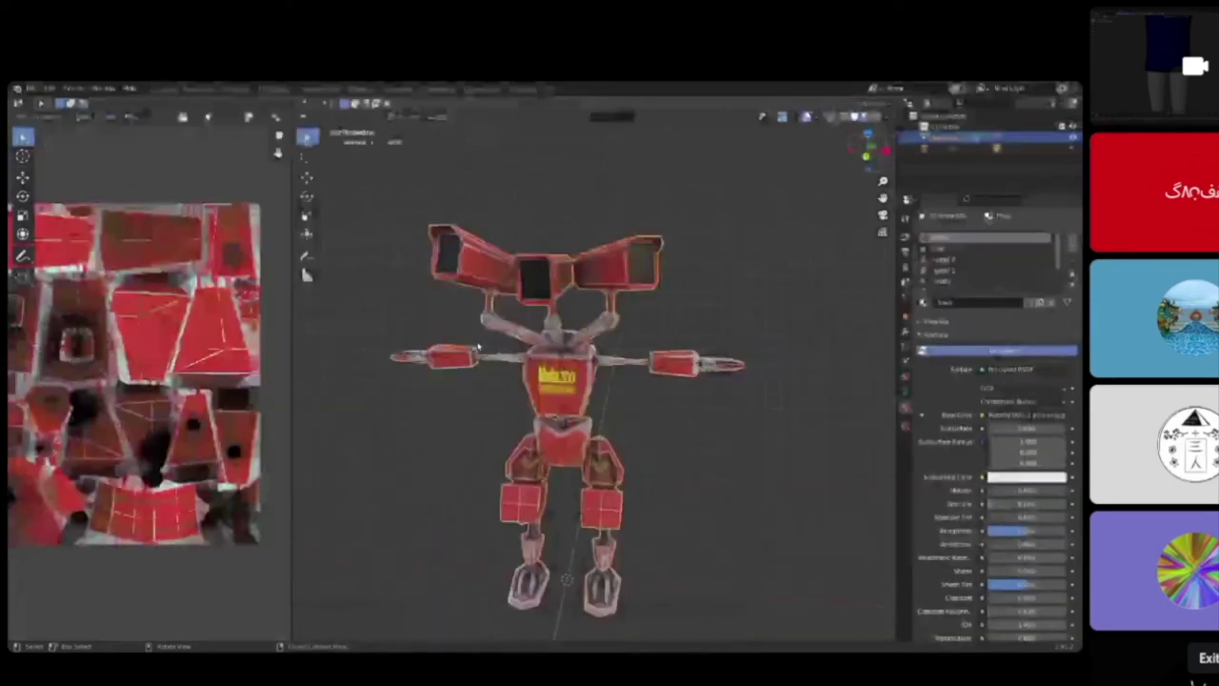
Step: Examine the robot's body, arms and separate leg segments in front view and close up
mouse_move(486, 344)
middle_mouse_down()
mouse_move(497, 341)
mouse_move(490, 333)
middle_mouse_up()
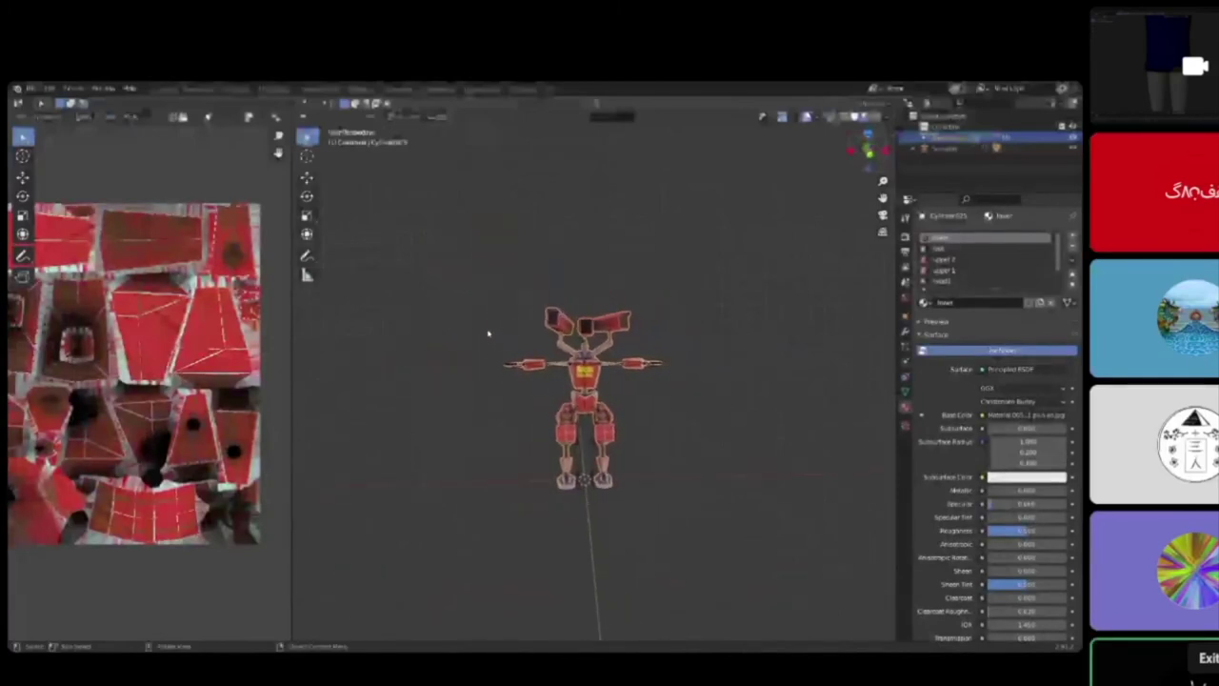
left_click(862, 145)
scroll(720, 385, "up", 5)
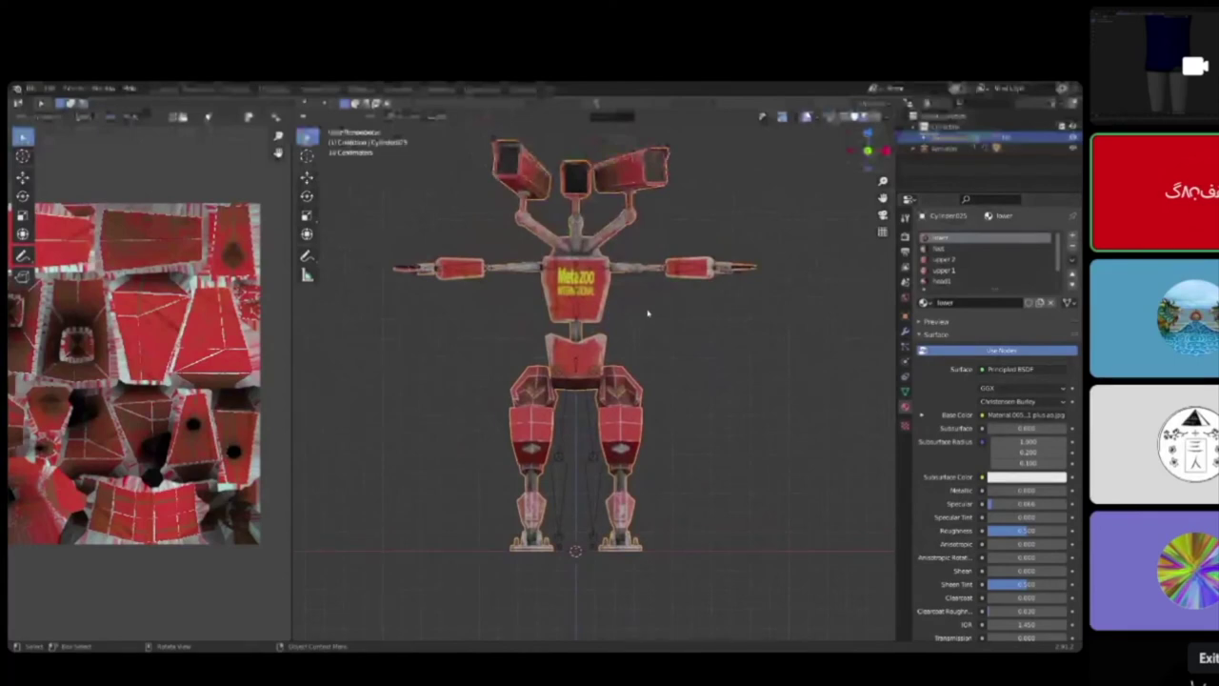
middle_click_drag(653, 308, 615, 303, "shift")
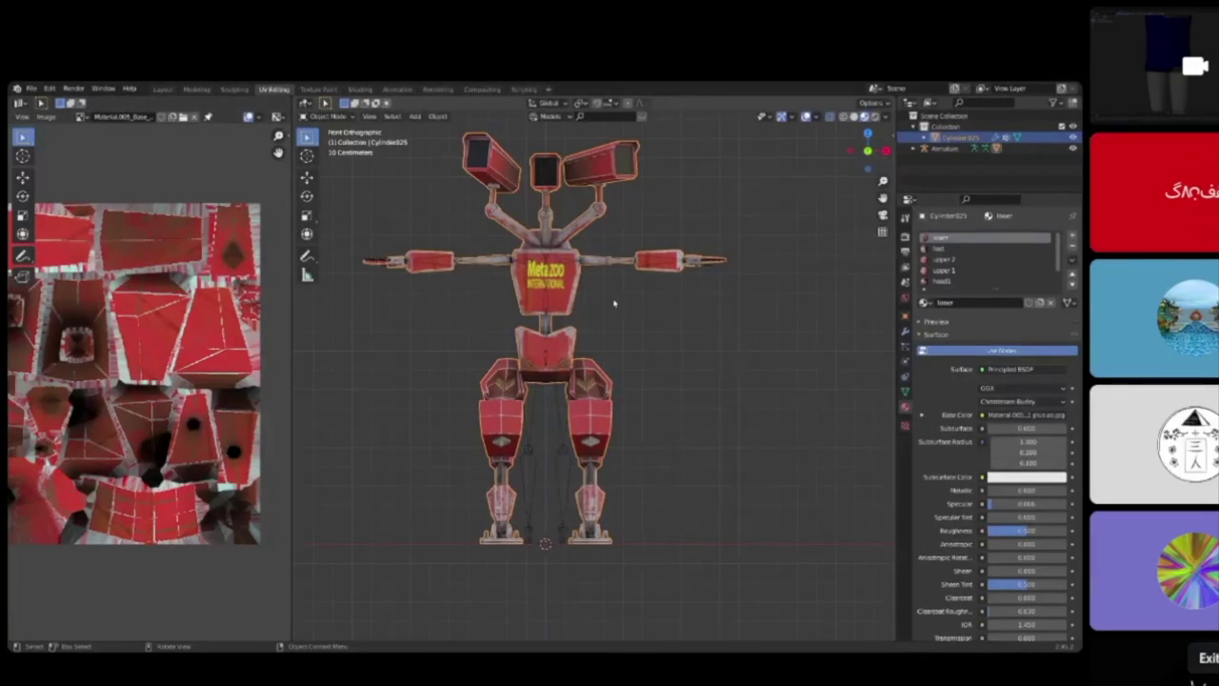
middle_click_drag(614, 303, 572, 400)
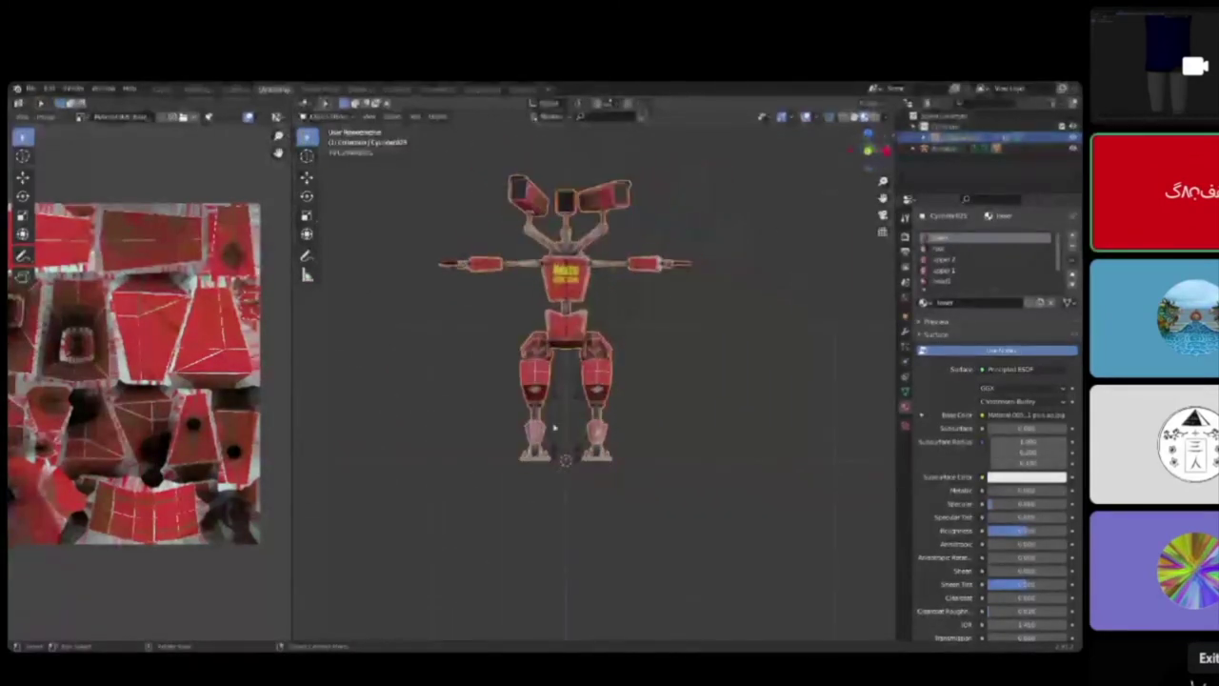
scroll(561, 416, "up", 4)
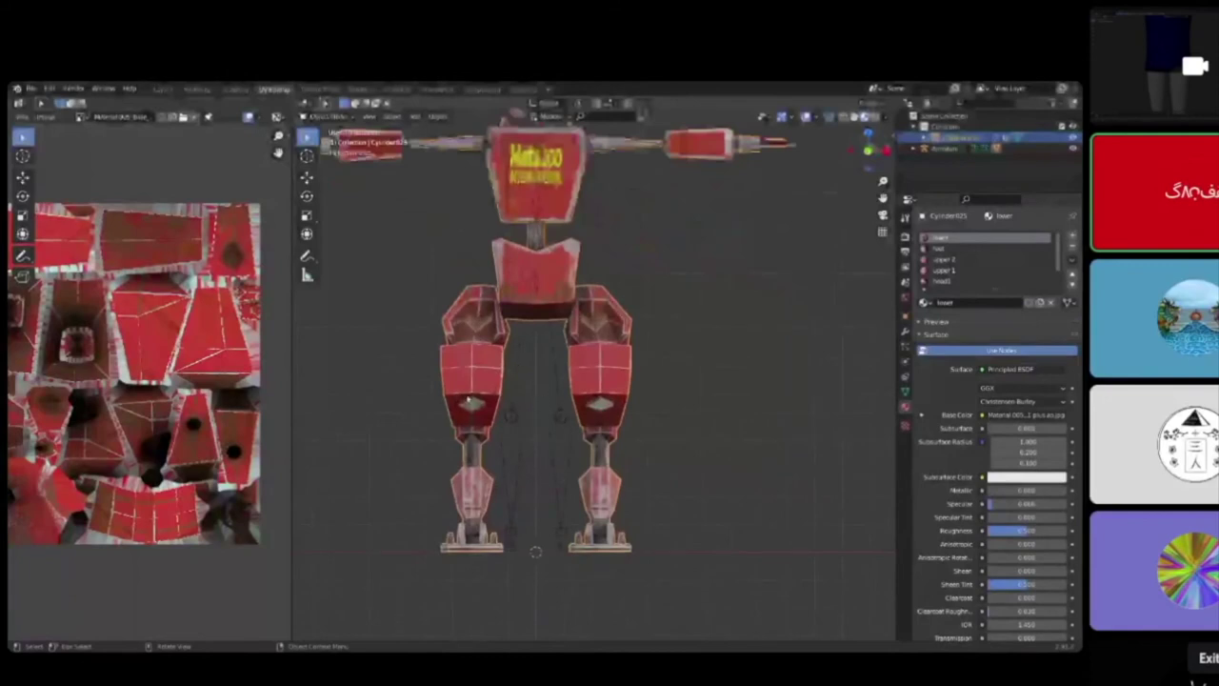
Step: Select the robot's armature and switch it to Pose Mode
middle_click_drag(548, 380, 476, 351)
left_click(559, 329)
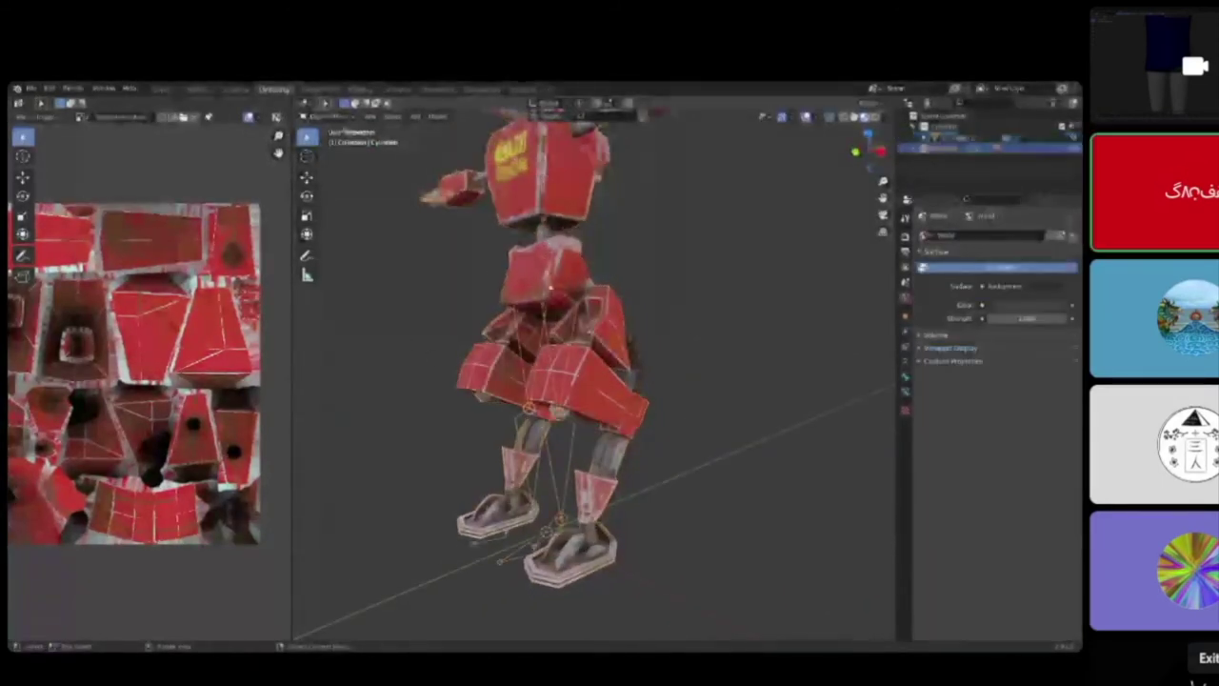
key("Tab")
middle_click_drag(559, 328, 599, 321)
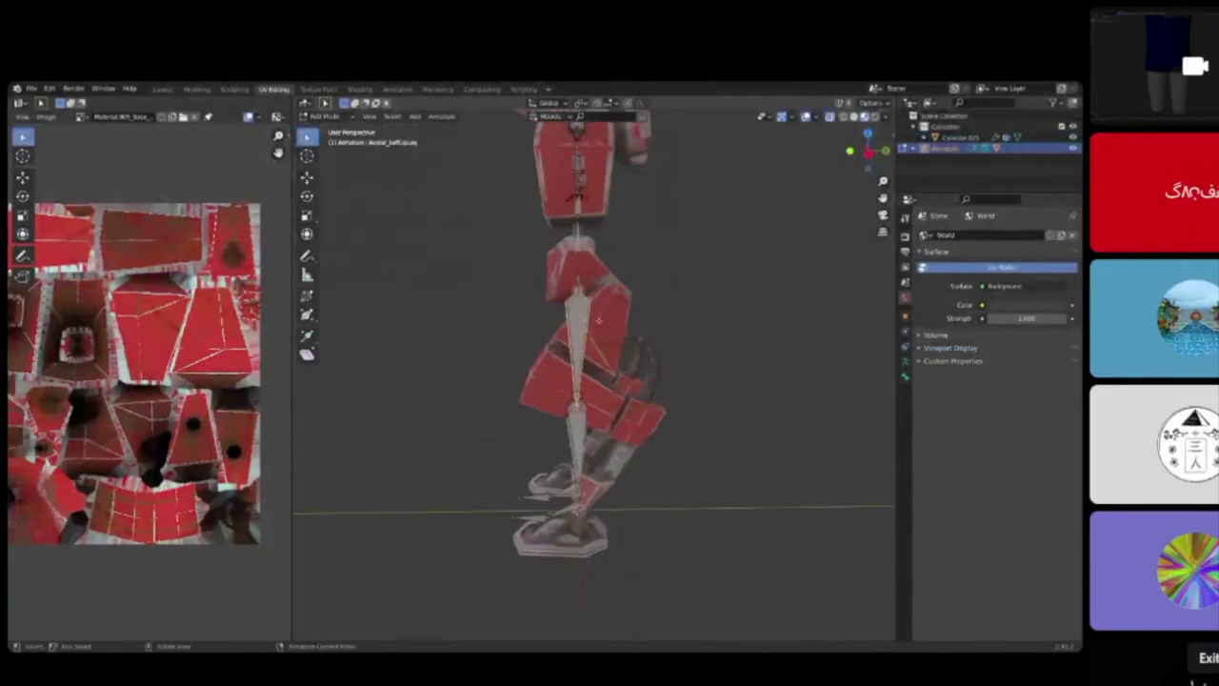
left_click(324, 116)
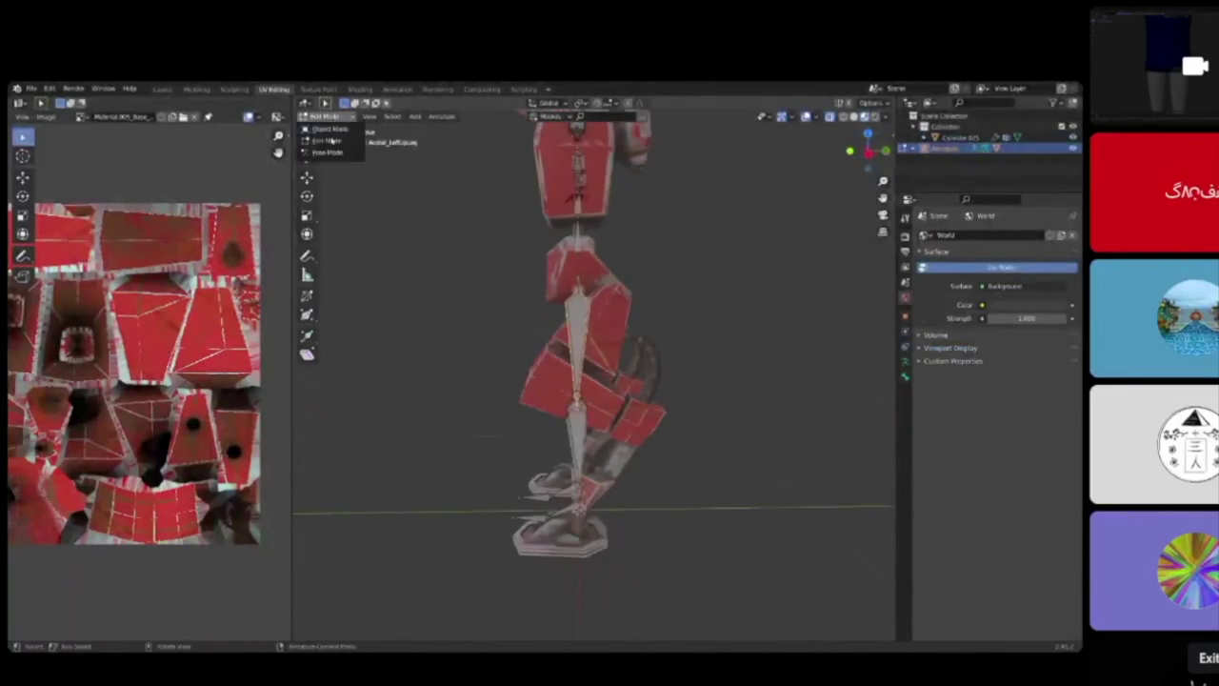
left_click(322, 153)
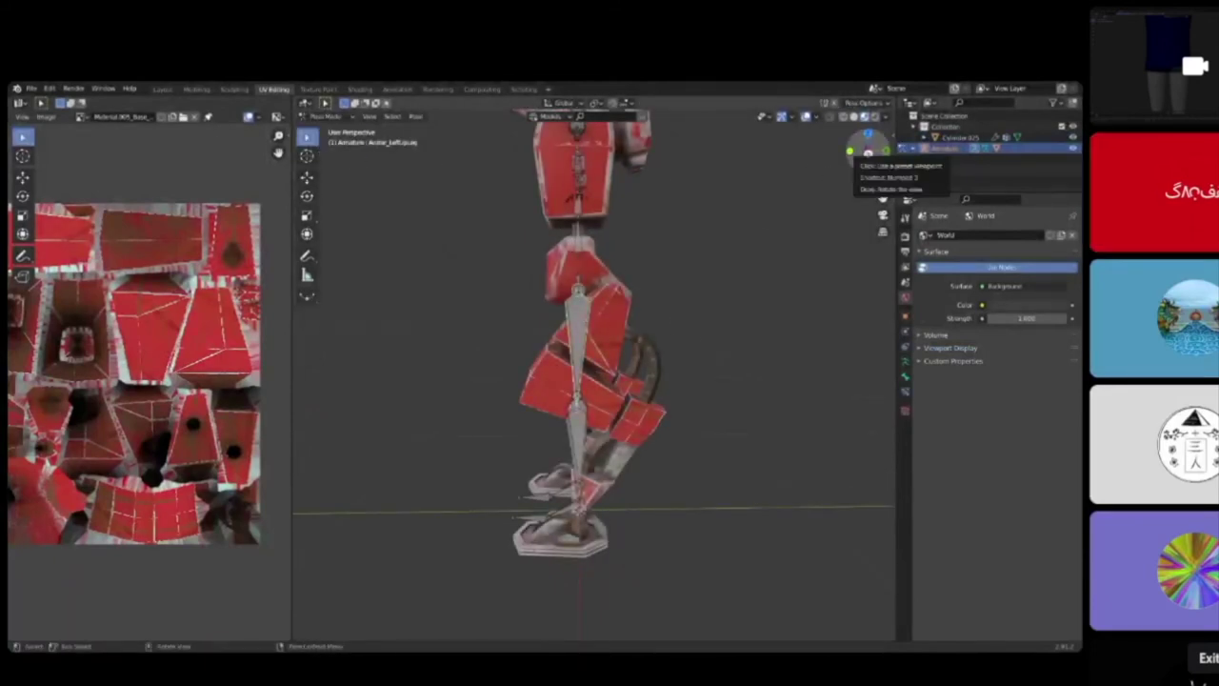
Step: Turn on the Statistics overlay in the 3D viewport
middle_click_drag(691, 209, 698, 211)
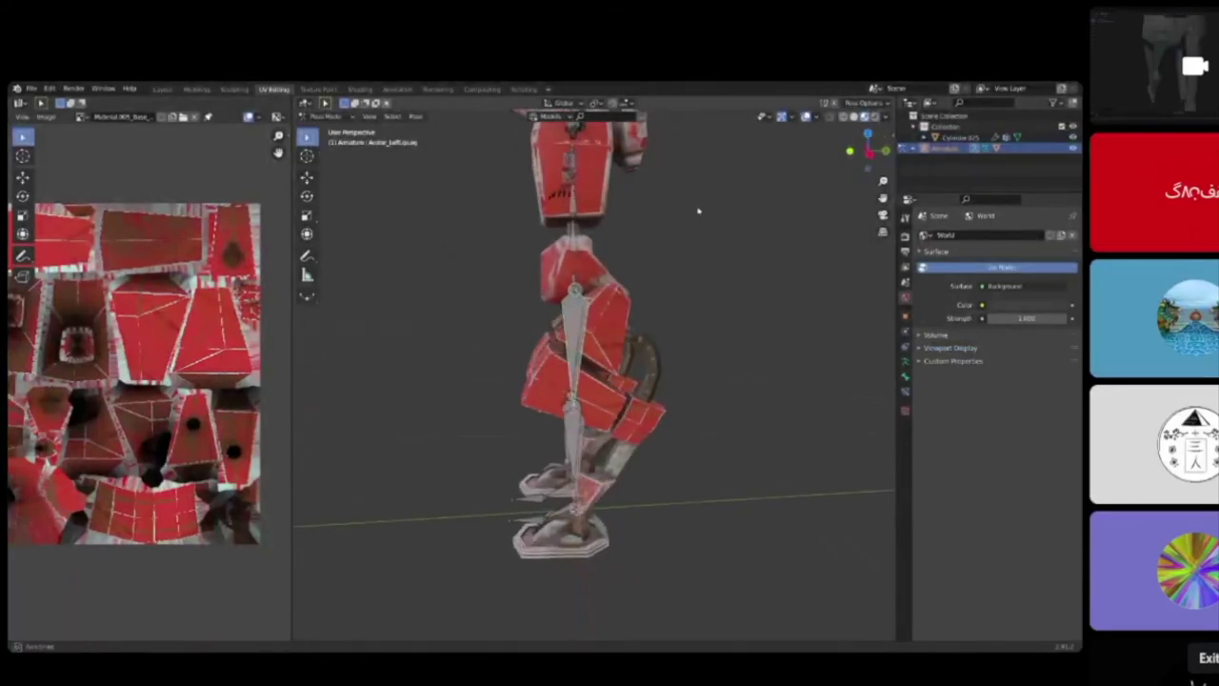
left_click(815, 116)
left_click(762, 204)
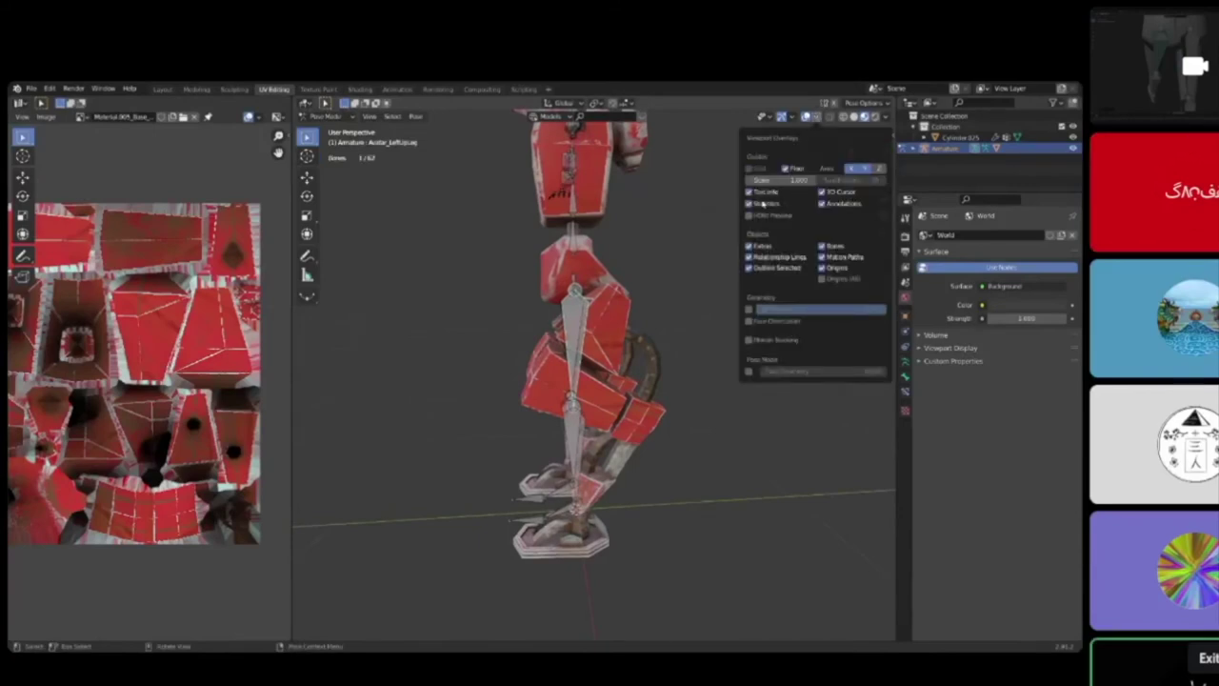
Step: Switch to the Layout workspace and select the robot mesh Cylinder.025 in Object Mode
left_click(162, 88)
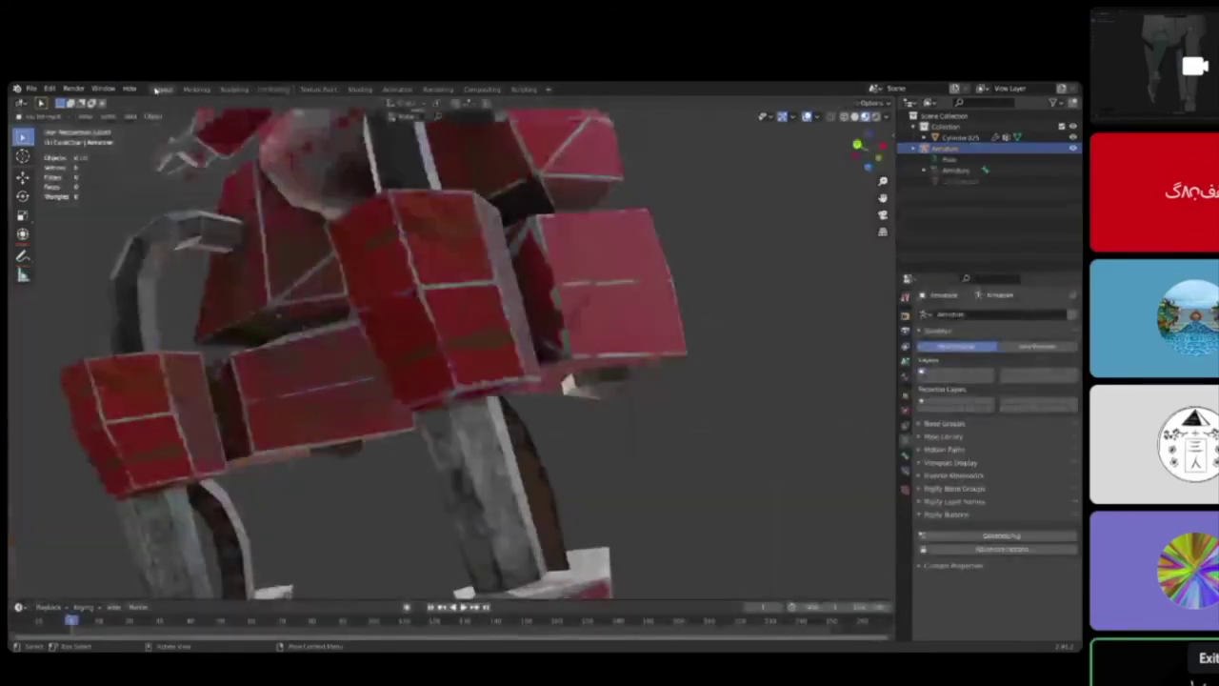
scroll(512, 231, "down", 5)
middle_click_drag(513, 232, 536, 270)
key("Tab")
key("Tab")
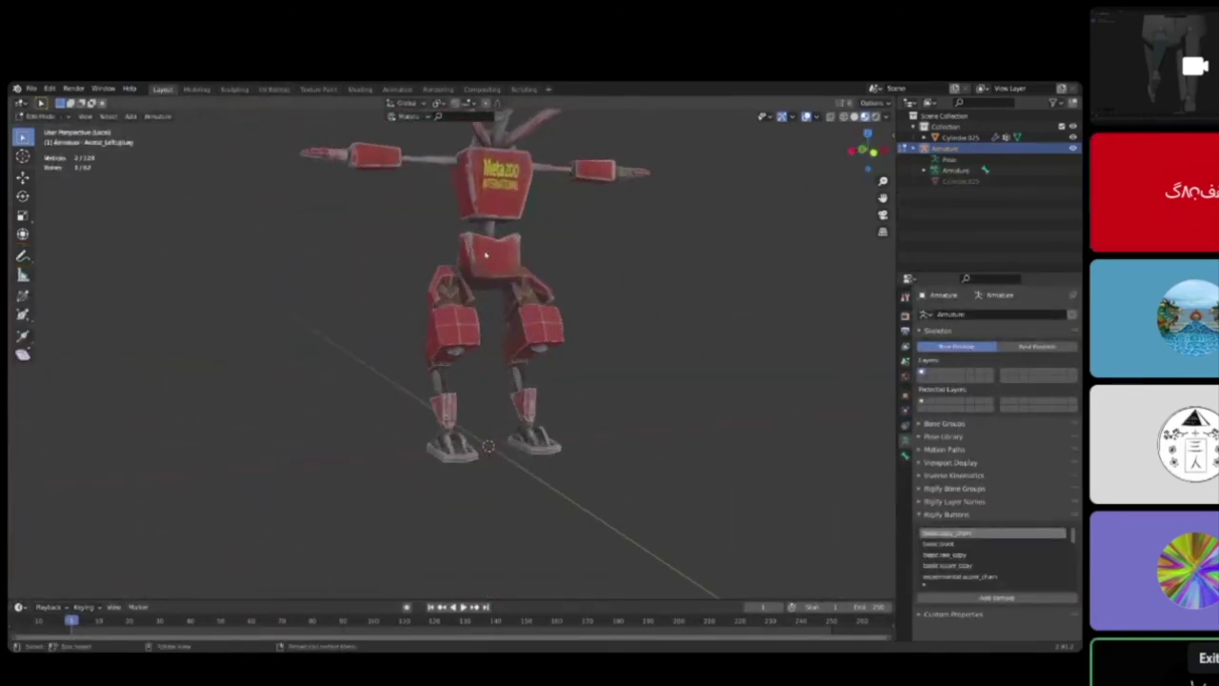
left_click(488, 256)
middle_click_drag(253, 232, 323, 316)
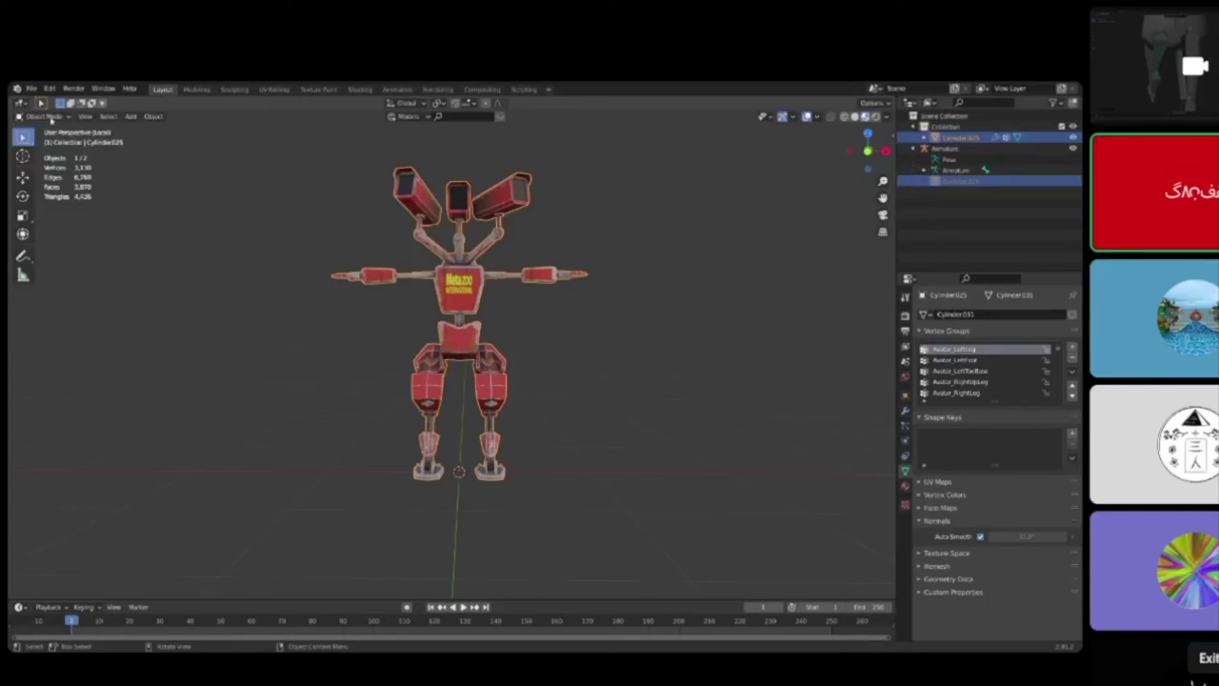
Step: Exit Local View so the armature shows with the robot, and deselect the robot mesh
middle_click_drag(539, 276, 512, 321)
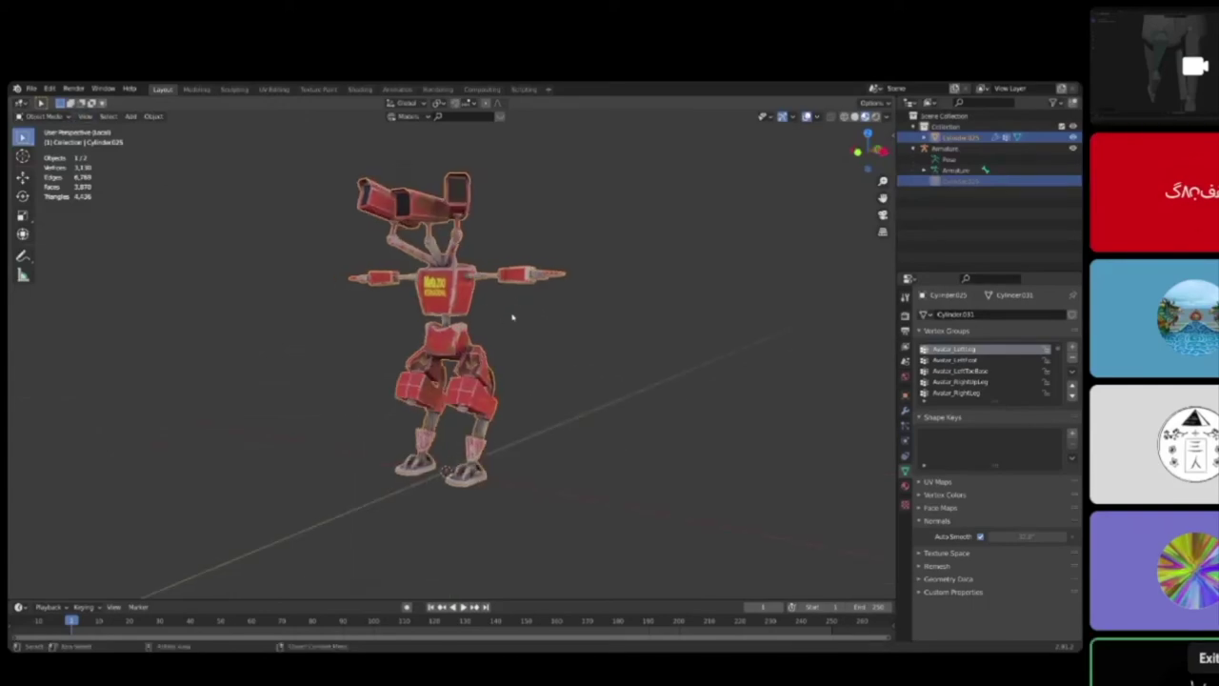
left_click(514, 316)
scroll(514, 317, "up", 4)
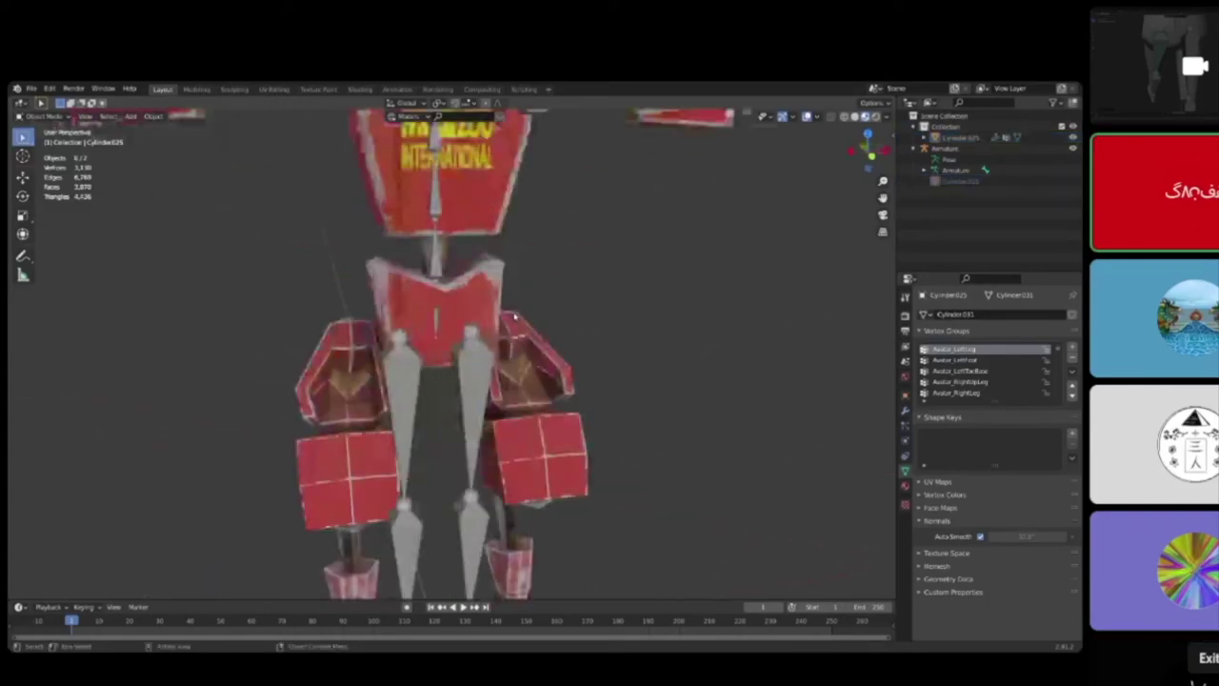
scroll(543, 333, "down", 2)
middle_click_drag(542, 333, 497, 352)
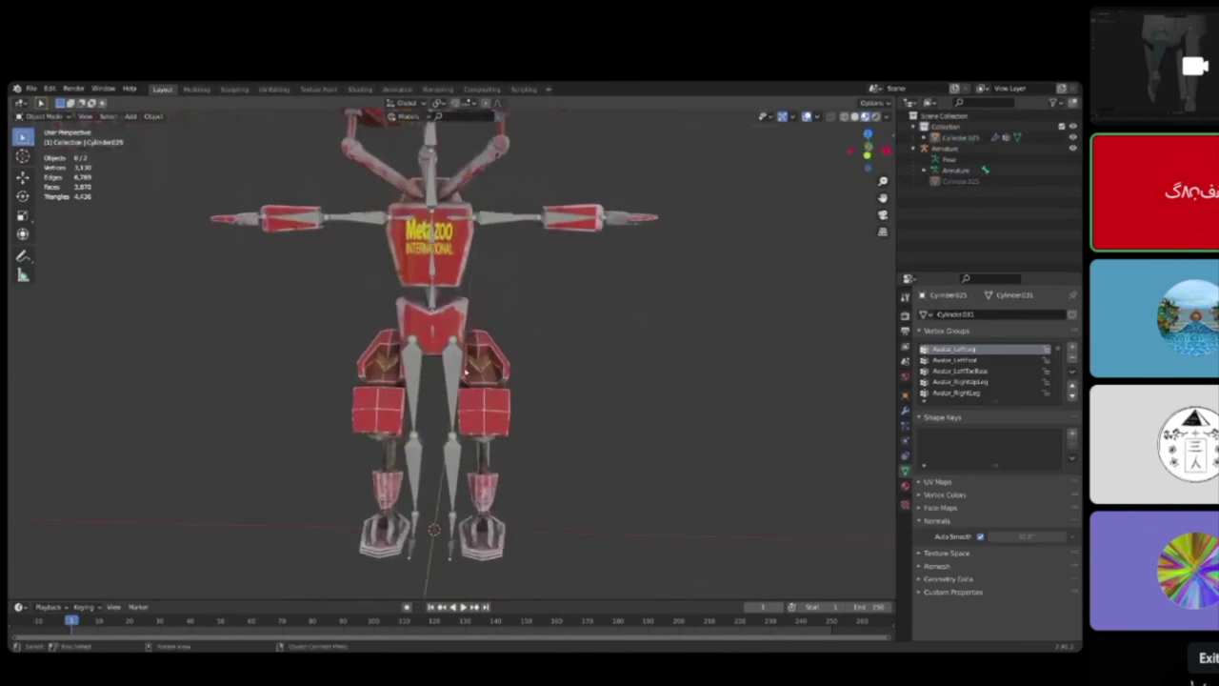
Step: Select the armature inside the robot's legs and put it in Pose Mode
left_click(458, 372)
scroll(605, 272, "down", 4)
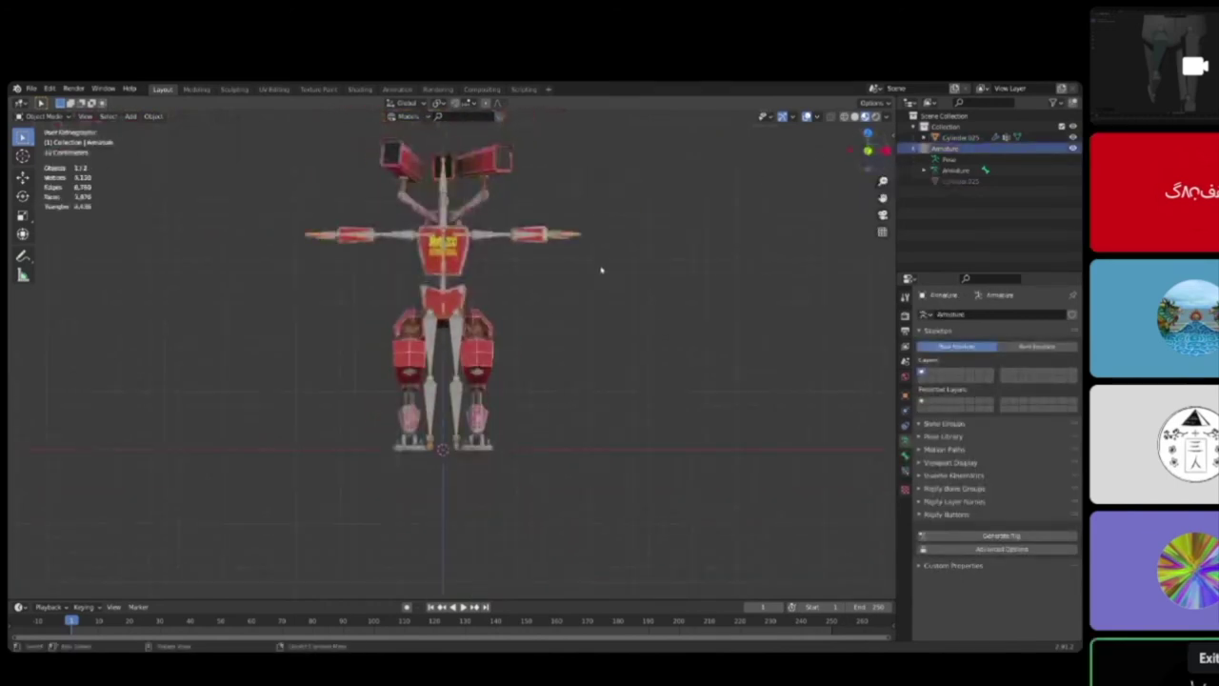
middle_click_drag(588, 279, 583, 280)
left_click(70, 118)
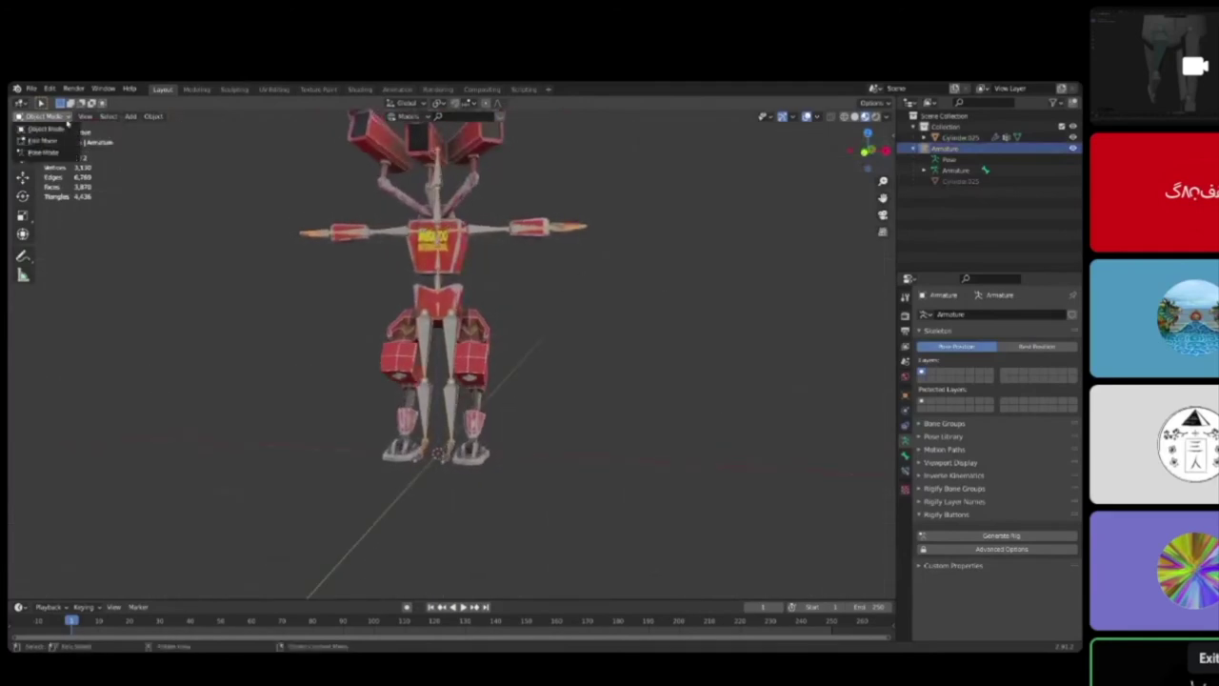
left_click(48, 148)
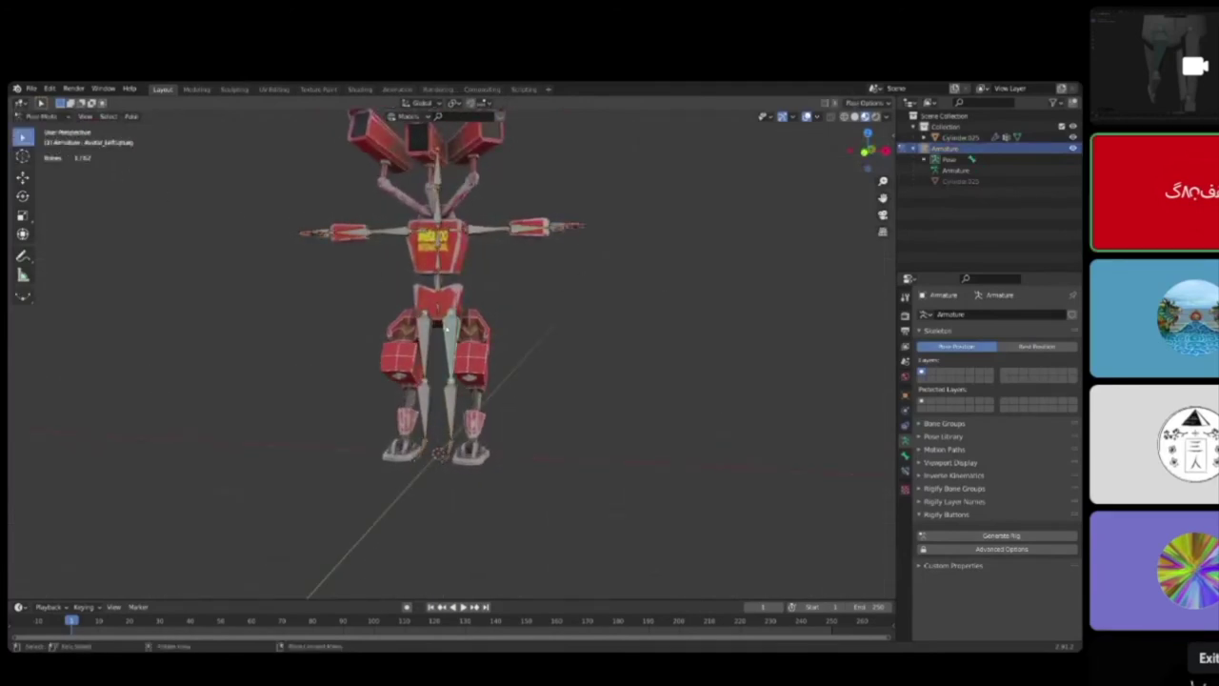
Step: Swing the Avatar_LeftUpLeg bone forward in right side view to raise the robot's left thigh
middle_click_drag(658, 298, 631, 306)
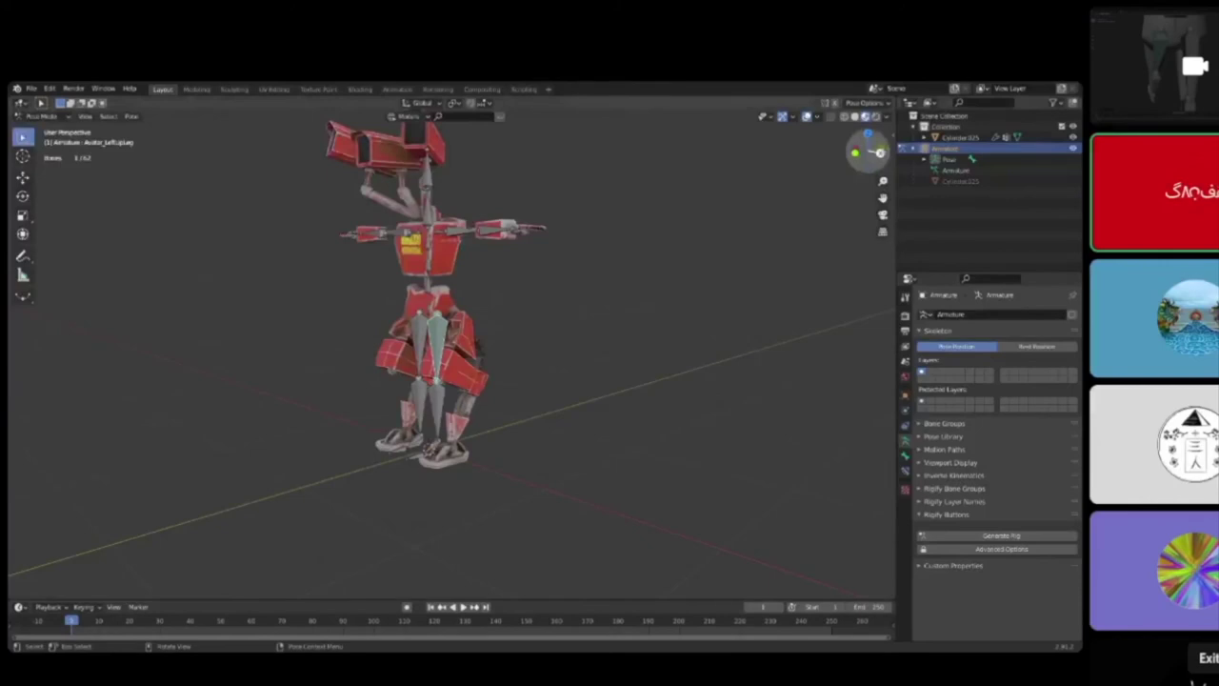
left_click(879, 154)
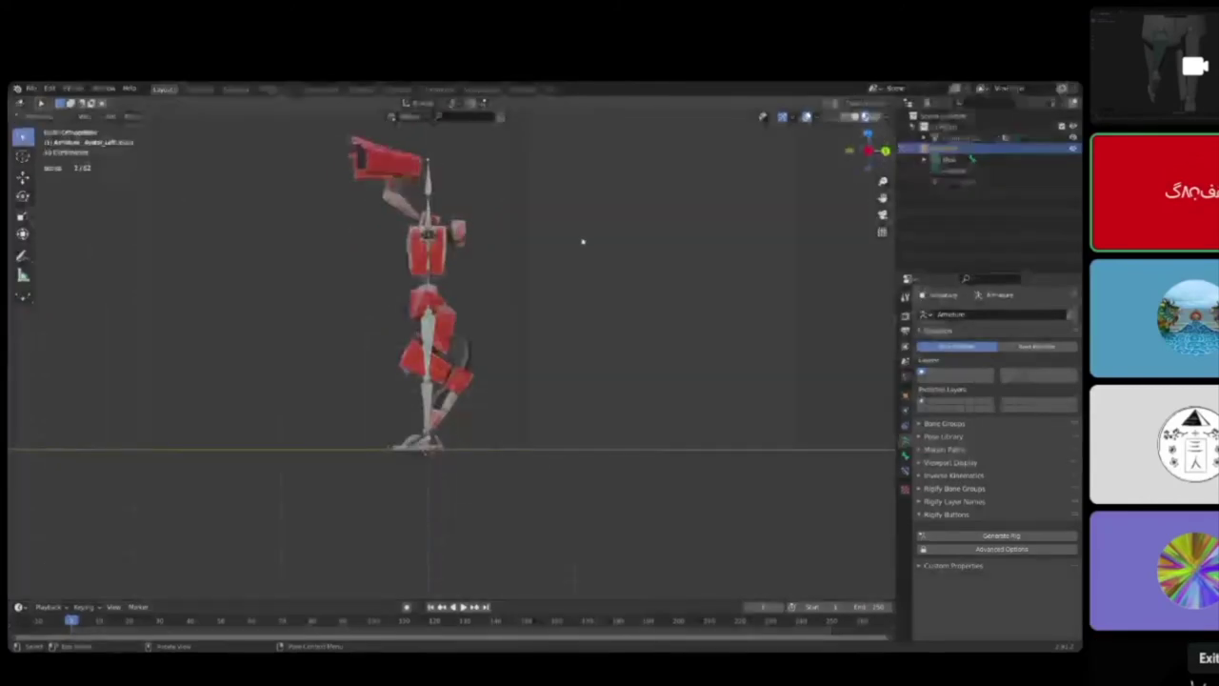
key("g")
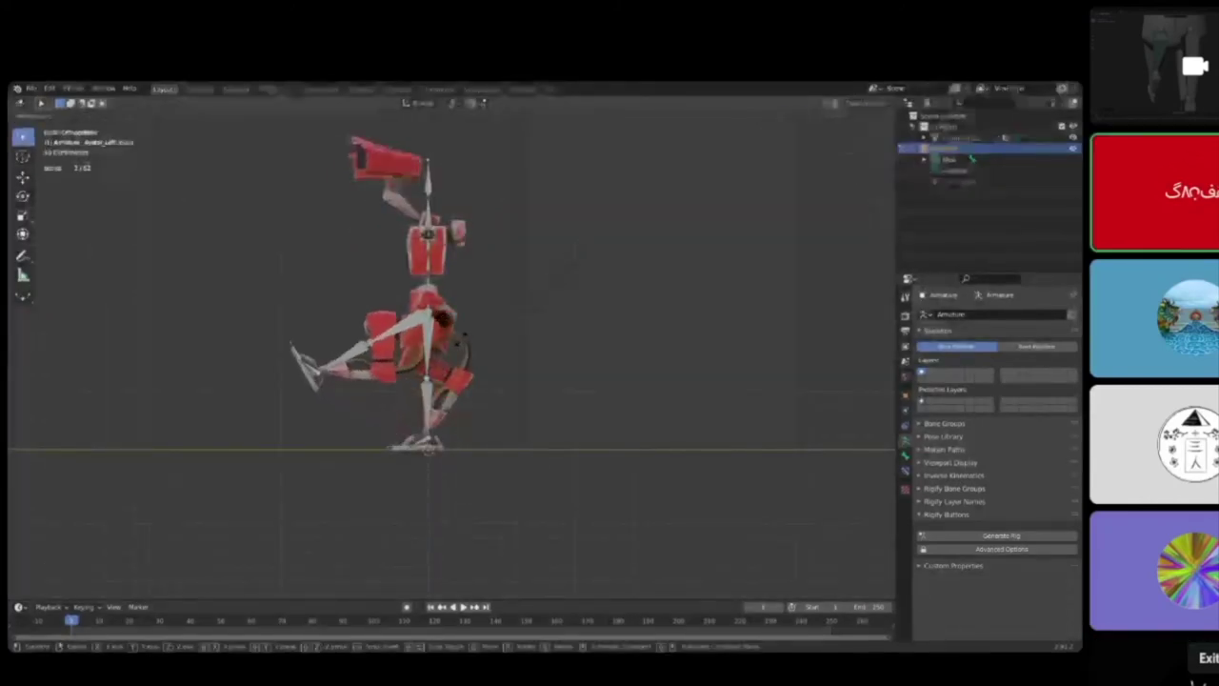
left_click(466, 351)
Step: Bend the robot's raised left knee by rotating its lower-leg bone, then refine the angle in right side view
left_click(352, 348)
key("r")
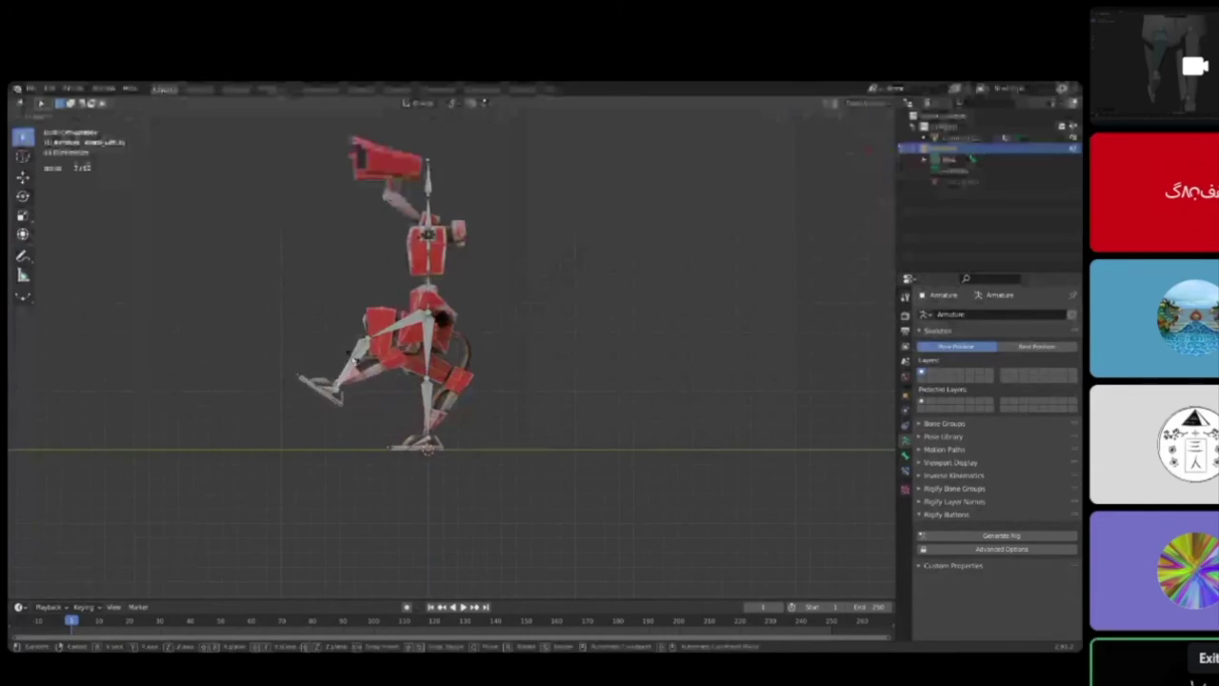
left_click(405, 351)
middle_click_drag(479, 352, 512, 359, "shift")
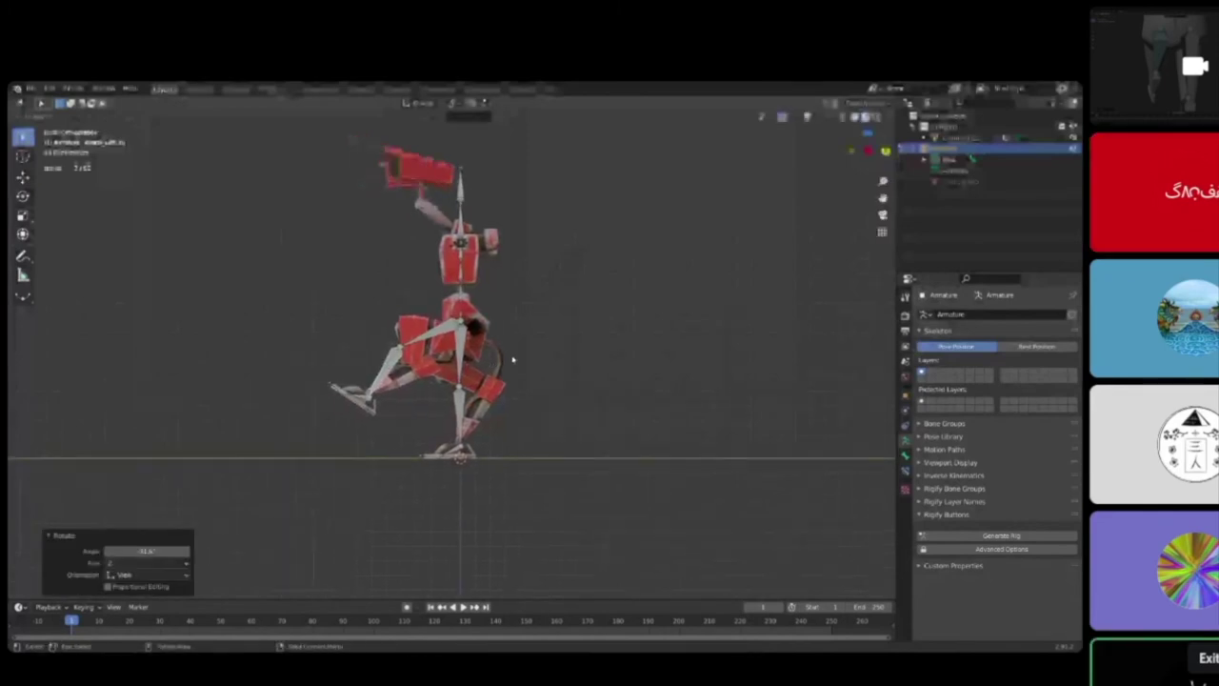
scroll(512, 359, "up", 3)
key("r")
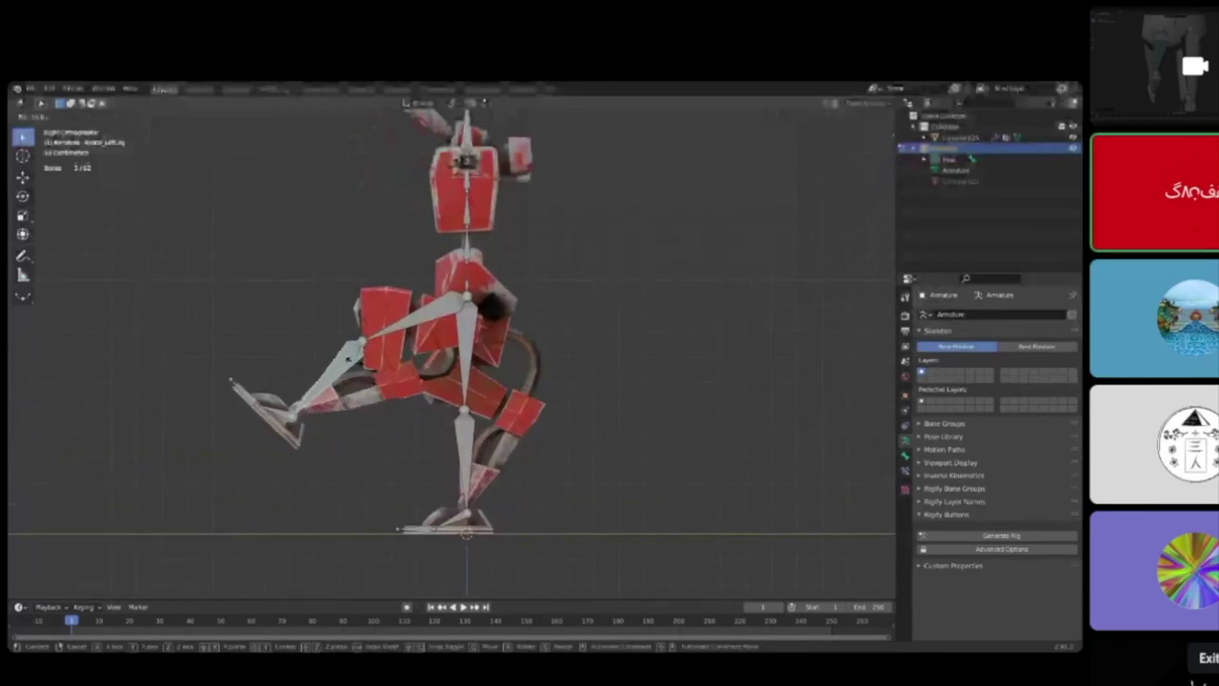
left_click(345, 355)
Step: Rotate the Avatar_LeftUpLeg bone by about -67.5° in right side view to lower the left thigh beneath the hips
left_click(412, 320)
key("r")
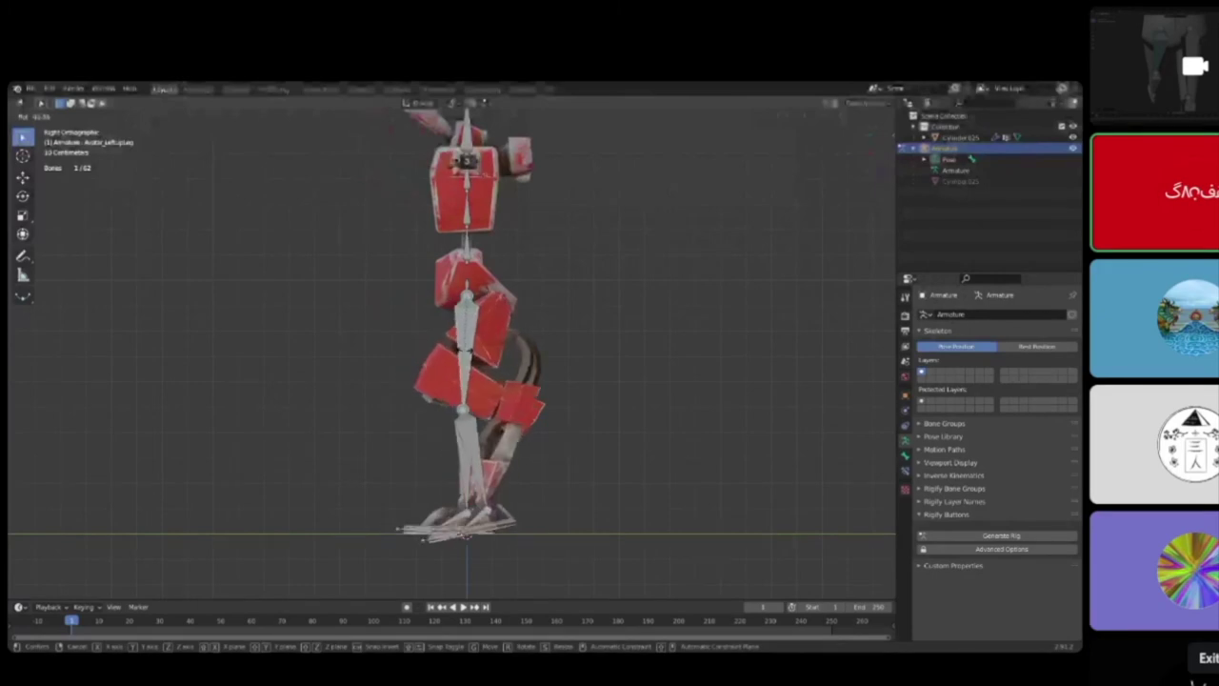
left_click(467, 354)
Step: Examine how the leg, arm and spine bones sit relative to the robot's segmented body parts from several angles
middle_click_drag(653, 302, 610, 315)
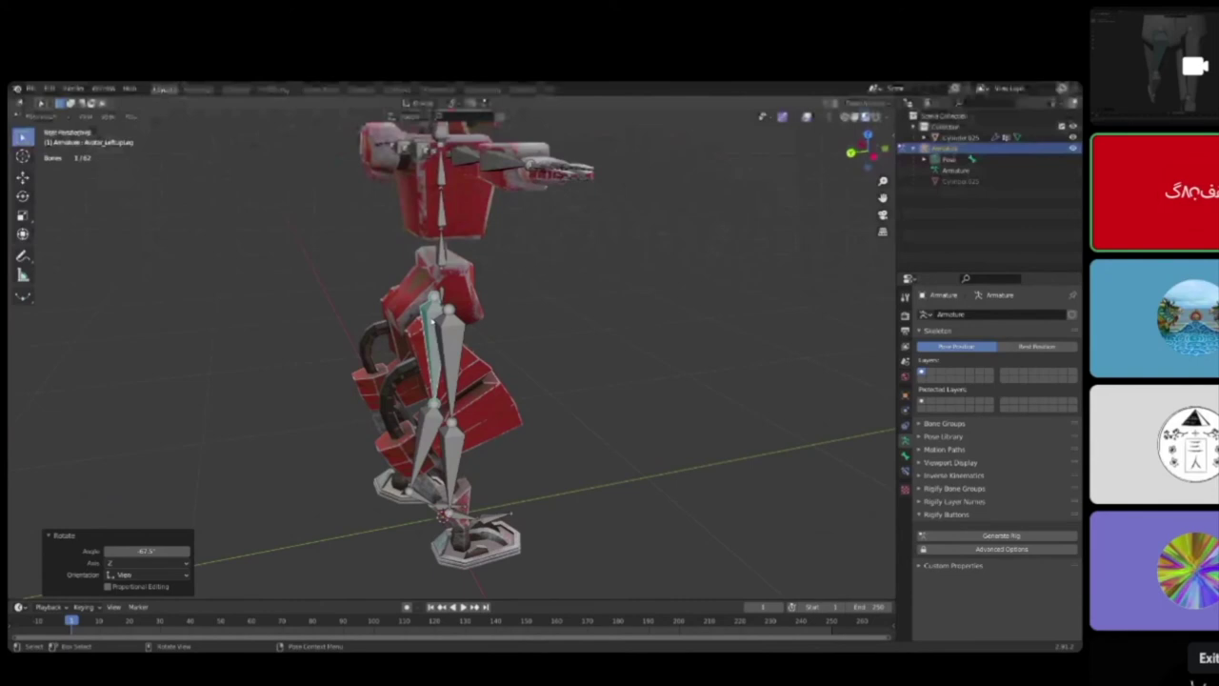
middle_click_drag(442, 291, 427, 337)
middle_click_drag(373, 496, 437, 375)
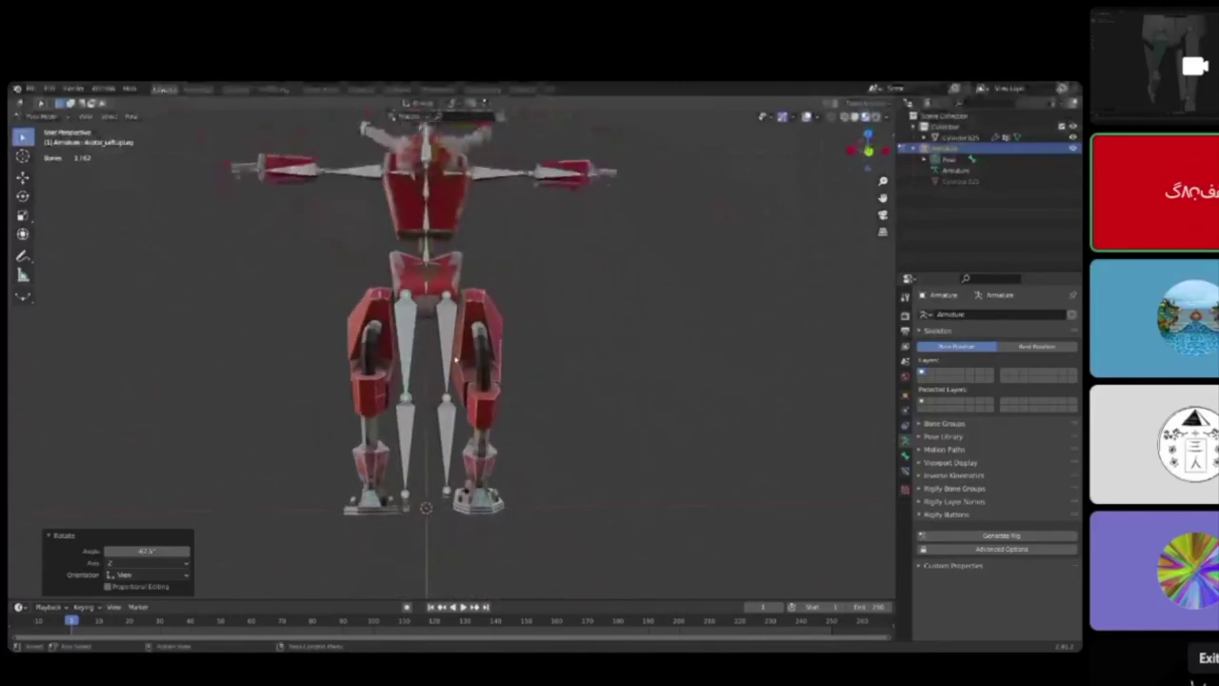
middle_click_drag(456, 362, 419, 429)
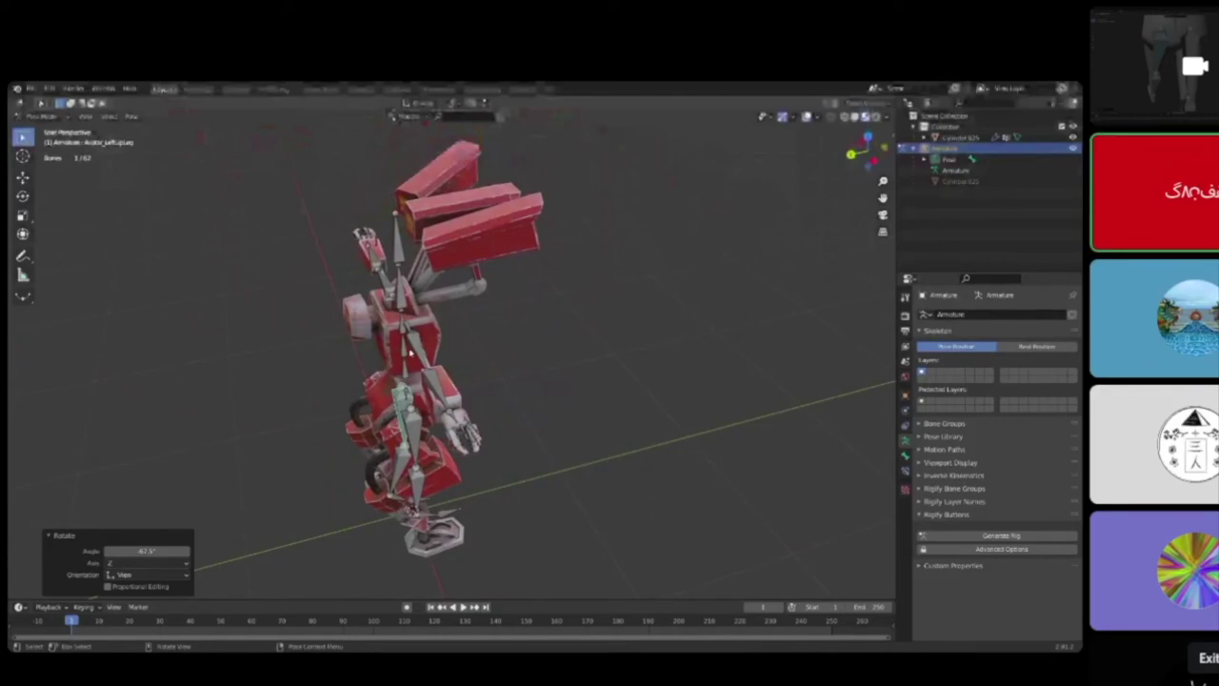
middle_click_drag(398, 340, 427, 333)
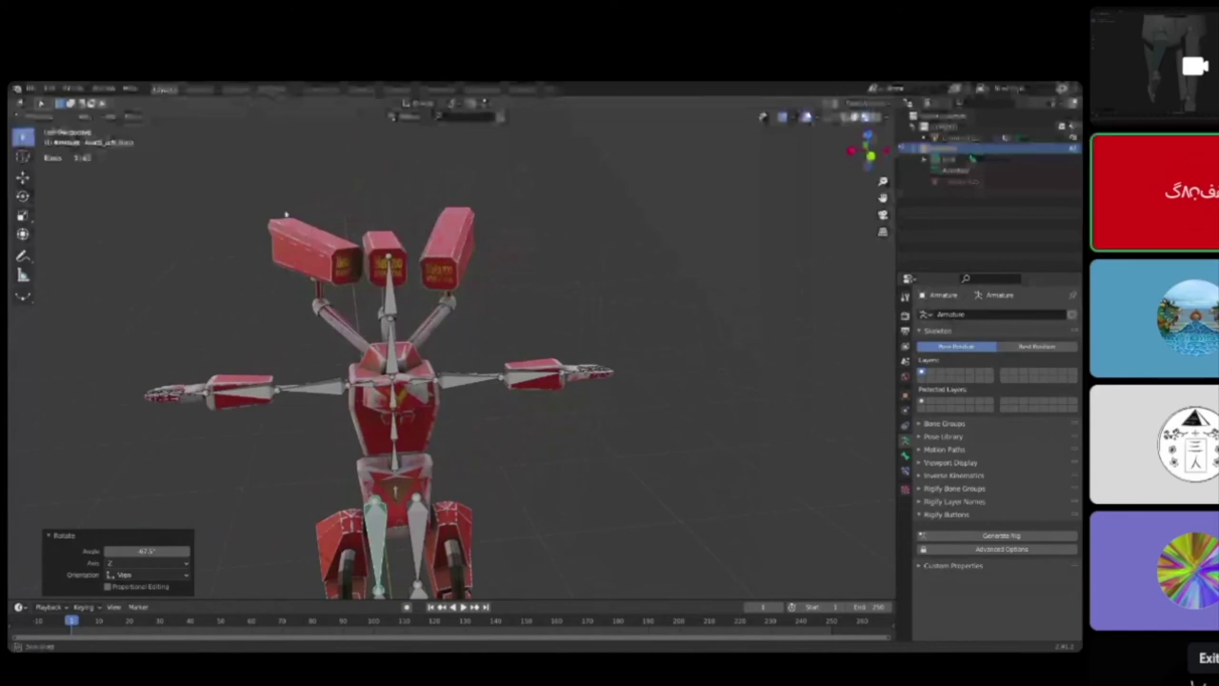
scroll(286, 215, "down", 5)
Step: Switch to the UV Editing workspace and frame the robot alongside its red body texture
left_click(363, 89)
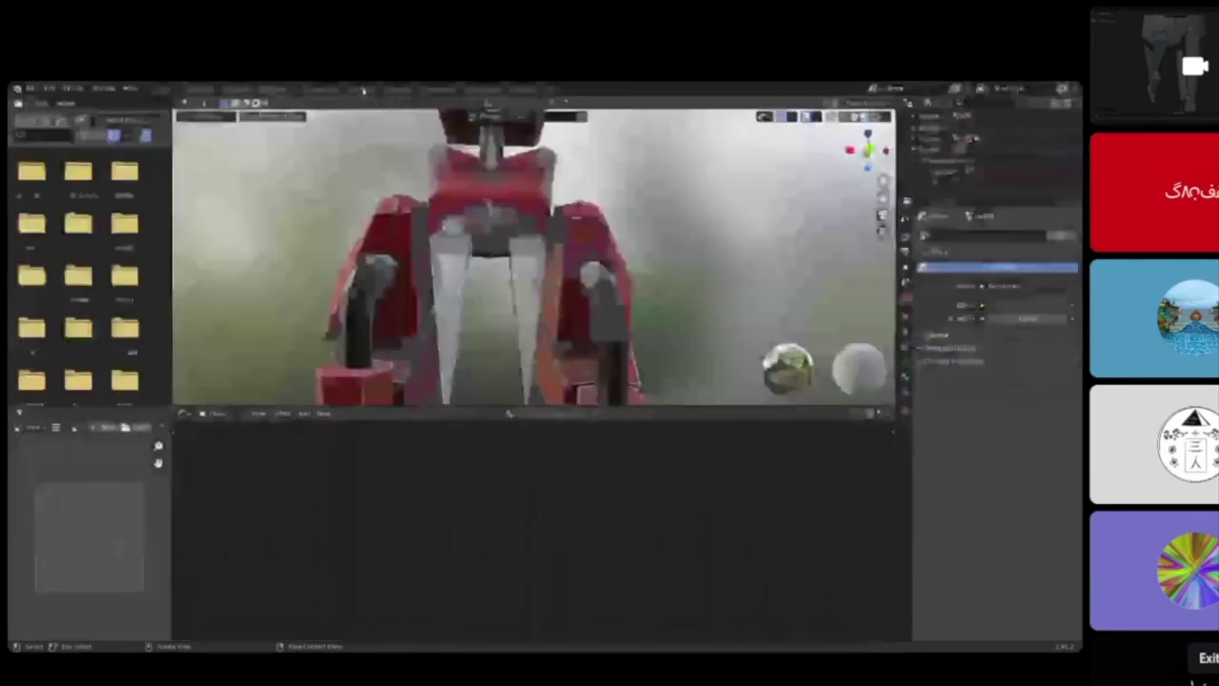
scroll(401, 194, "down", 5)
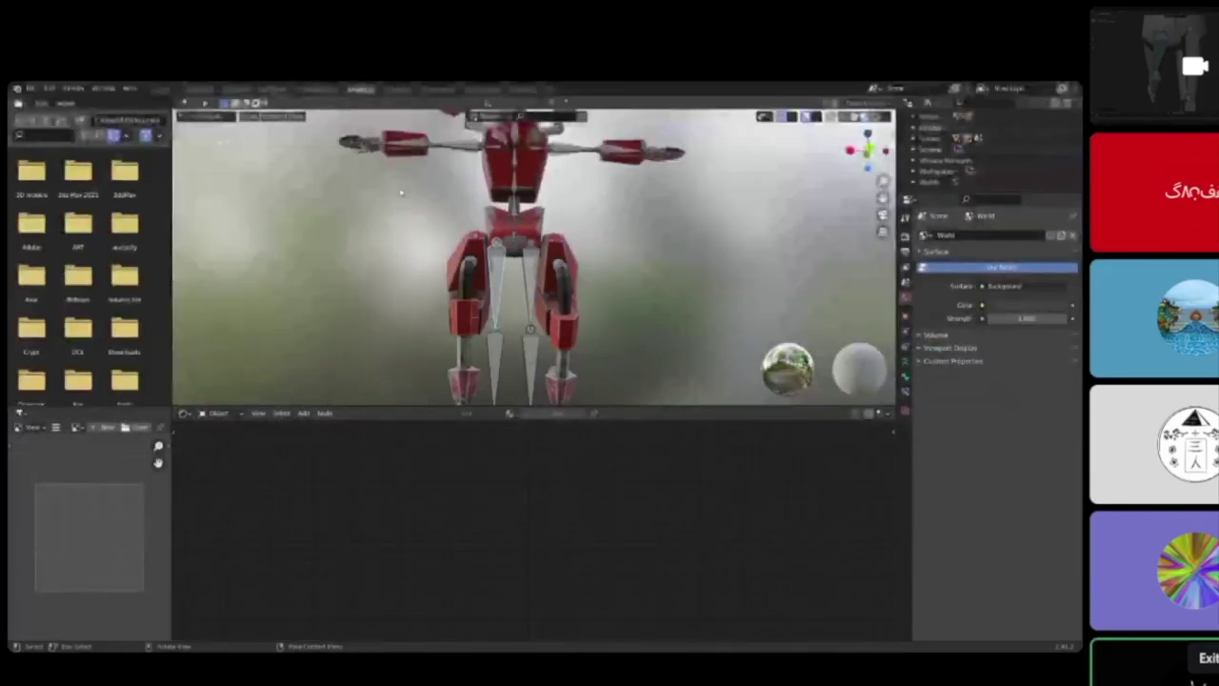
left_click(273, 90)
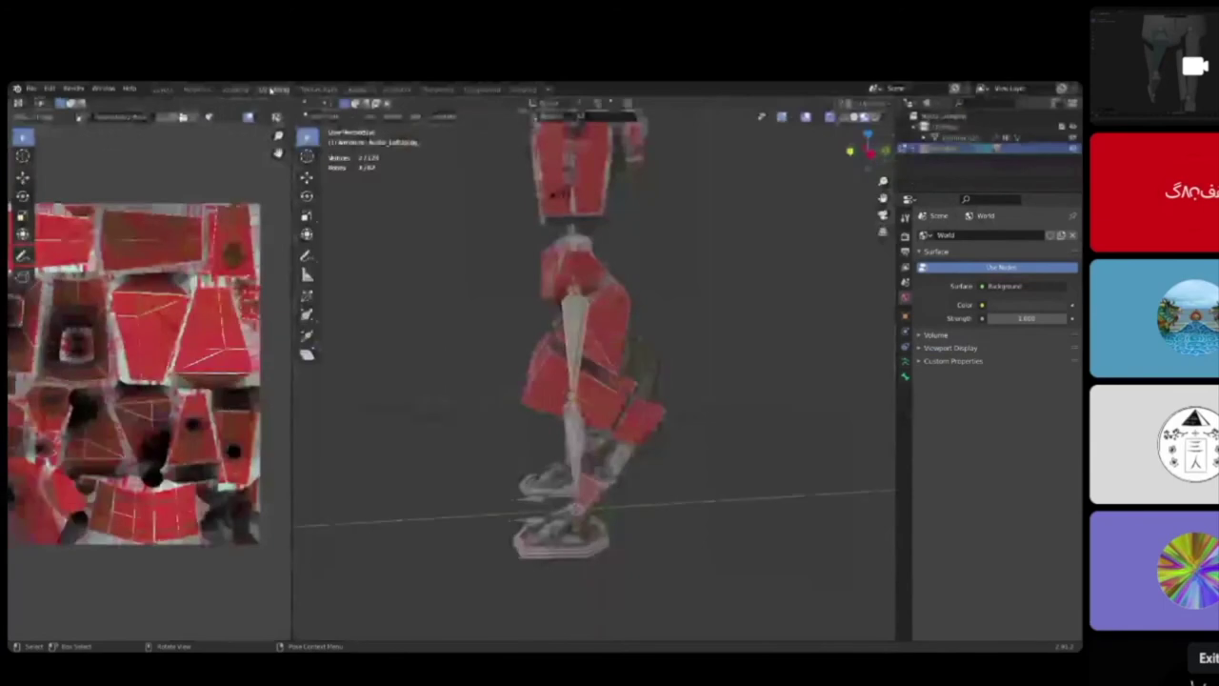
scroll(162, 339, "down", 3)
middle_click_drag(163, 339, 216, 330)
scroll(198, 335, "up", 3)
scroll(145, 350, "up", 1)
scroll(144, 351, "down", 2)
middle_click_drag(353, 312, 523, 327)
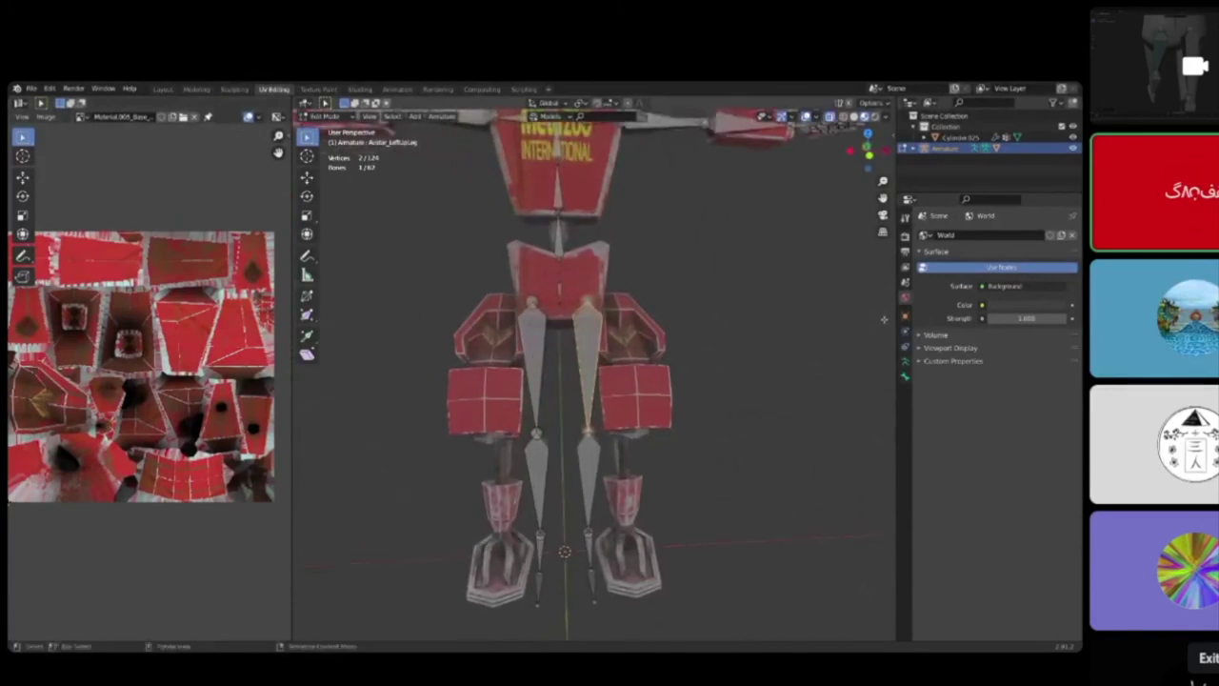
scroll(686, 273, "down", 4)
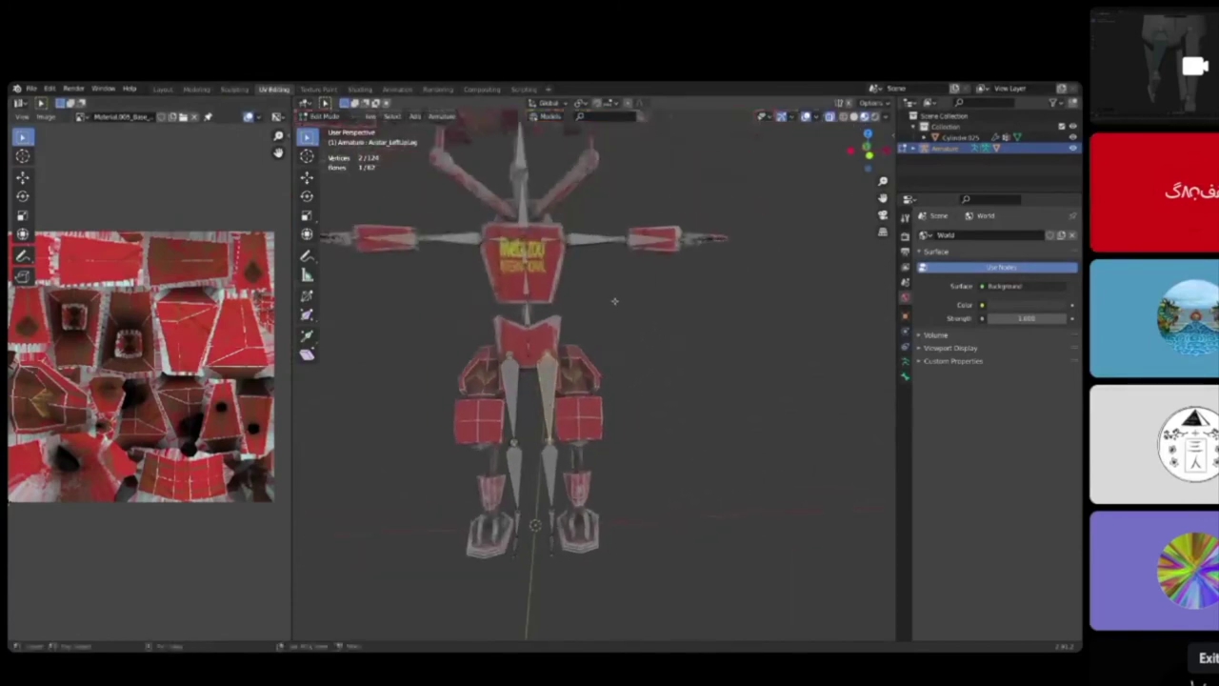
Step: Return the armature to Object Mode and select the robot mesh Cylinder.025
key("Tab")
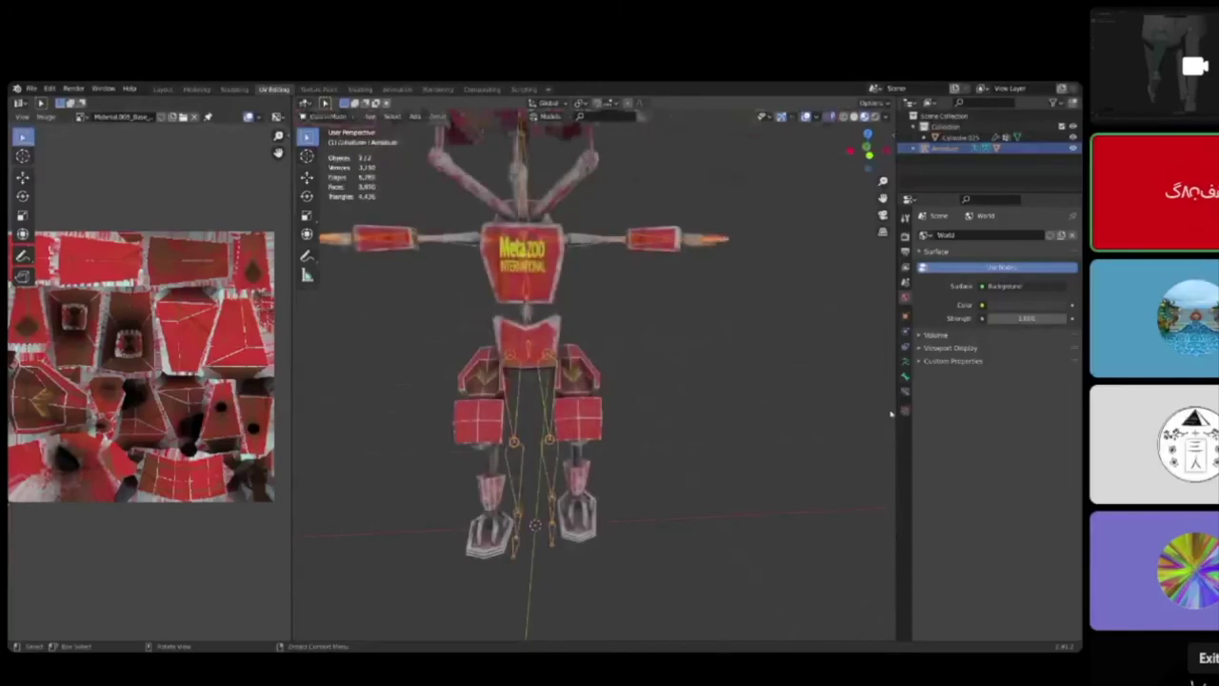
left_click(554, 285)
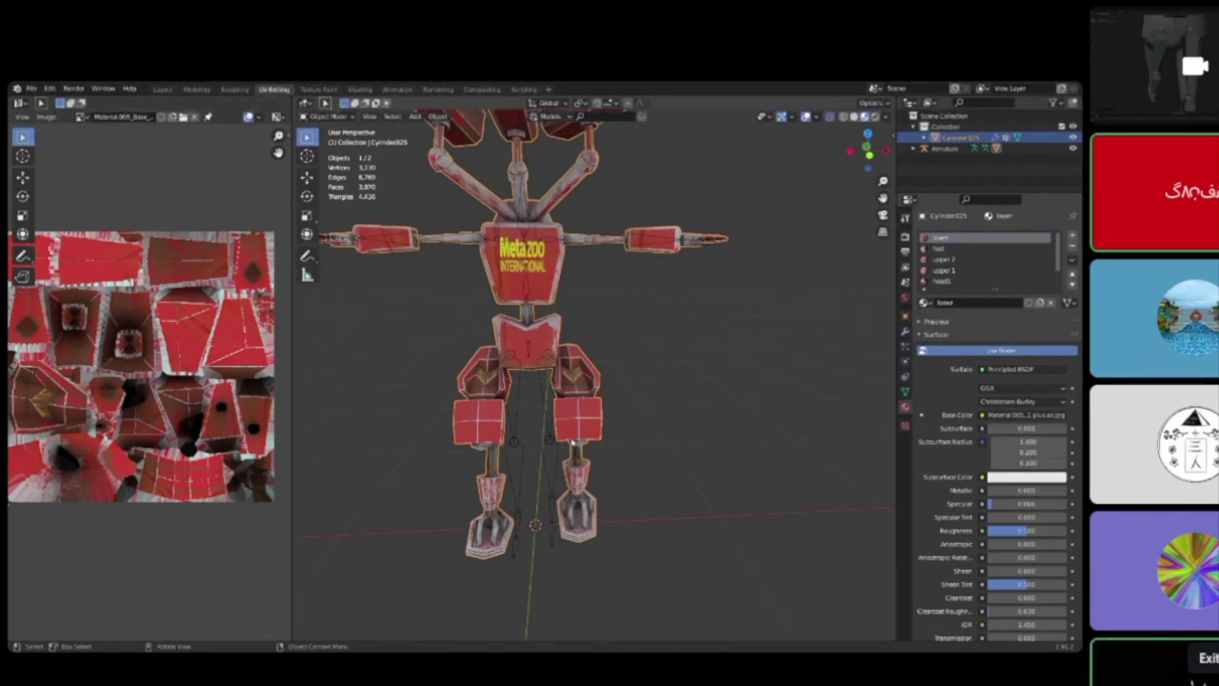
middle_click_drag(693, 387, 819, 383)
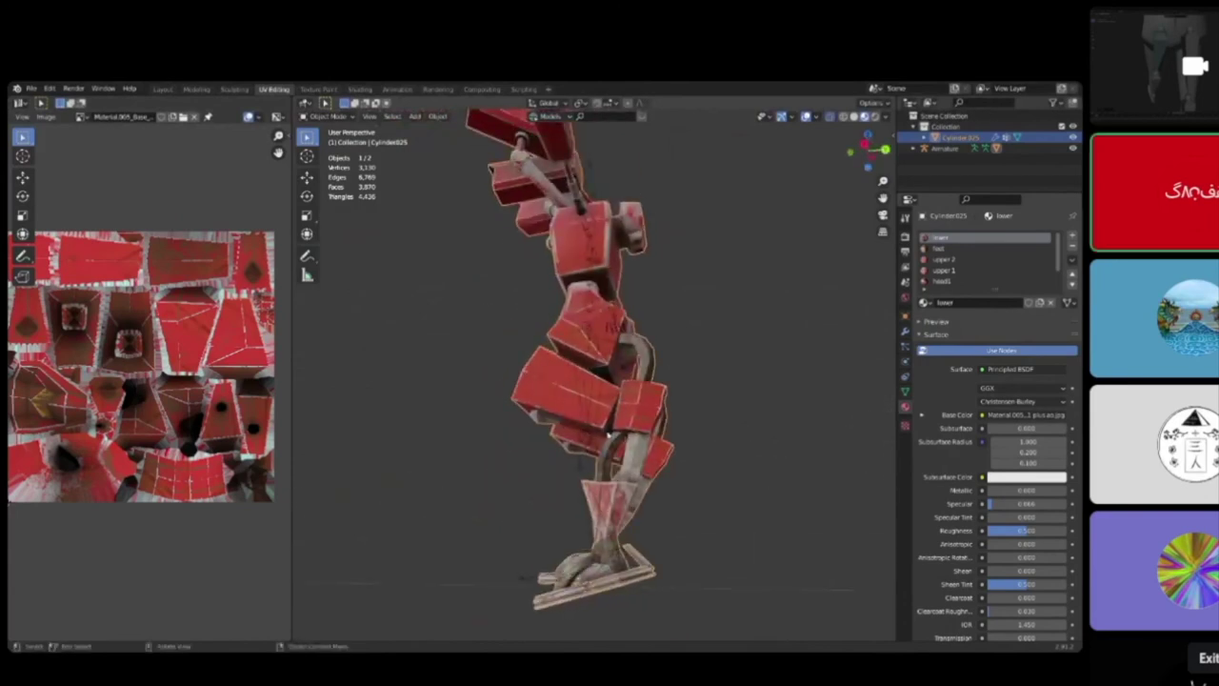
middle_click_drag(714, 581, 499, 564)
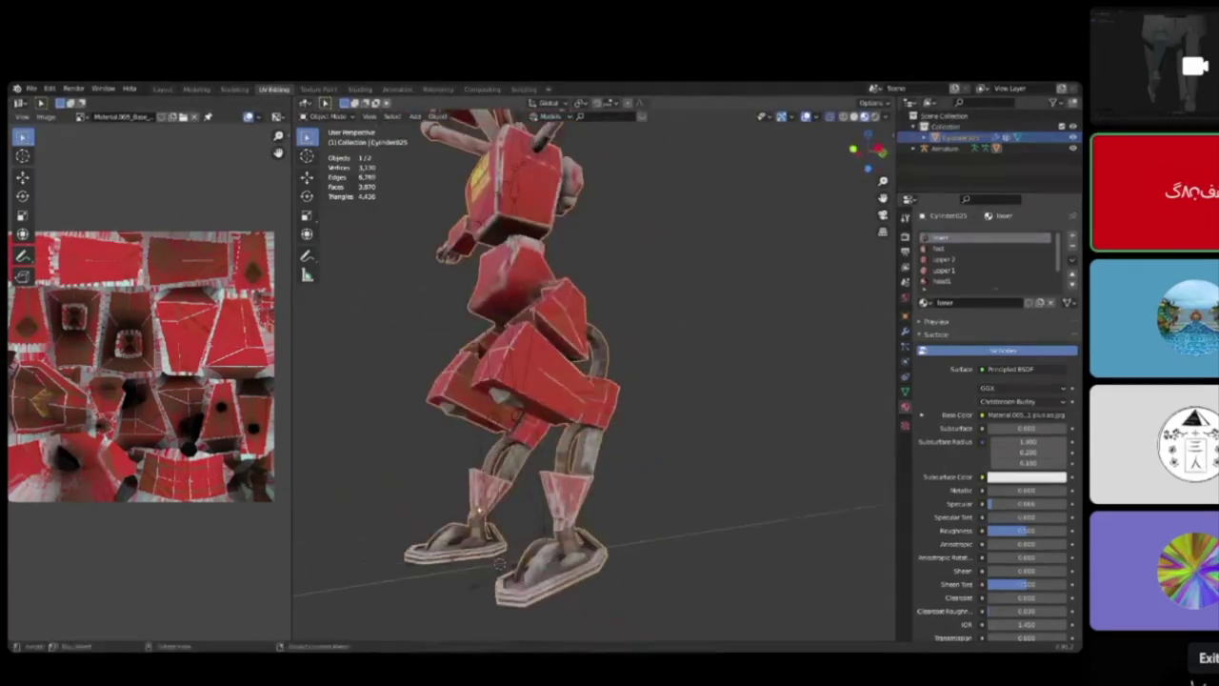
Step: Select the robot's foot material slot and show the matching foot base color image in the UV editor
left_click(943, 248)
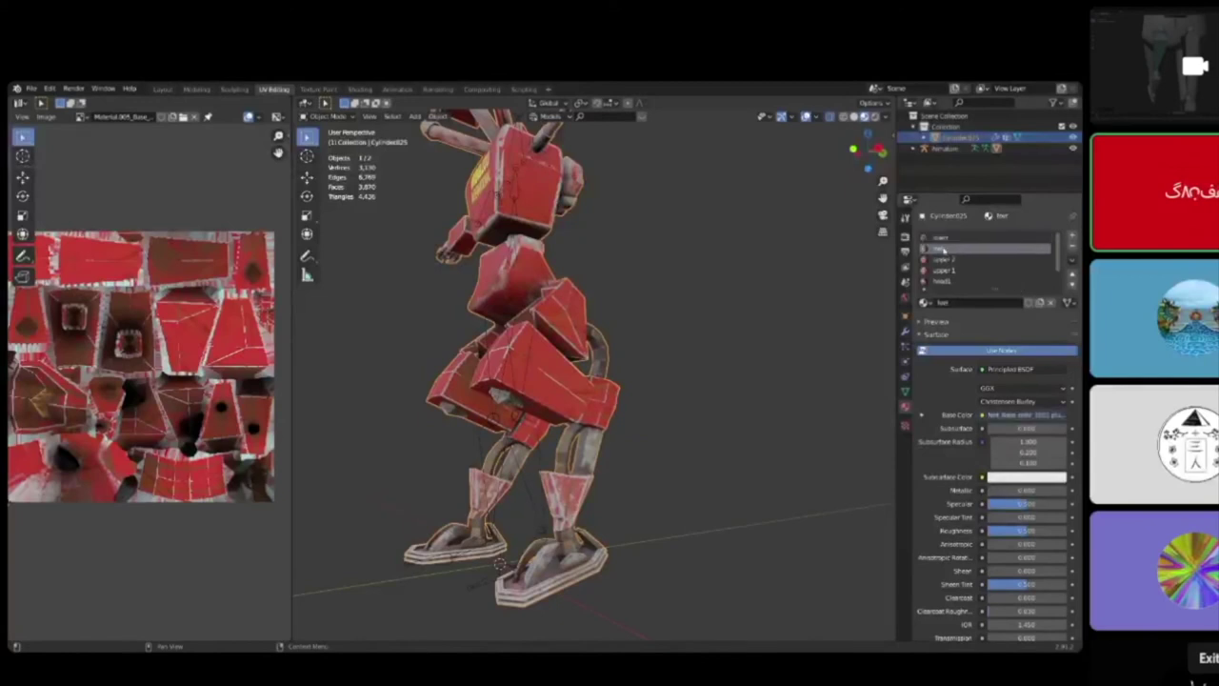
left_click(82, 116)
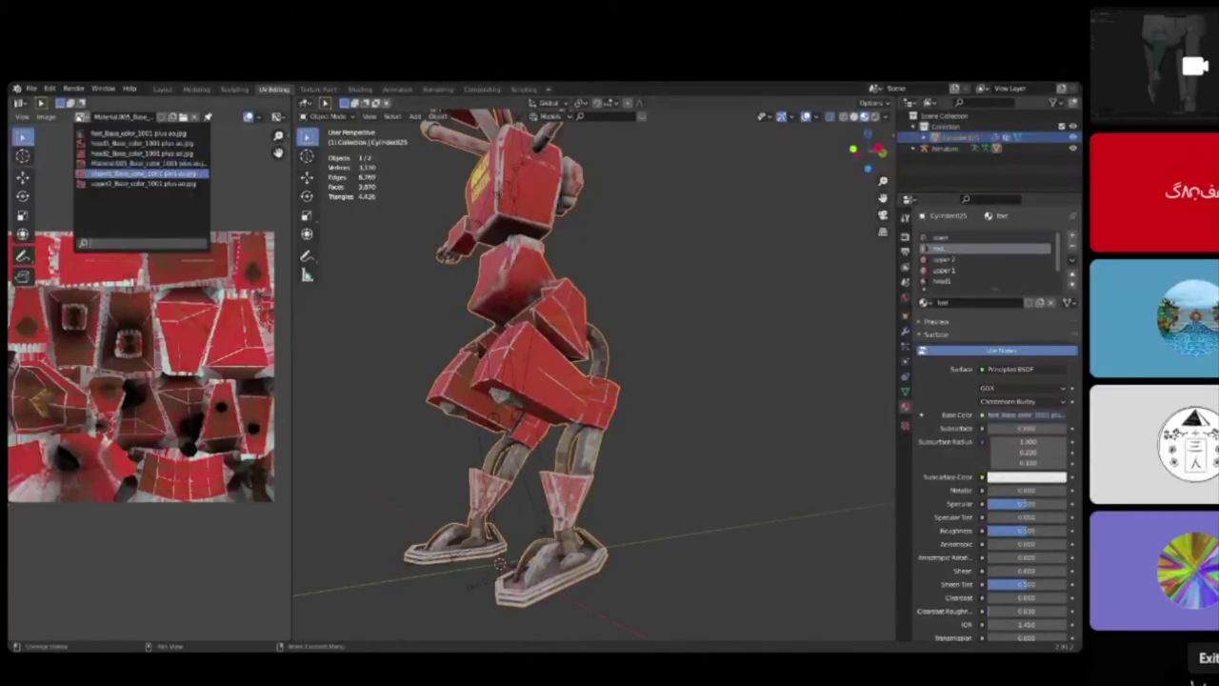
left_click(133, 134)
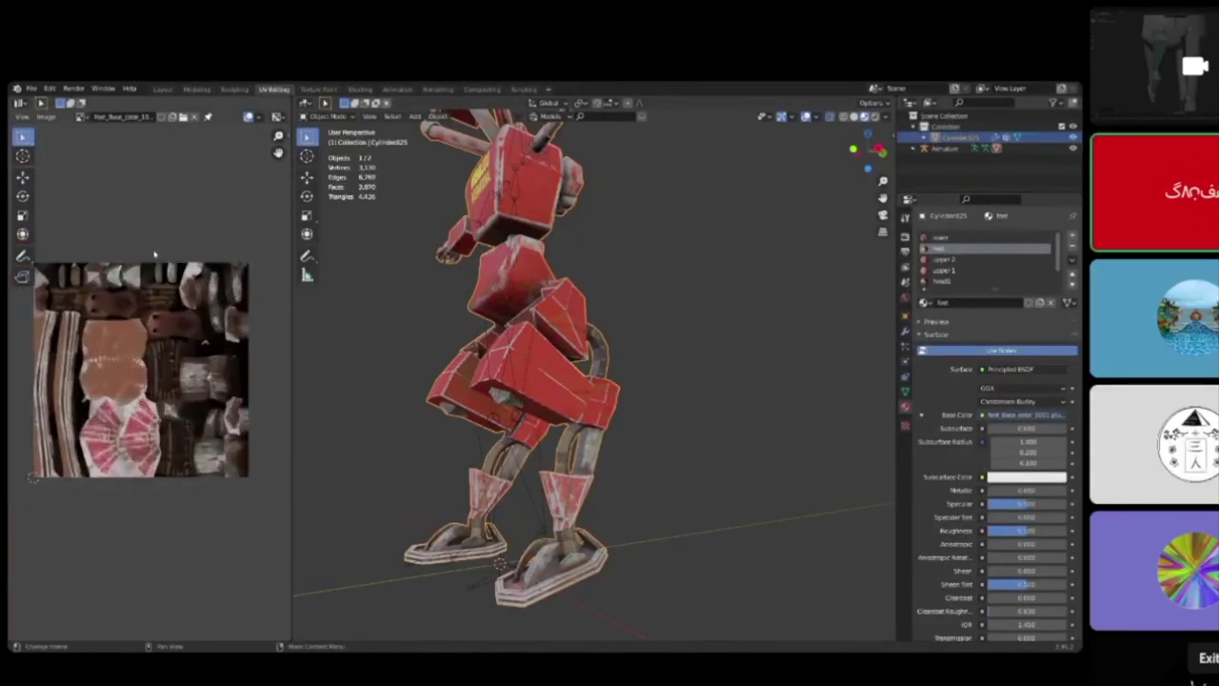
scroll(444, 470, "up", 4)
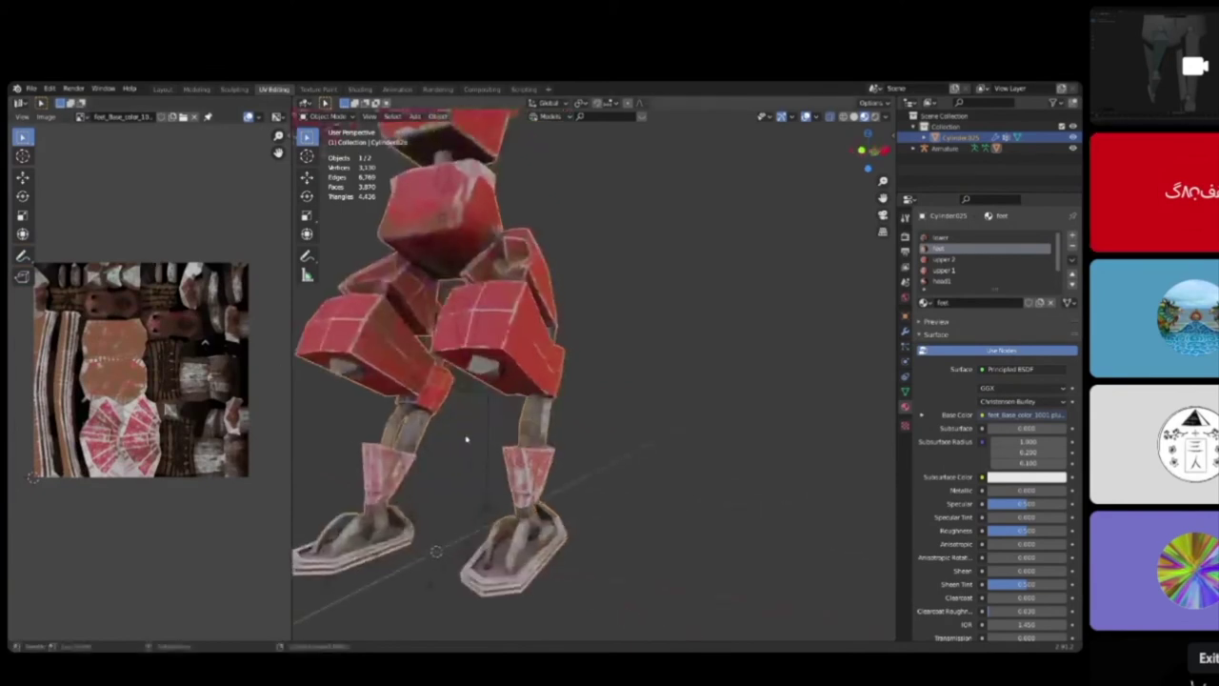
middle_click_drag(467, 439, 542, 446)
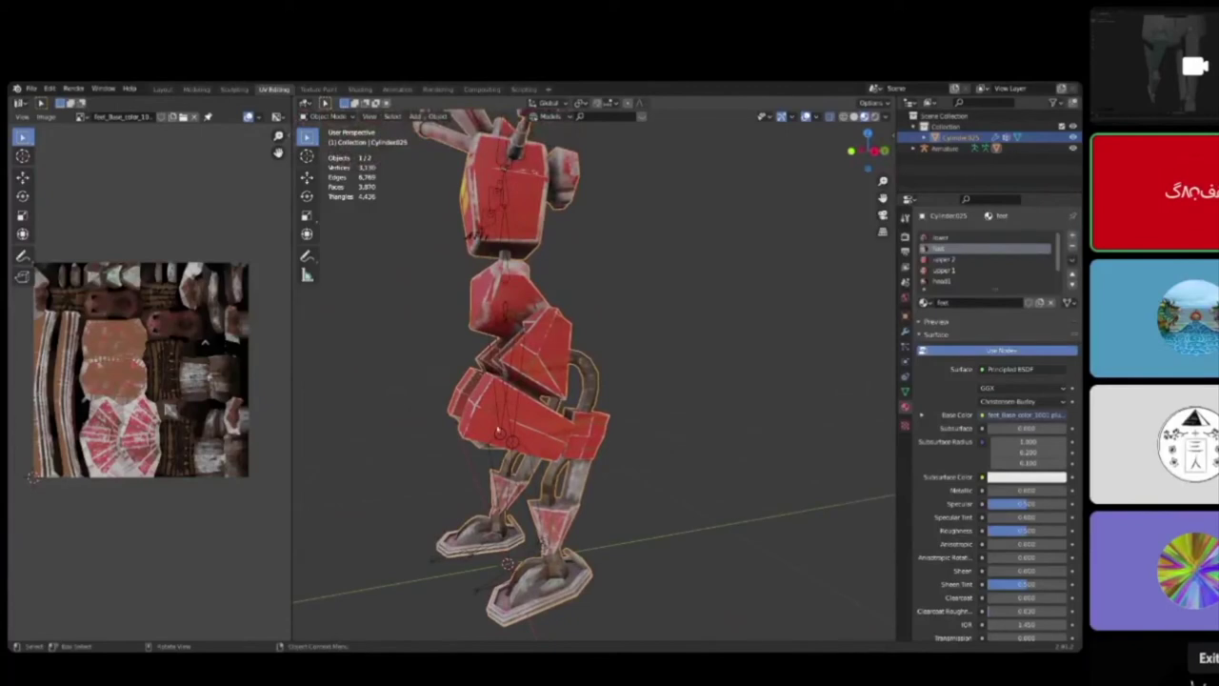
Step: Display the Material.005 base color image in the UV editor again
left_click(81, 116)
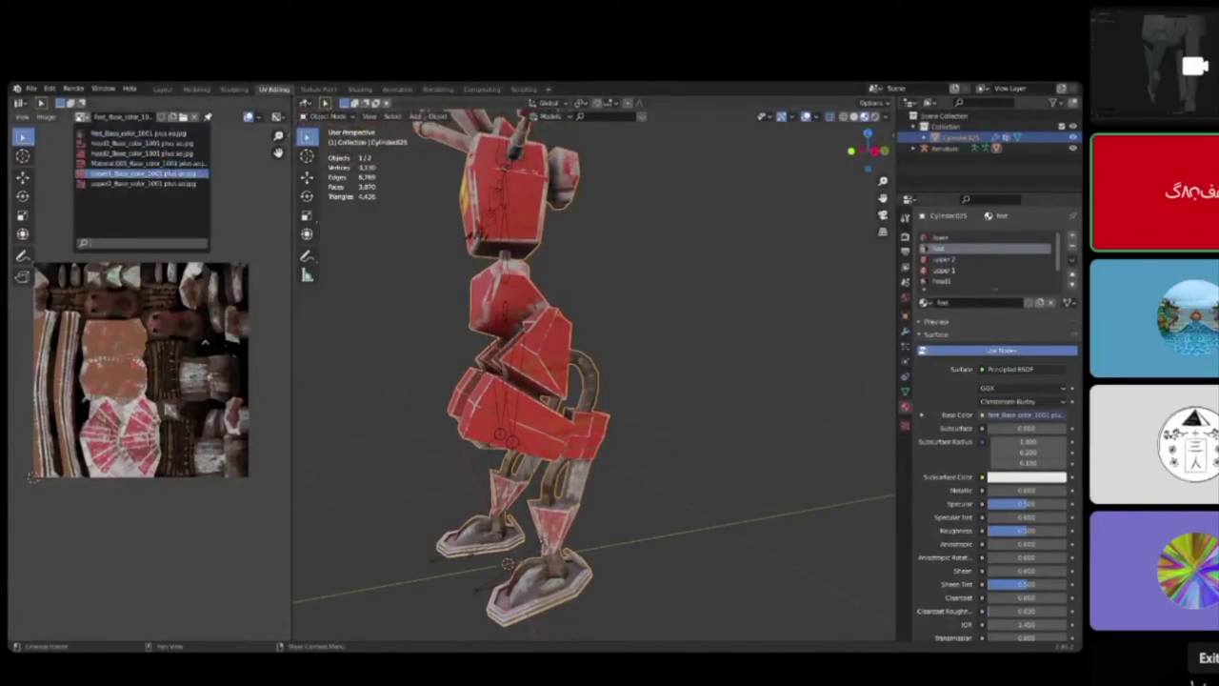
left_click(159, 169)
scroll(539, 299, "up", 3)
Step: Examine the textured robot from front, back and side, including its camera heads, torso lettering and legs
middle_click_drag(409, 291, 512, 359)
scroll(550, 421, "down", 5)
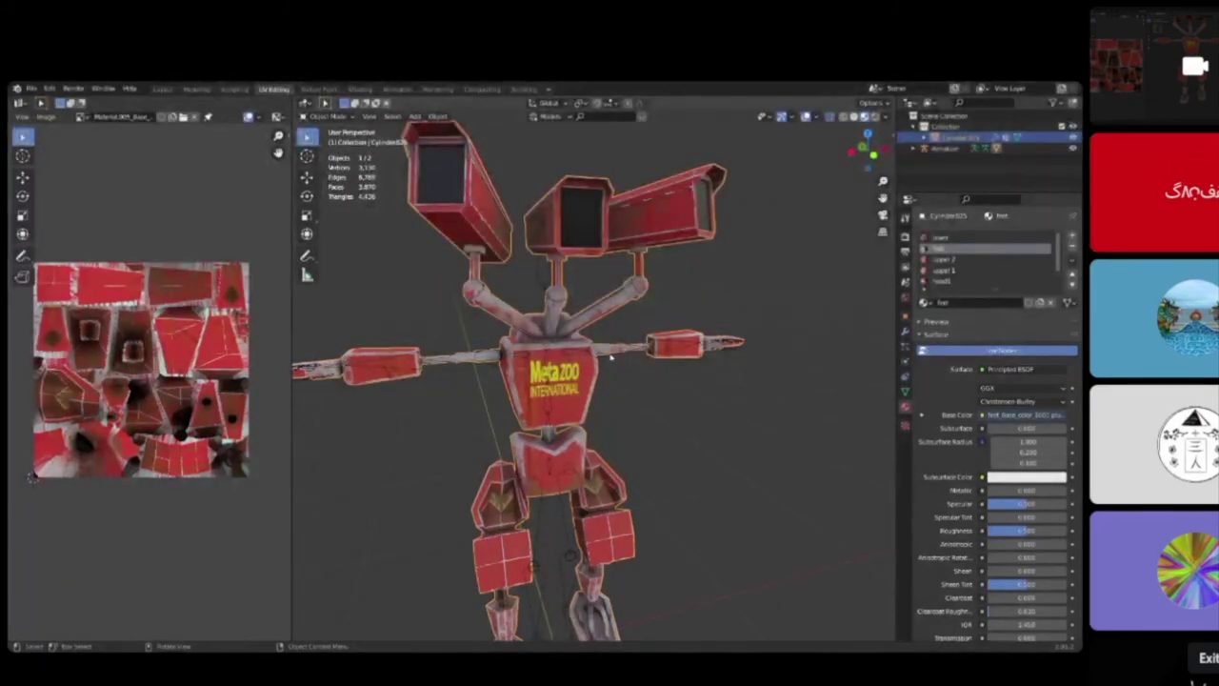
middle_click_drag(620, 357, 791, 360)
scroll(619, 351, "down", 2)
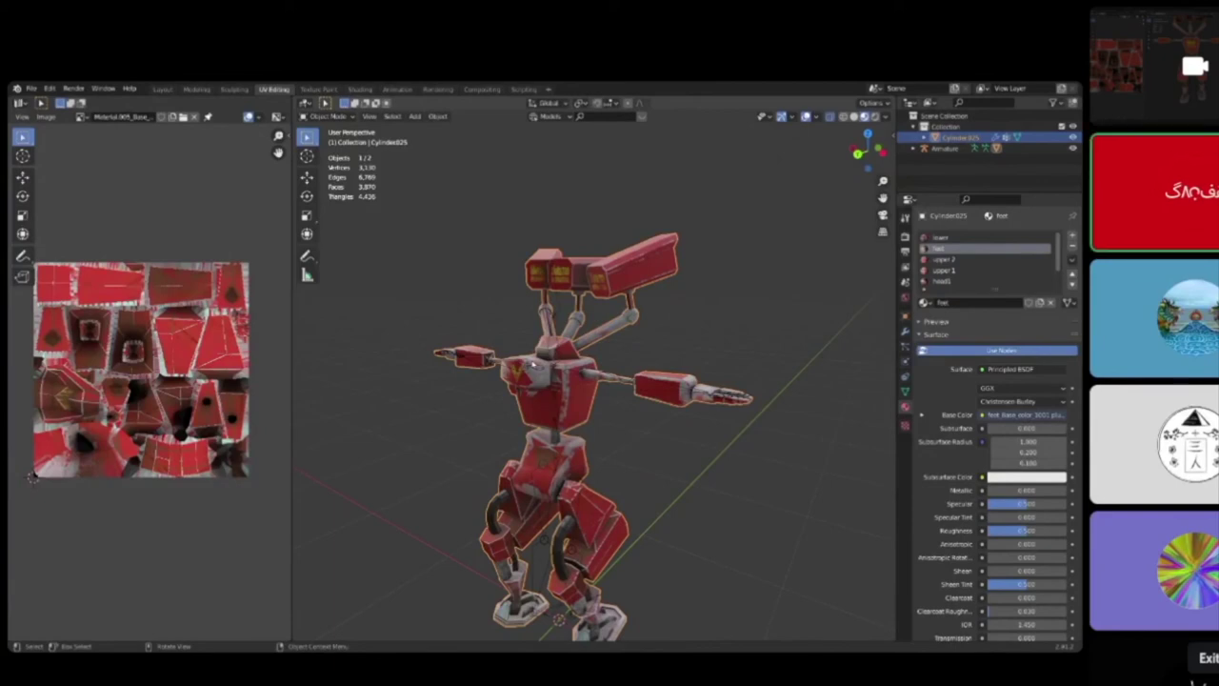
middle_click_drag(603, 355, 591, 398)
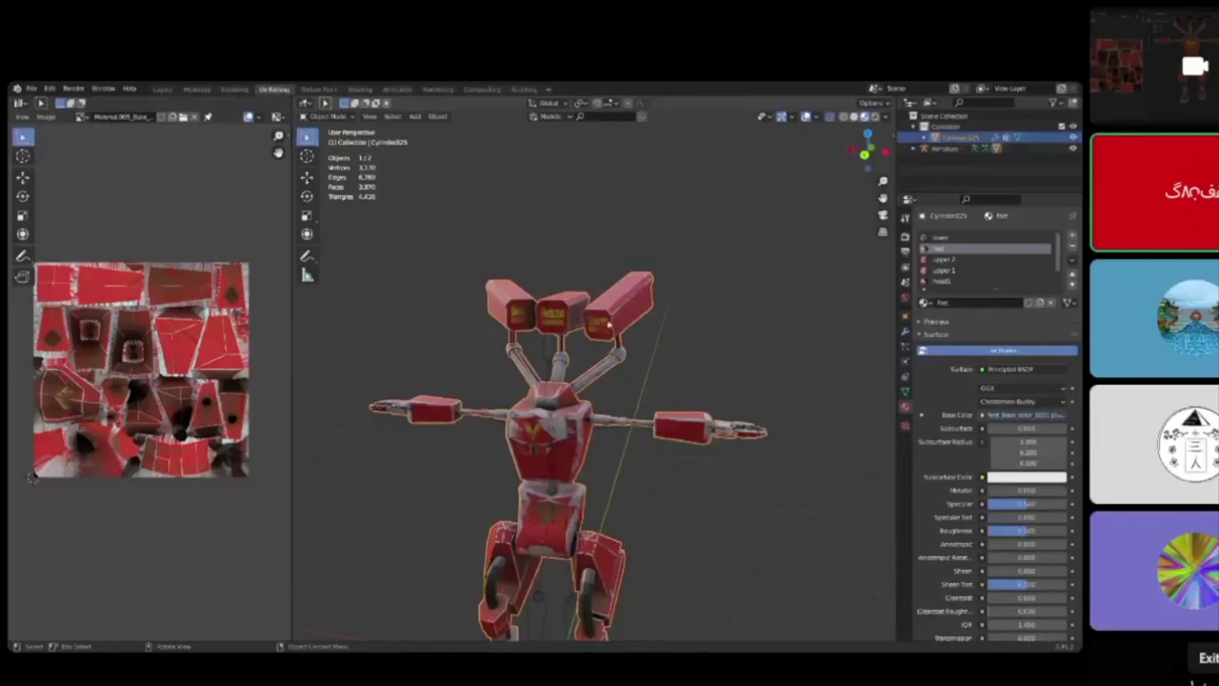
middle_click_drag(571, 441, 600, 460)
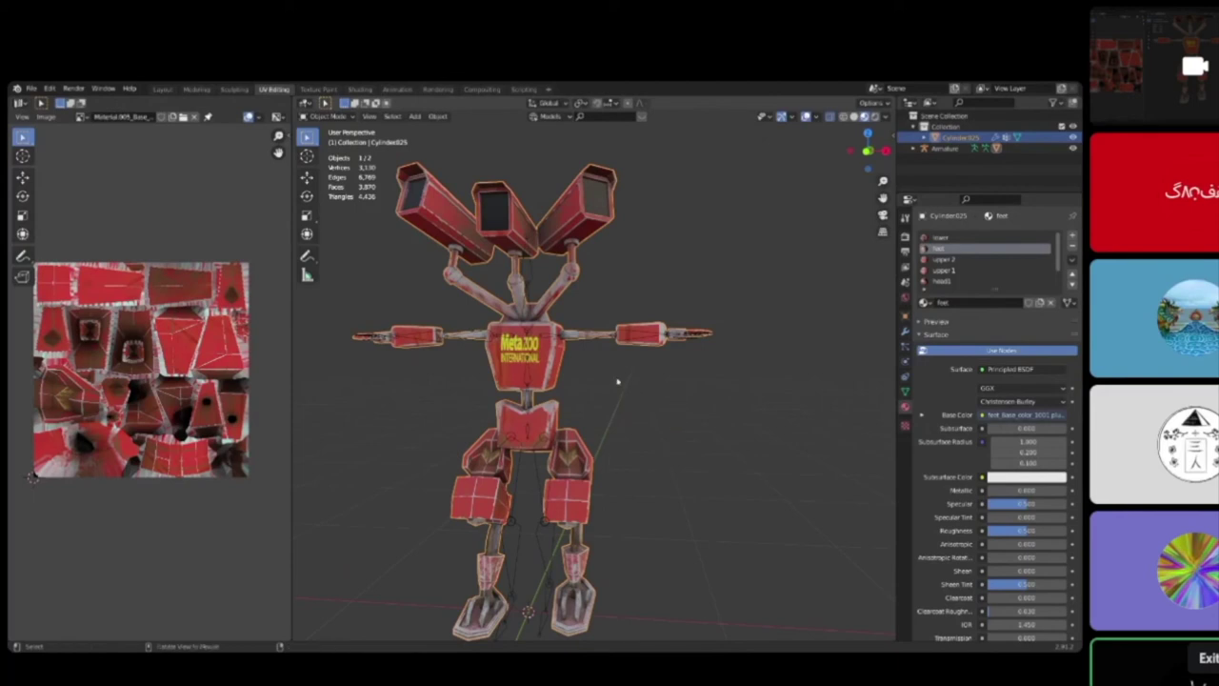
middle_click_drag(599, 389, 479, 355)
scroll(601, 397, "down", 3)
scroll(585, 403, "up", 3)
middle_click_drag(585, 402, 559, 402)
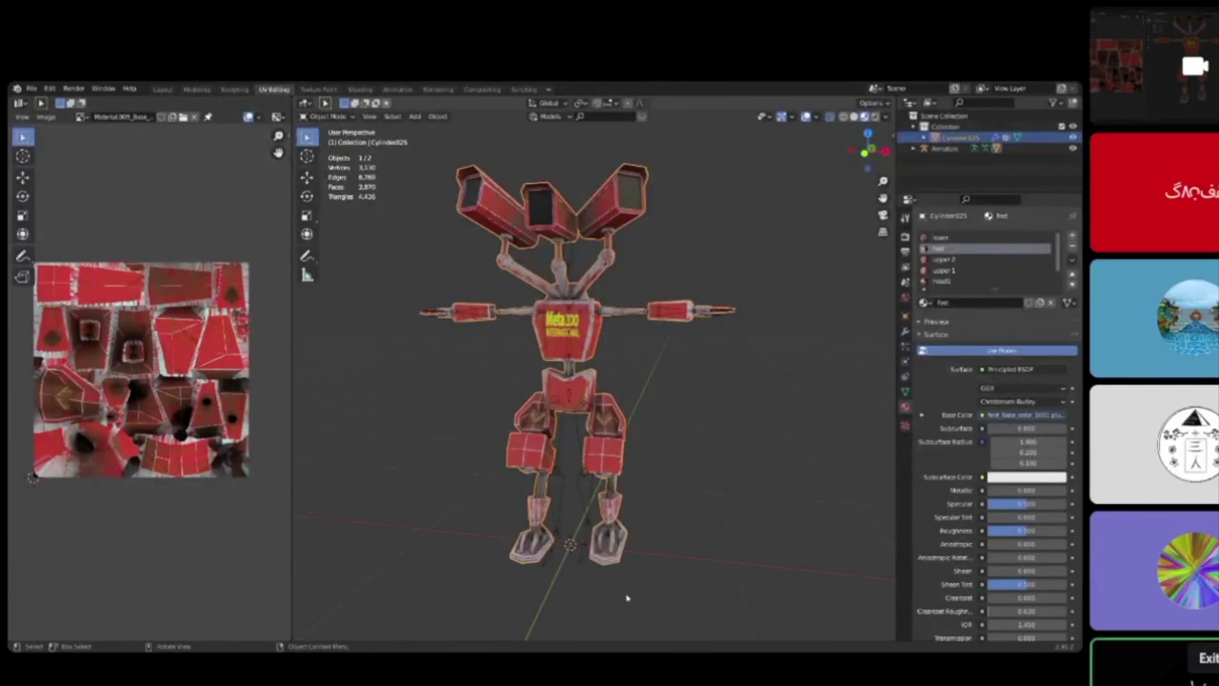
middle_click_drag(568, 252, 600, 240)
scroll(586, 234, "up", 3)
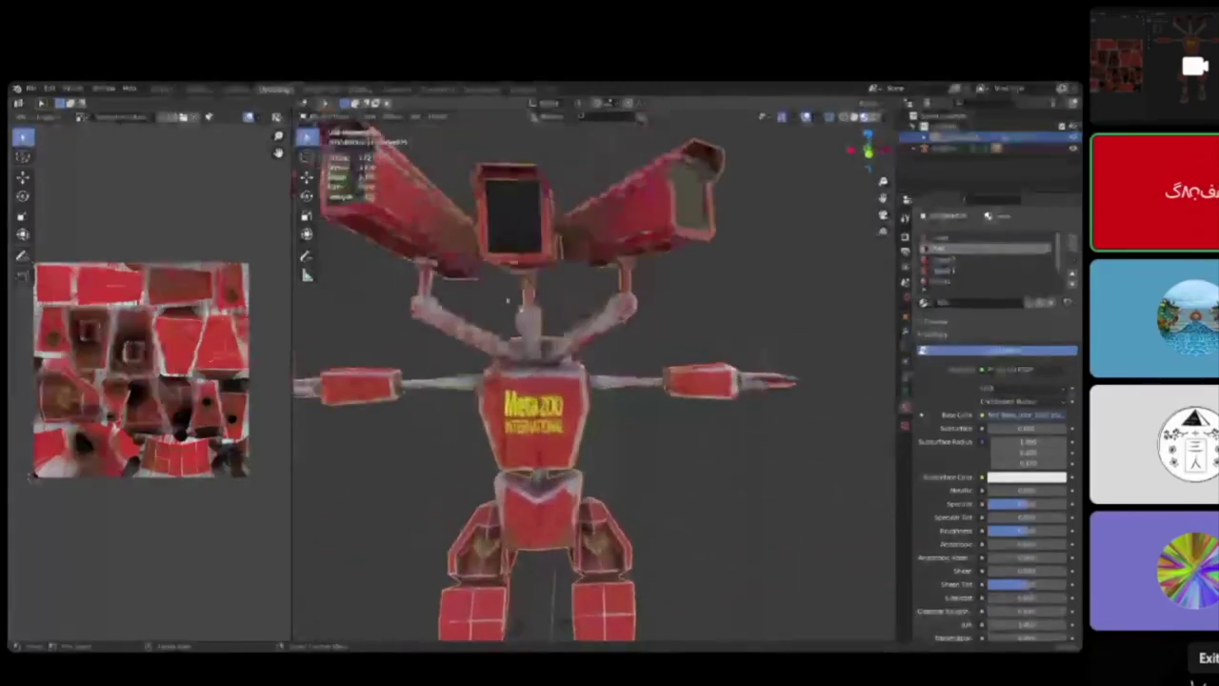
scroll(571, 257, "down", 2)
middle_click_drag(498, 299, 619, 316)
scroll(324, 332, "down", 2)
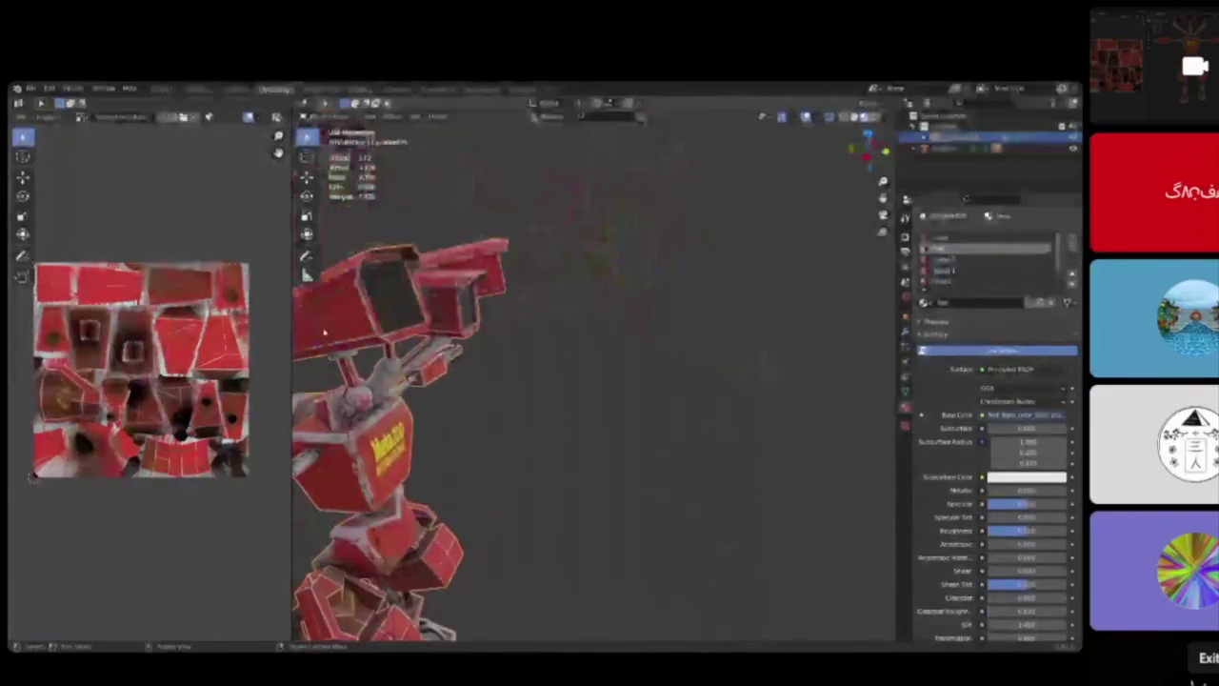
Step: Select the armature, switch to left side view and put it in Pose Mode
mouse_move(500, 255)
middle_mouse_down()
mouse_move(505, 297)
mouse_move(502, 266)
middle_mouse_up()
left_click(501, 293)
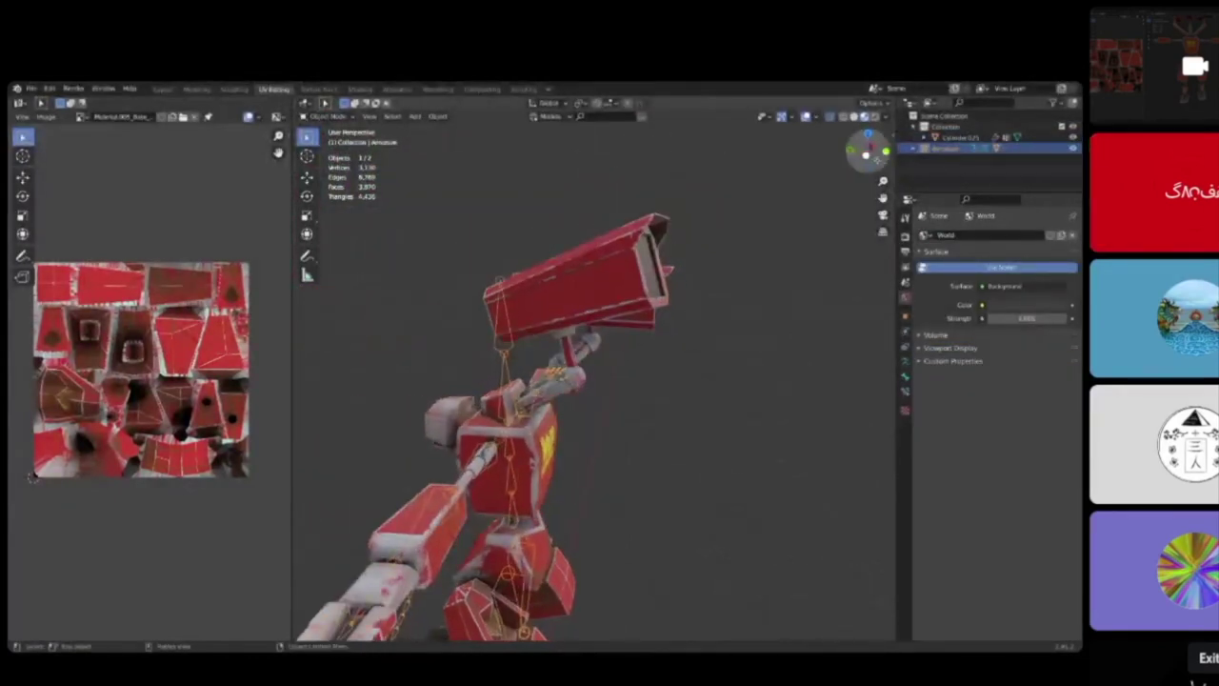
left_click(868, 153)
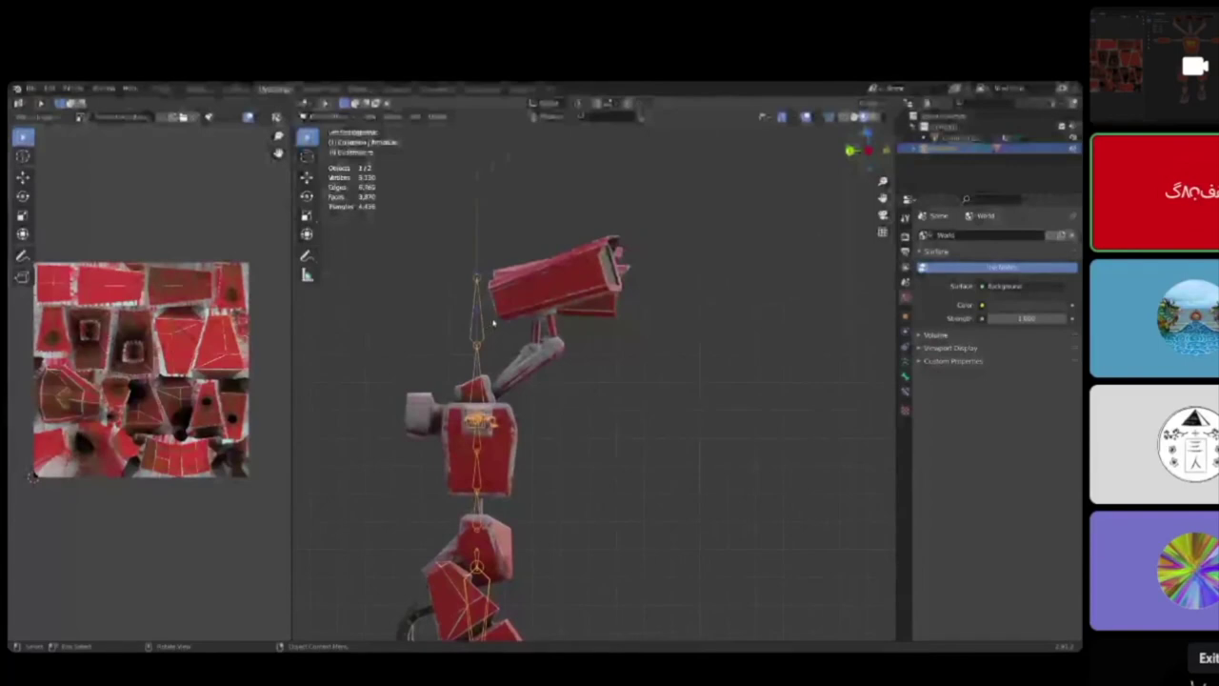
left_click(329, 116)
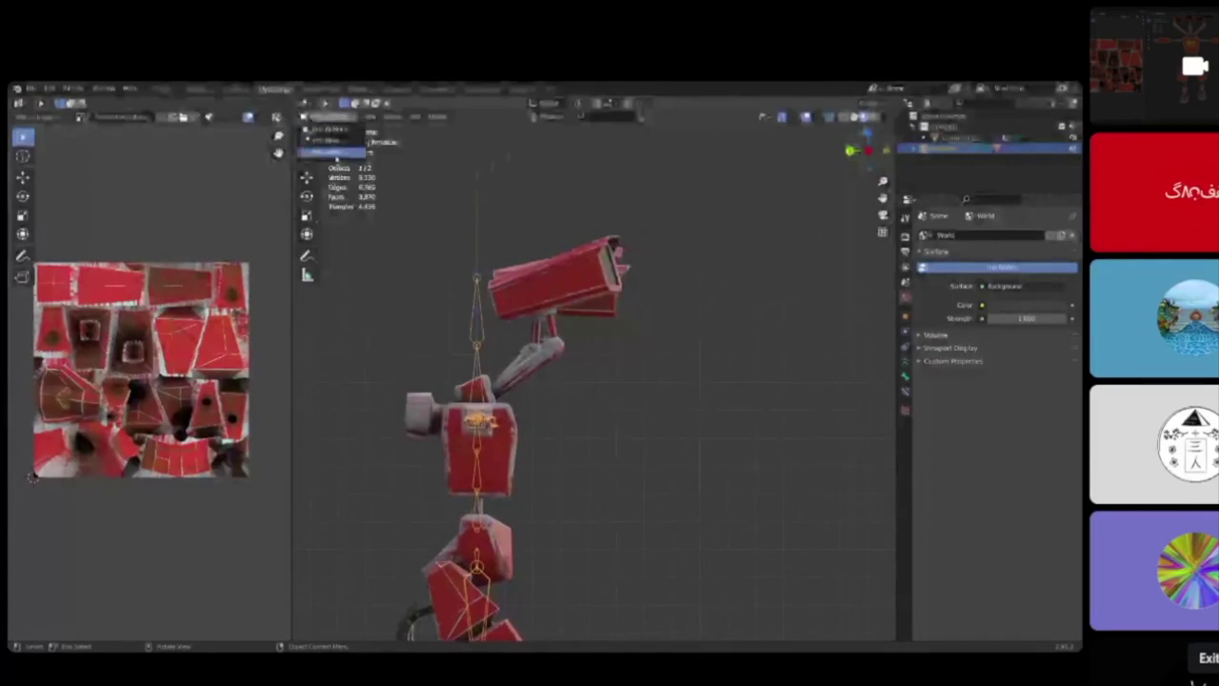
left_click(336, 155)
Step: Rotate the Avatar_Head bone backward in left side view to tilt the three camera heads upward
left_click(481, 309)
key("r")
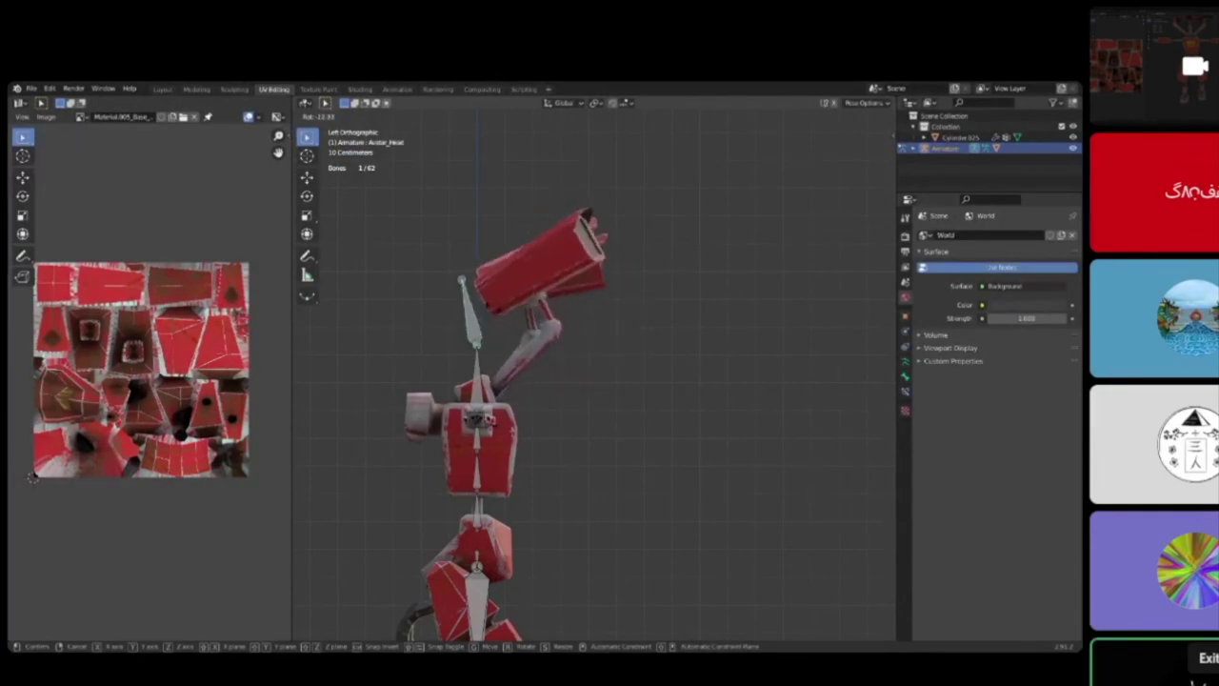
left_click(629, 324)
middle_click_drag(638, 326, 567, 349)
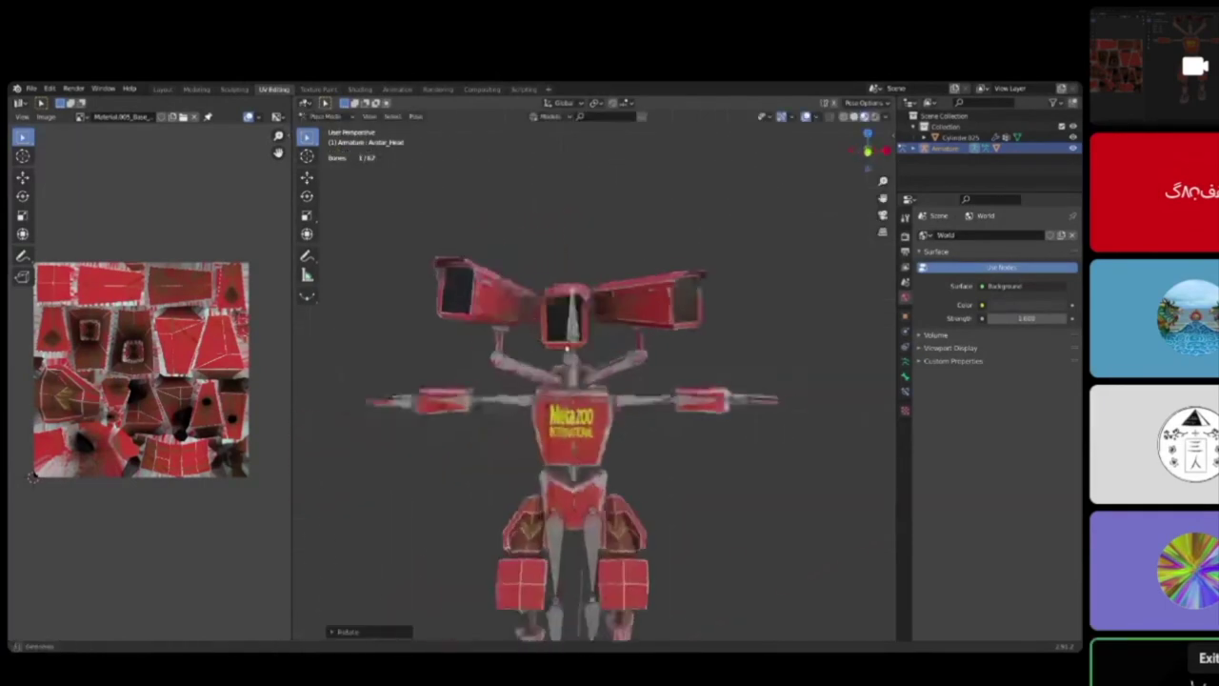
Step: Rotate the Avatar_Head bone about the global Z axis to turn the robot's camera heads sideways
scroll(638, 362, "down", 3)
key("r")
key("z")
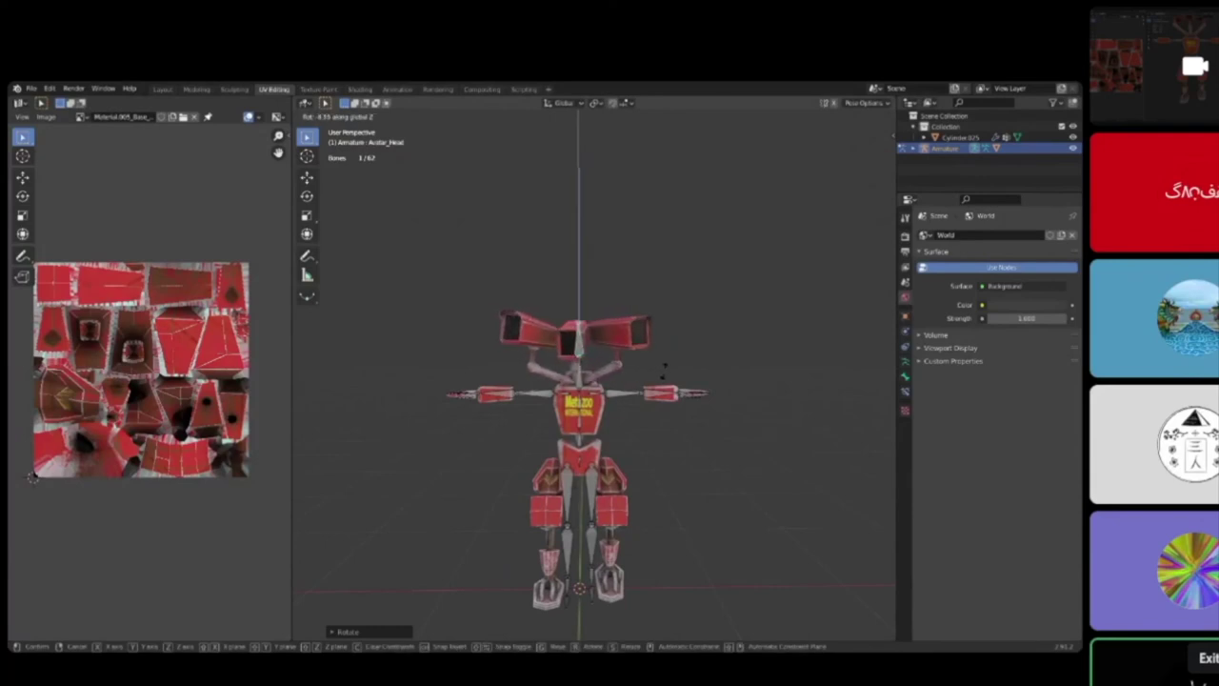
left_click(721, 332)
middle_click_drag(672, 343, 550, 309)
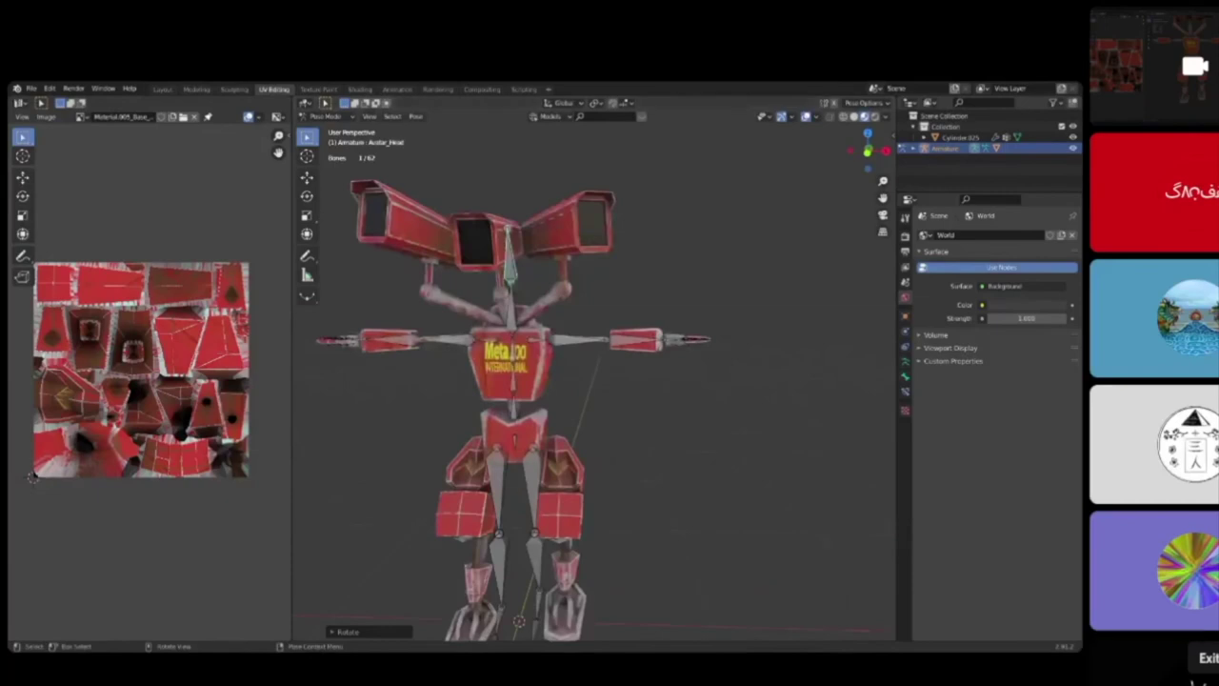
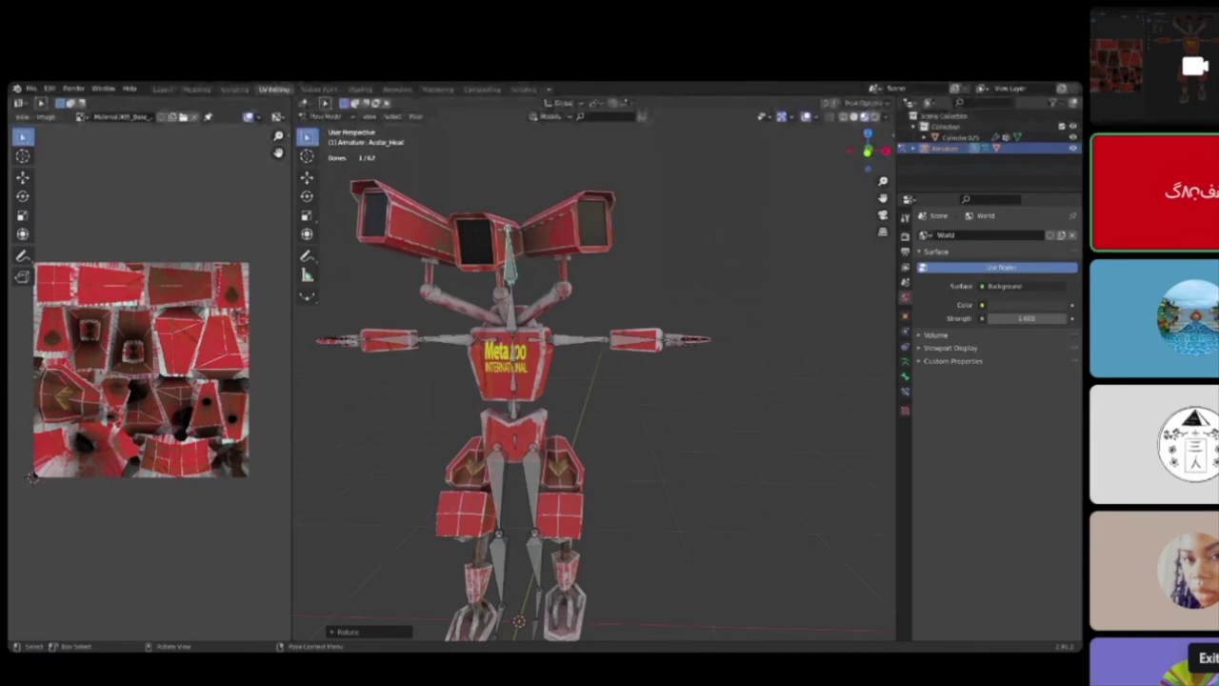
middle_click_drag(495, 362, 528, 363)
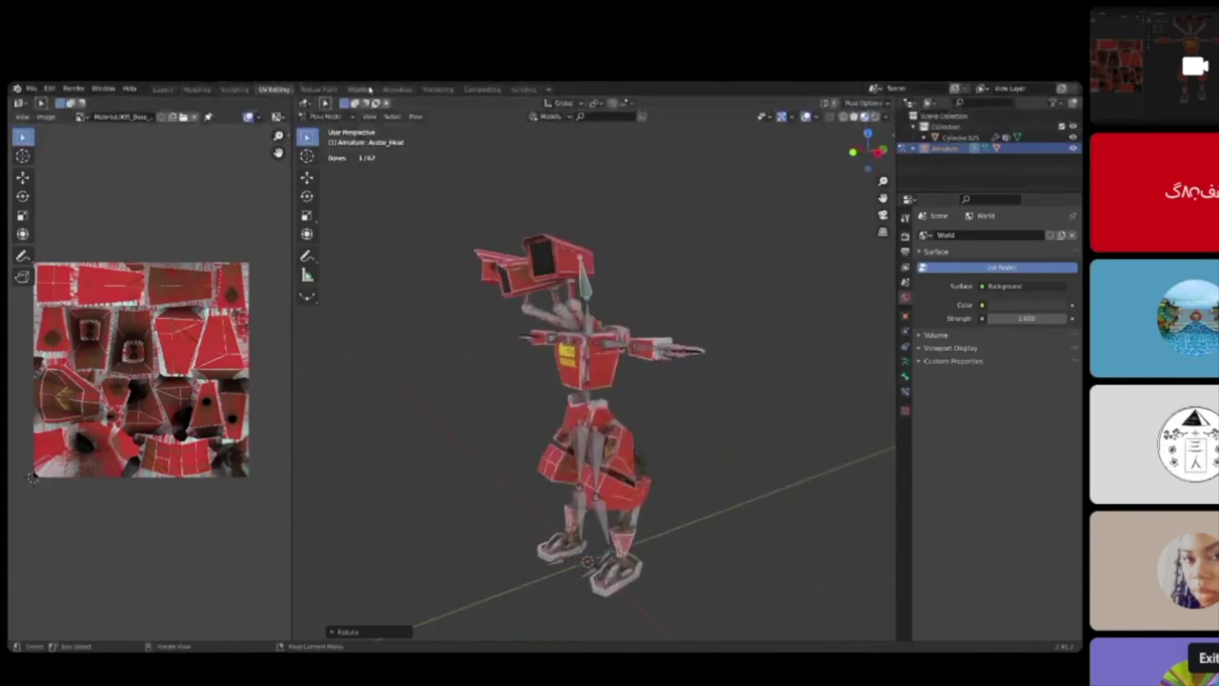
Step: Go to the Shading workspace and select the robot mesh to show its material nodes
left_click(319, 88)
left_click(359, 88)
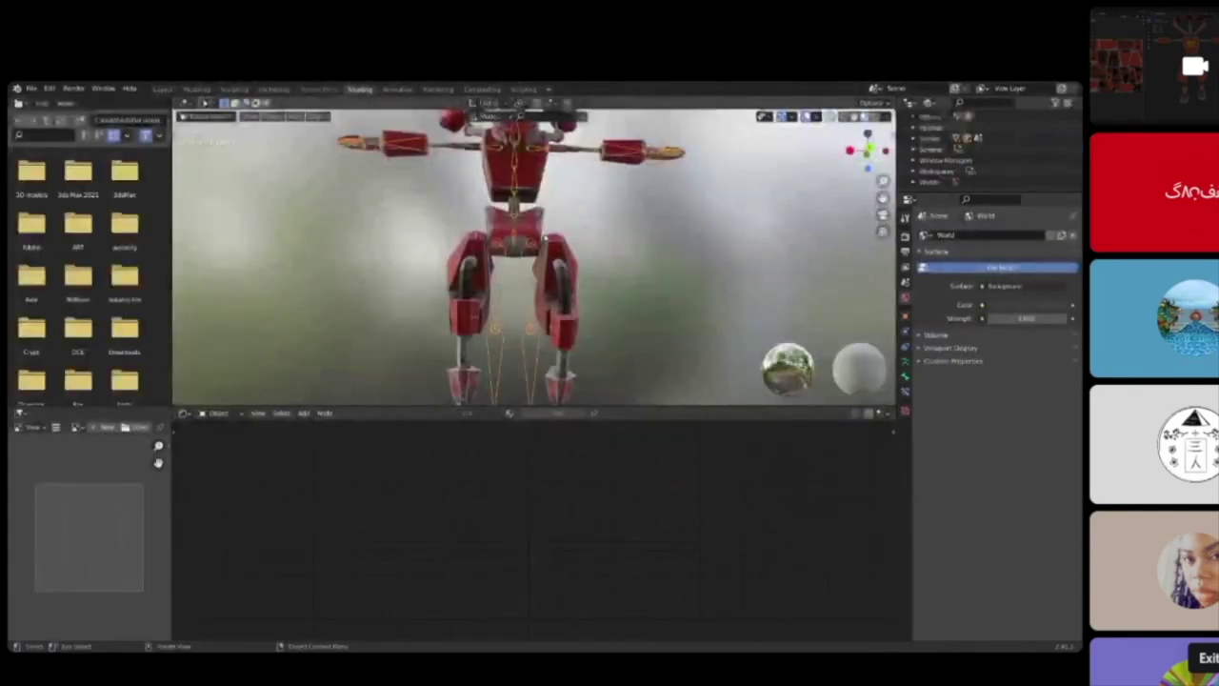
left_click(545, 239)
middle_click_drag(577, 319, 524, 290)
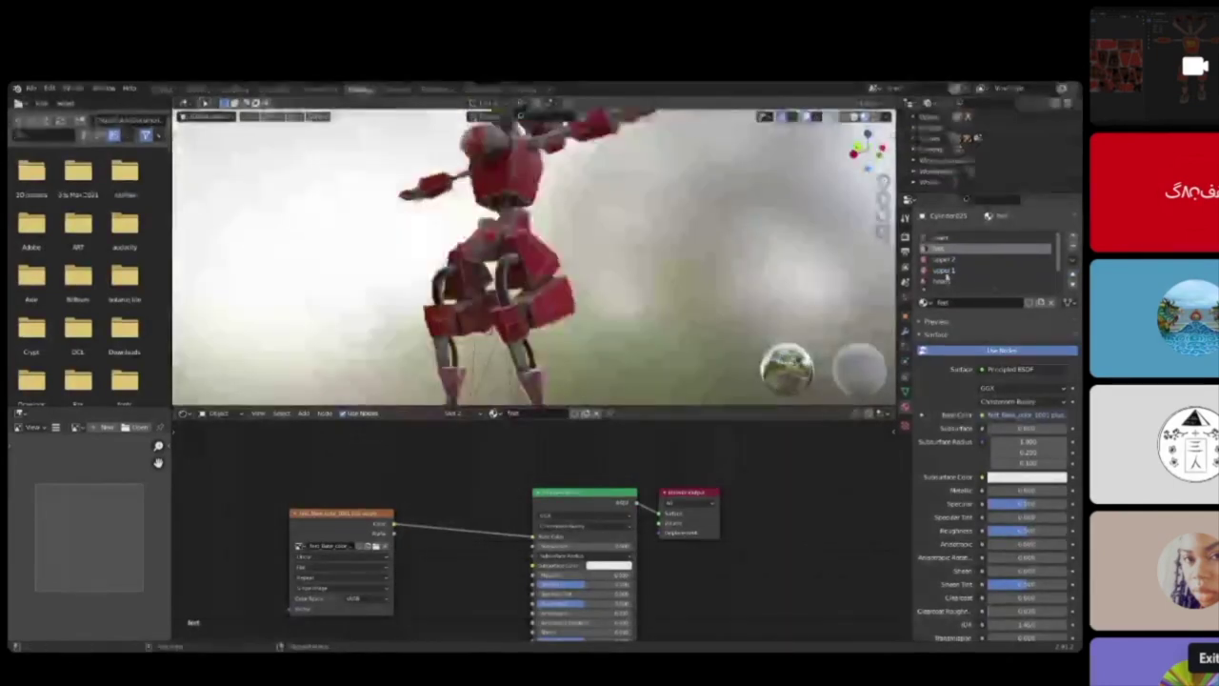
Step: Disconnect the image texture from the upper 2 material's Base Color, examine the torso and link the texture back
left_click(943, 259)
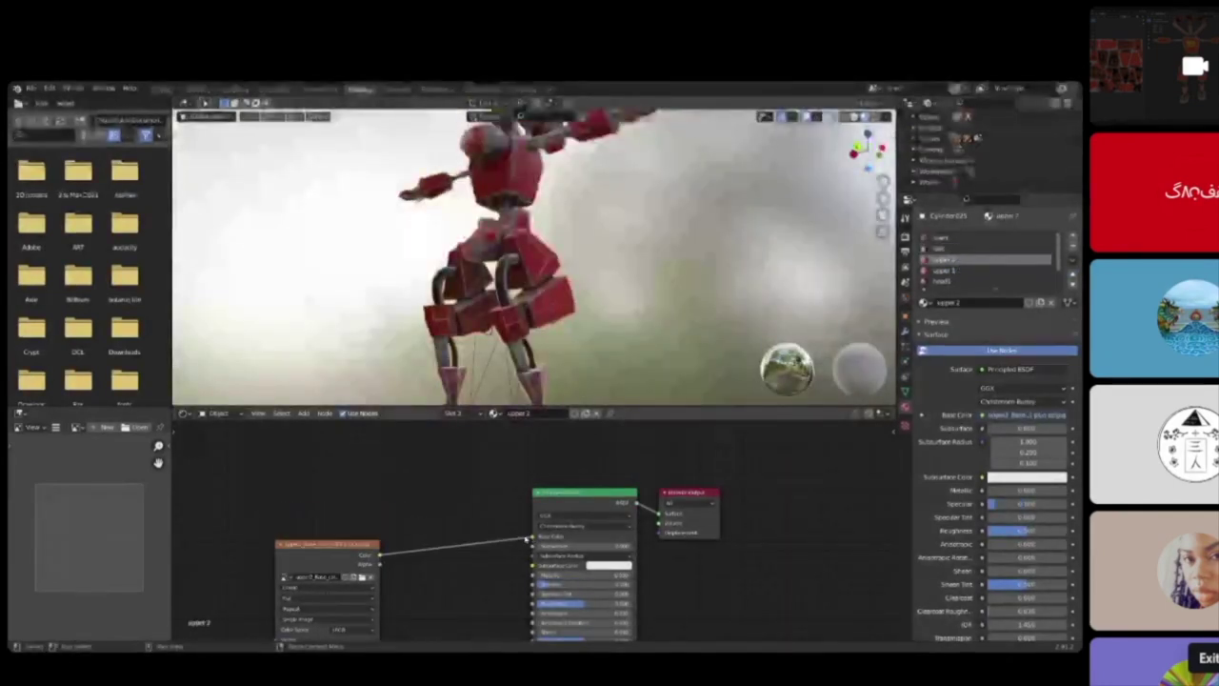
left_click_drag(533, 538, 527, 481)
middle_click_drag(528, 243, 413, 260)
scroll(397, 269, "down", 4)
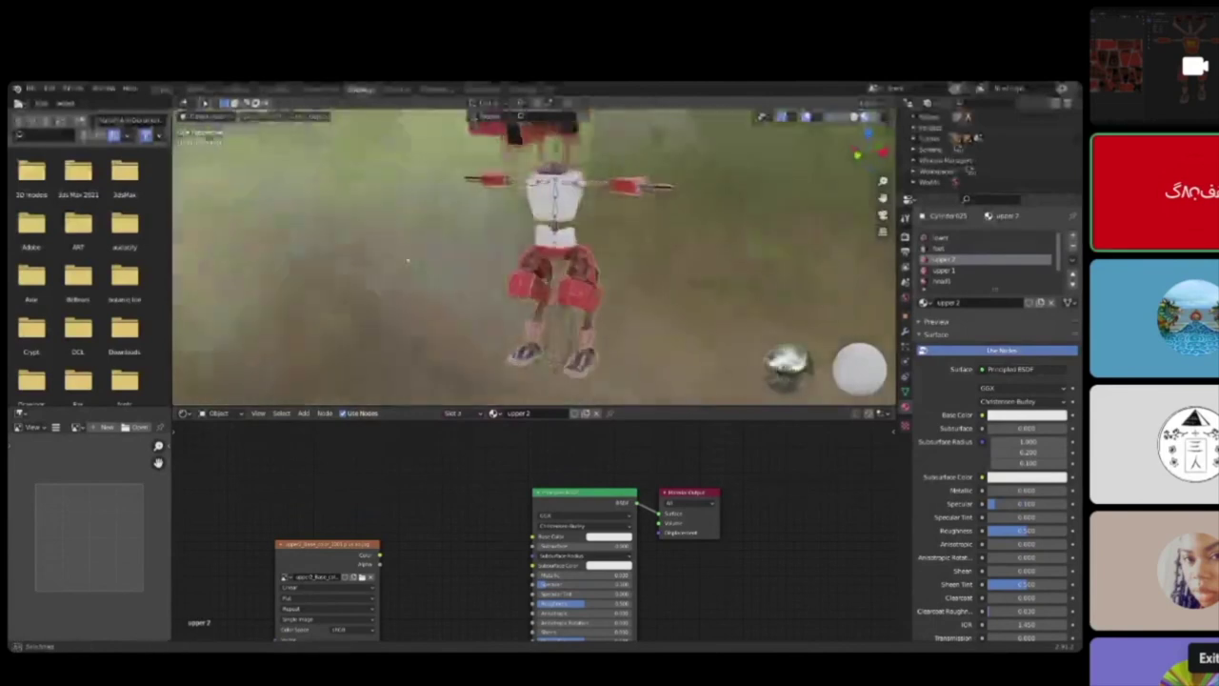
middle_click_drag(617, 253, 579, 283)
scroll(579, 284, "up", 2)
left_click_drag(378, 557, 532, 536)
Step: Disconnect the image texture from the upper 1 material's Base Color and inspect the robot's arms and back
left_click(948, 273)
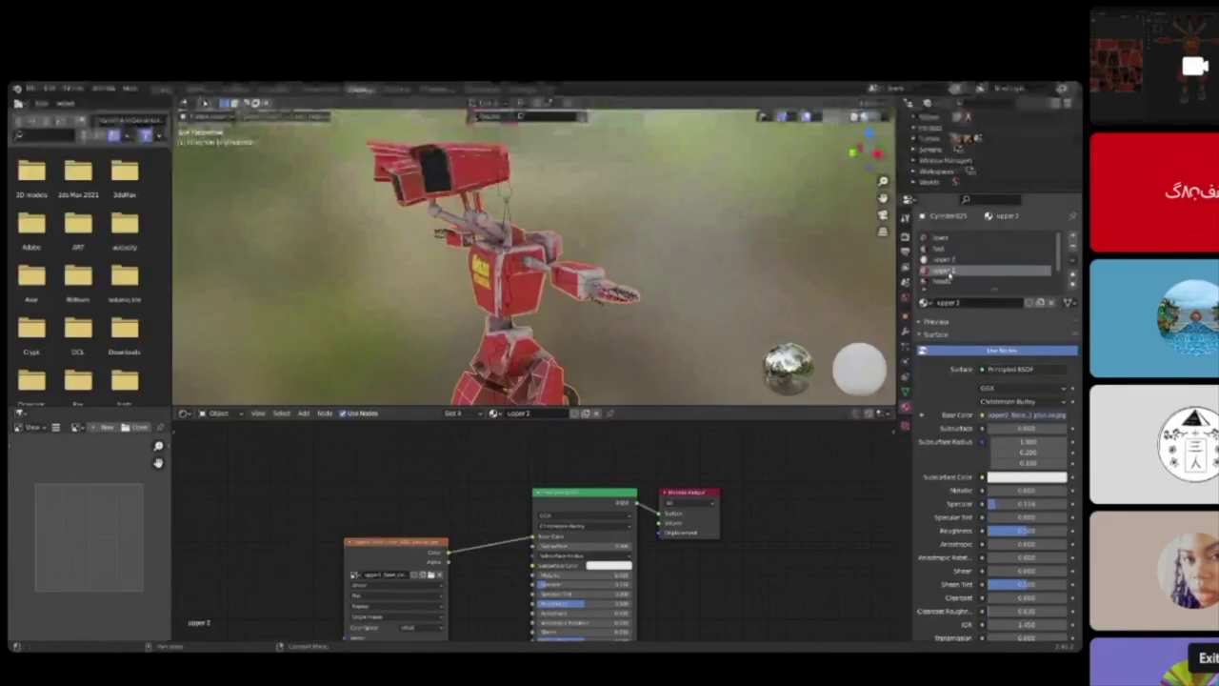
left_click_drag(534, 537, 507, 535)
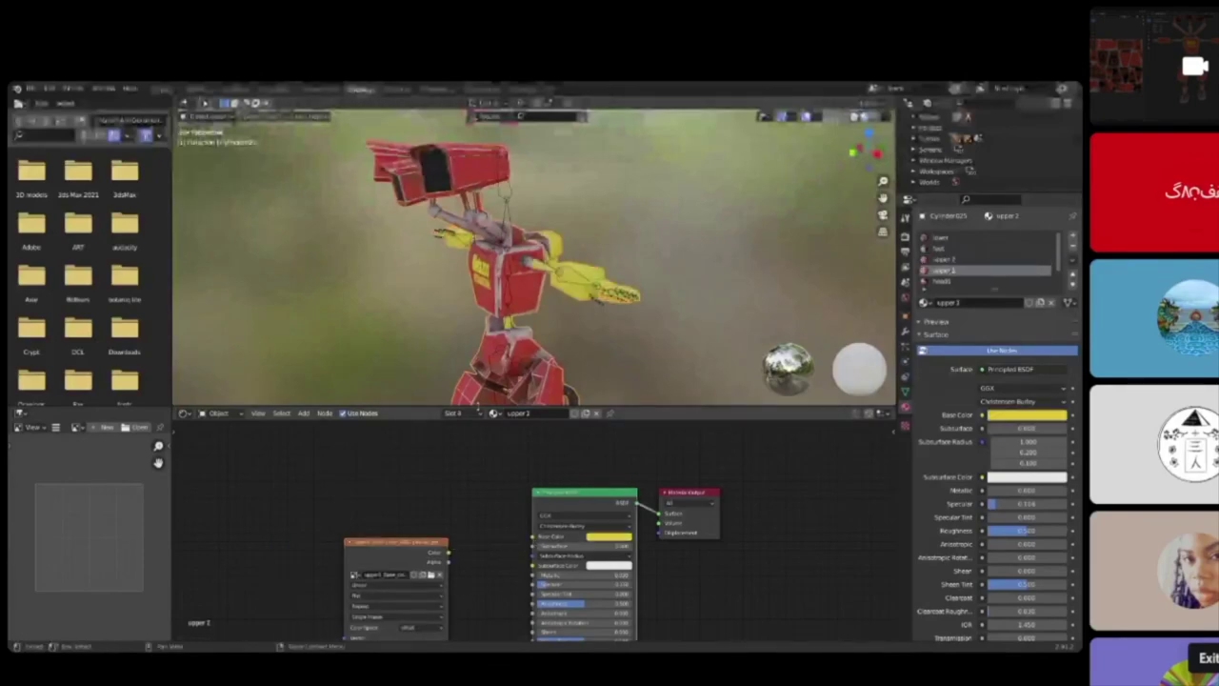
middle_click_drag(438, 304, 353, 310)
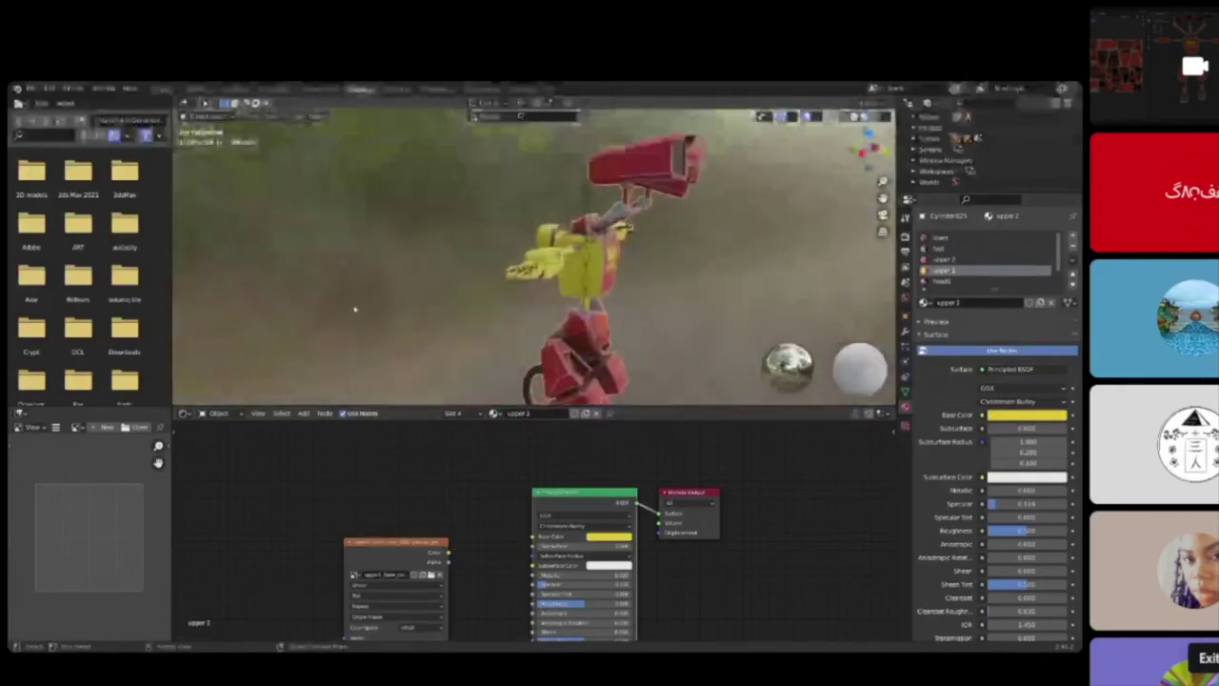
Step: Examine the robot in solid shading with the upper 2 material selected, and return the viewport to material preview
left_click(943, 259)
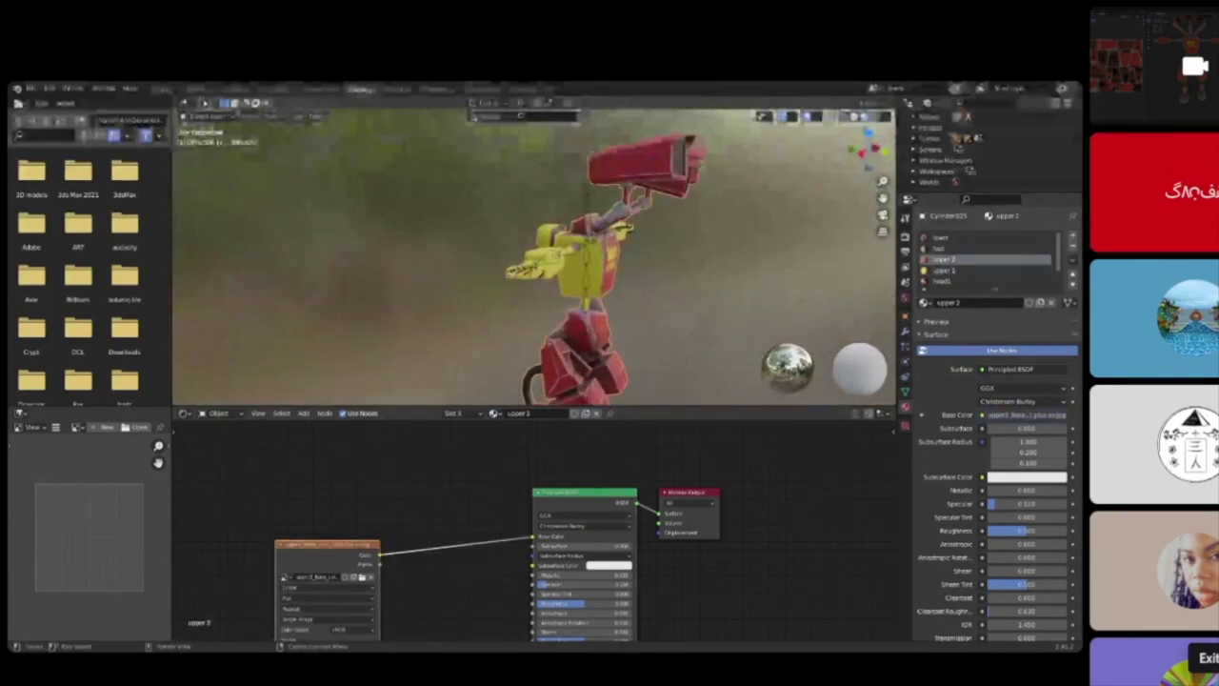
left_click(854, 117)
left_click(828, 118)
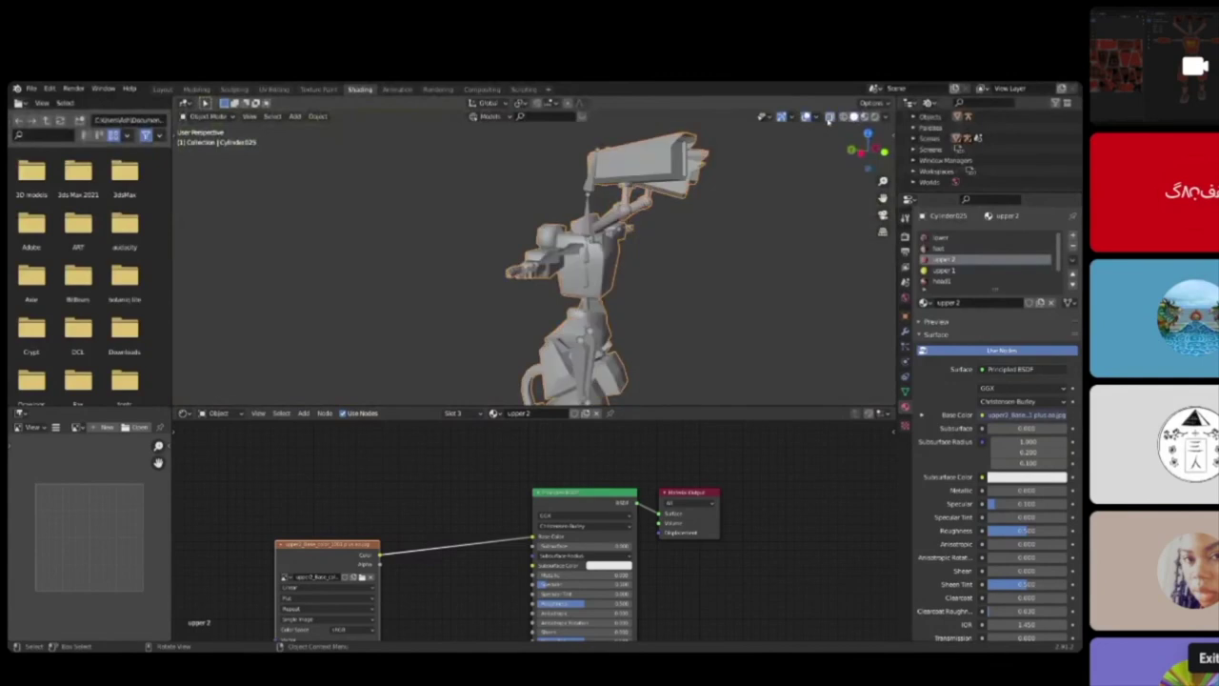
middle_click_drag(831, 152, 762, 166)
scroll(765, 168, "down", 2)
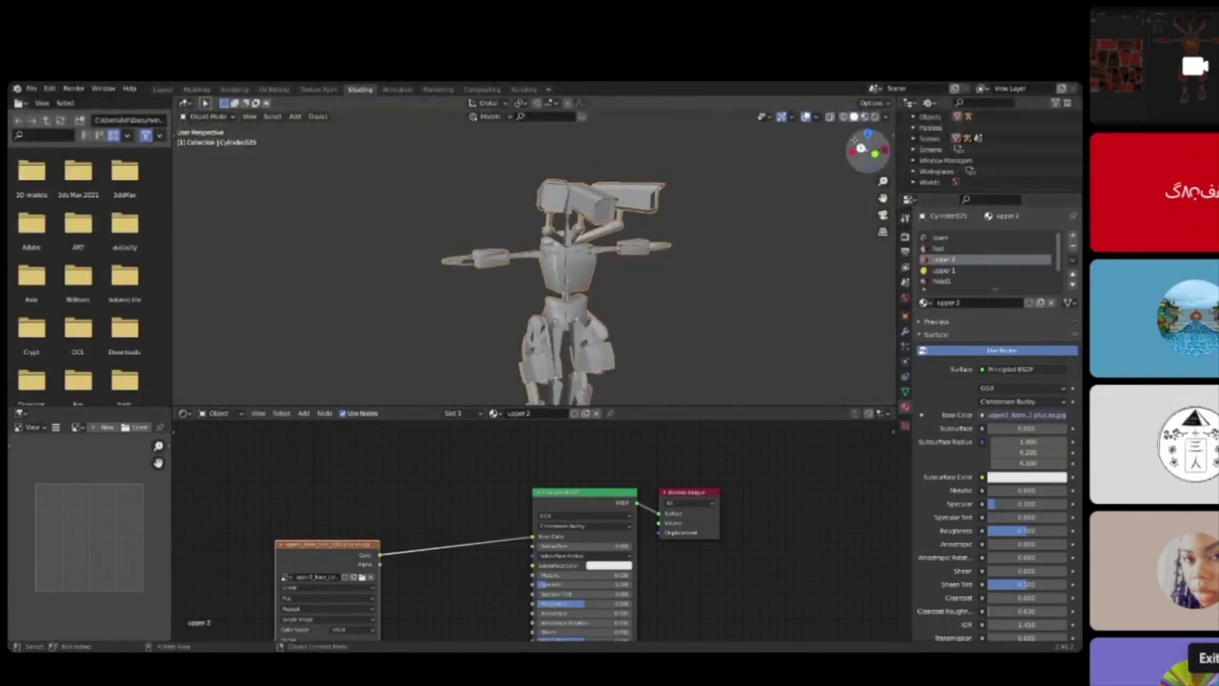
left_click(865, 117)
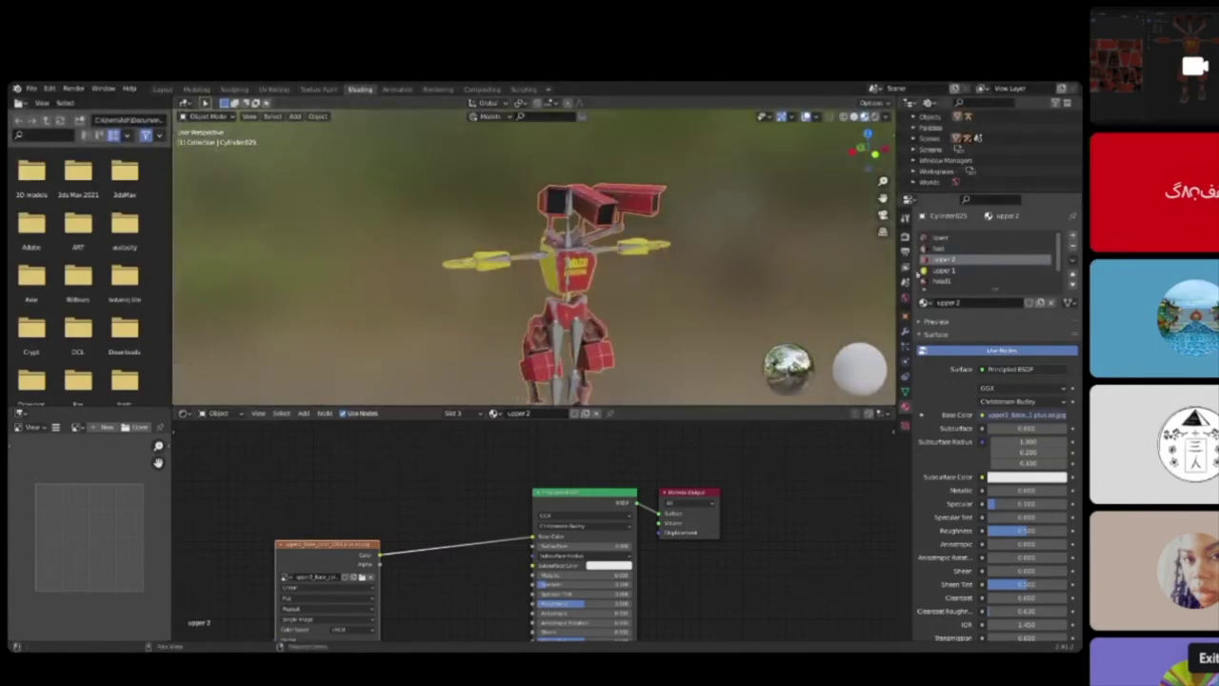
Step: Disconnect the image textures from the Base Color inputs of the upper 2 and head1 materials
left_click_drag(532, 538, 506, 540)
left_click(951, 282)
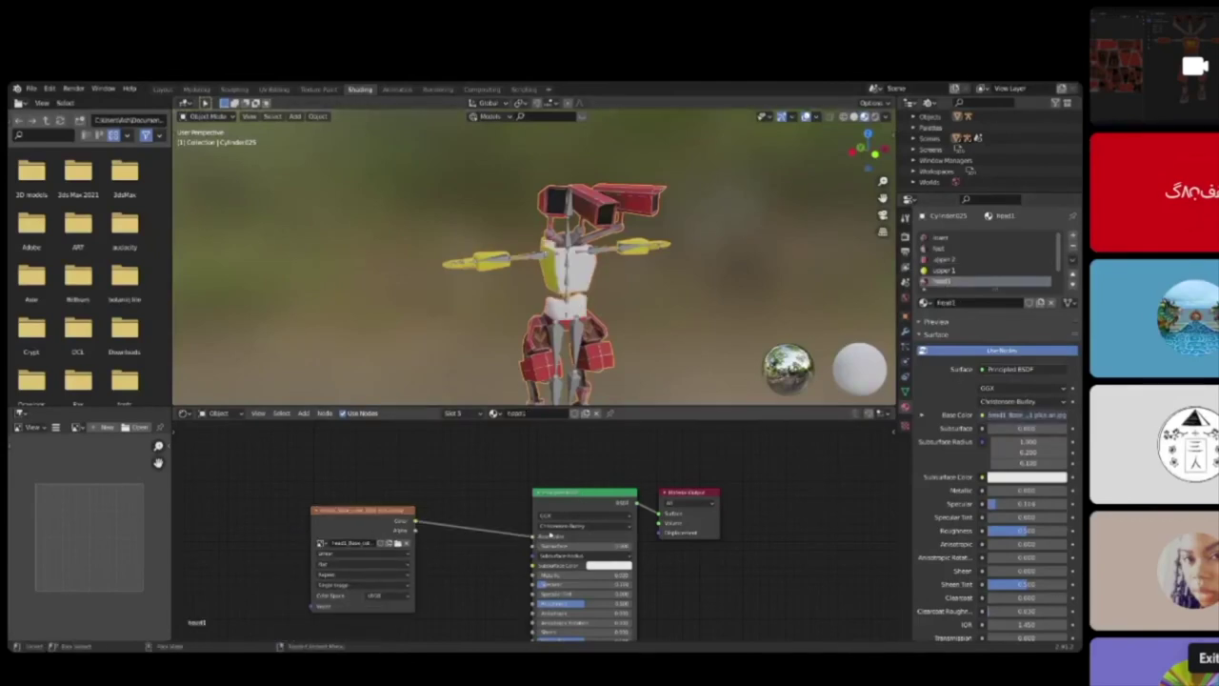
left_click_drag(531, 538, 511, 540)
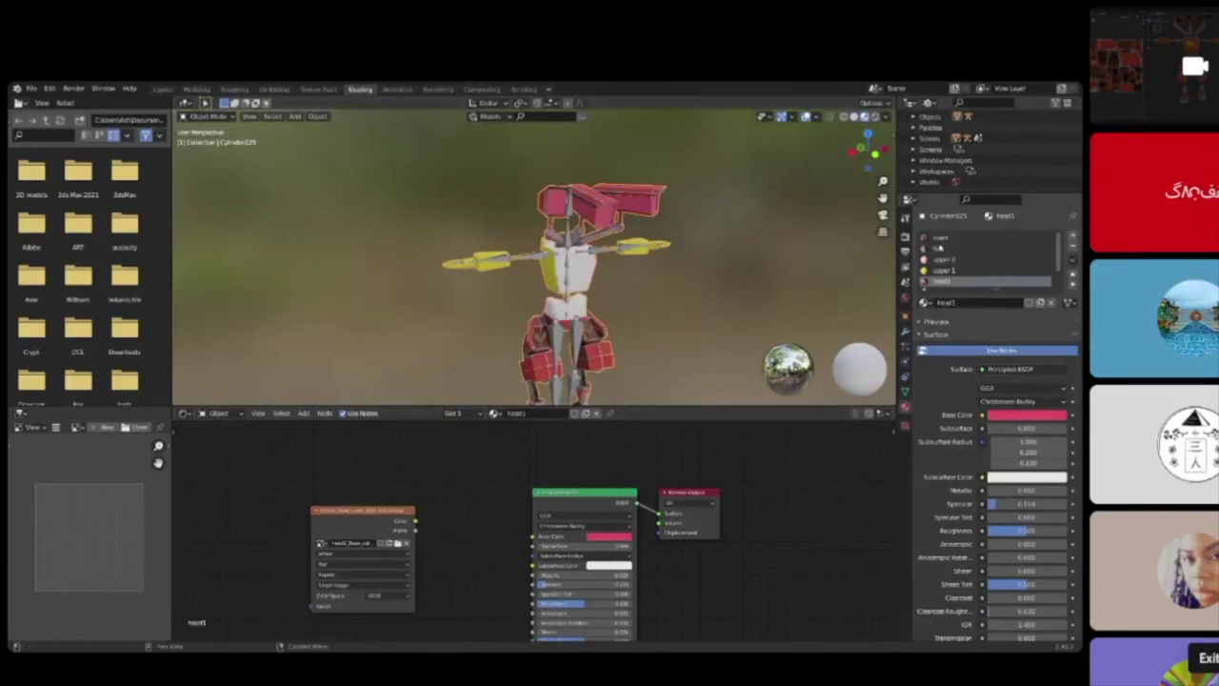
Step: Disconnect the image textures from the Base Color inputs of the feet and lower materials
left_click(941, 248)
left_click(941, 238)
left_click(941, 248)
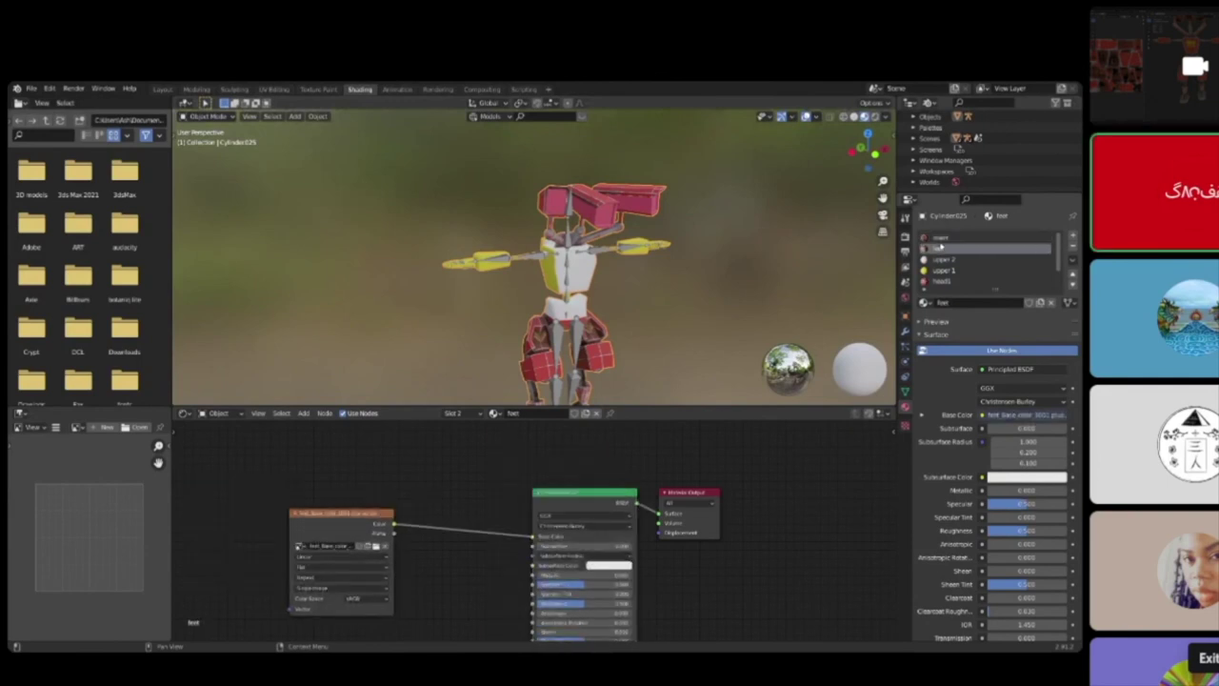
left_click_drag(531, 537, 479, 525)
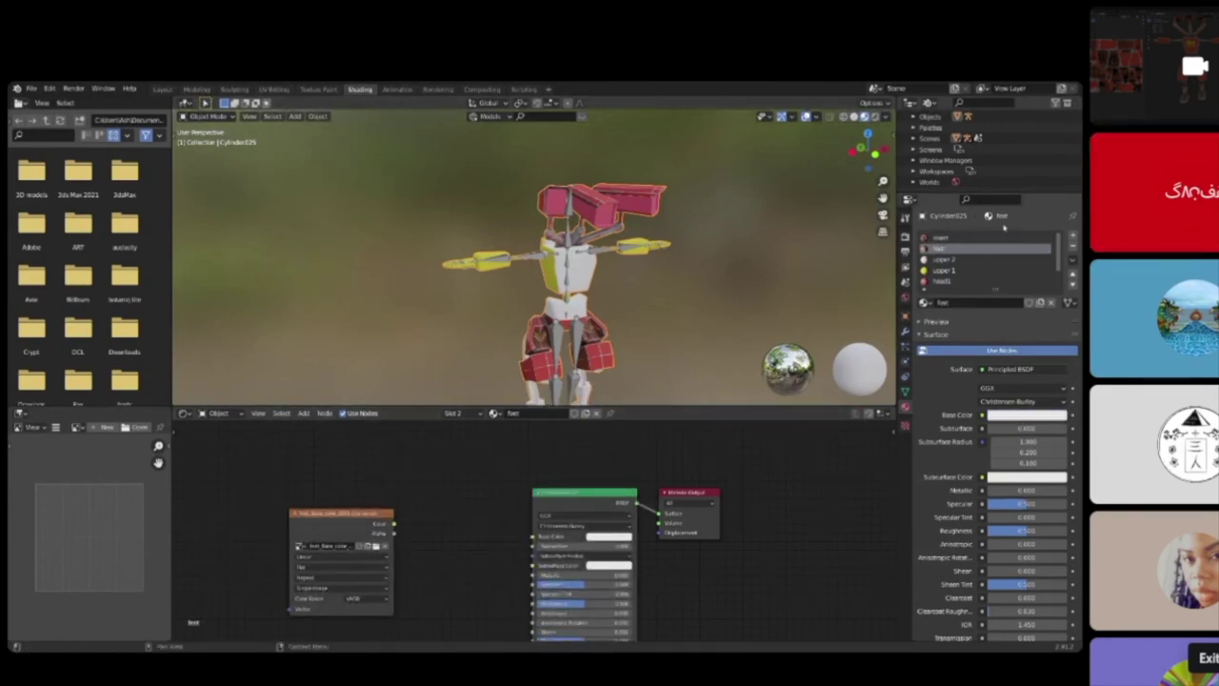
left_click(943, 238)
left_click_drag(502, 496, 458, 490)
Step: Disconnect the image texture from the head 2 material's Base Color and view the whole color-coded robot from the front
scroll(941, 249, "down", 2)
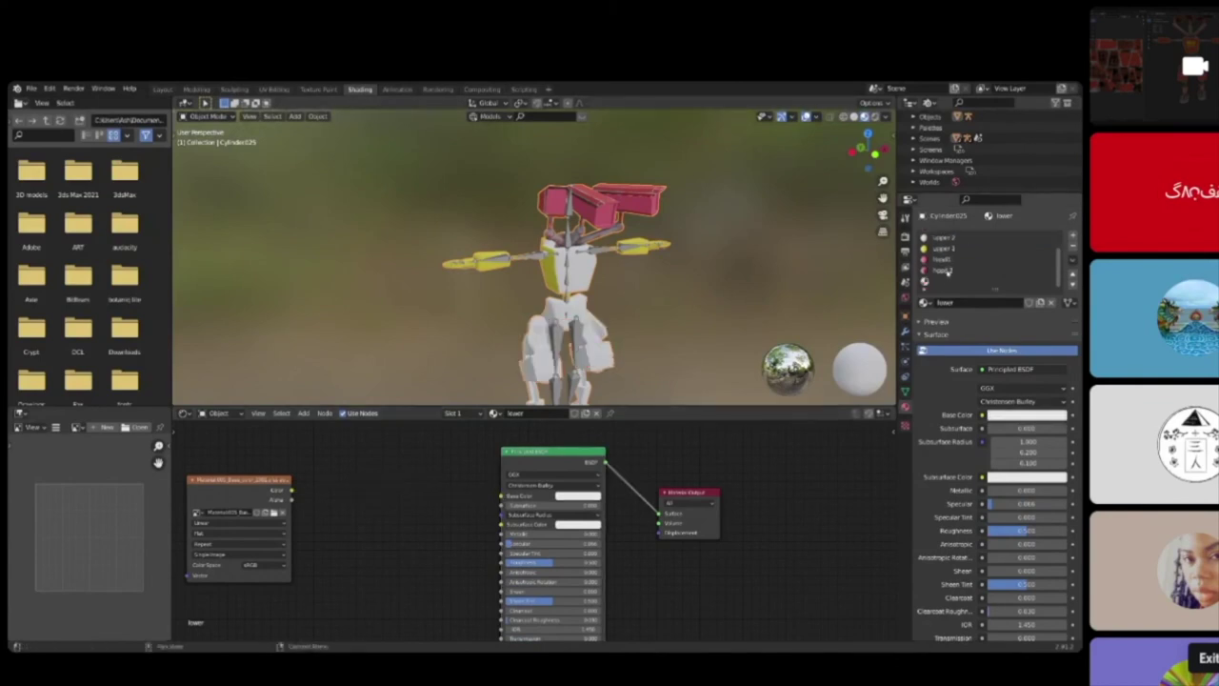
left_click(947, 273)
left_click_drag(532, 538, 496, 509)
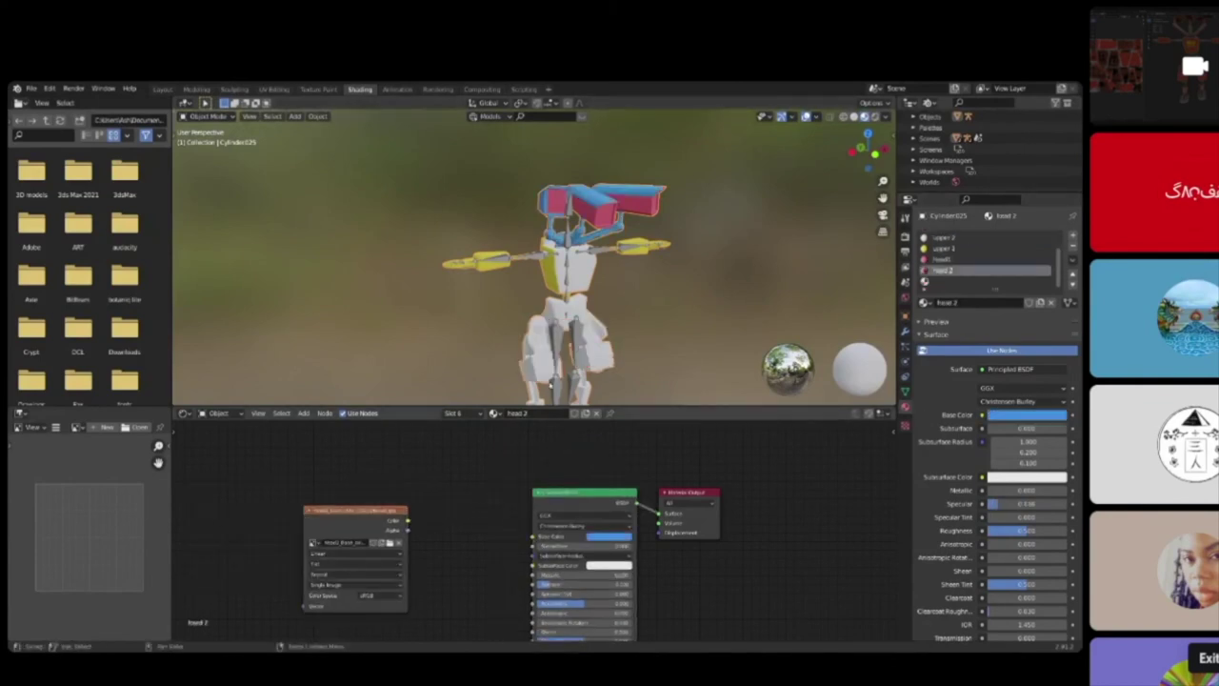
middle_click_drag(519, 348, 481, 345)
scroll(519, 286, "down", 3)
middle_click_drag(571, 257, 625, 228)
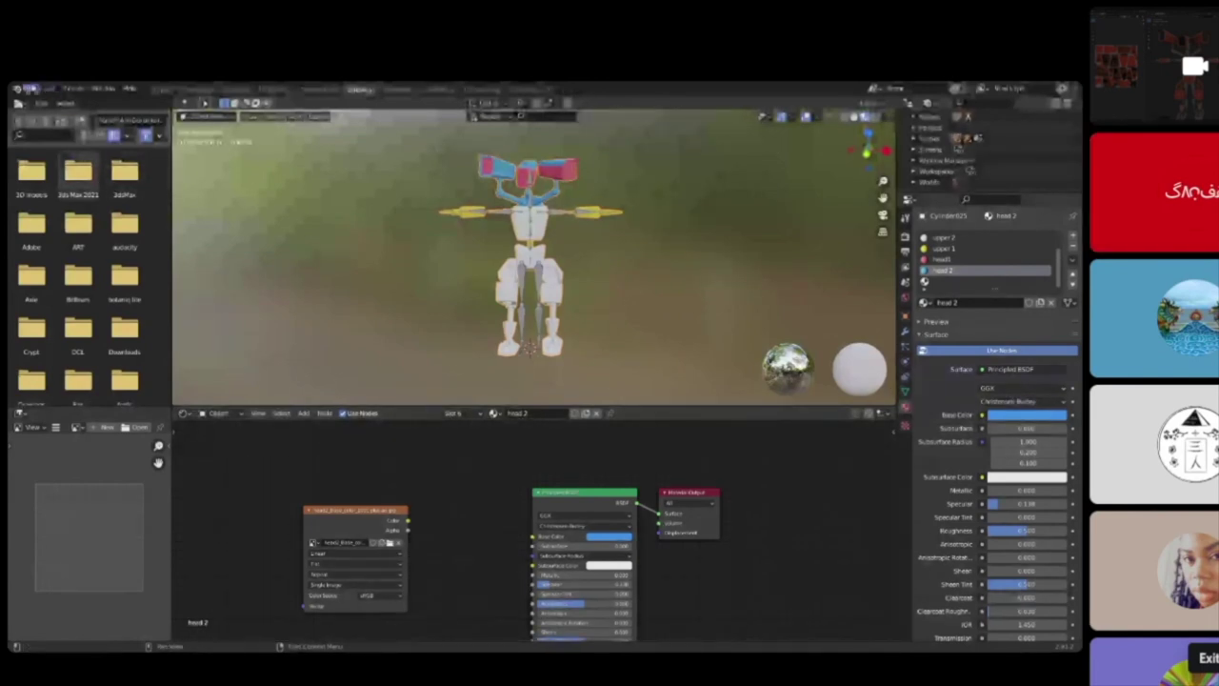
Step: Open the file of the warrior avatar with the red-crested helmet and inspect it from front and side, down to its sandals
left_click(30, 87)
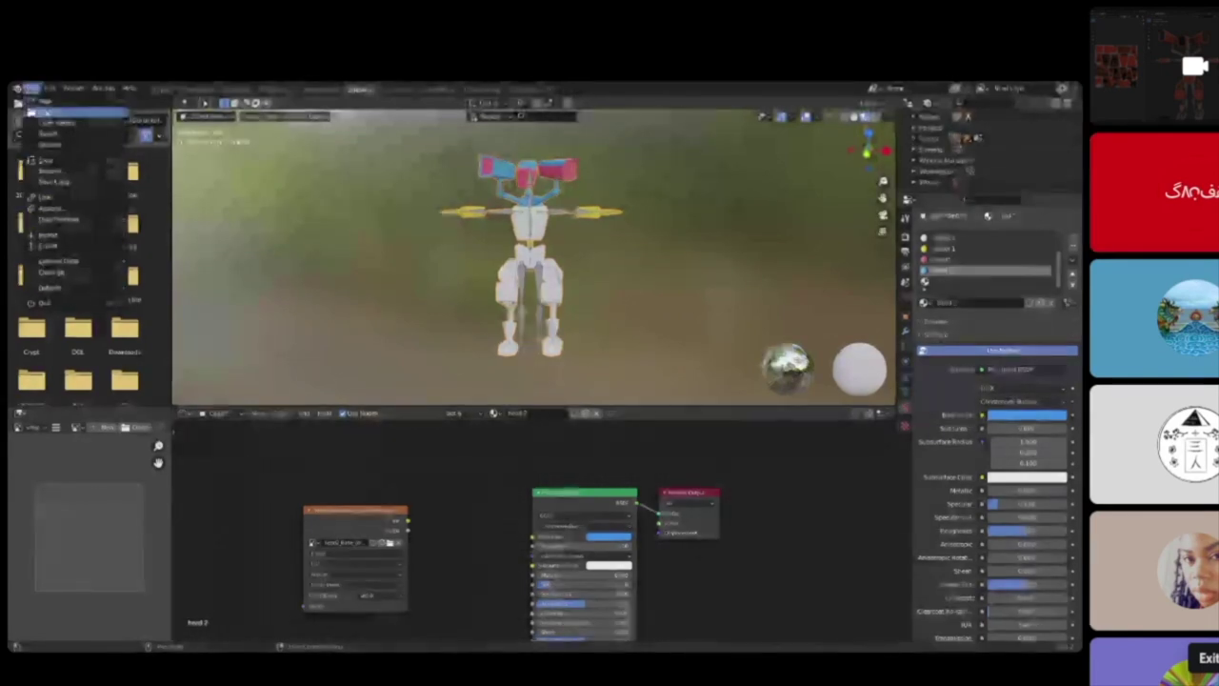
left_click(76, 112)
left_click(547, 391)
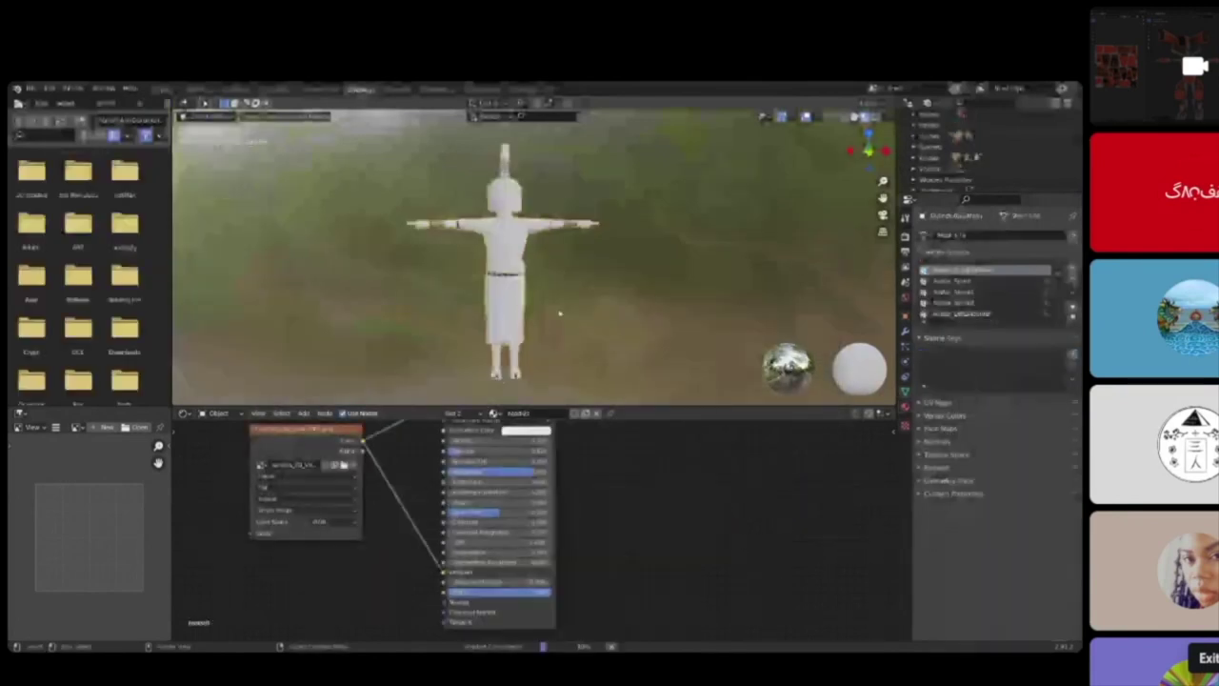
middle_click_drag(583, 274, 545, 290)
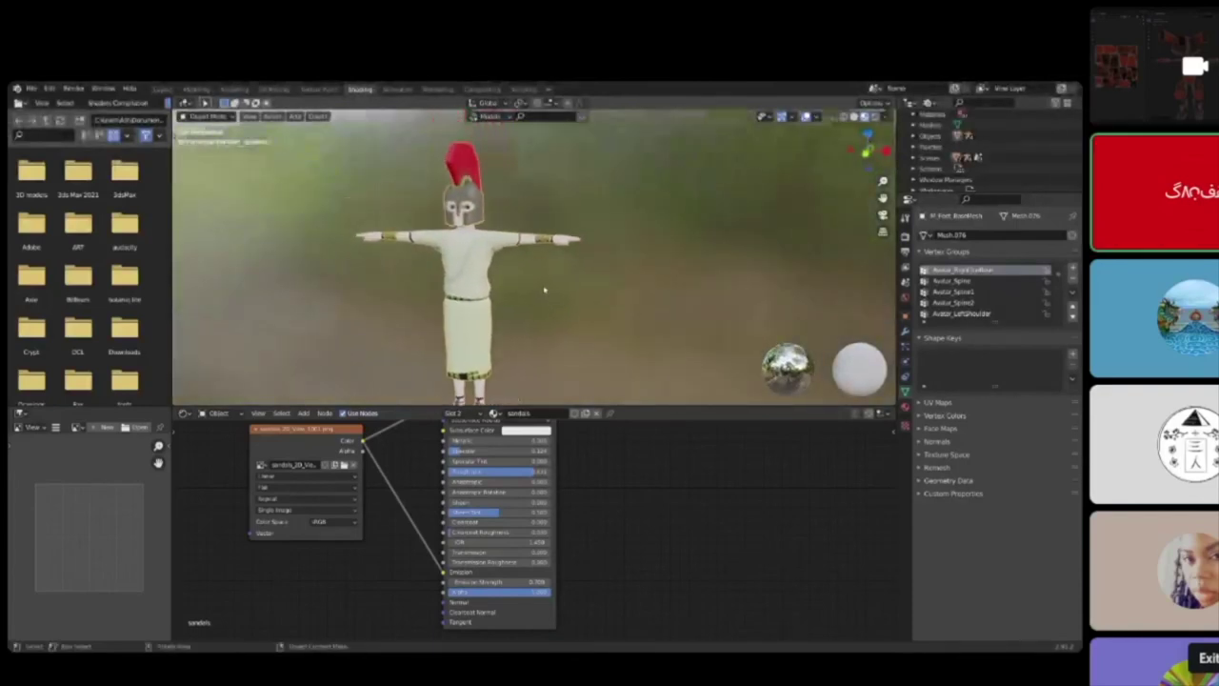
middle_click_drag(612, 273, 475, 322)
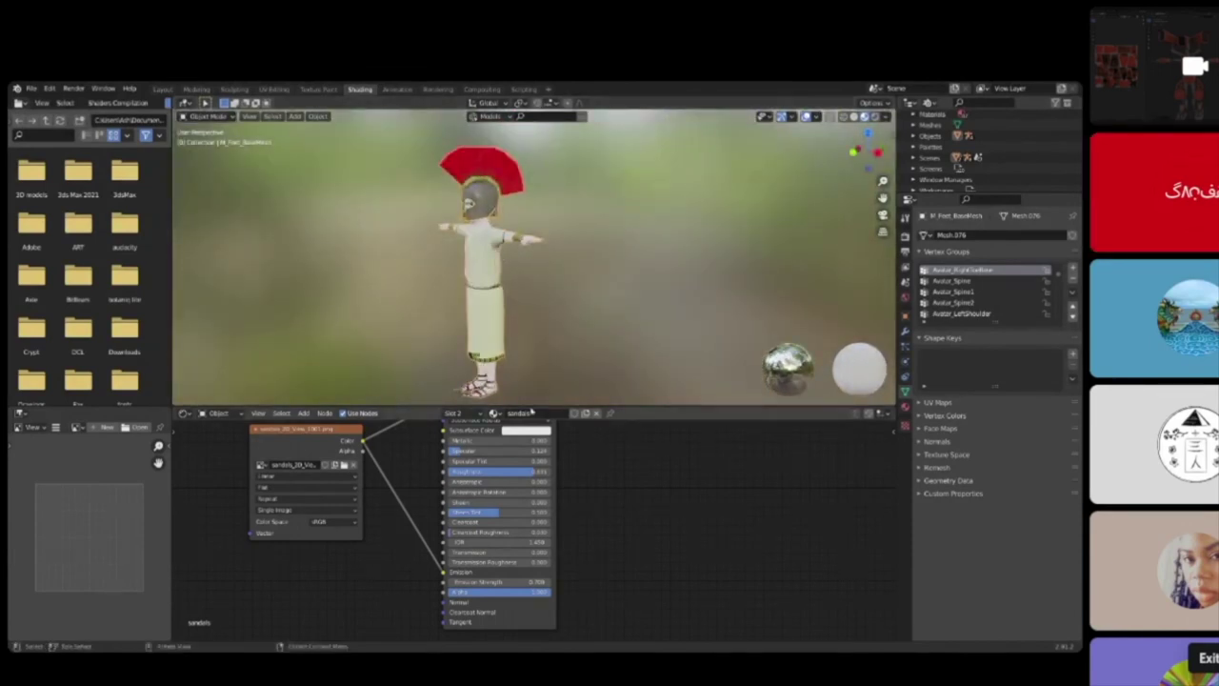
mouse_move(487, 657)
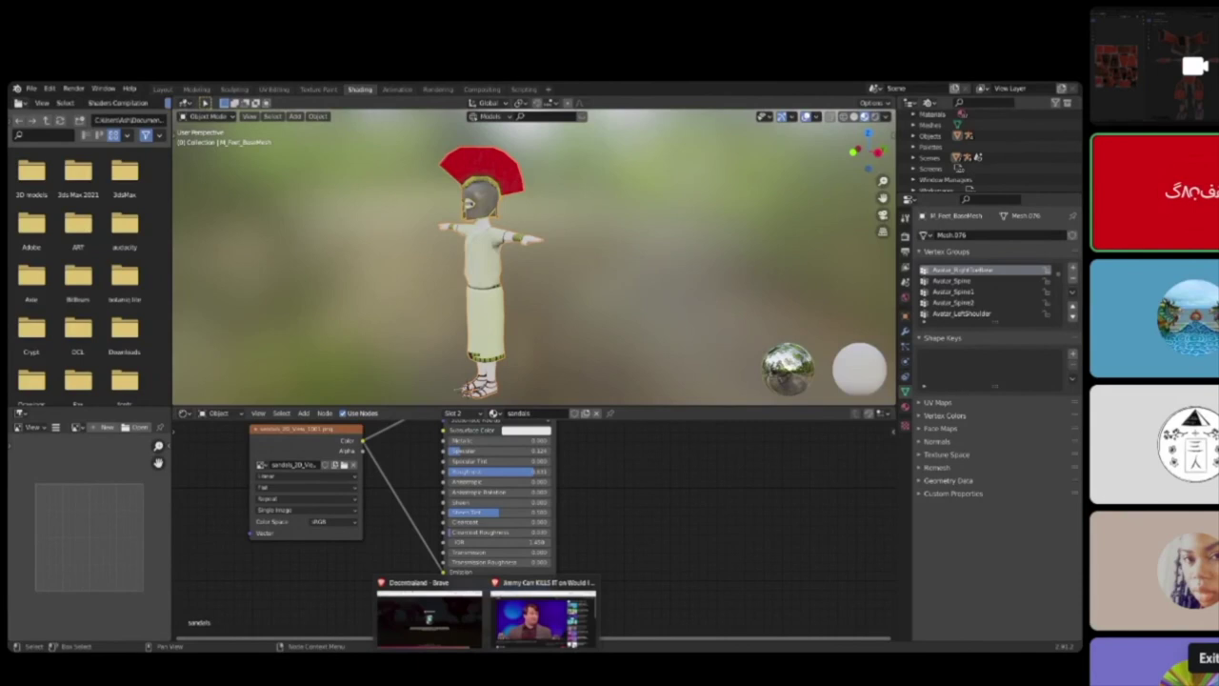
middle_click_drag(514, 320, 600, 306)
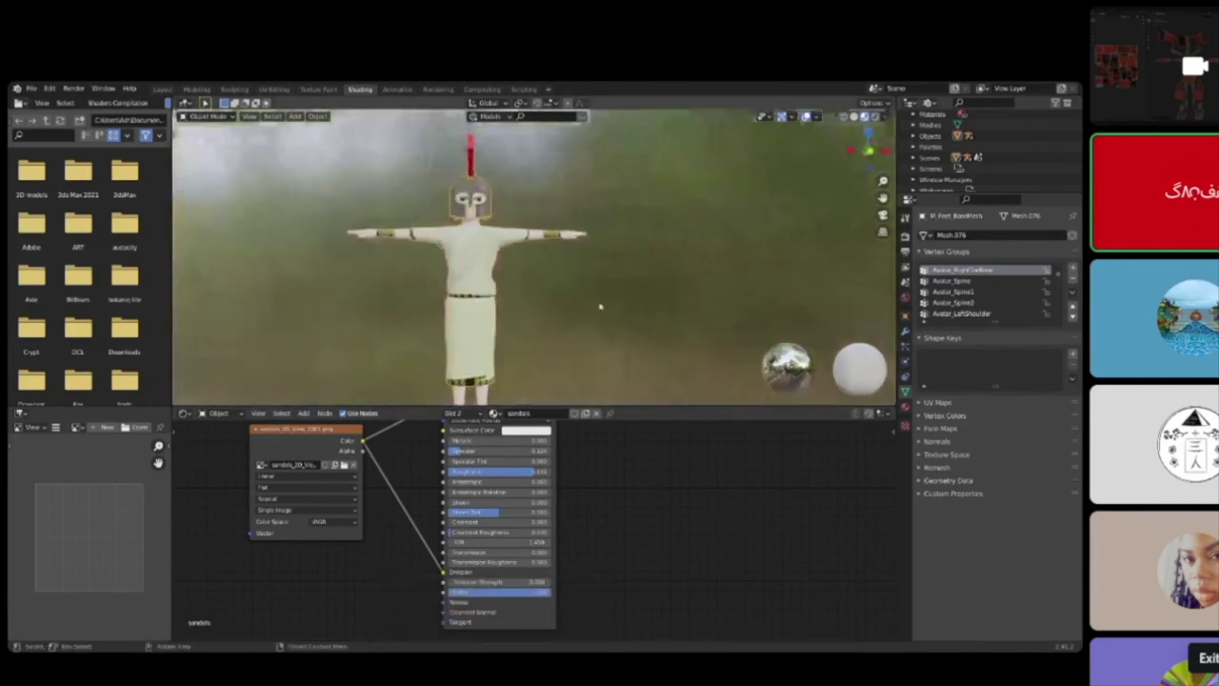
middle_click_drag(509, 336, 530, 266, "shift")
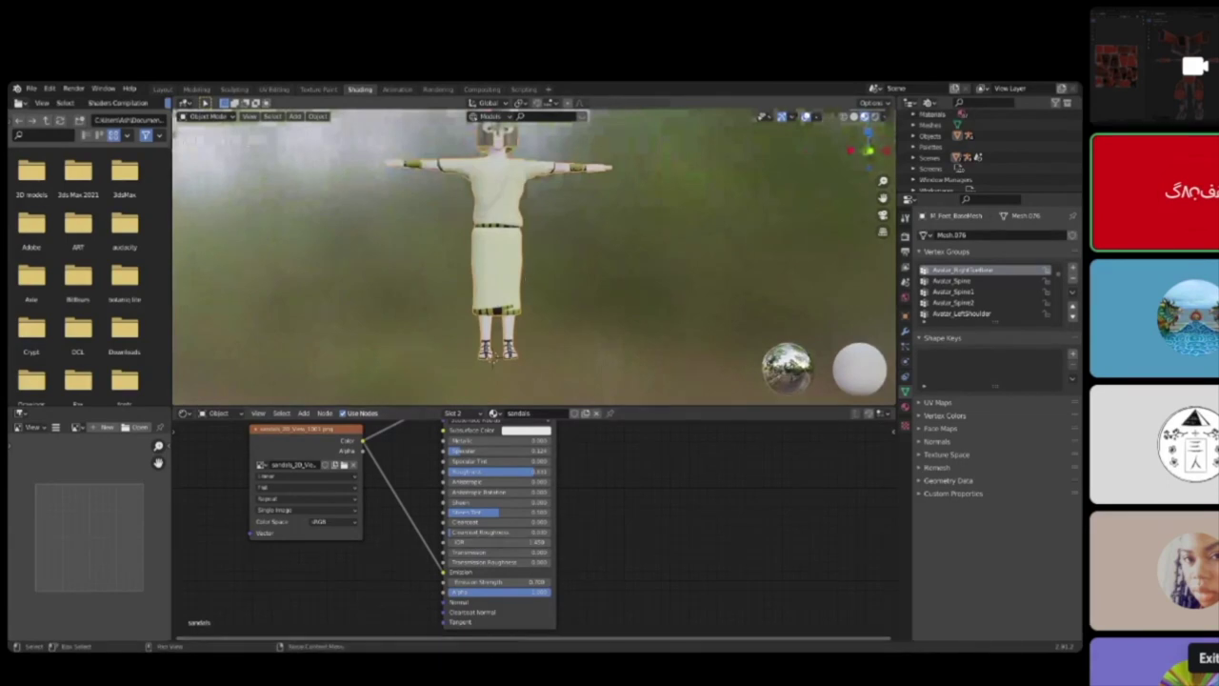
Step: Switch to Decentraland in the browser, change to third-person view and run the robot avatar around in front of The Gallery
mouse_move(487, 657)
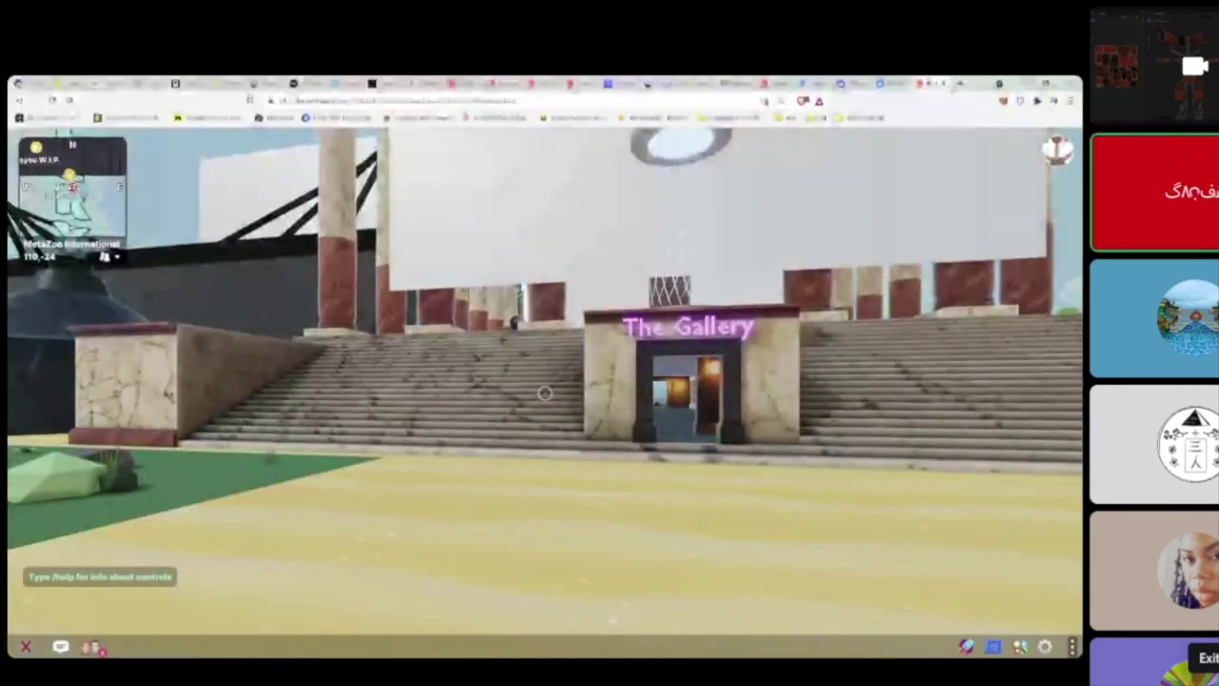
left_click(562, 339)
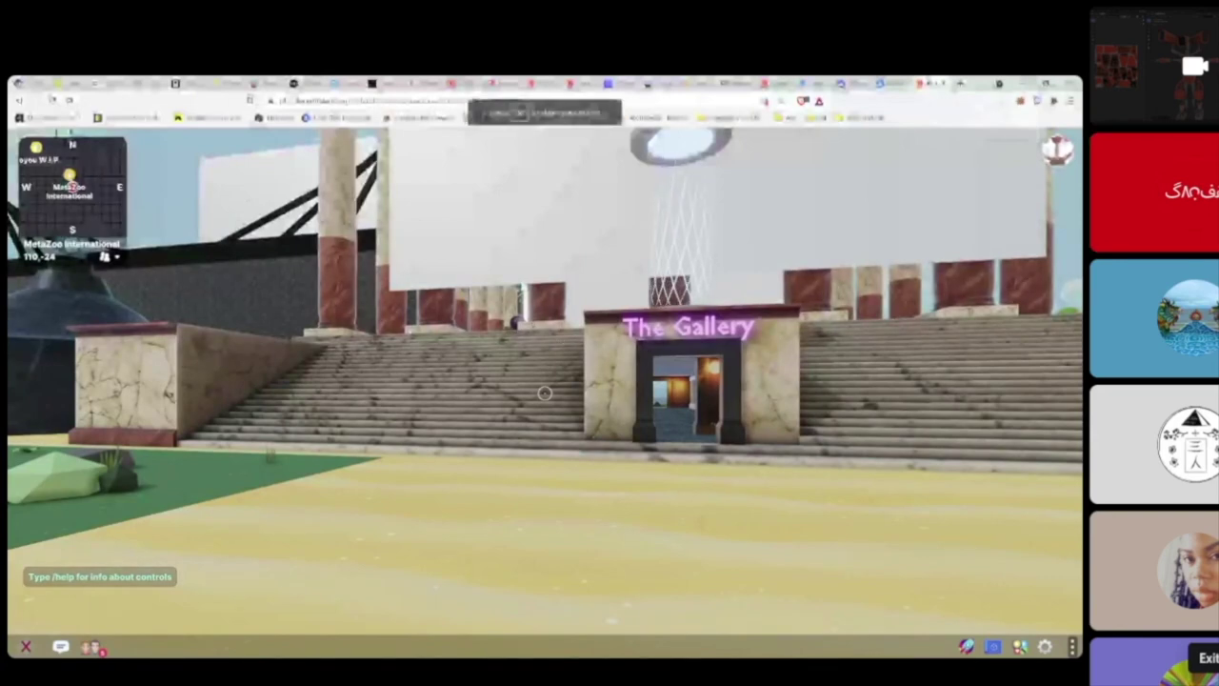
key("s")
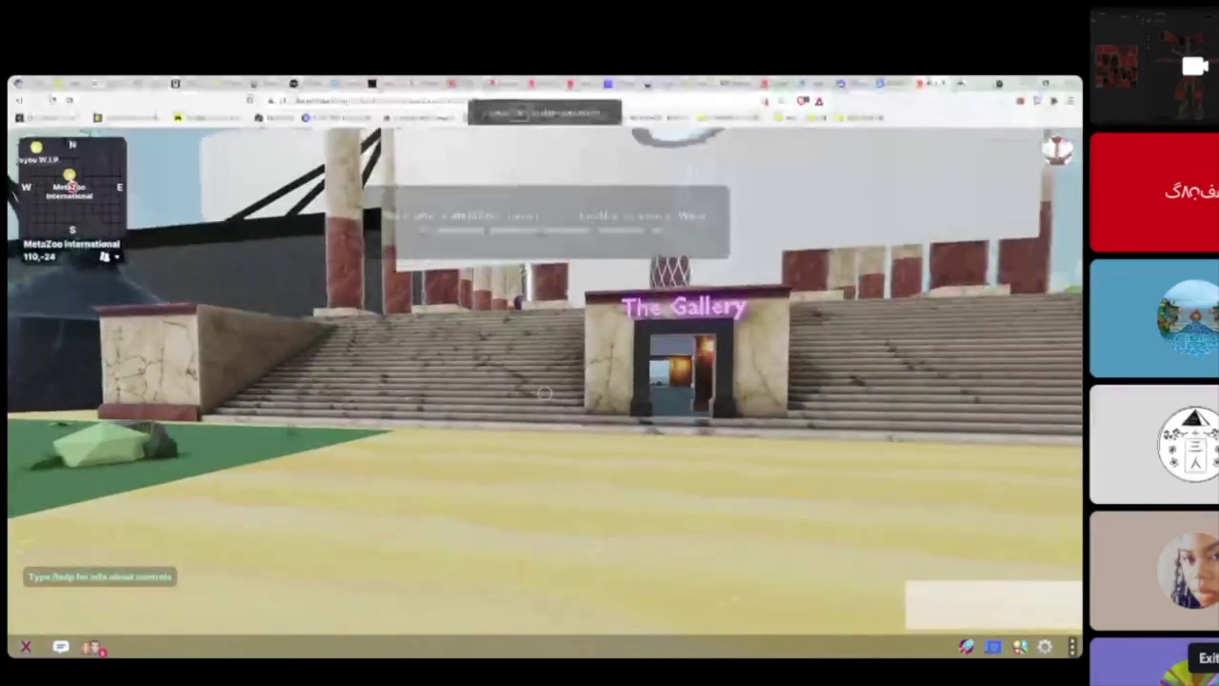
key("v")
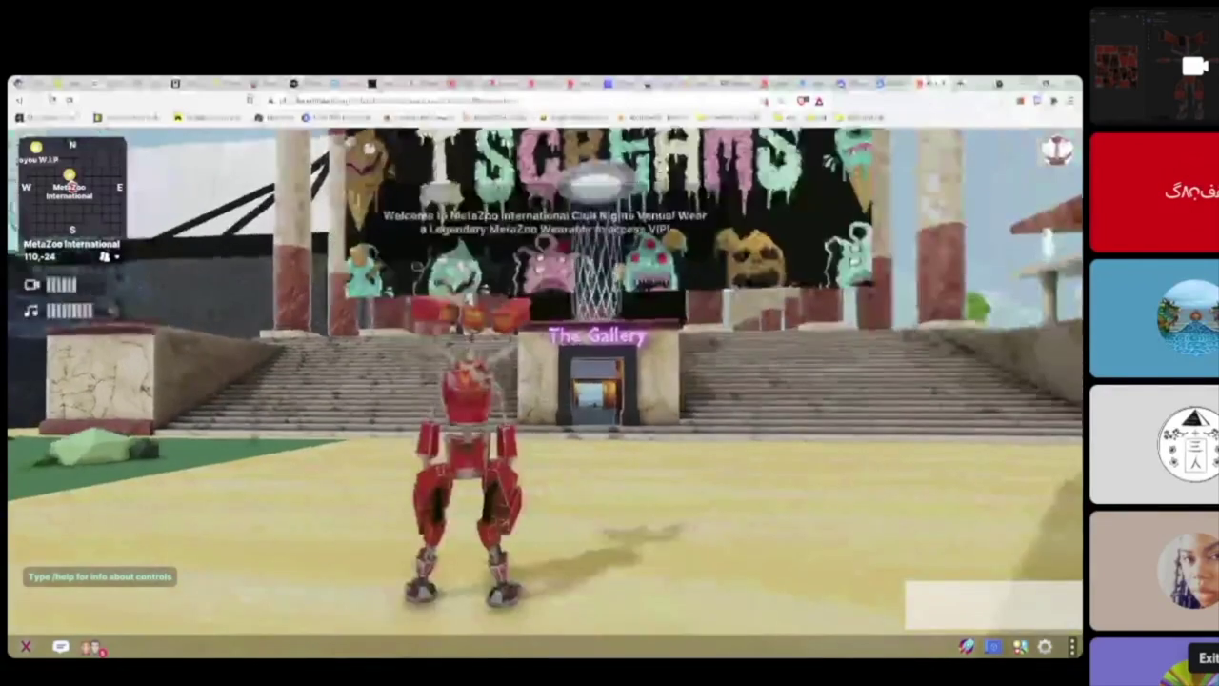
key("w")
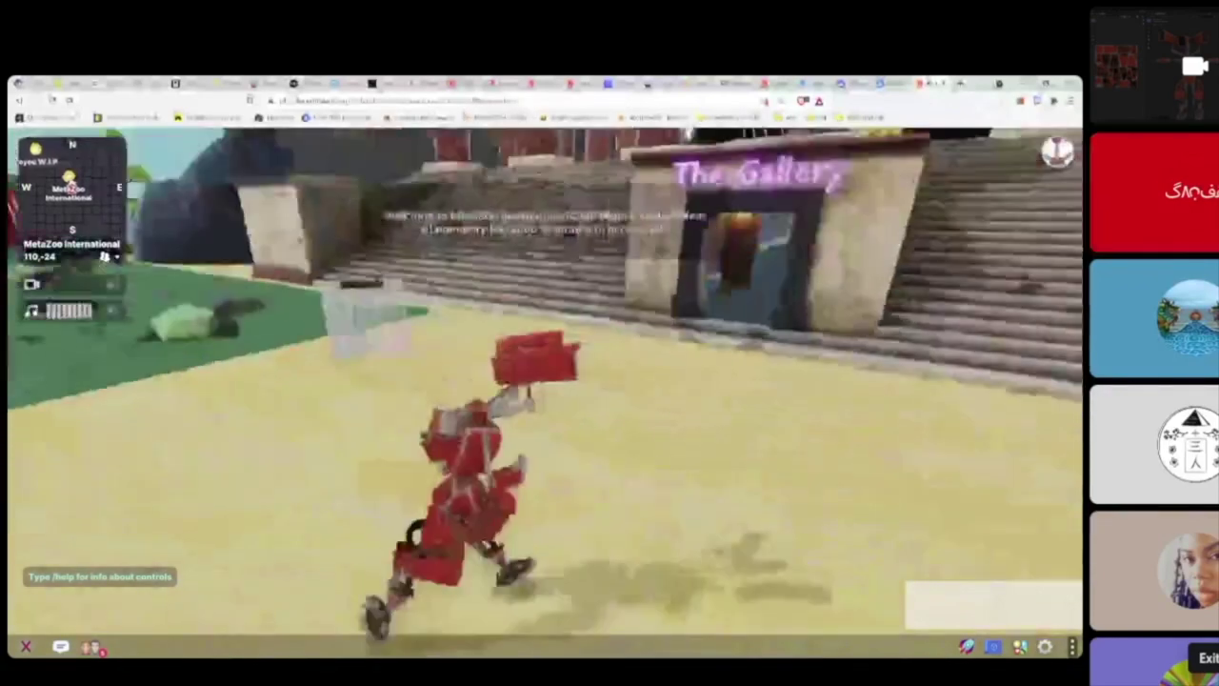
key("s")
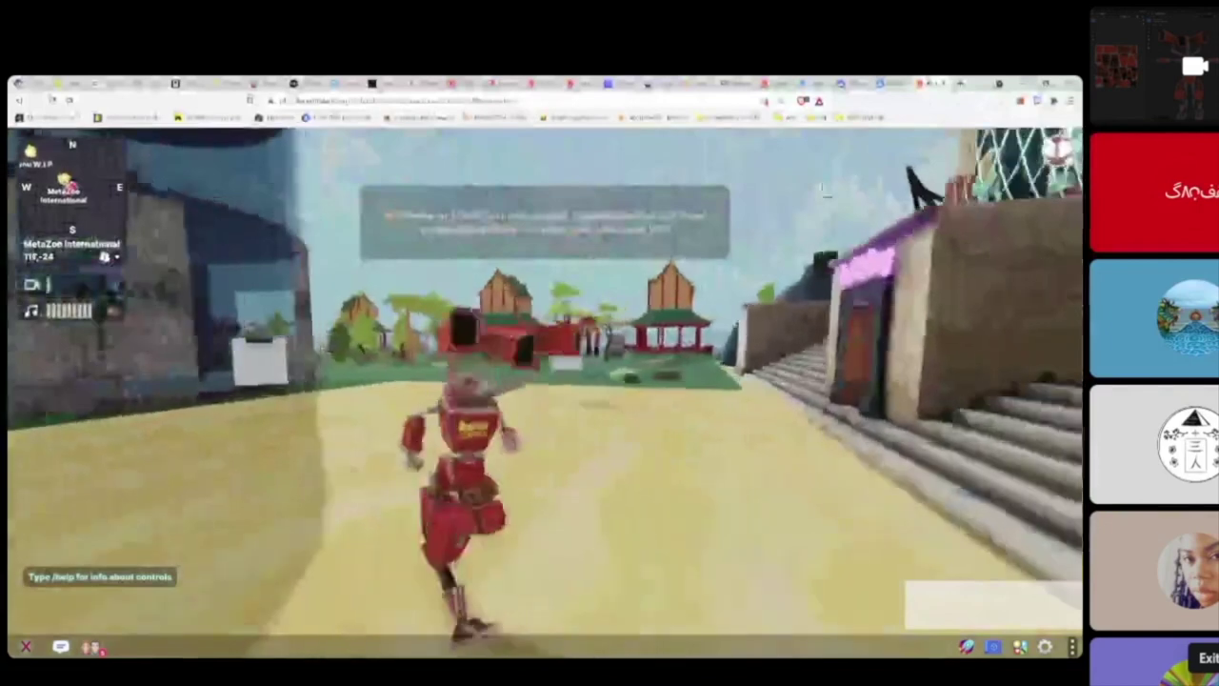
Step: Set the Decentraland graphics quality to Medium with the robot standing near The Gallery, and leave the settings
key("w")
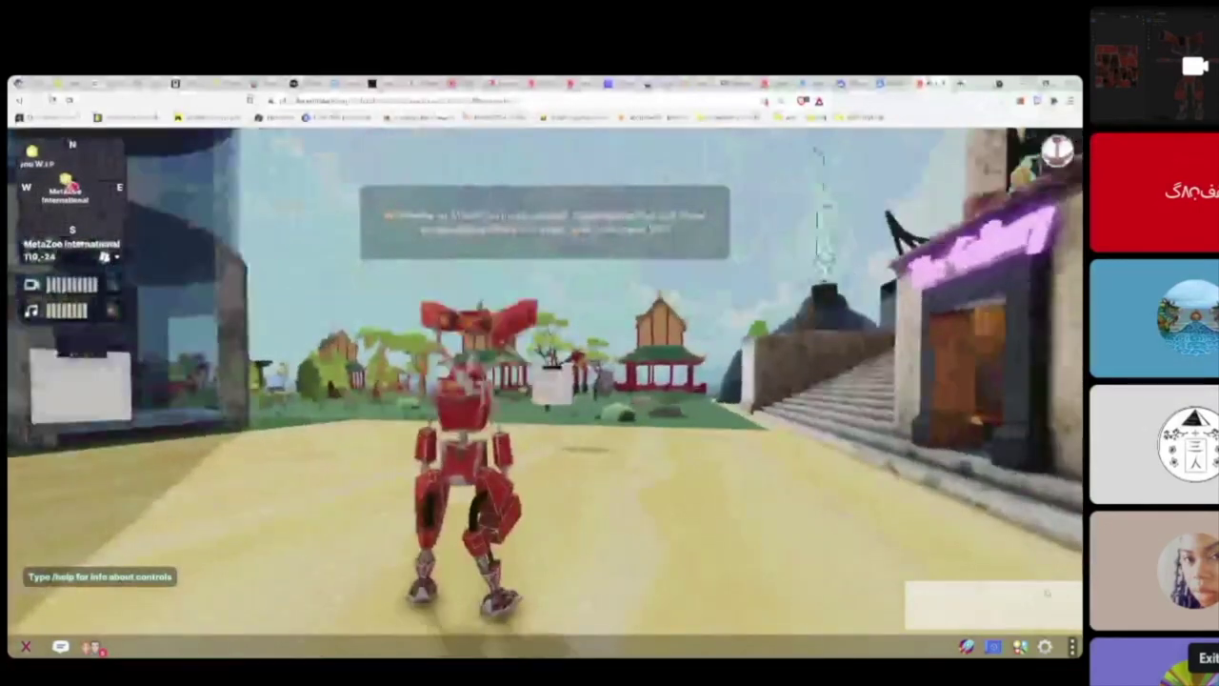
left_click(1046, 649)
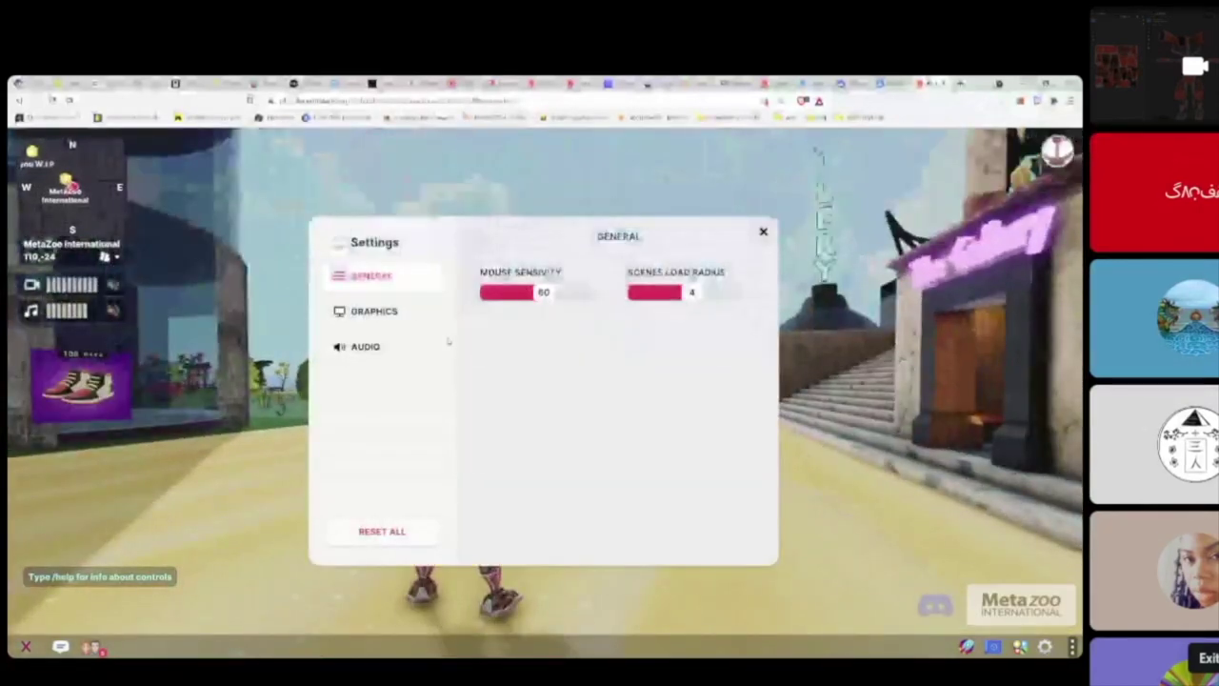
left_click(412, 317)
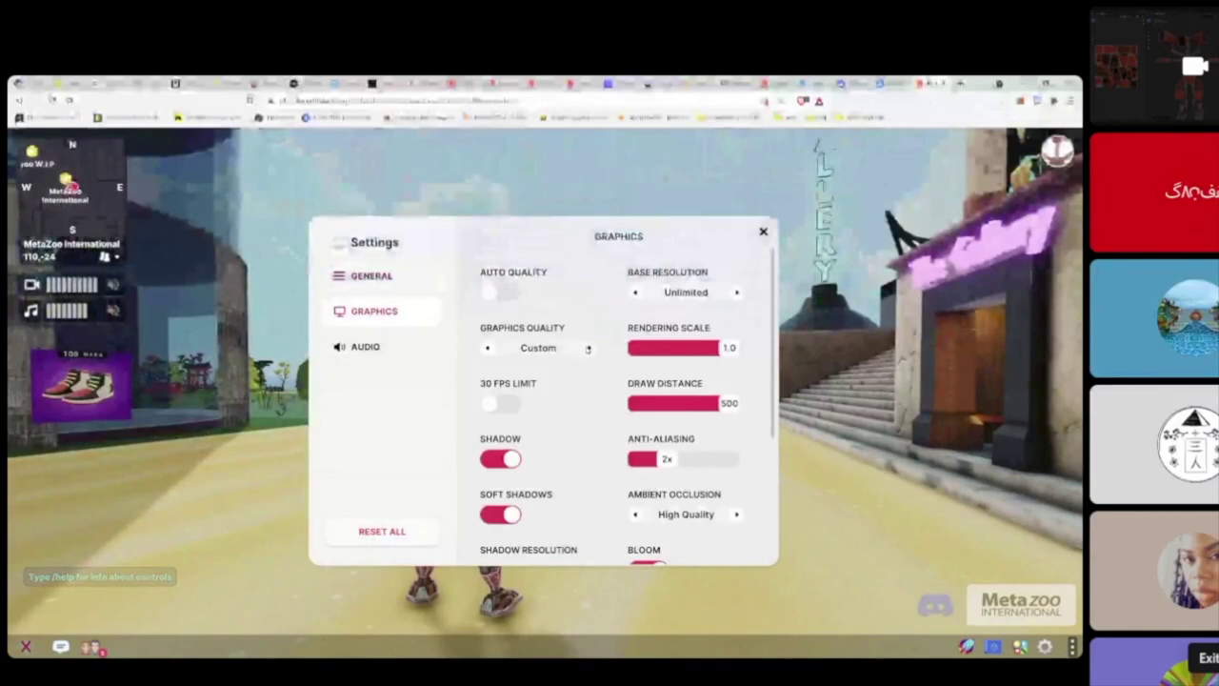
left_click(588, 349)
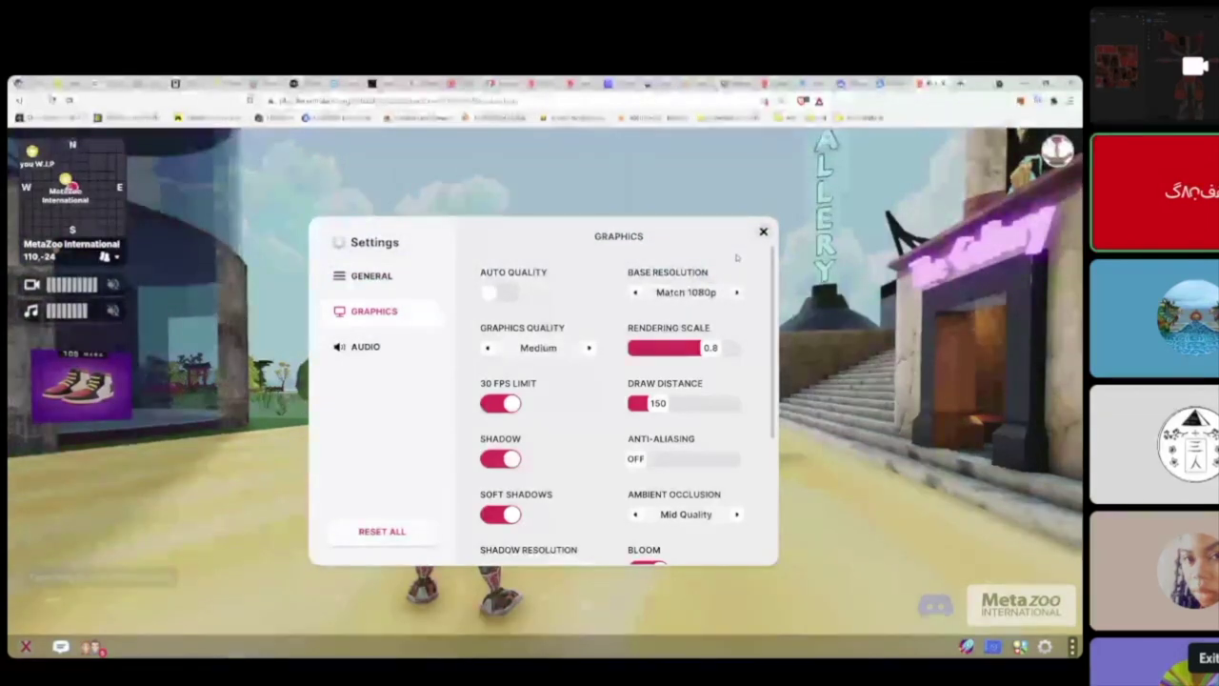
left_click(763, 232)
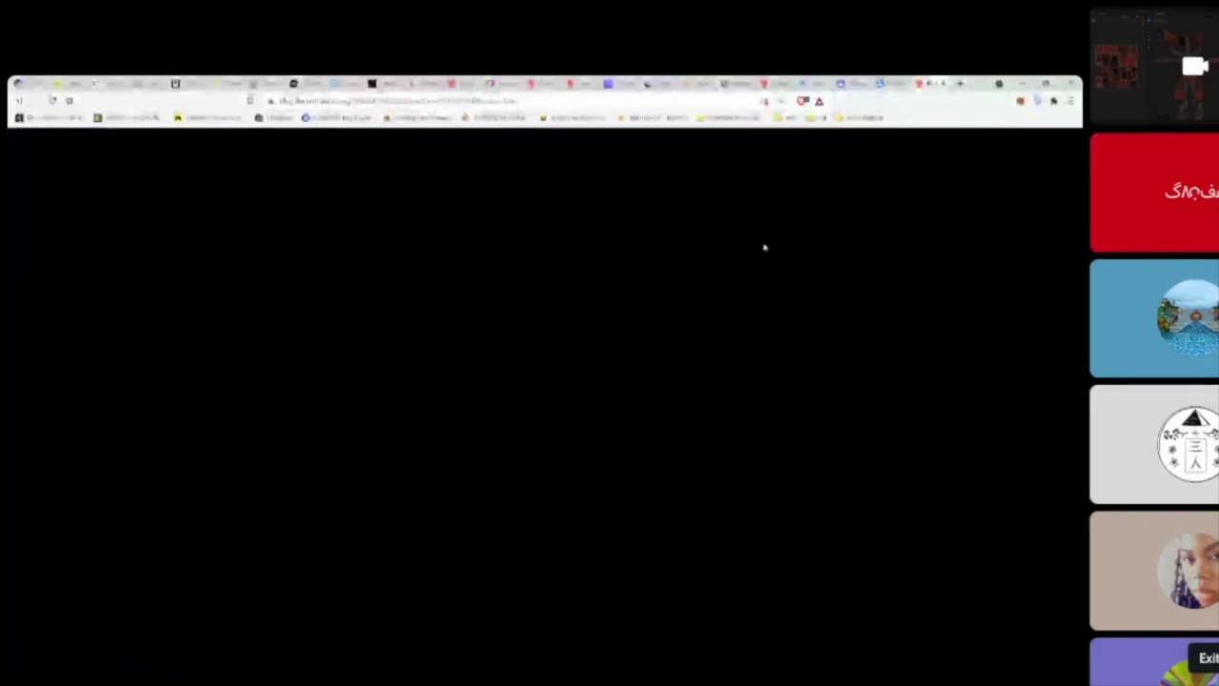
Step: Move the robot across the sand and turn it to face the wide stone stairs beside The Gallery
key("a")
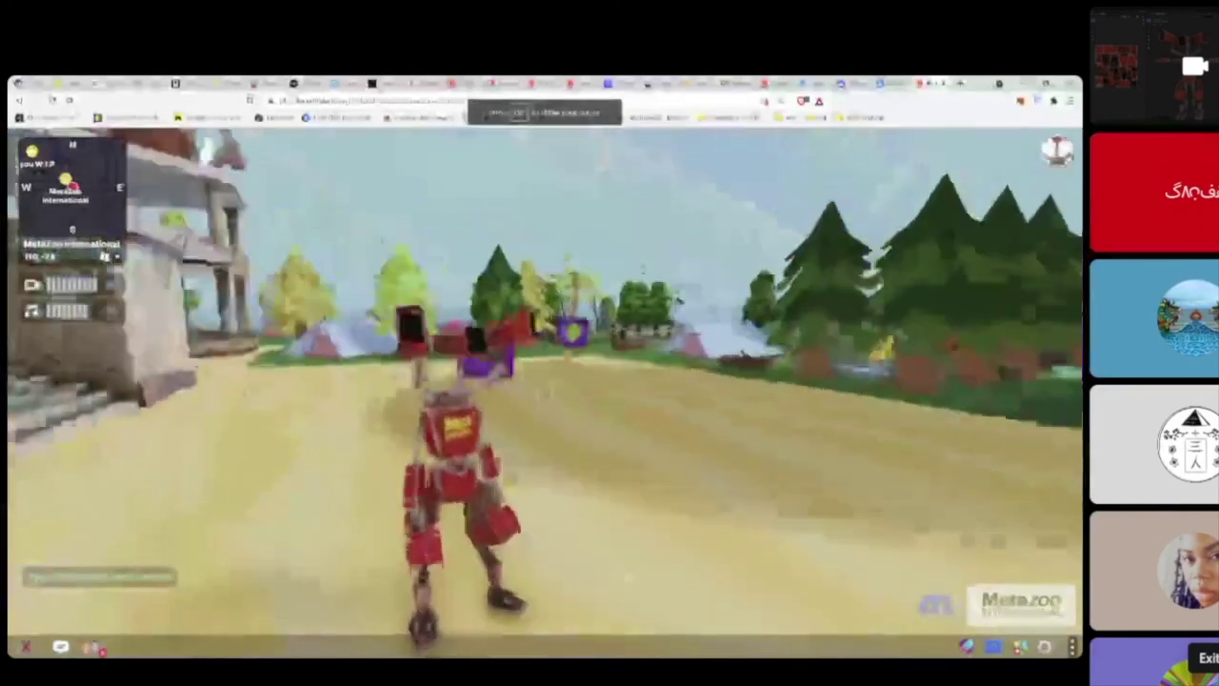
key("w")
key("a")
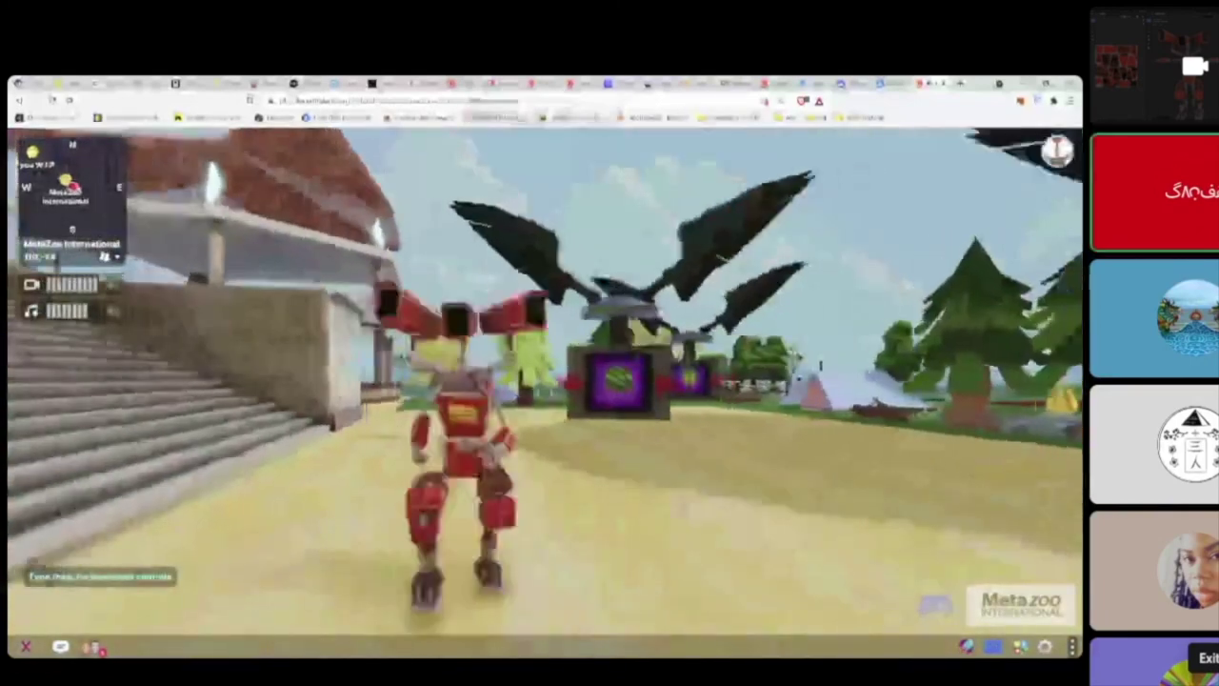
key("a")
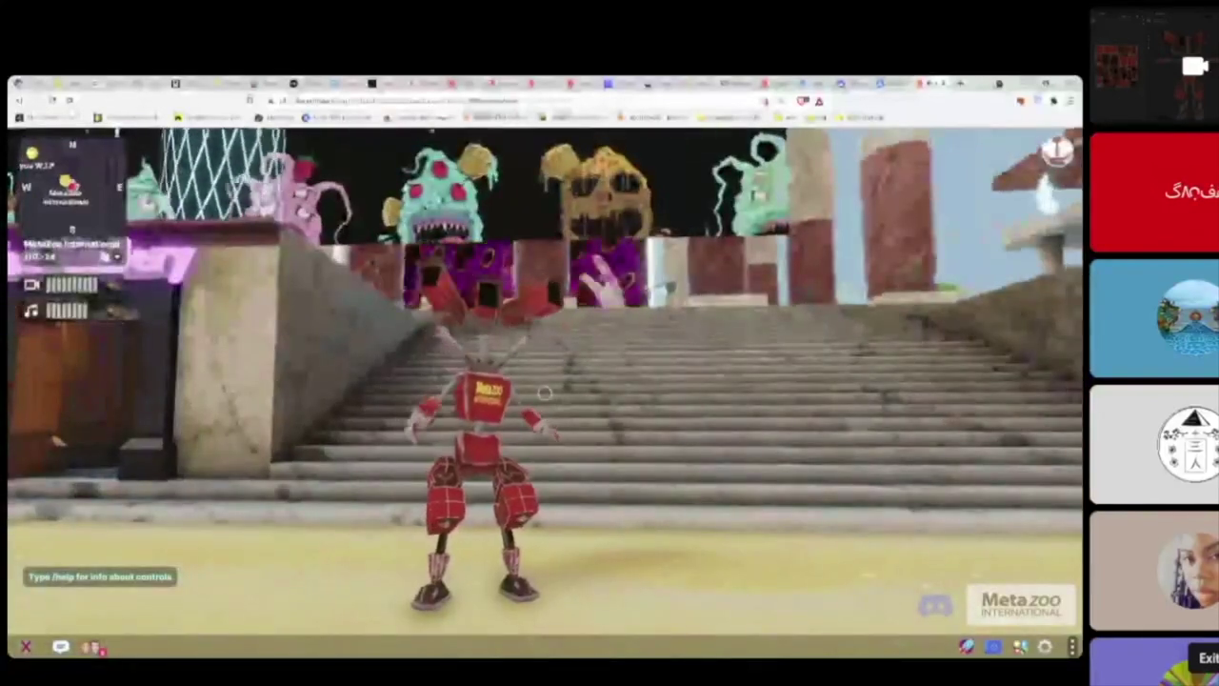
Step: Make the robot perform the hands-in-the-air emote with the chat command /emote handsair, and leave the chat
key("Return")
type("/emote handsair")
key("Return")
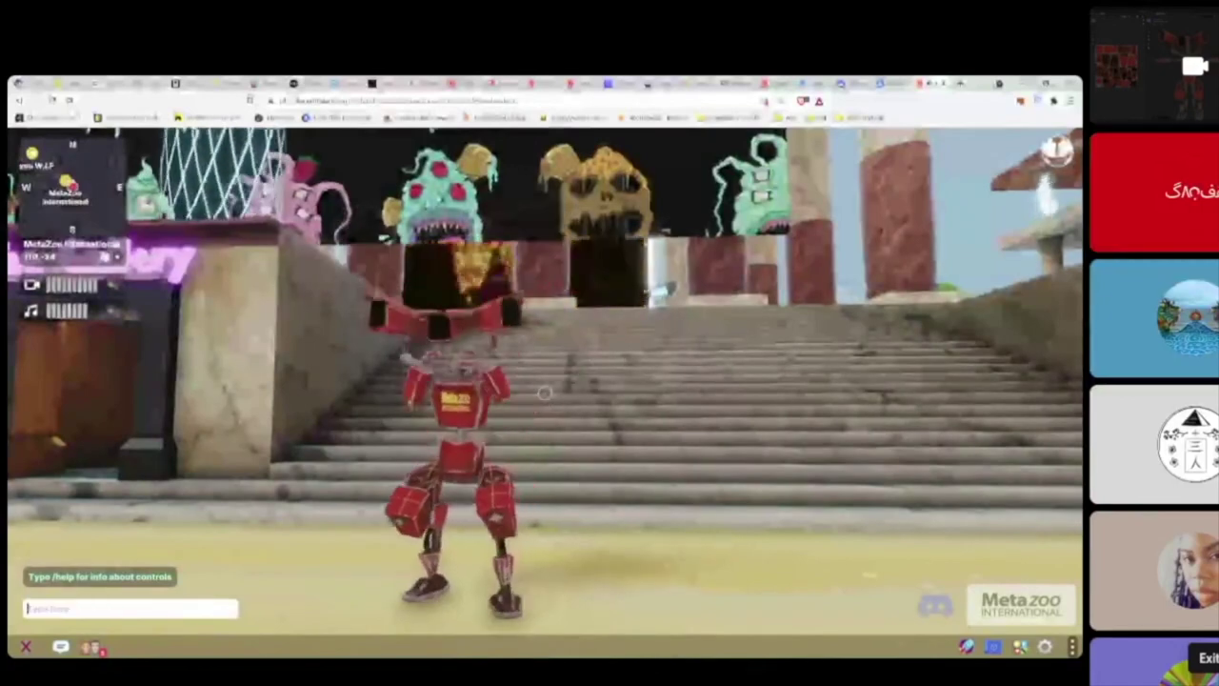
key("Return")
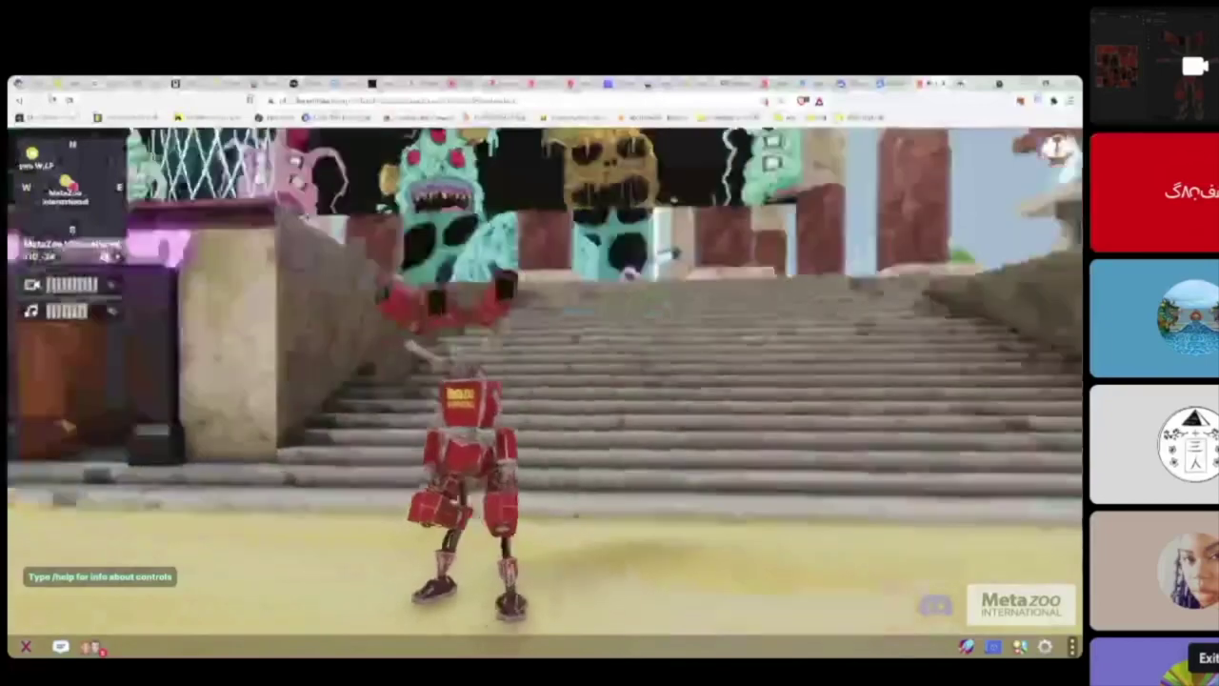
Step: Run the robot up the stone stairs, along the terrace and across the walkway onto the roofed, columned platform
key("w")
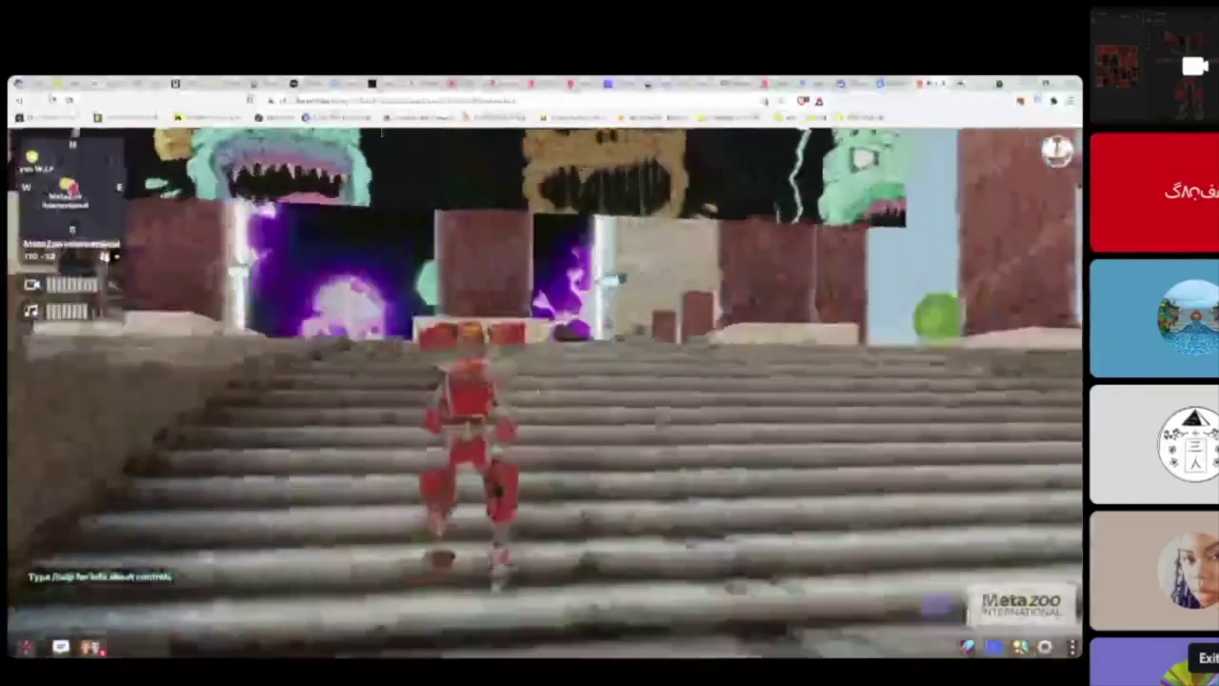
key("w")
key("d")
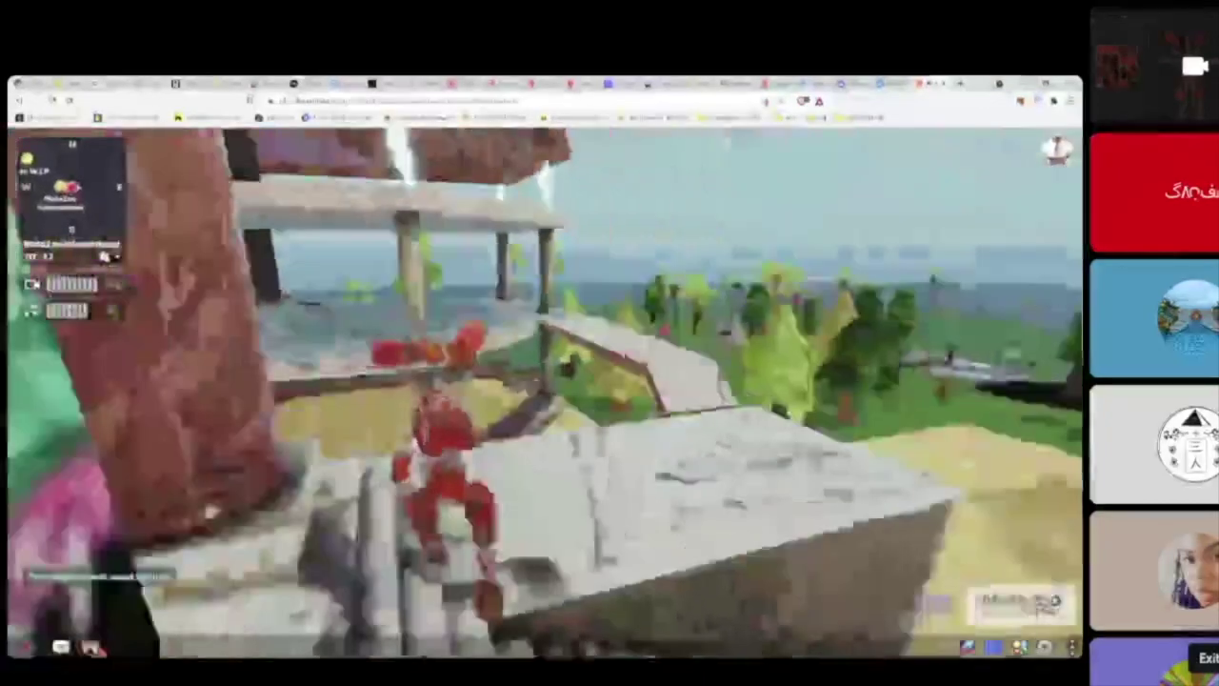
key("w")
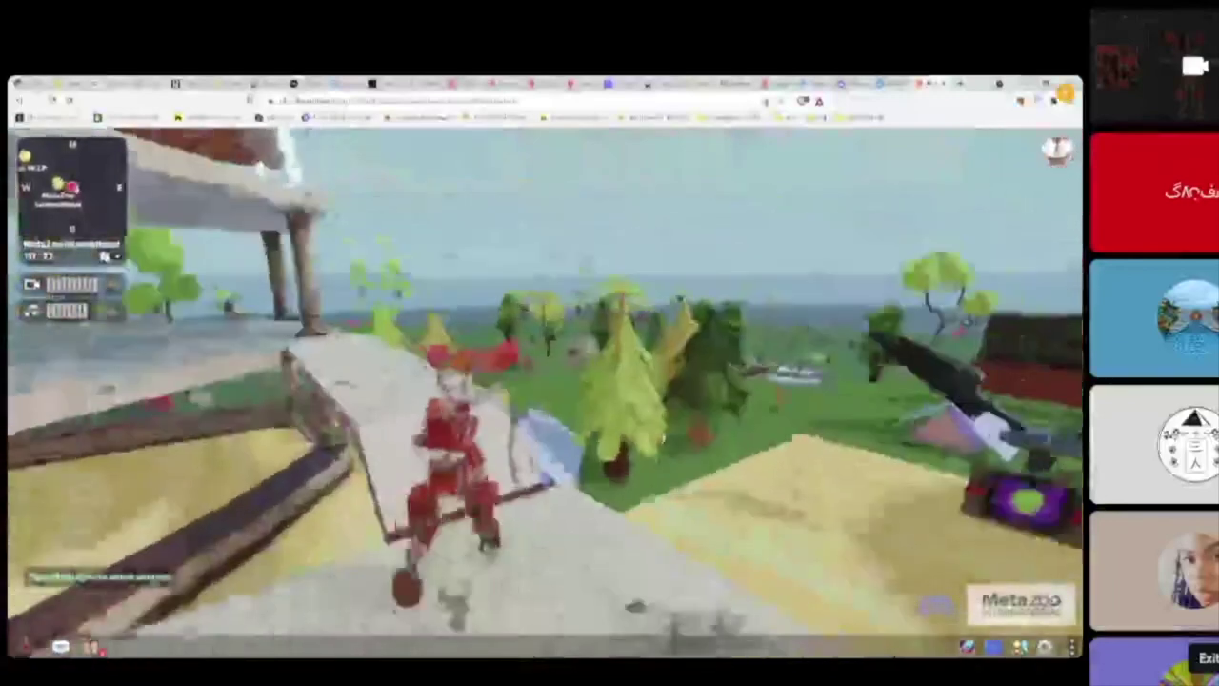
key("w")
key("a")
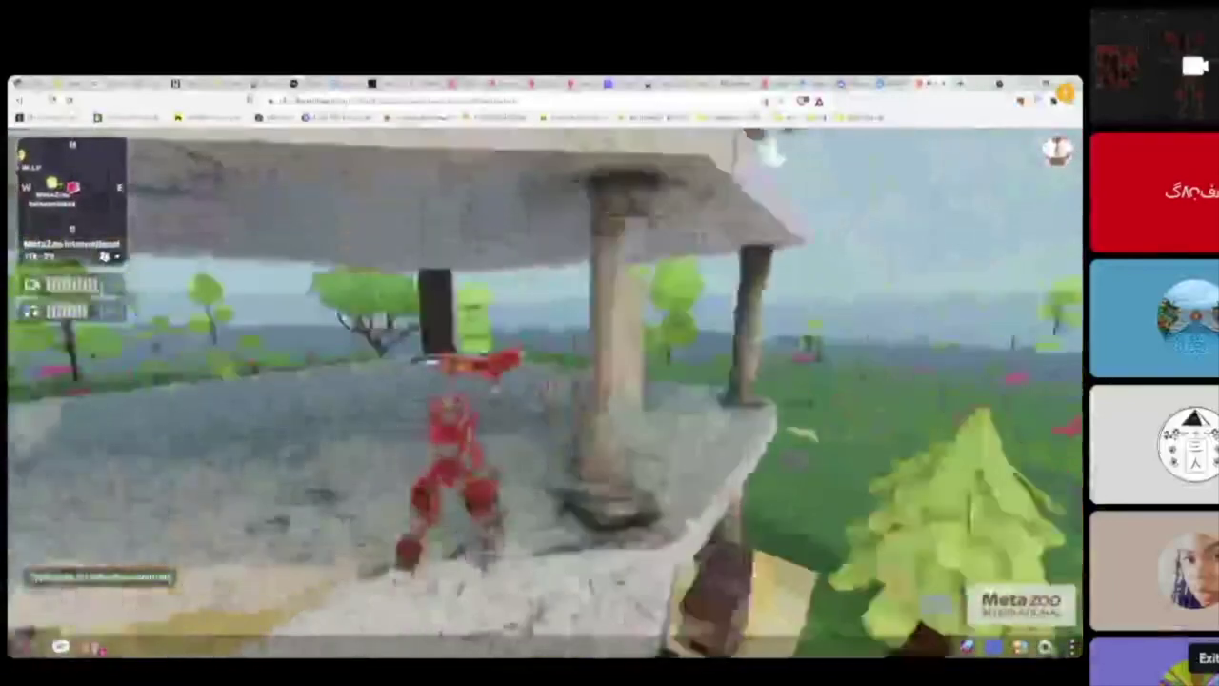
key("w")
key("a")
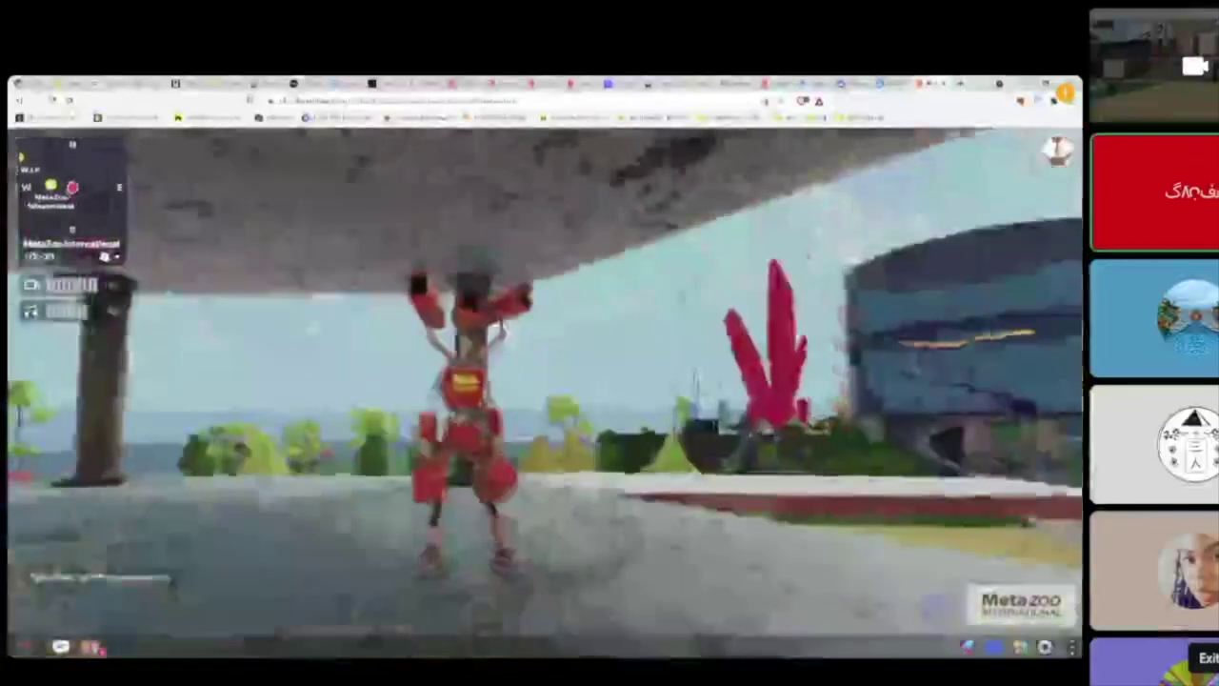
key("d")
key("w")
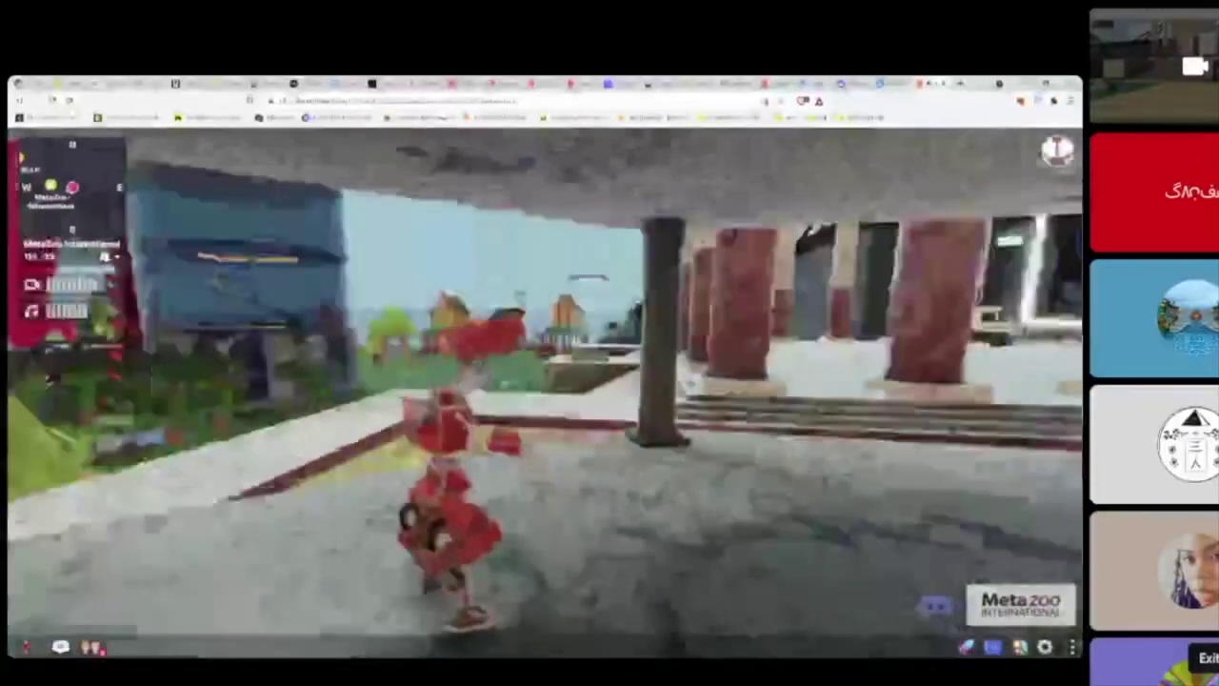